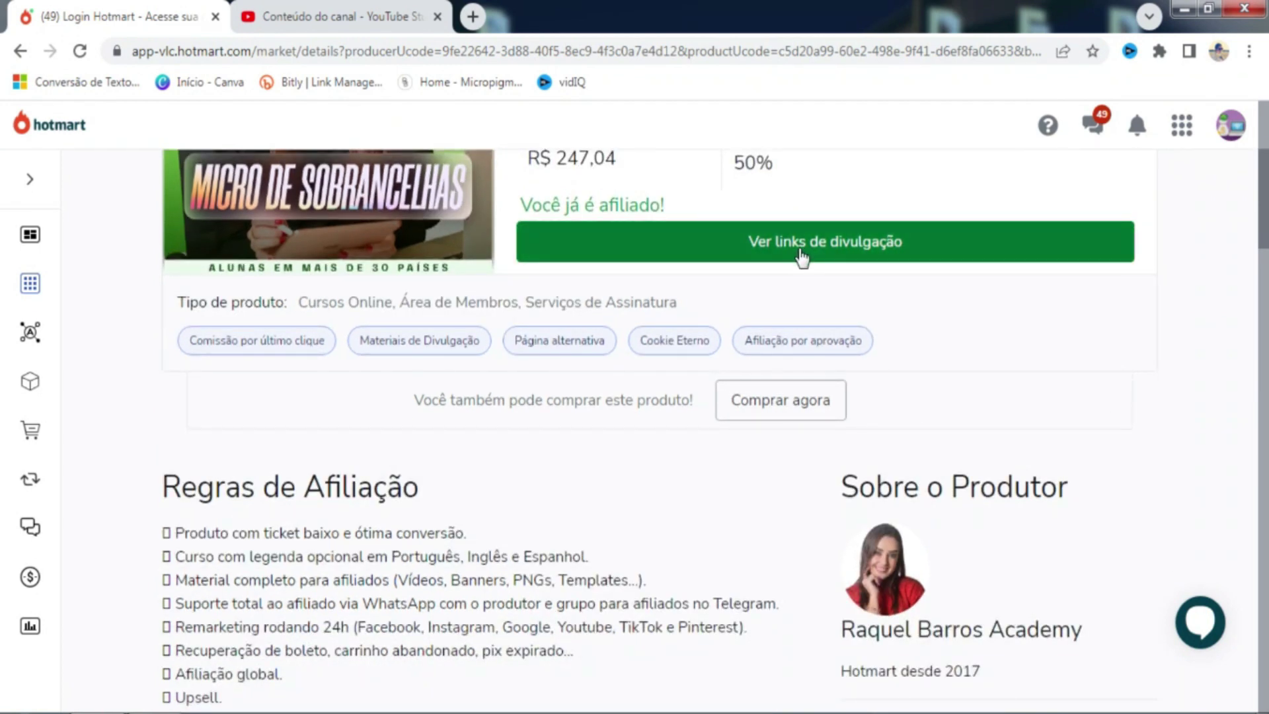
Step: Review the course's affiliate conditions and product description on Hotmart, and open its sales page
scroll(793, 357, "up", 1)
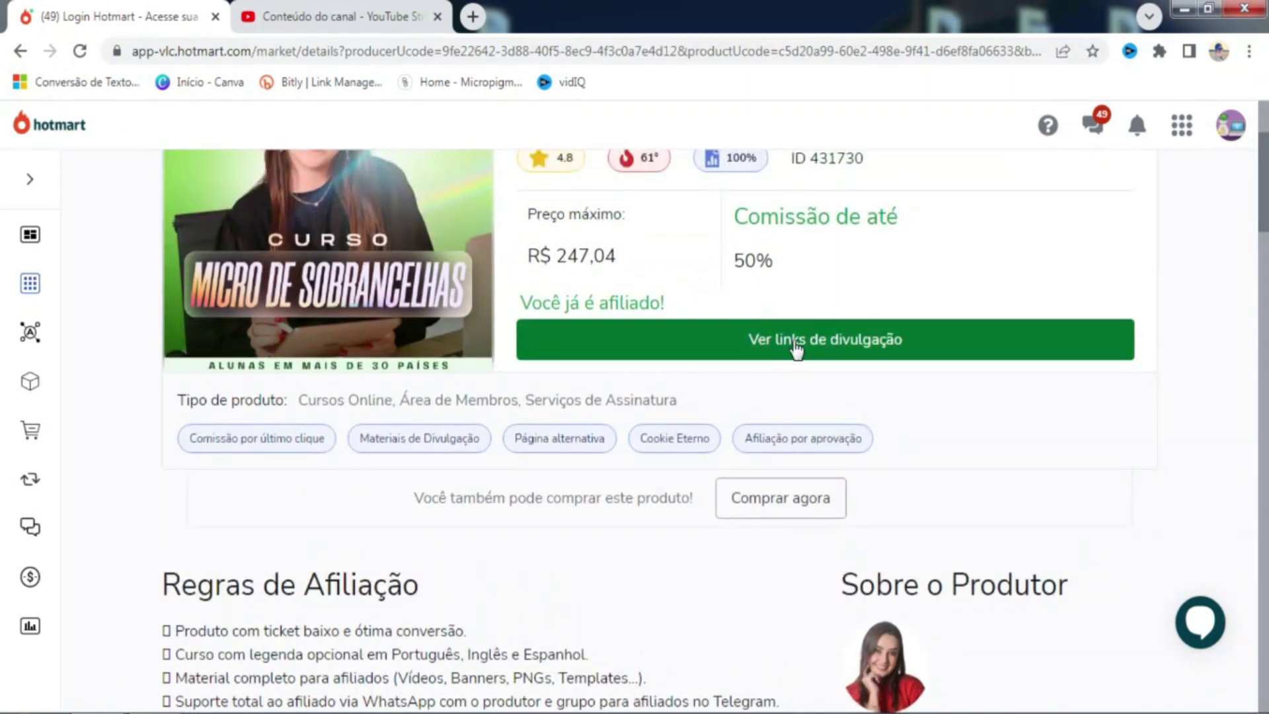
scroll(793, 344, "up", 1)
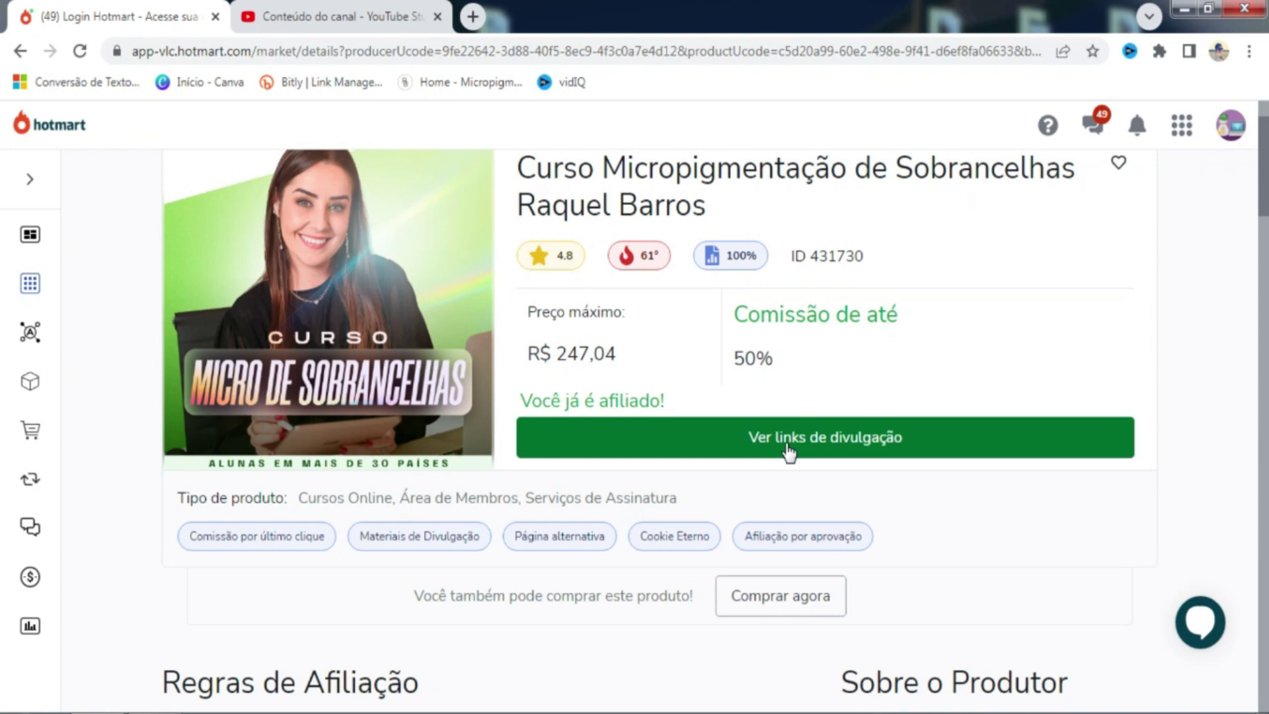
scroll(788, 452, "down", 10)
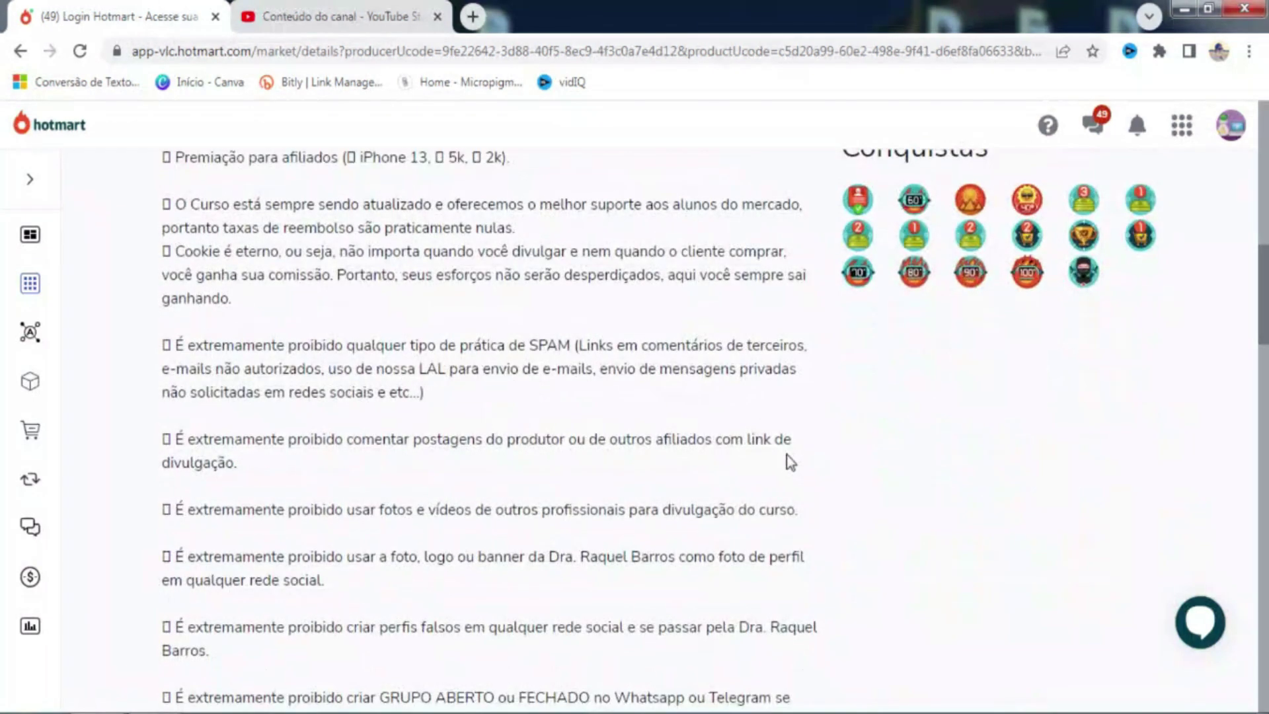
scroll(786, 454, "down", 12)
left_click(915, 415)
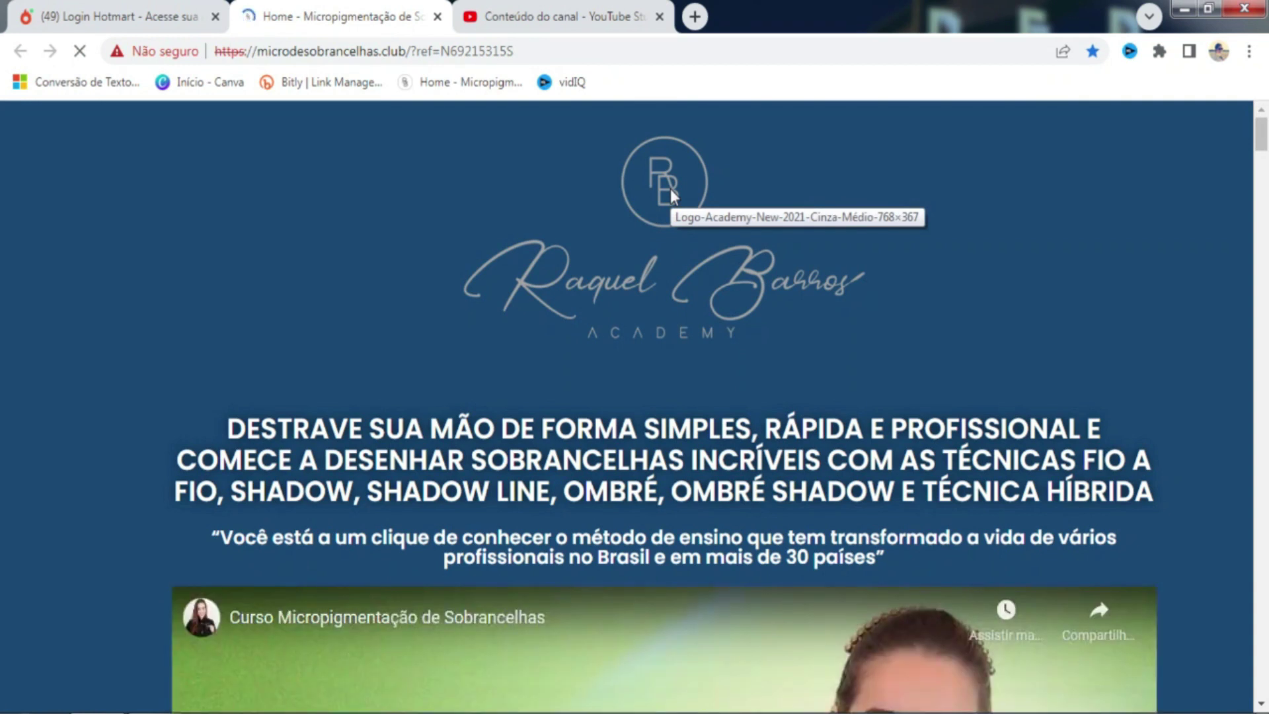
Step: Examine the sales page's headline, video, benefits and price, and open the enrolment checkout
scroll(636, 260, "down", 3)
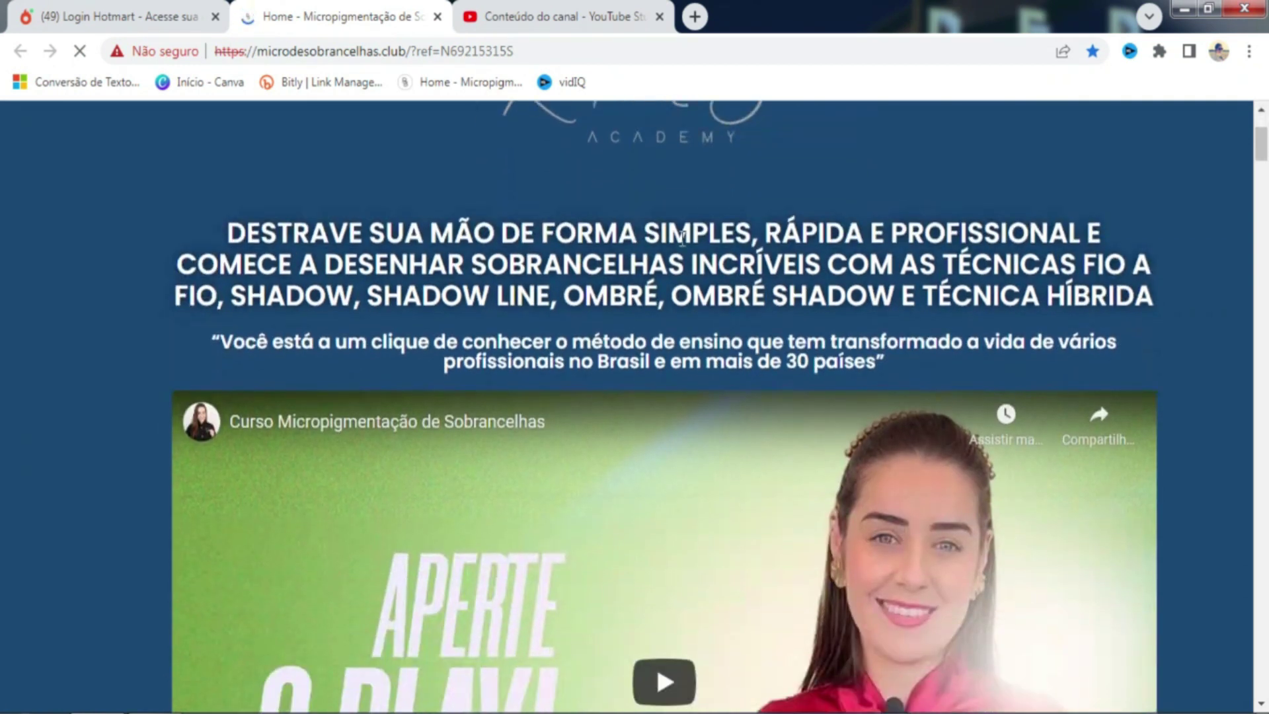
scroll(870, 318, "down", 1)
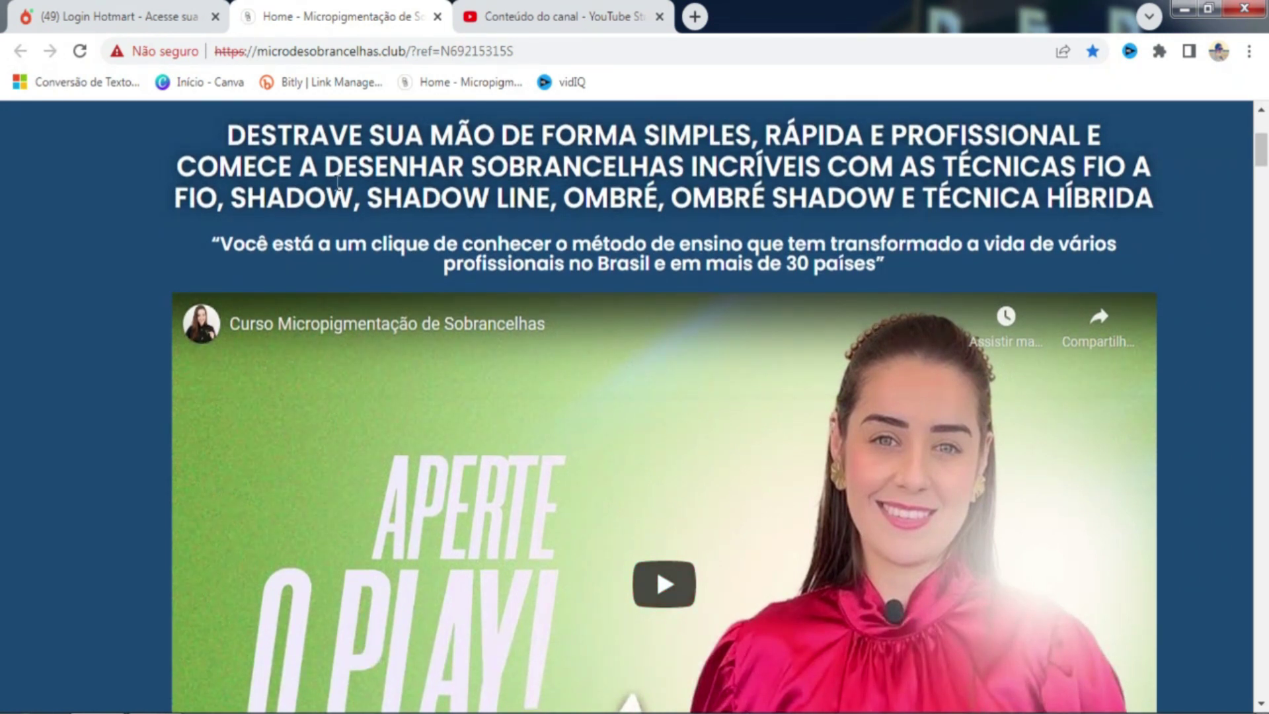
left_click_drag(226, 139, 1139, 215)
left_click(1157, 223)
scroll(795, 301, "down", 8)
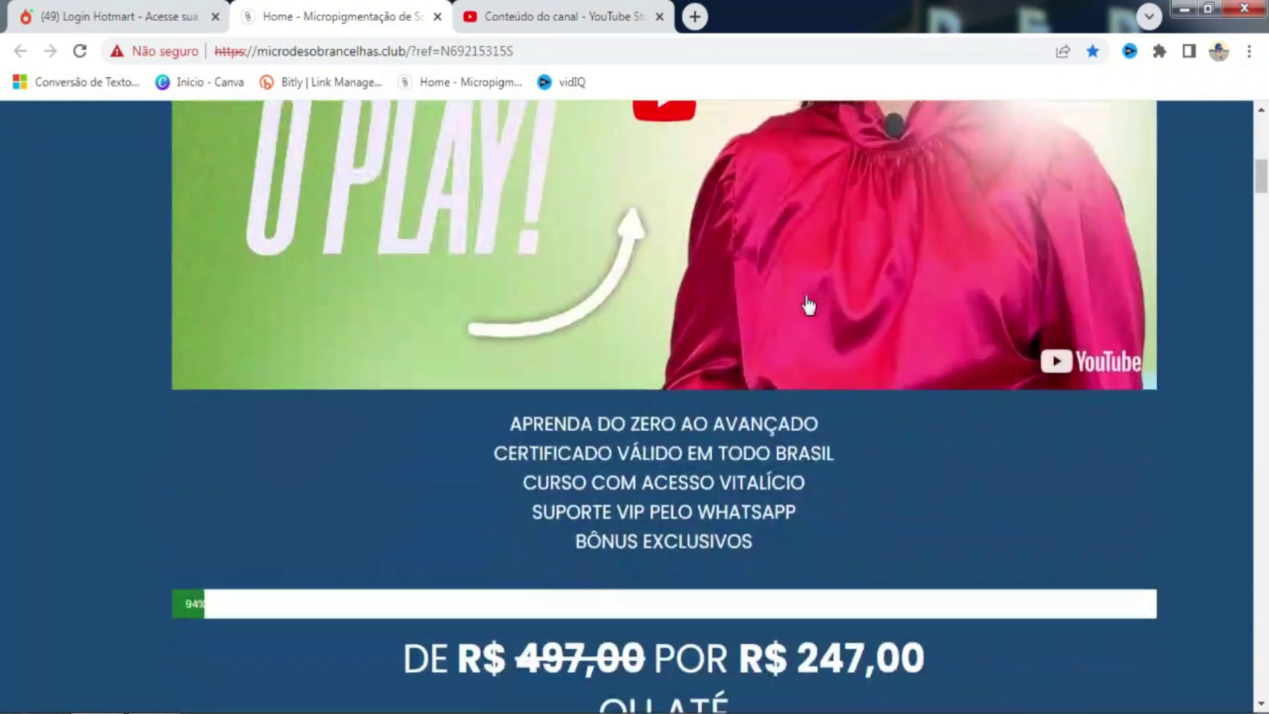
scroll(795, 301, "down", 10)
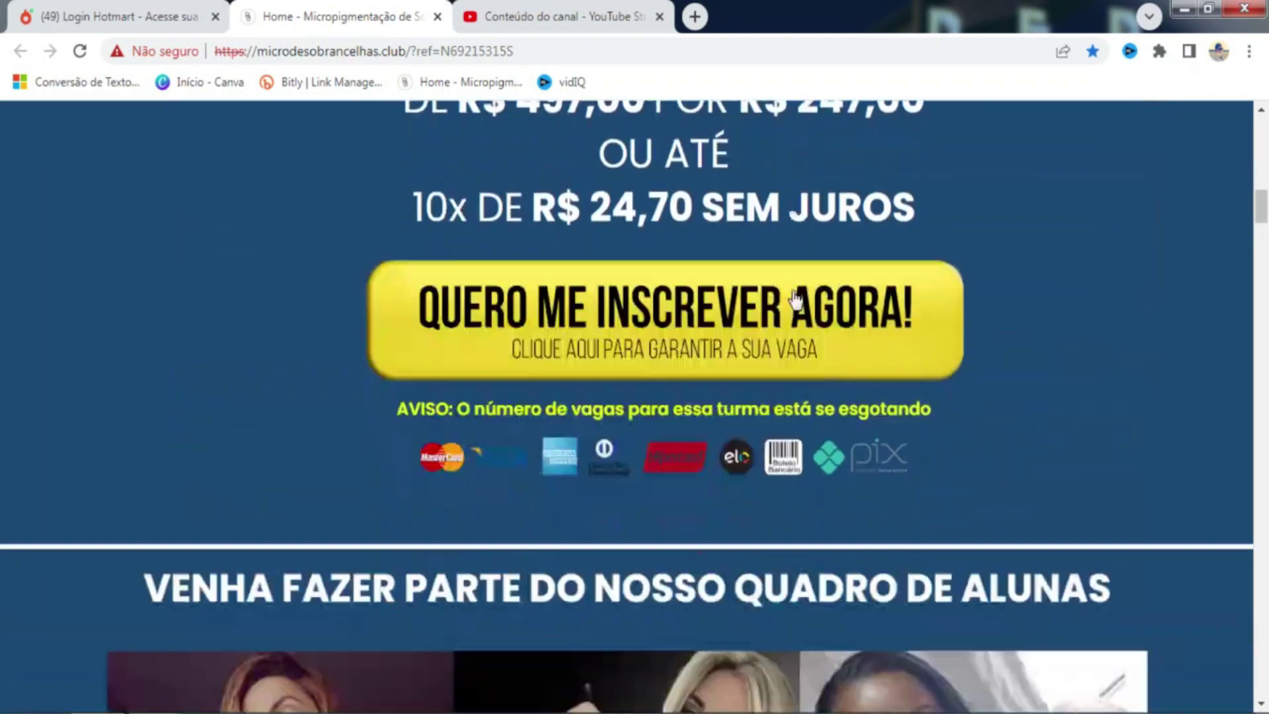
scroll(796, 299, "down", 1)
scroll(795, 298, "up", 6)
scroll(795, 299, "down", 2)
scroll(795, 299, "up", 2)
scroll(795, 299, "up", 1)
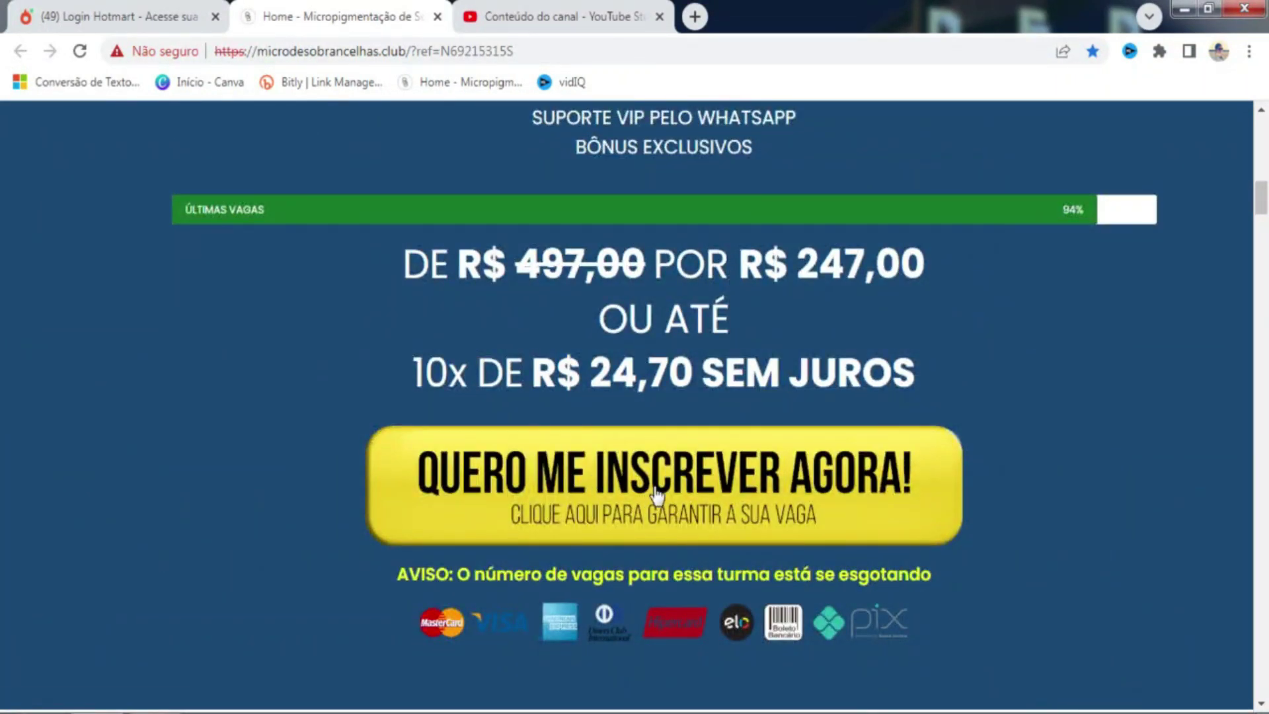
left_click(792, 517)
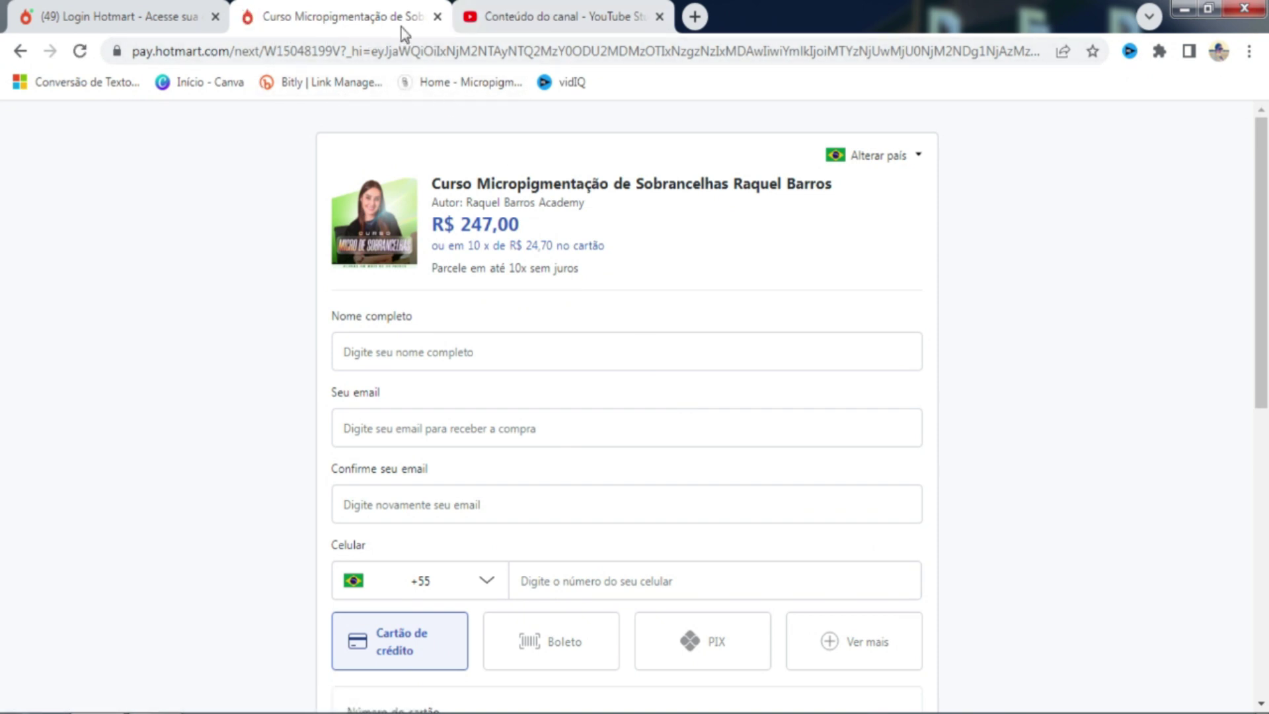
Step: Search Google for vidiq in a new tab and open the bookmarked vidIQ dashboard
left_click(694, 18)
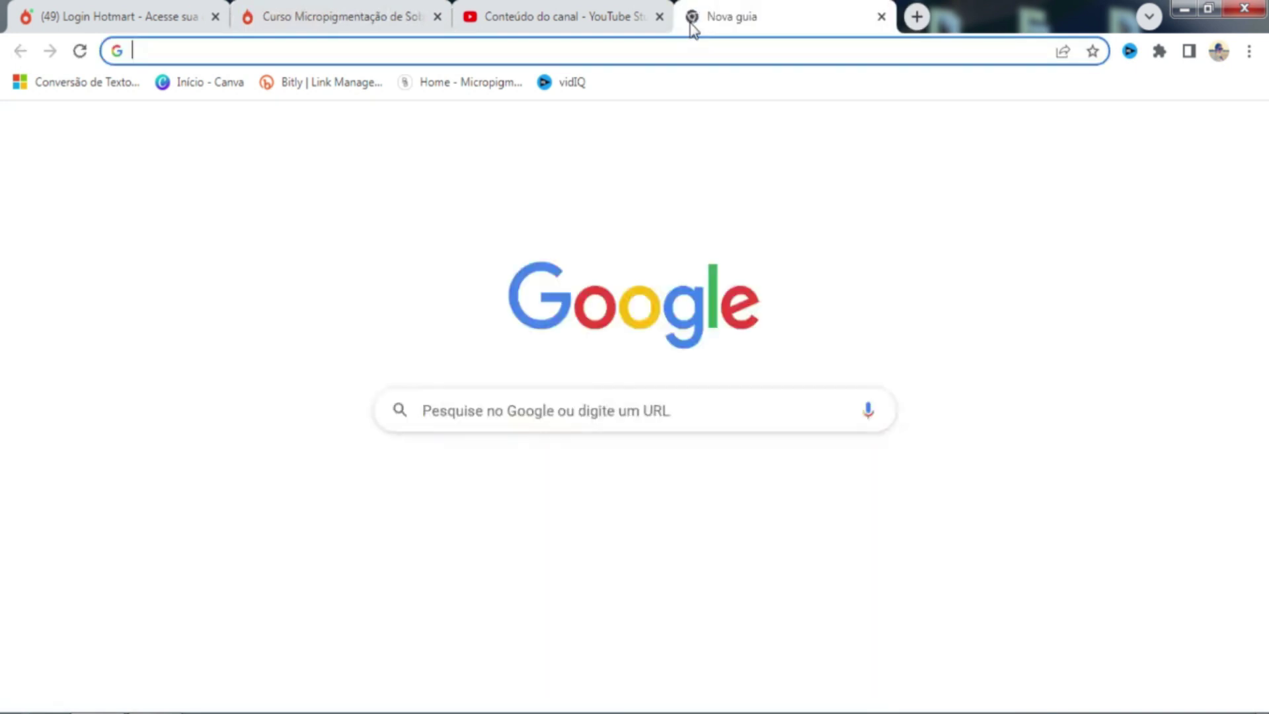
type("vi")
key("Return")
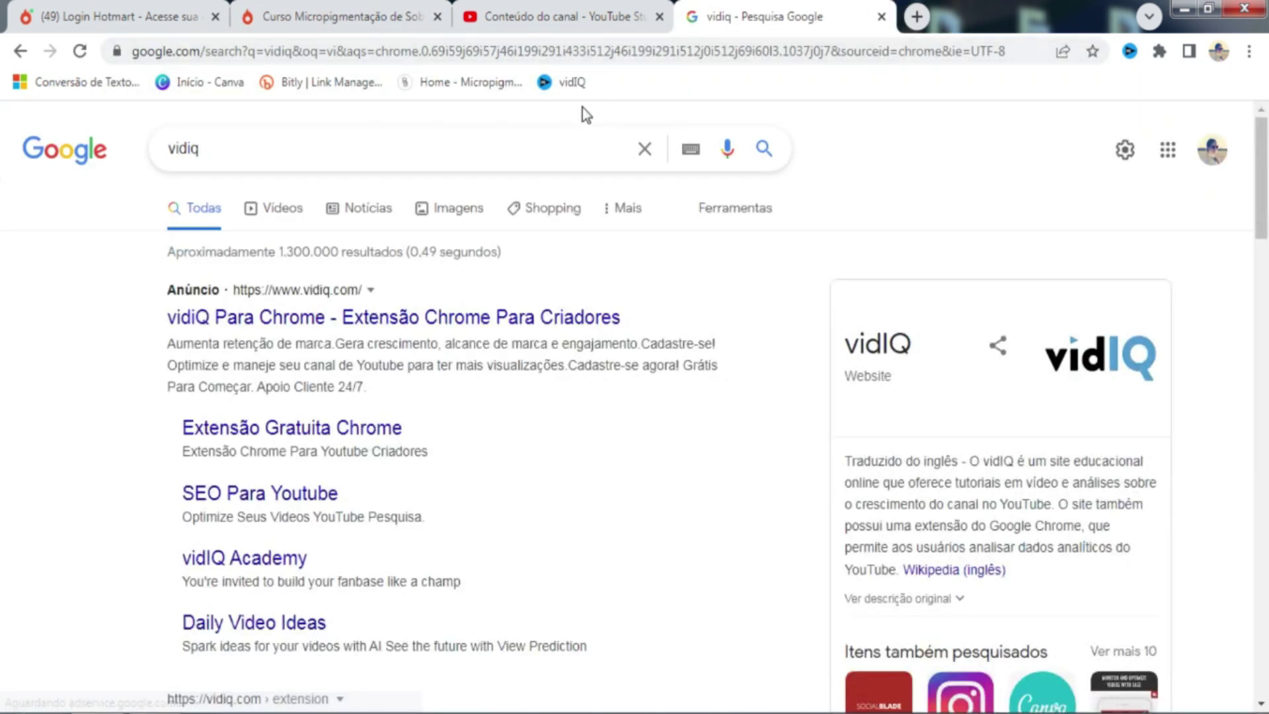
left_click(572, 89)
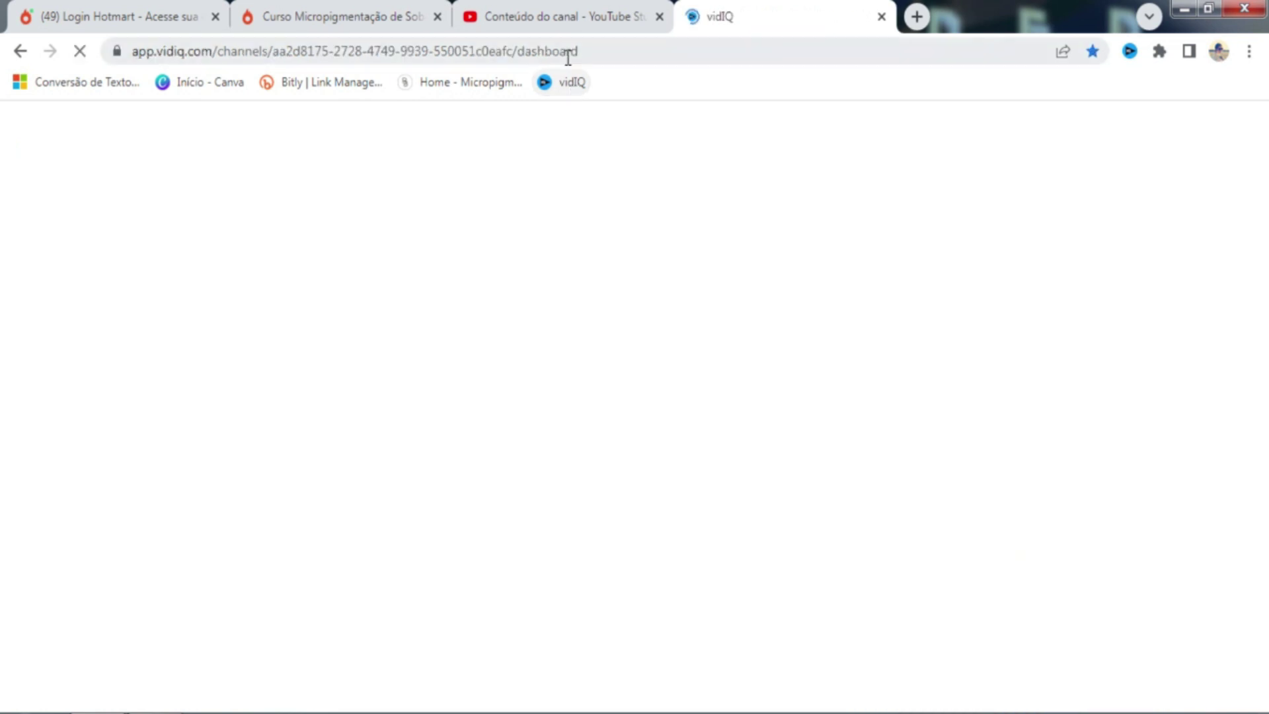
Step: Copy the full course title from the Hotmart product page
left_click(195, 25)
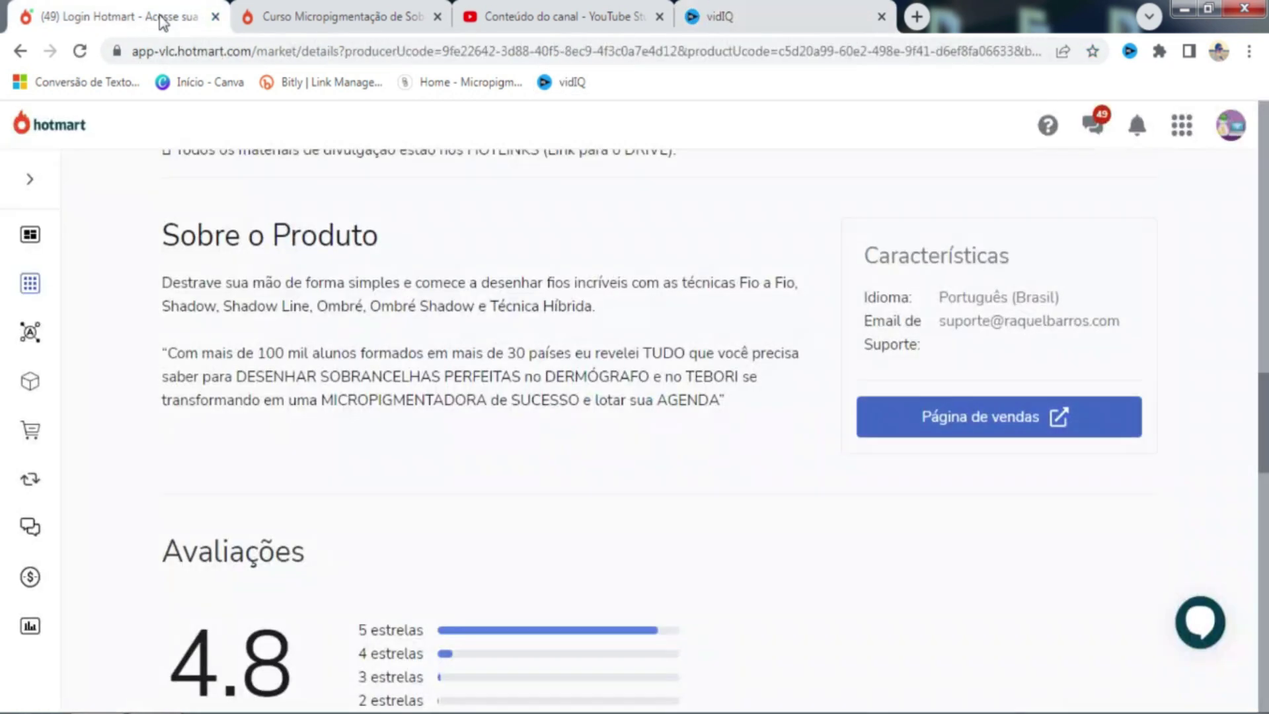
scroll(554, 308, "down", 5)
scroll(550, 301, "up", 6)
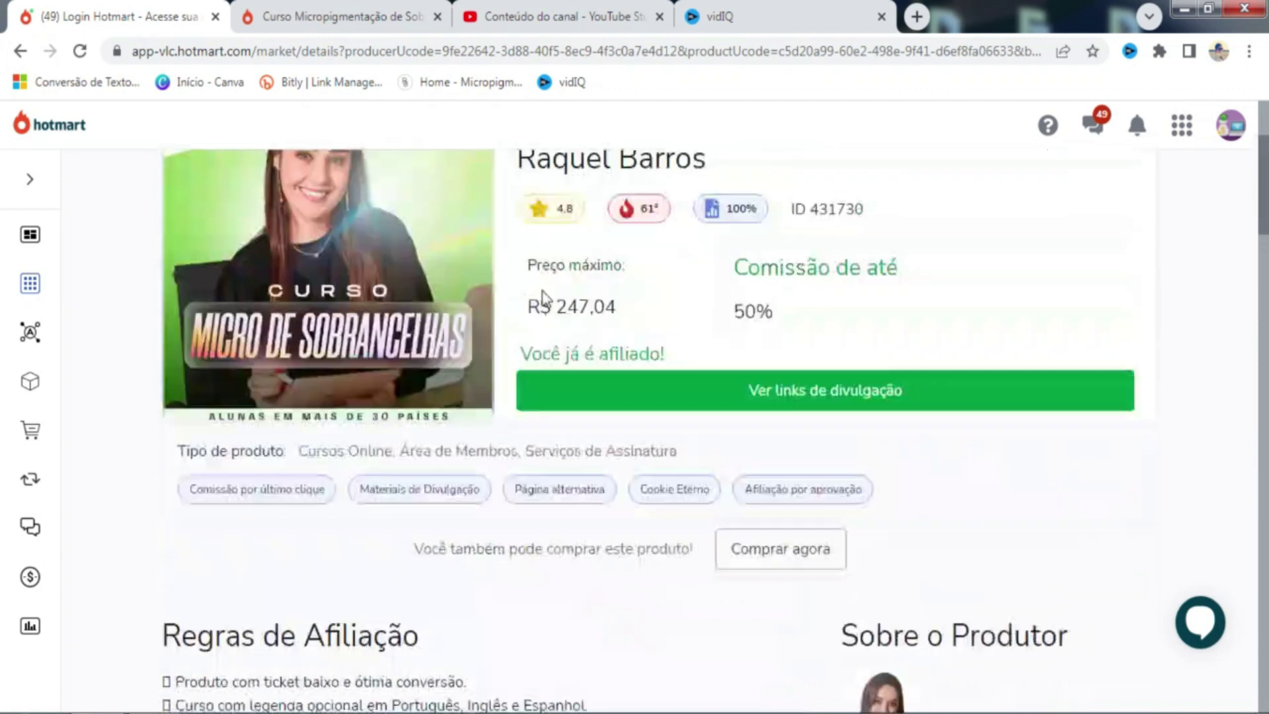
left_click_drag(745, 312, 529, 278)
right_click(529, 278)
left_click(582, 294)
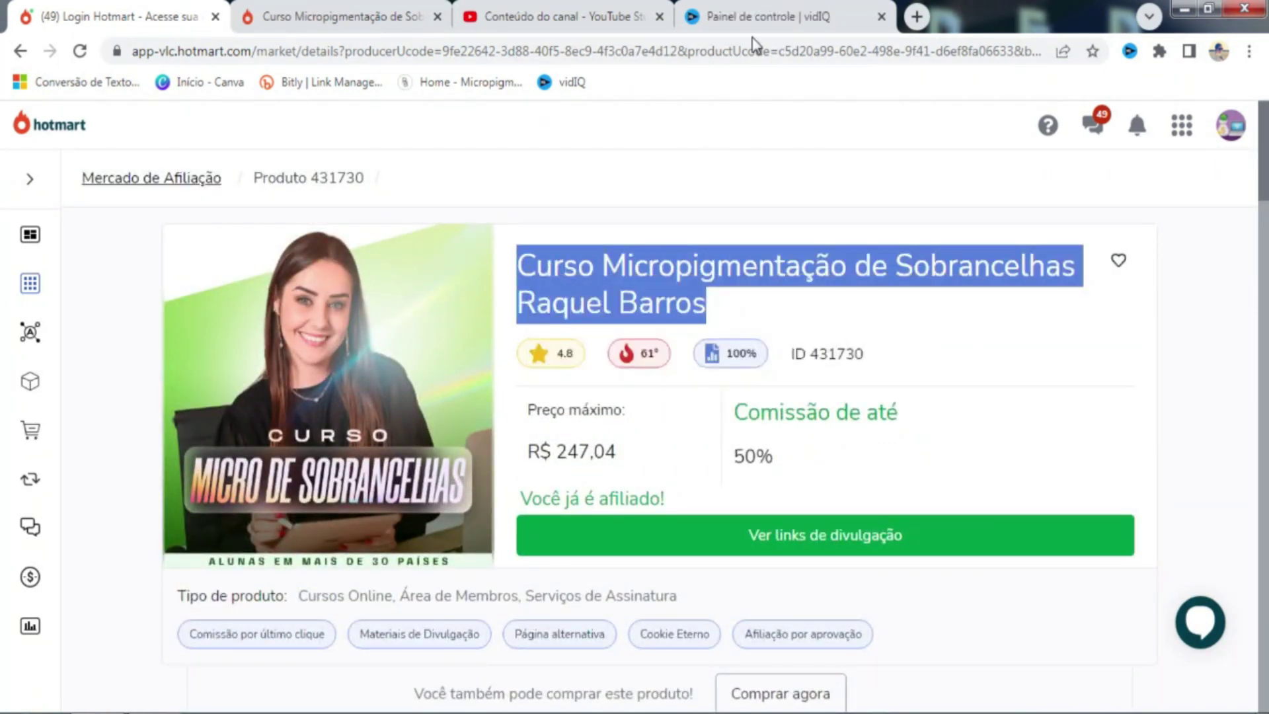
Step: Run a vidIQ keyword search for "Curso Micropigmentação de Sobrancelhas Raquel Barros"
left_click(760, 16)
left_click(409, 140)
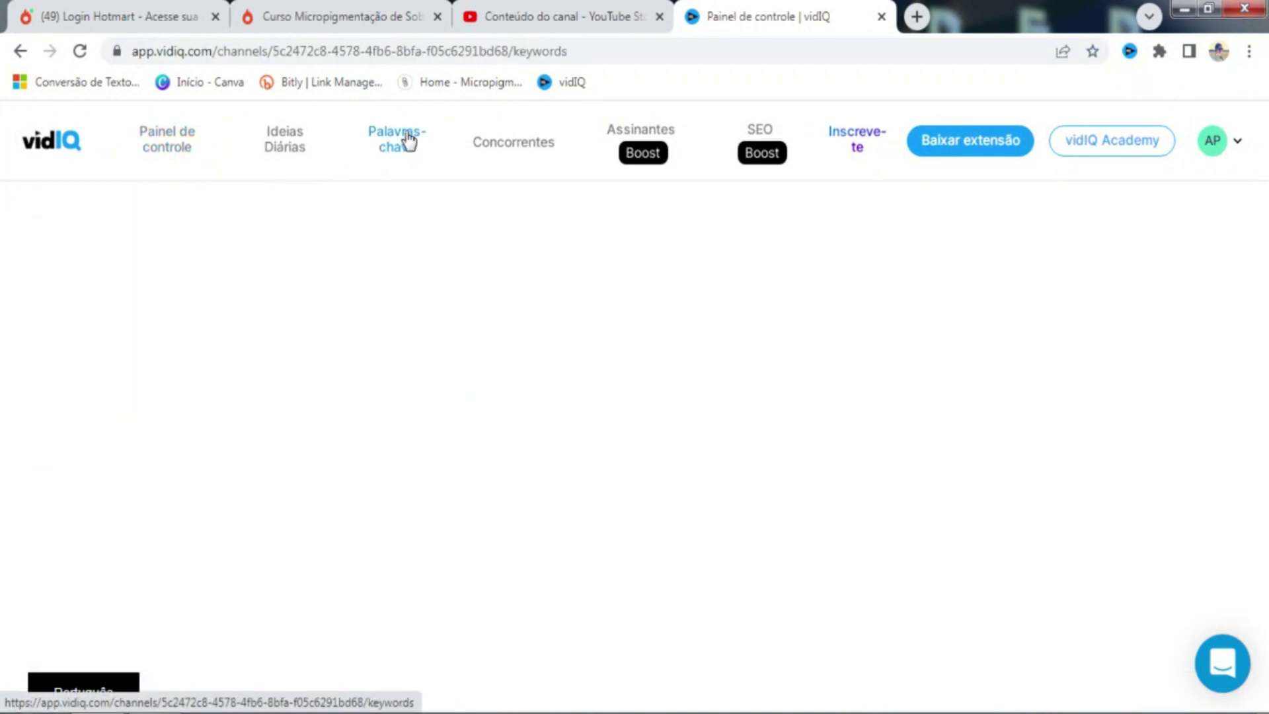
left_click(262, 264)
key("ctrl+v")
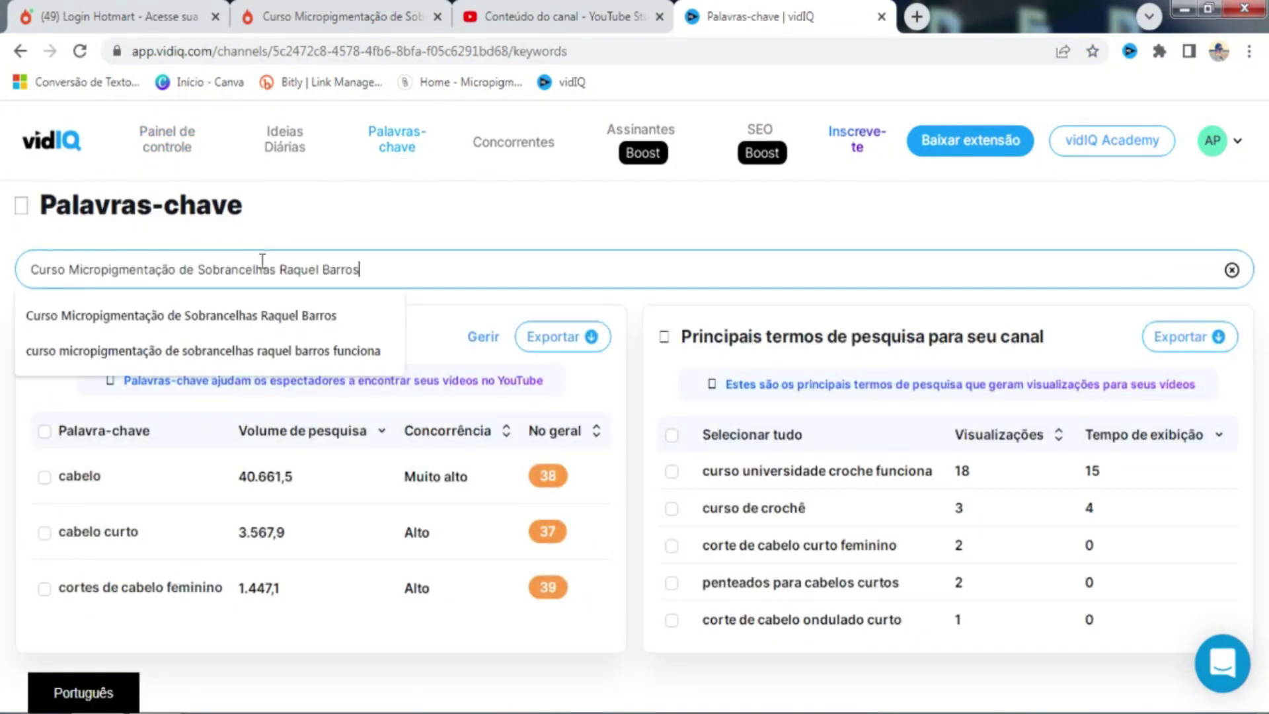
key("Return")
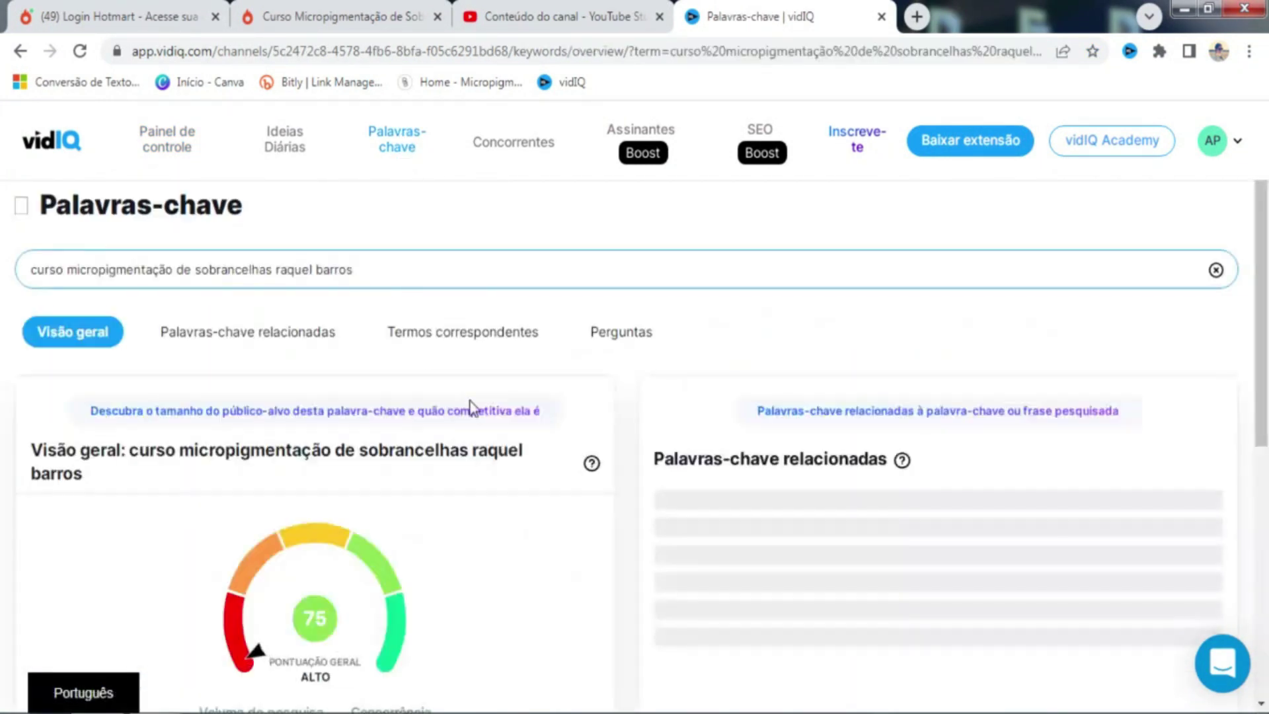
Step: Inspect the related keywords for the course title, checking its search volume and competition
left_click(282, 342)
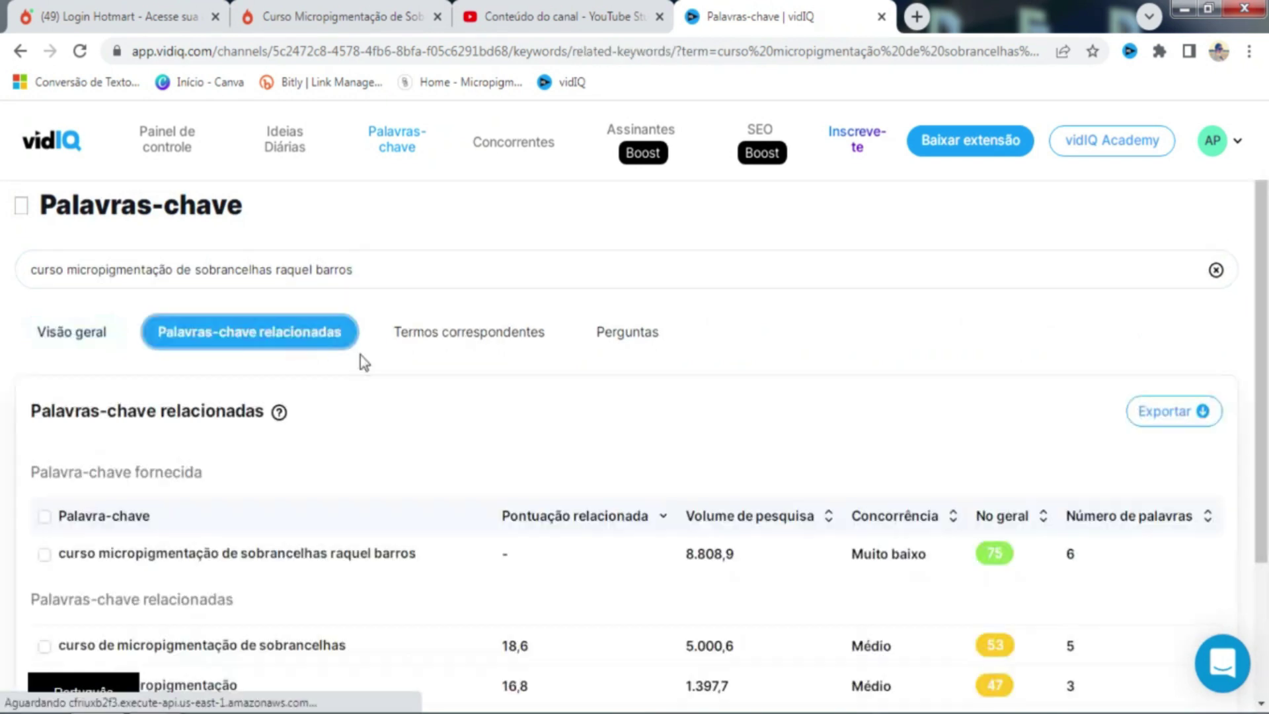
scroll(392, 415, "down", 3)
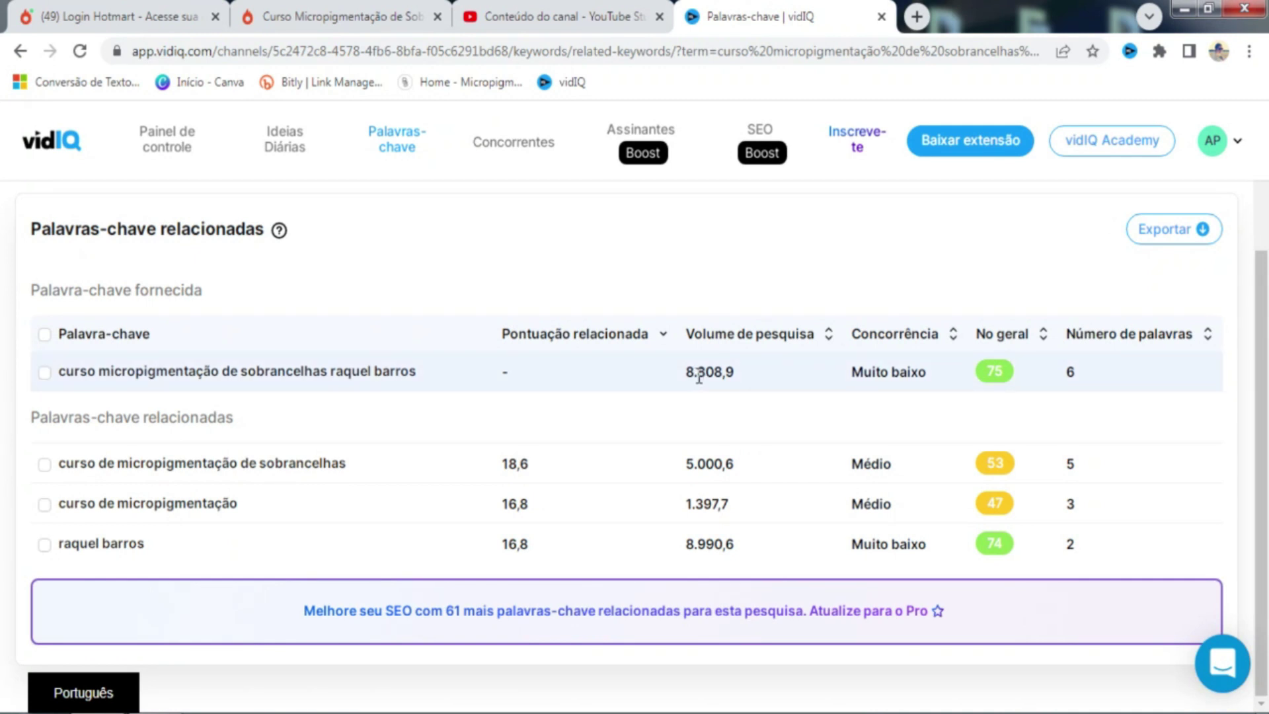
mouse_move(860, 374)
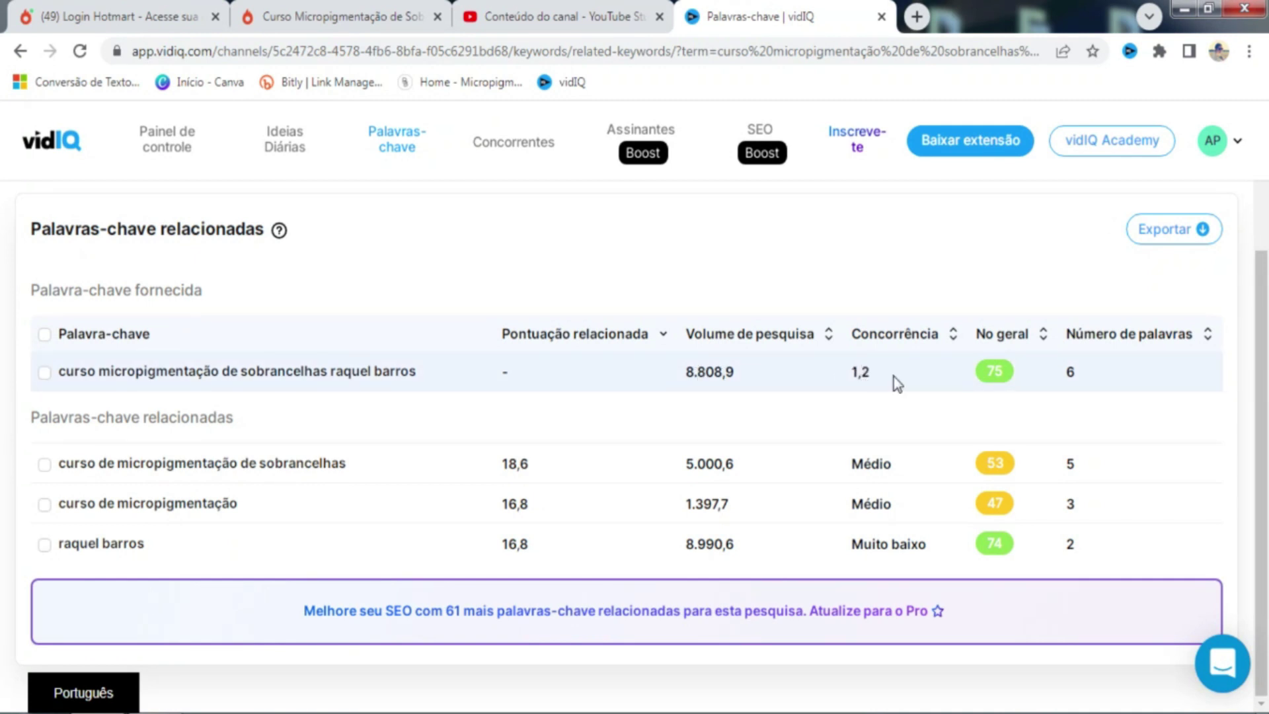
Step: Append "funciona" to the searched course title and run the keyword search again
scroll(661, 370, "up", 3)
left_click(443, 281)
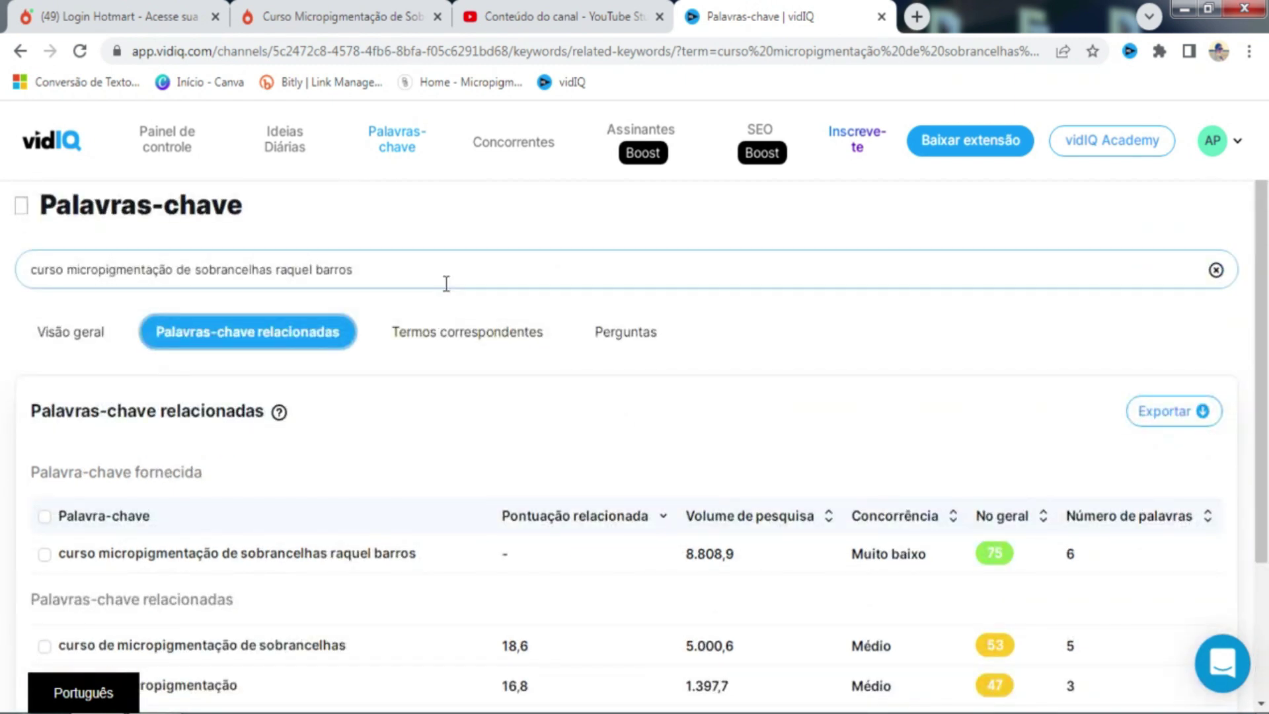
type("funciona")
key("Return")
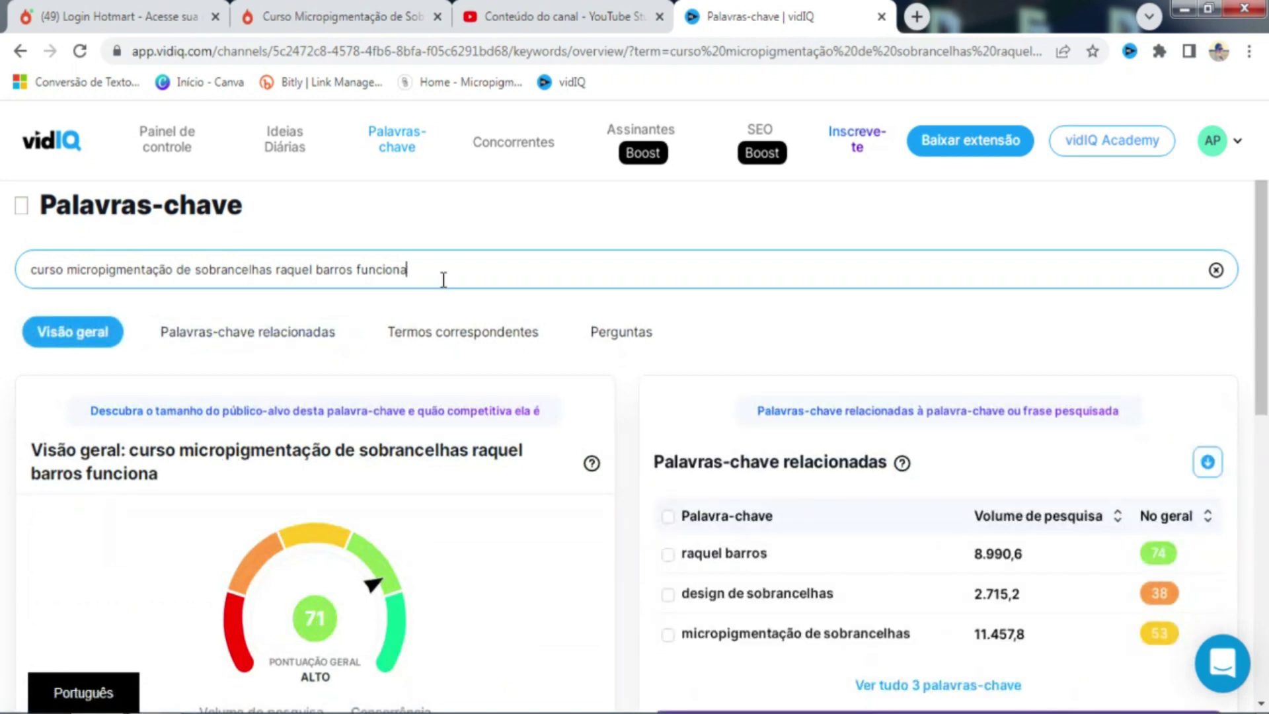
Step: Examine the related keywords, search volume and competition for the search phrase ending in "funciona"
left_click(300, 345)
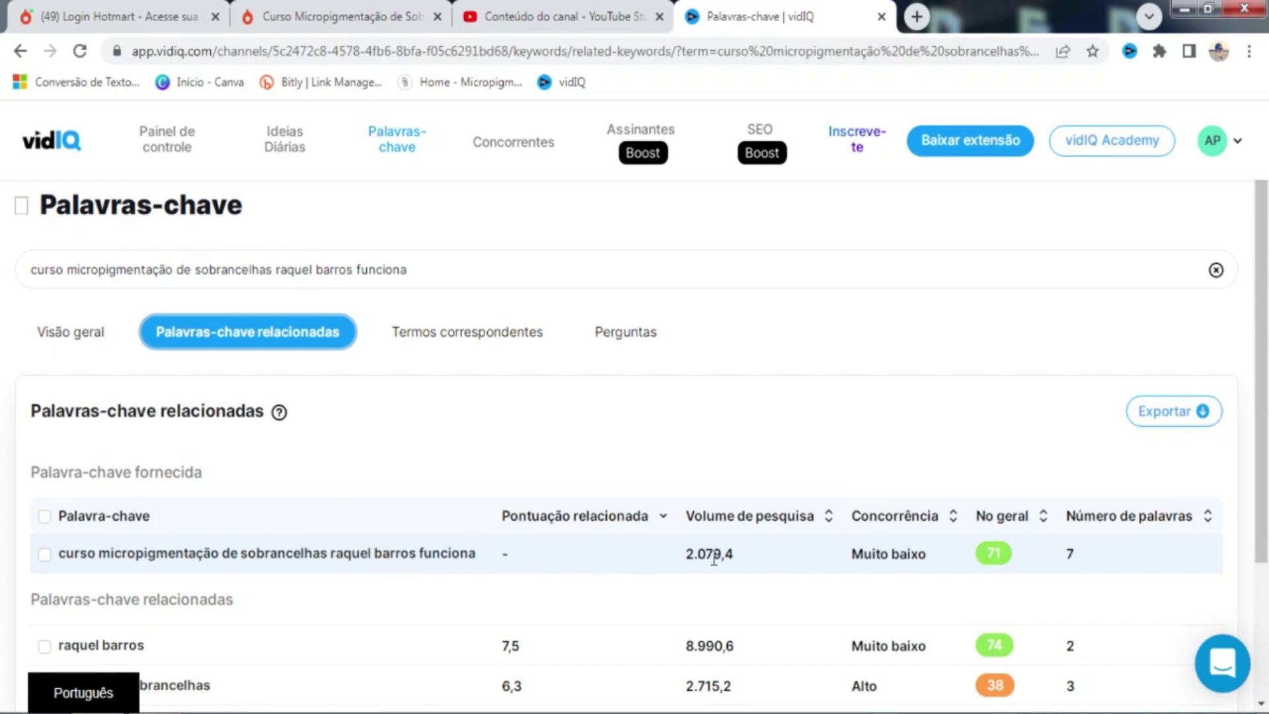
scroll(834, 522, "down", 3)
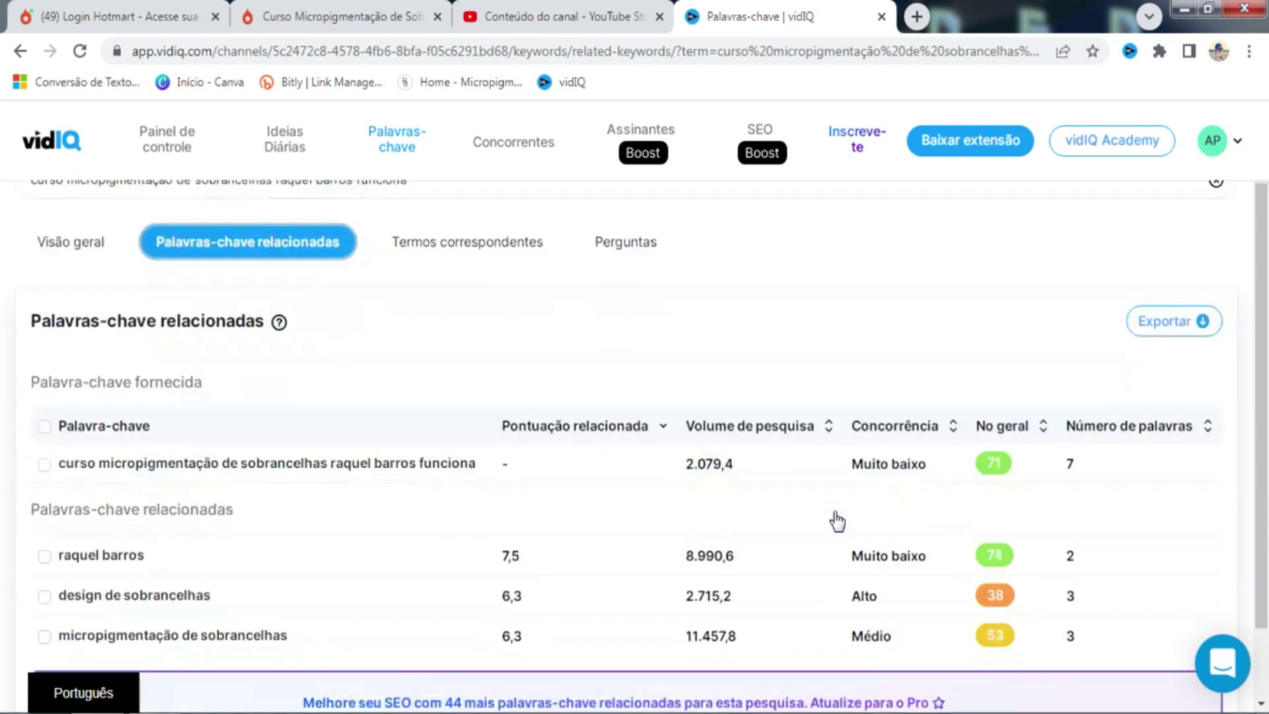
scroll(874, 413, "up", 3)
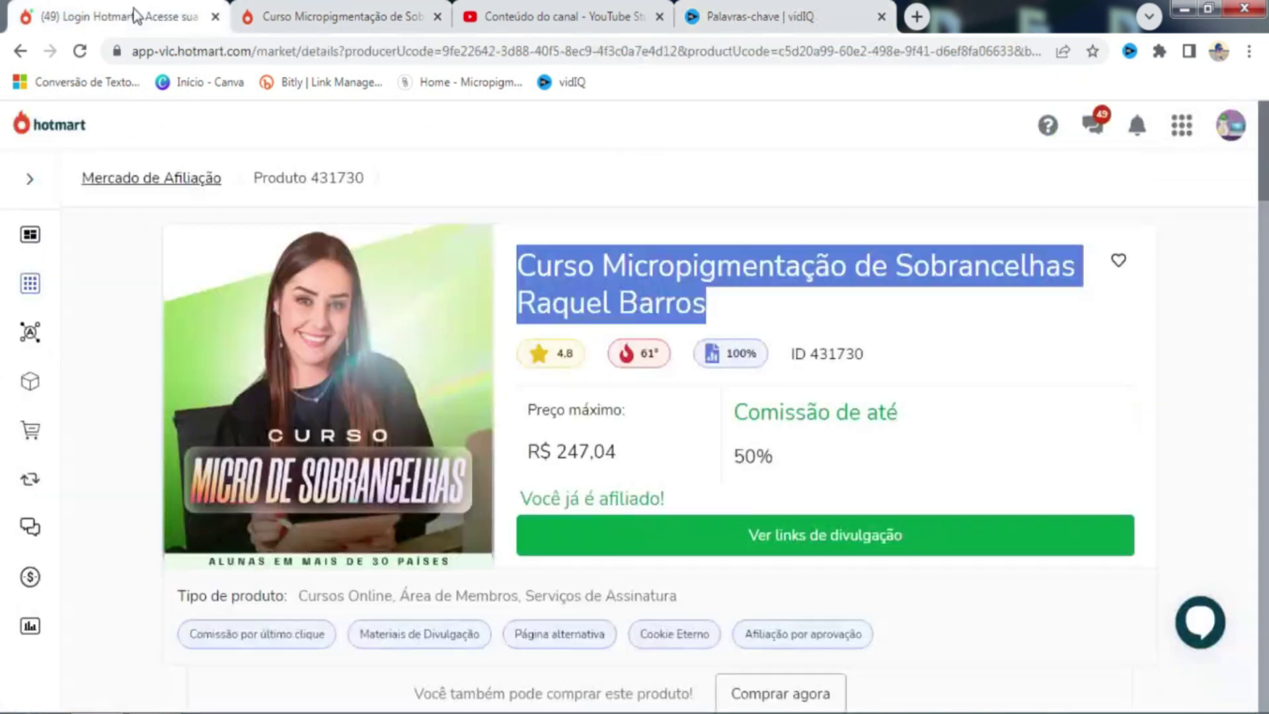
Step: Return to the course's Hotmart product page and open its promotion links
left_click(147, 16)
scroll(476, 227, "down", 1)
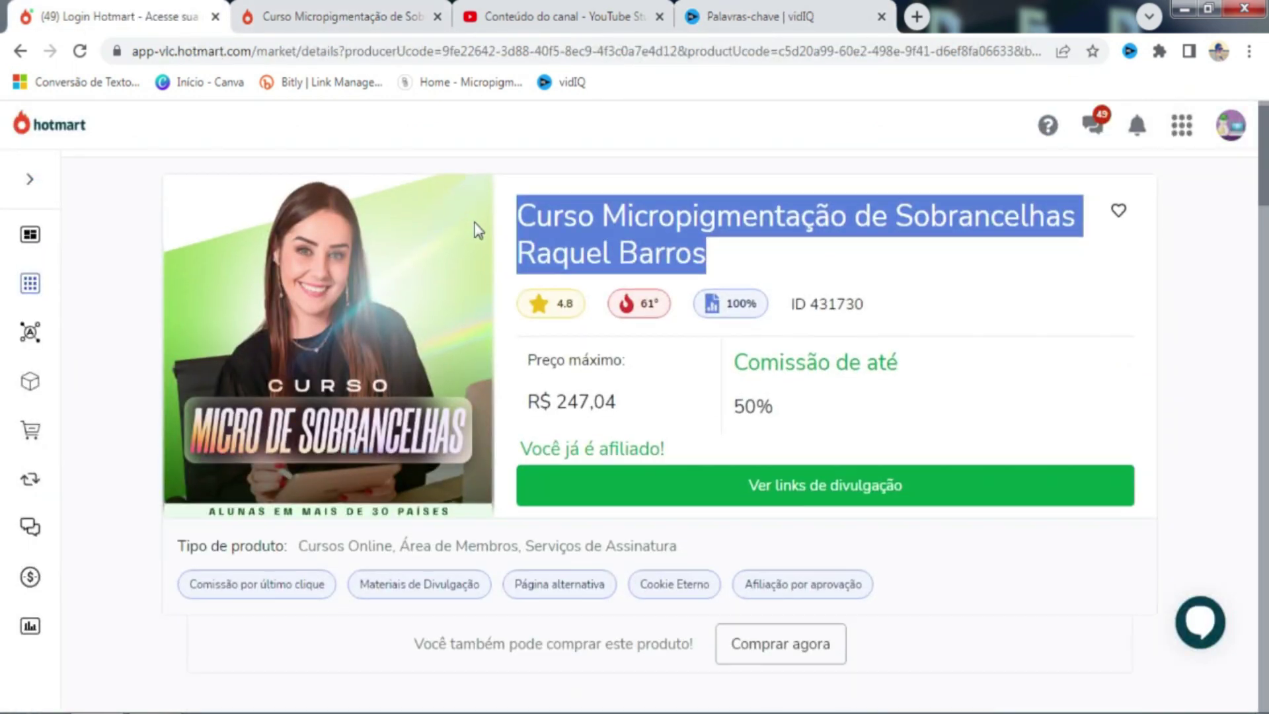
left_click(847, 443)
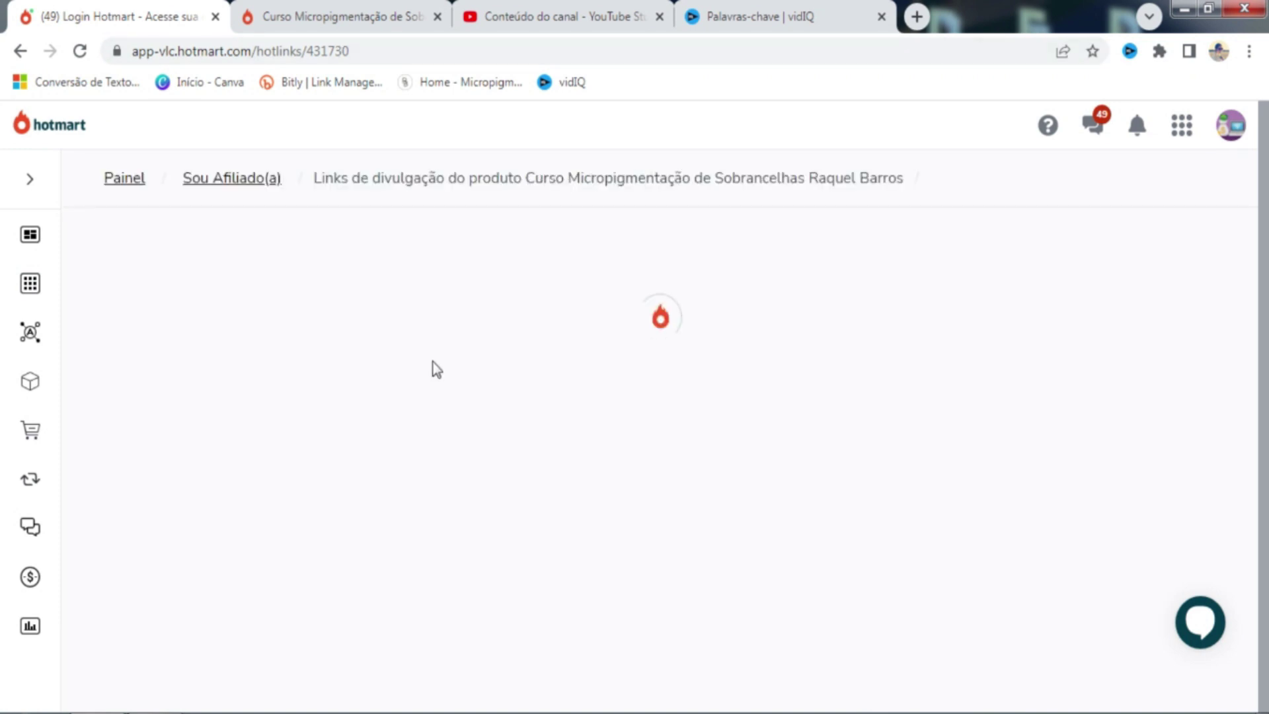
Step: Find the "Material Afiliado" entry among the affiliate links and copy its link
scroll(727, 373, "down", 4)
scroll(727, 376, "up", 4)
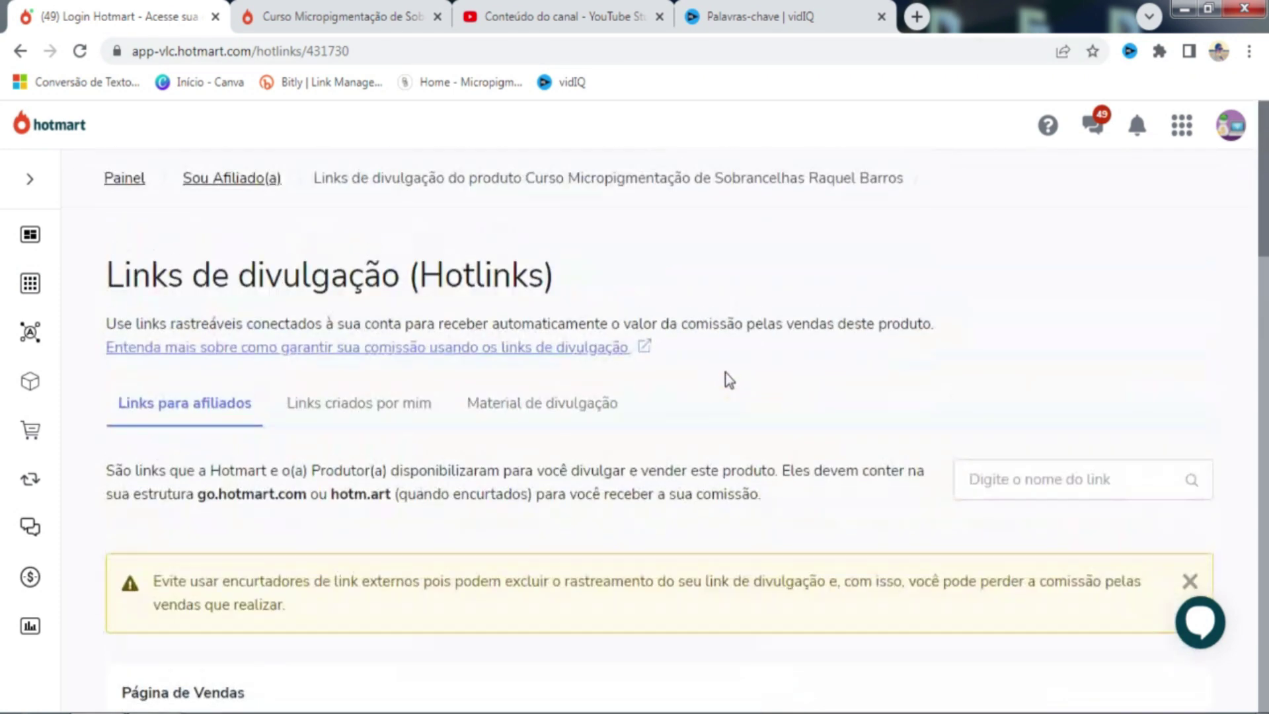
scroll(574, 404, "down", 5)
scroll(573, 402, "down", 12)
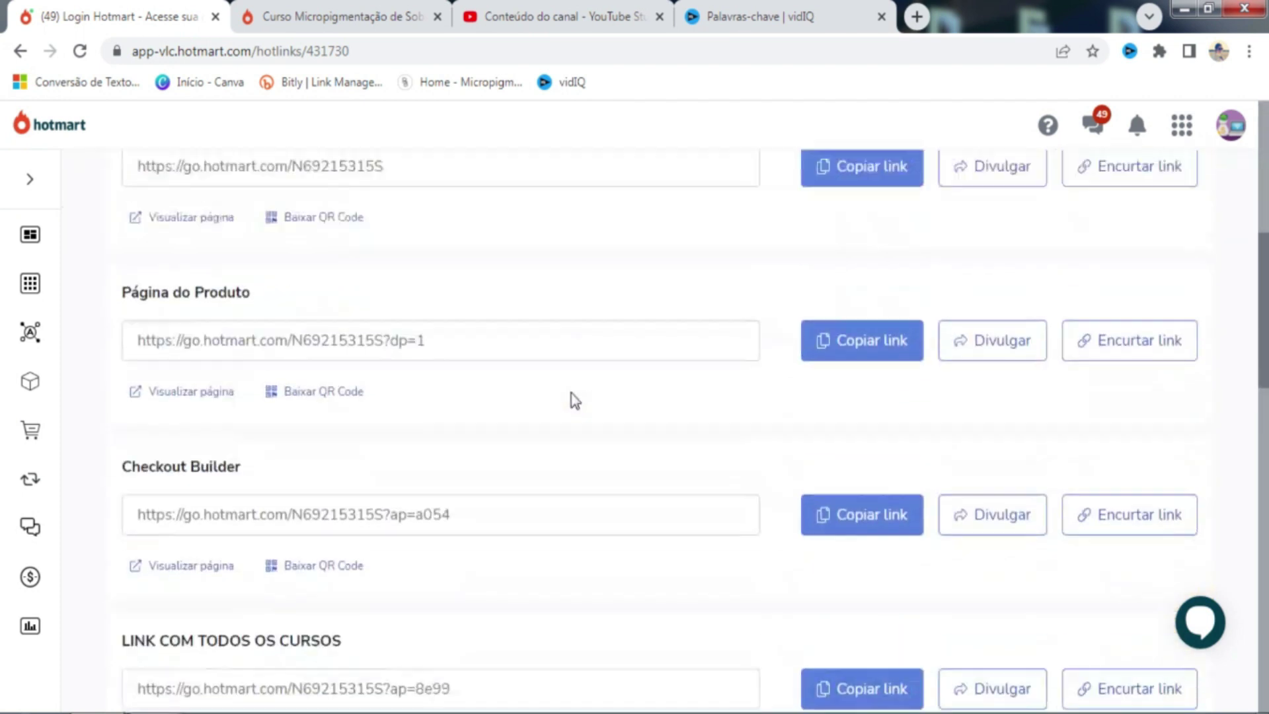
scroll(574, 400, "down", 7)
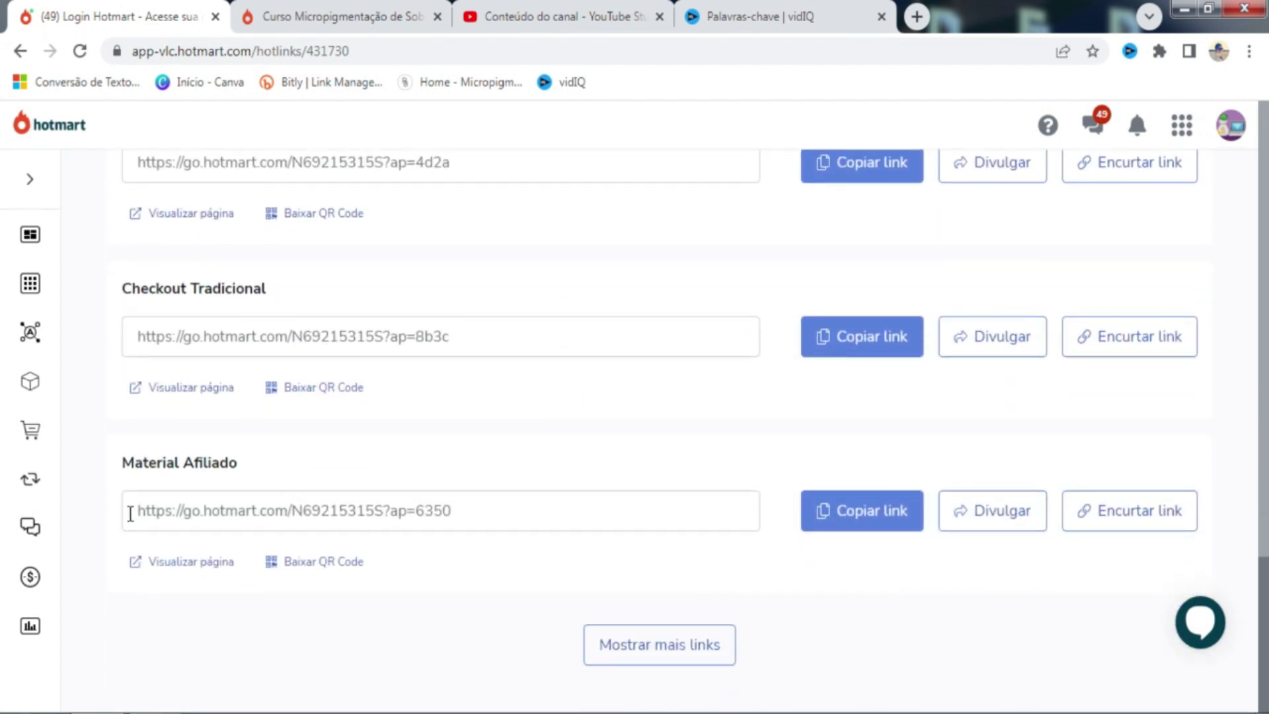
left_click(878, 522)
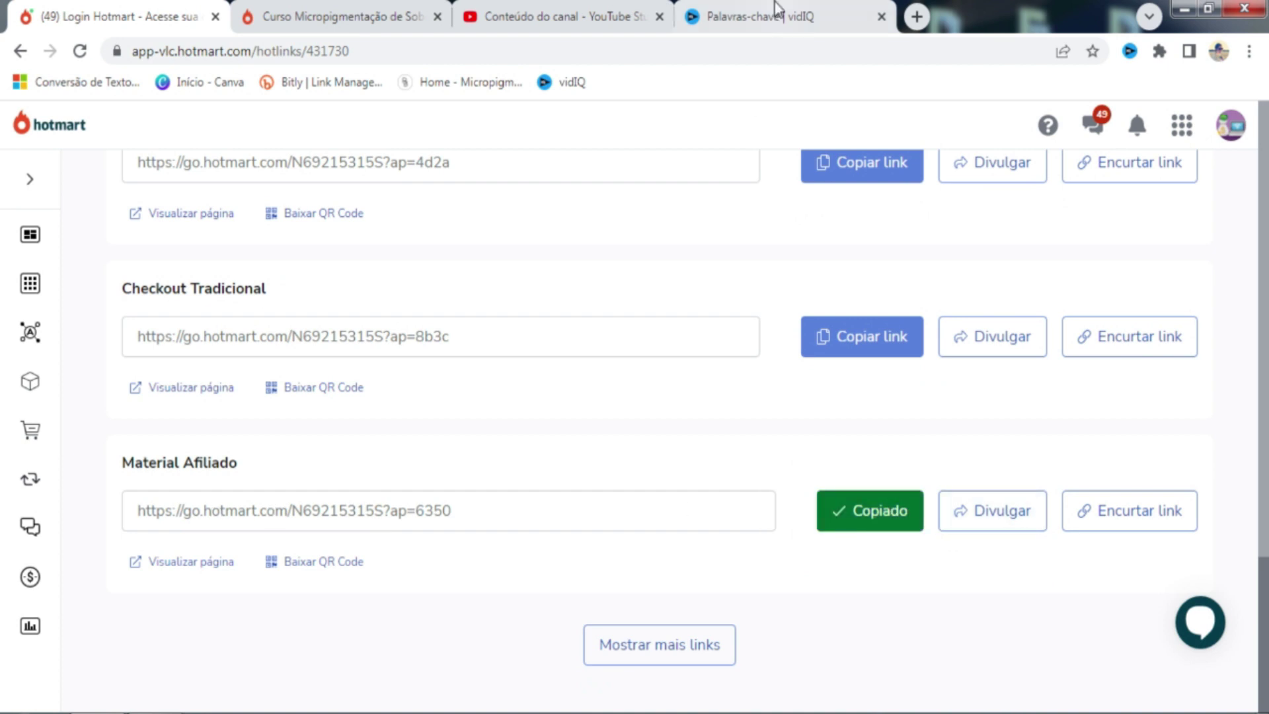
Step: Open the copied affiliate material link in a new browser tab
left_click(920, 17)
key("ctrl+v")
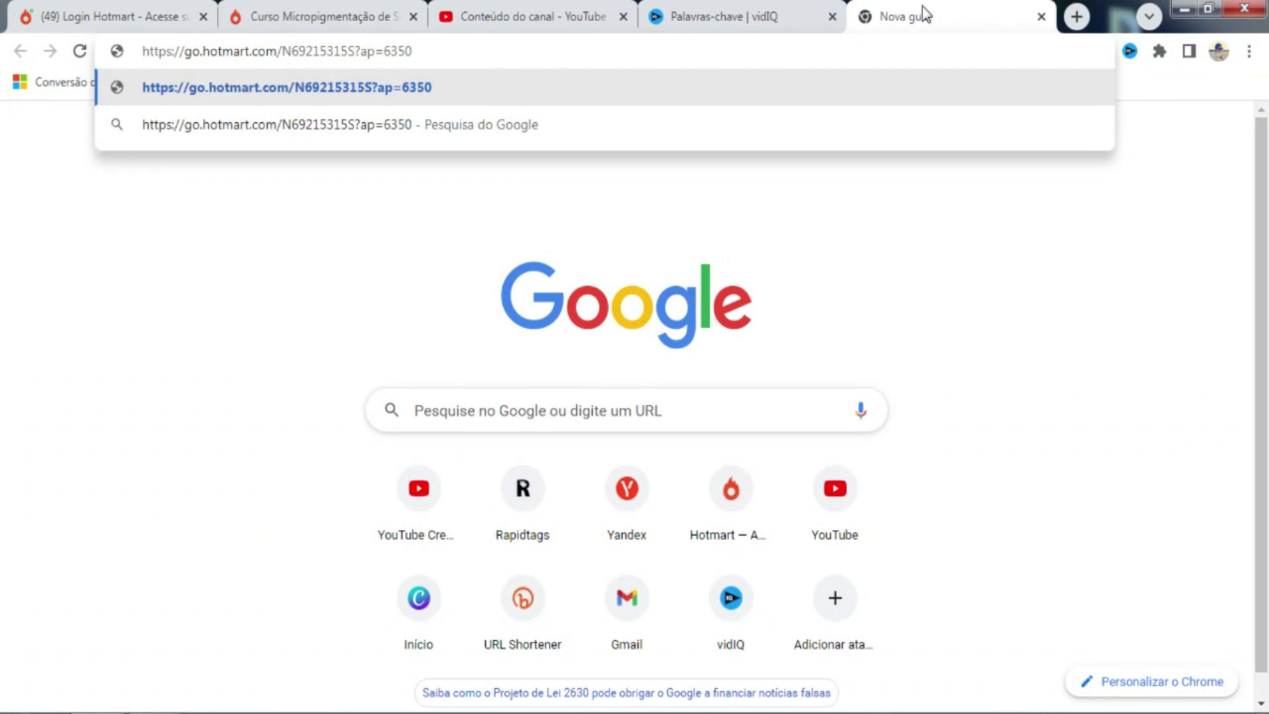
key("Return")
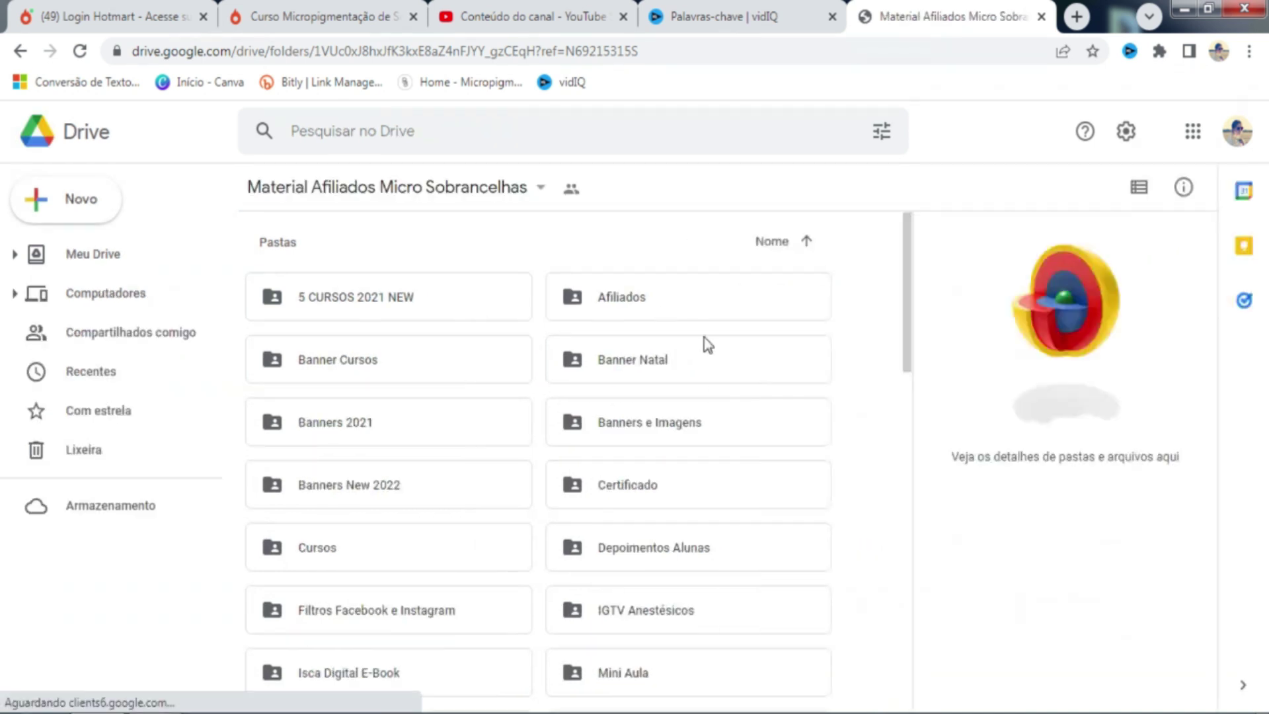
Step: Open the "VÍDEO POR DENTRO DO CURSO" folder in the shared affiliate material and play its video file
left_click(1183, 253)
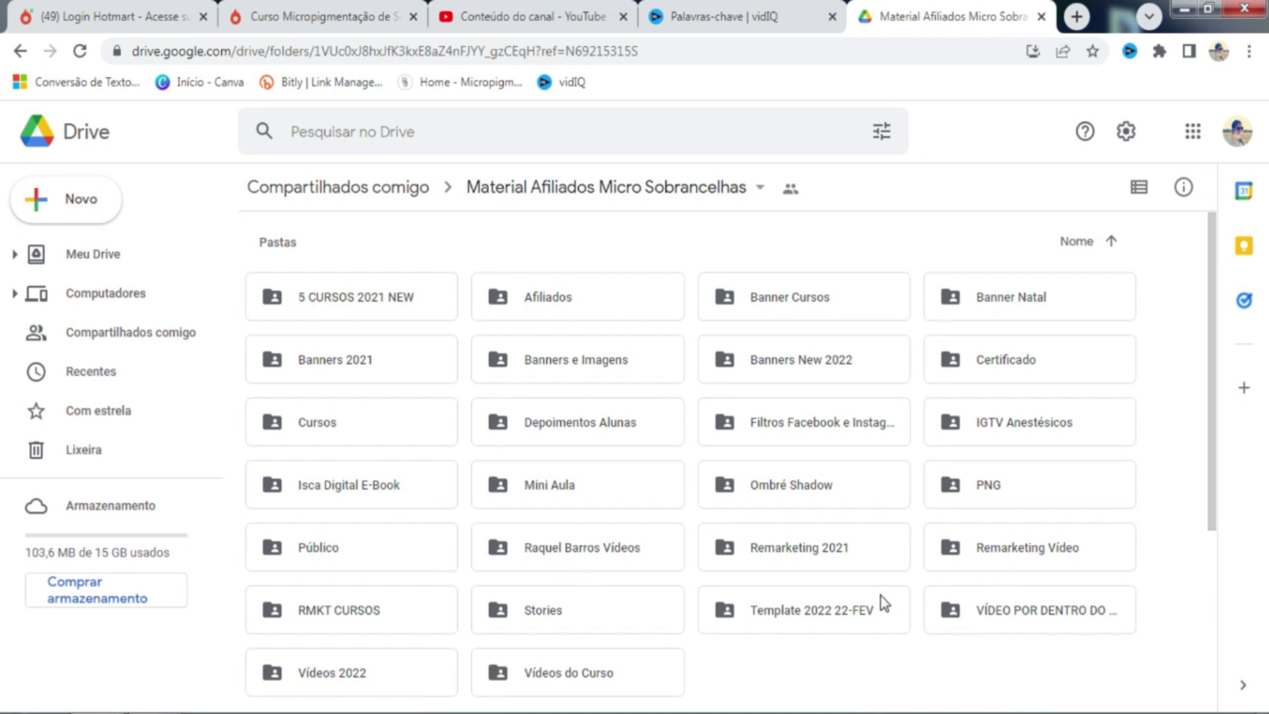
left_click(1029, 614)
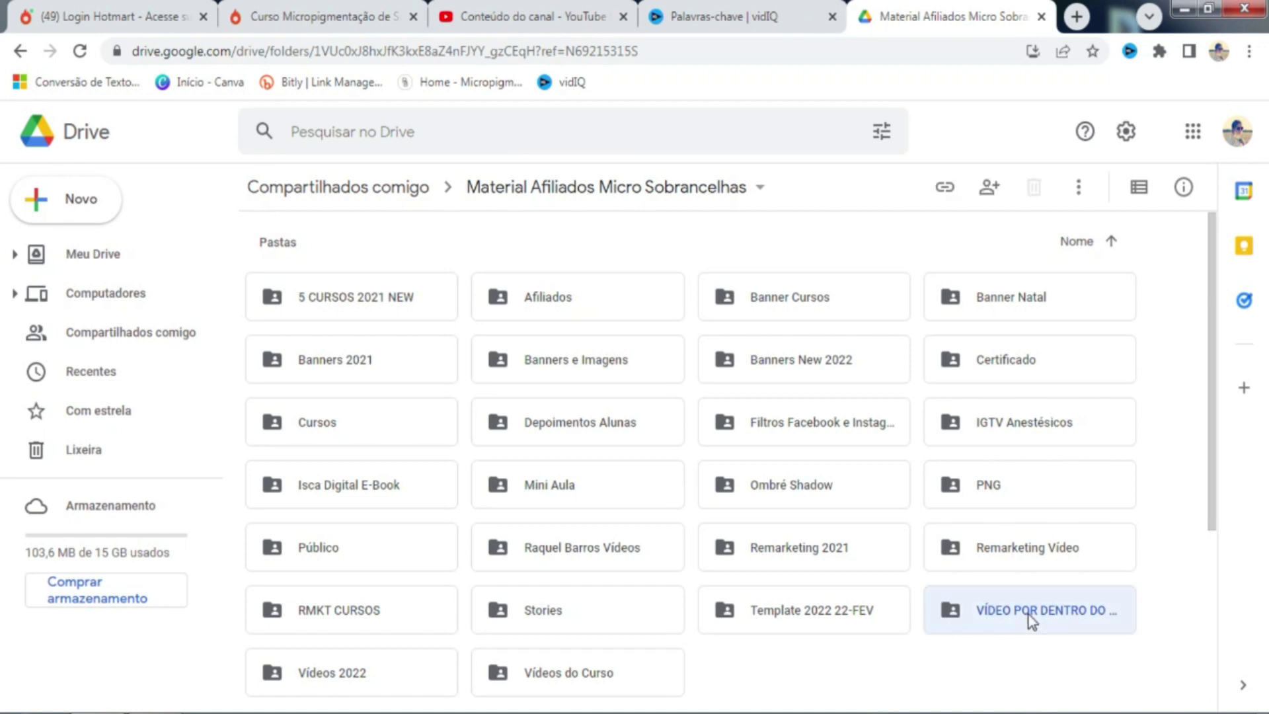
double_click(1029, 614)
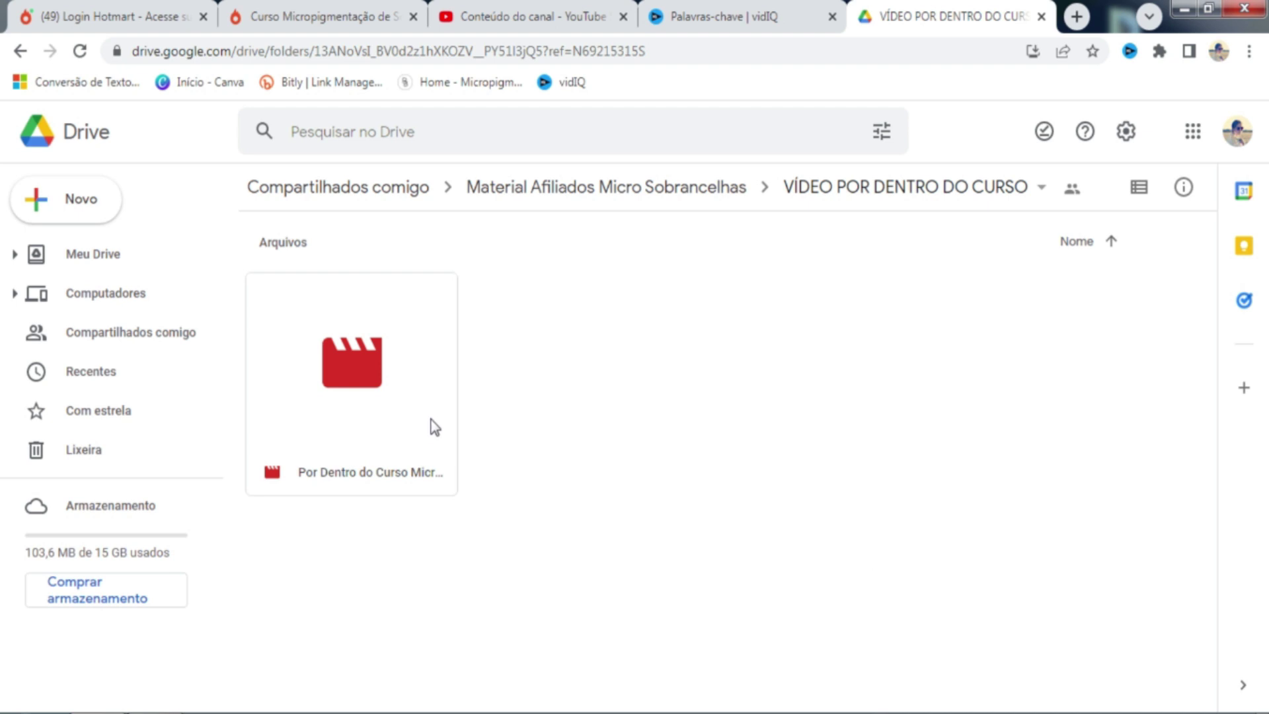
double_click(375, 389)
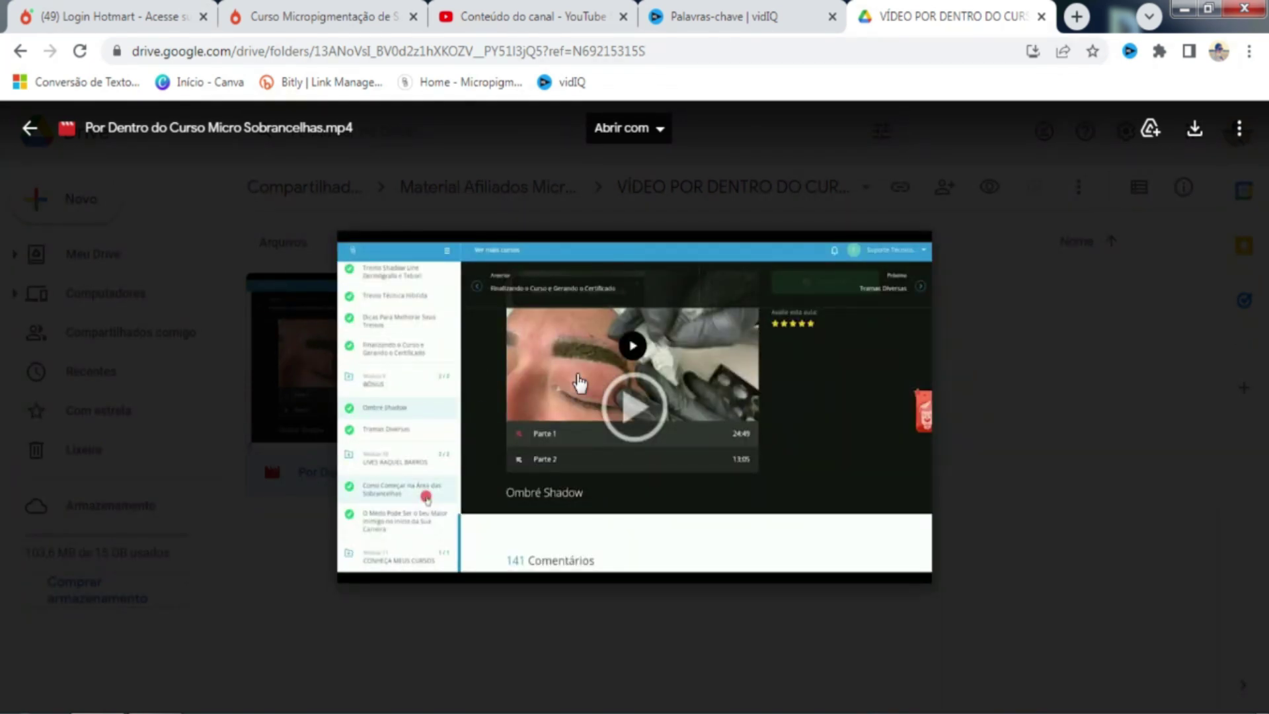
left_click(439, 360)
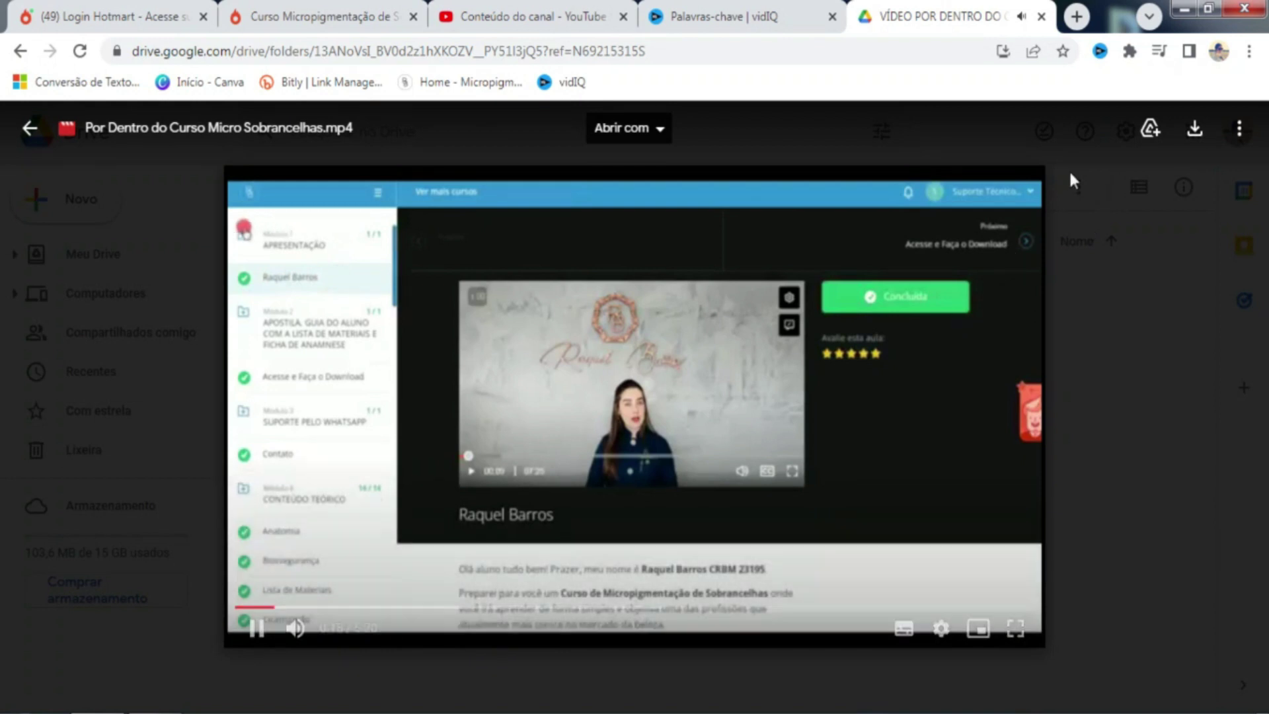
Step: Download "Por Dentro do Curso Micro Sobrancelhas.mp4" despite the virus-scan limit and close the Drive tab
left_click(1195, 131)
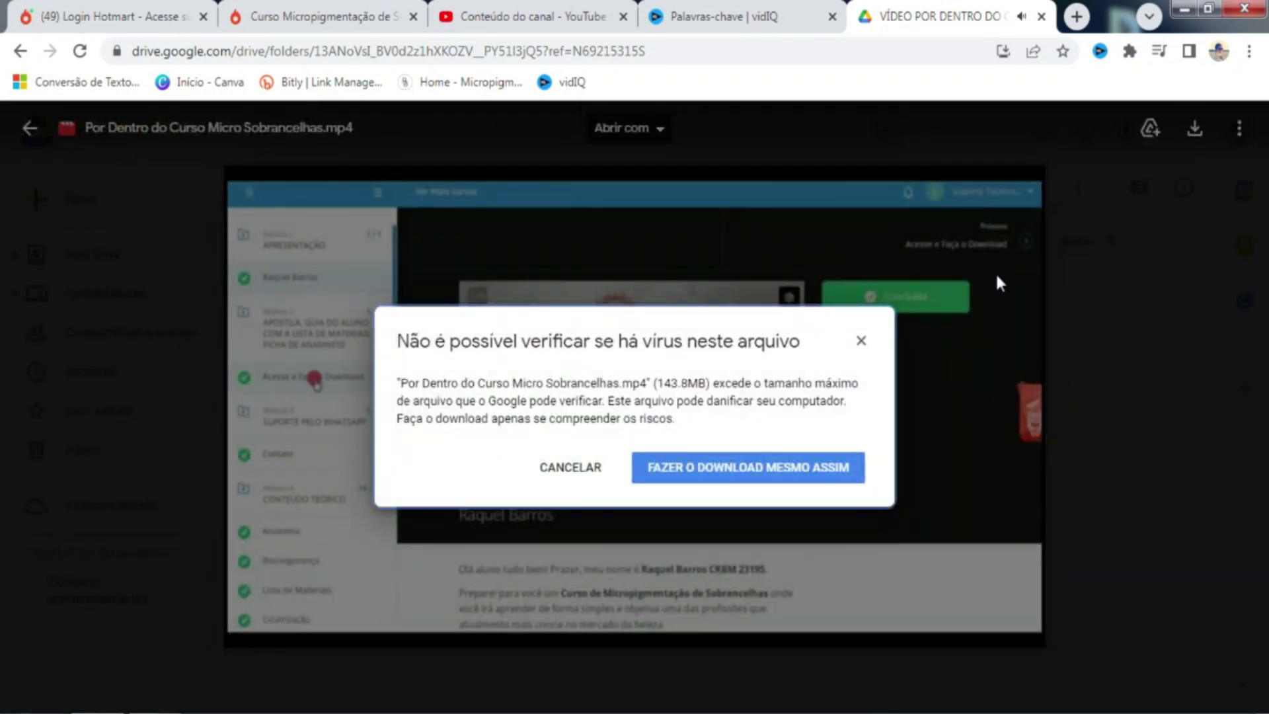
left_click(778, 466)
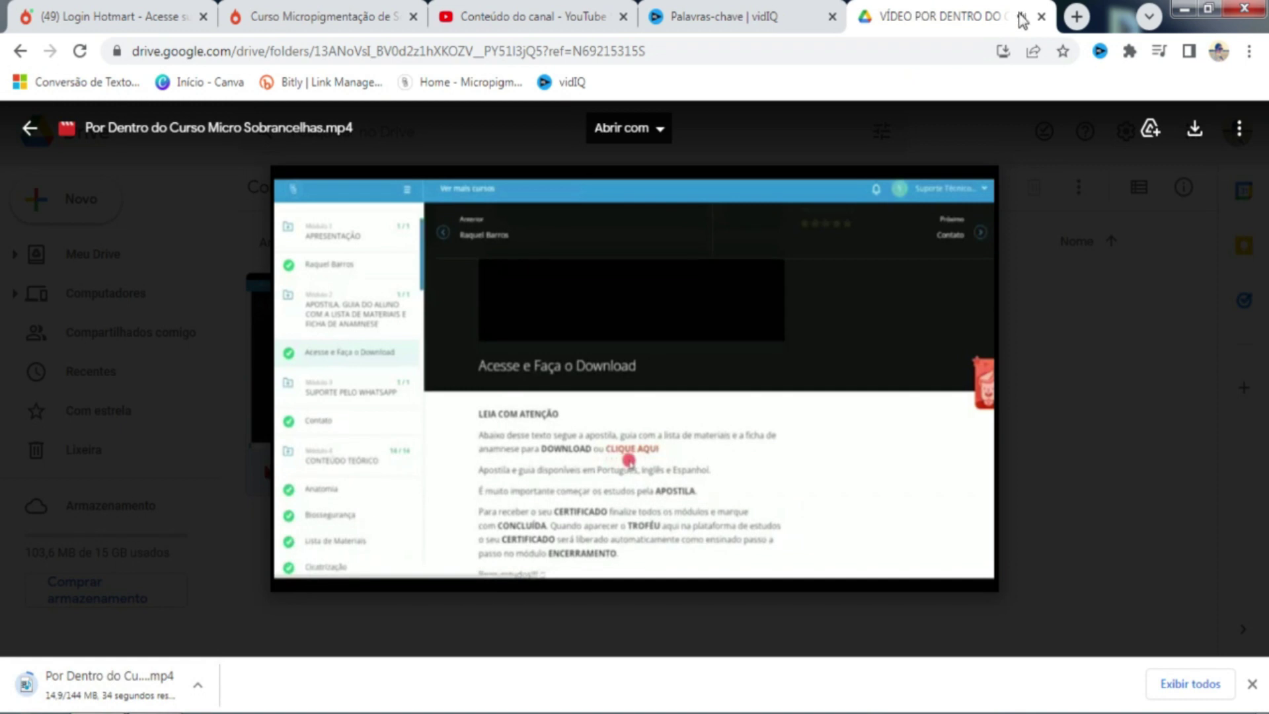
left_click(1042, 16)
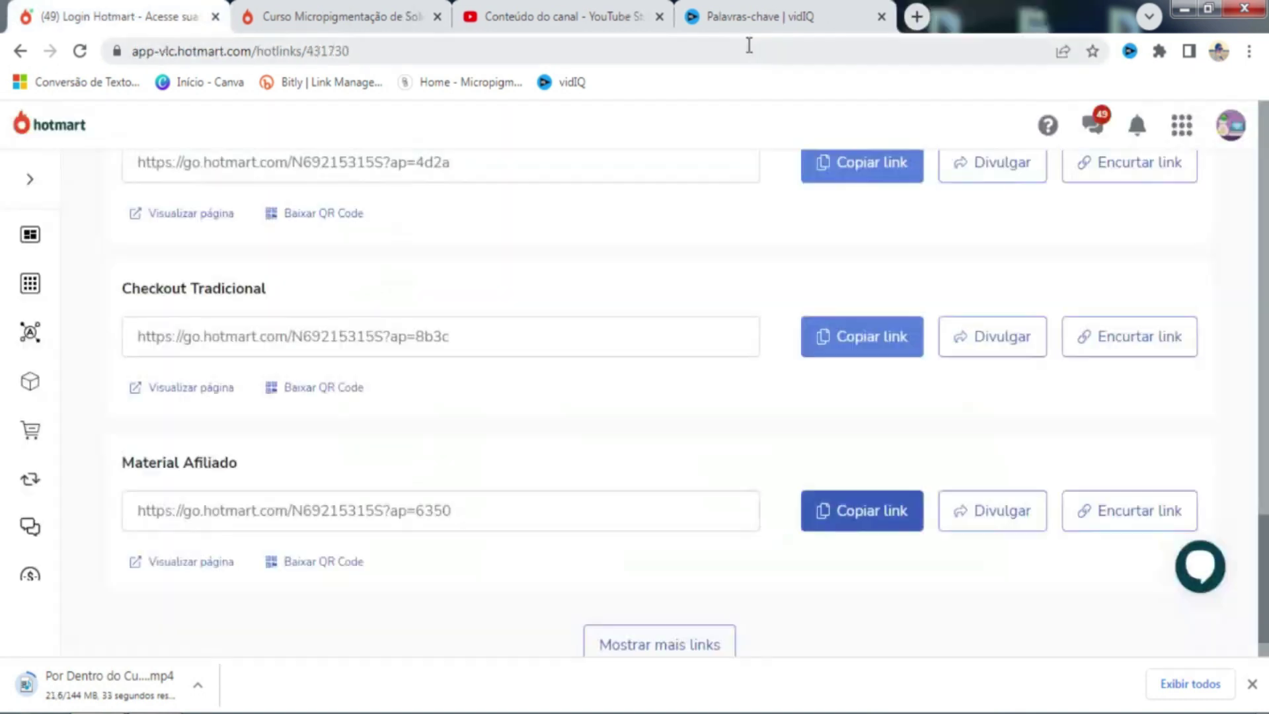
Step: Review the search phrase ending in "funciona" in vidIQ and return to the Hotmart promotion links page
scroll(728, 199, "up", 5)
scroll(703, 162, "up", 10)
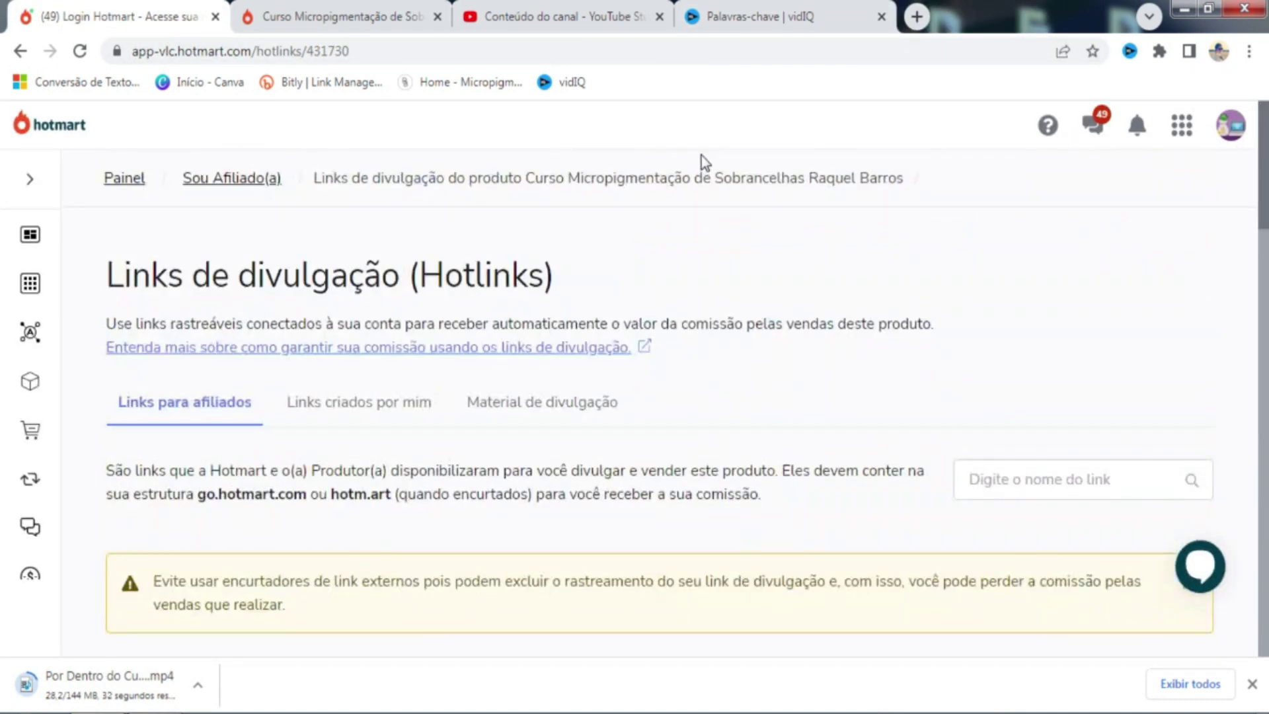
left_click(847, 18)
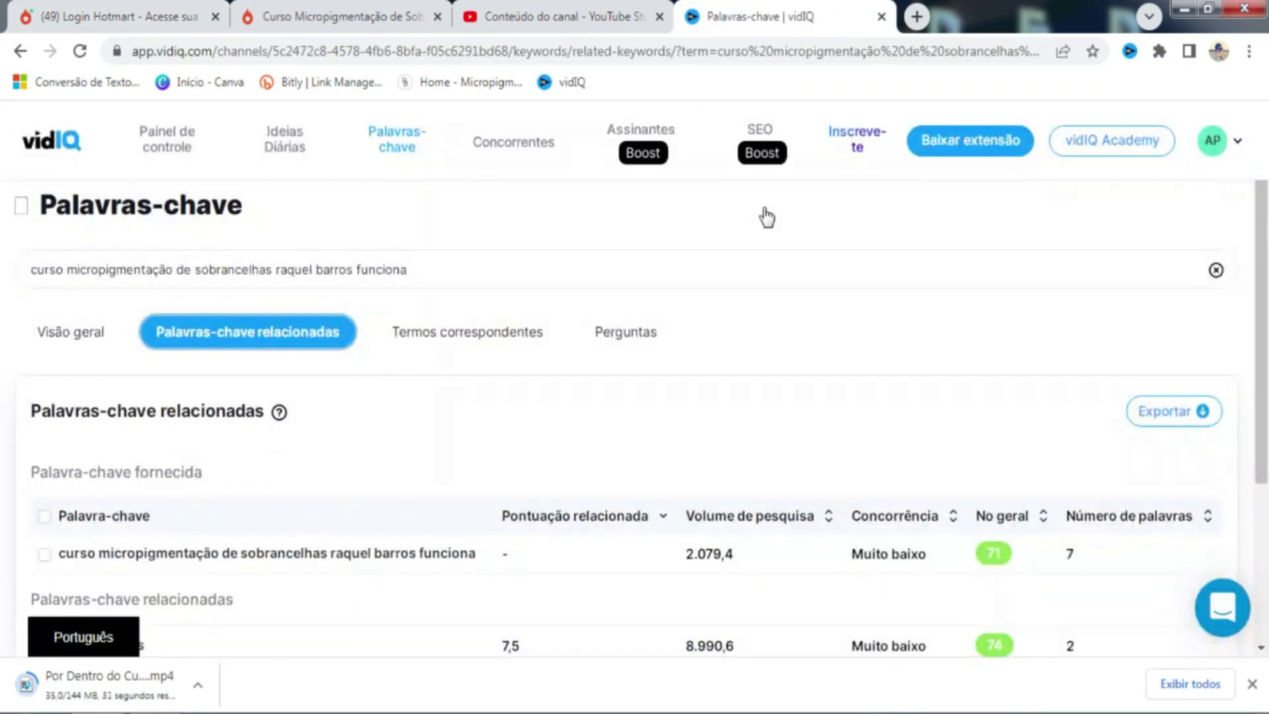
left_click_drag(415, 269, 19, 269)
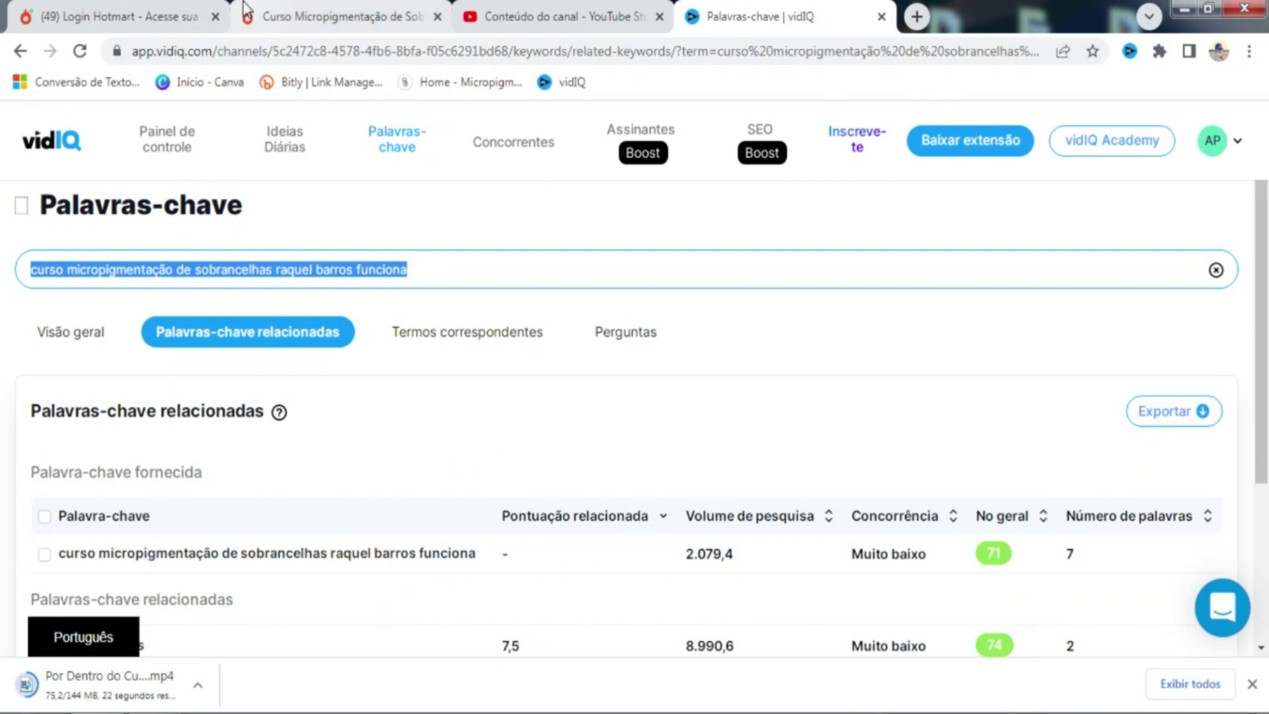
left_click(148, 17)
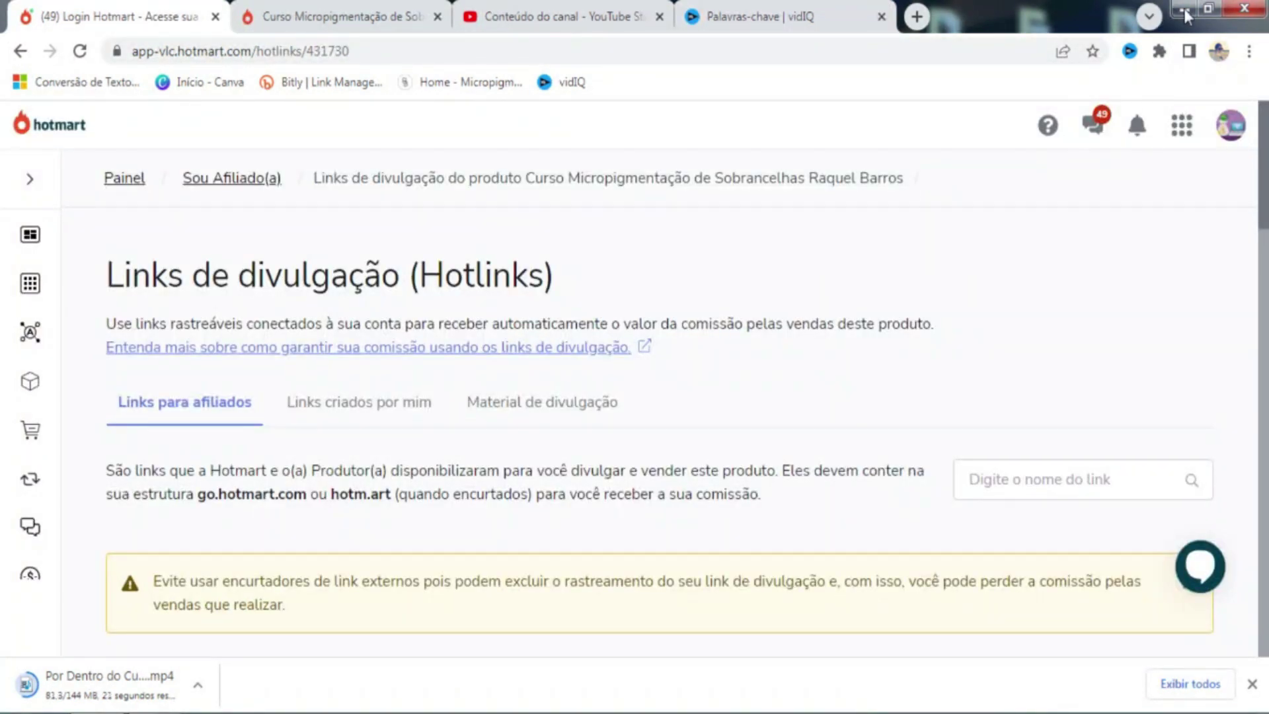
Step: Switch to the desktop "roteiro" folder and open the "Treinamento Empoderada e Milionária Funciona" script in Word
left_click(1184, 9)
double_click(397, 30)
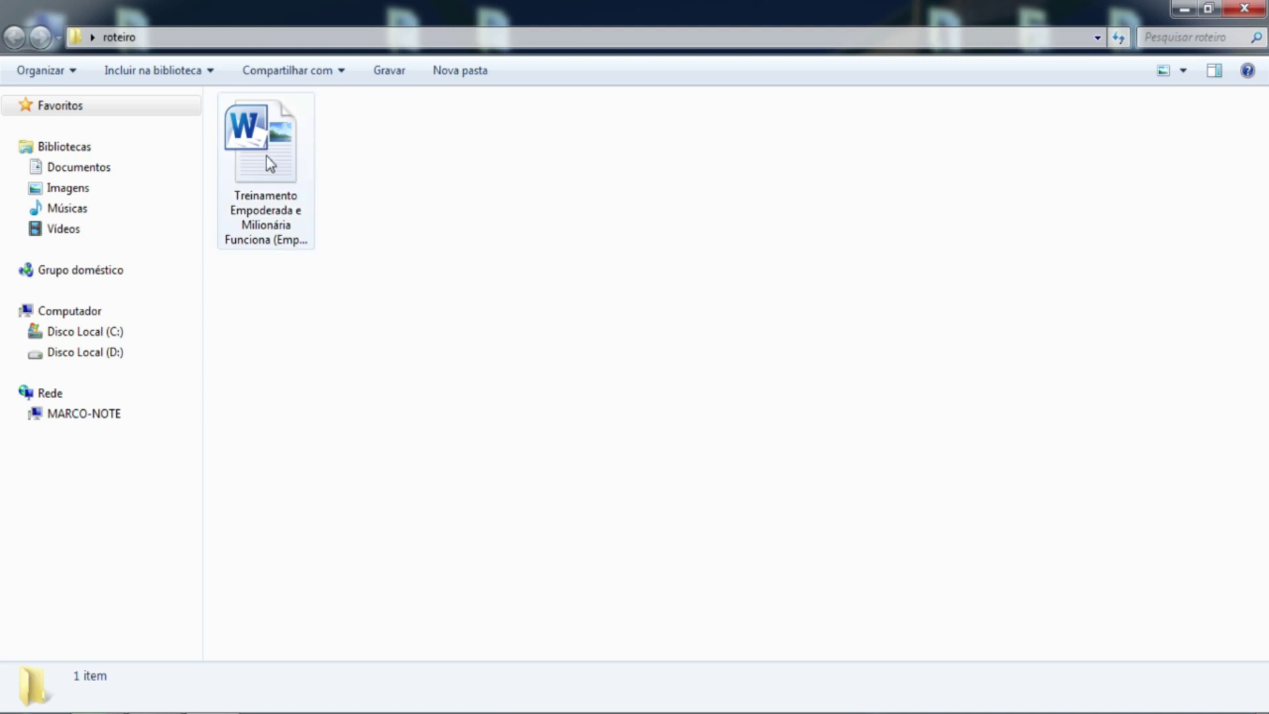
double_click(292, 167)
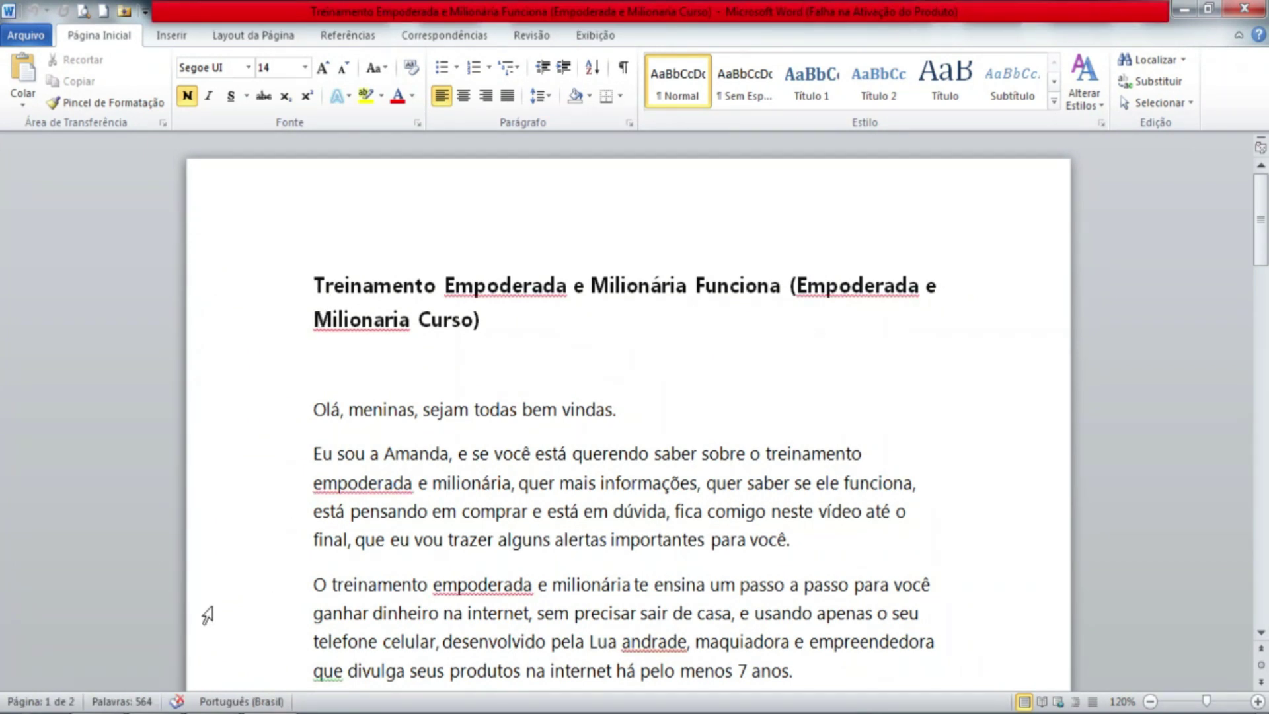
Step: Examine the title and opening greeting of the sample video script
left_click_drag(317, 284, 734, 425)
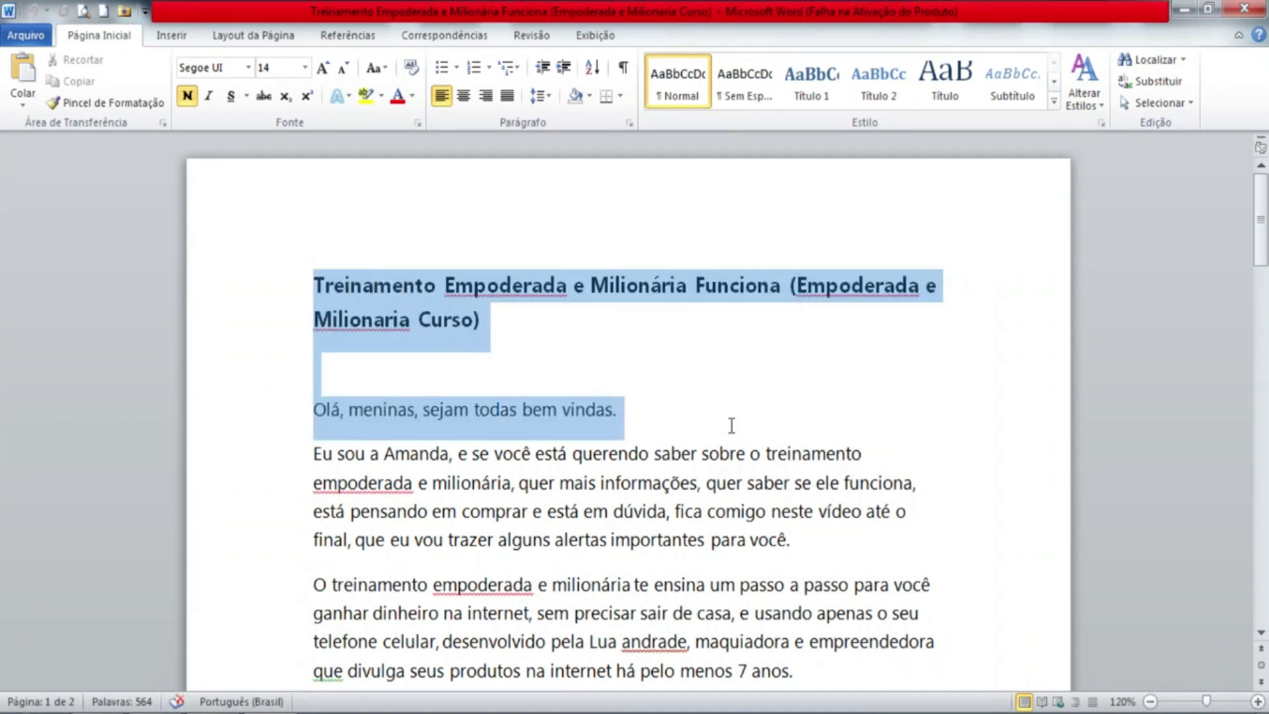
scroll(740, 429, "down", 1)
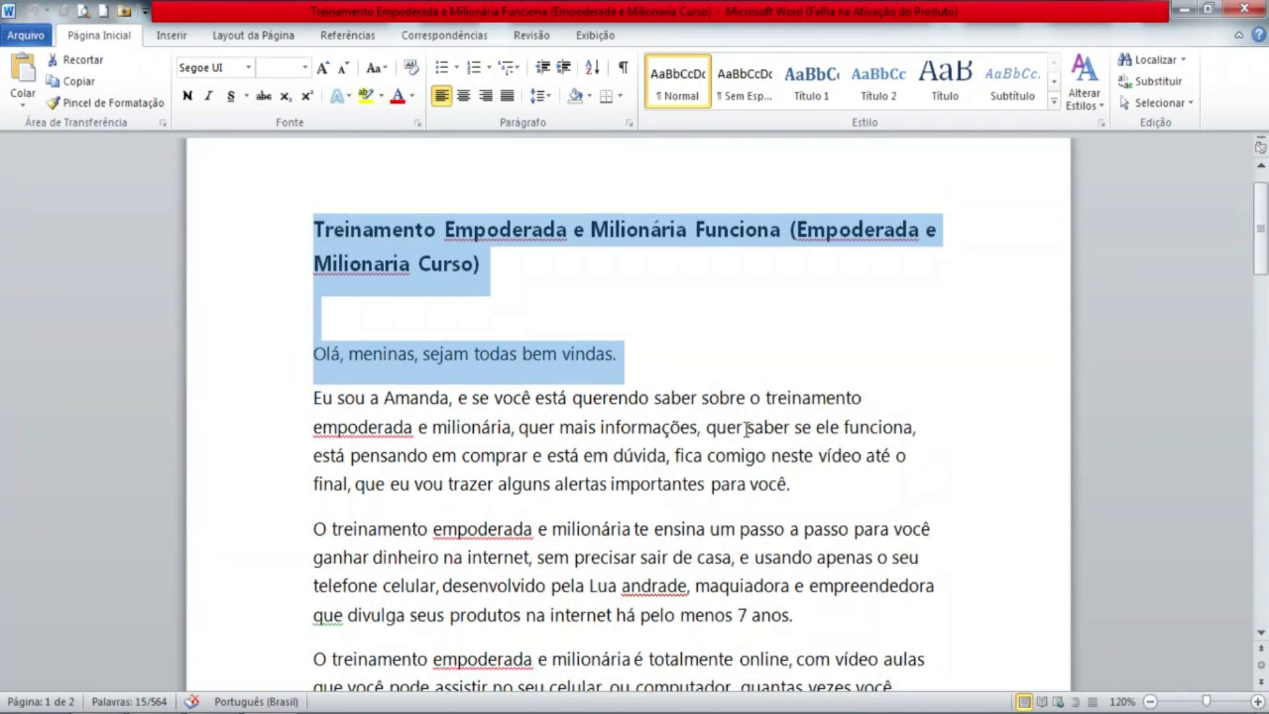
left_click(700, 345)
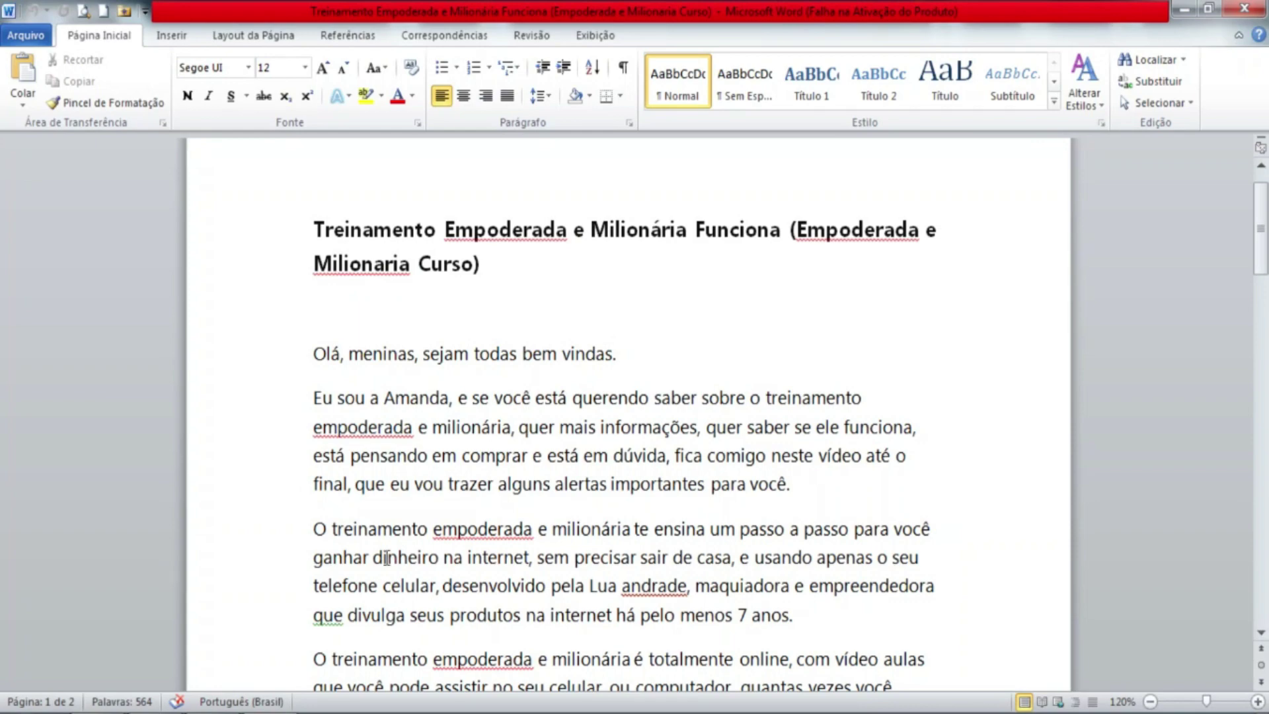
Step: Switch back to the browser and load the bookmarked course sales page in place of the checkout page, dismissing the downloads bar
key("alt+Tab")
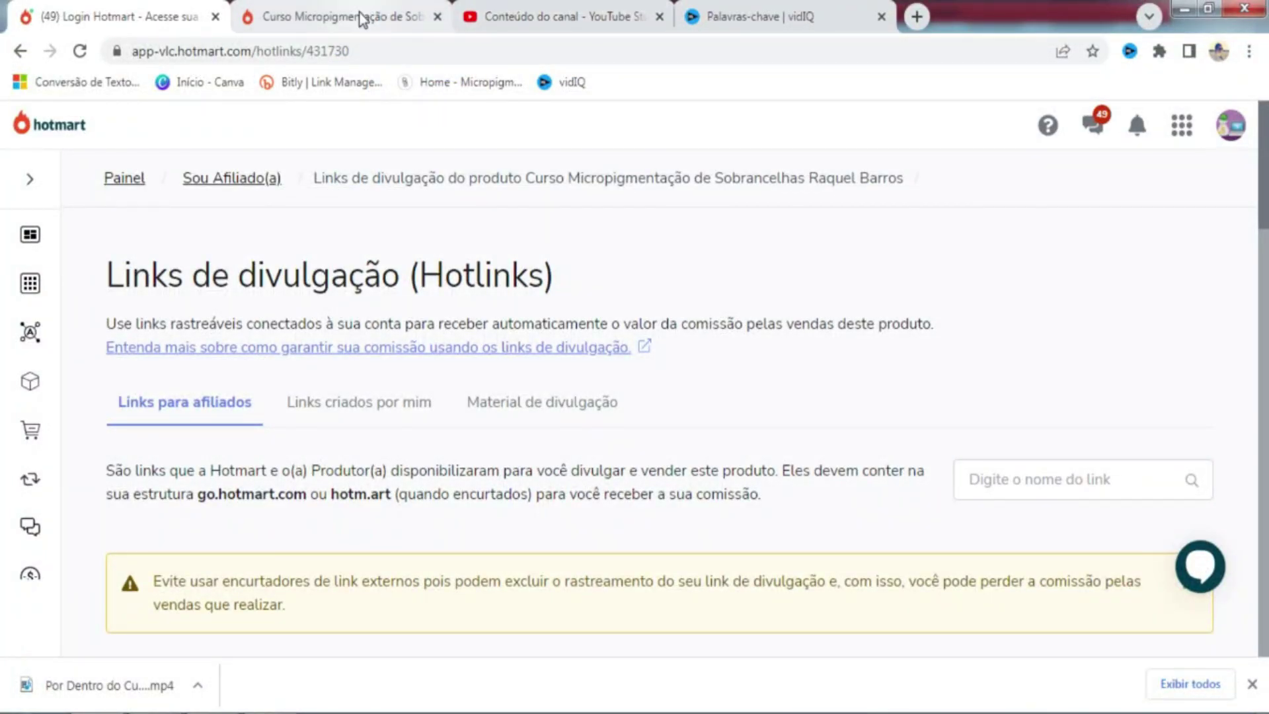
left_click(362, 18)
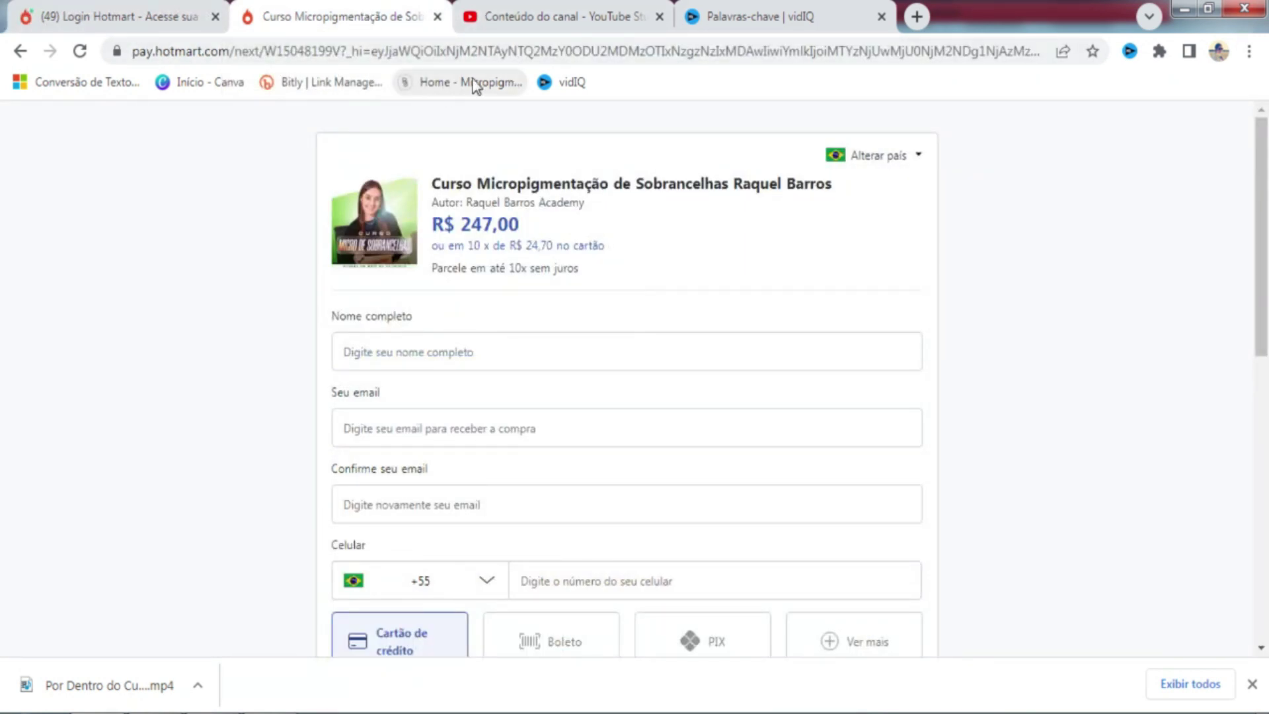
left_click(433, 85)
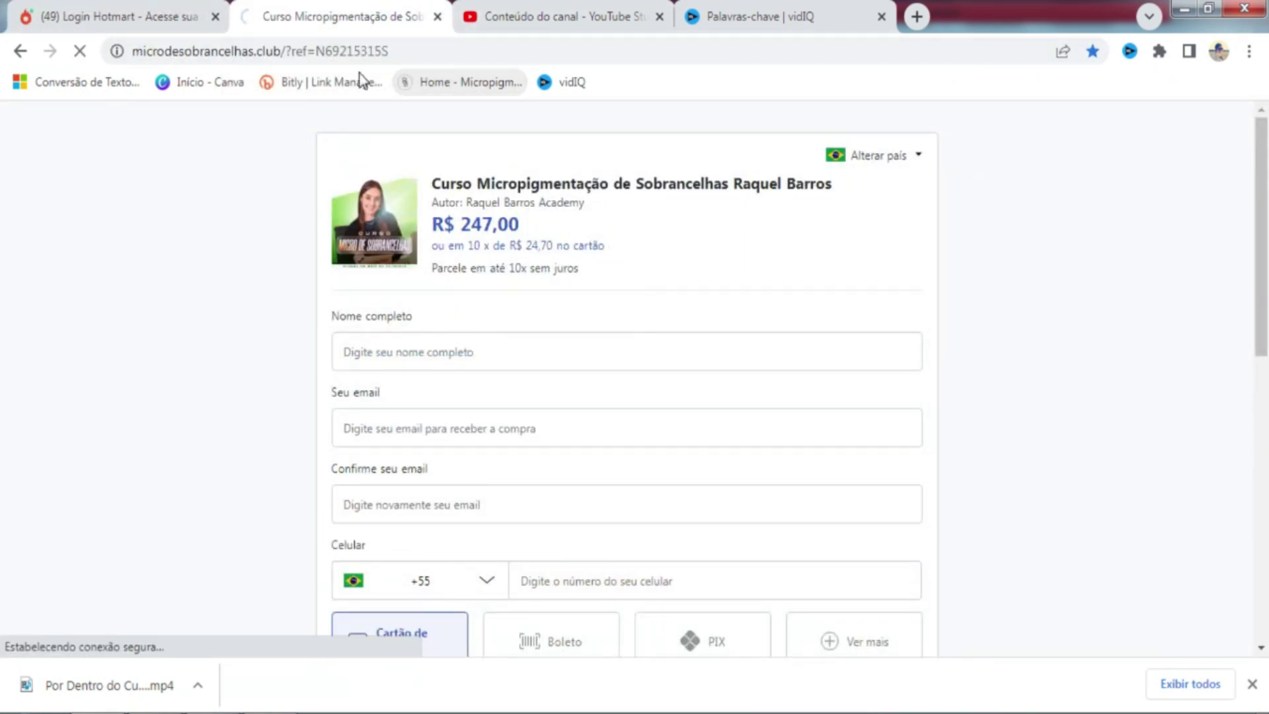
left_click(1250, 679)
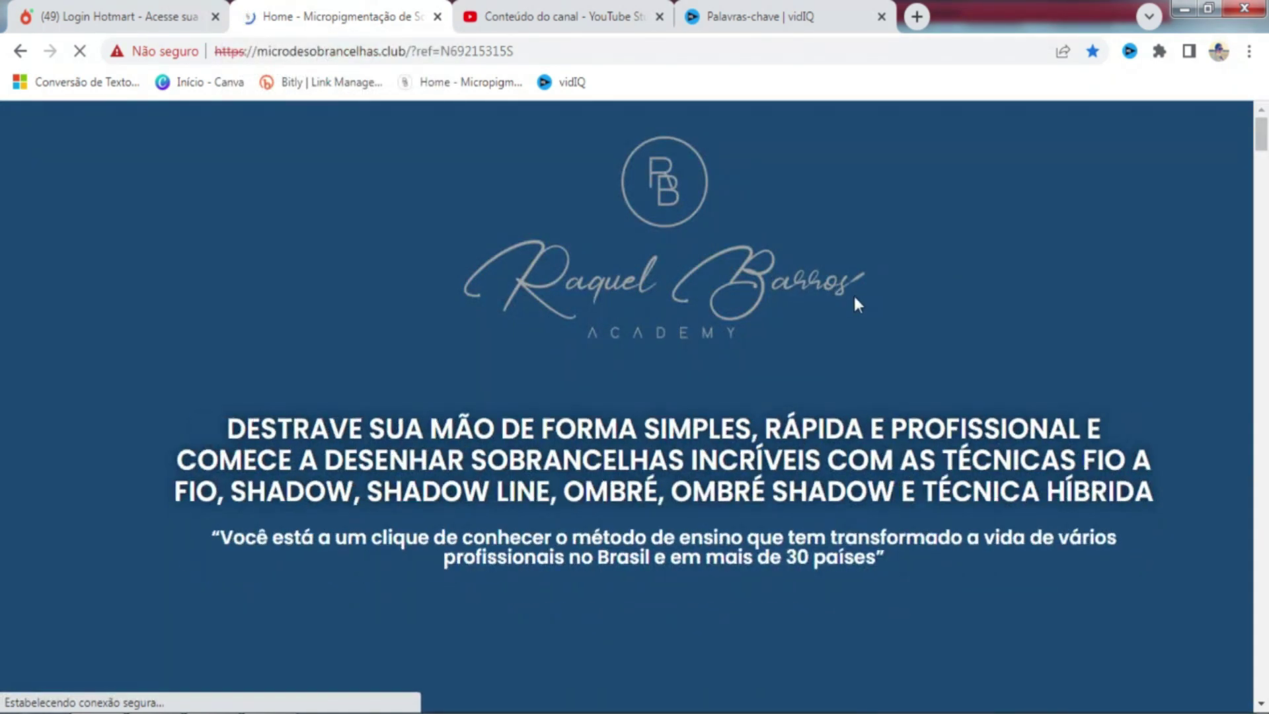
Step: Examine the sales page's offer, student certificates, testimonials, curriculum list and instructor profile
scroll(854, 293, "down", 5)
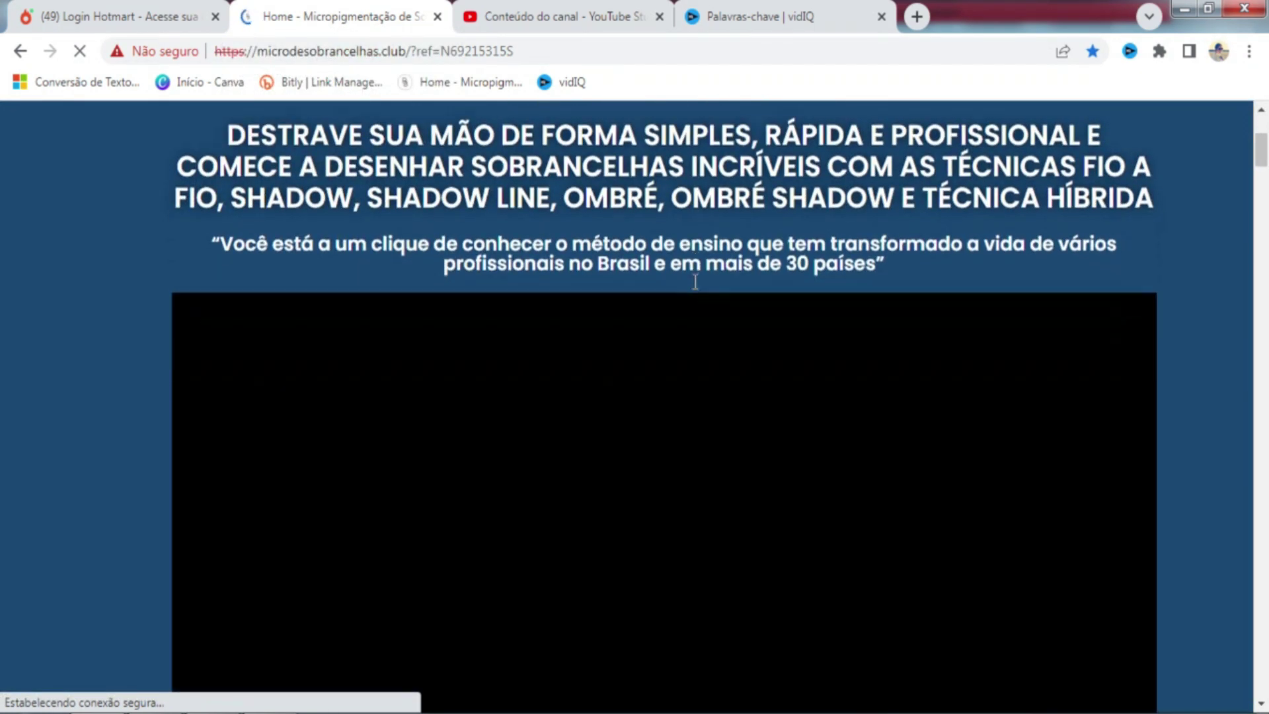
scroll(600, 188, "down", 10)
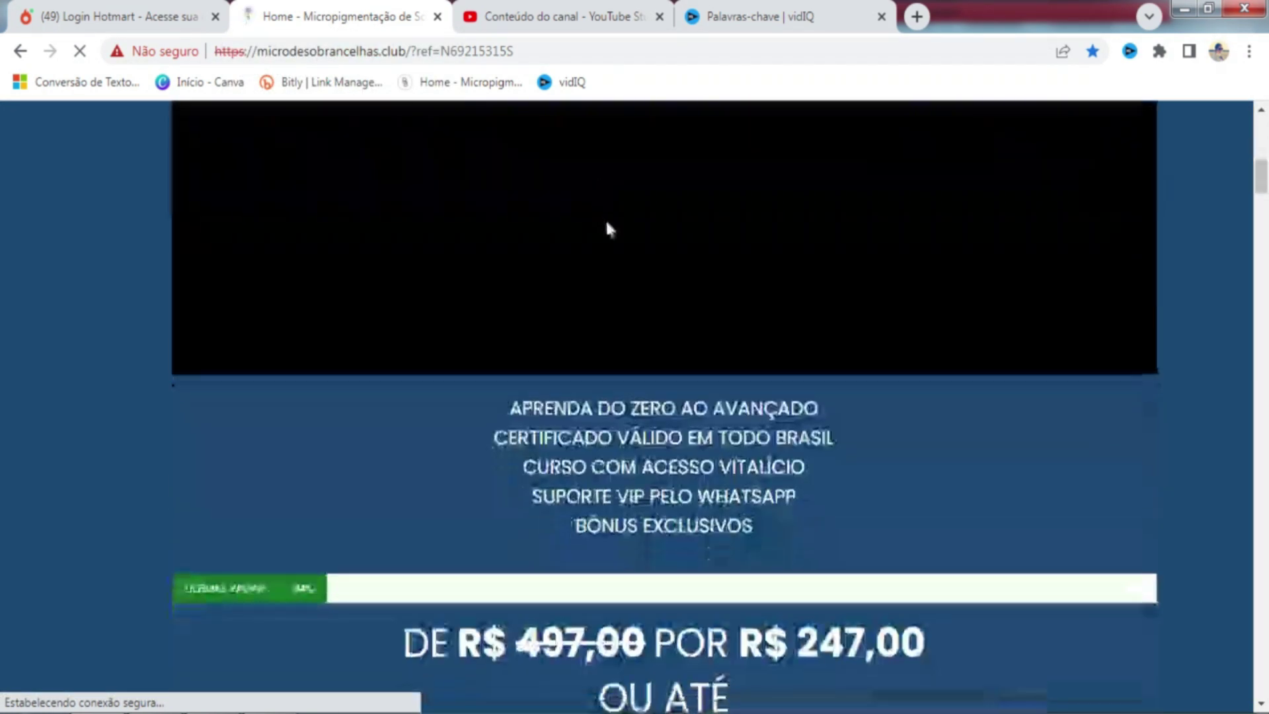
scroll(608, 220, "down", 9)
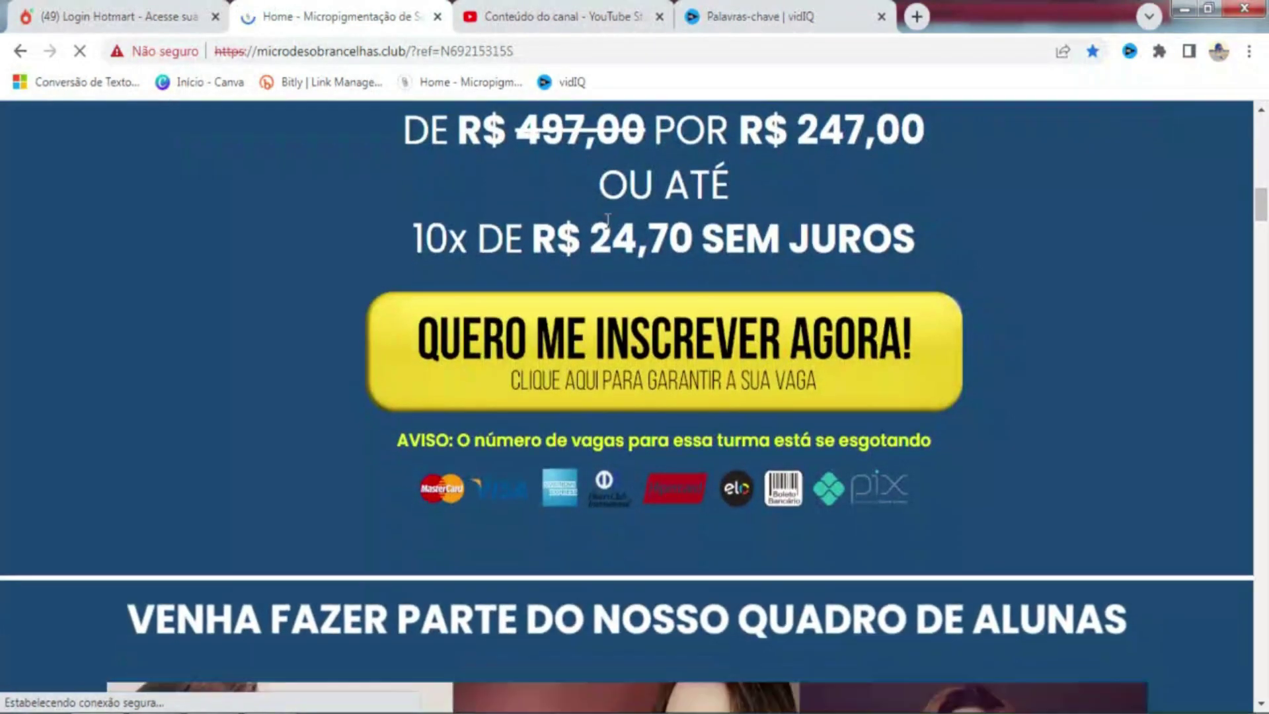
scroll(609, 228, "down", 5)
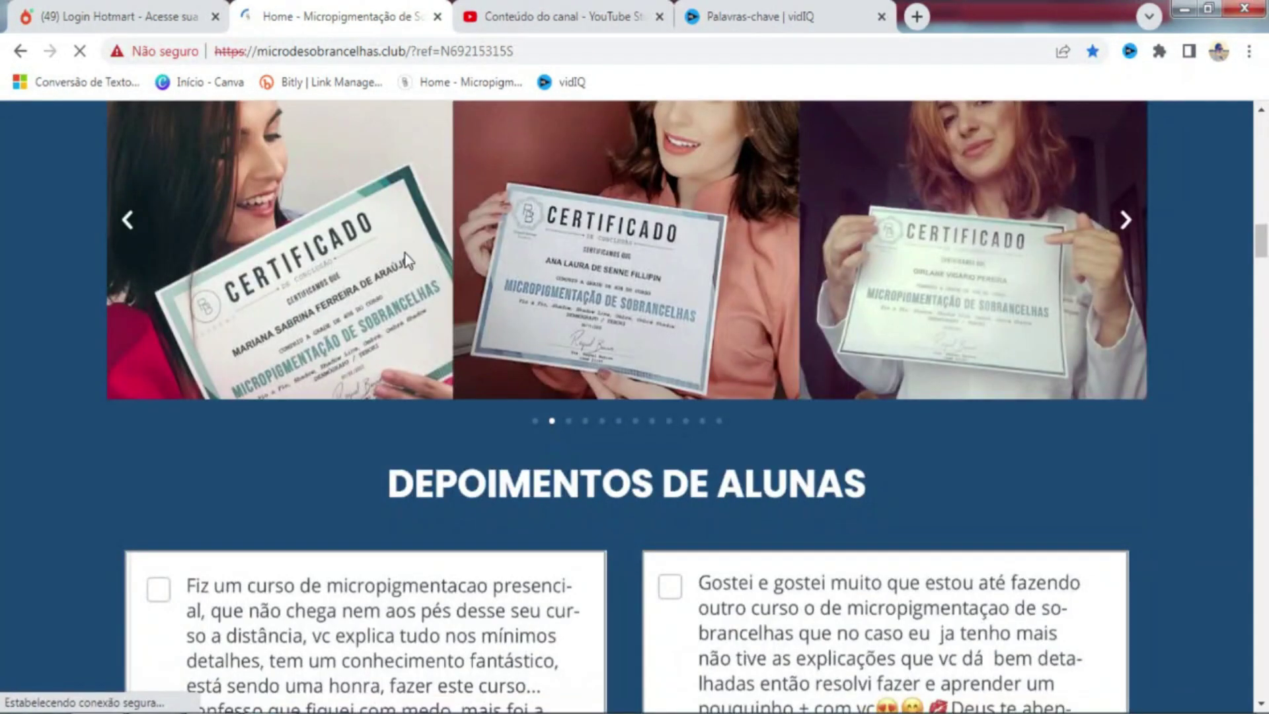
scroll(741, 275, "down", 8)
scroll(741, 276, "down", 15)
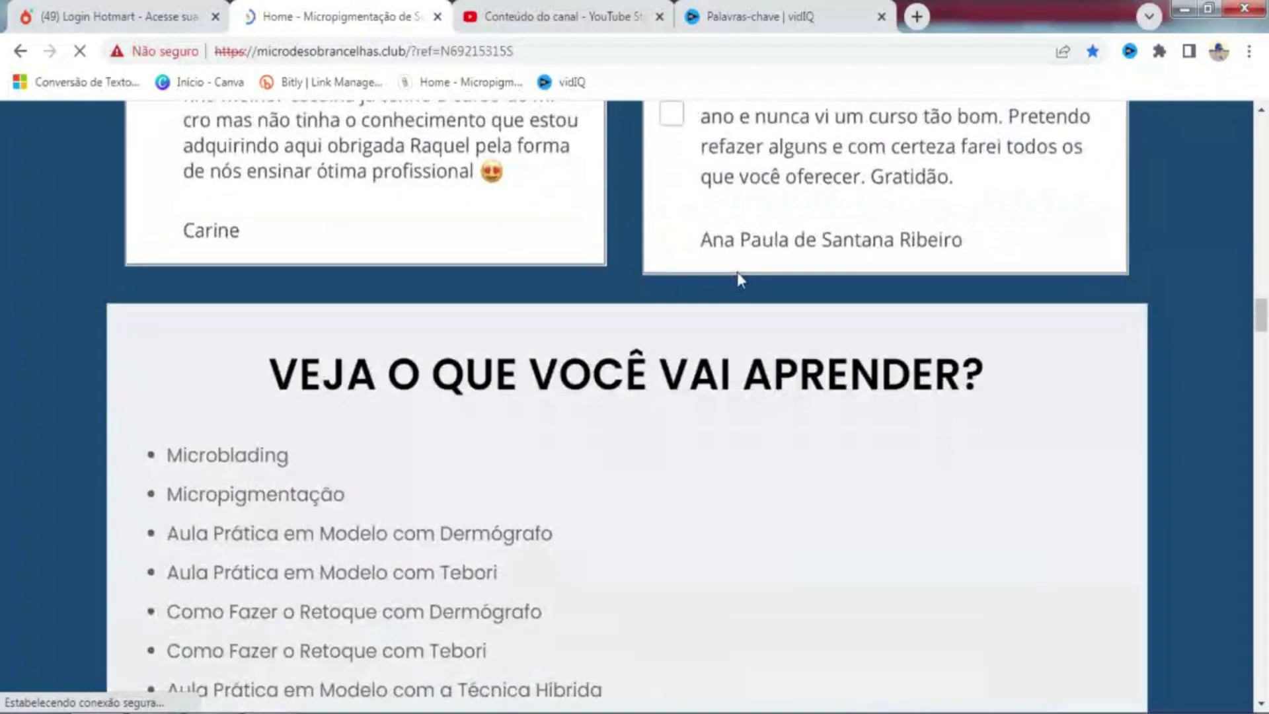
scroll(618, 312, "down", 9)
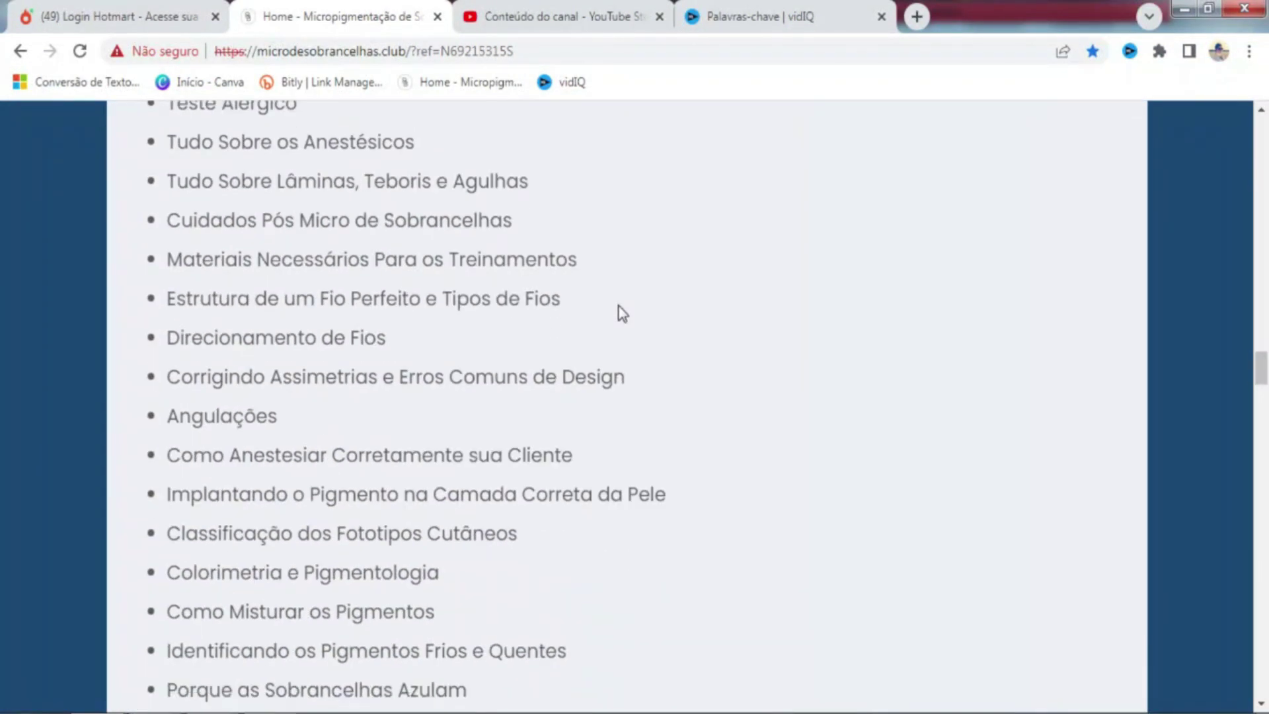
scroll(620, 314, "down", 5)
scroll(618, 313, "down", 9)
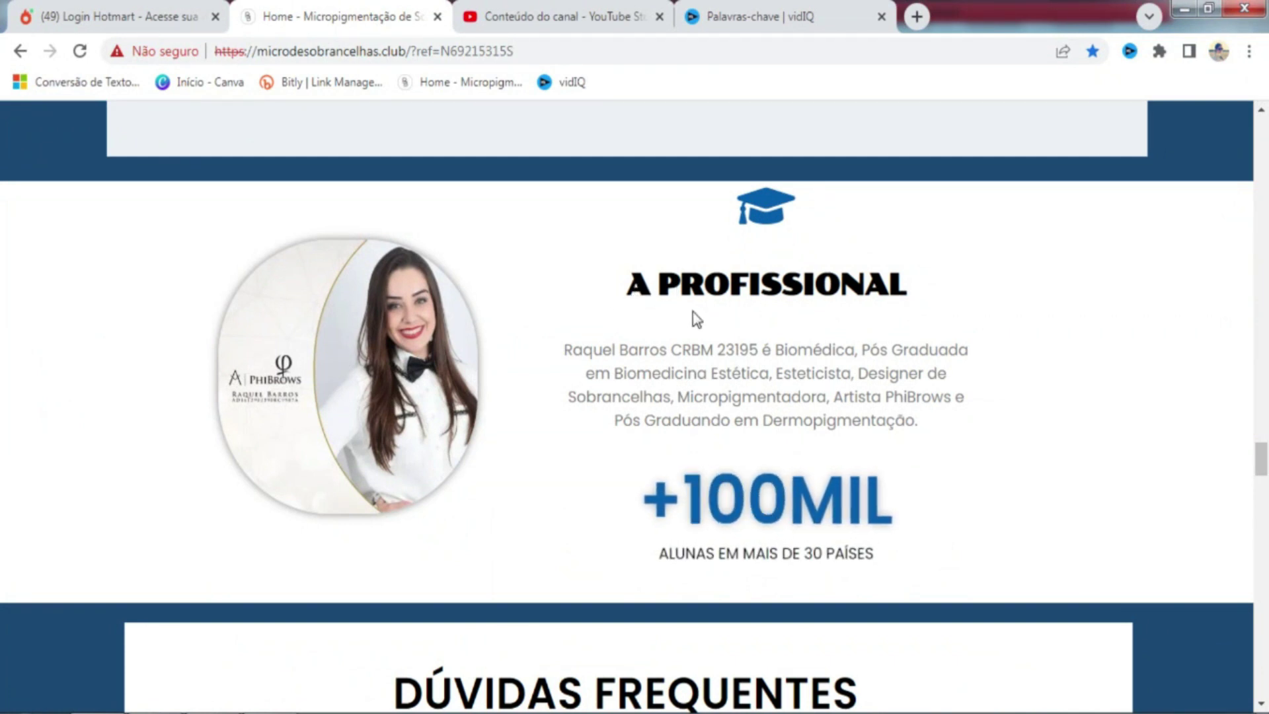
Step: Examine the sales page's frequently asked questions, sample lesson videos, payment options and guarantee, and return to the curriculum list
scroll(661, 320, "down", 5)
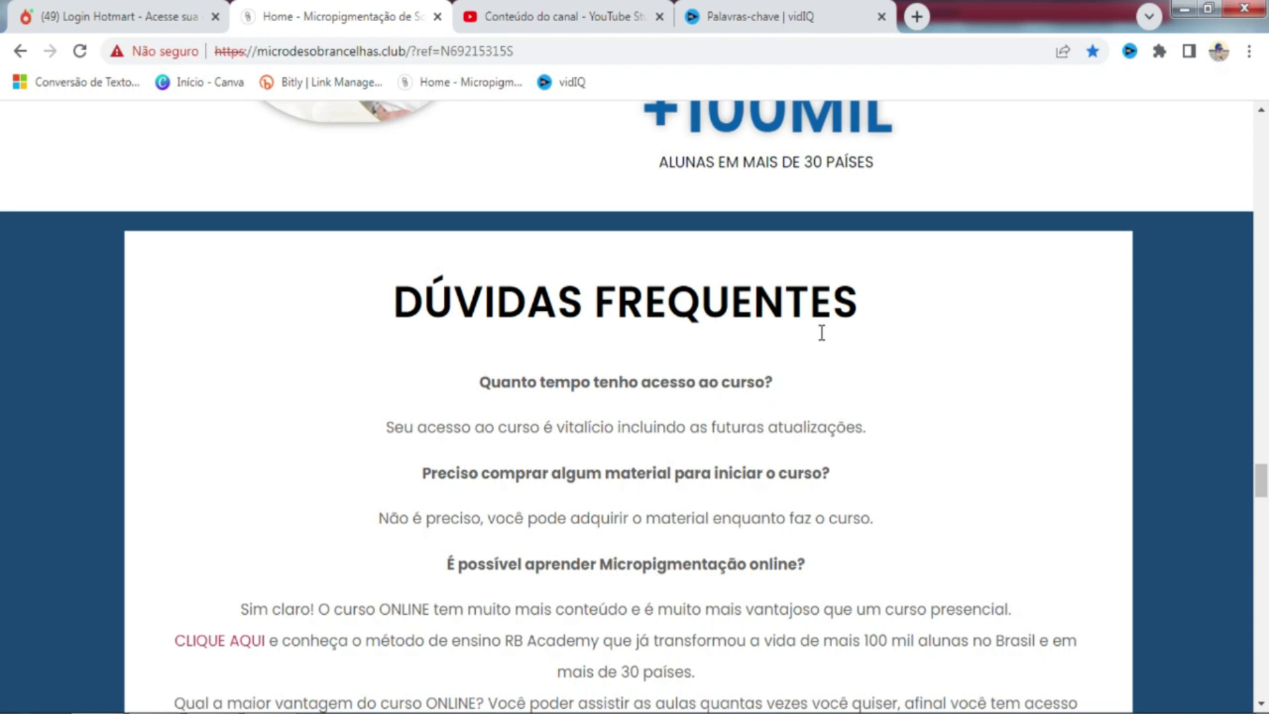
scroll(822, 332, "down", 3)
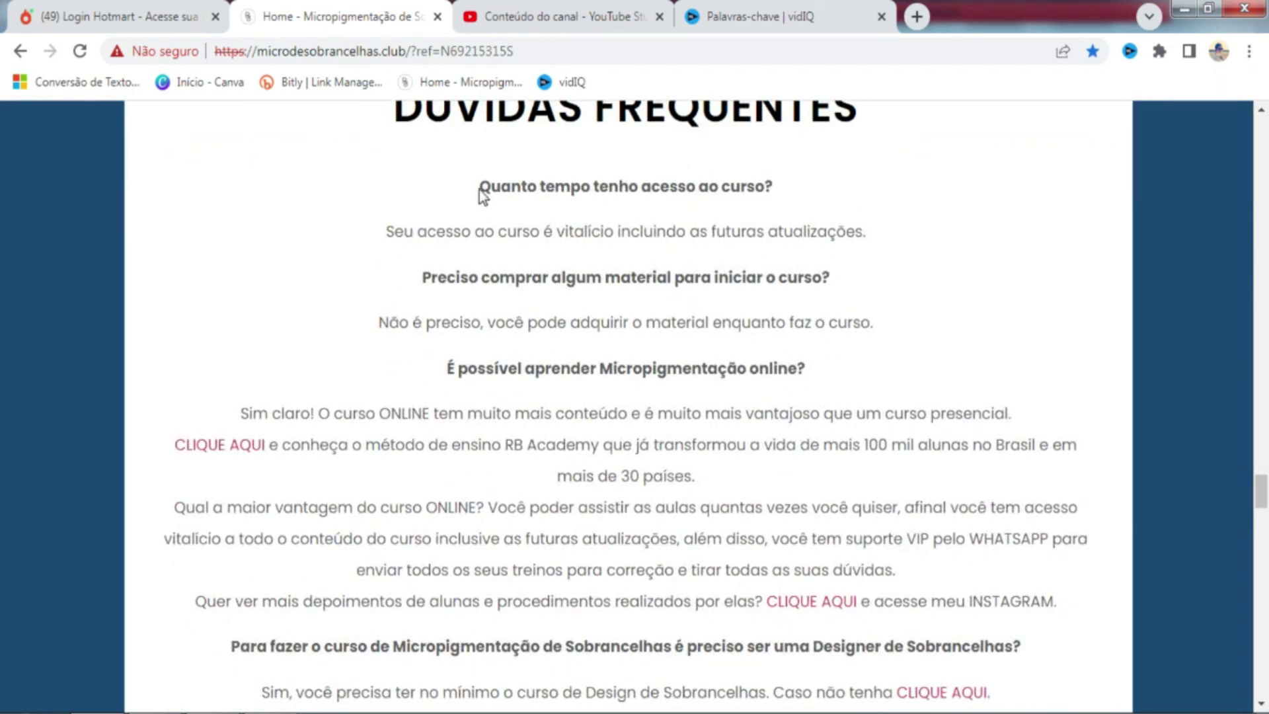
scroll(699, 354, "down", 18)
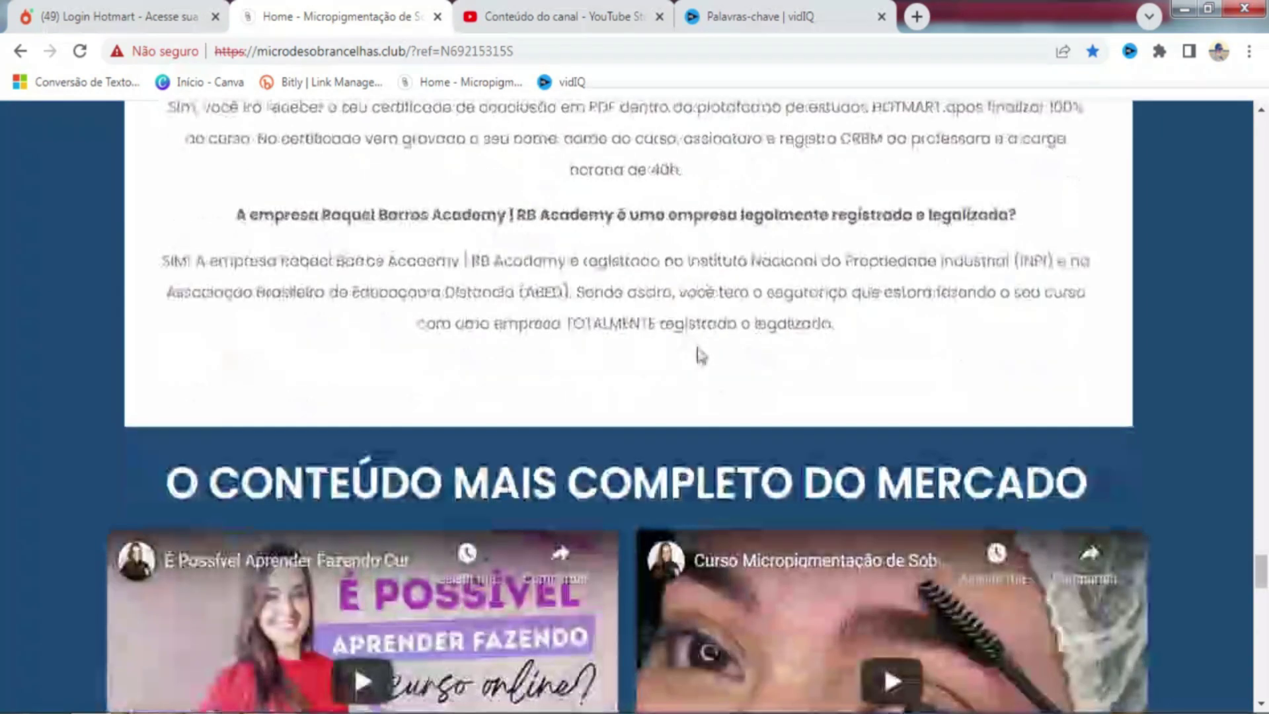
scroll(700, 356, "down", 10)
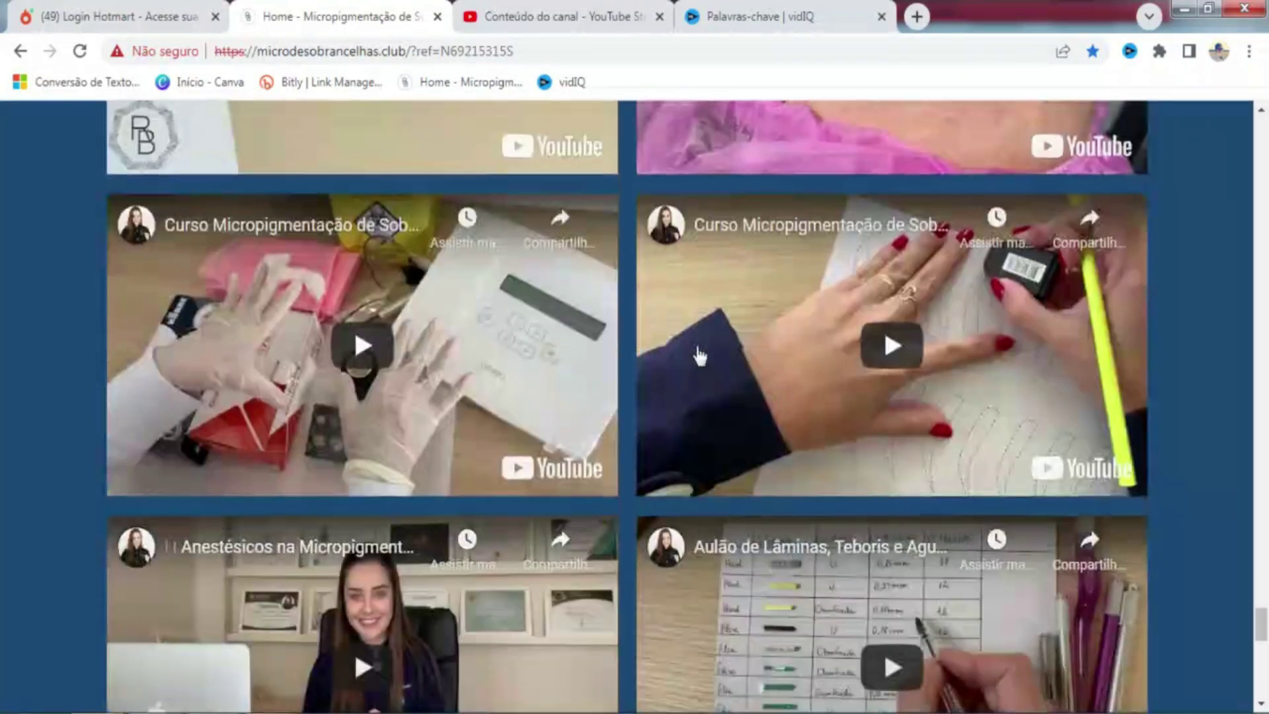
scroll(700, 356, "down", 15)
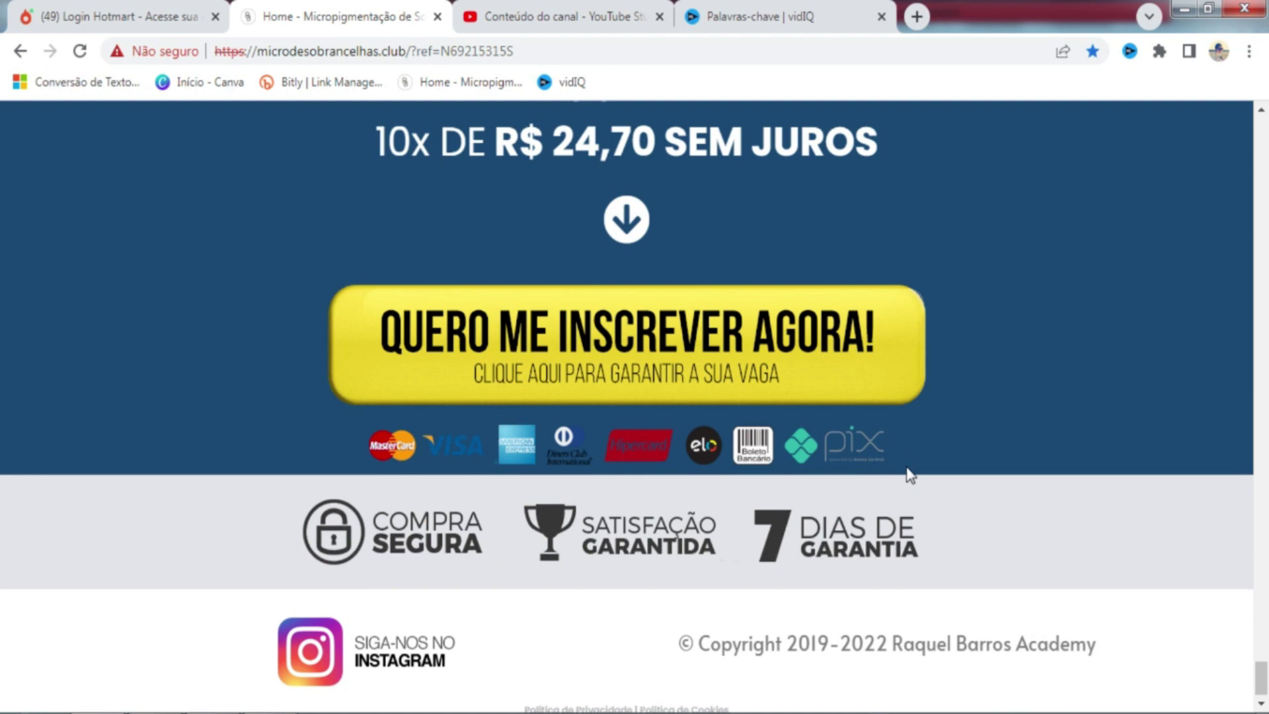
scroll(998, 423, "up", 20)
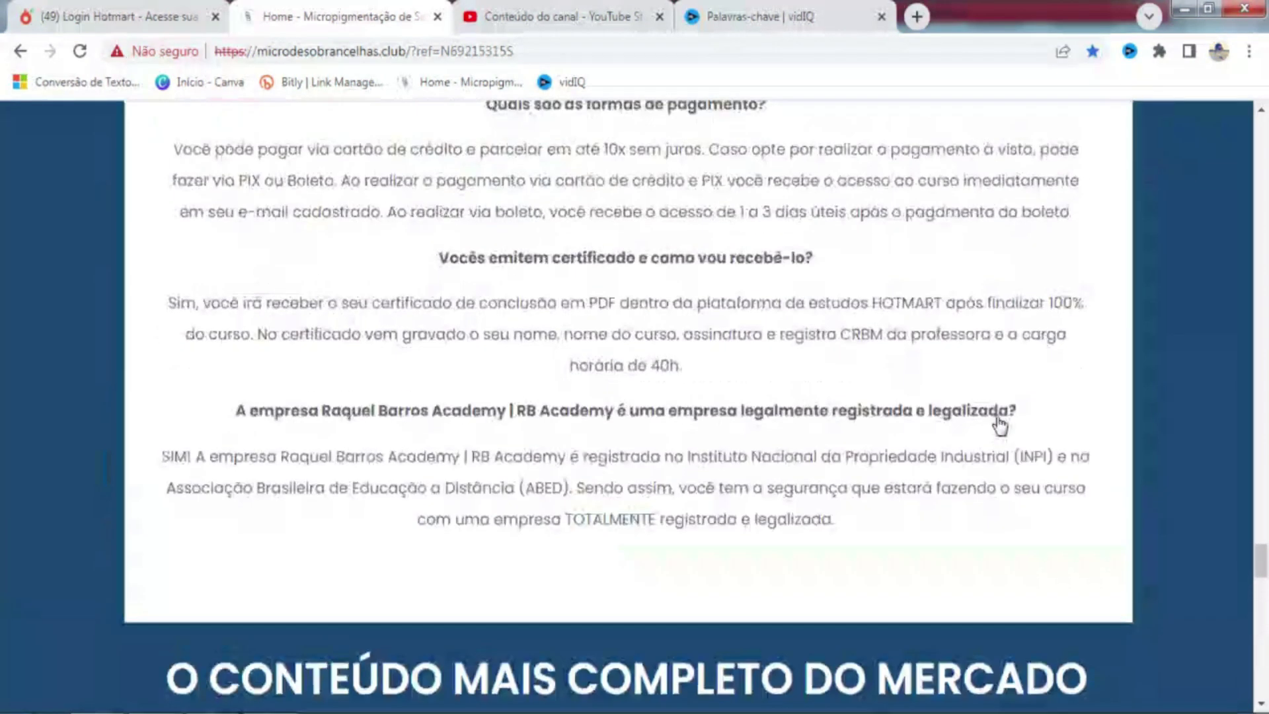
scroll(998, 416, "up", 20)
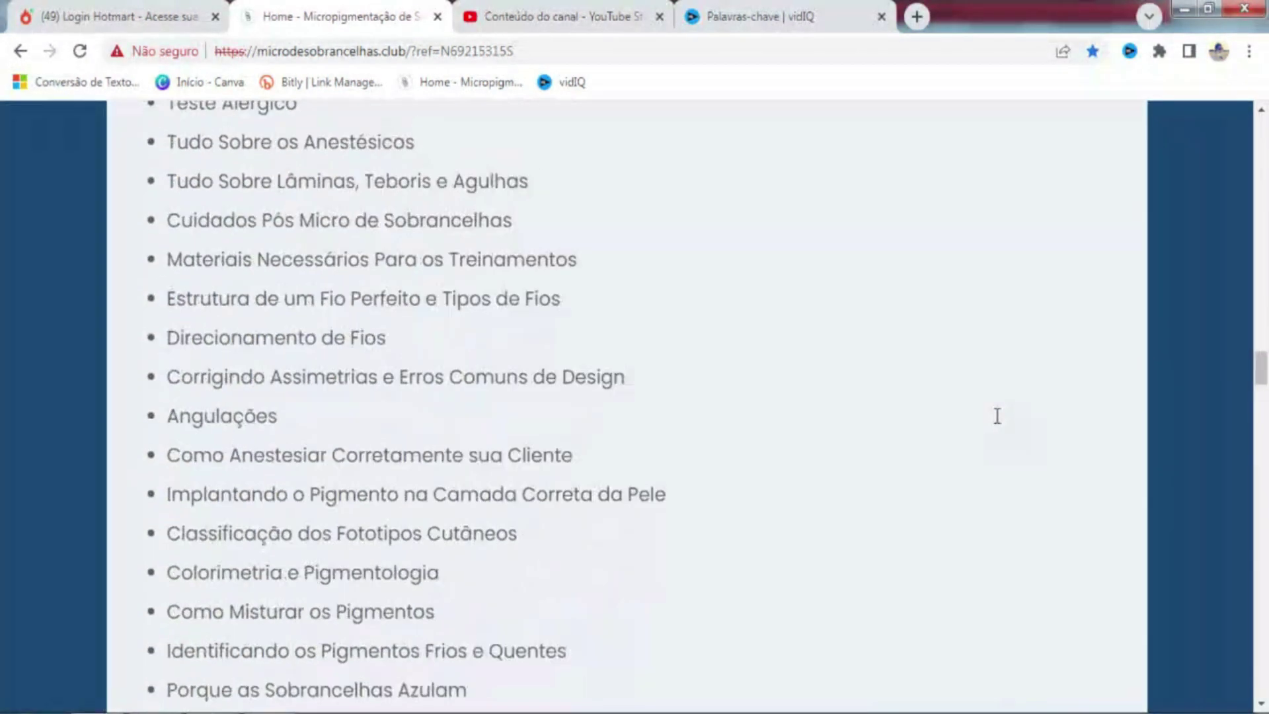
Step: Look back over the sales page's student testimonials and opening section, and return to the title of the script document
scroll(995, 414, "up", 10)
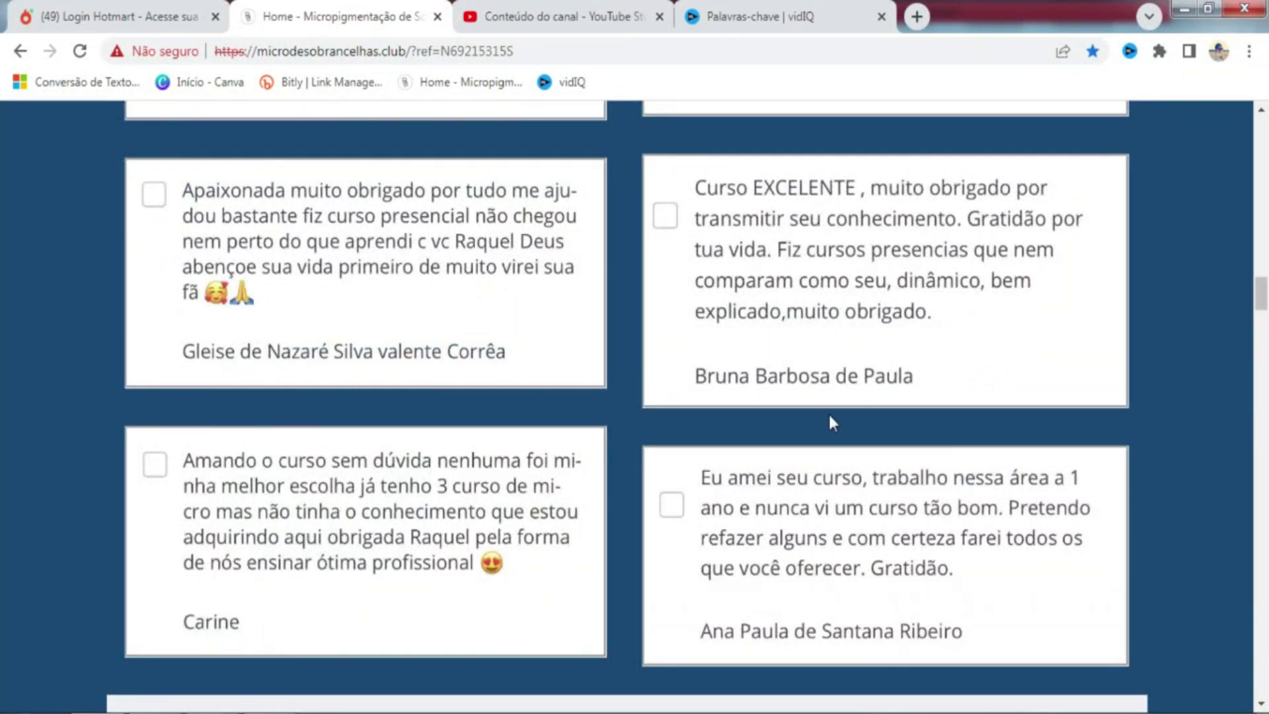
scroll(820, 400, "up", 6)
scroll(798, 371, "up", 10)
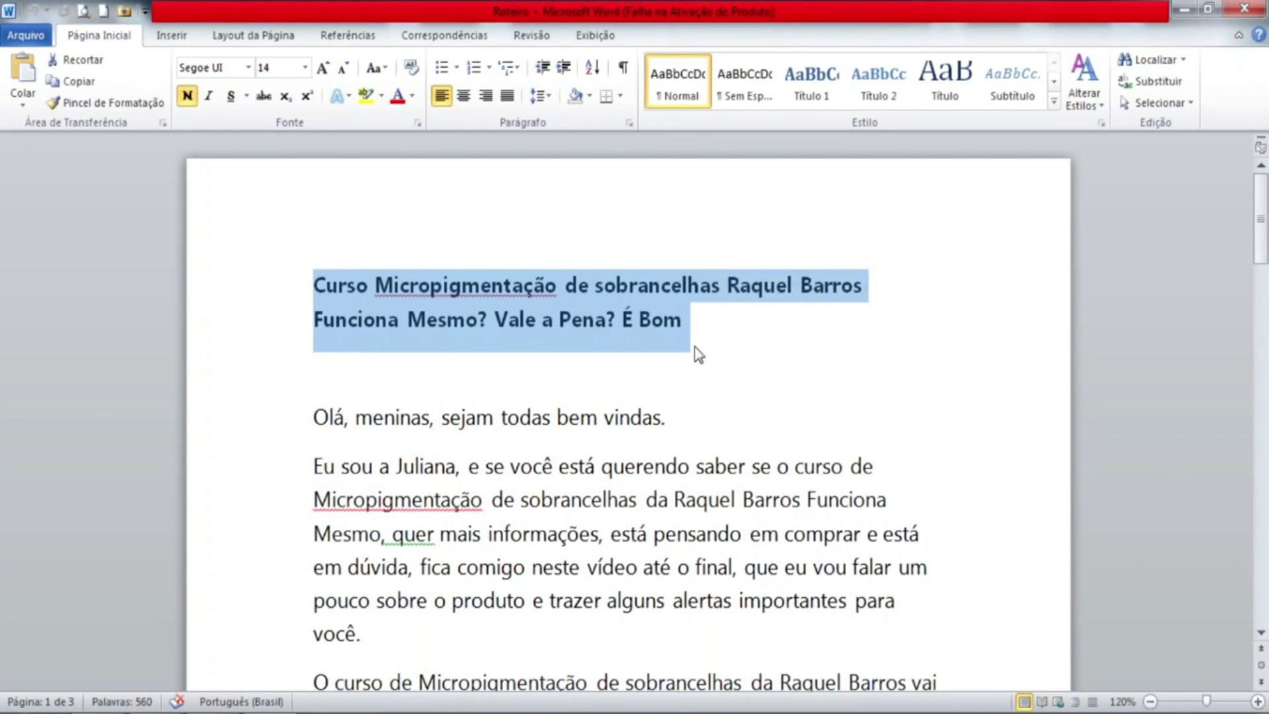
left_click(803, 351)
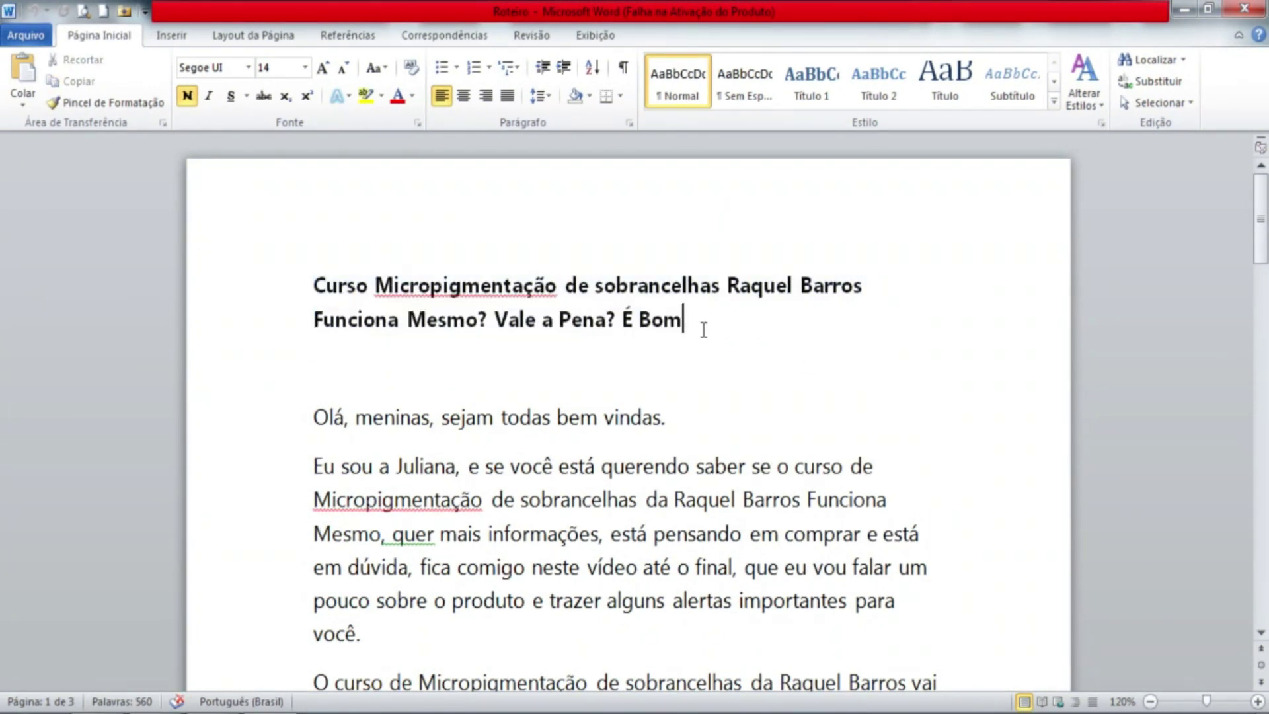
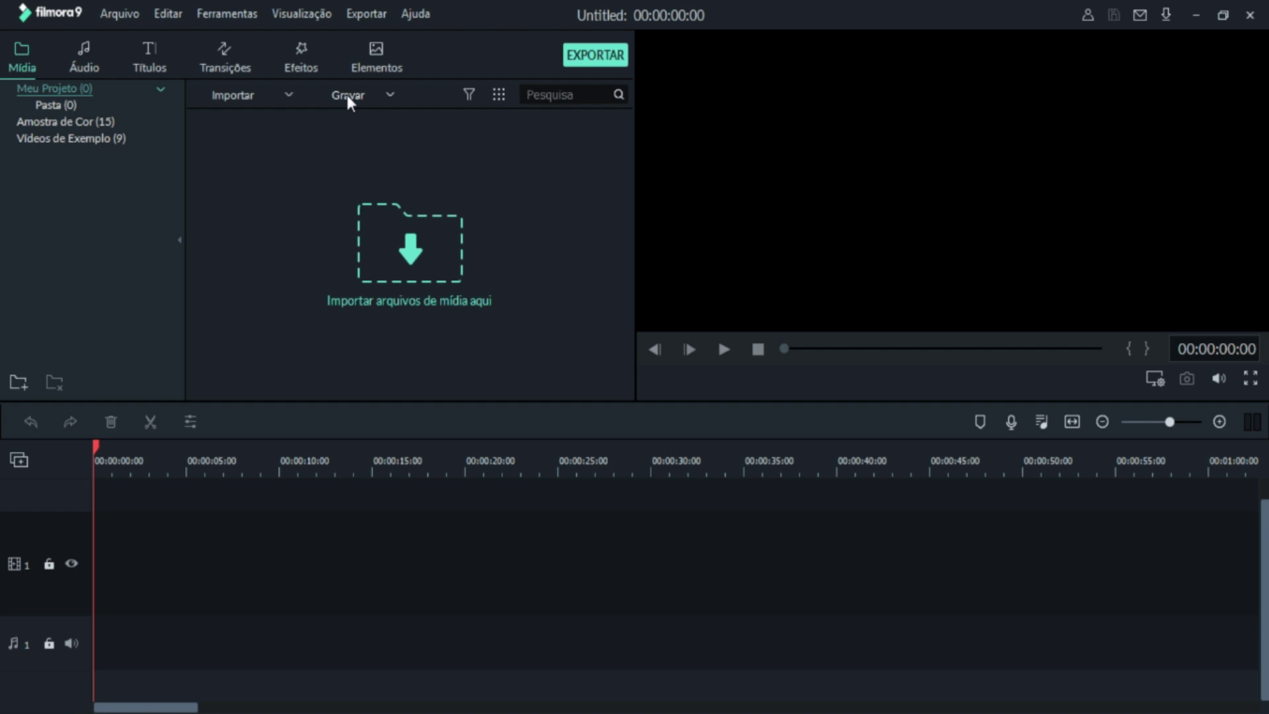
Step: Start a full-screen PC recording in Filmora and play the script with the Francisca (Neural) voice on the text-to-speech page
left_click(347, 94)
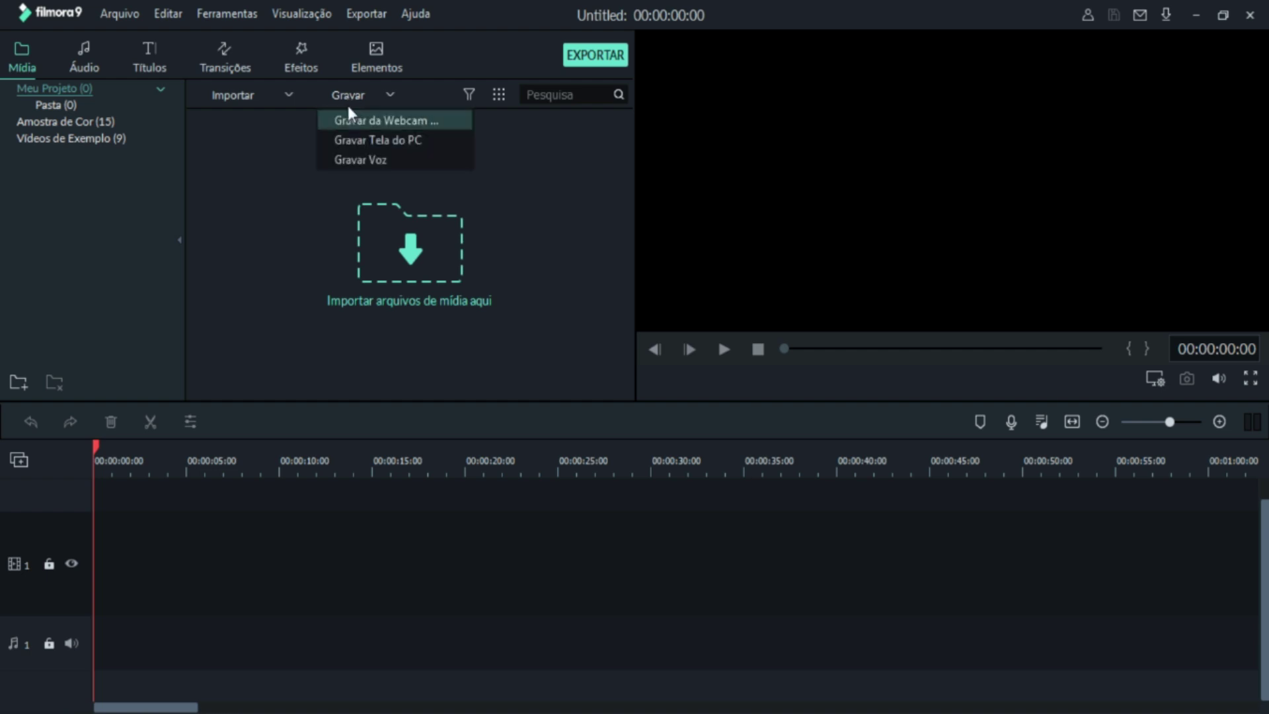
left_click(369, 141)
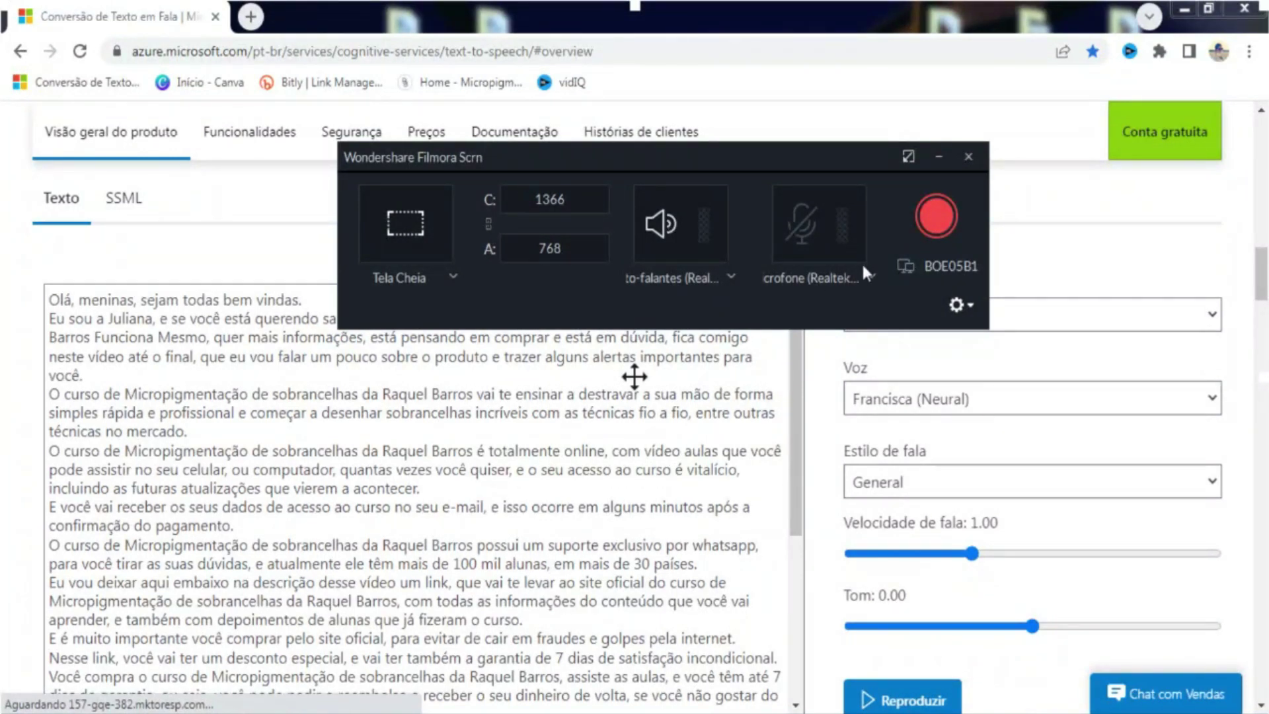
left_click(935, 217)
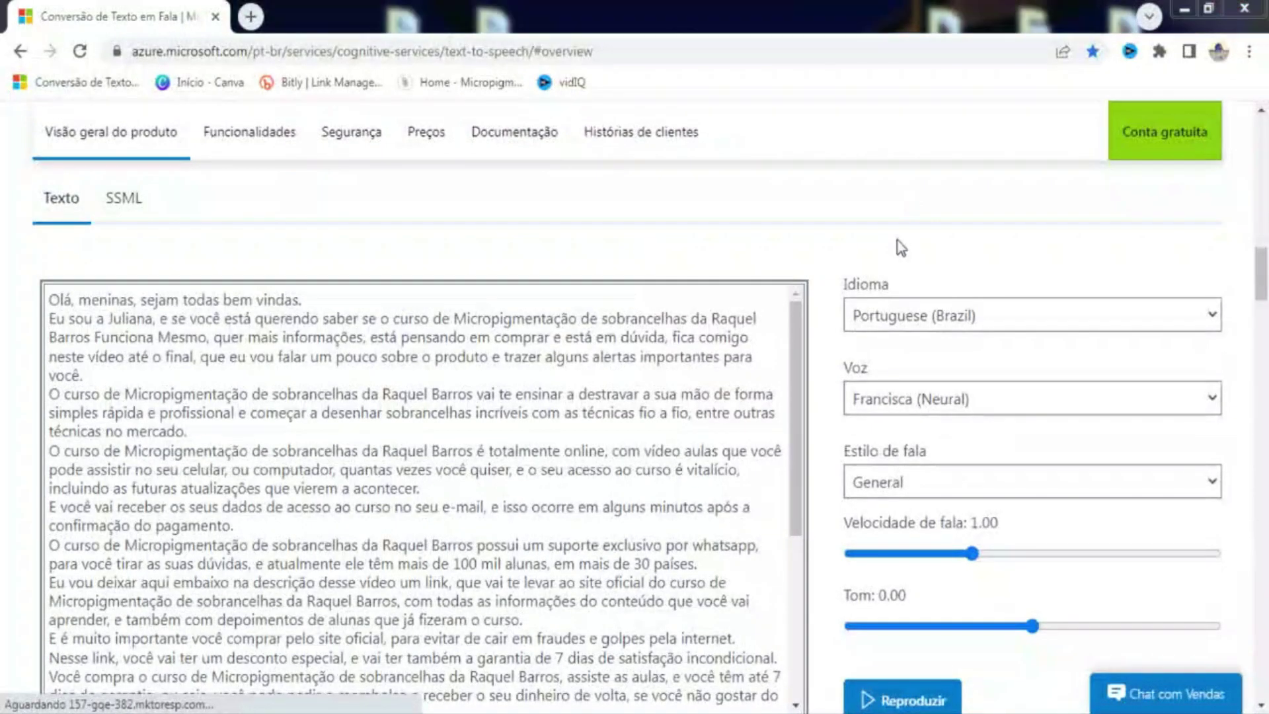
left_click(914, 701)
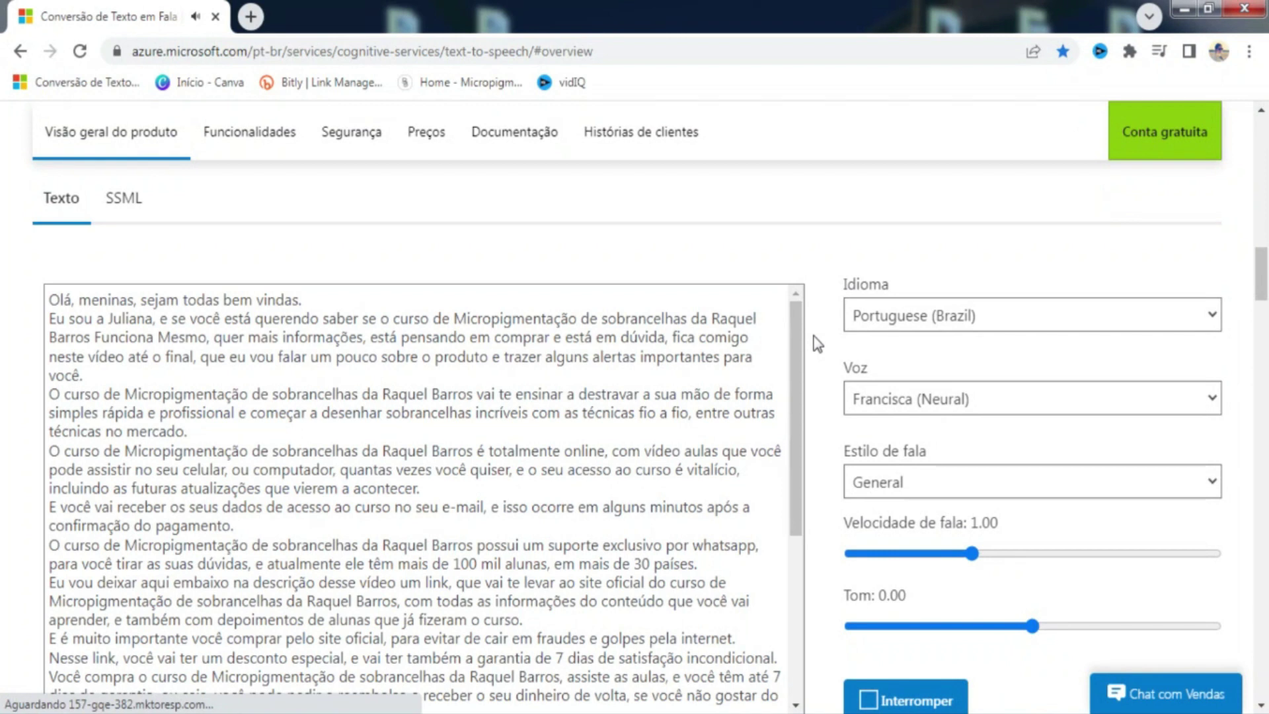
Step: Keep the current Windows color scheme without showing the message again, and stop the speech playback and recording
scroll(818, 344, "down", 3)
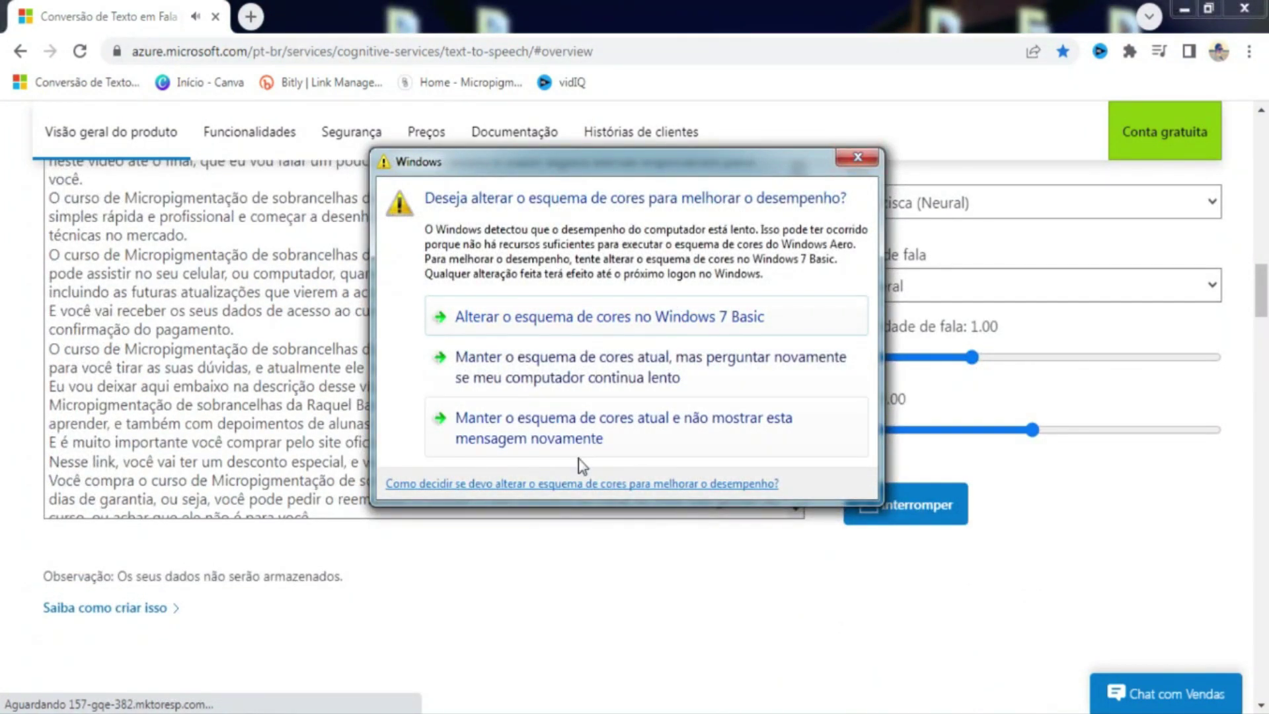
left_click(562, 441)
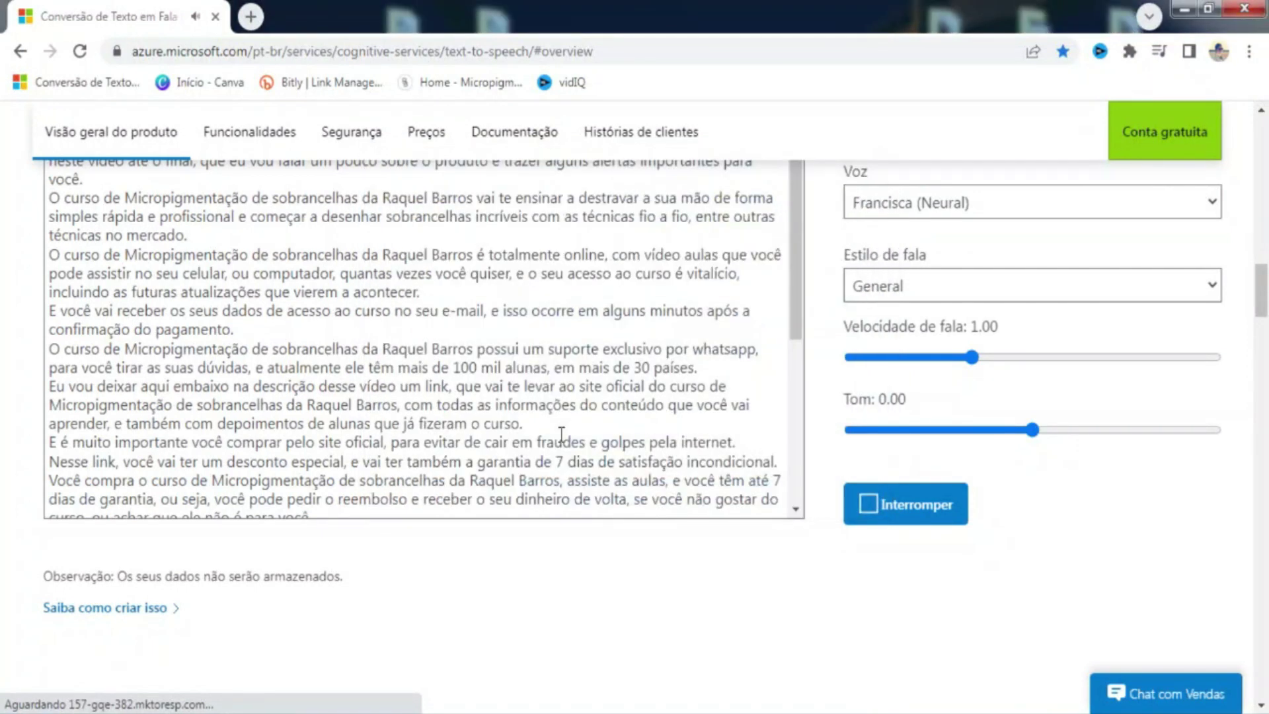
scroll(808, 332, "up", 2)
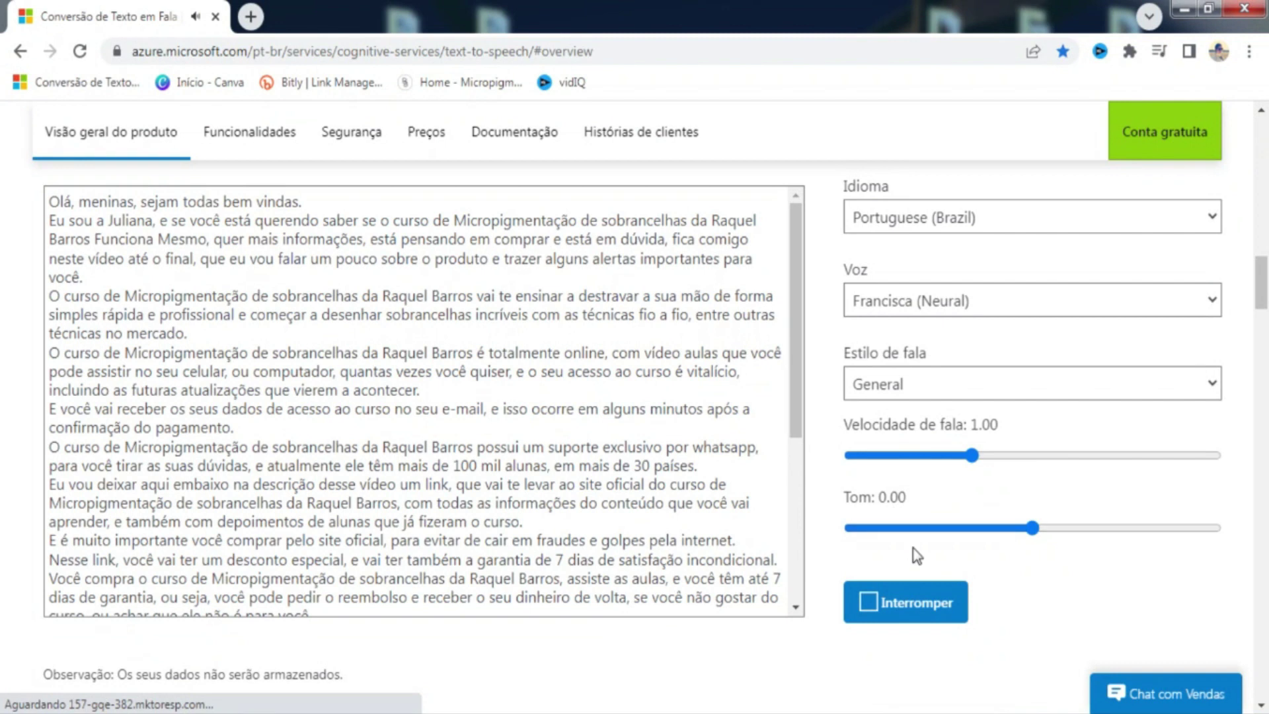
left_click(922, 604)
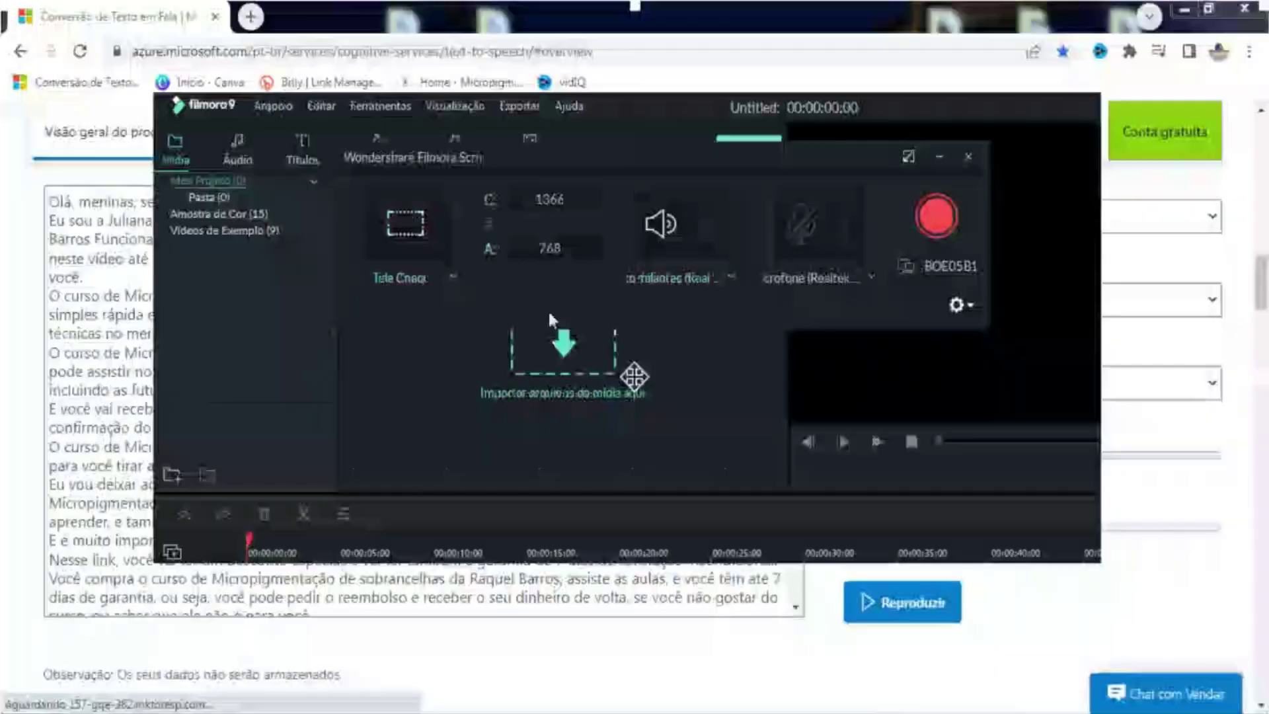
Step: Close the screen recorder, delete the first recording from the project media, and maximize the Filmora window
left_click(968, 163)
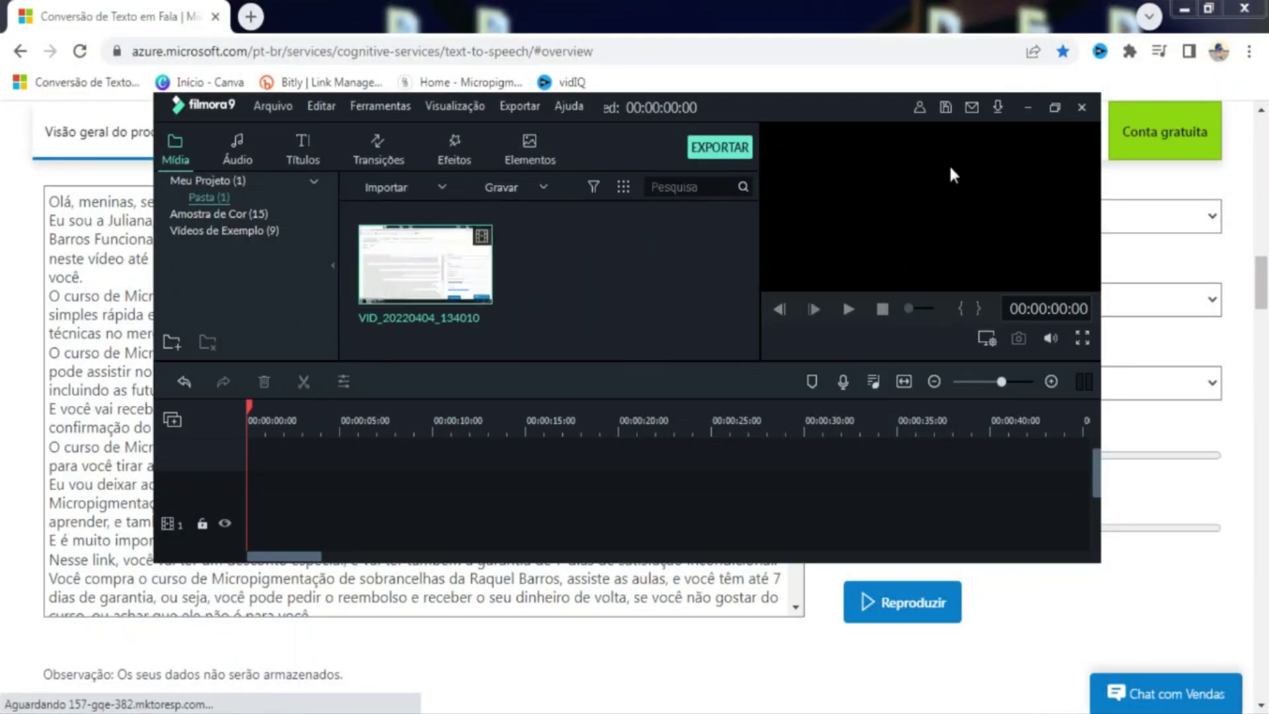
left_click(1060, 106)
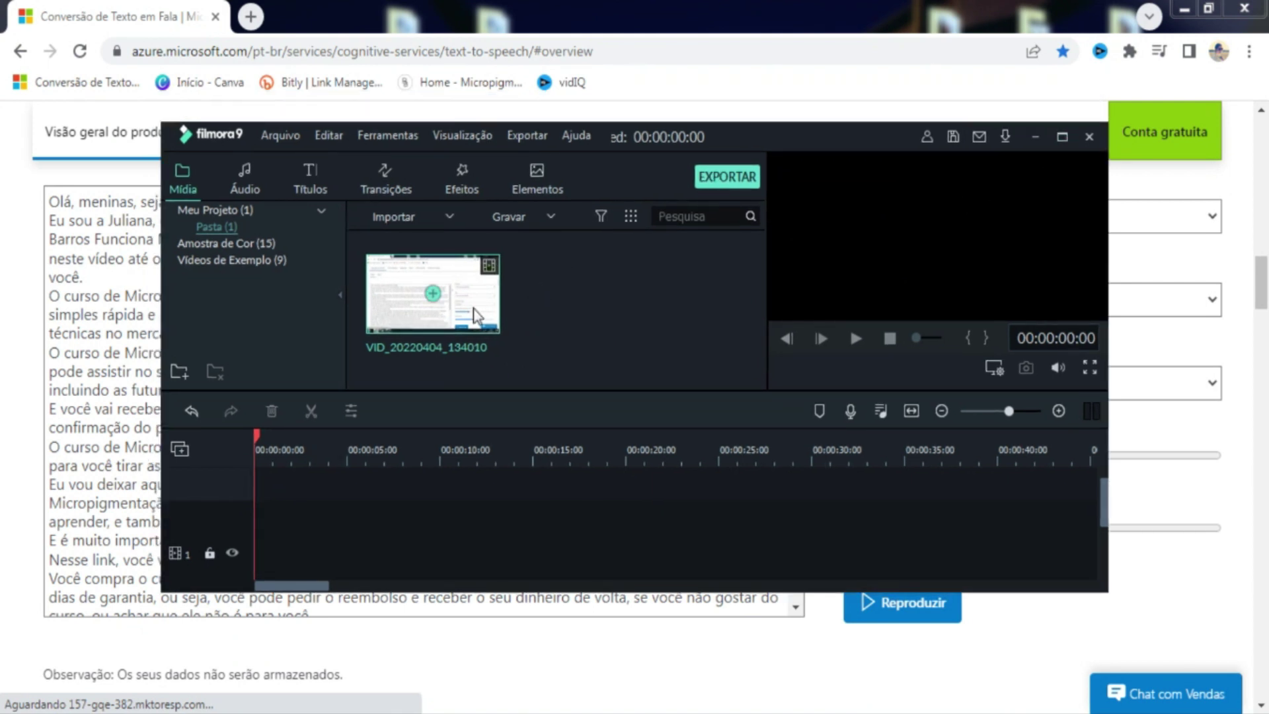
mouse_move(476, 311)
key("Delete")
left_click(718, 369)
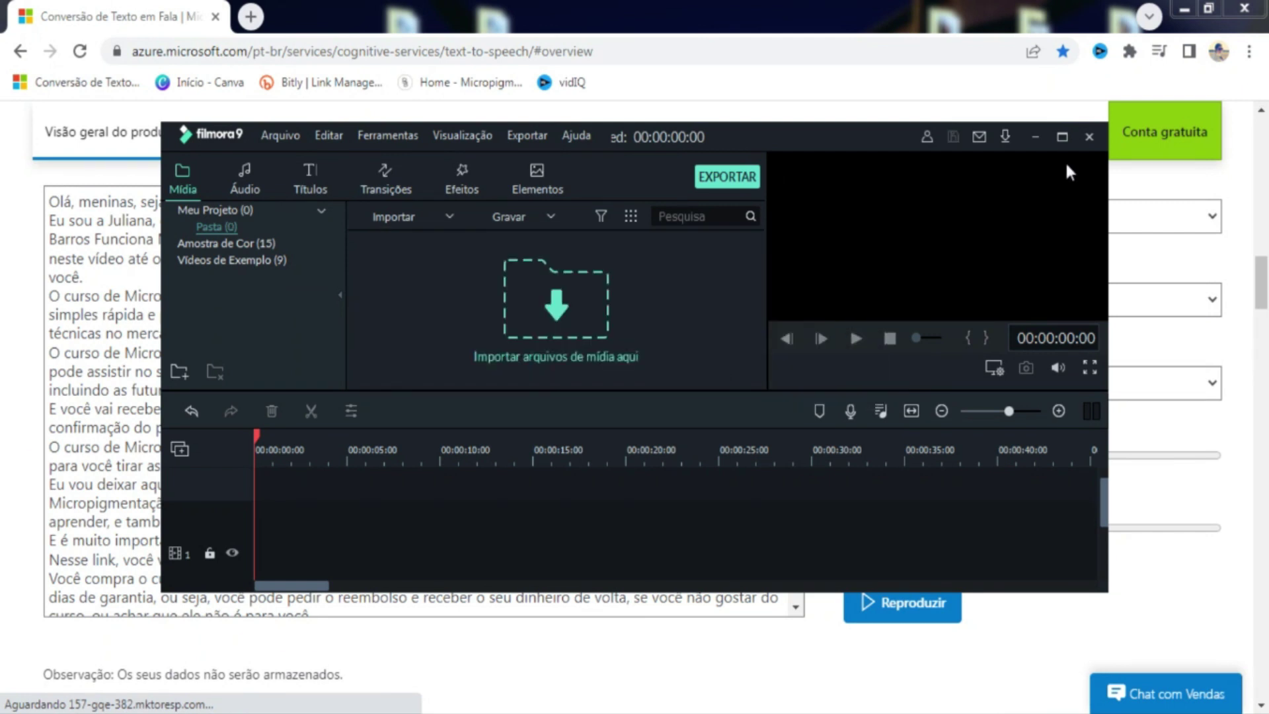
left_click(1061, 144)
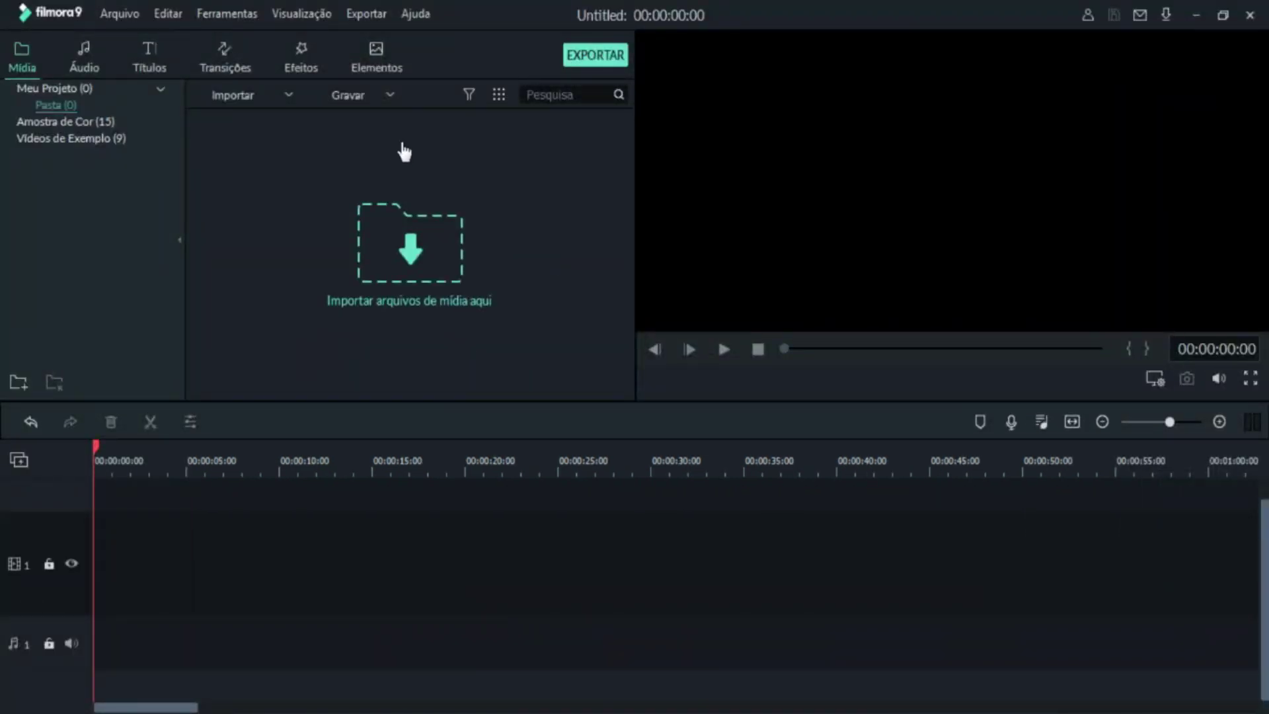
Step: Record the full screen with system sound while the text-to-speech page reads the whole script, stop the recording and close the recorder
left_click(351, 93)
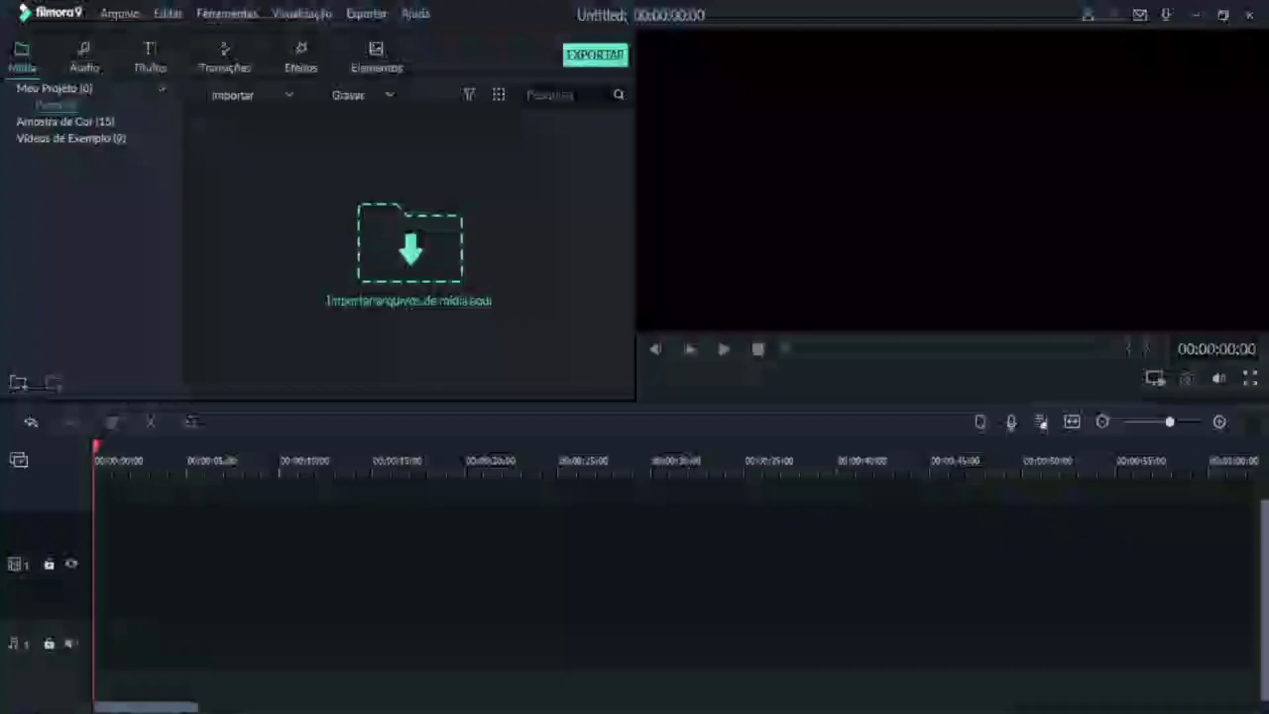
left_click(381, 138)
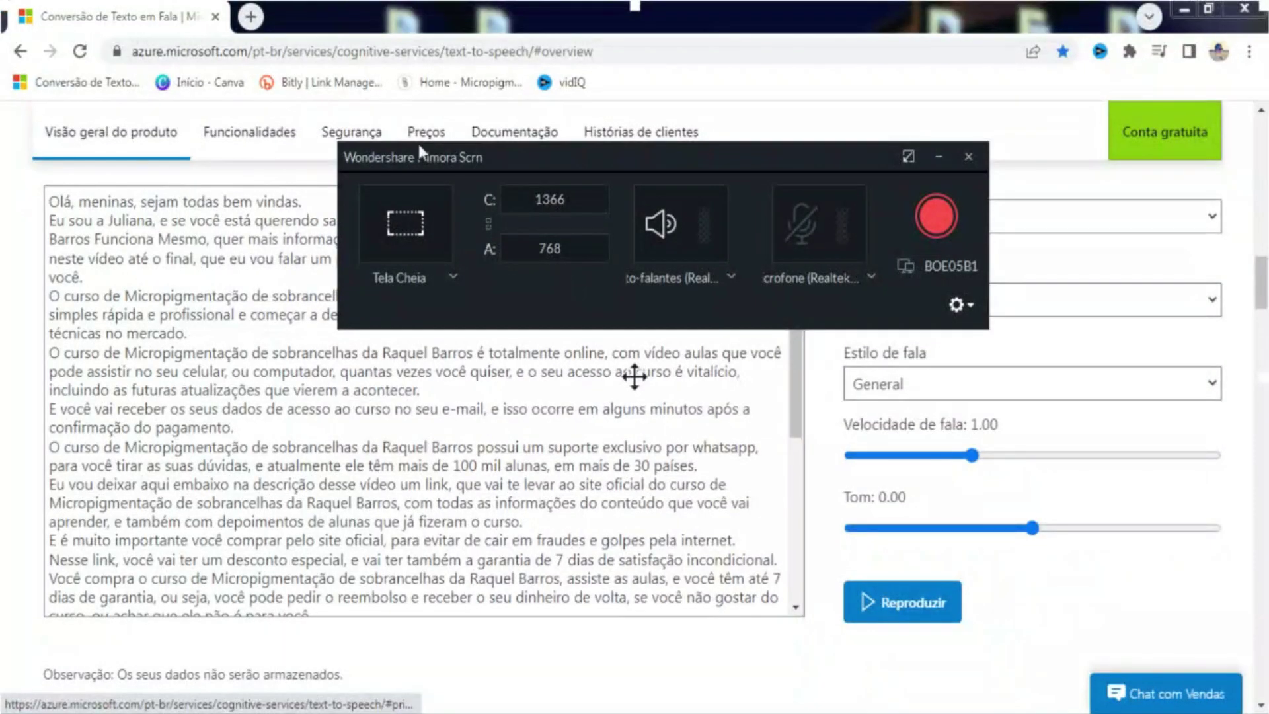
left_click(930, 210)
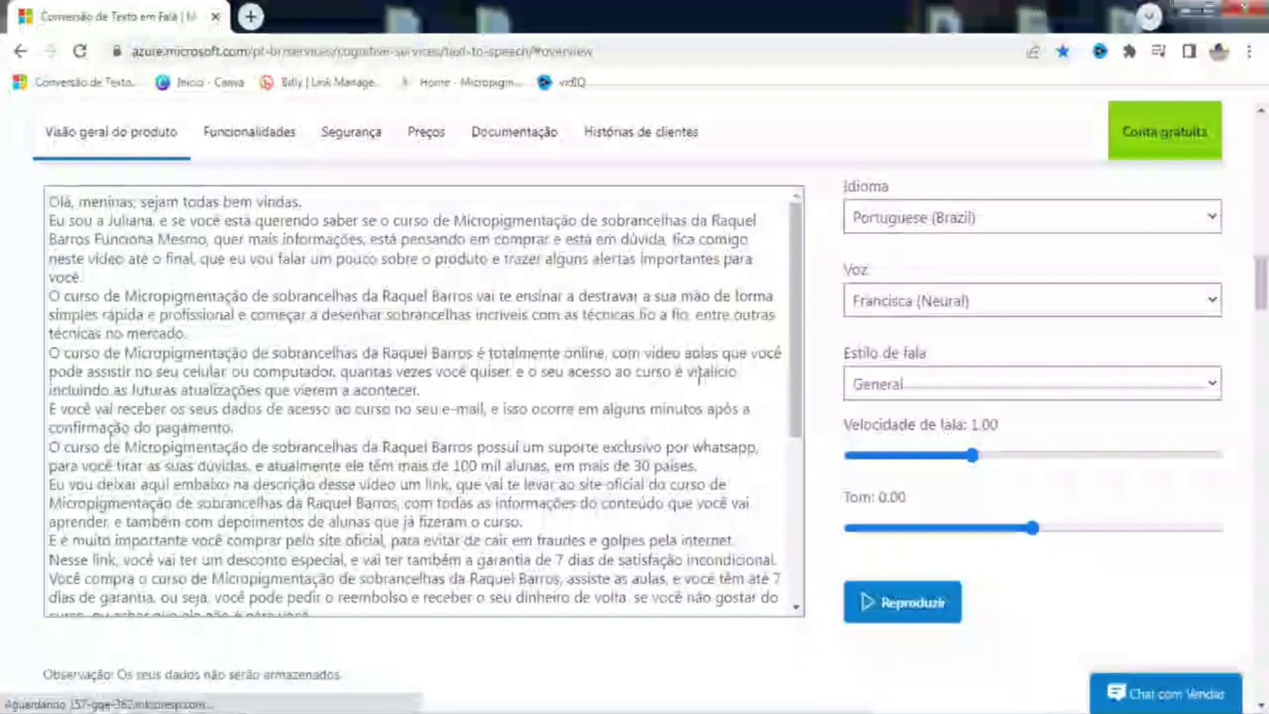
left_click(912, 604)
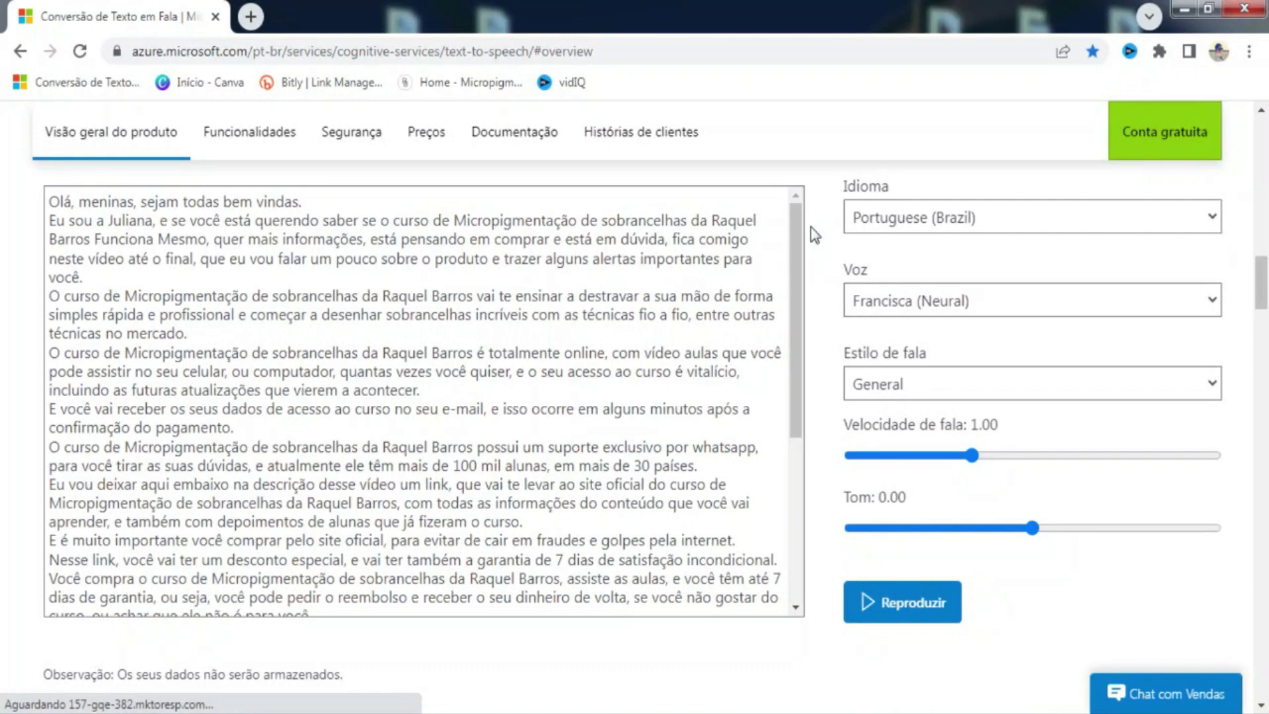
key("F9")
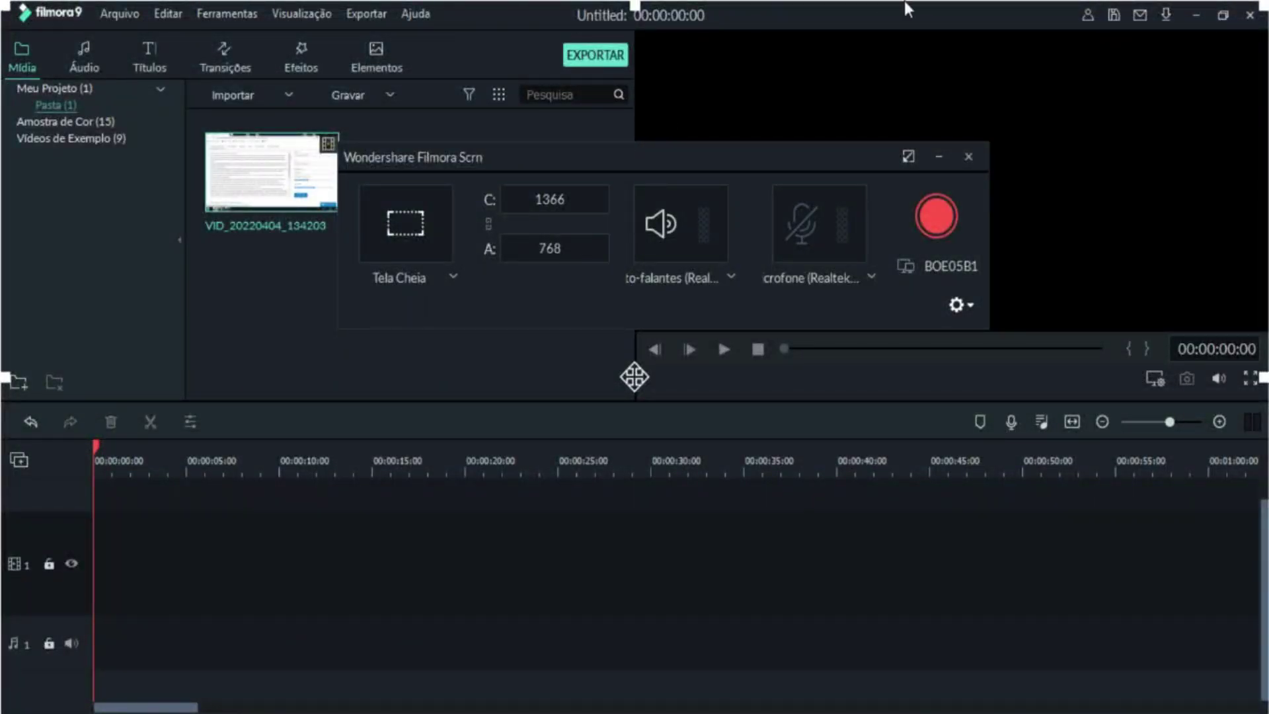
left_click(966, 156)
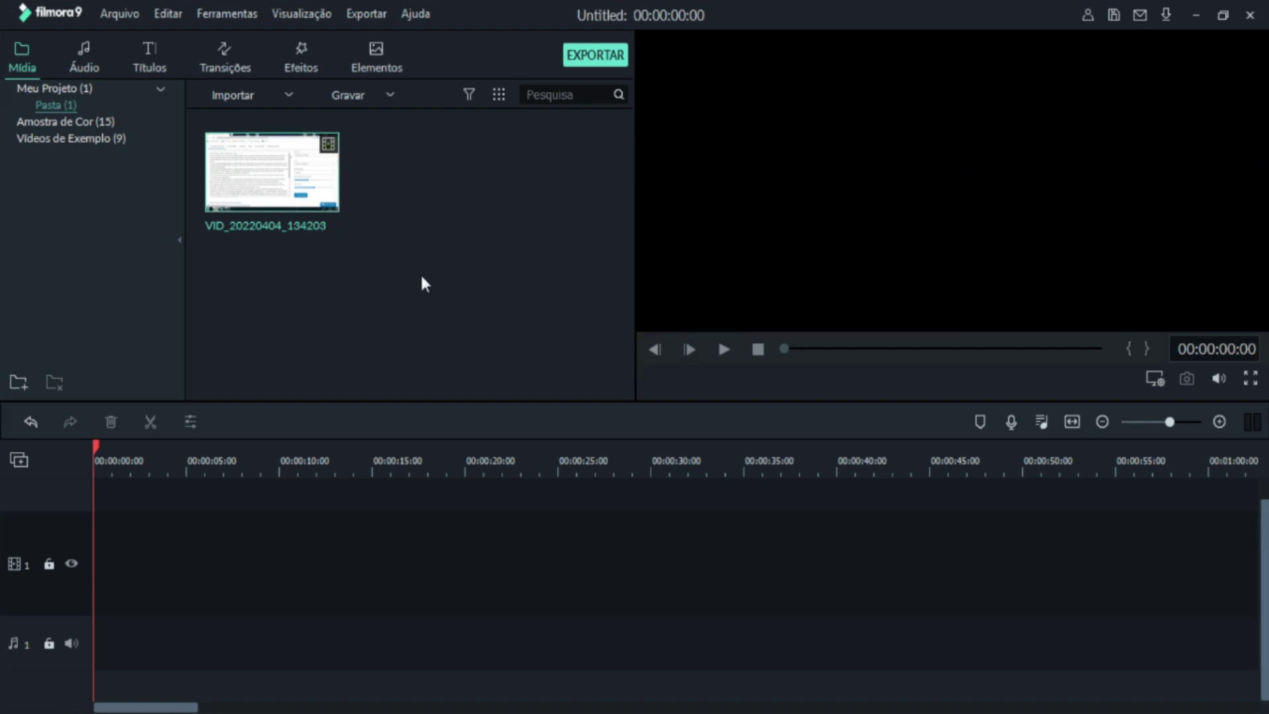
Step: Place the recorded clip at the start of video track 1, leaving the project settings unaltered
left_click_drag(322, 196, 57, 566)
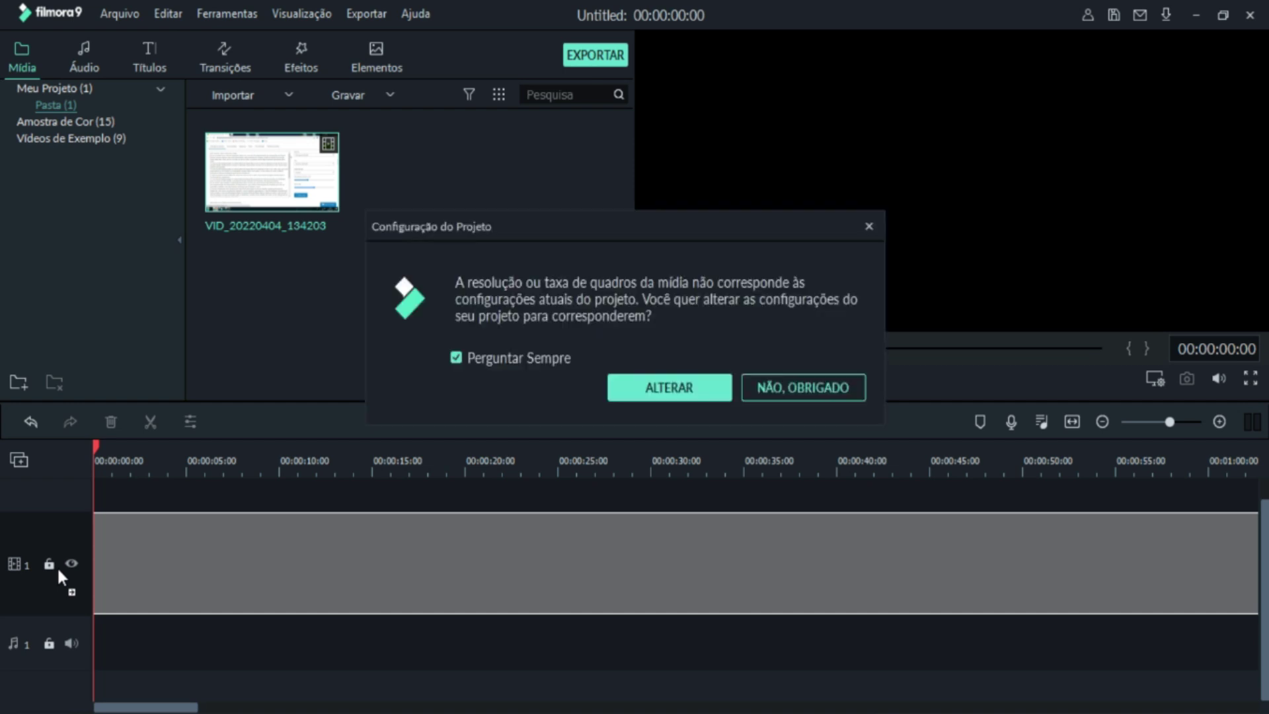
left_click(776, 392)
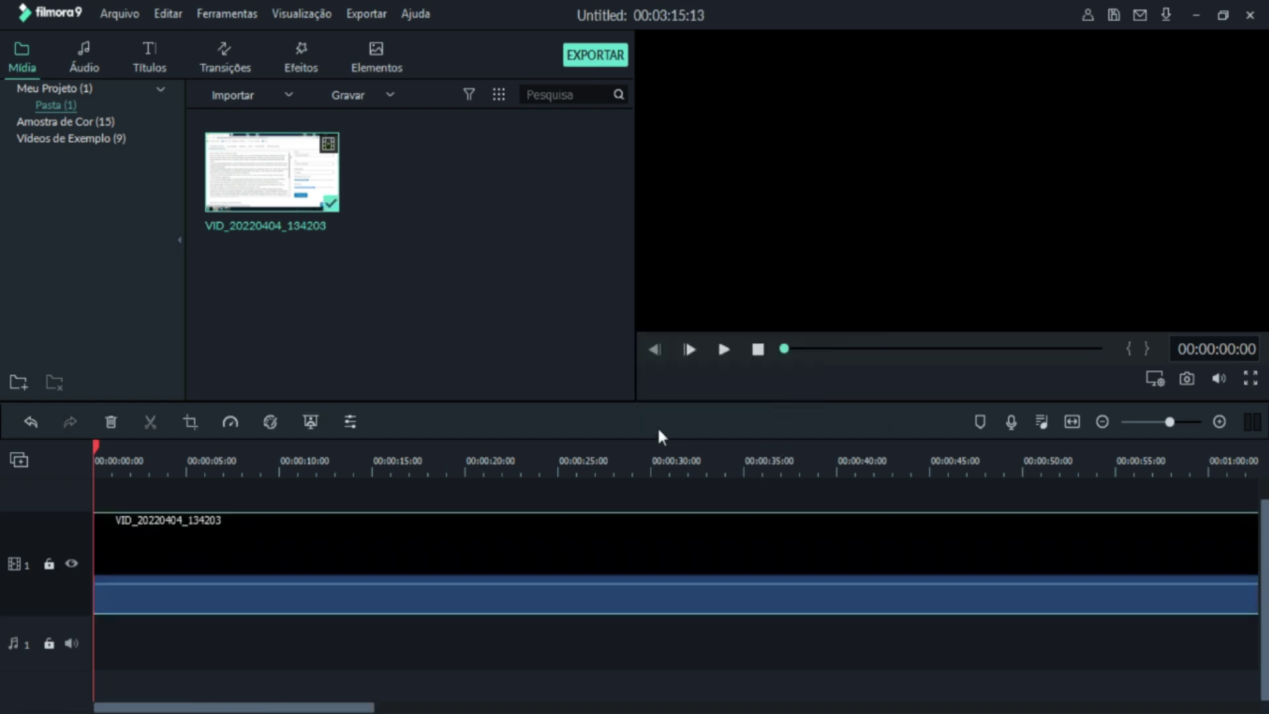
left_click_drag(1058, 446, 323, 478)
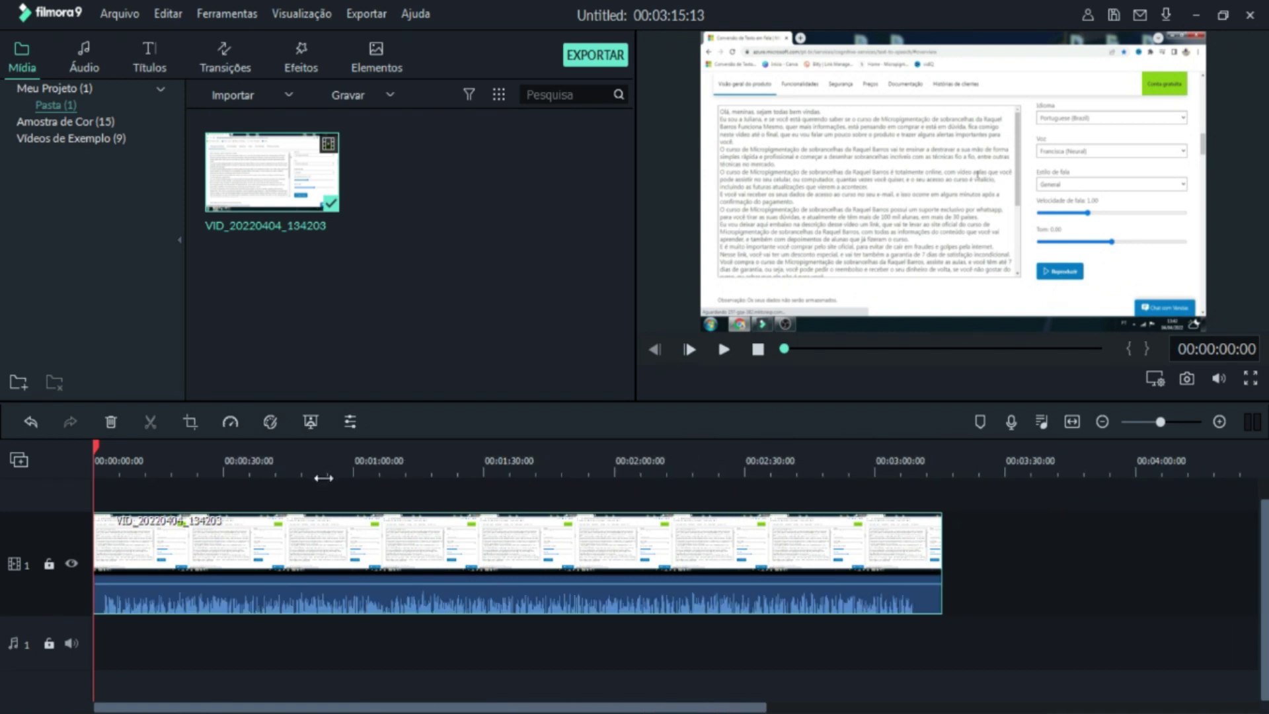
Step: Detach the audio from the recorded clip and delete its video part from the timeline
right_click(362, 529)
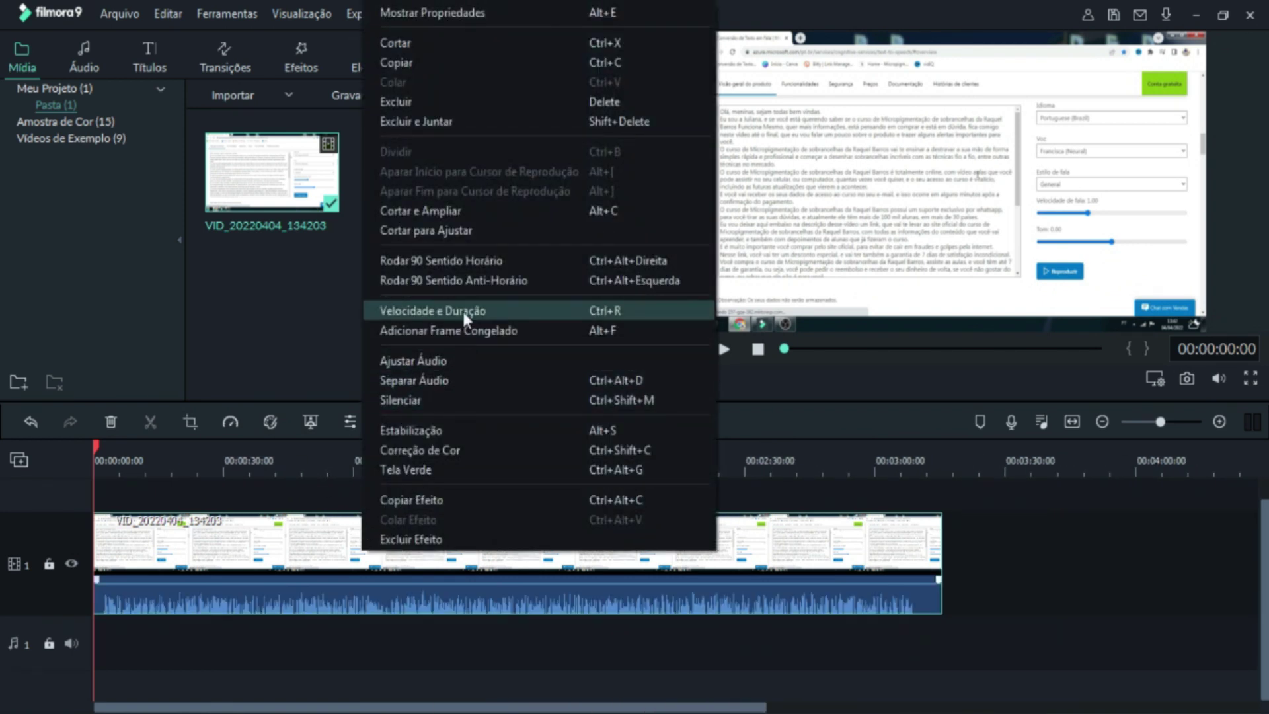
left_click(437, 380)
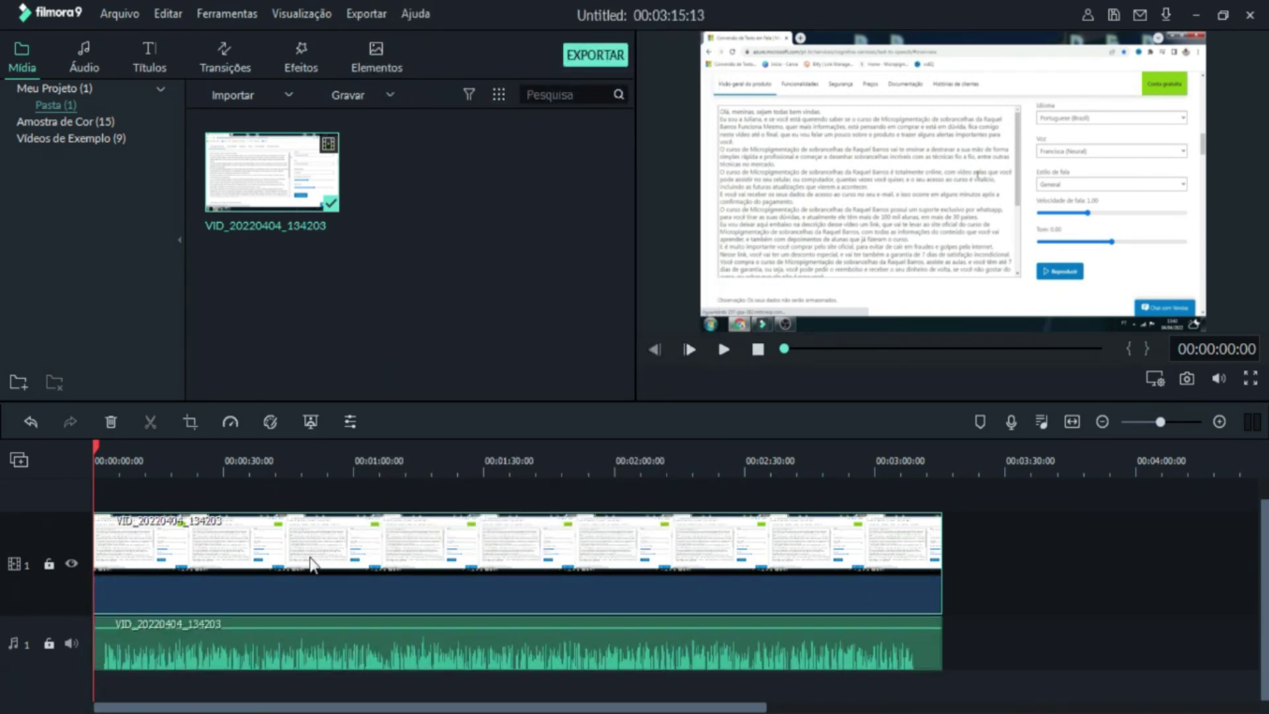
left_click(111, 421)
Step: Split the audio at 00:00:02:09, delete the silent opening, and move the remaining narration to the start of the timeline
scroll(254, 463, "up", 3)
scroll(253, 463, "up", 2)
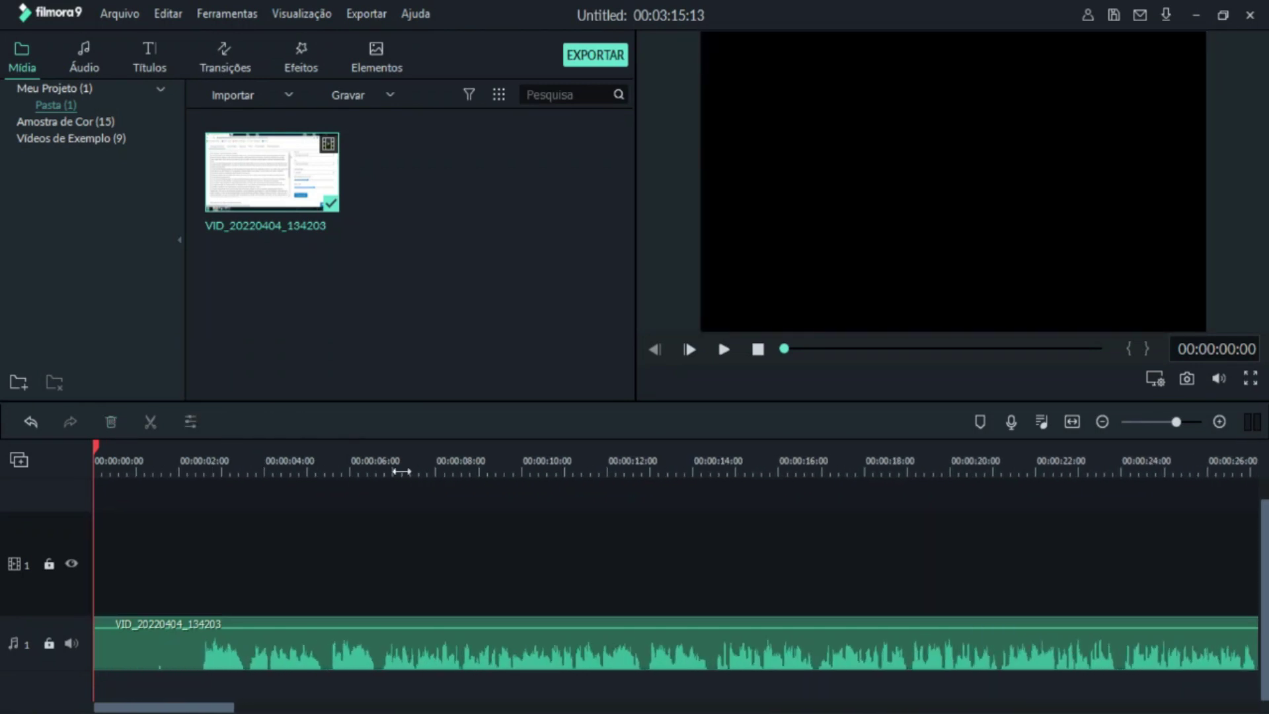
left_click_drag(97, 450, 196, 521)
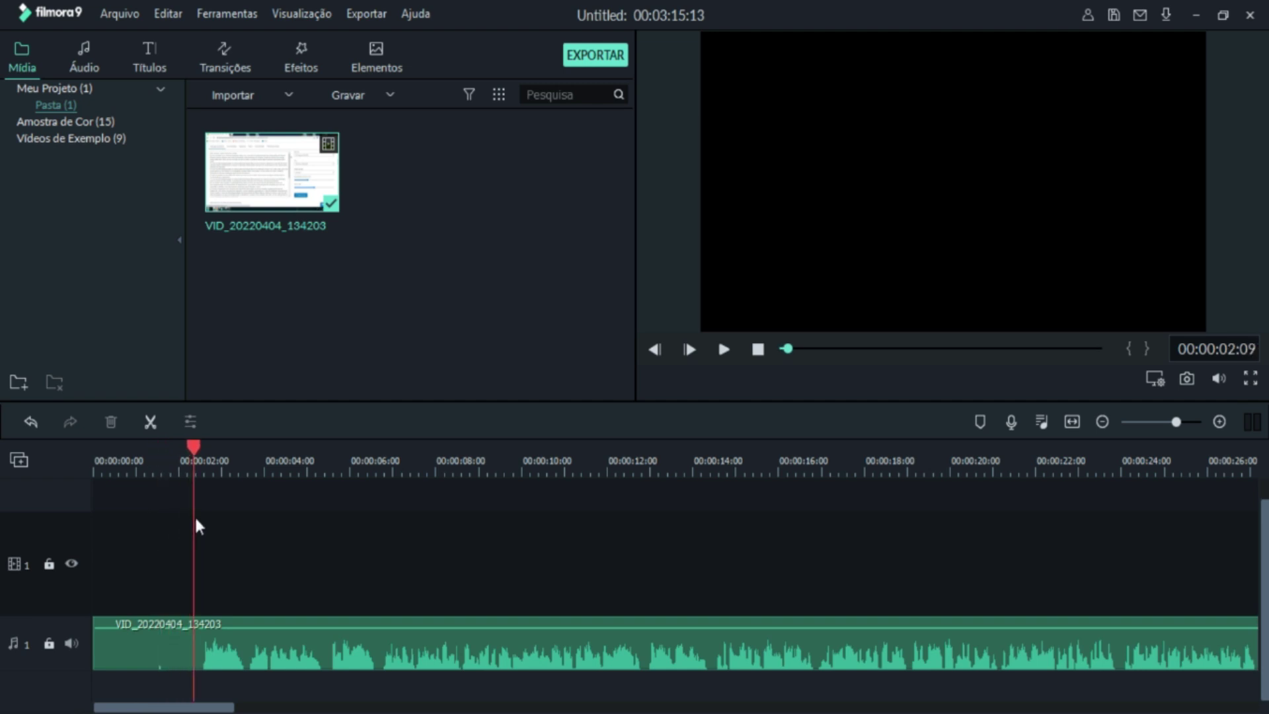
left_click(152, 422)
left_click(156, 640)
left_click(111, 422)
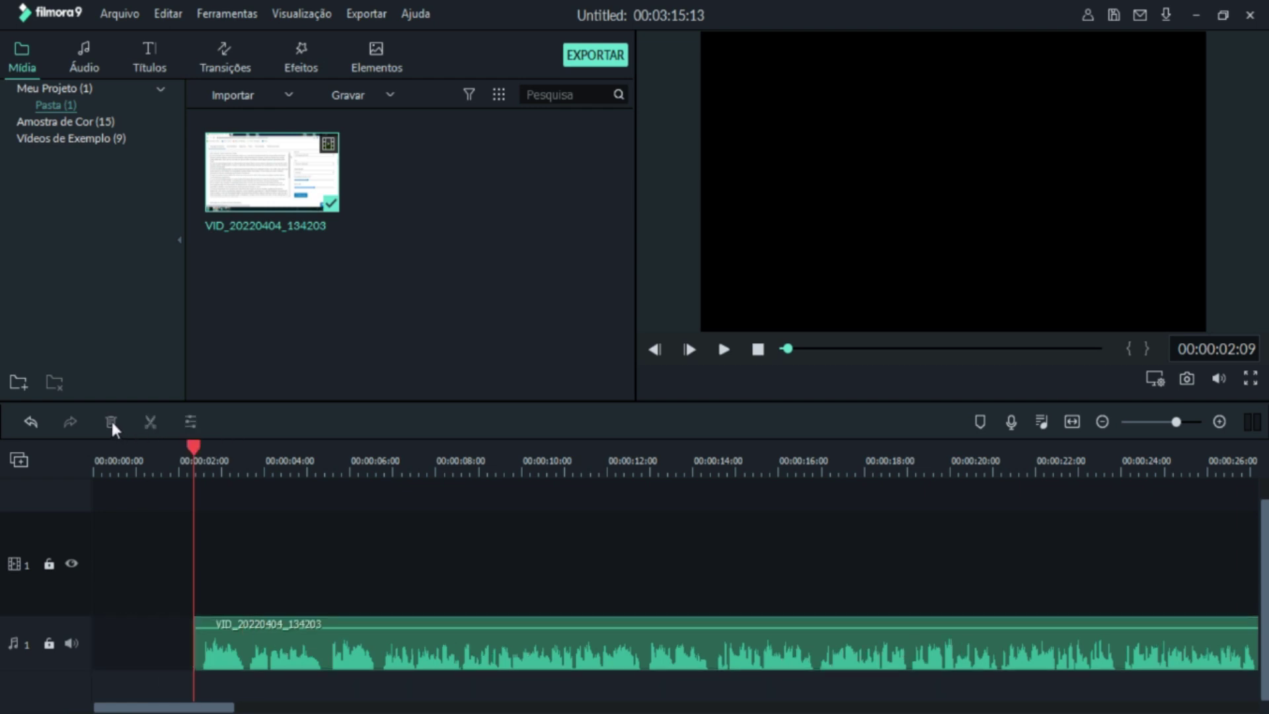
left_click_drag(307, 657, 205, 651)
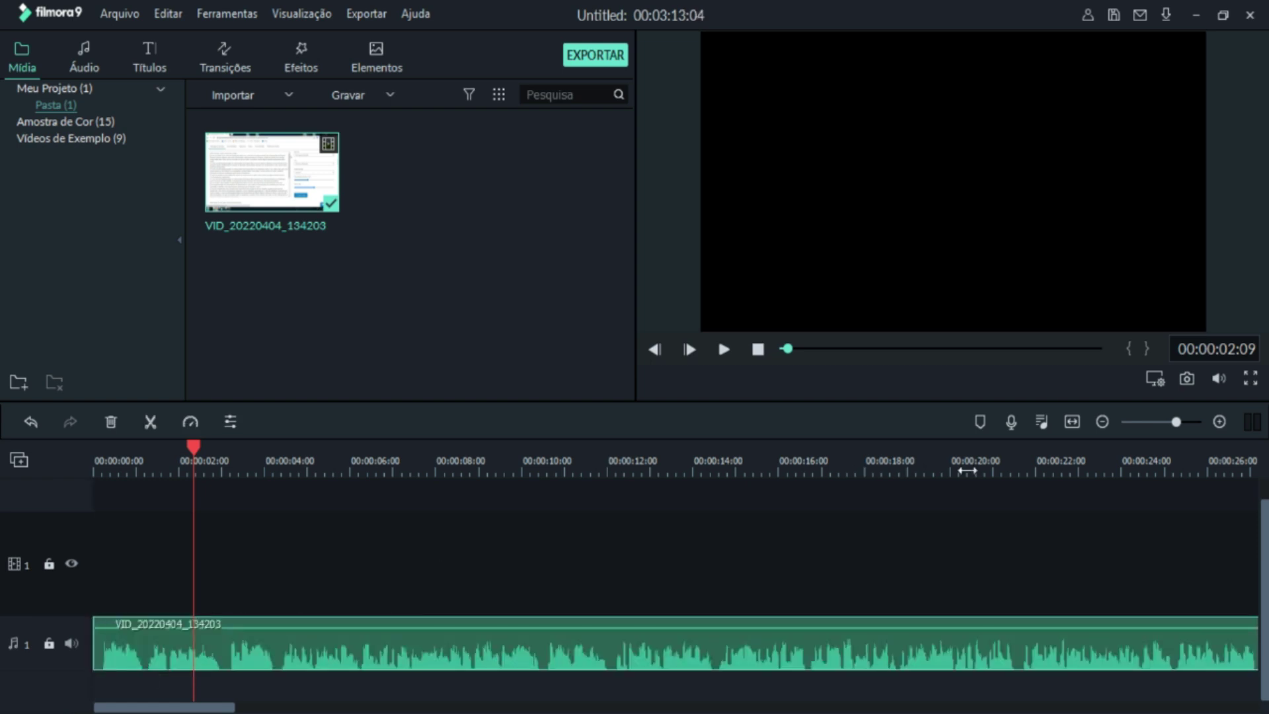
Step: Trim the silence off the end of the narration so it ends at about 00:03:07:02
key("ctrl+minus")
key("ctrl+minus")
key("ctrl+minus")
key("ctrl+minus")
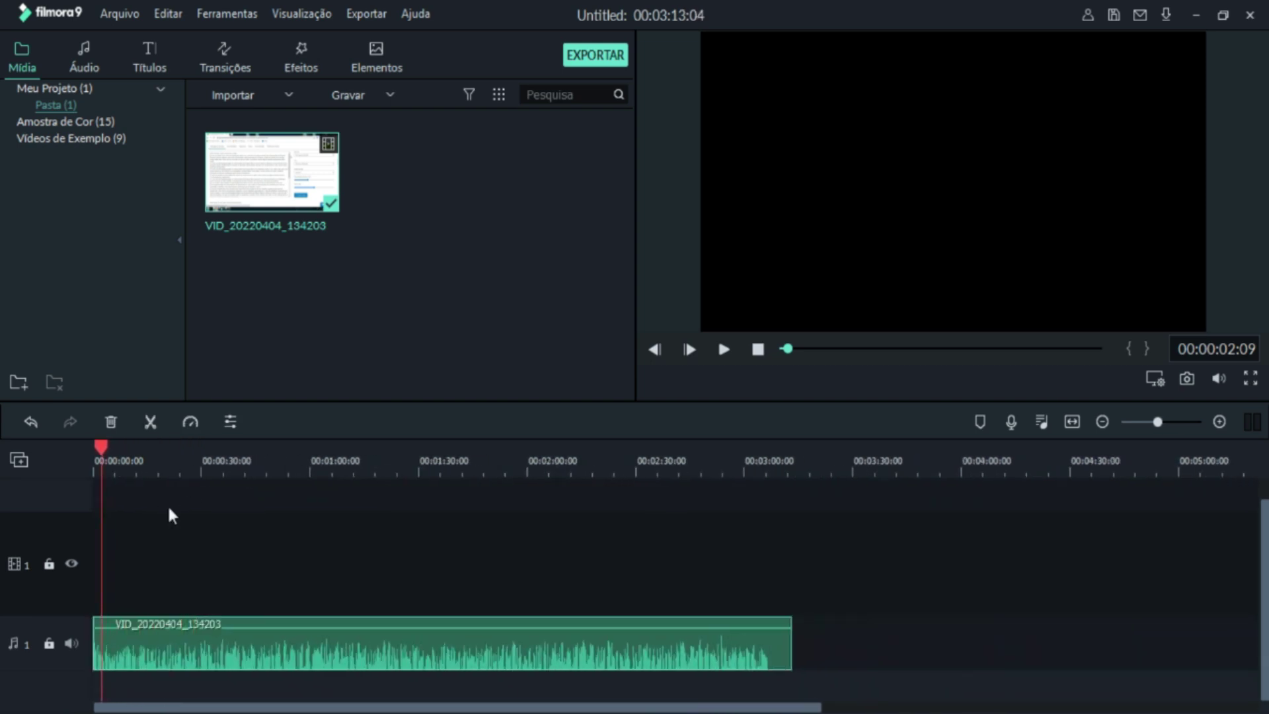
left_click_drag(100, 445, 769, 501)
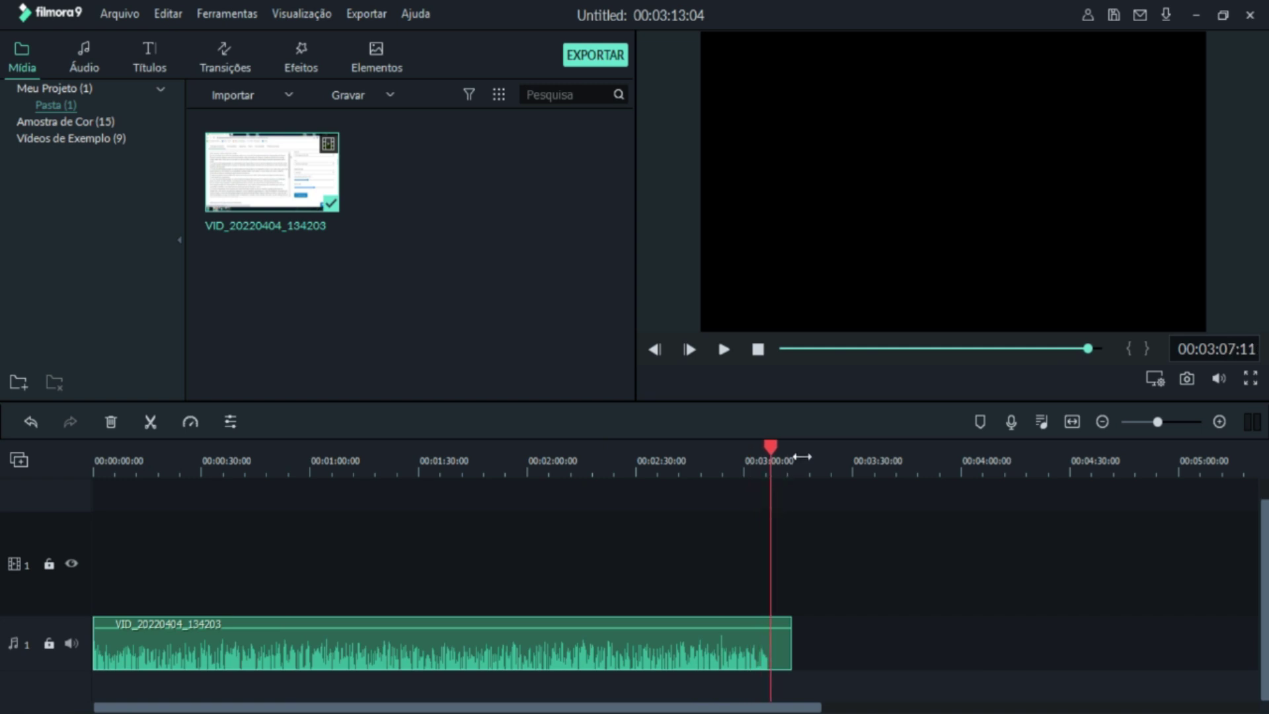
key("ctrl+plus")
key("ctrl+plus")
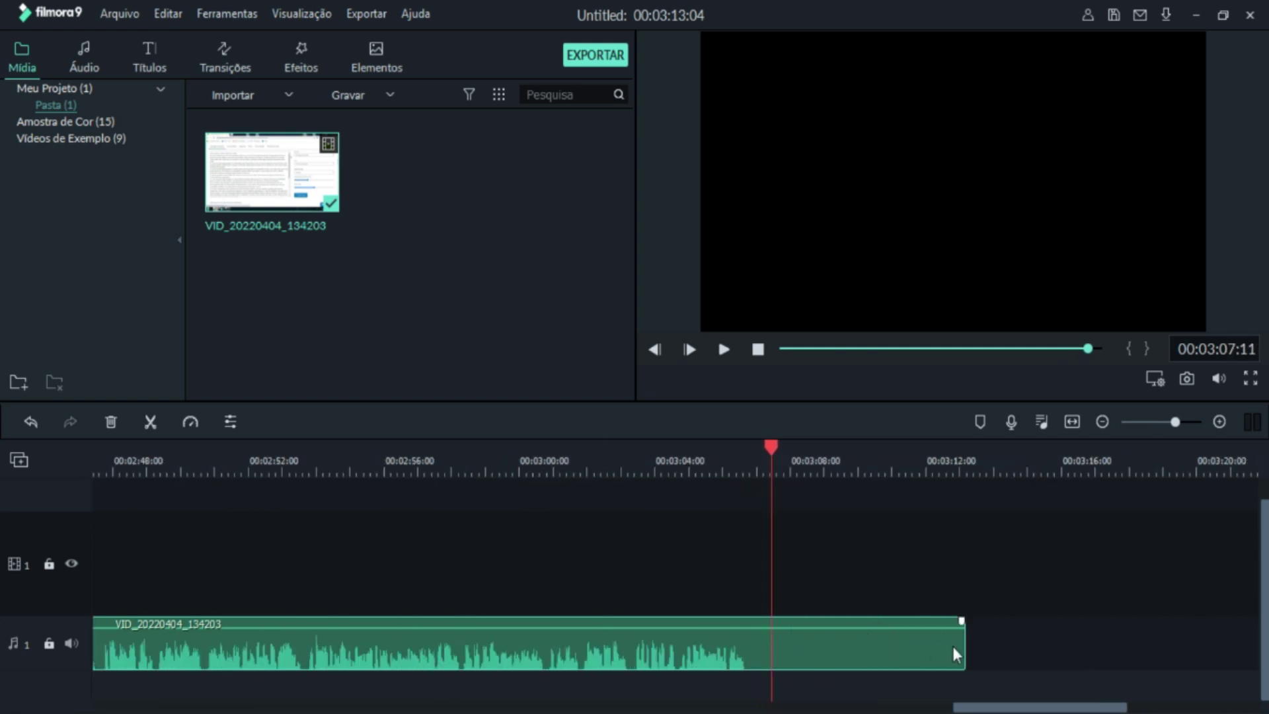
left_click_drag(964, 645, 759, 645)
key("ctrl+minus")
key("ctrl+minus")
left_click_drag(695, 458, 327, 487)
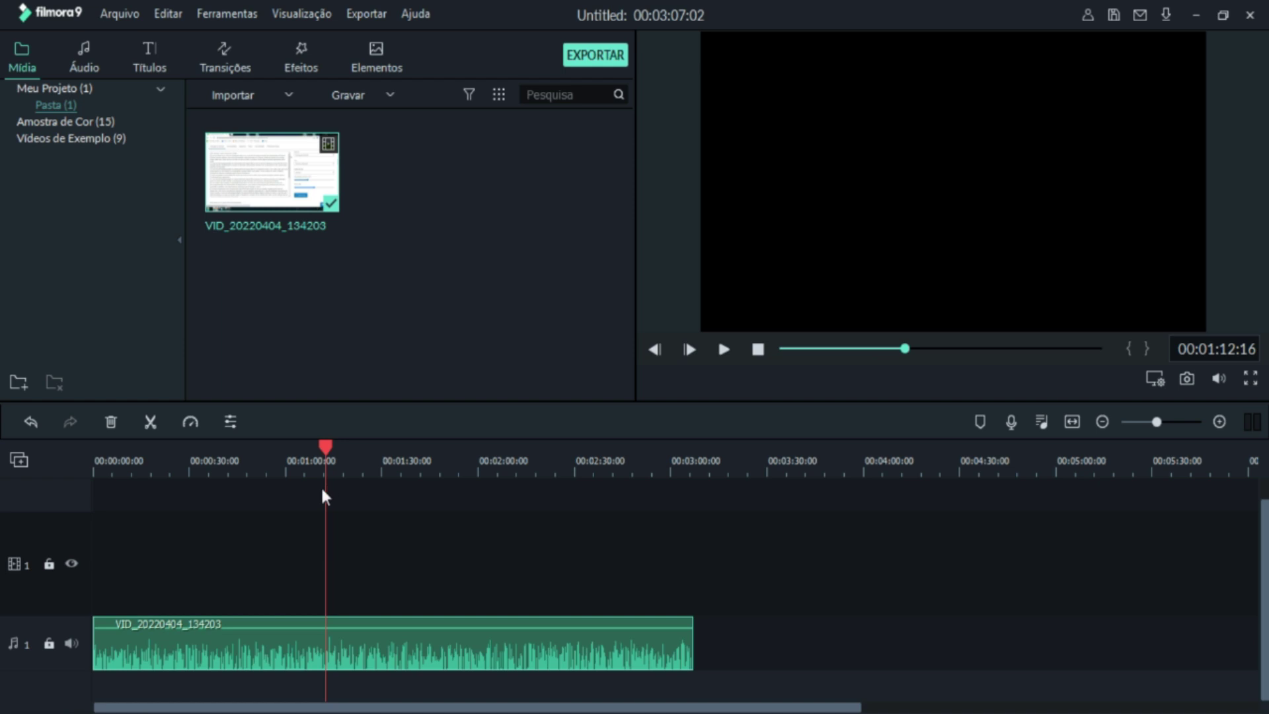
Step: Import the course walkthrough video "Por Dentro do Curso Micro Sobrancelhas" from the Downloads folder into the project media
left_click(1199, 15)
left_click(1190, 8)
double_click(133, 36)
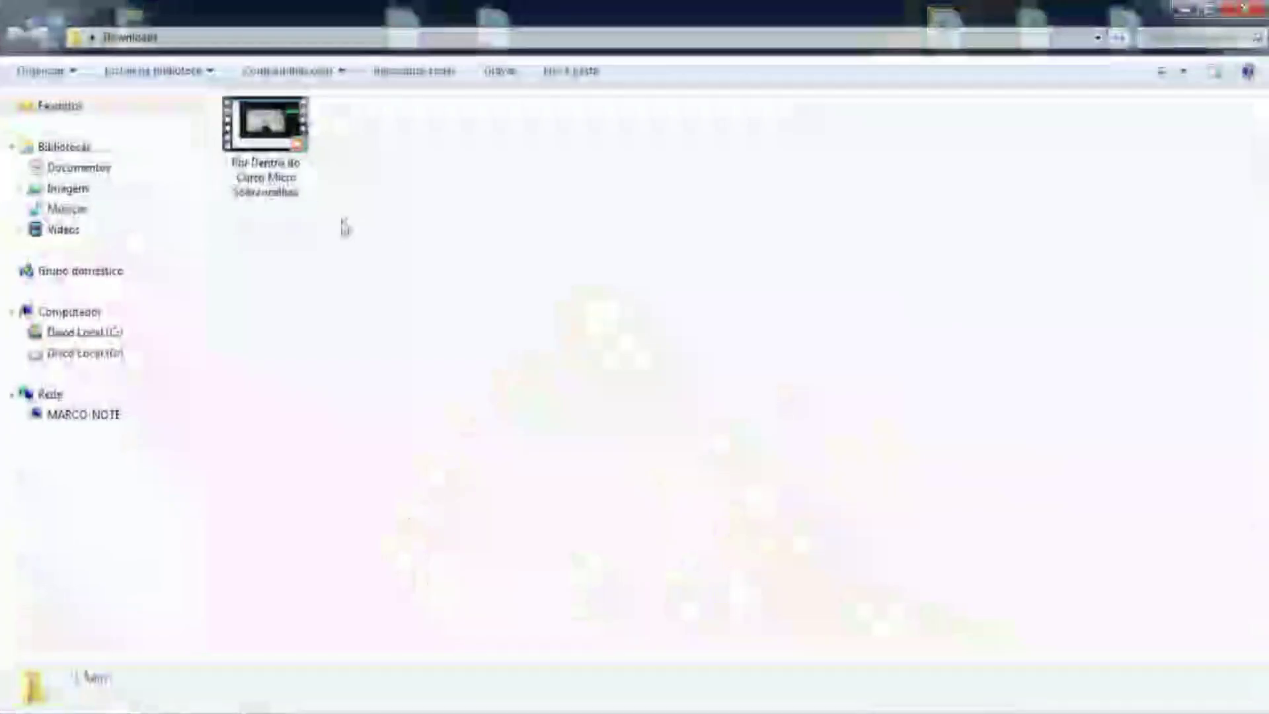
left_click_drag(266, 132, 397, 298)
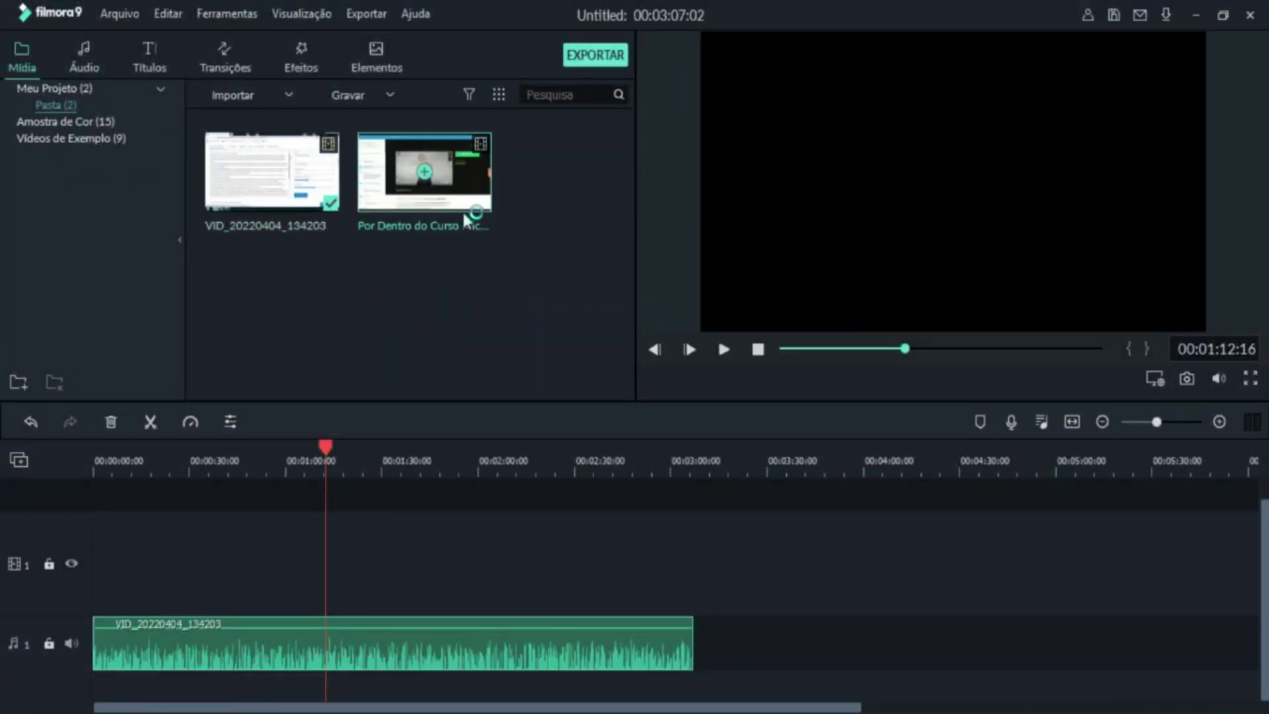
Step: Place the course walkthrough clip at the start of video track 1 and lower its own audio to the minimum
left_click_drag(470, 184, 93, 541)
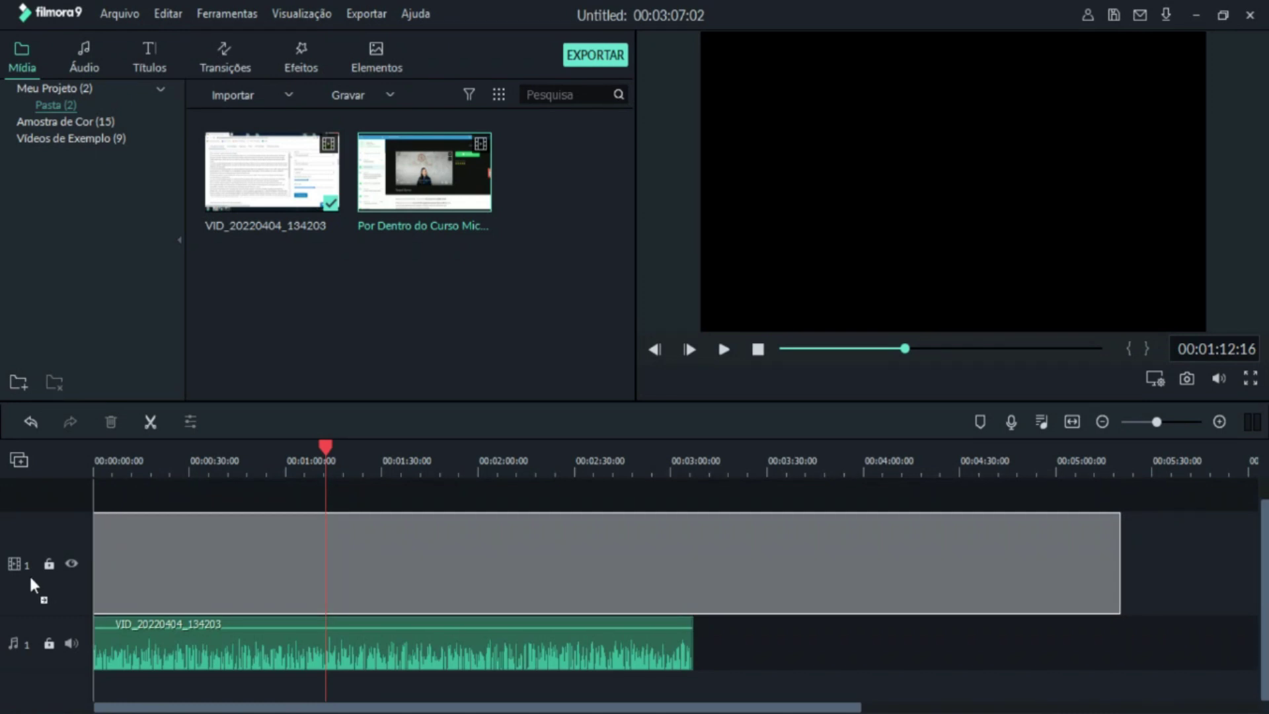
left_click_drag(30, 582, 31, 582)
left_click(815, 385)
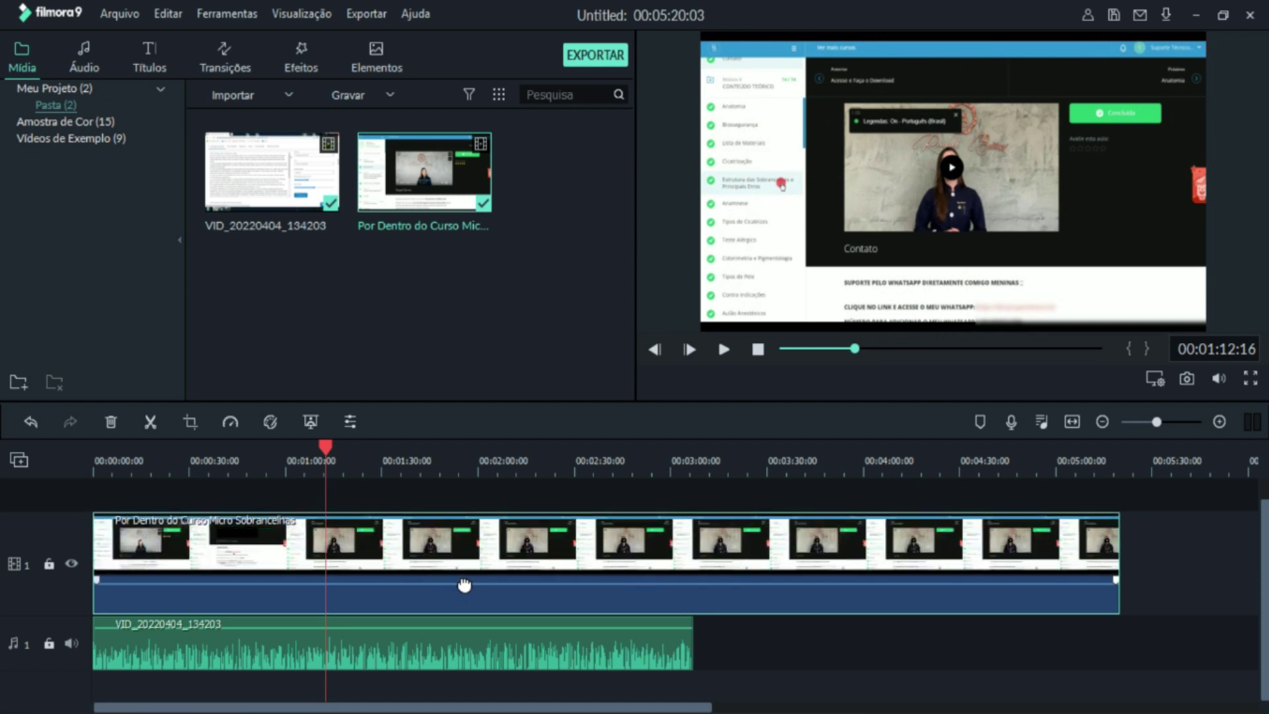
left_click_drag(464, 585, 461, 609)
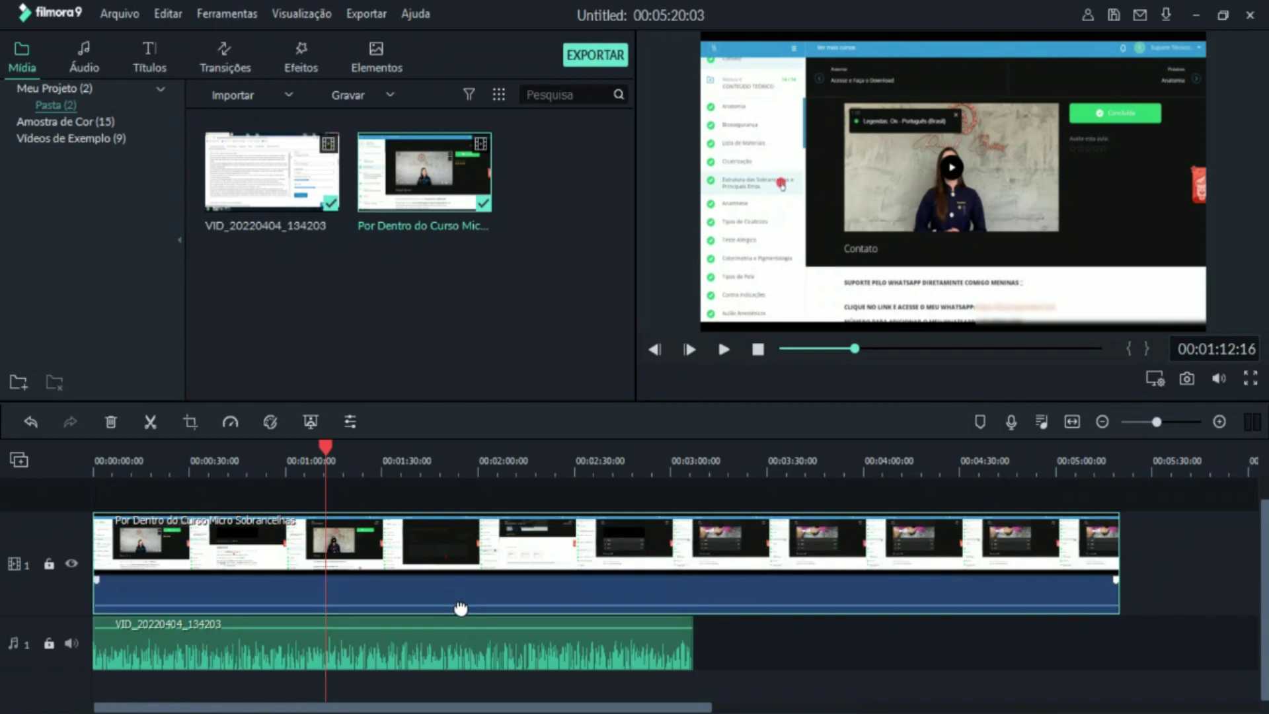
left_click(462, 623)
Step: Play the narration in sections from about 00:00:59:15 to find where the course walkthrough clip should be cut
left_click(324, 450)
left_click_drag(324, 451, 284, 449)
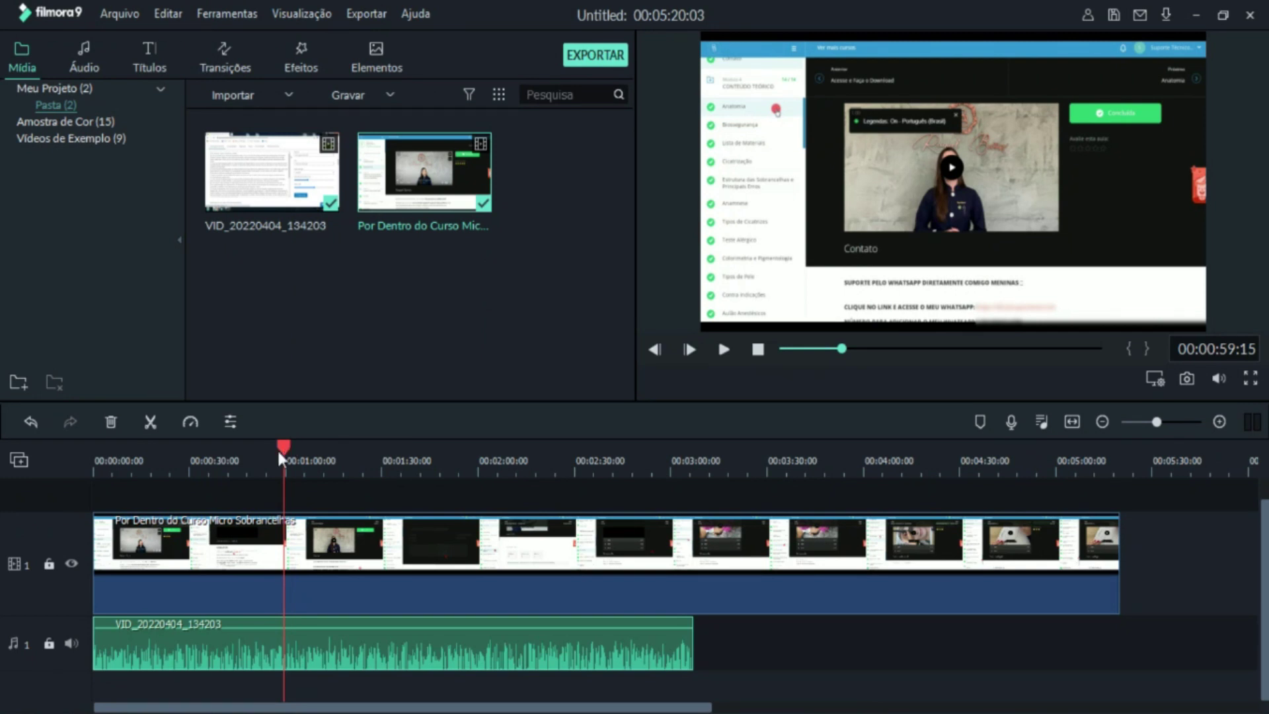
key("space")
scroll(316, 468, "up", 2)
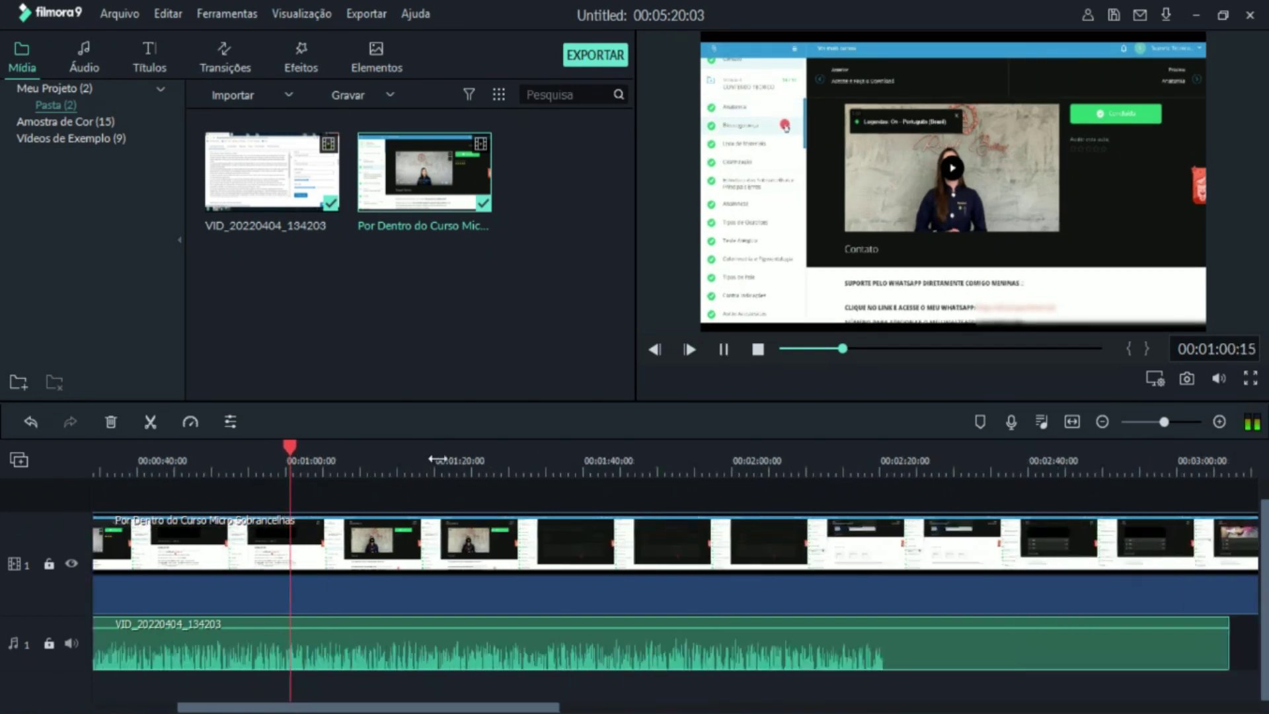
left_click_drag(300, 446, 430, 462)
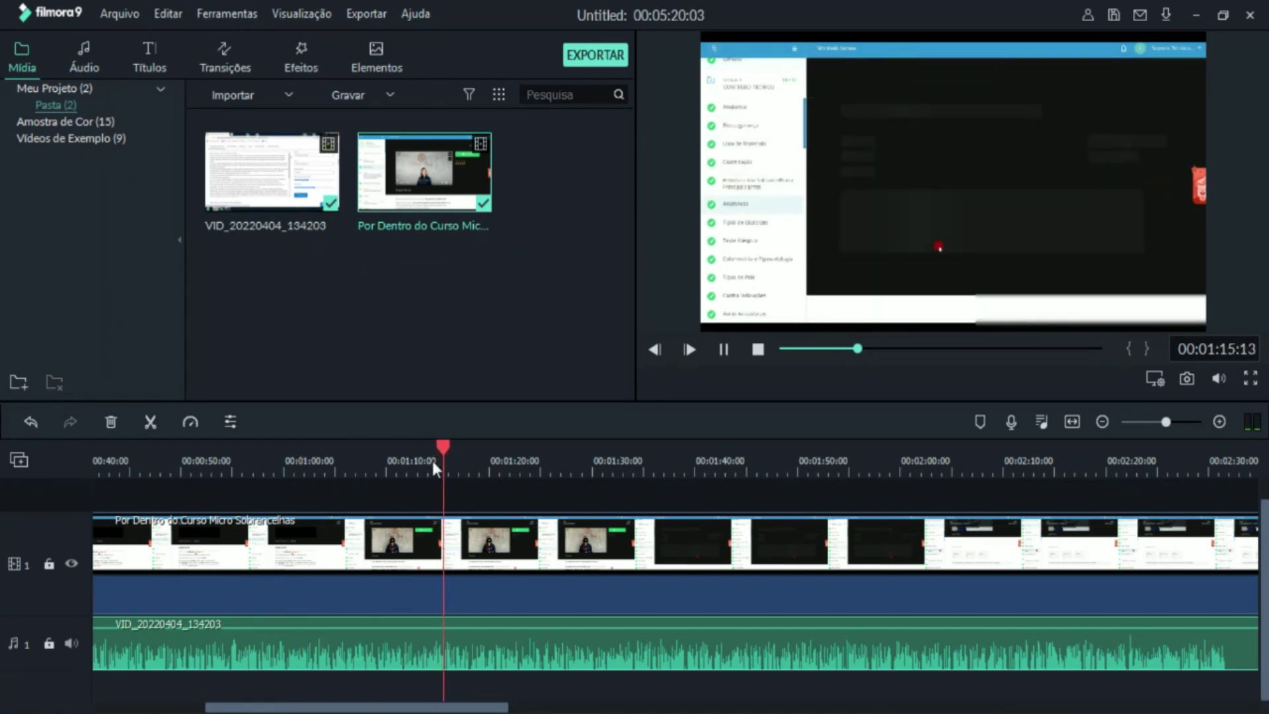
key("space")
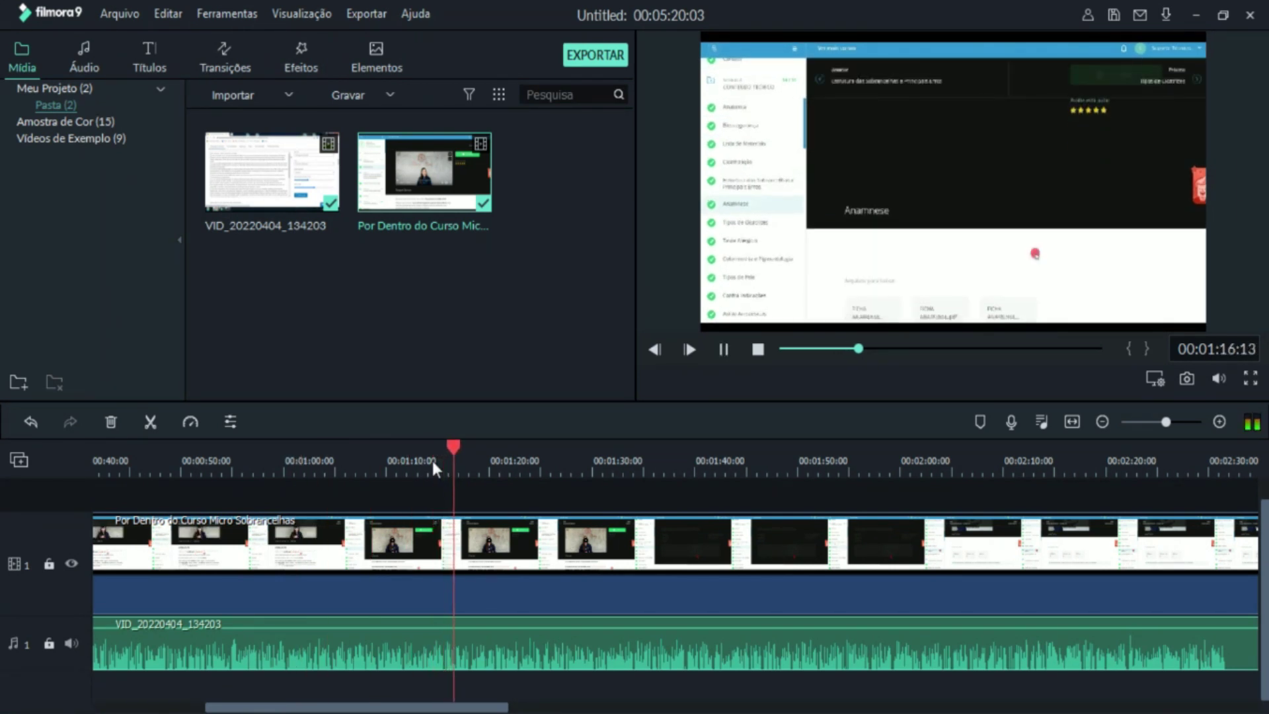
key("space")
scroll(694, 460, "down", 3)
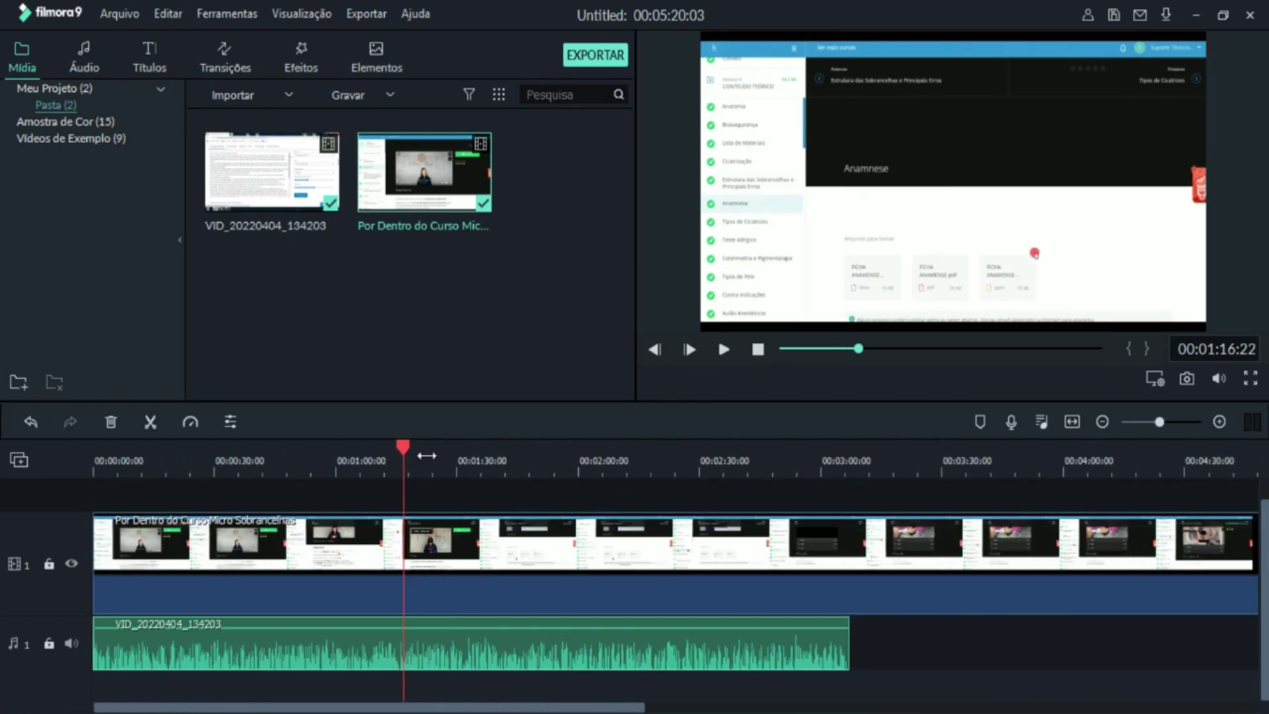
scroll(519, 459, "up", 2)
scroll(519, 459, "up", 1)
Step: Split the course walkthrough clip at 00:01:15:22 and delete everything after the cut
left_click_drag(406, 446, 388, 455)
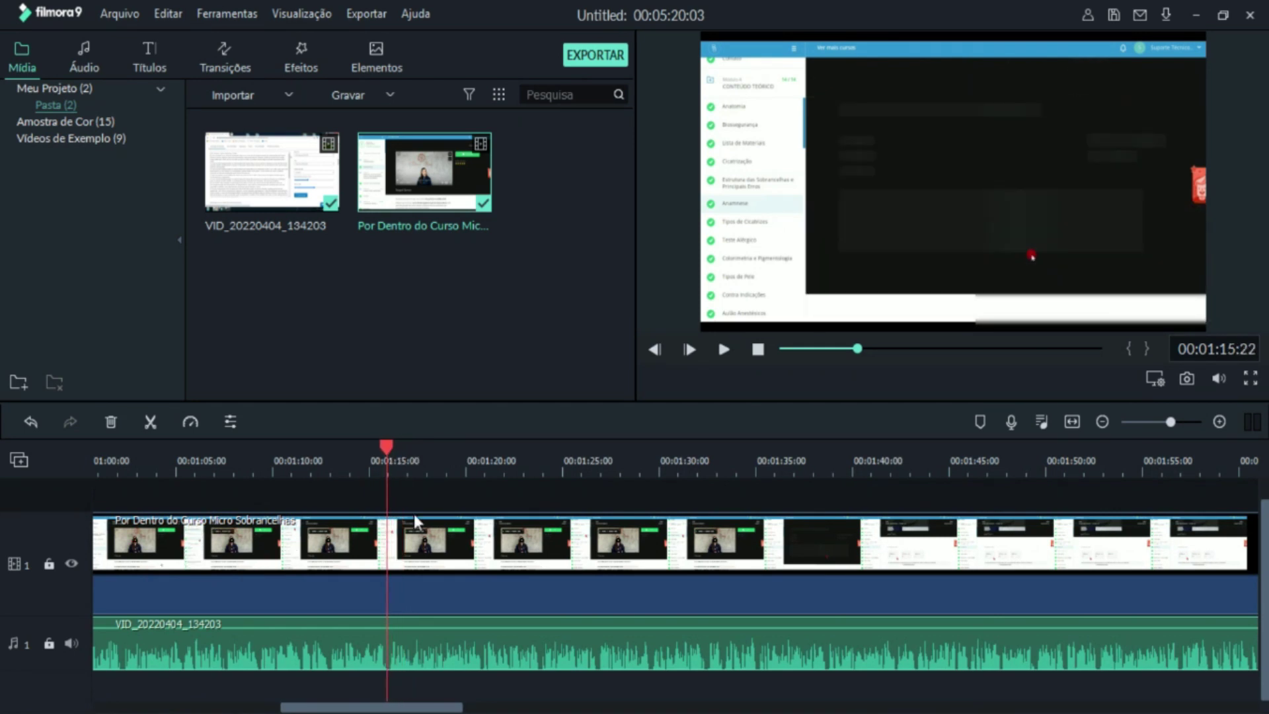
left_click(426, 563)
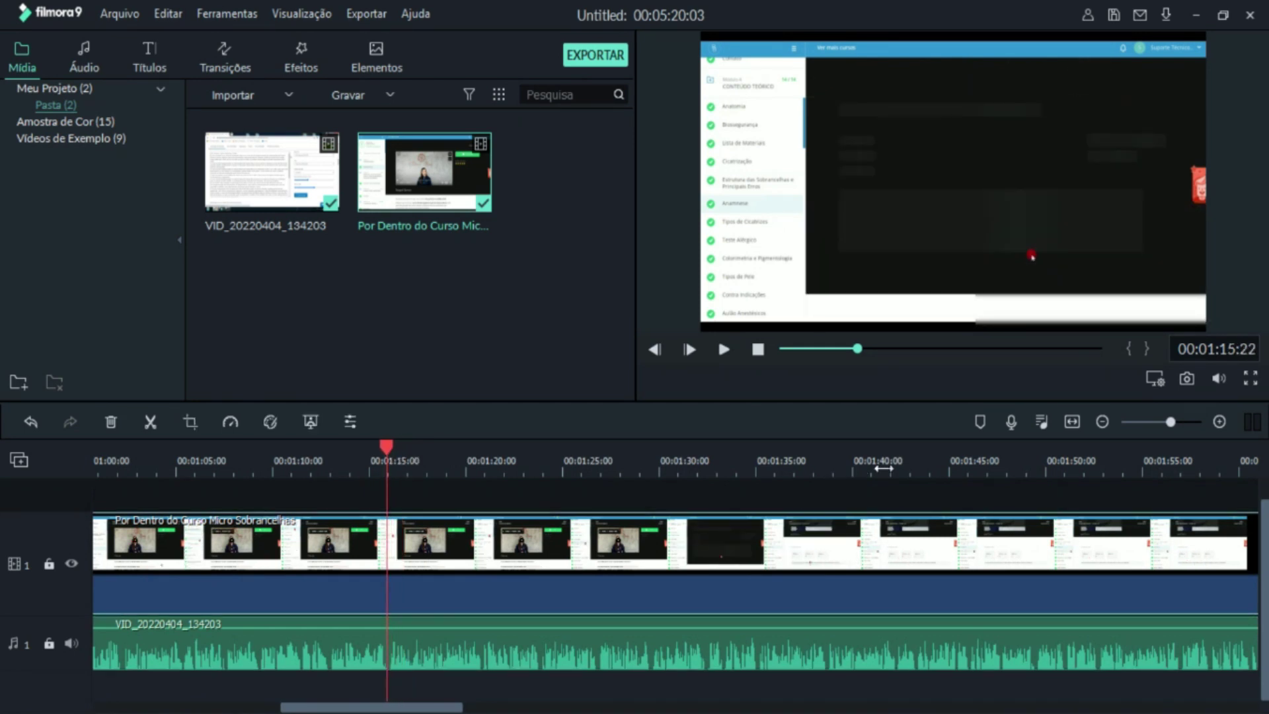
scroll(699, 466, "down", 1)
scroll(700, 465, "down", 5)
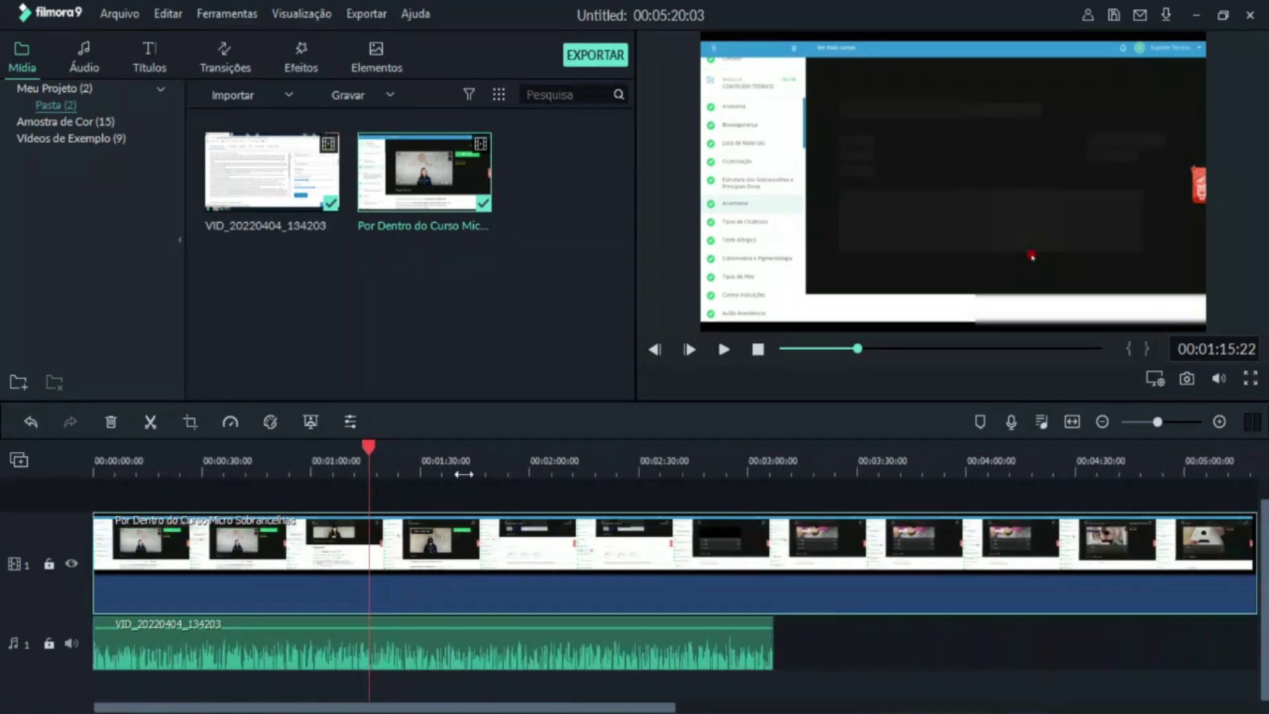
left_click(150, 423)
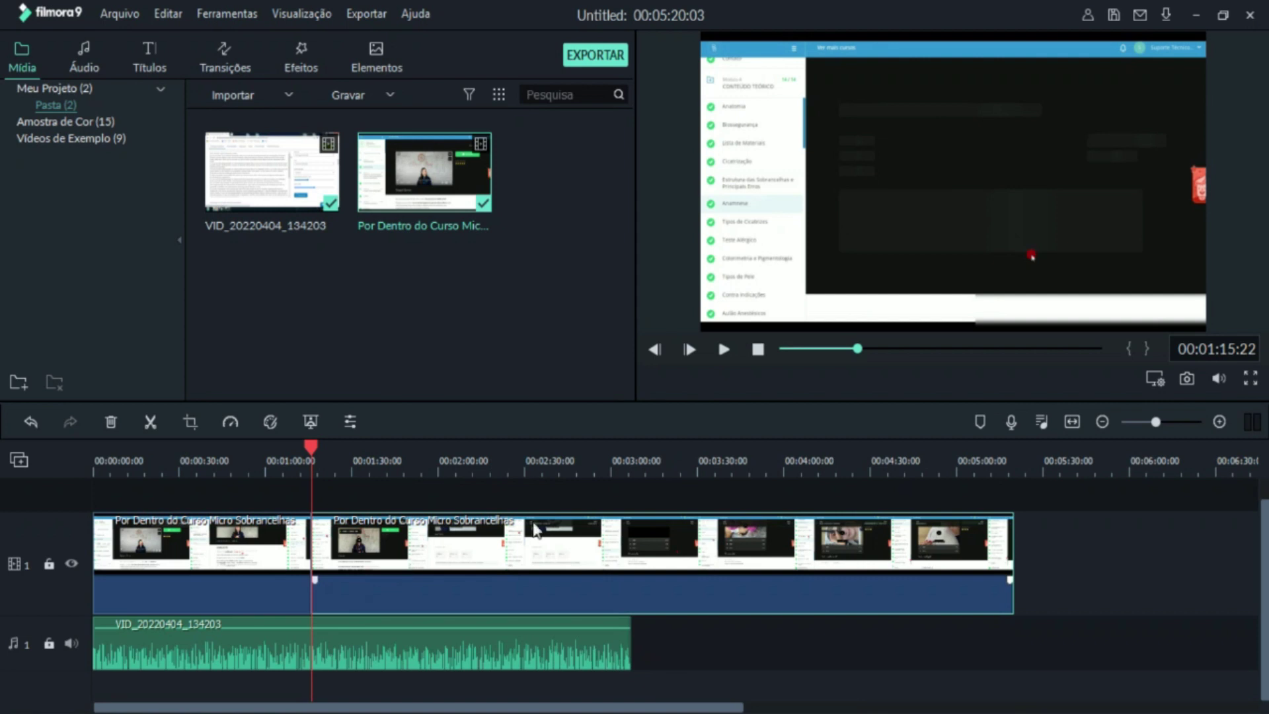
left_click(111, 421)
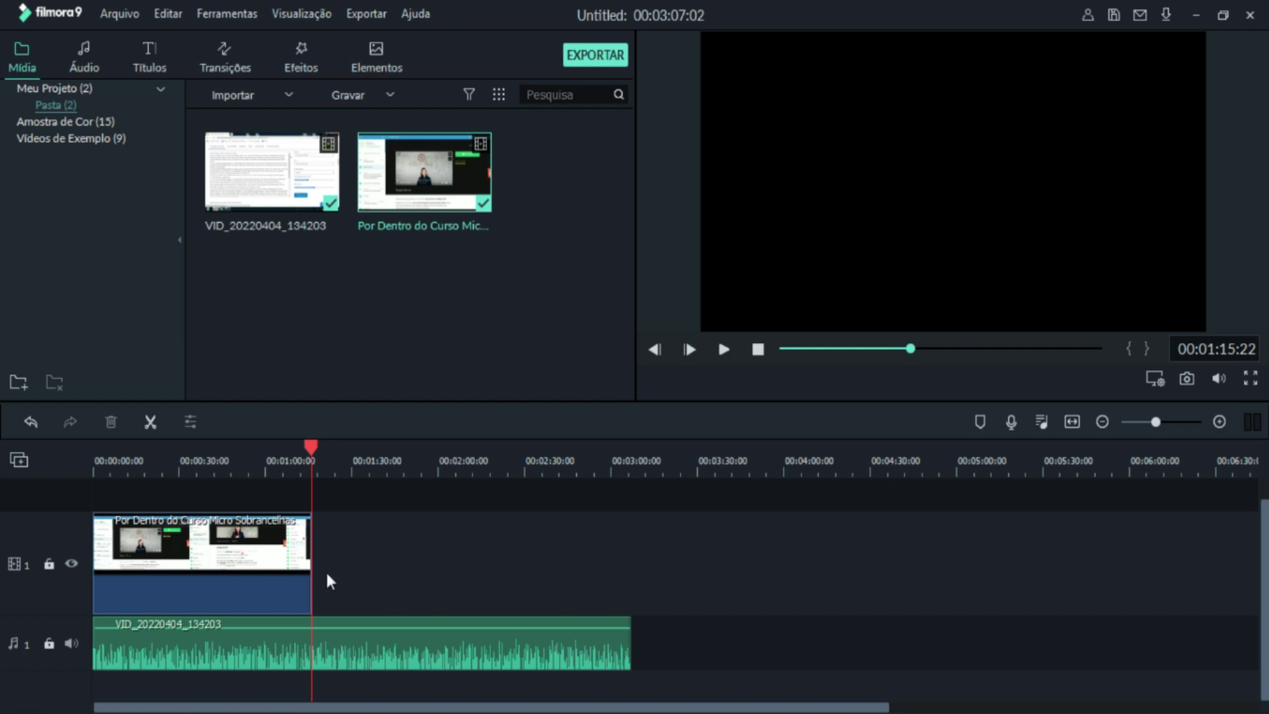
Step: Play the timeline from the beginning for about 12 seconds to check the course clip against the narration
left_click_drag(308, 444, 59, 470)
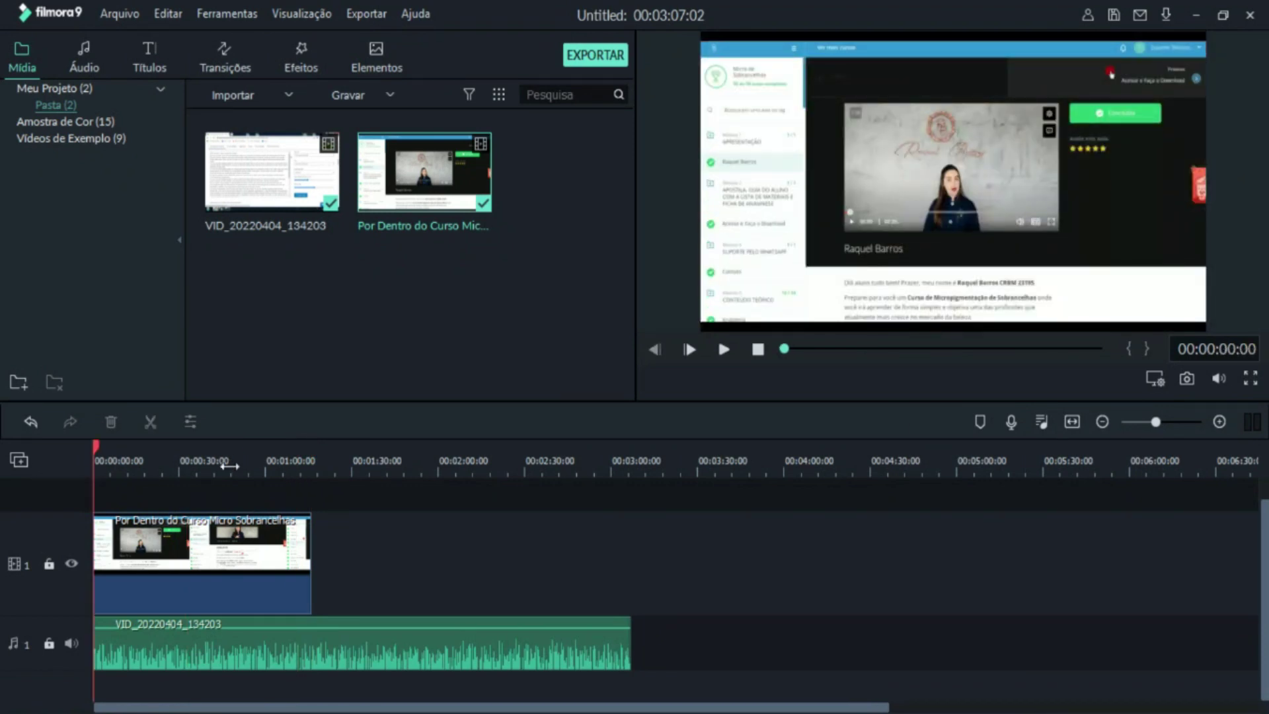
key("space")
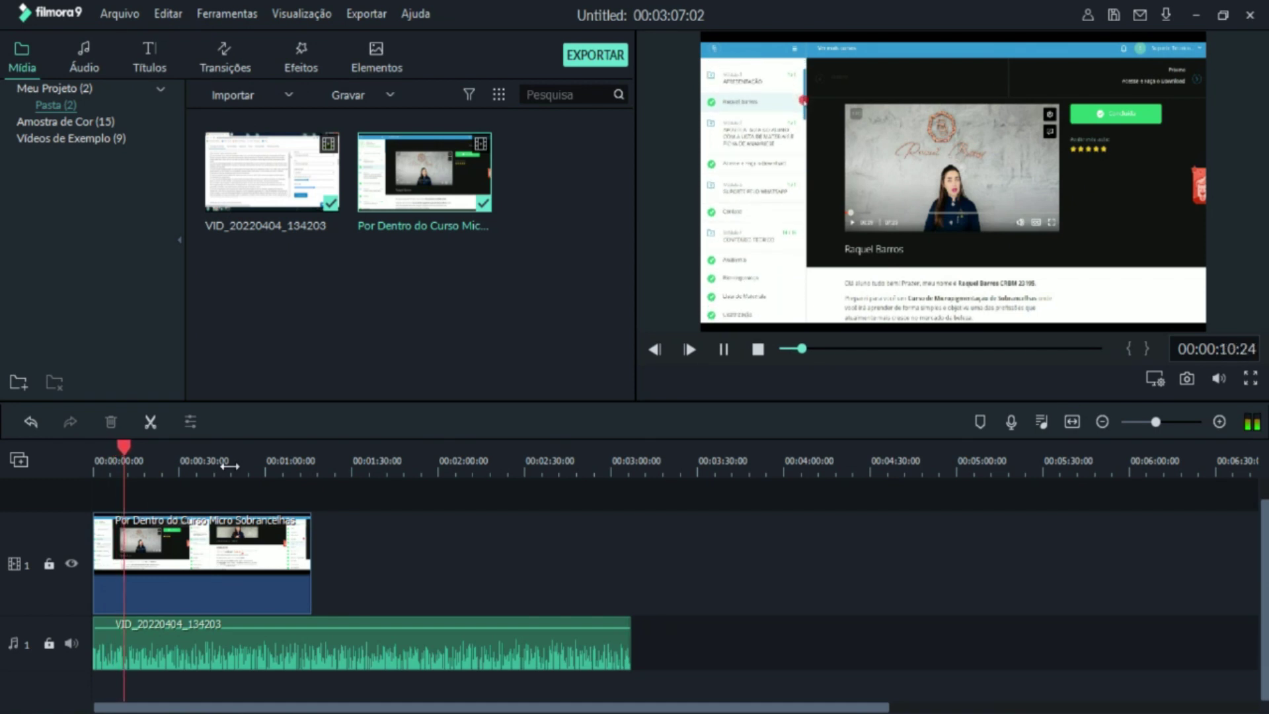
key("space")
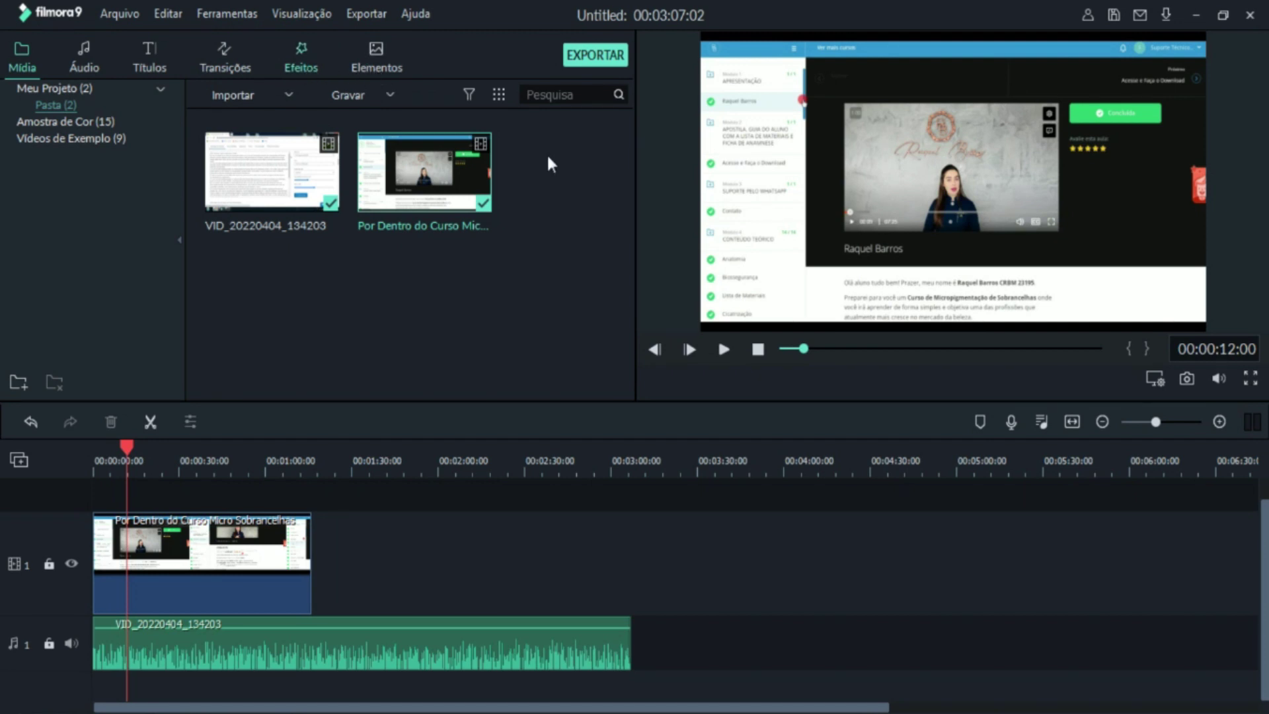
Step: Search the effects for "mosa", add Mosaico at the start of video track 2, and extend it to the end of the course clip
left_click(554, 96)
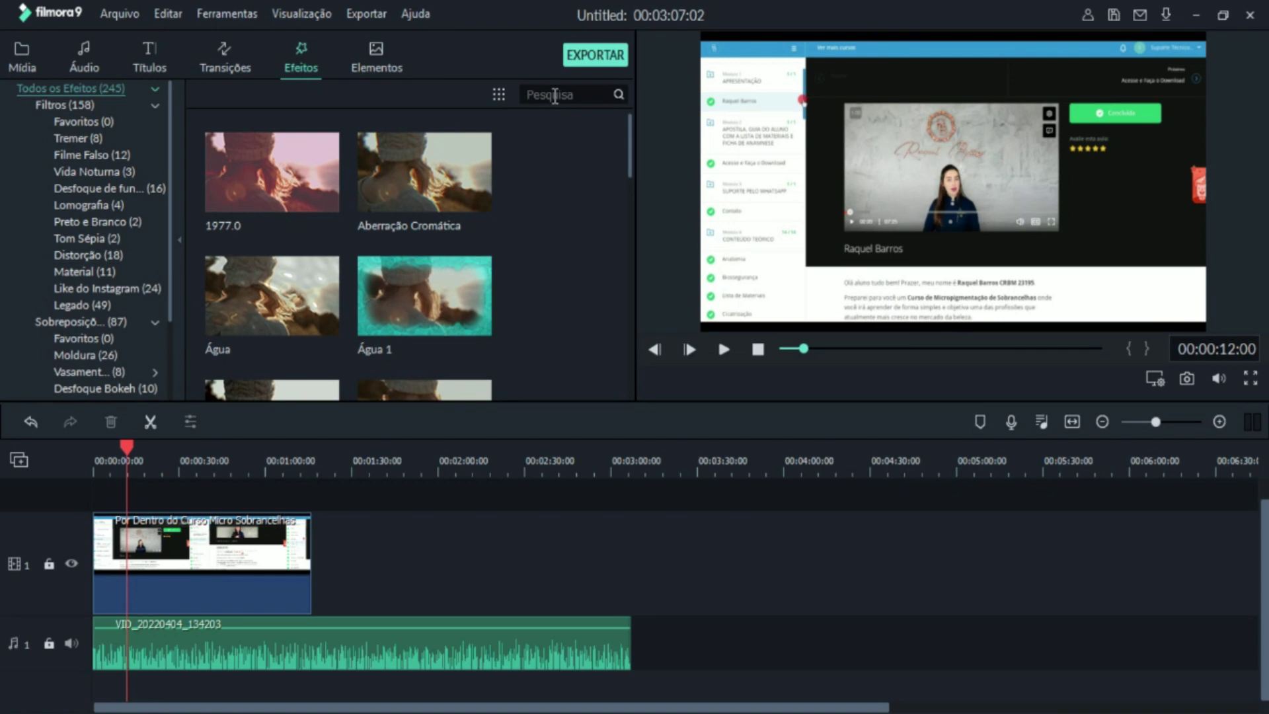
type("des")
key("ctrl+a")
type("mo")
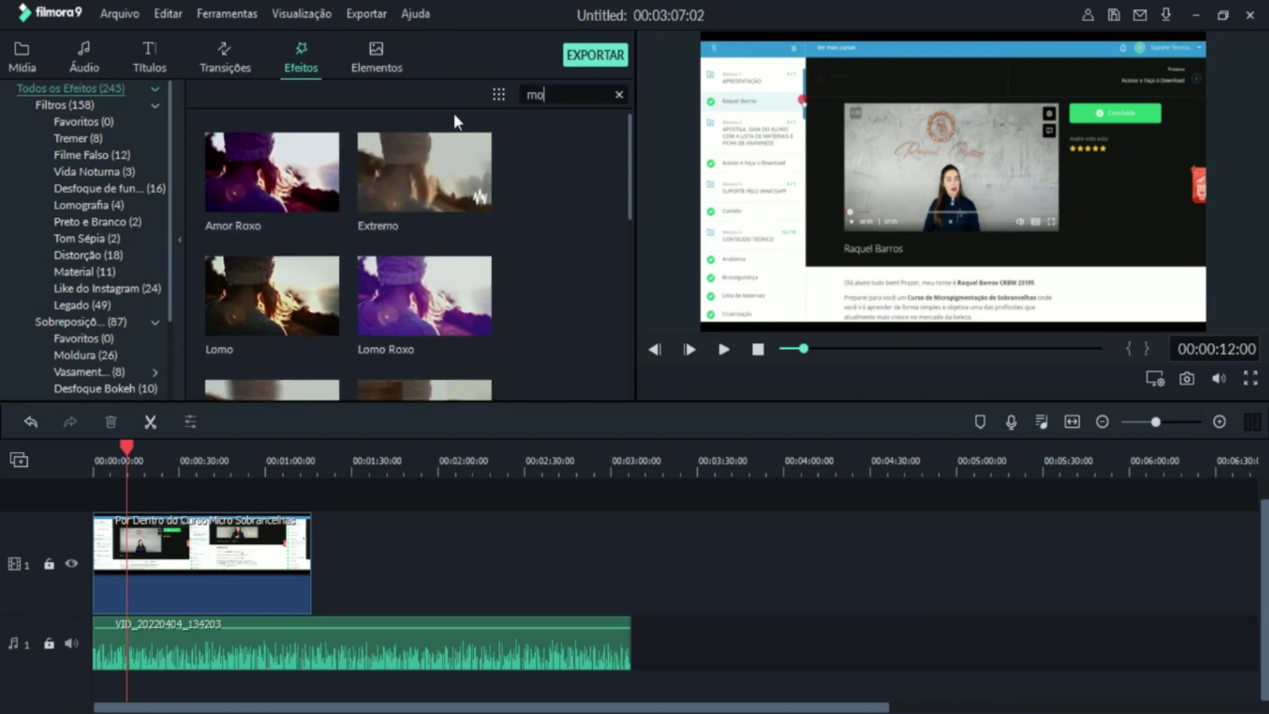
type("sa")
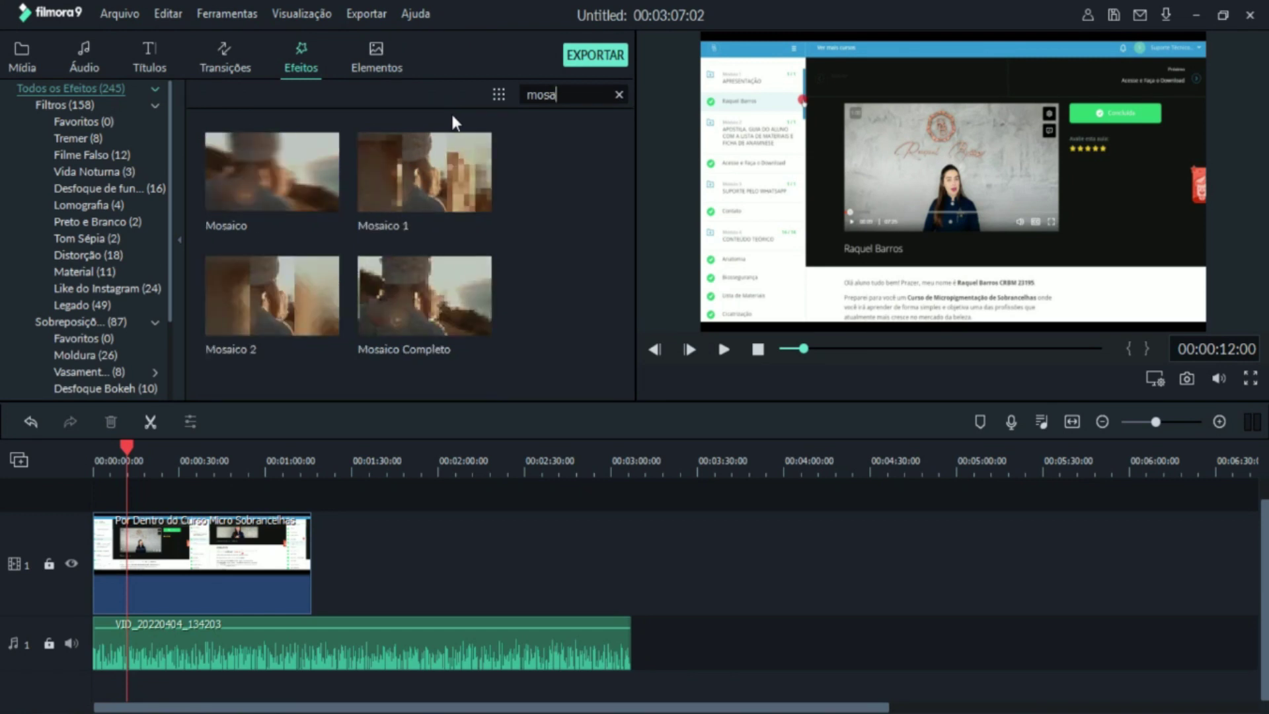
left_click_drag(308, 170, 104, 510)
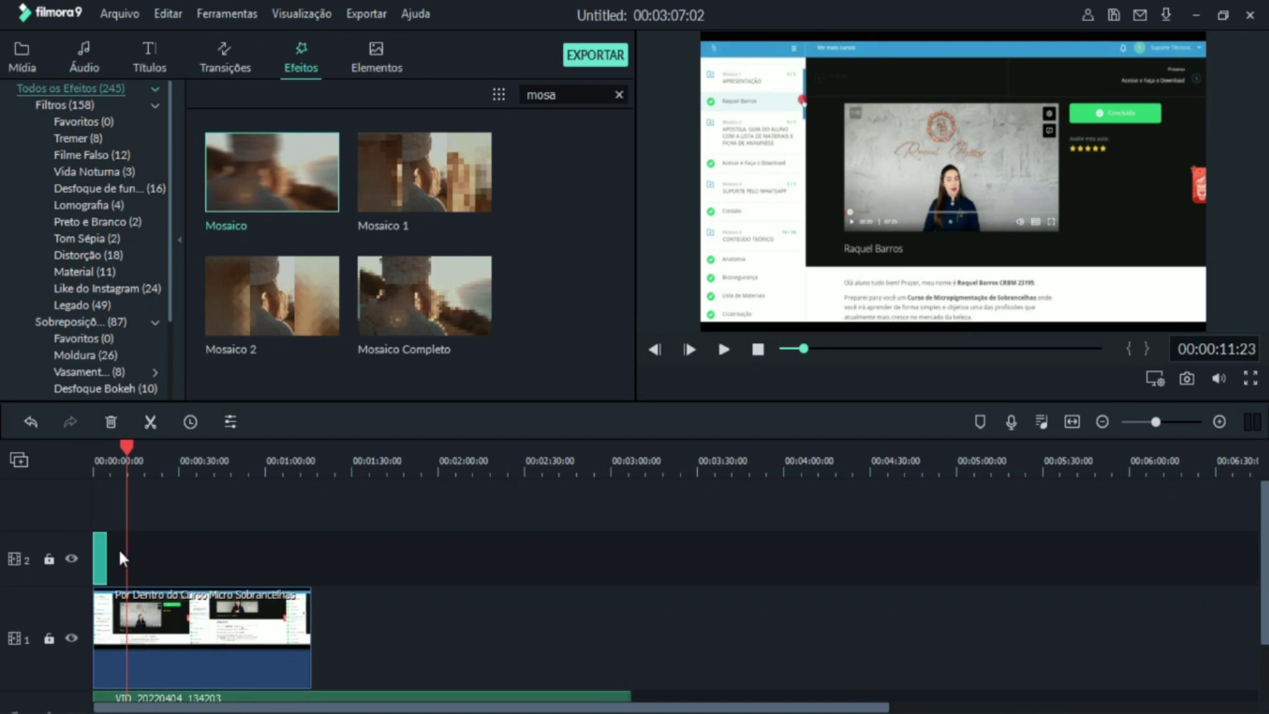
left_click_drag(126, 443, 53, 473)
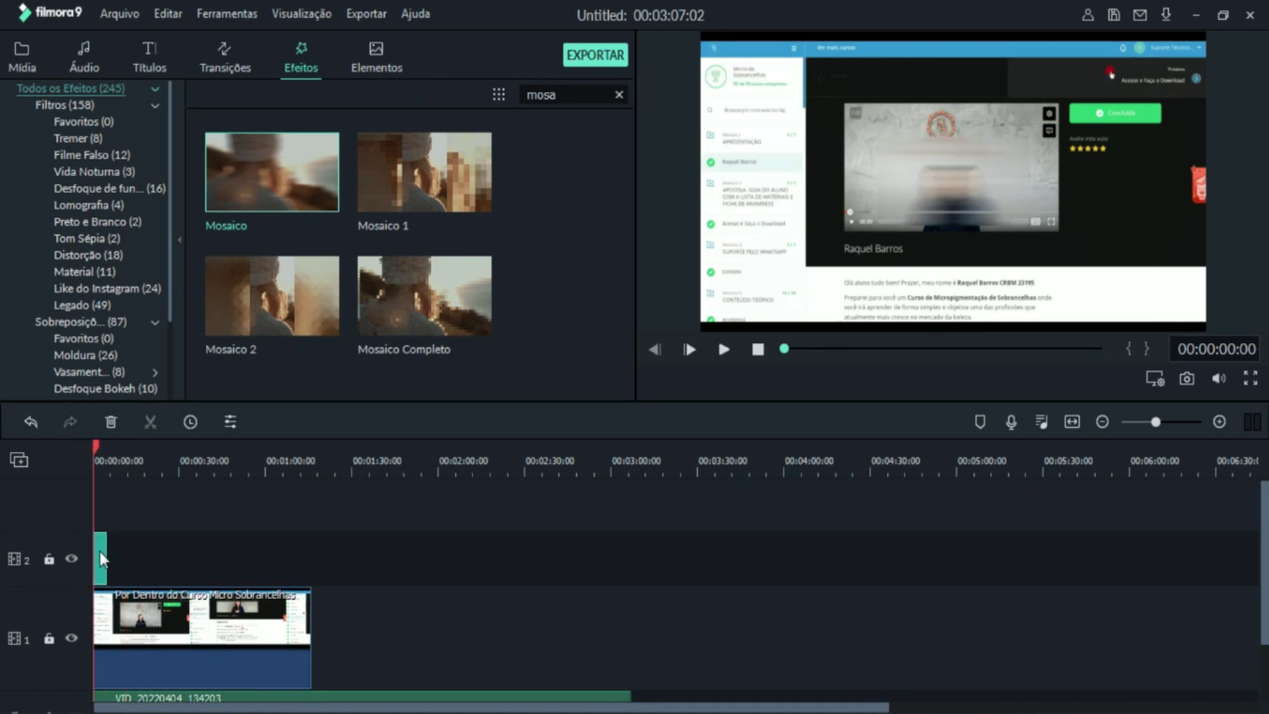
left_click_drag(105, 561, 312, 570)
Step: Move the Mosaico area over the account name in the course page's header, shrink it to a thin strip, and check it in playback
left_click_drag(95, 450, 232, 474)
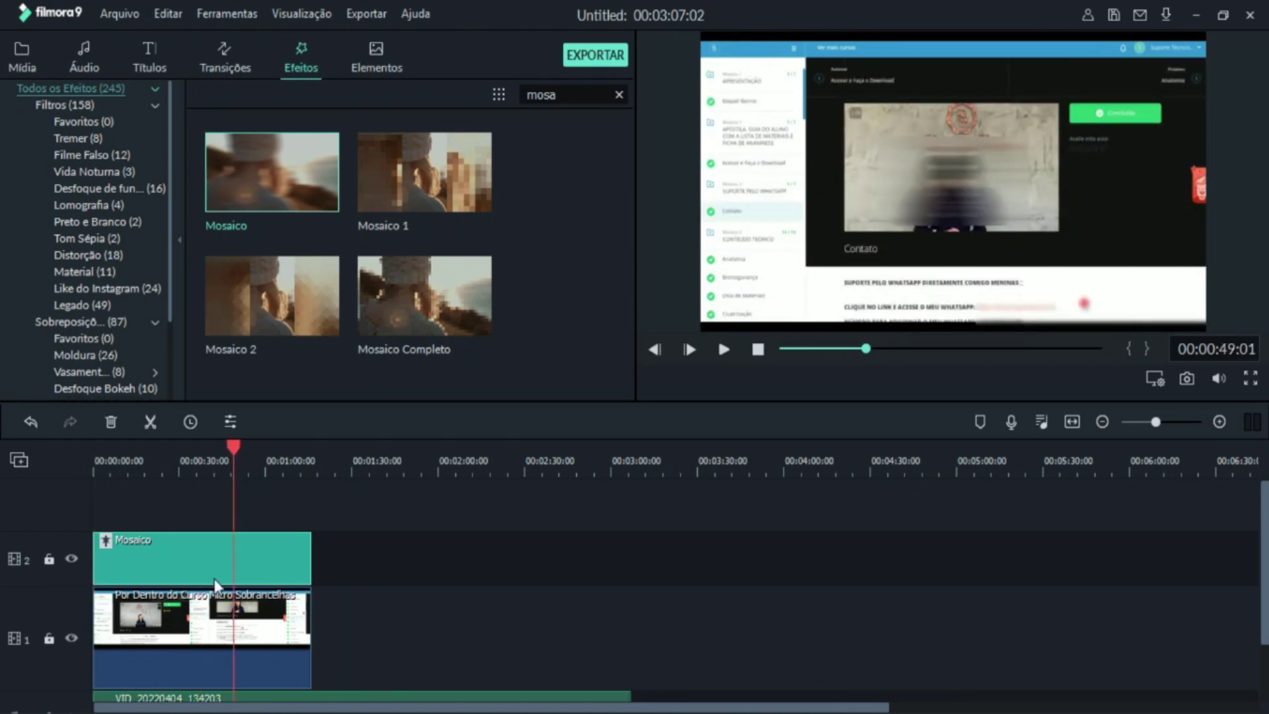
double_click(268, 570)
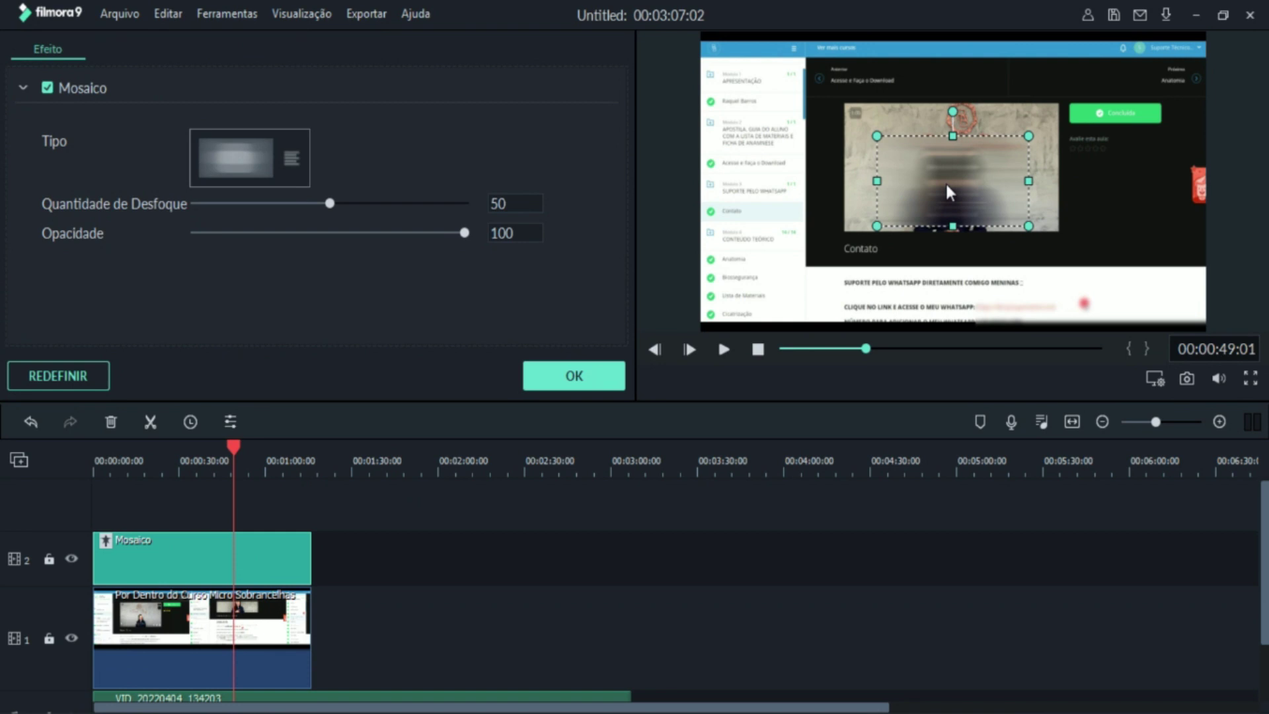
left_click_drag(960, 173, 1143, 87)
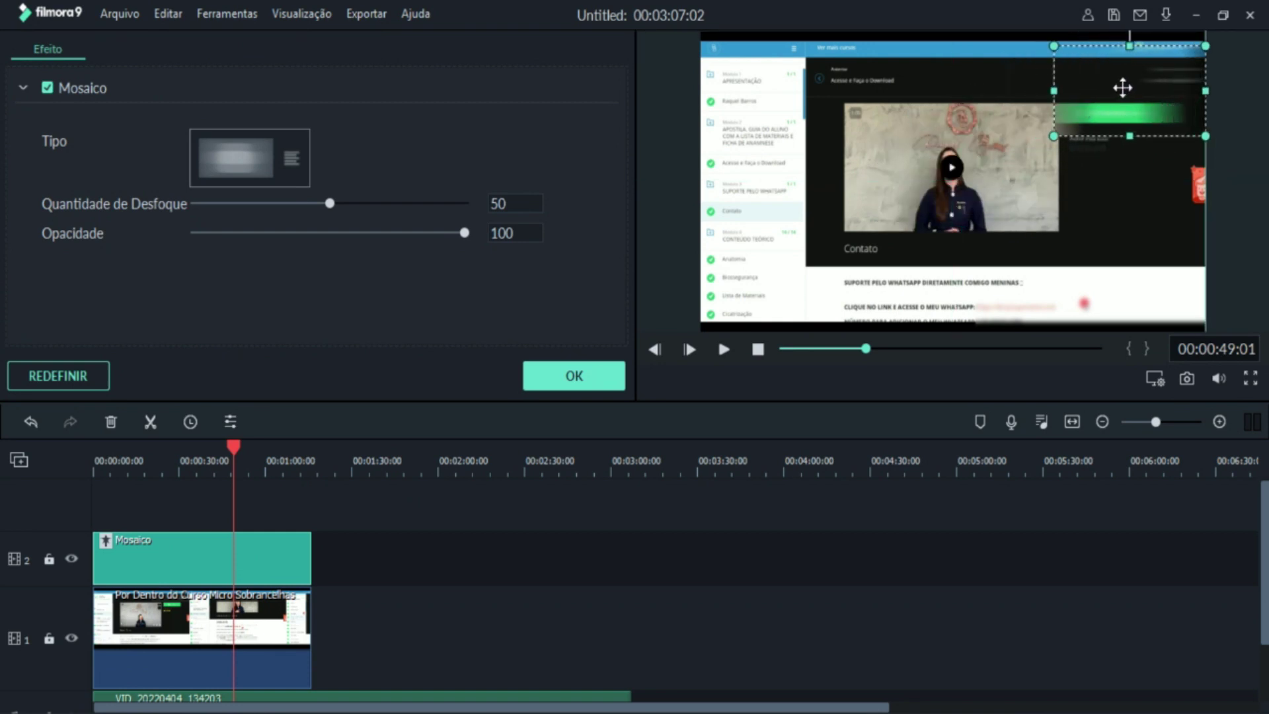
left_click_drag(1129, 45, 1129, 41)
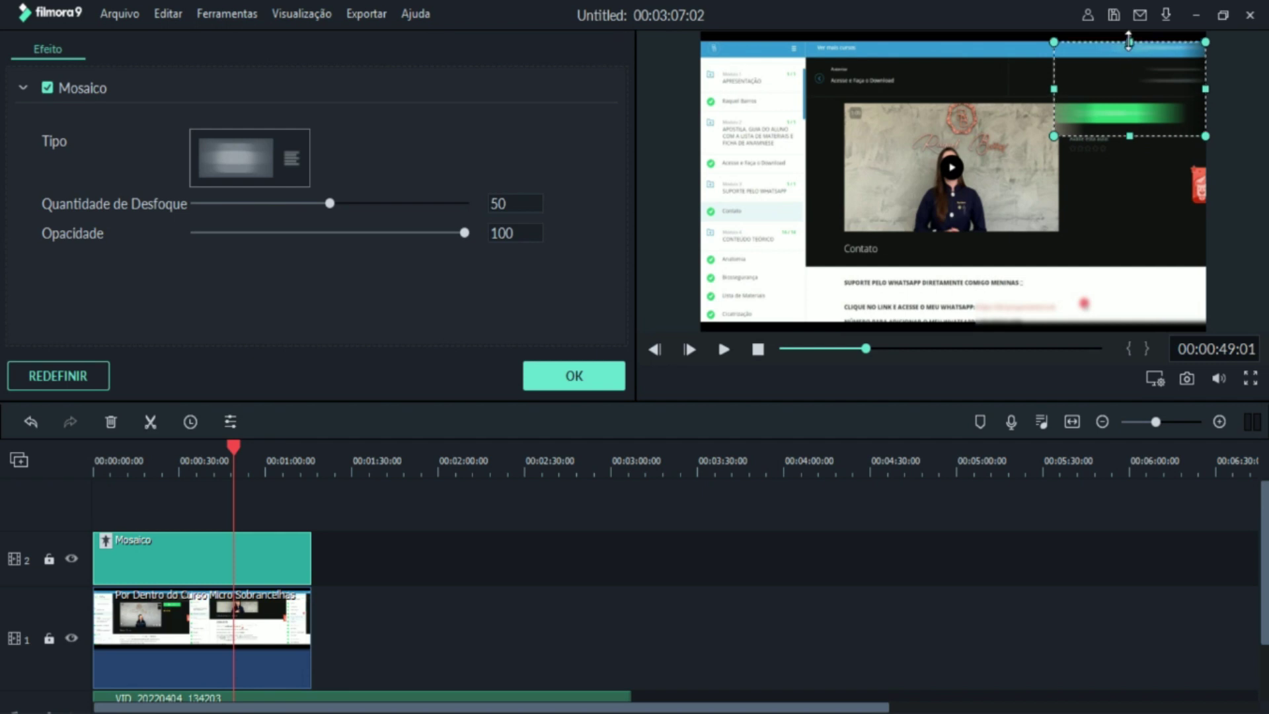
left_click_drag(1131, 129, 1128, 53)
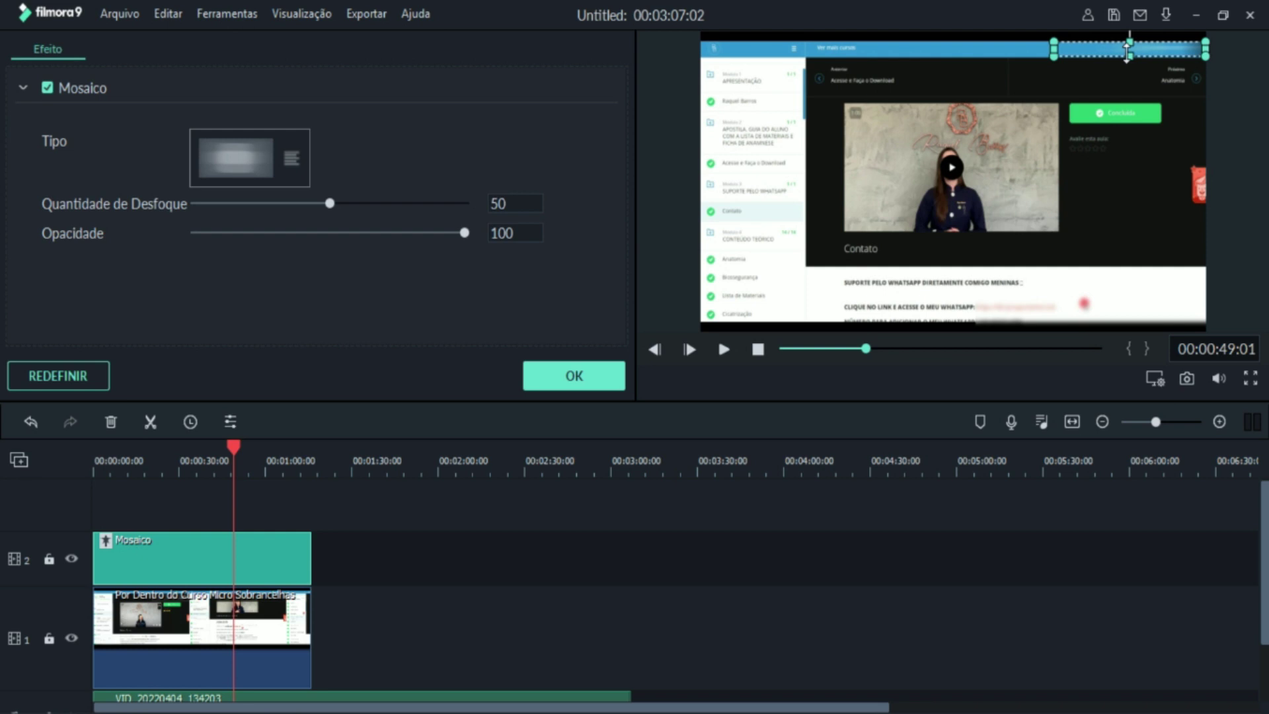
left_click(575, 373)
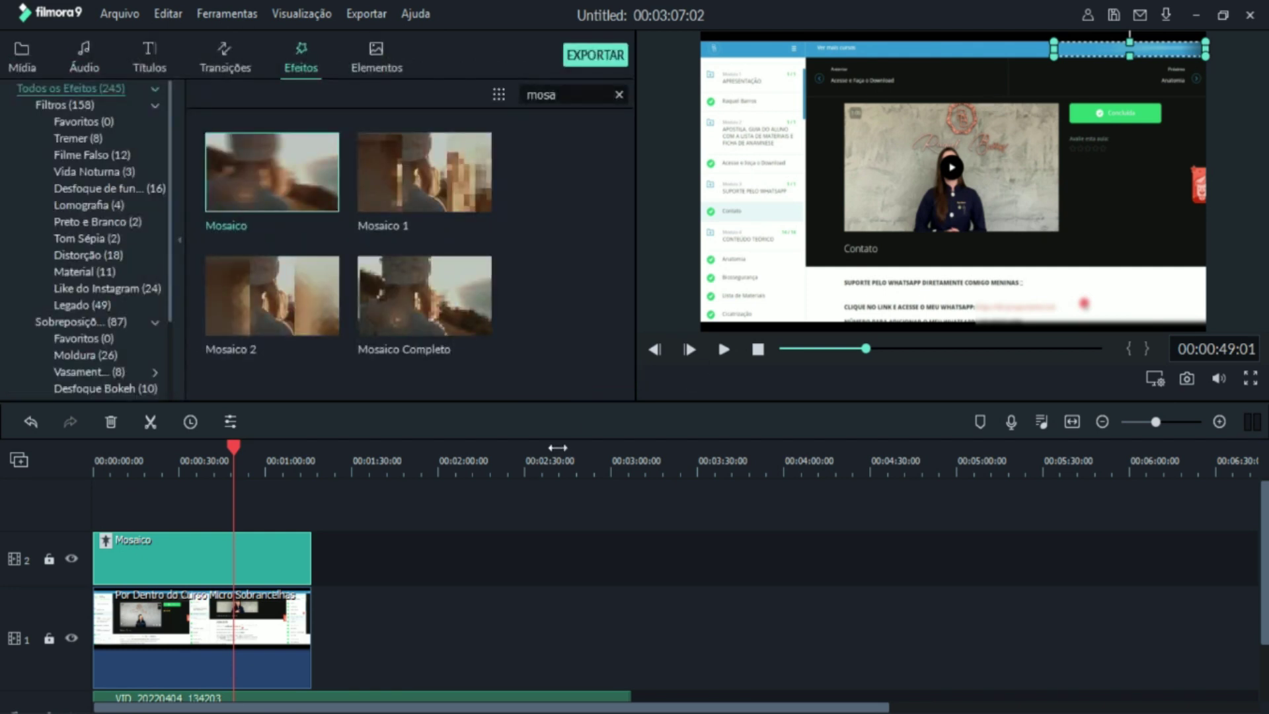
key("space")
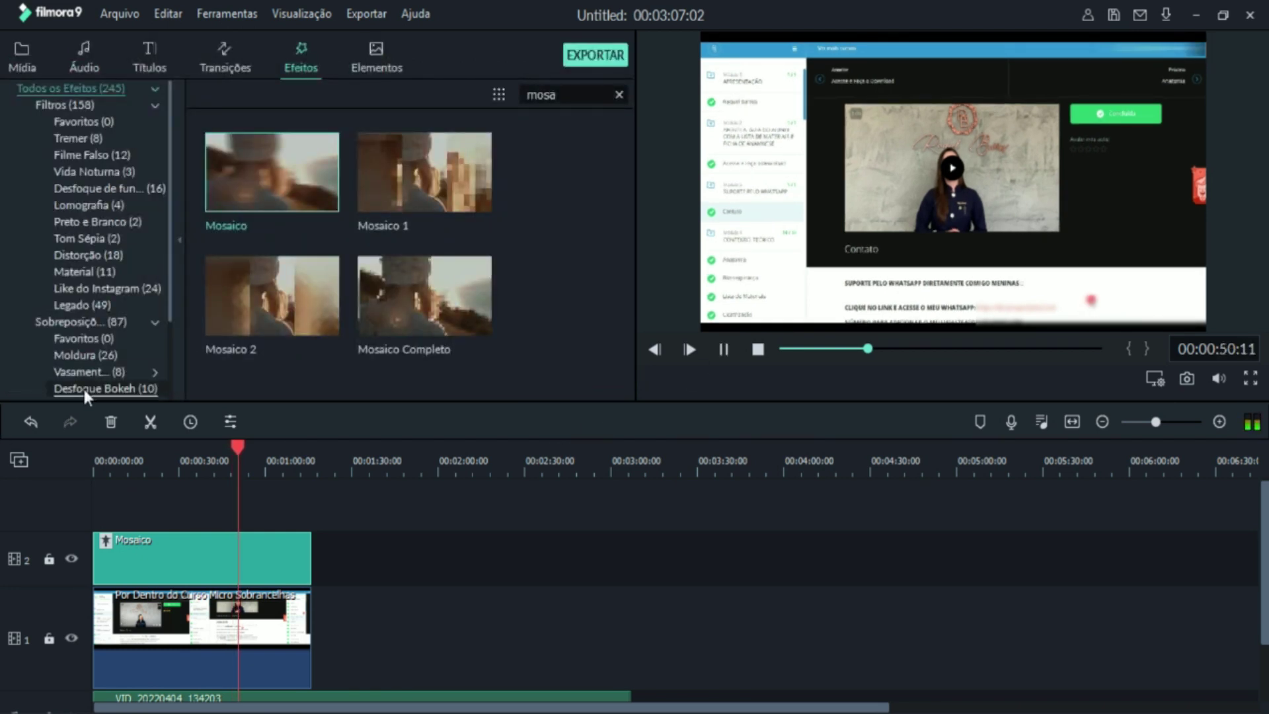
key("space")
Step: Place the playhead at the end of the course clip, start a full-screen recording, and play the narration from there
left_click(22, 58)
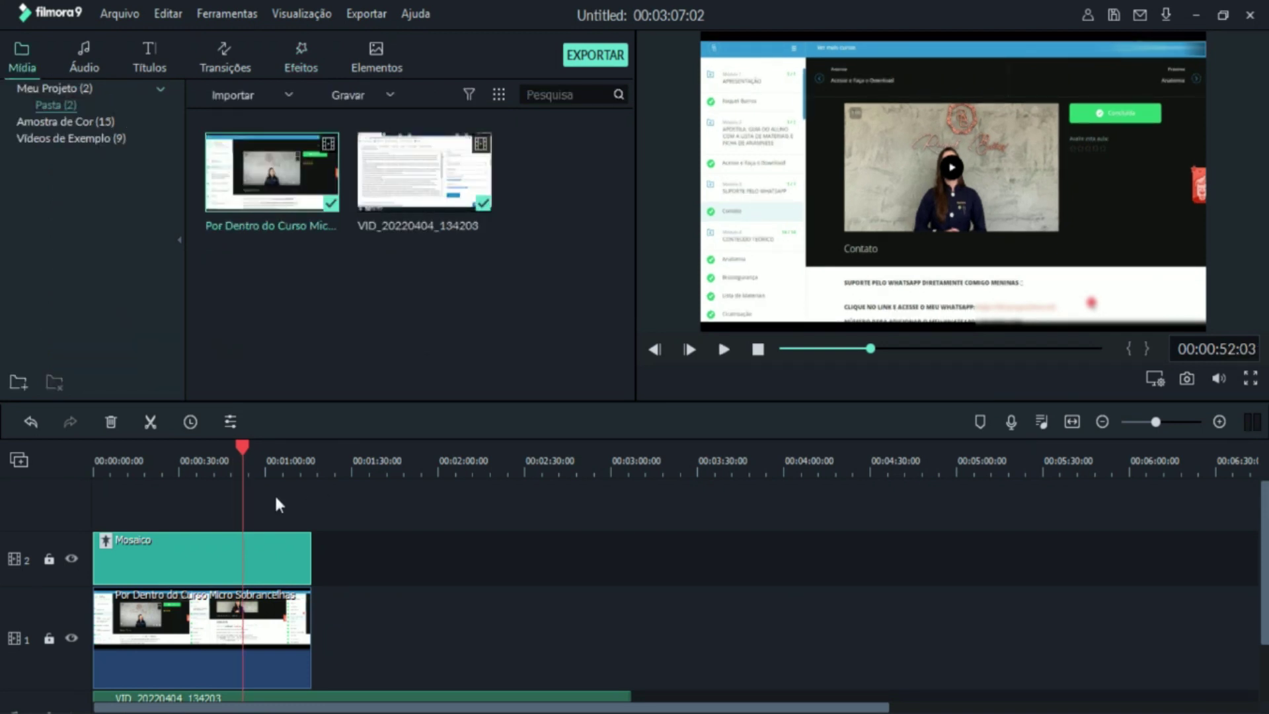
left_click_drag(246, 447, 308, 514)
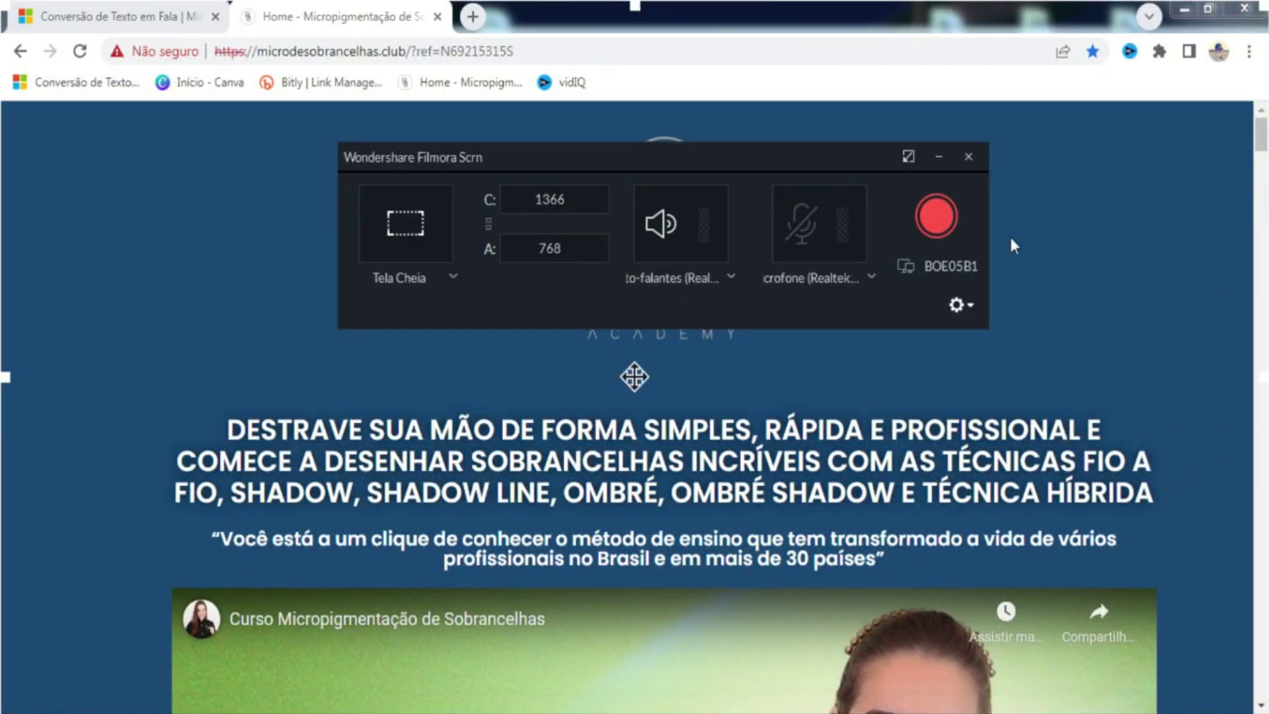
left_click(939, 216)
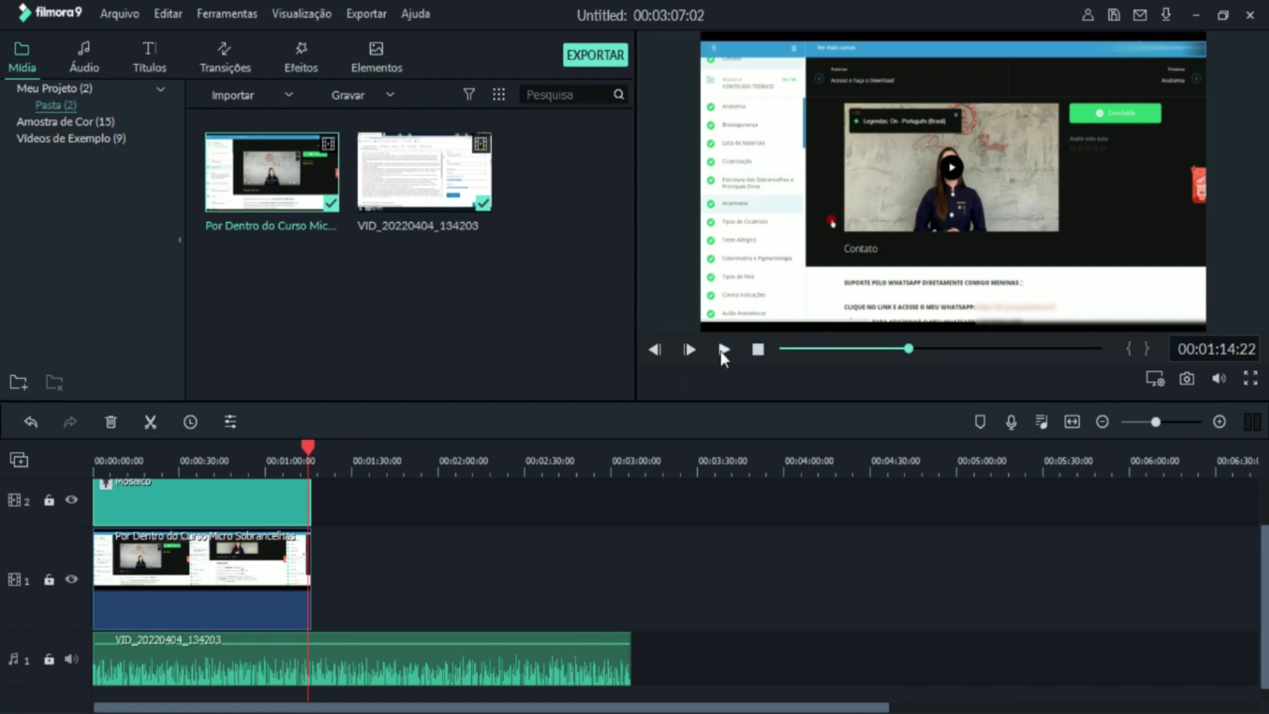
left_click(724, 349)
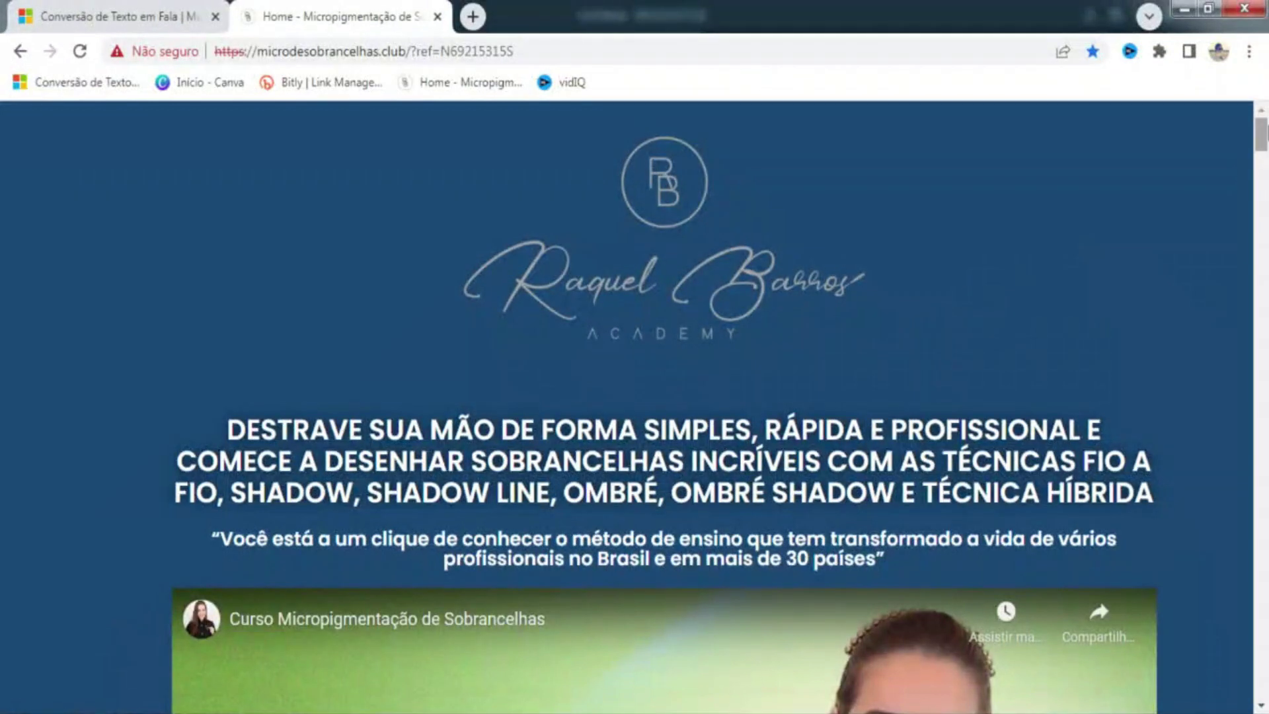
Step: Record a slow walk down the sales page through price, certificates, testimonials and course contents to the guarantee, and open the enrollment checkout
left_click_drag(1266, 132, 1266, 168)
scroll(1166, 258, "down", 5)
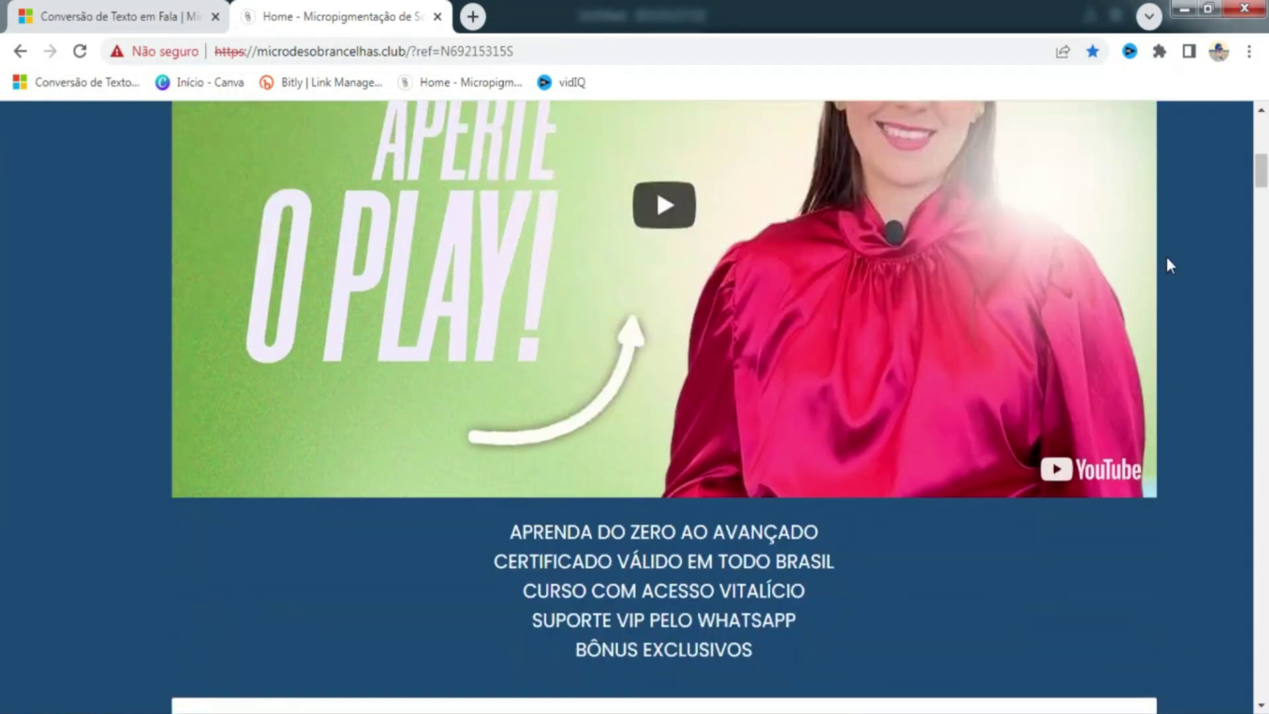
scroll(1168, 268, "down", 5)
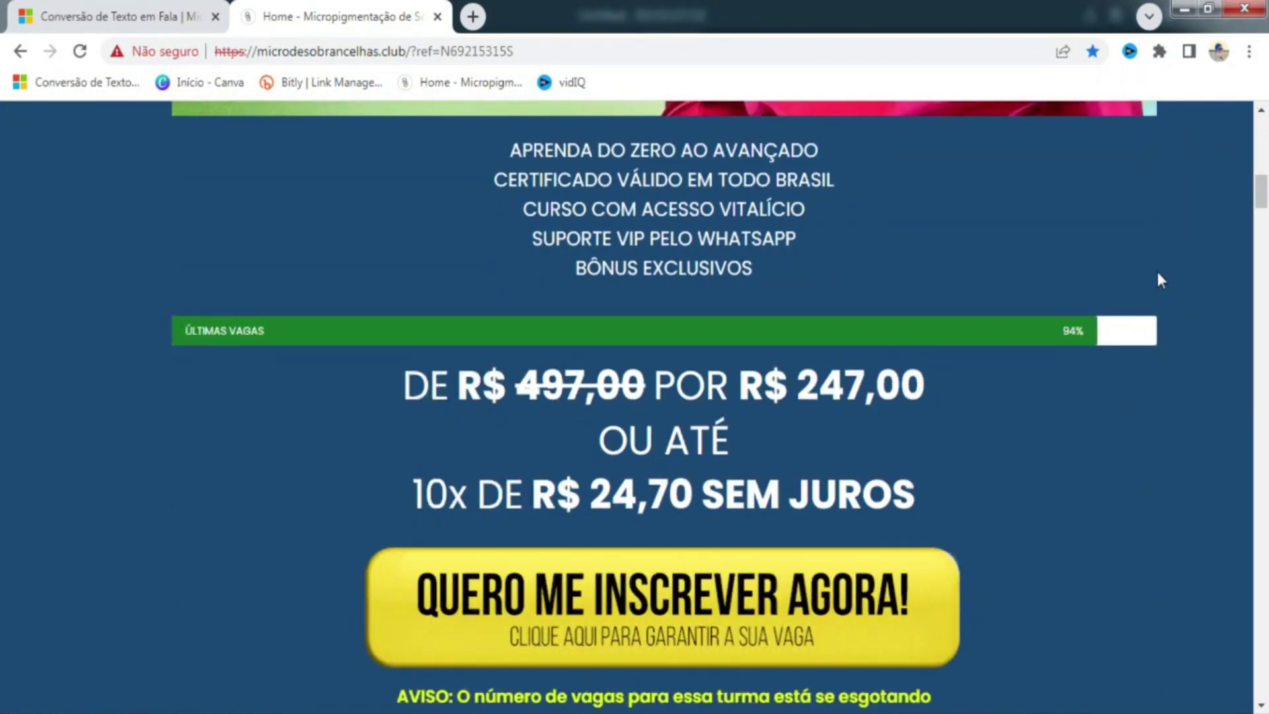
scroll(1158, 274, "down", 7)
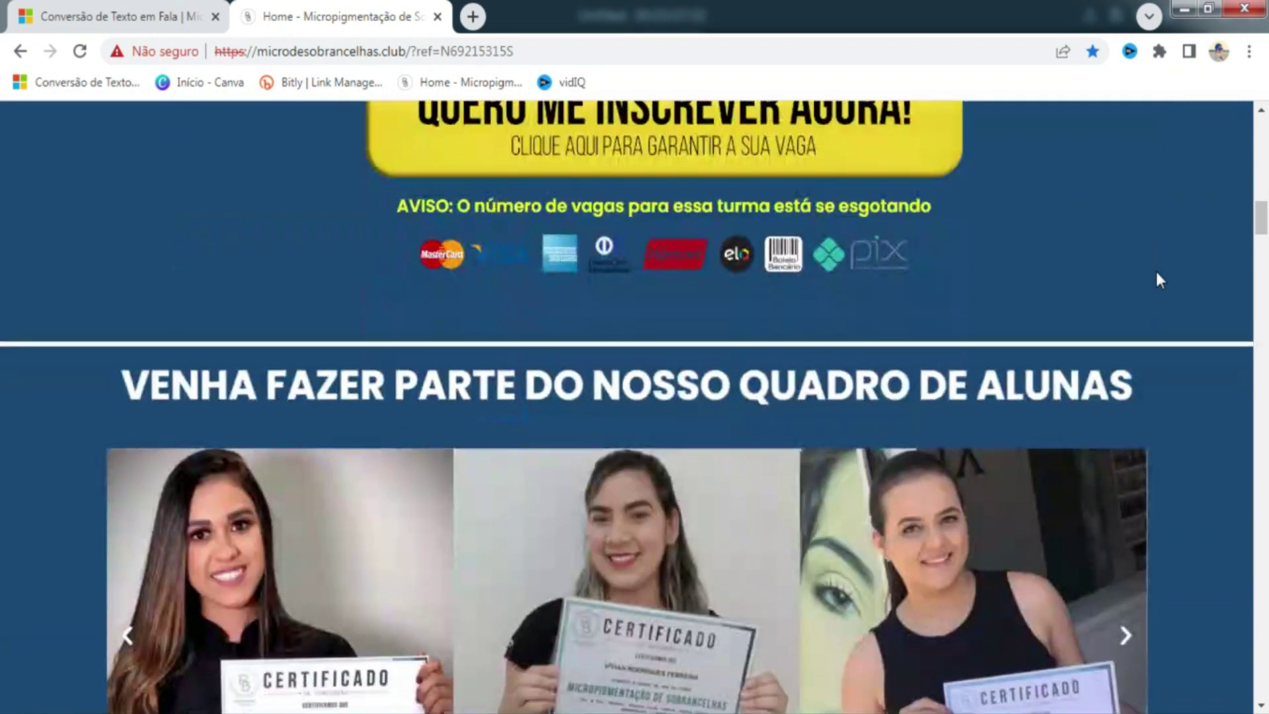
scroll(1156, 279, "down", 3)
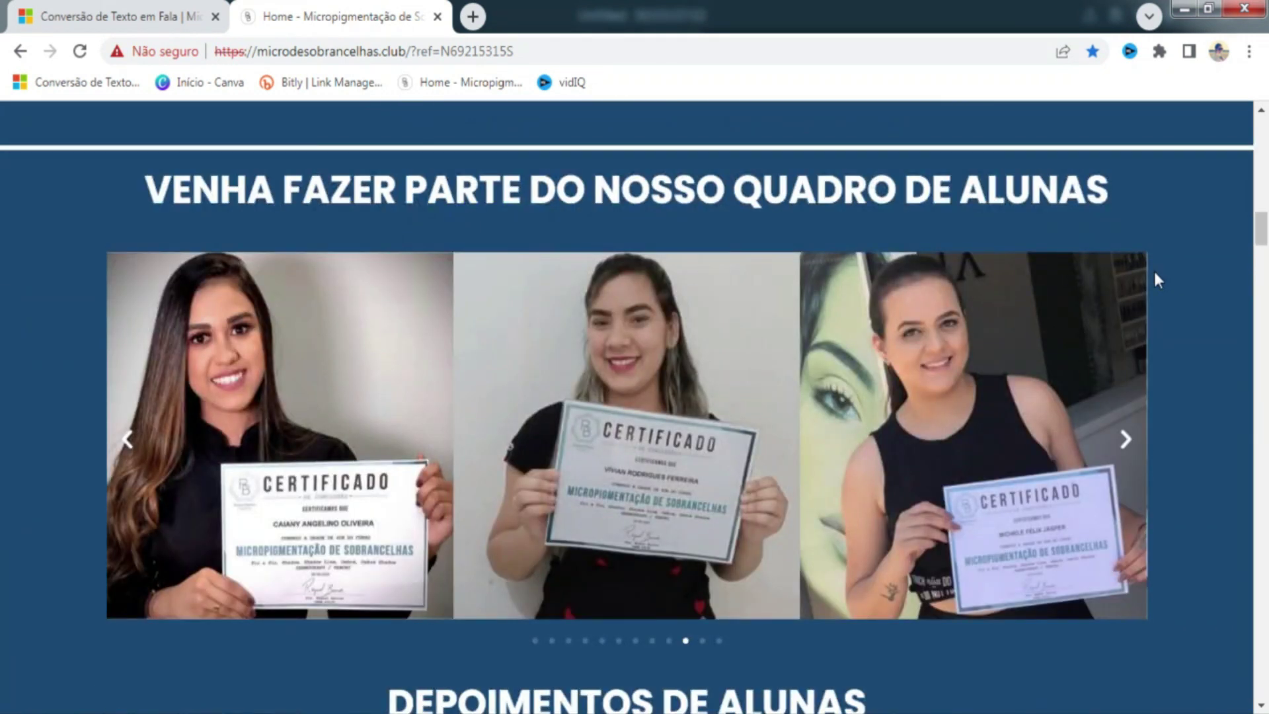
scroll(1155, 277, "down", 6)
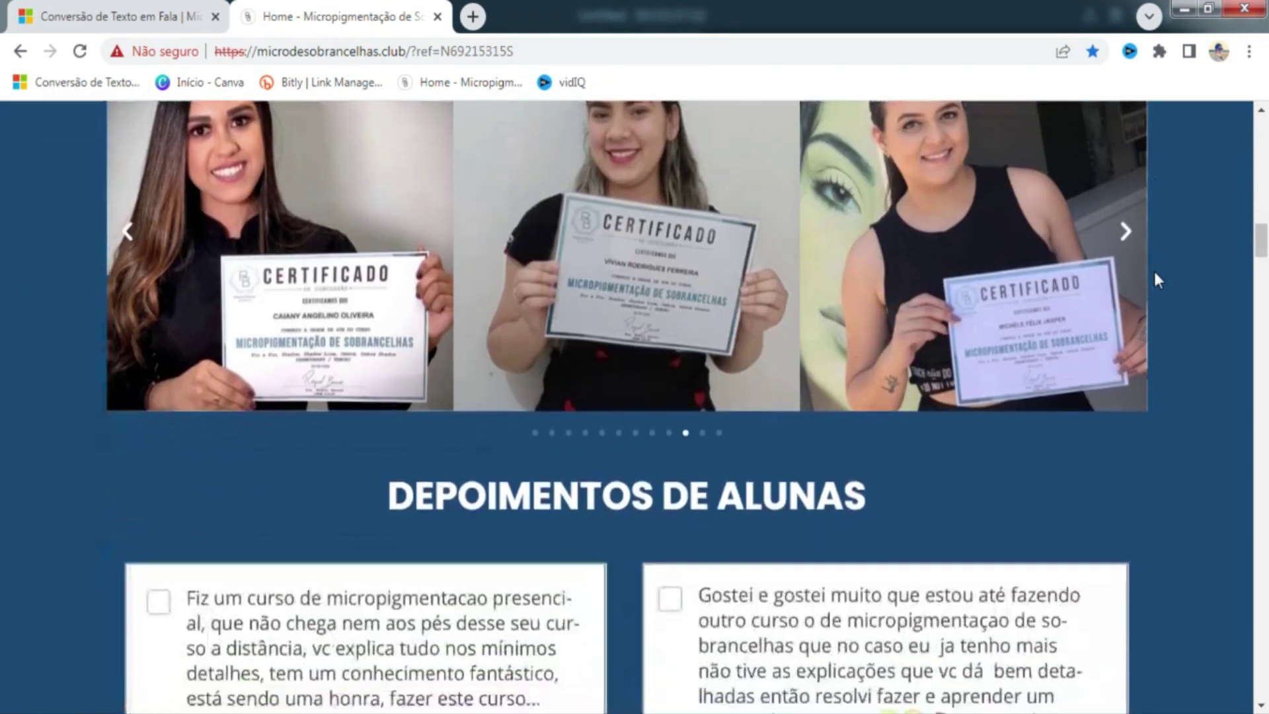
scroll(1155, 281, "down", 6)
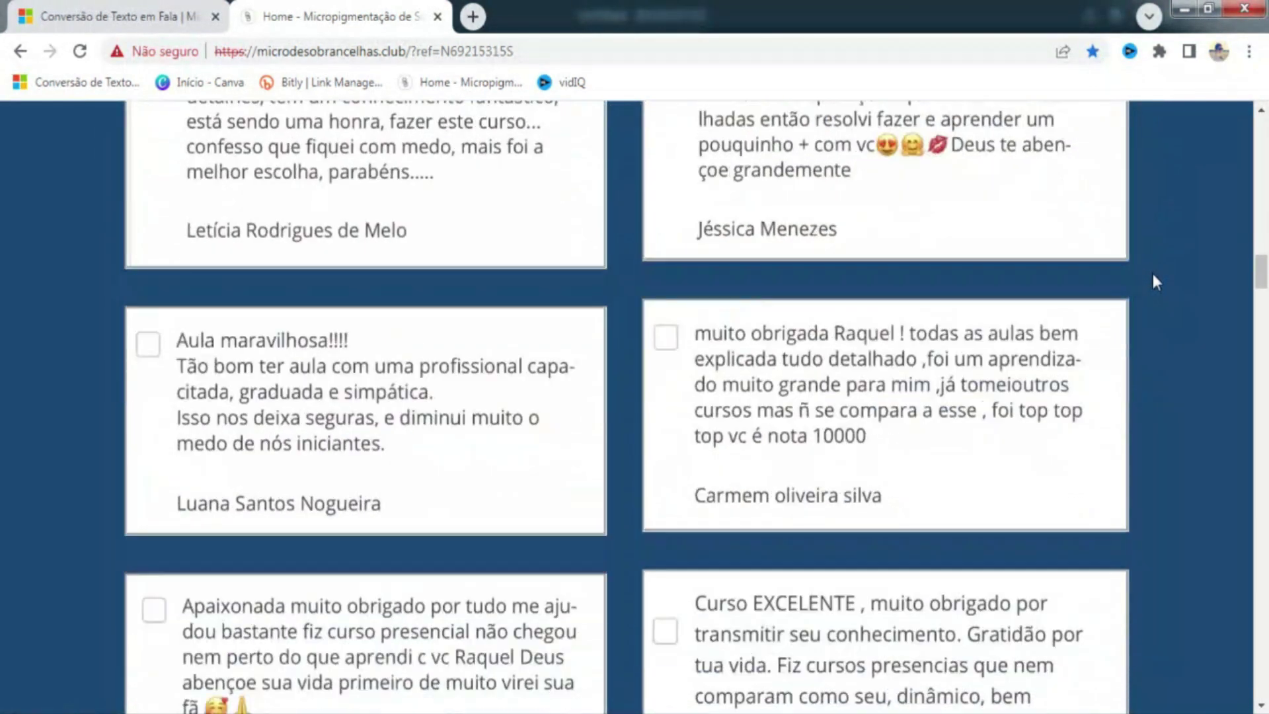
scroll(1156, 282, "down", 7)
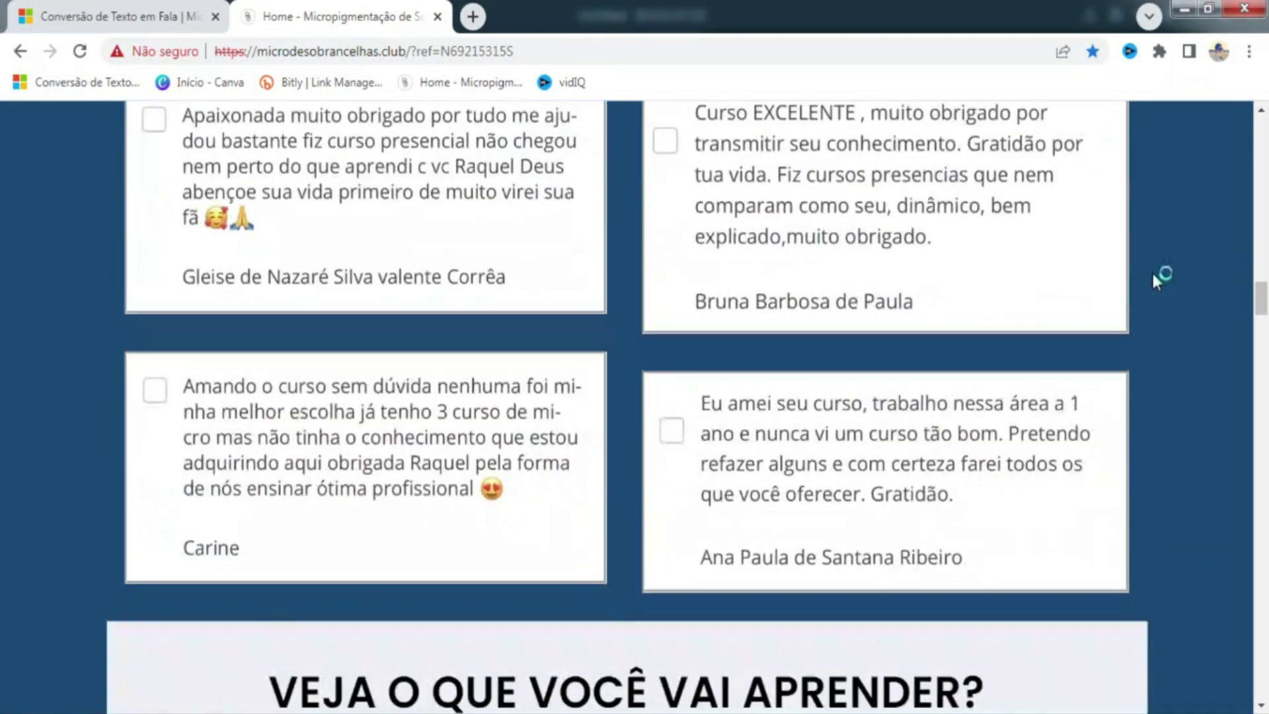
scroll(1150, 283, "down", 6)
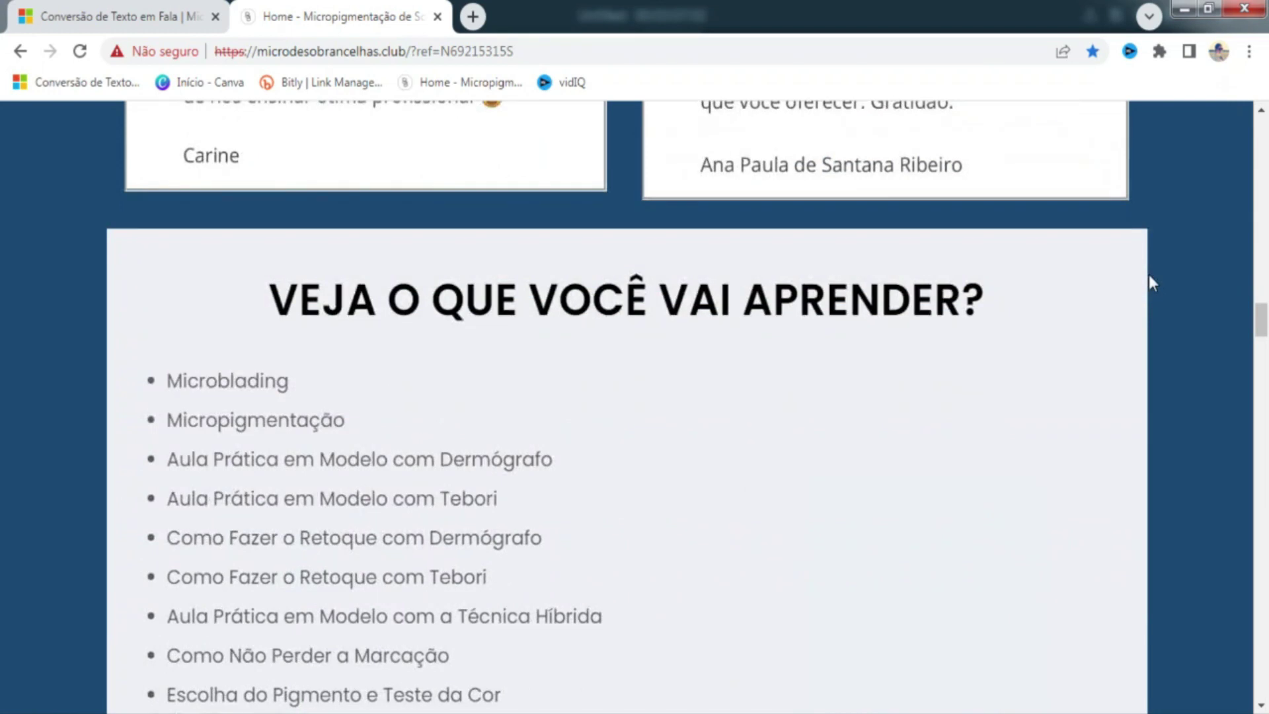
scroll(1150, 283, "down", 2)
left_click_drag(1263, 330, 1264, 681)
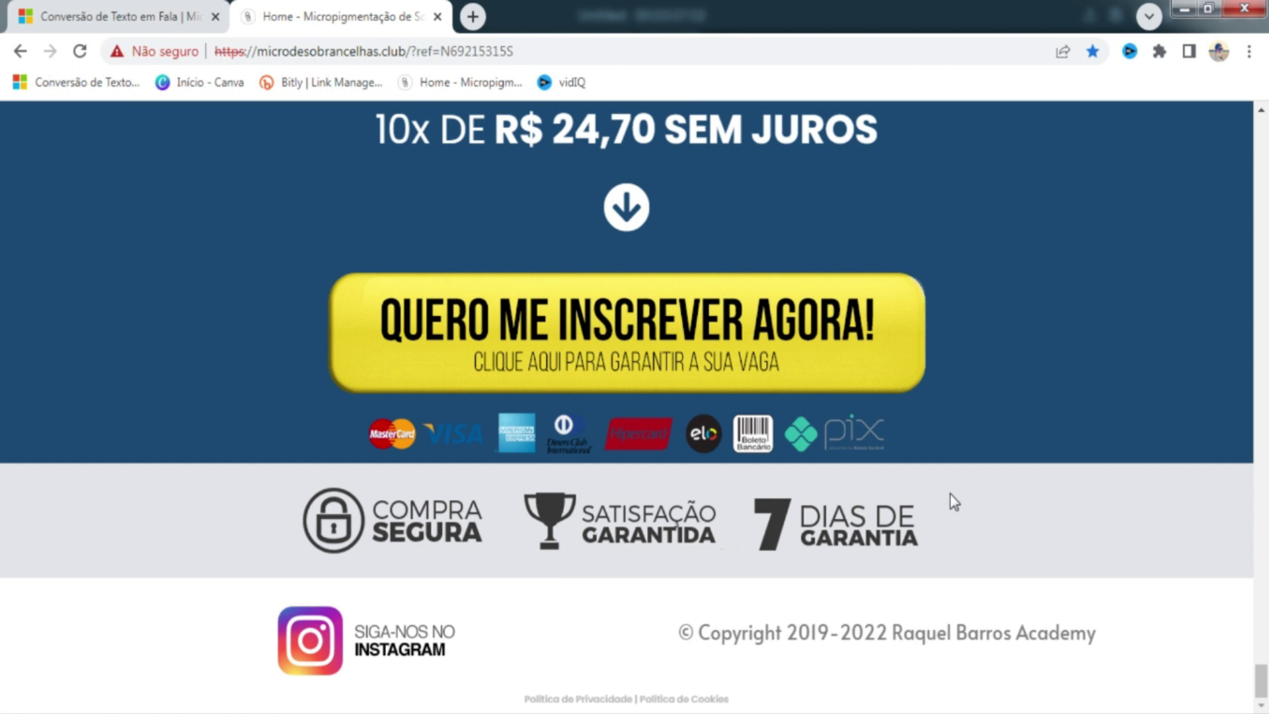
scroll(957, 493, "up", 2)
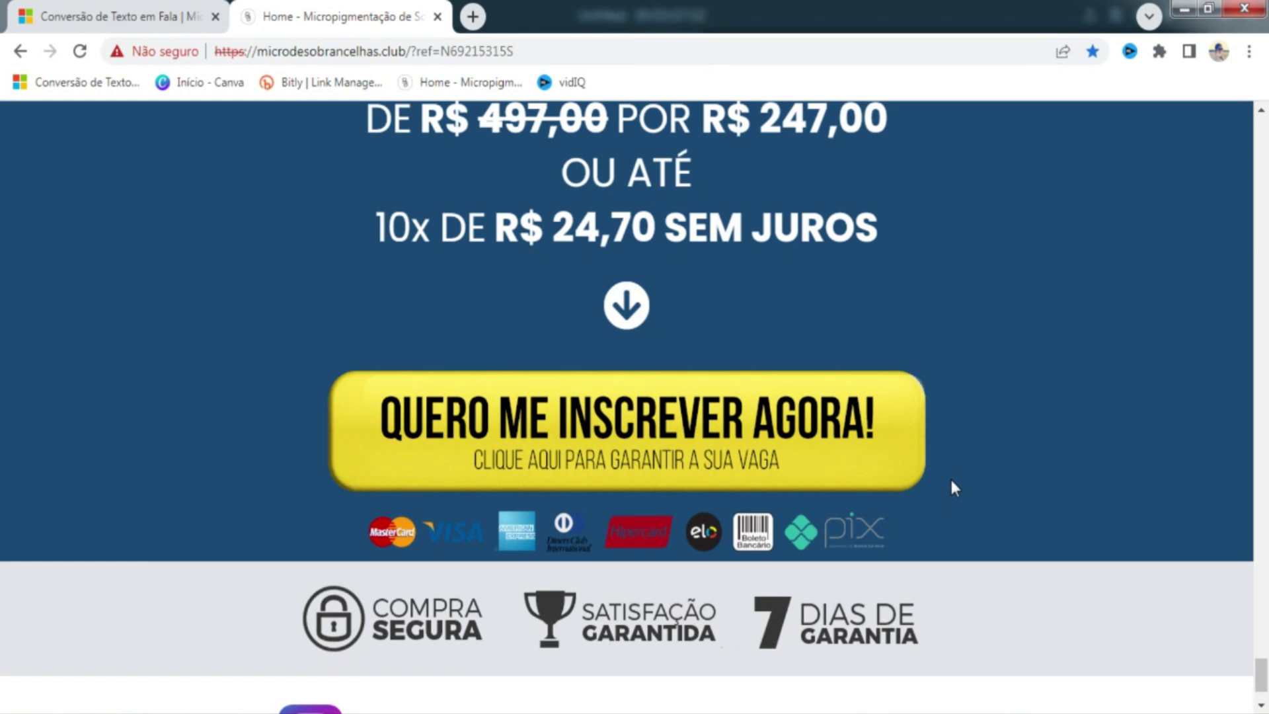
left_click(706, 443)
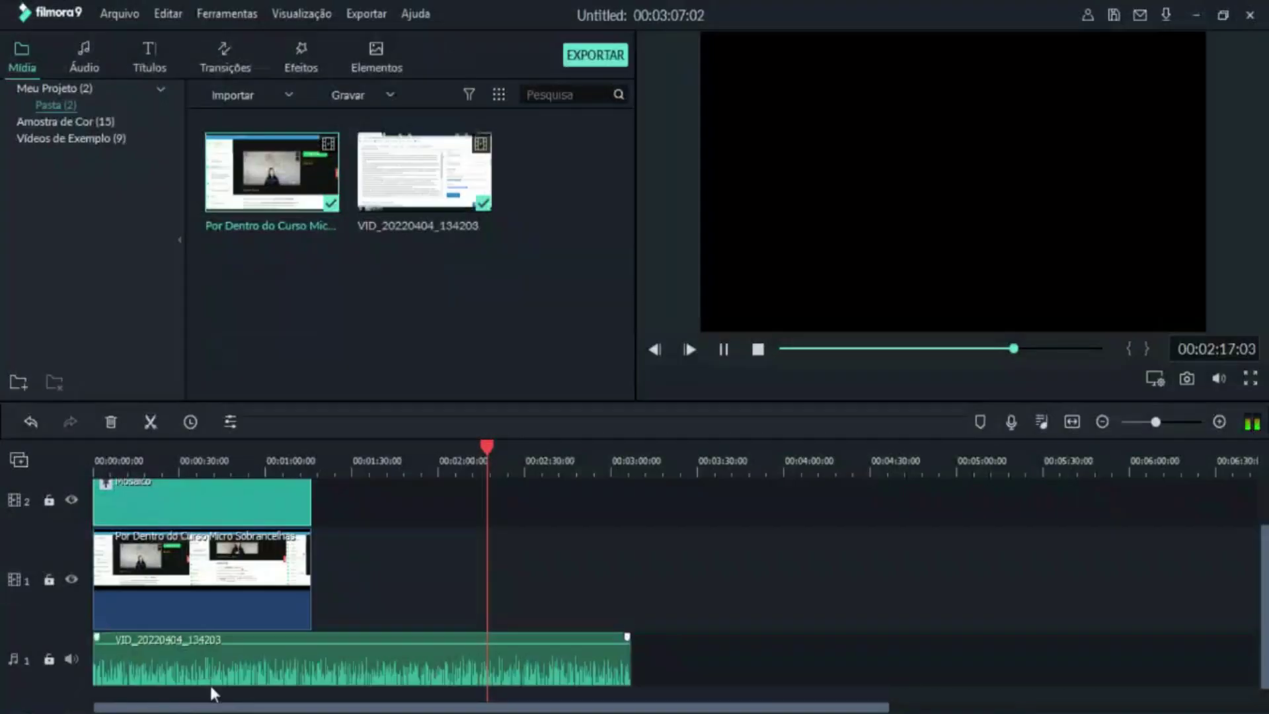
Step: Pause the narration and replay the part around 00:02:10, setting the playhead back to about 00:02:08 for the checkout segment
left_click(725, 342)
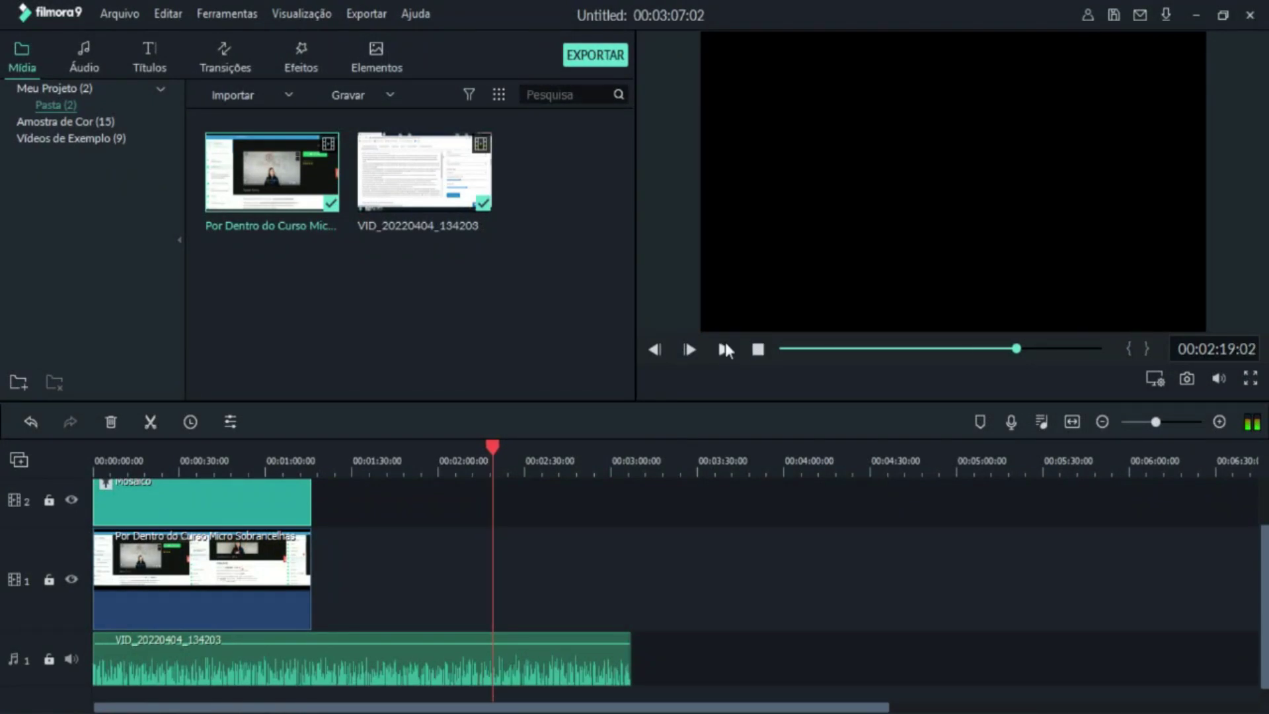
left_click_drag(490, 446, 477, 454)
key("space")
key("space")
key("space")
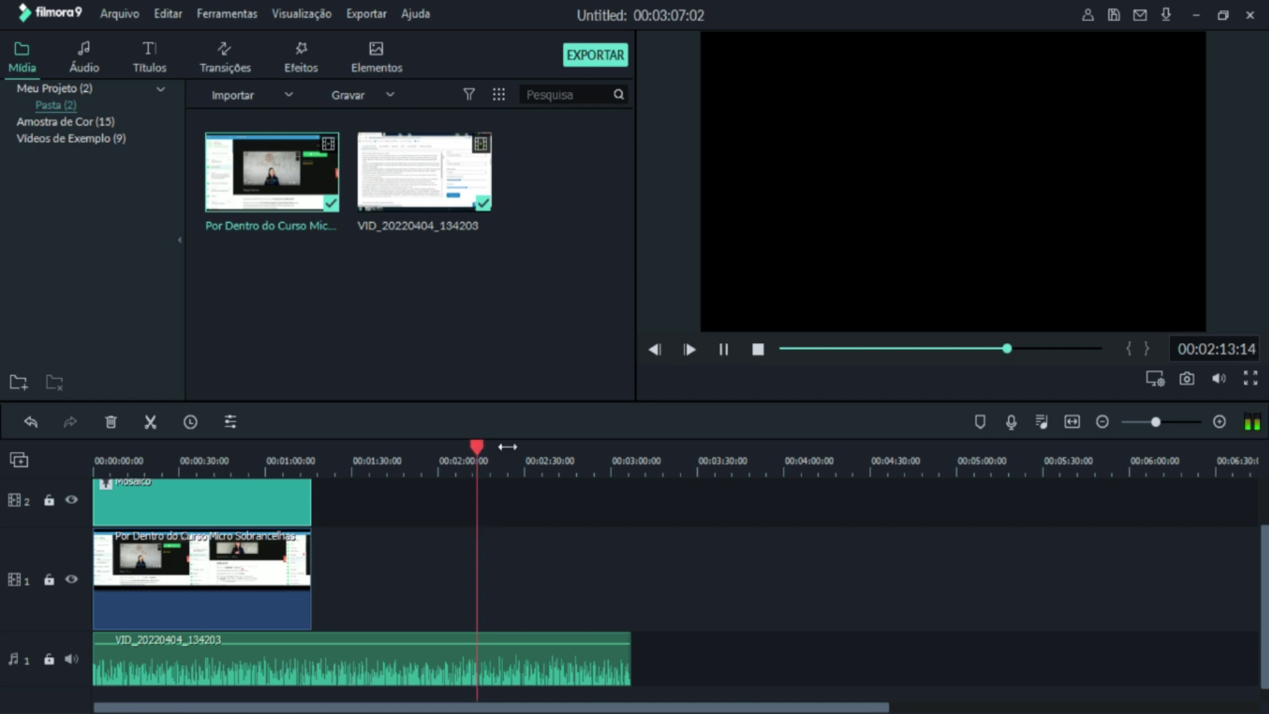
scroll(542, 445, "up", 2)
key("space")
left_click_drag(481, 447, 456, 463)
key("space")
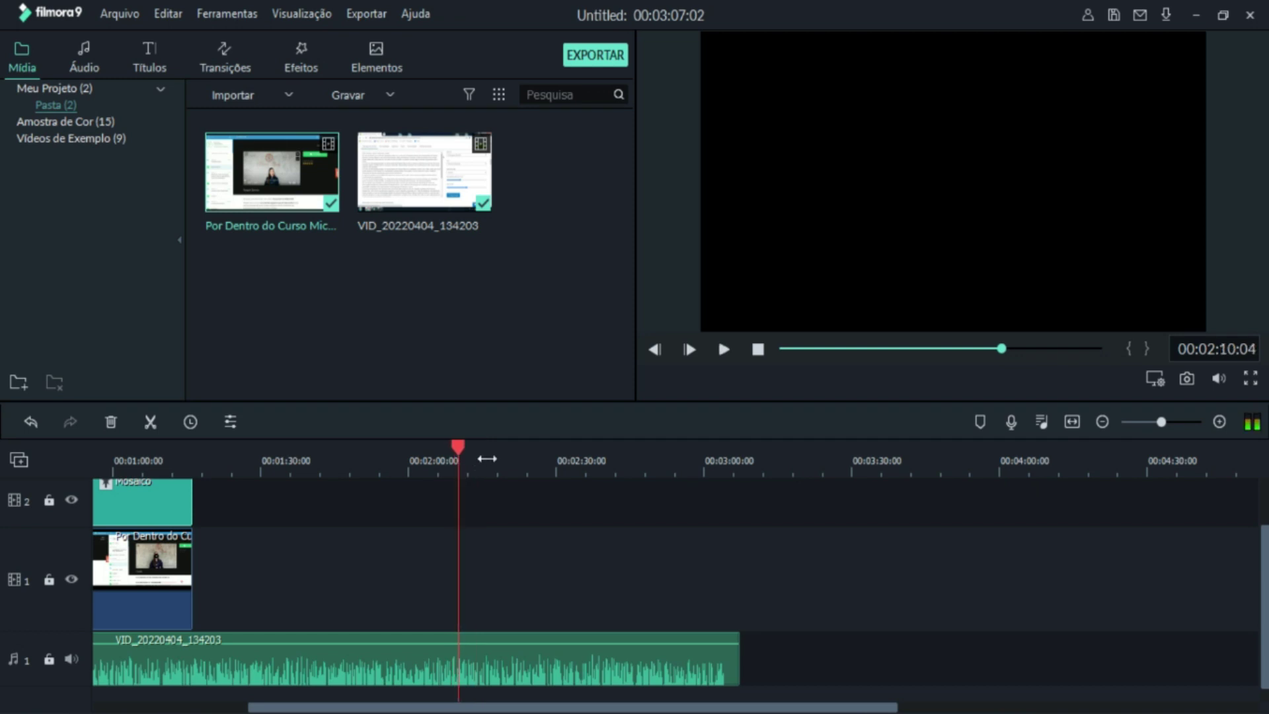
scroll(530, 459, "up", 1)
key("space")
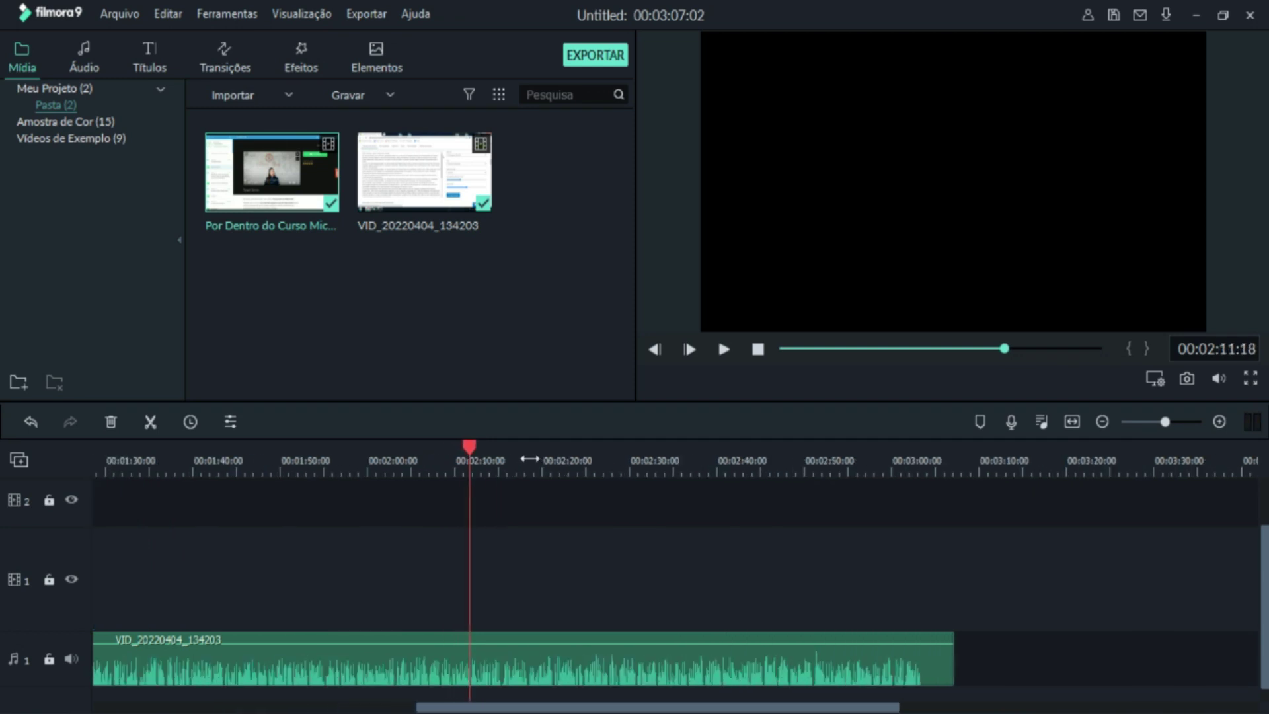
left_click_drag(469, 449, 434, 475)
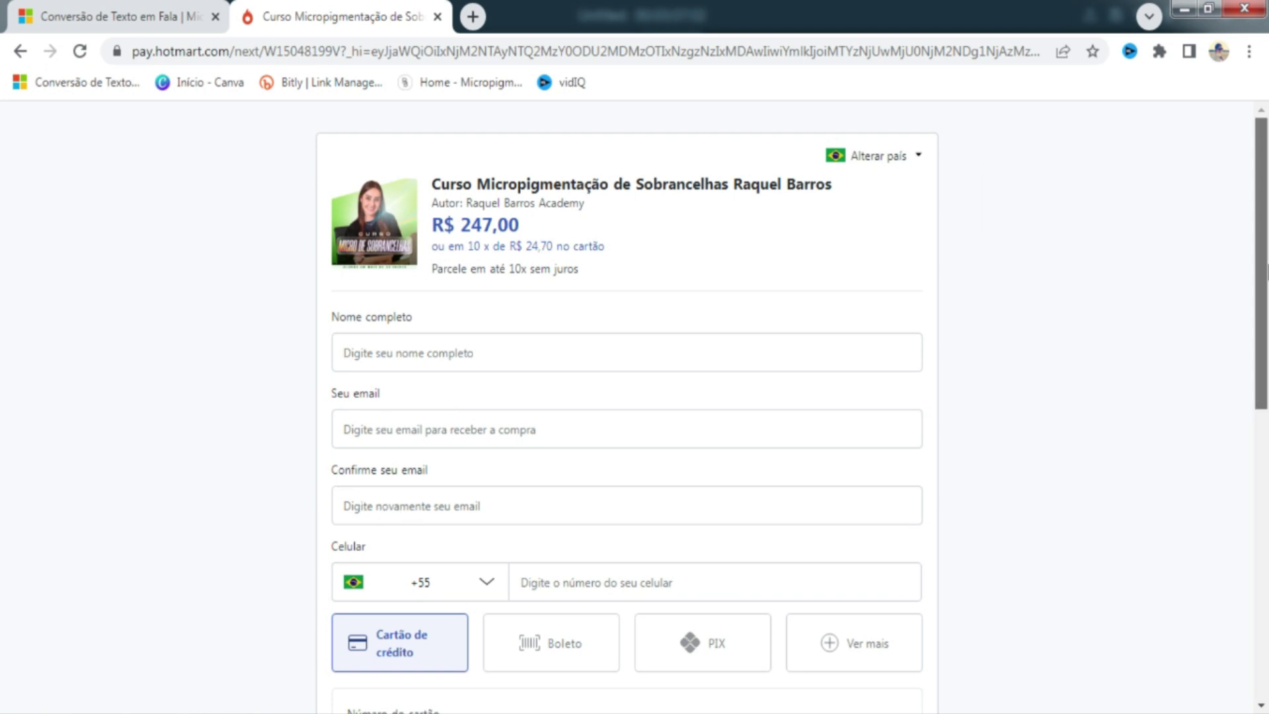
Step: Show the checkout form in the recording, set the installments to 10 x de R$ 24,70, and return to the payment methods
scroll(1264, 325, "down", 2)
left_click_drag(1264, 325, 1266, 482)
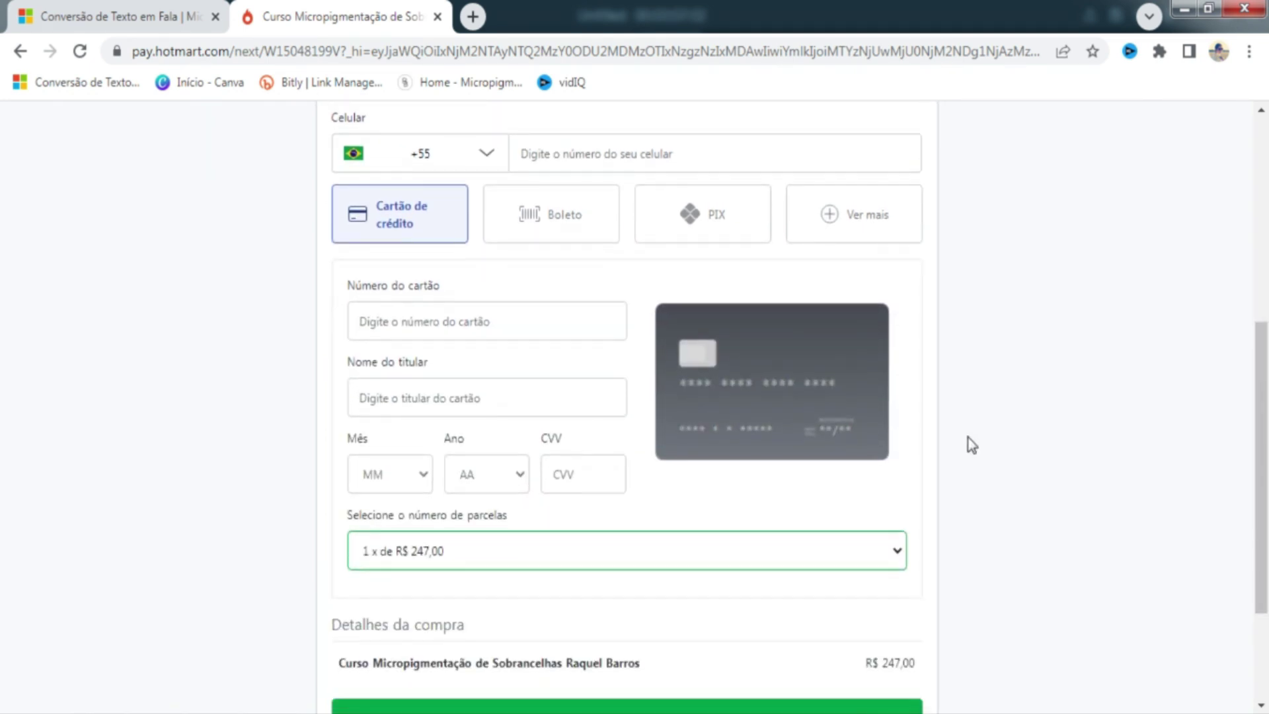
left_click(895, 567)
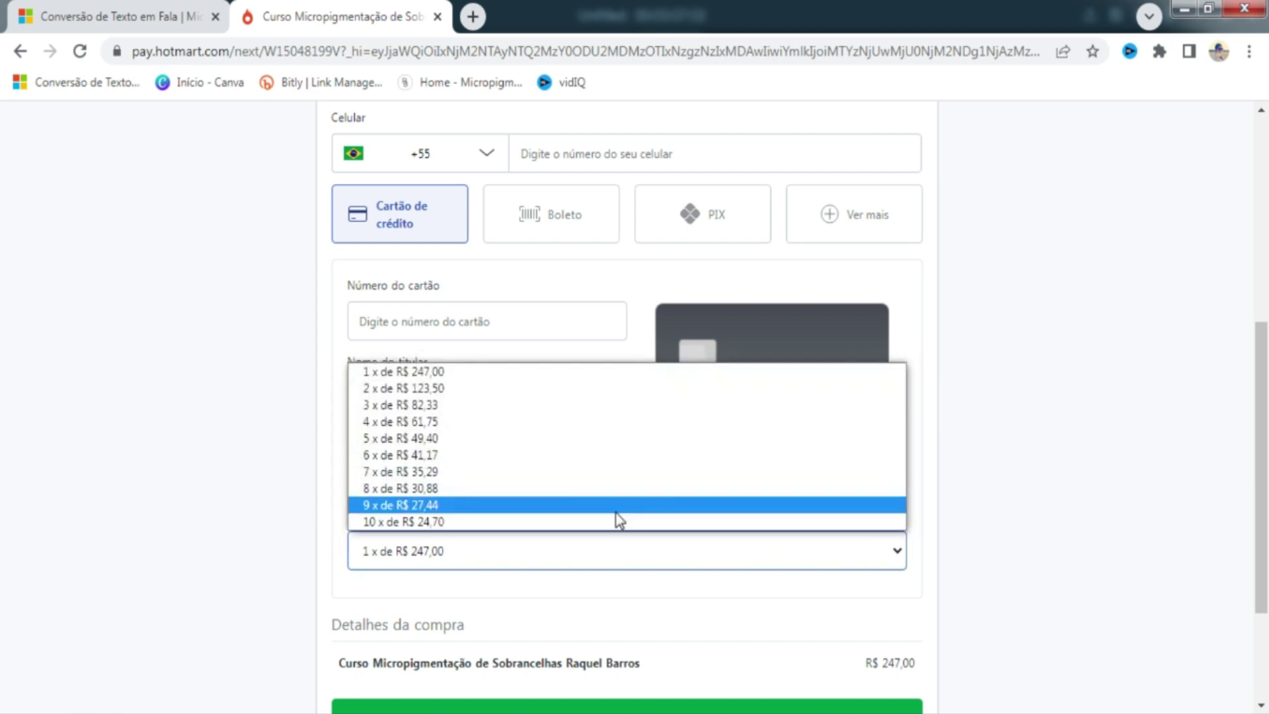
left_click(591, 522)
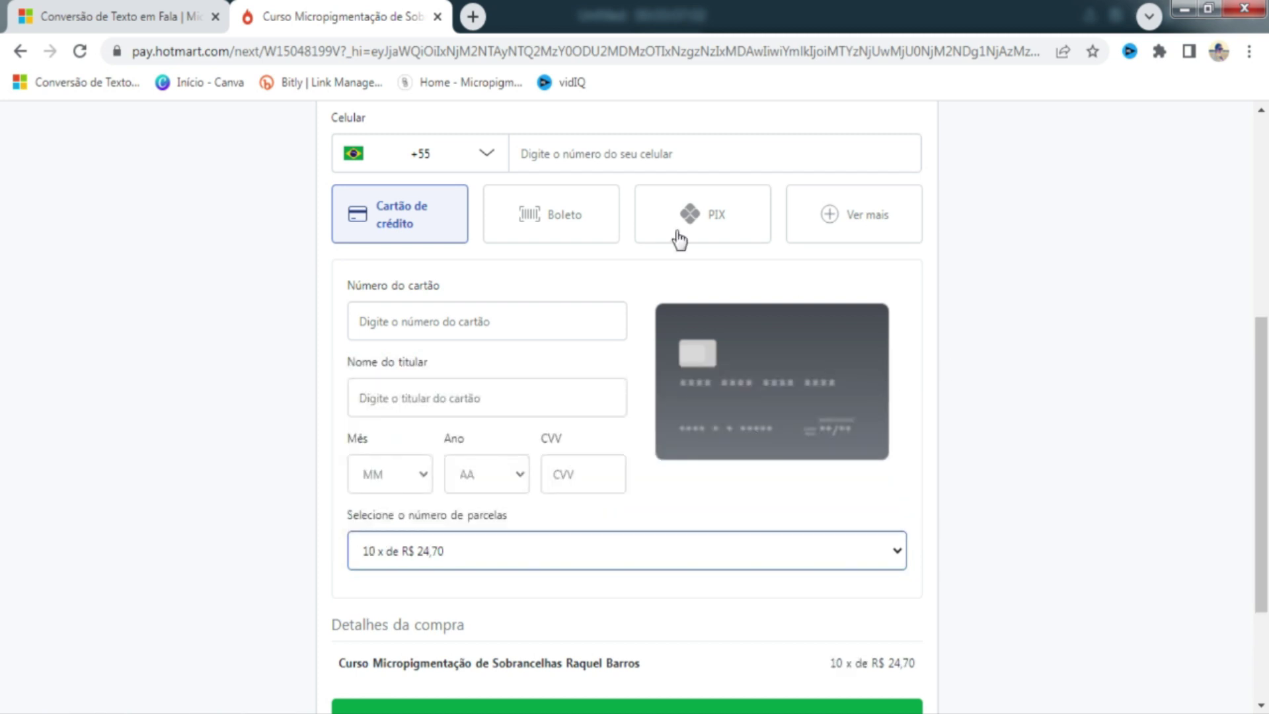
left_click_drag(1267, 506, 1267, 369)
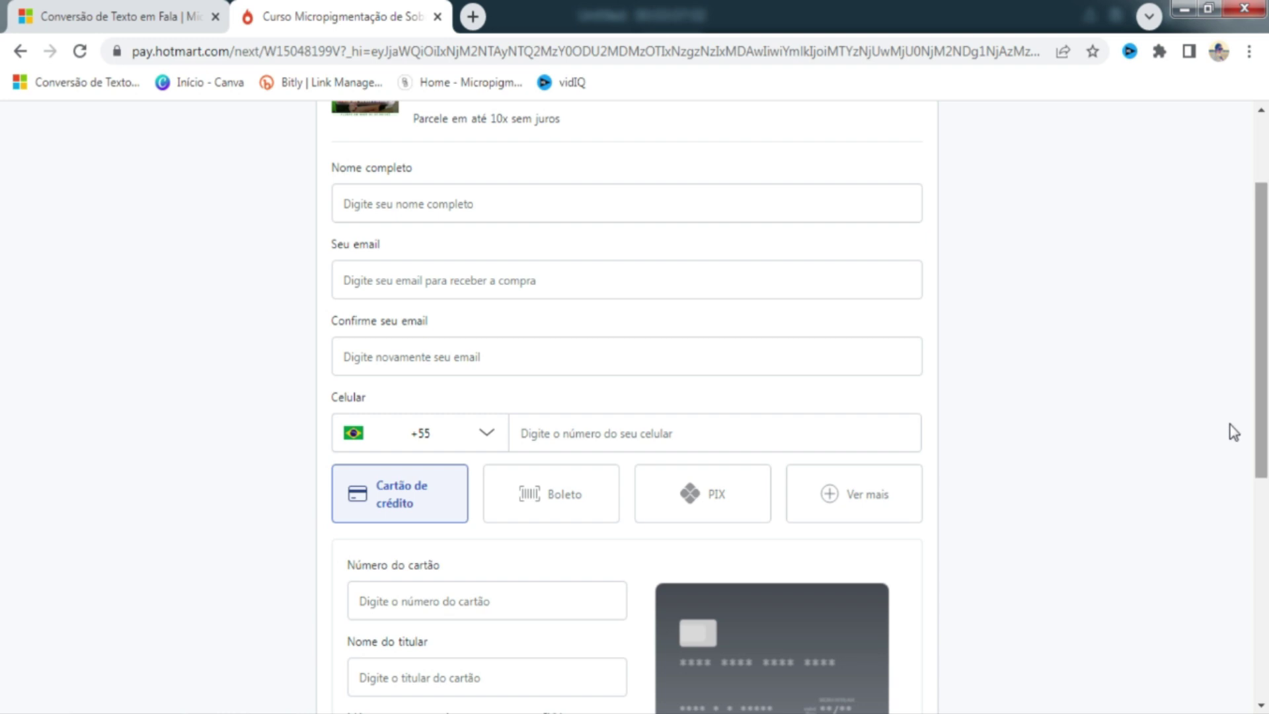
Step: Try to go back to the previous page, return to the top of the checkout, and stop the screen recording
left_click(22, 51)
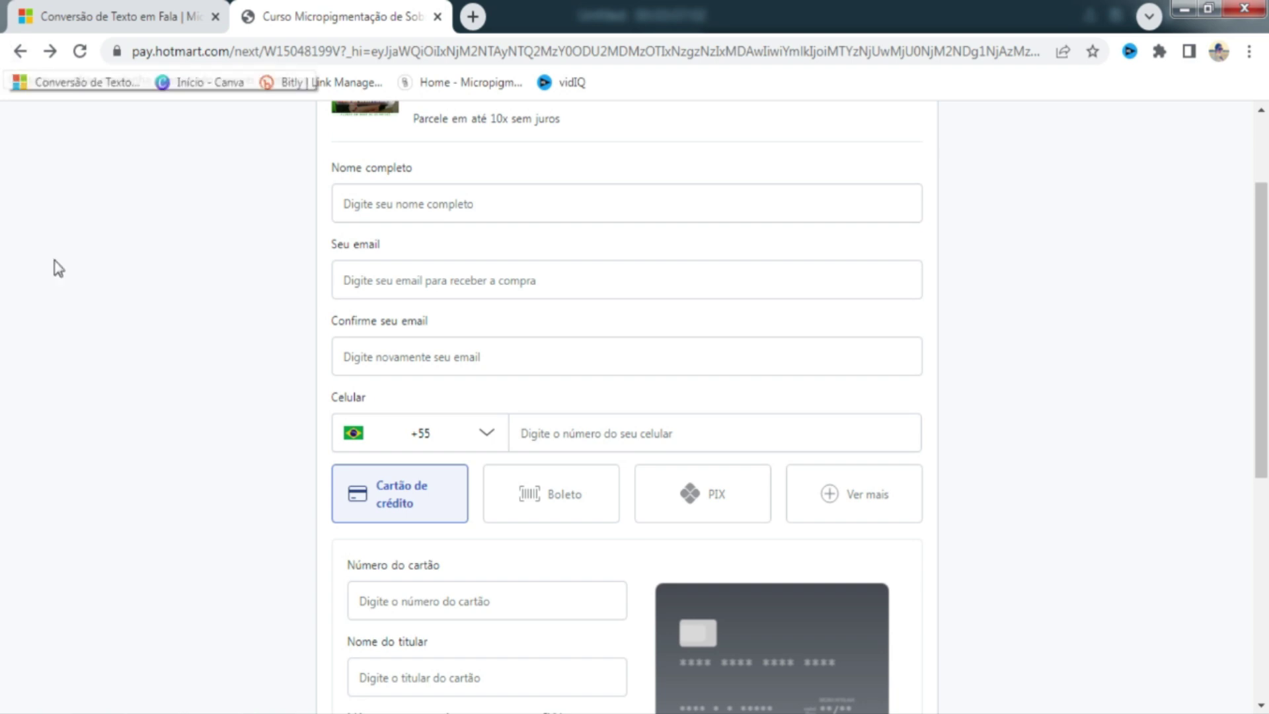
scroll(148, 300, "up", 2)
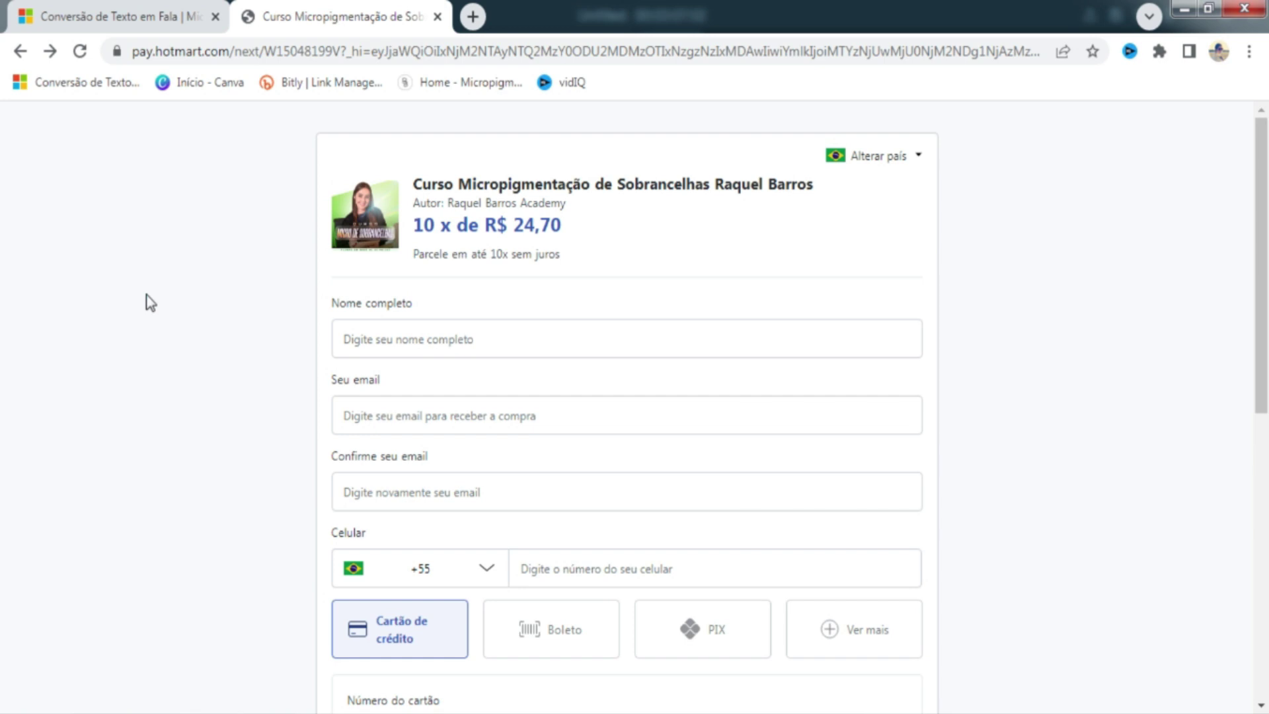
key("F10")
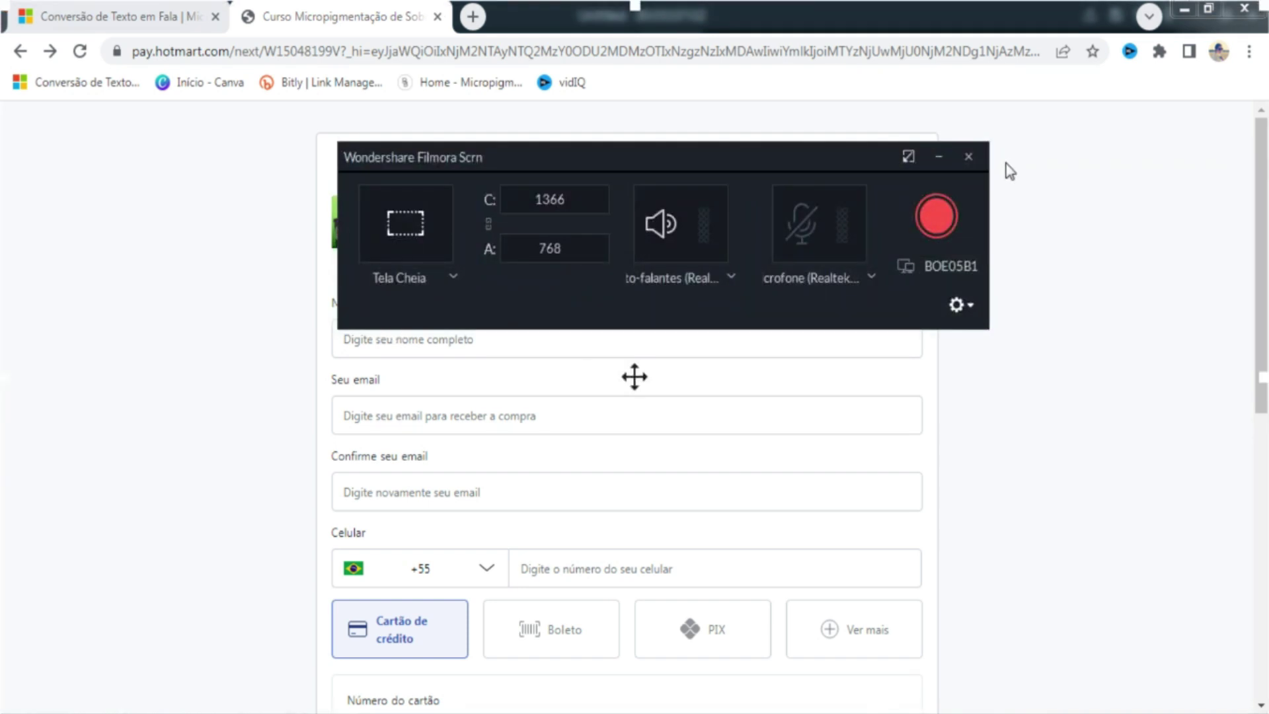
Step: Close the screen recorder and add VID_20220404_134920 to video track 1 directly after the course clip
left_click(968, 156)
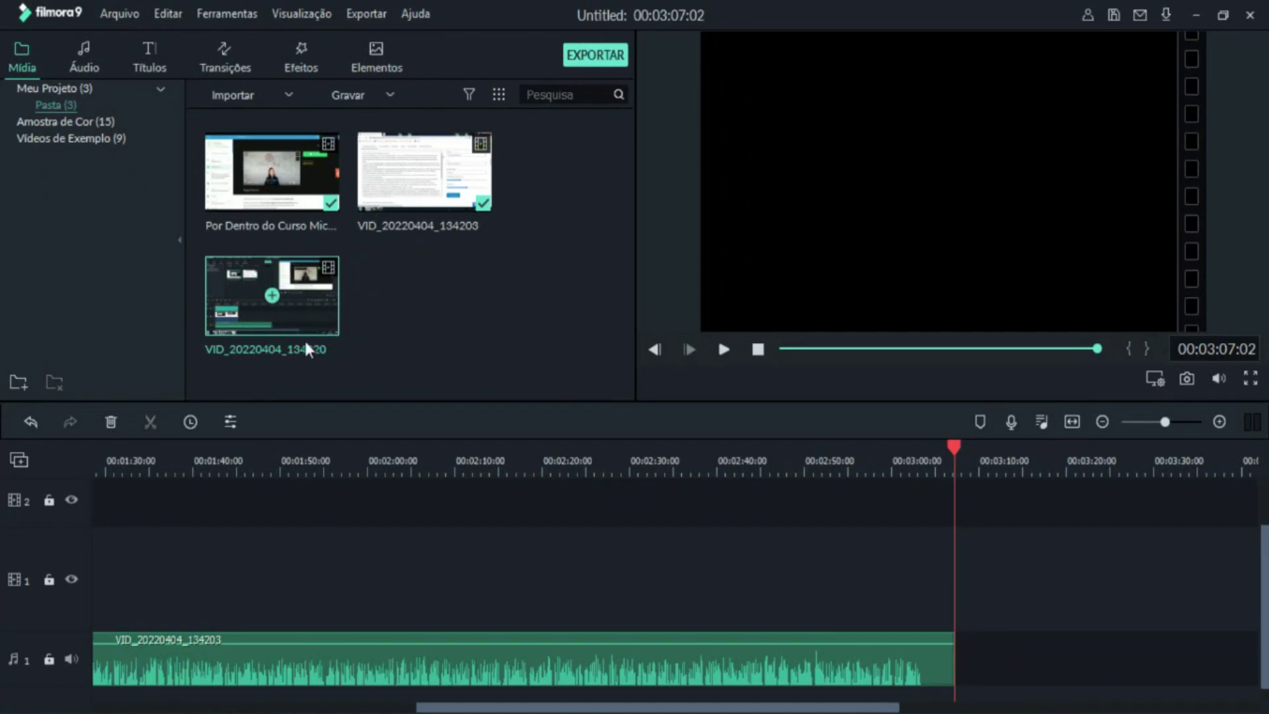
left_click_drag(780, 711, 618, 711)
left_click_drag(272, 295, 375, 557)
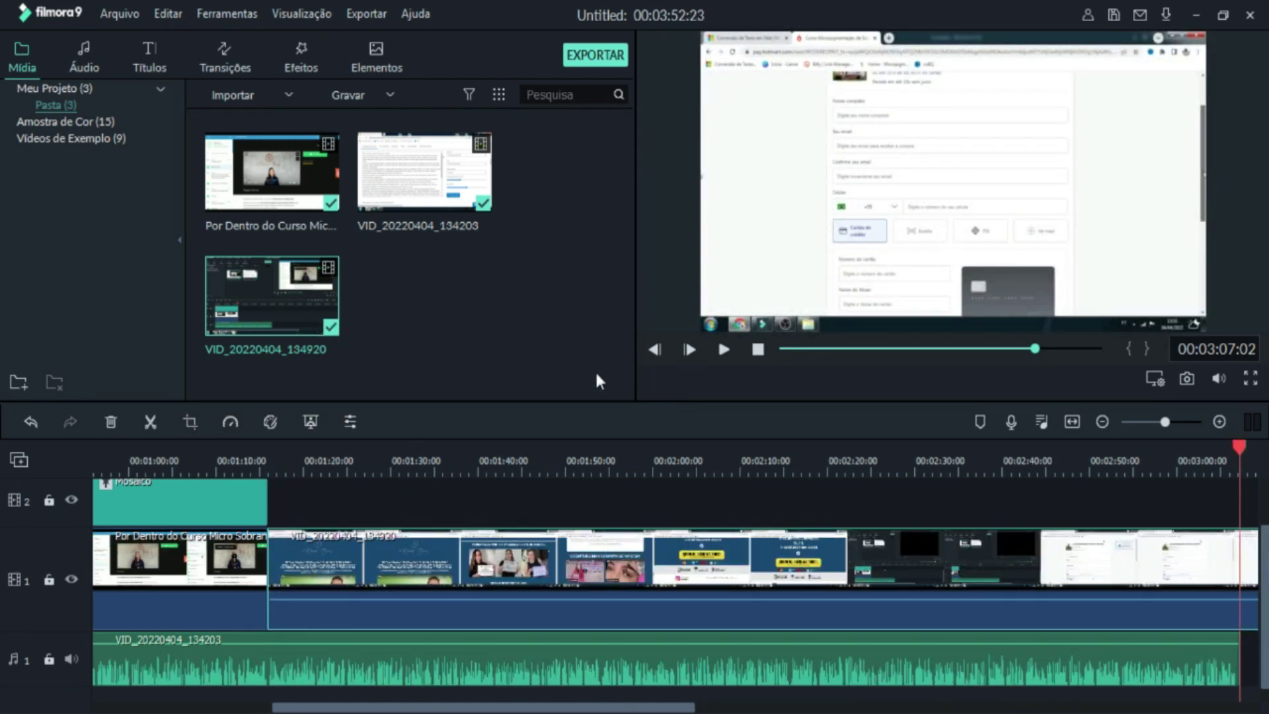
Step: Lower the new recording's audio to the minimum and stretch its frame downward past the preview edge to hide the taskbar
left_click_drag(739, 596, 746, 628)
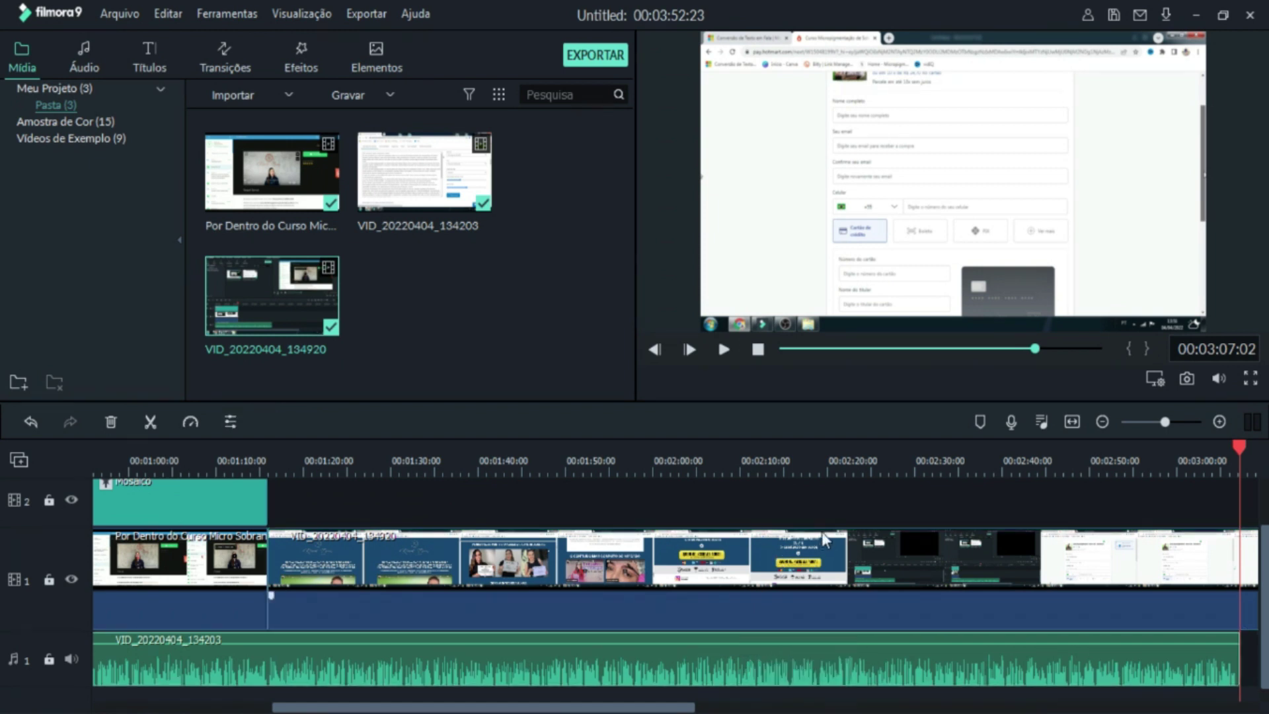
double_click(794, 581)
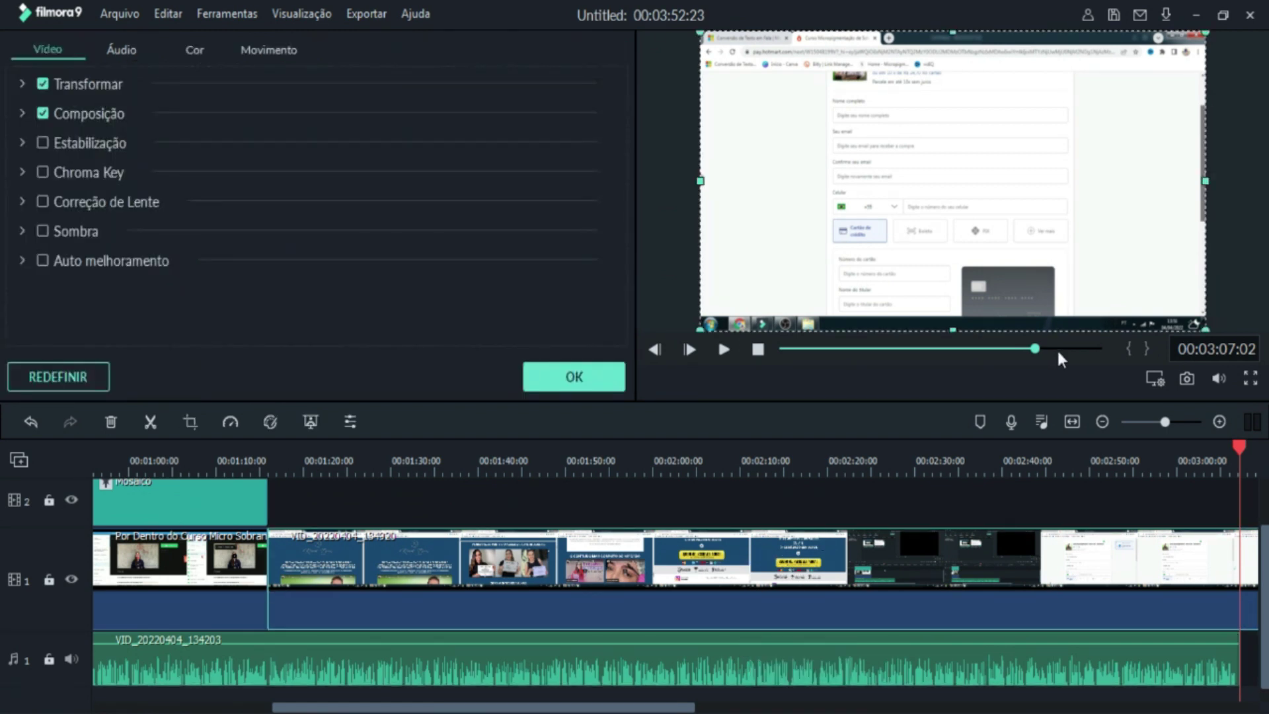
left_click_drag(952, 330, 962, 346)
Step: Play the timeline from about 00:01:15 to 00:01:27 to check where the sales-page footage begins in the new recording
left_click_drag(1241, 448, 264, 501)
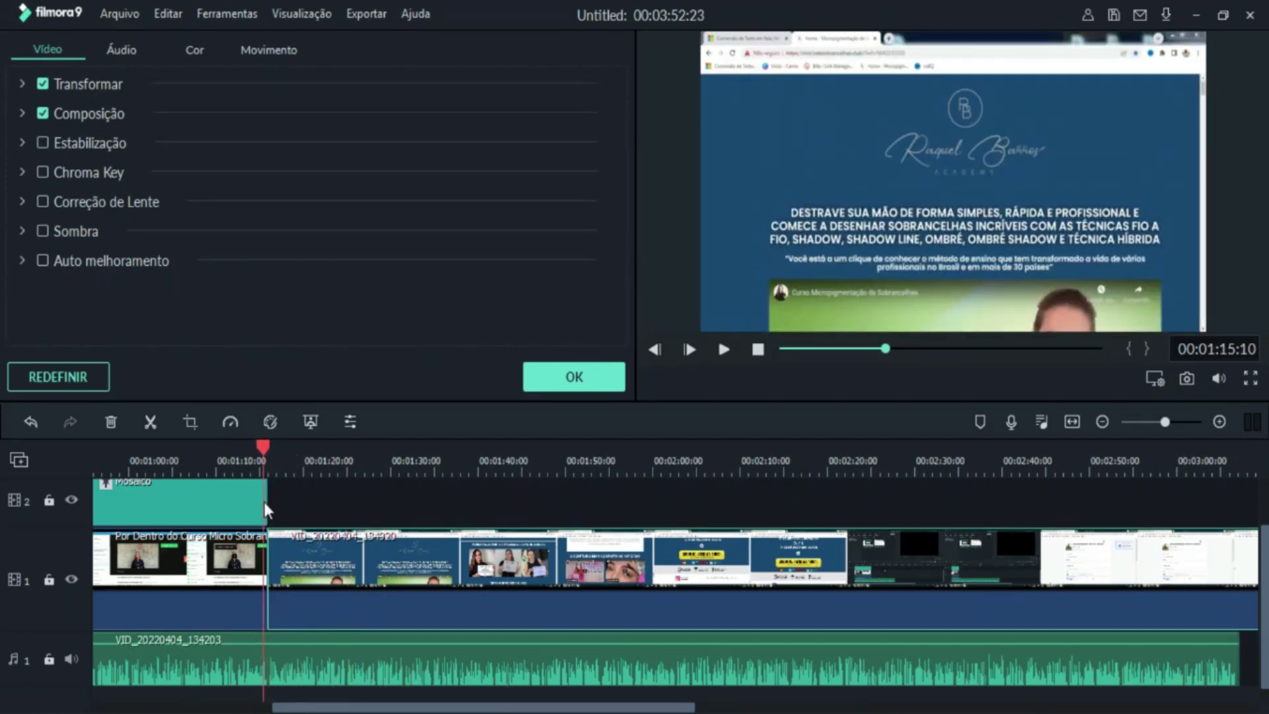
key("space")
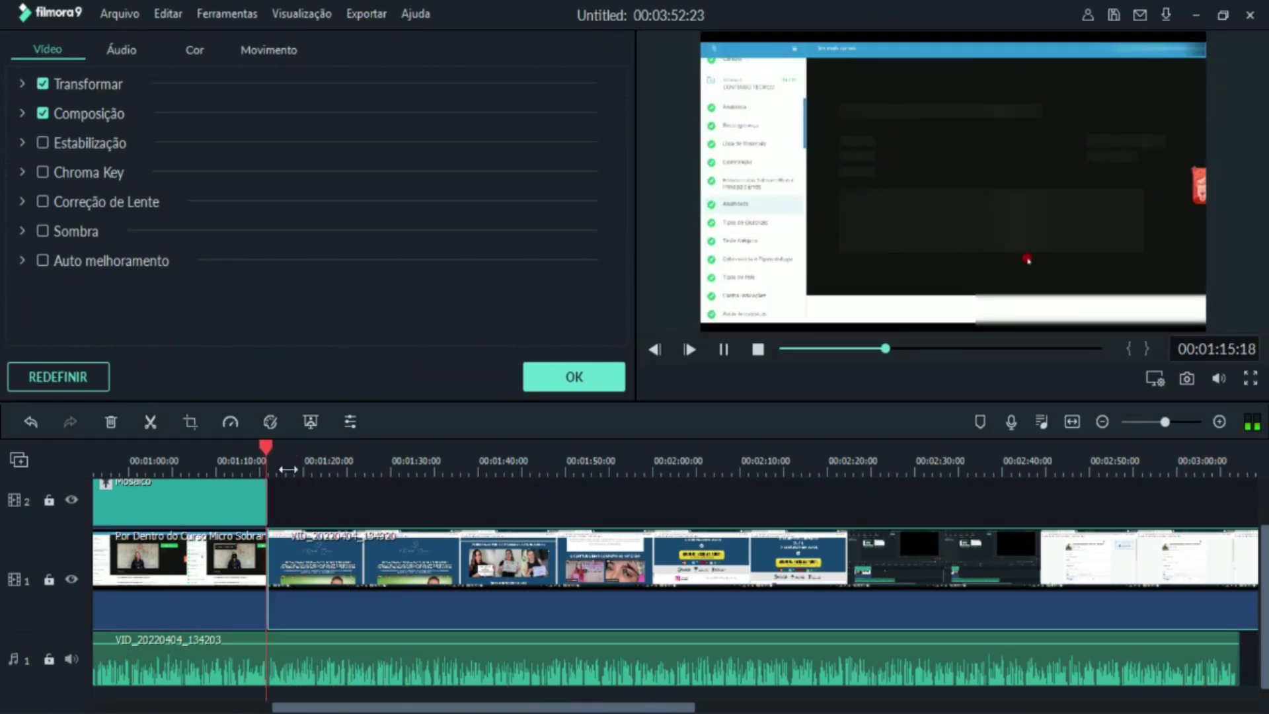
left_click_drag(1077, 460, 591, 467)
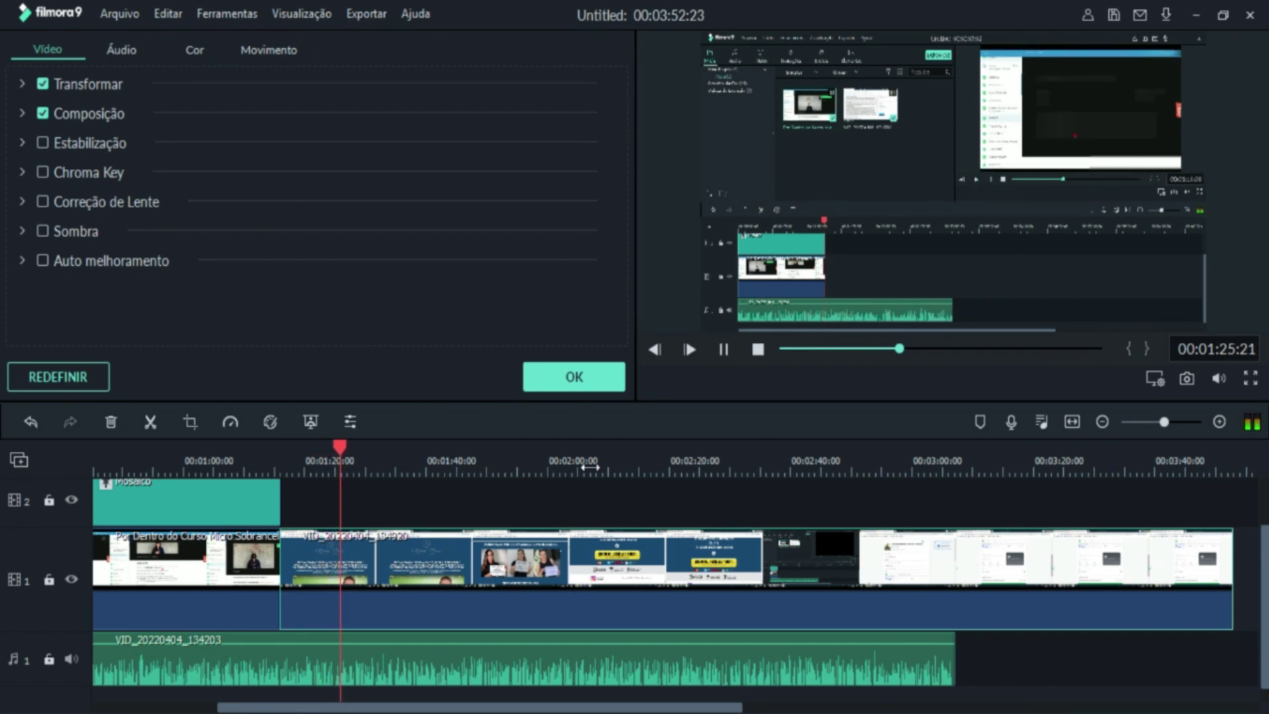
key("space")
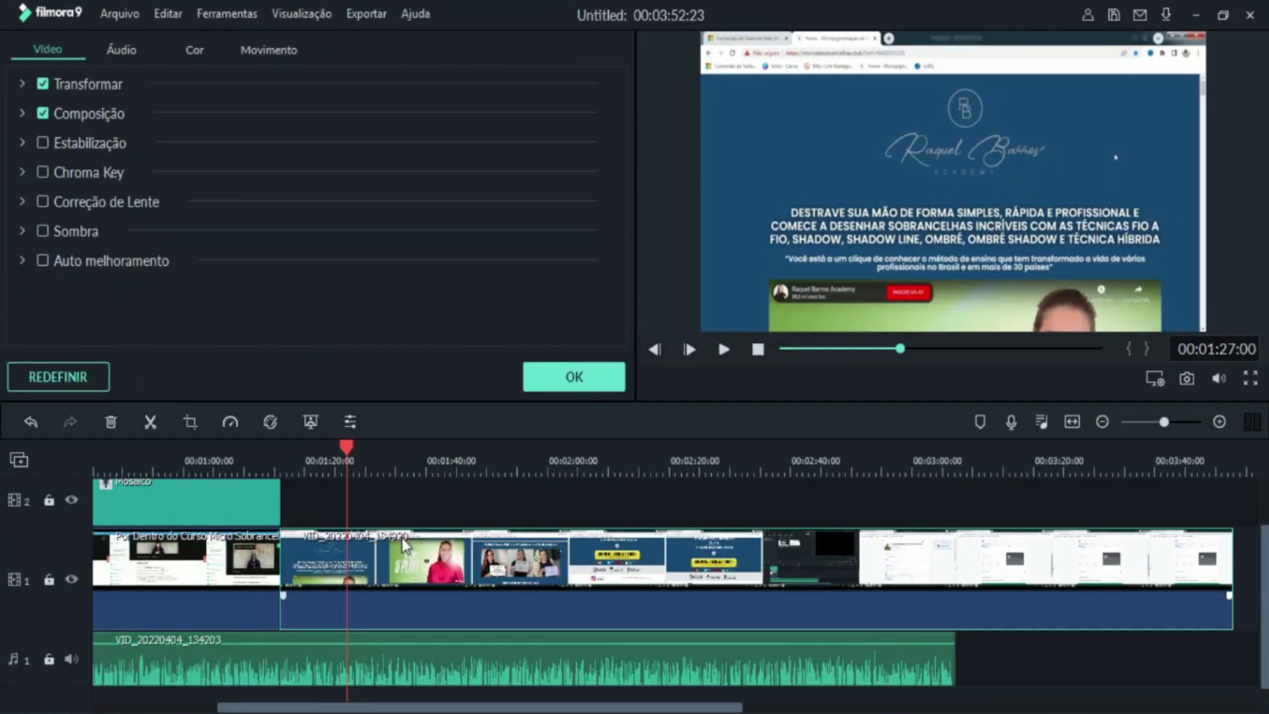
Step: Cut off the opening of VID_20220404_134920 up to about 00:01:27 and move the remaining clip directly against the course clip
left_click(150, 422)
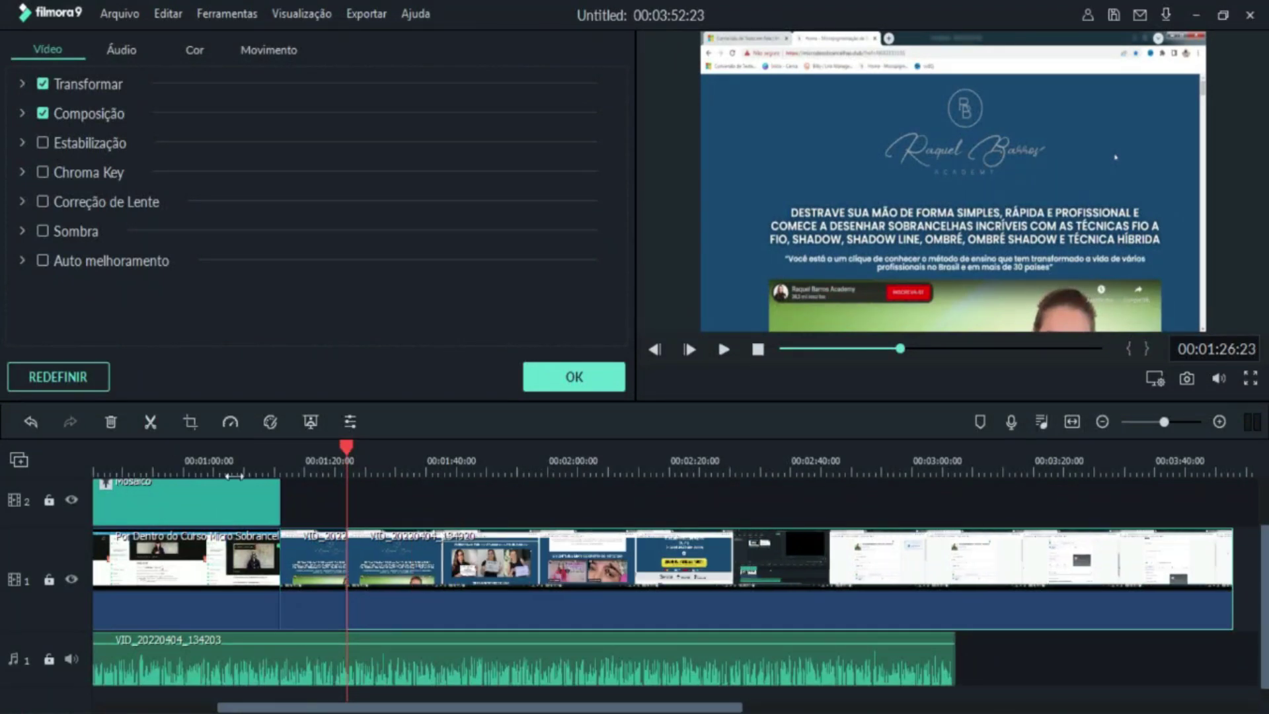
left_click(328, 577)
left_click(109, 422)
left_click_drag(422, 542, 357, 561)
Step: Play the sales-page footage from about 00:01:14 and split the clip at 00:02:08:07, just before the checkout loads
left_click_drag(344, 448, 275, 475)
key("space")
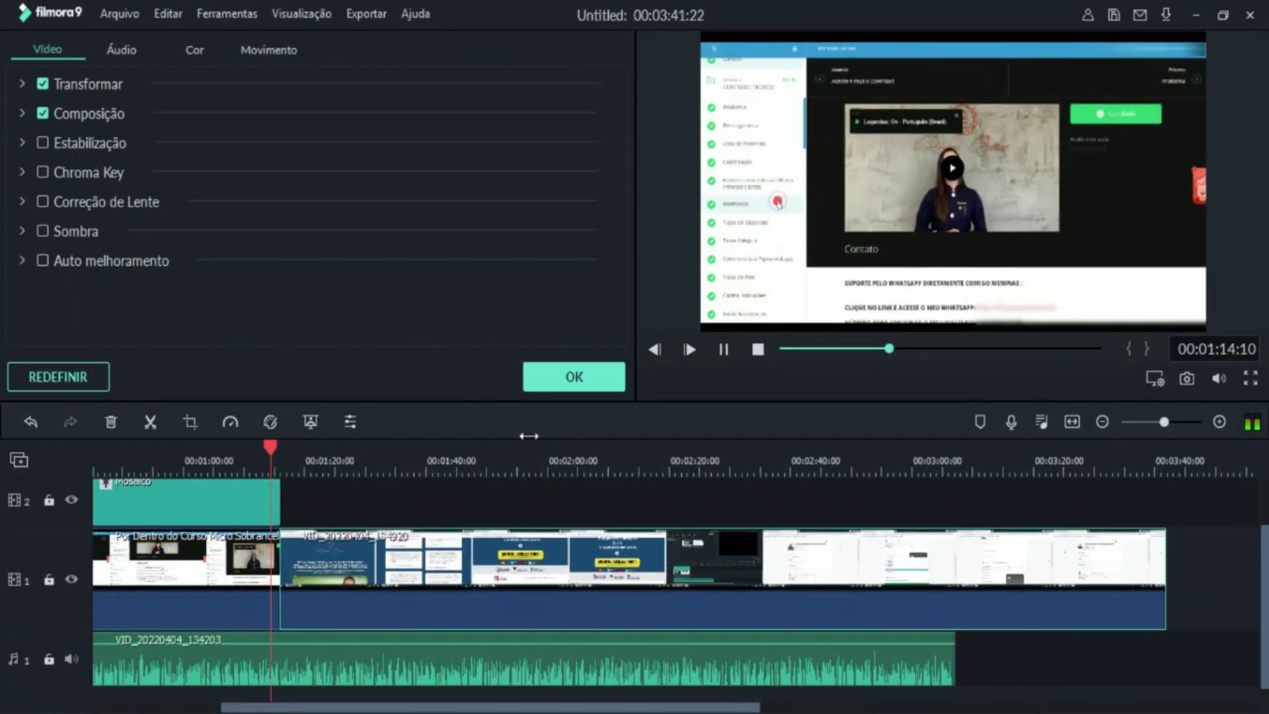
left_click(577, 378)
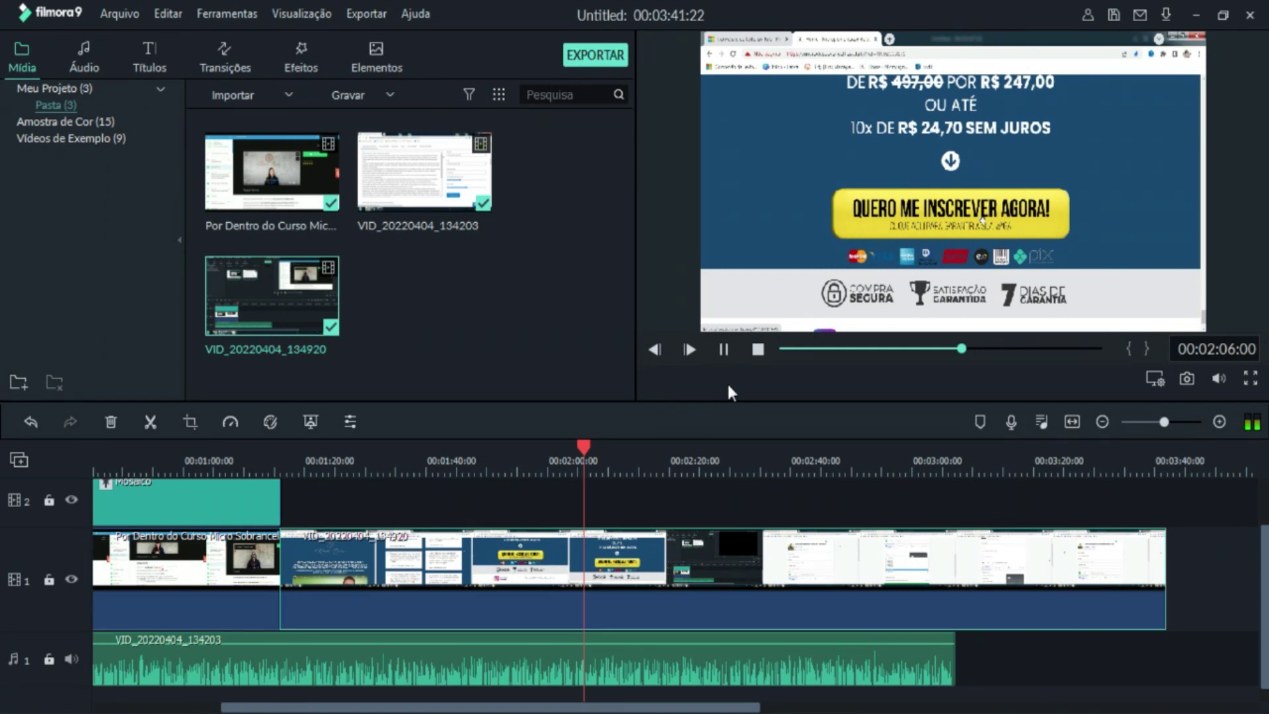
key("space")
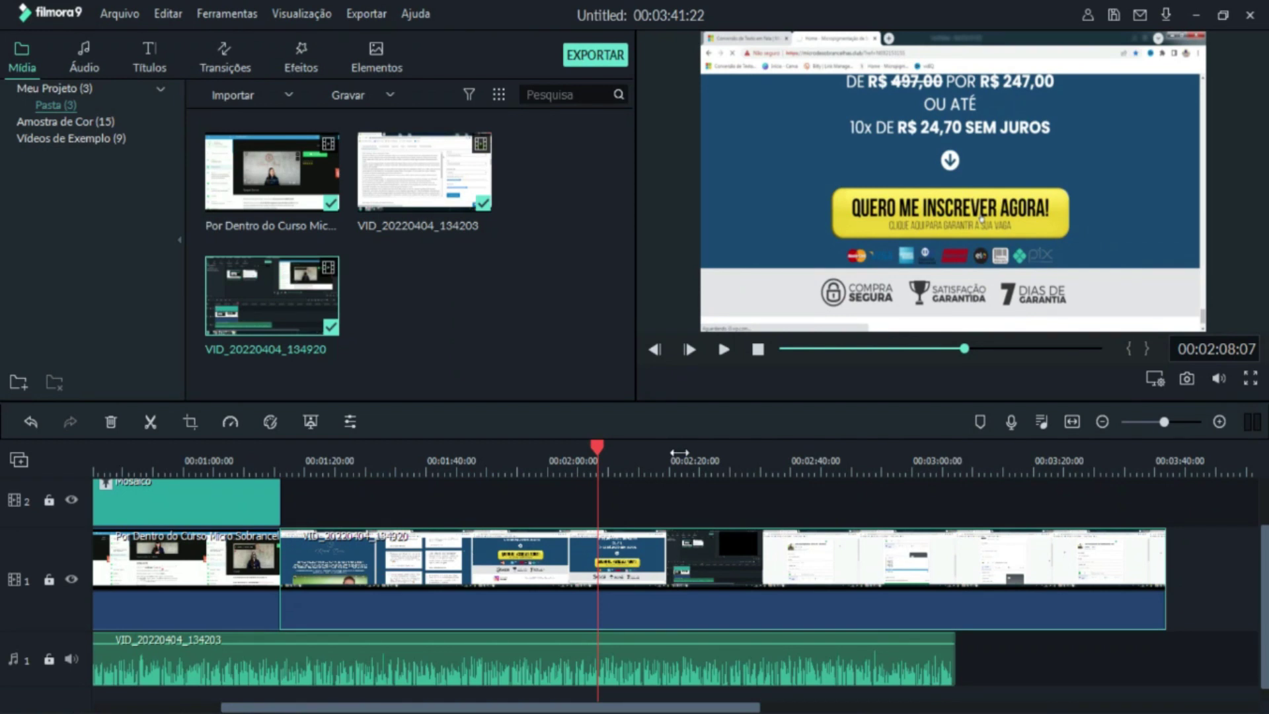
key("ctrl+equal")
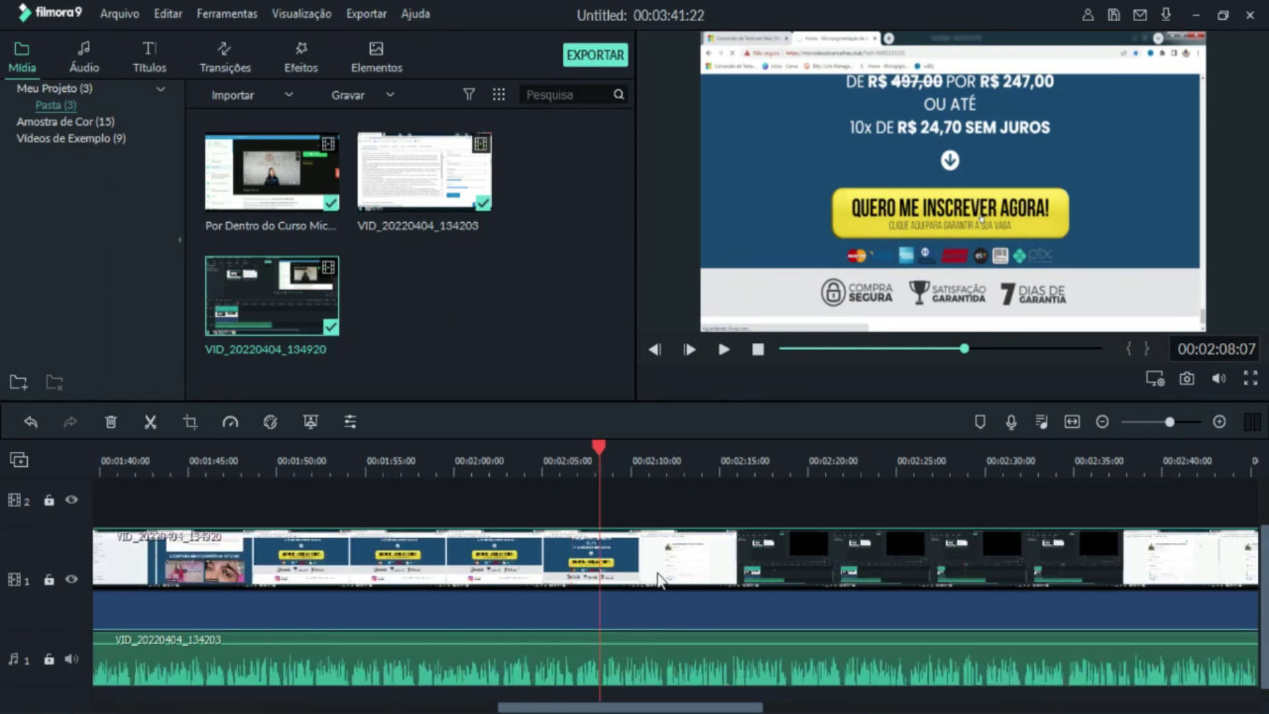
key("ctrl+b")
Step: Split the recording again at 00:02:41:03 on the checkout page and delete the section between the two cuts
left_click(706, 450)
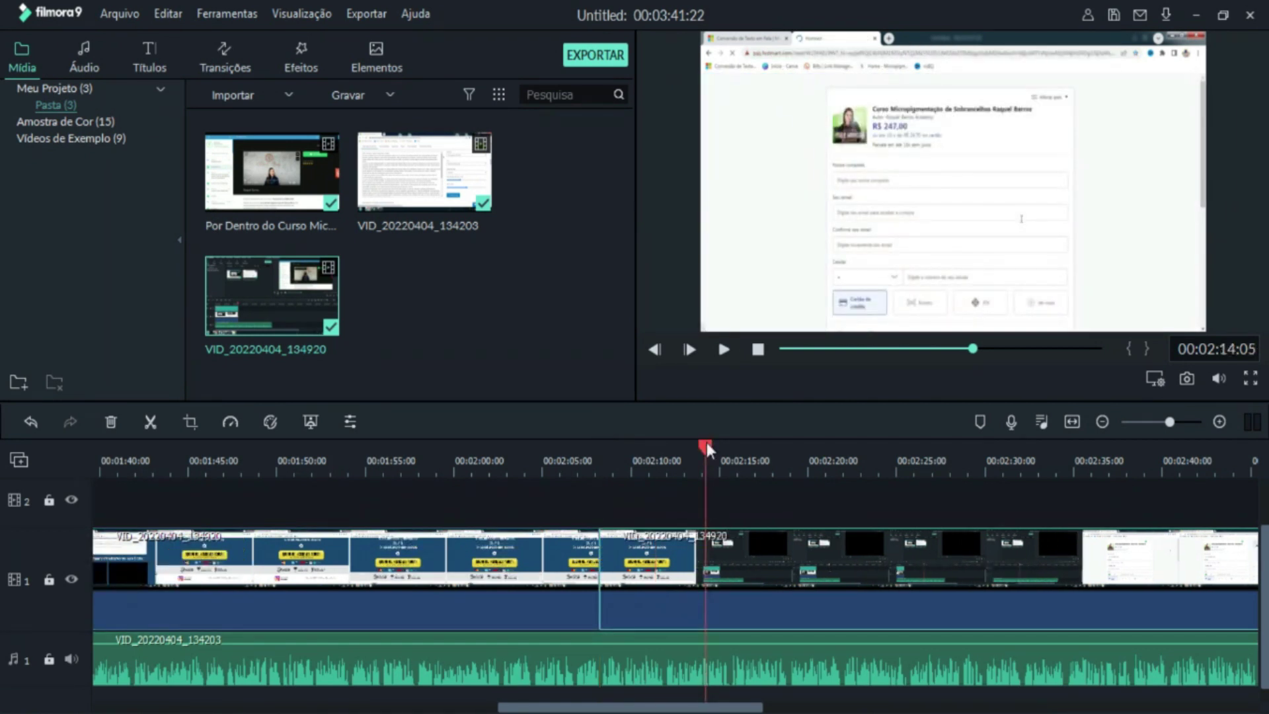
left_click_drag(706, 446, 1160, 446)
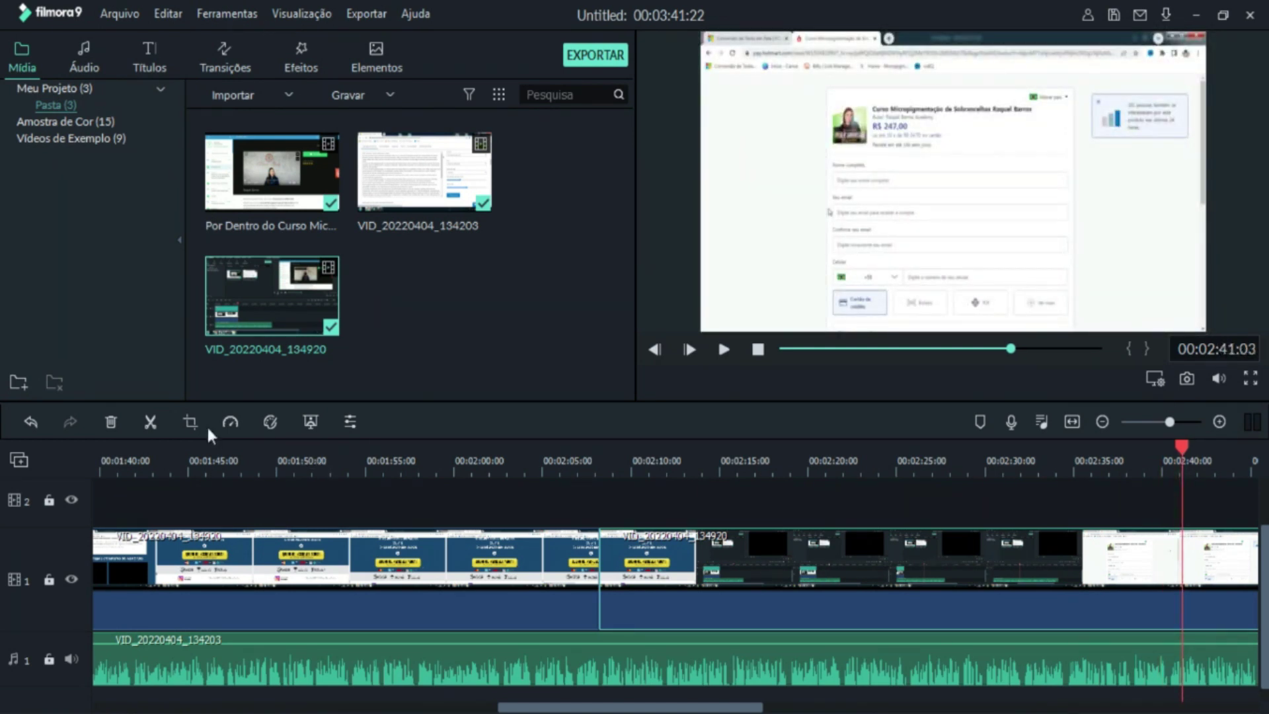
key("ctrl+b")
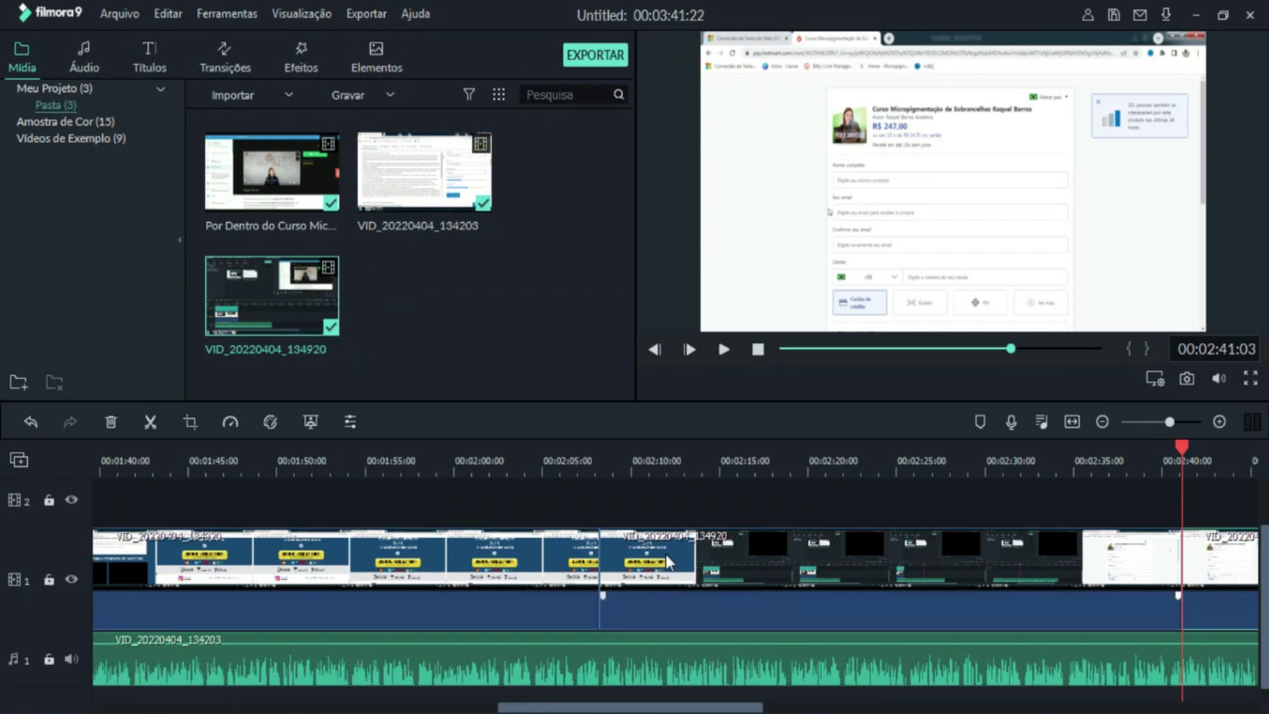
key("Delete")
Step: Play the timeline from about 00:02:06 to check the join between the sales-page and checkout footage
left_click(565, 521)
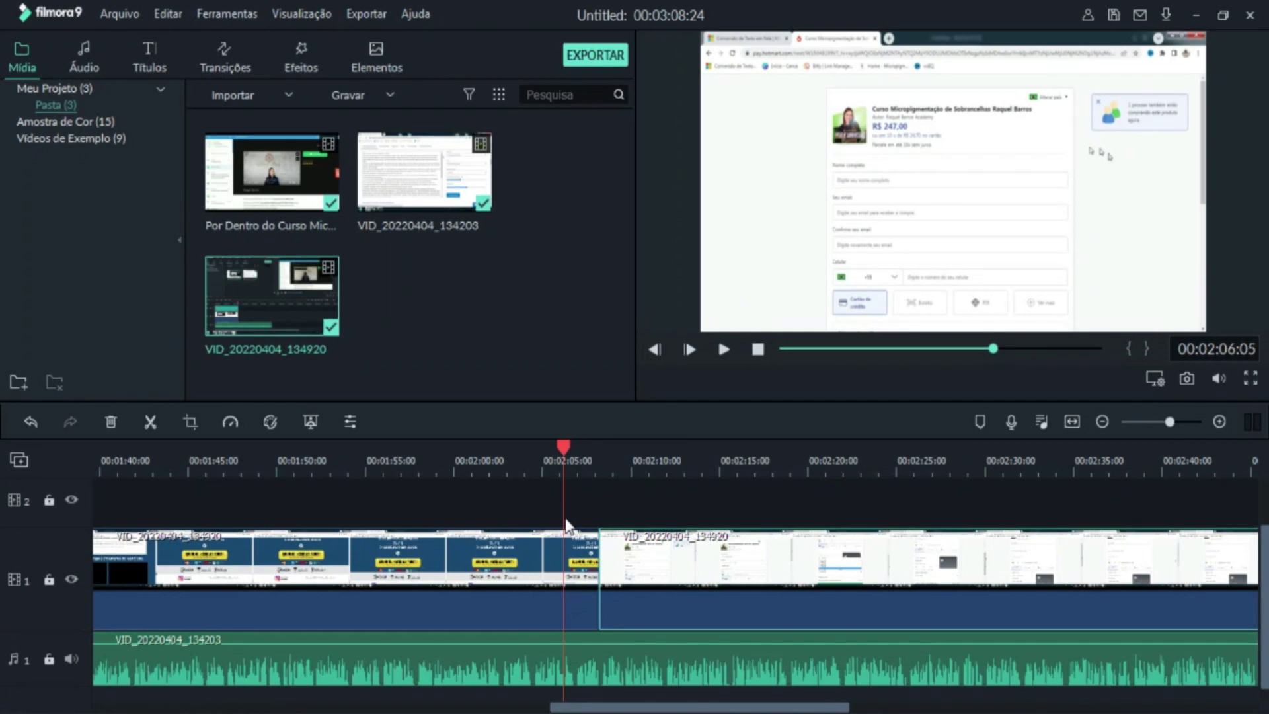
key("ctrl+minus")
key("space")
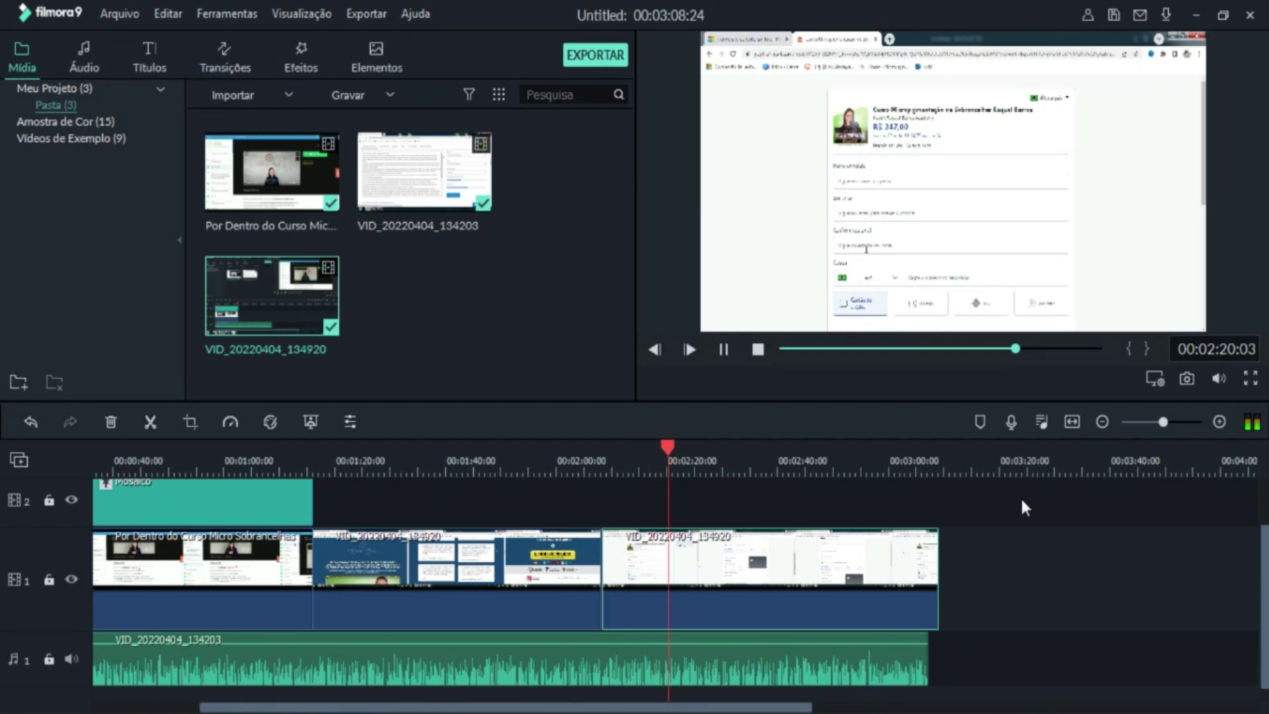
Step: Trim the end of the checkout clip so it finishes together with the narration audio
left_click(682, 462)
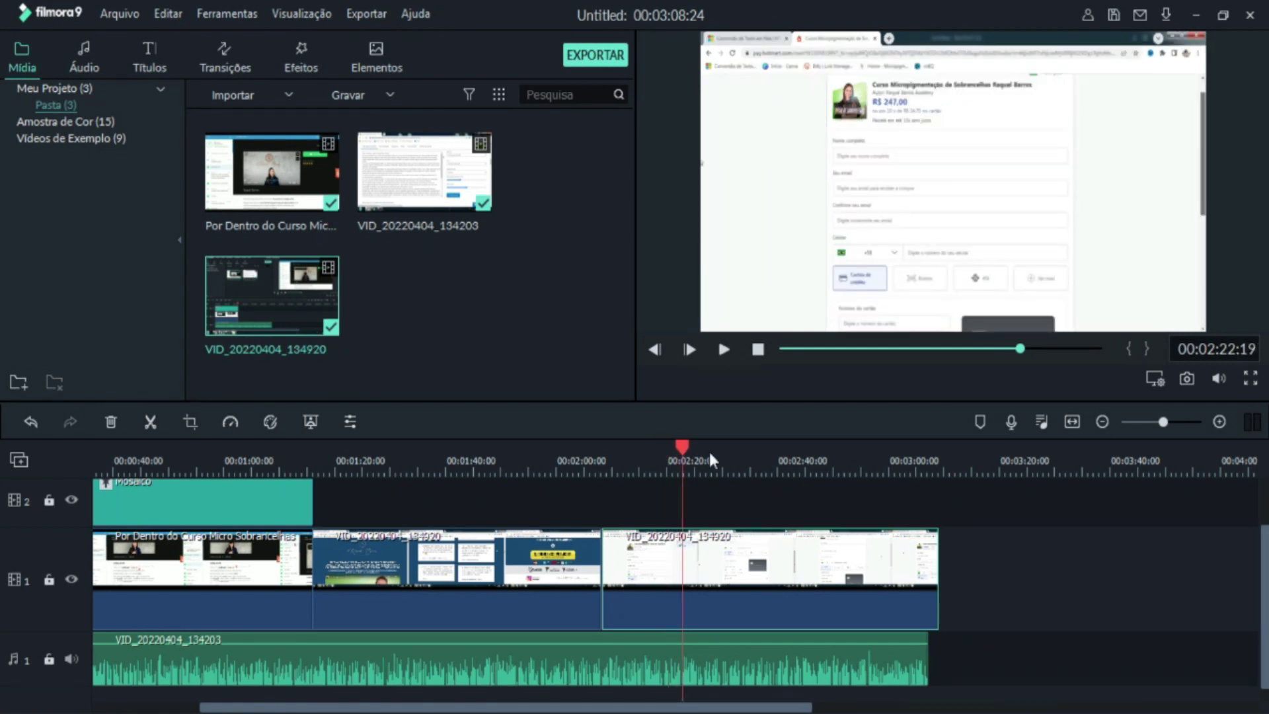
left_click(905, 462)
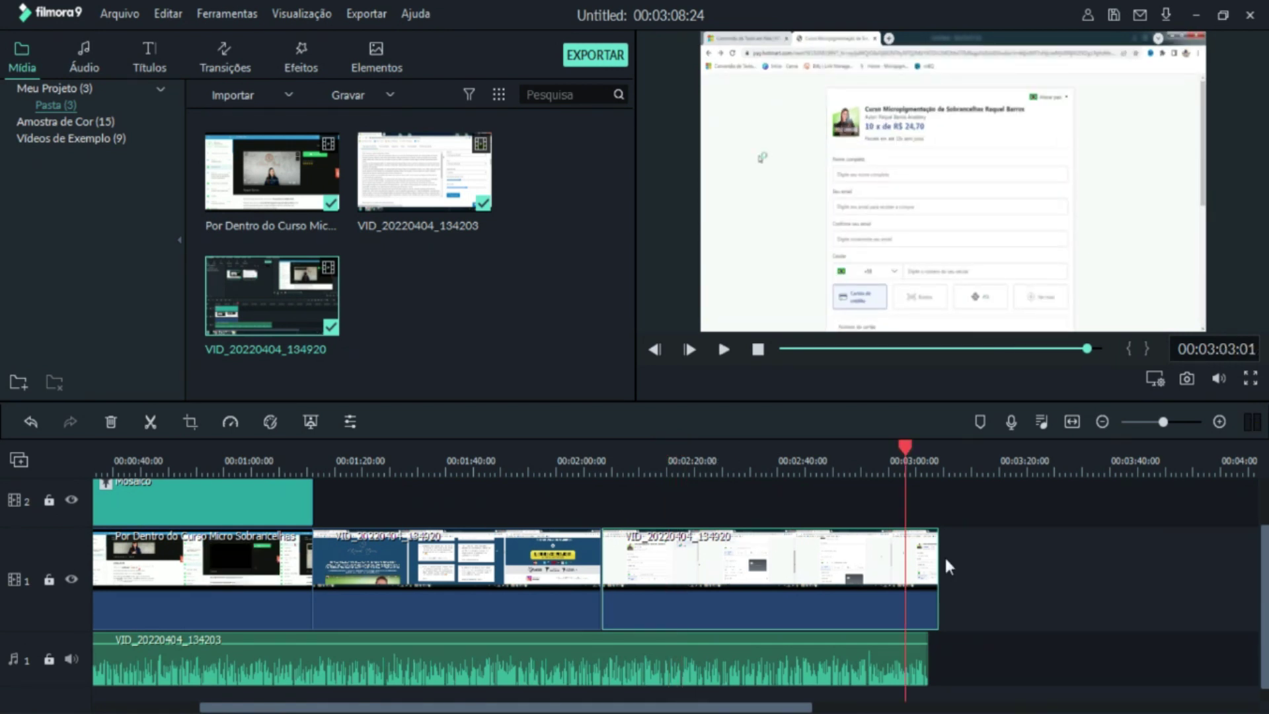
left_click_drag(937, 559, 925, 564)
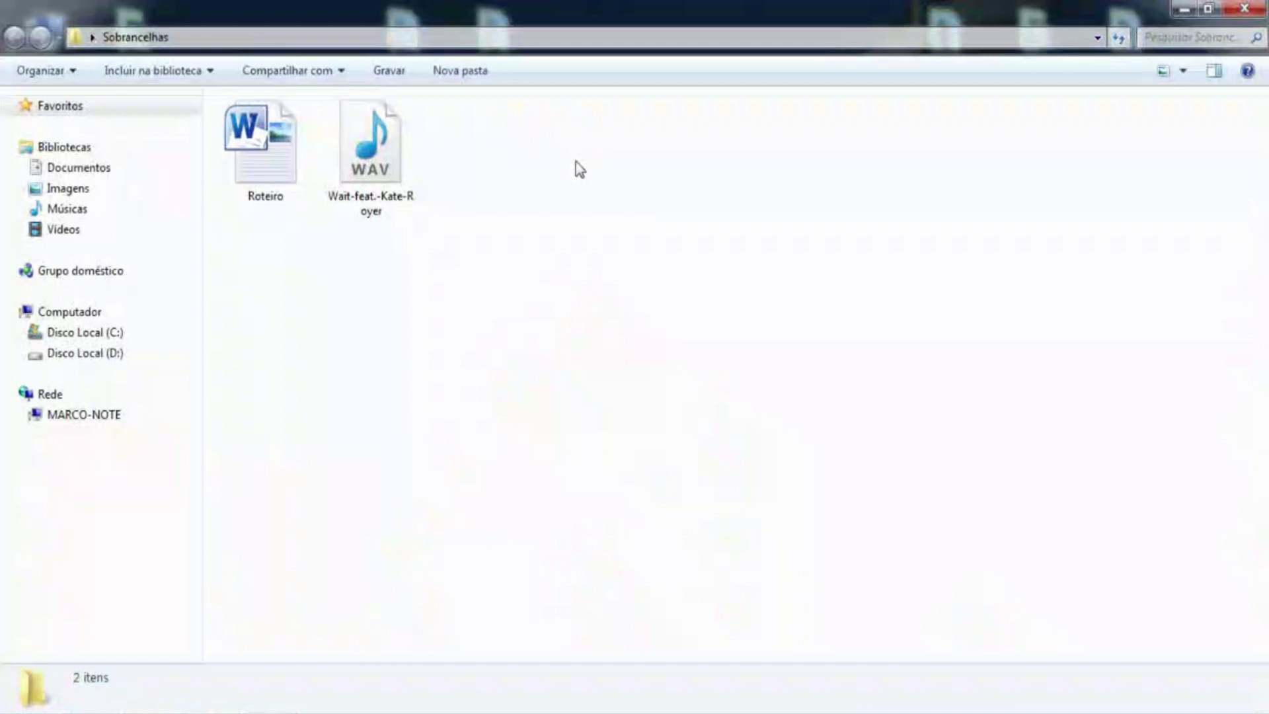
Step: Import Wait-feat.-Kate-Royer from the Sobrancelhas folder and place it at the start of audio track 2
left_click_drag(380, 174, 450, 357)
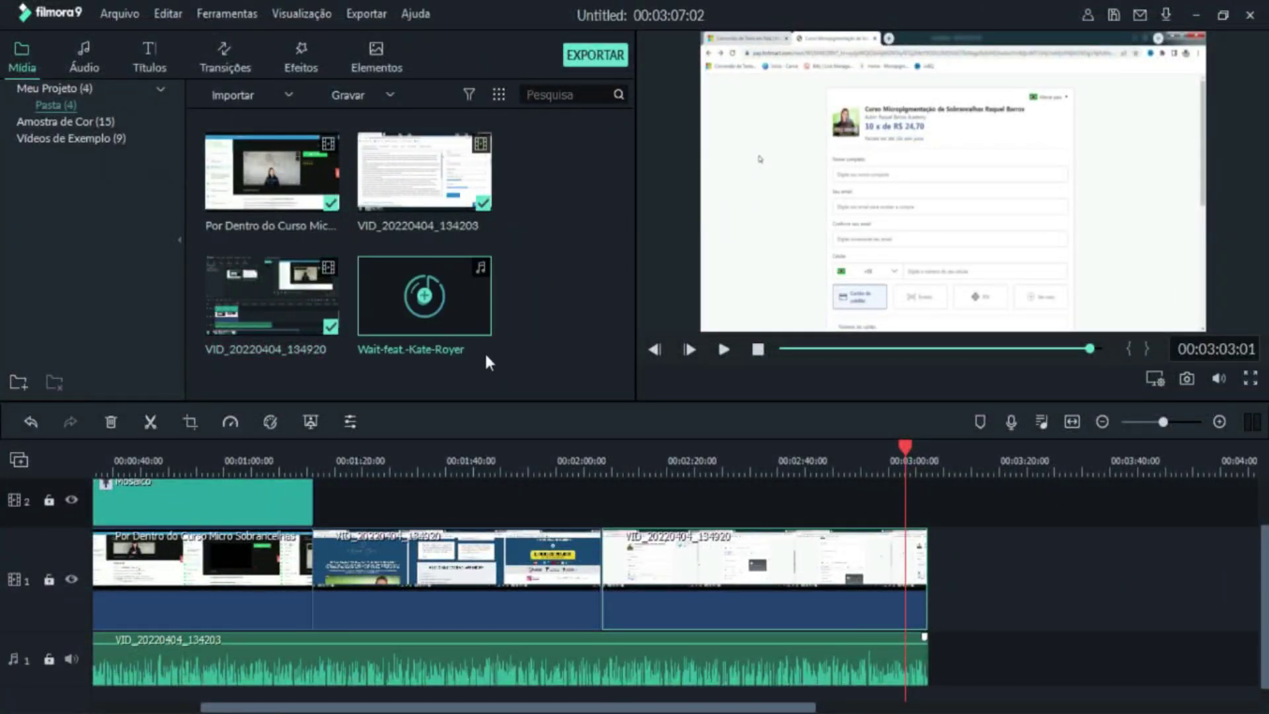
left_click_drag(422, 441, 79, 681)
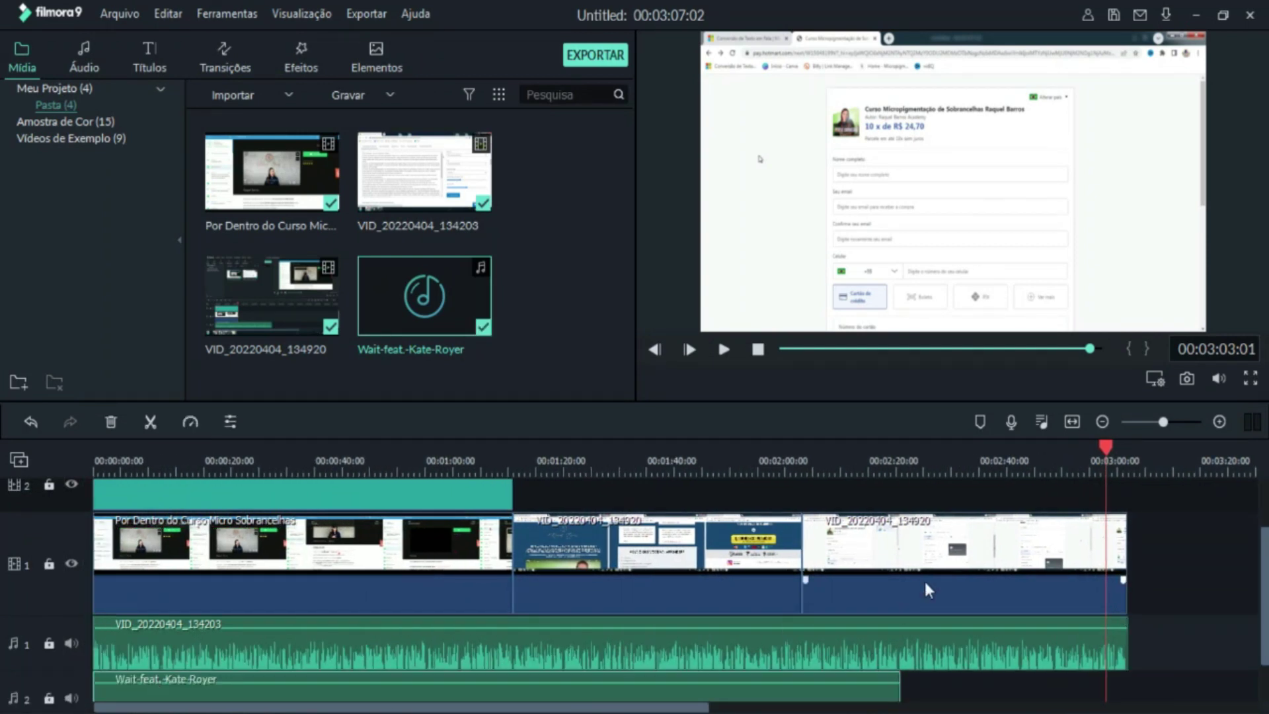
scroll(925, 588, "down", 2)
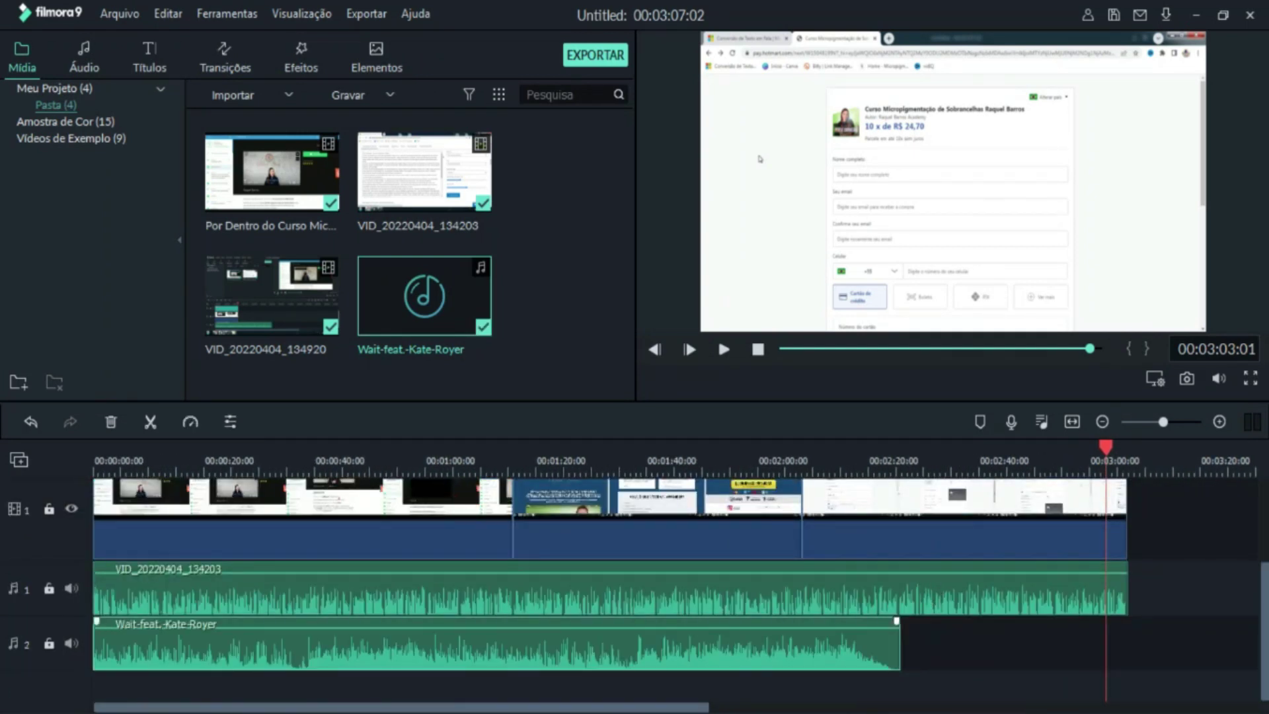
Step: Lower the volume of the Wait-feat.-Kate-Royer music clip to -40.07 dB
double_click(333, 644)
scroll(110, 206, "down", 3)
left_click_drag(70, 175, 71, 230)
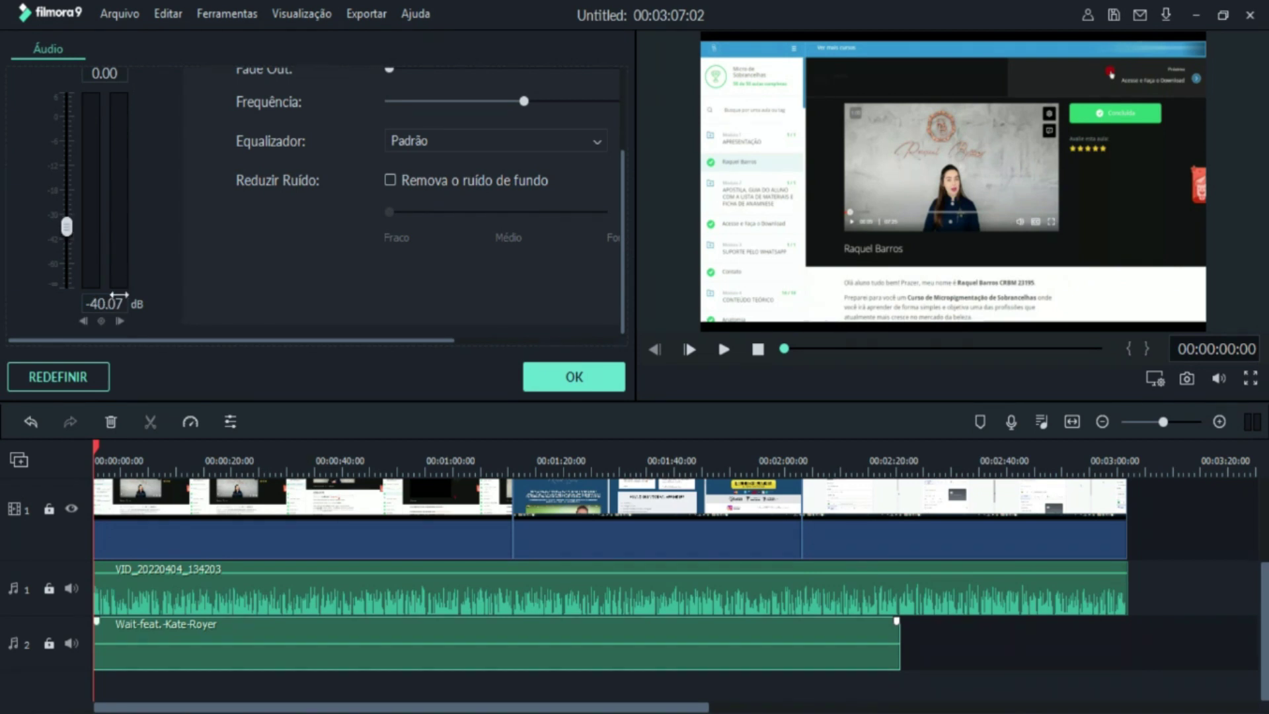
Step: Duplicate the background music directly after the first copy and trim the duplicate to end with the narration
right_click(472, 641)
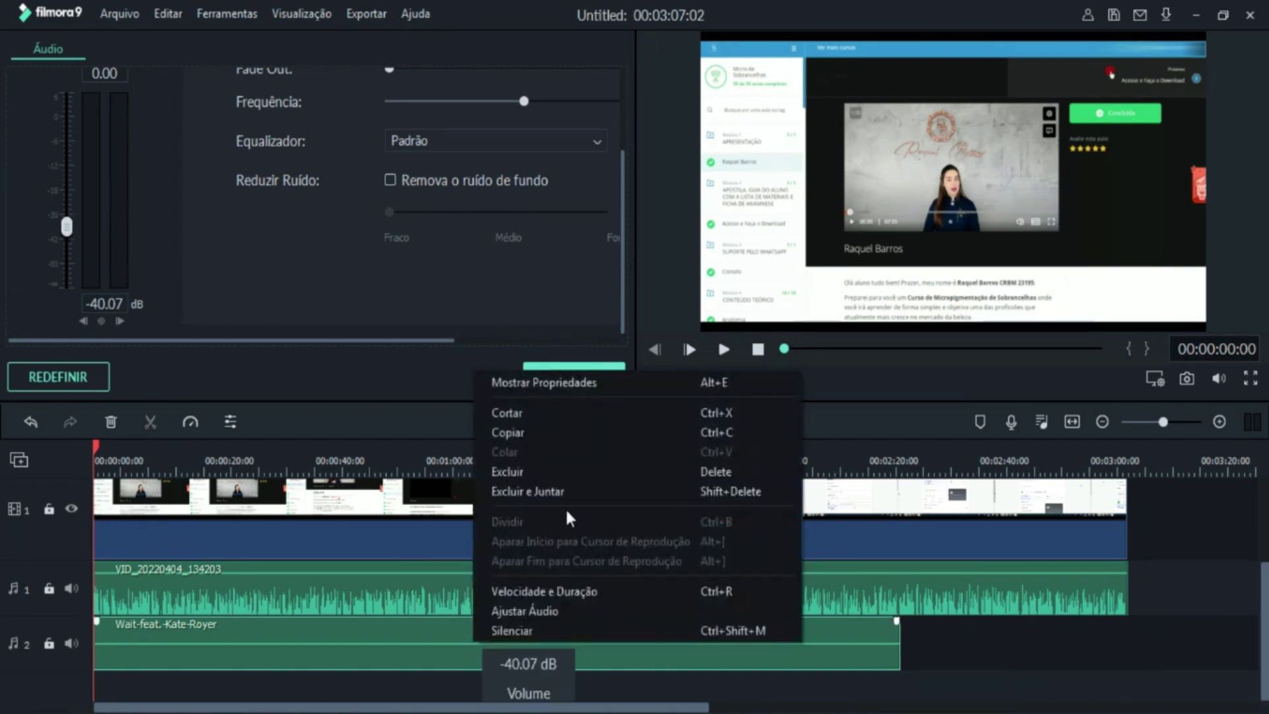
left_click(530, 431)
left_click_drag(95, 442, 960, 489)
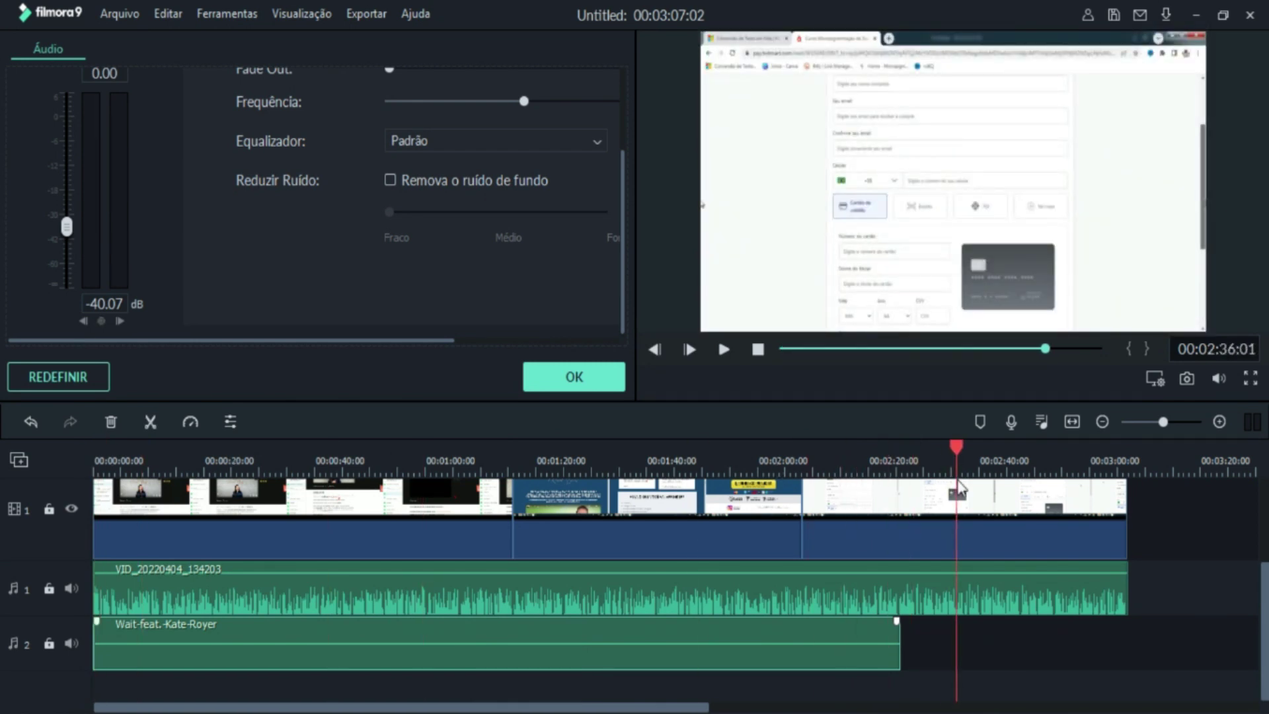
key("ctrl+v")
left_click_drag(542, 653, 483, 657)
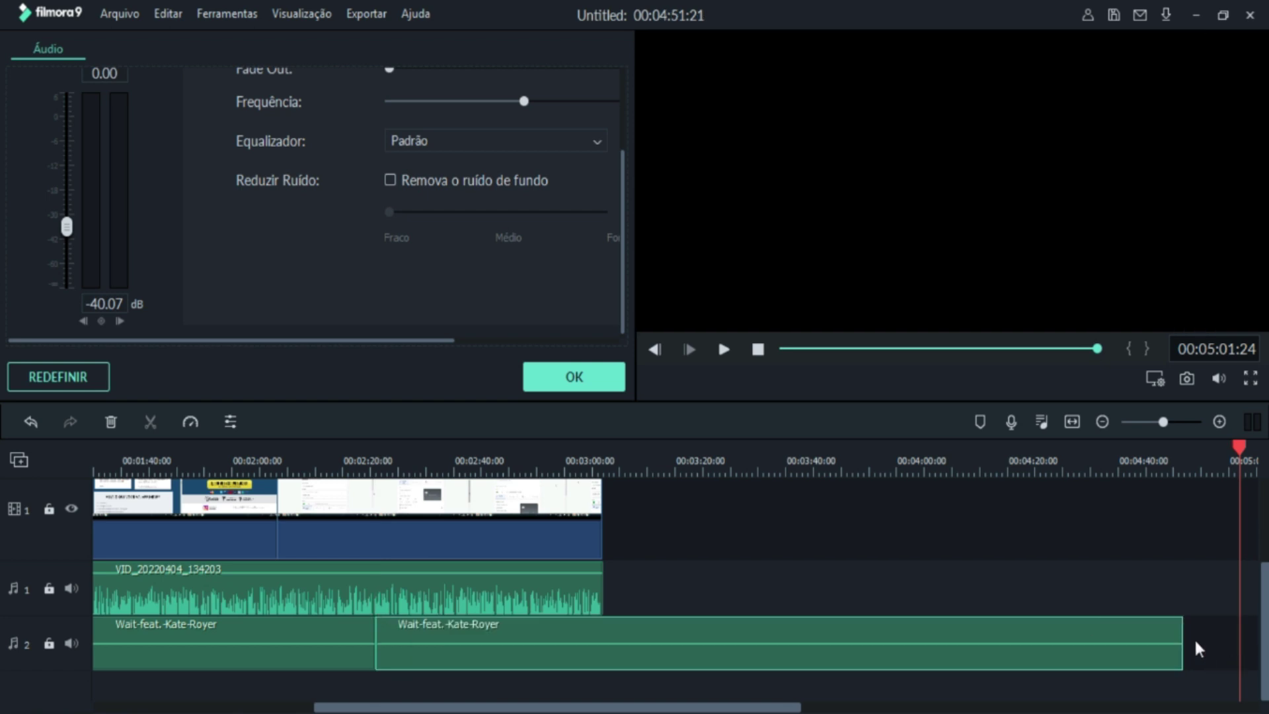
left_click_drag(1183, 630, 599, 638)
left_click(609, 388)
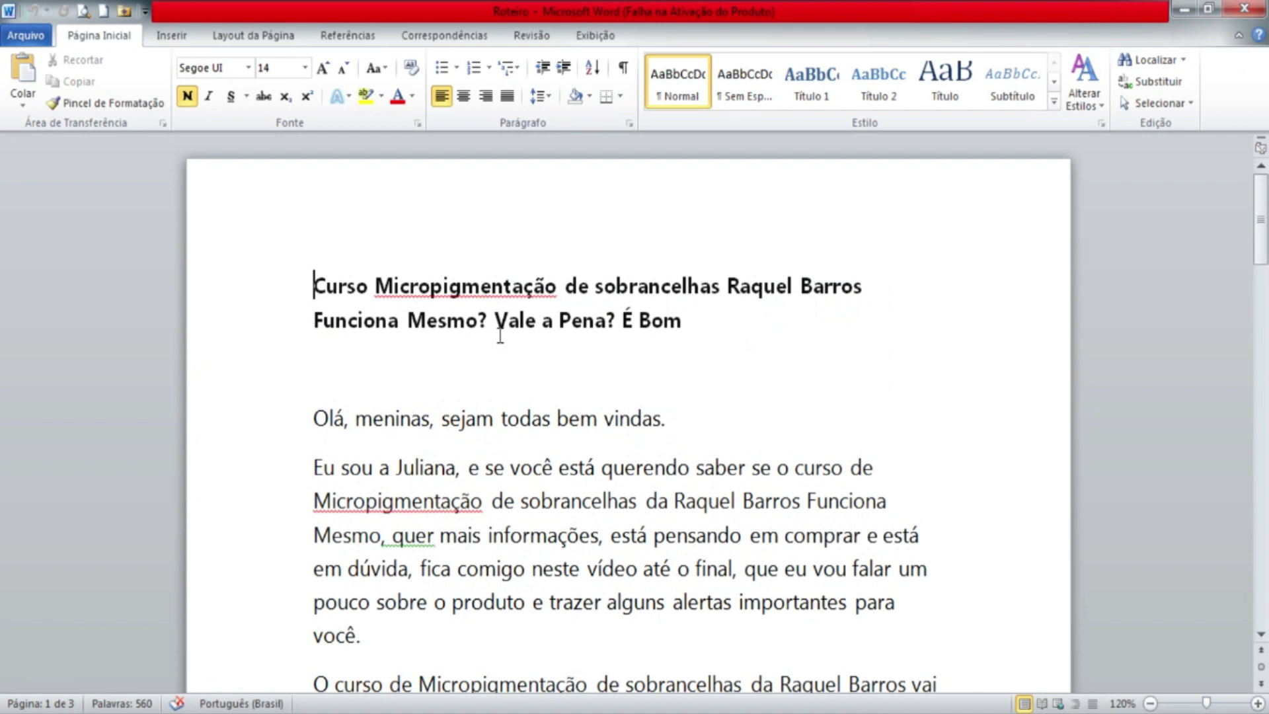
Step: In the Word document Roteiro, replace the question marks after "Funciona Mesmo" and "Vale a Pena" with hyphens, and copy the full title
key("Delete")
type("-")
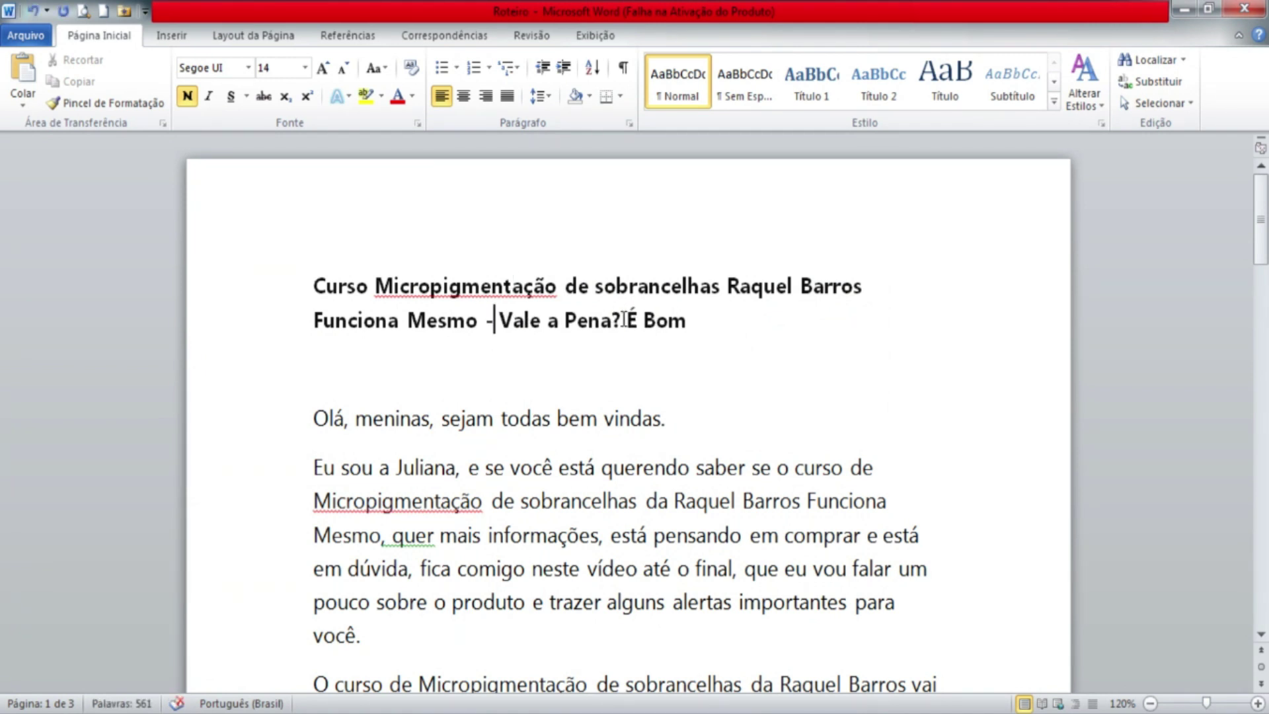
left_click(614, 320)
key("Delete")
type("-")
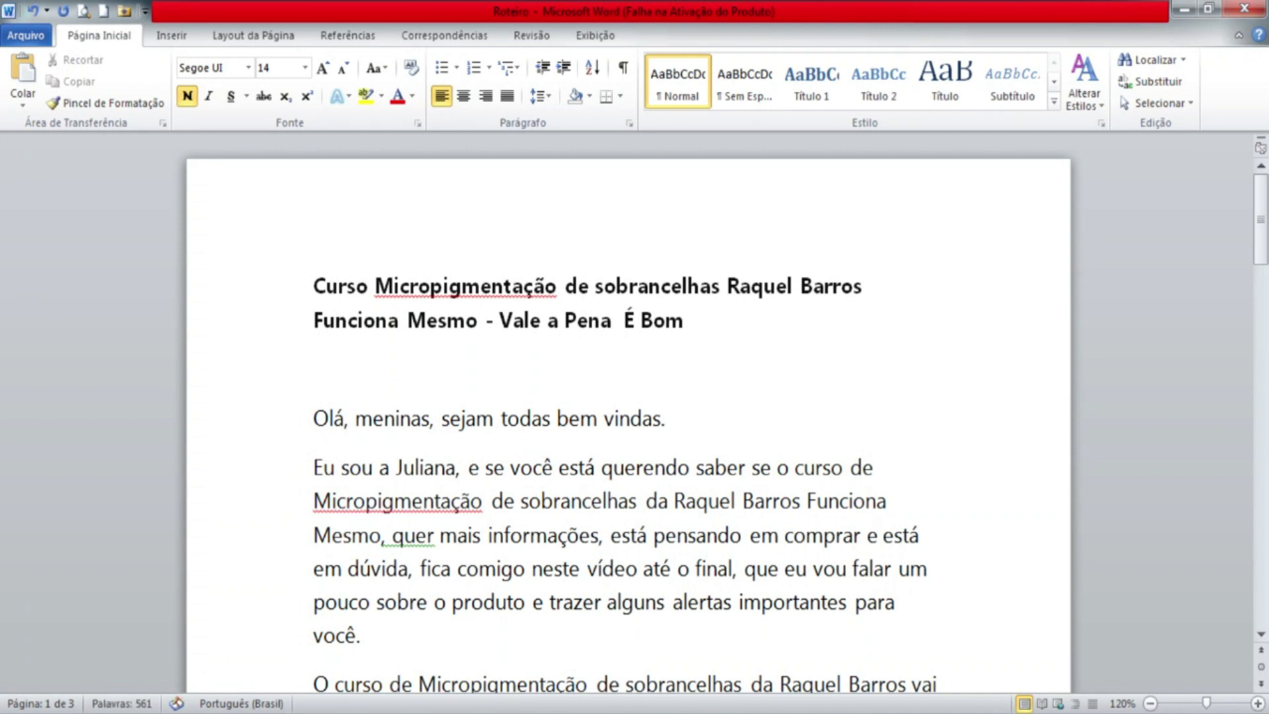
left_click_drag(715, 321, 341, 297)
right_click(341, 298)
left_click(371, 333)
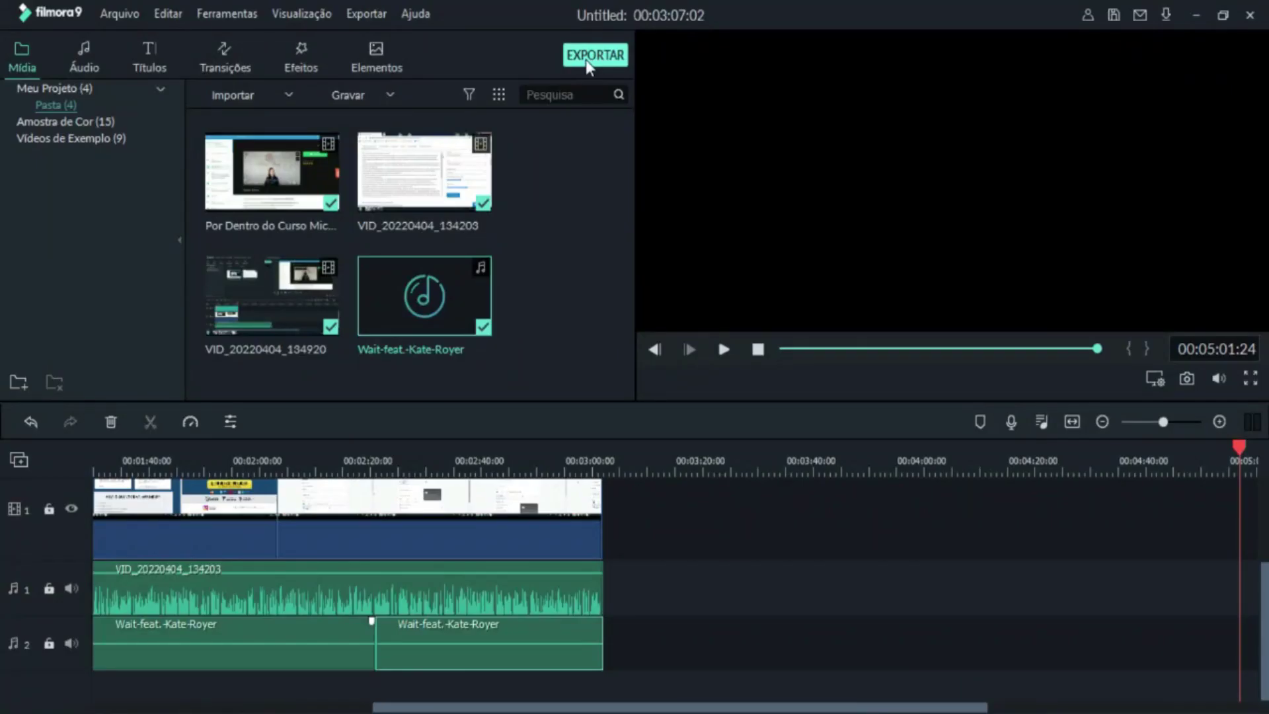
Step: Export the Filmora project as MP4 to the desktop, using the copied script title as the file name
left_click(587, 63)
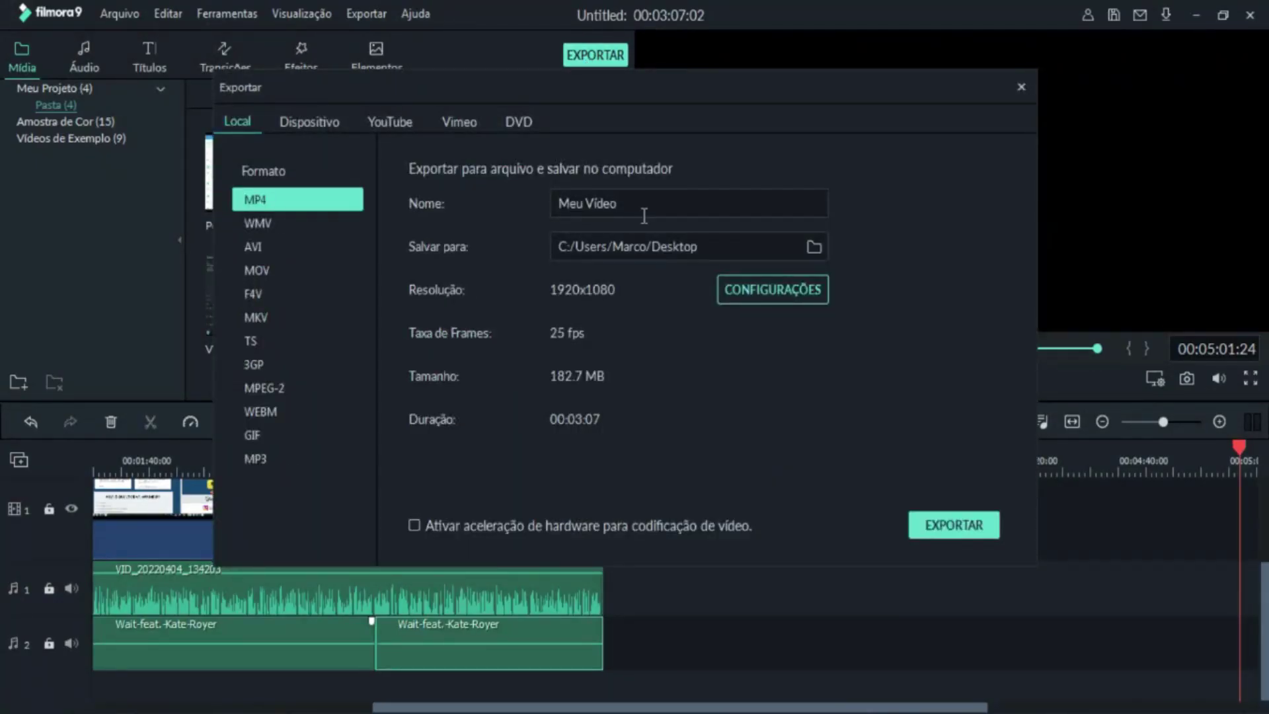
left_click_drag(641, 213, 456, 196)
key("ctrl+v")
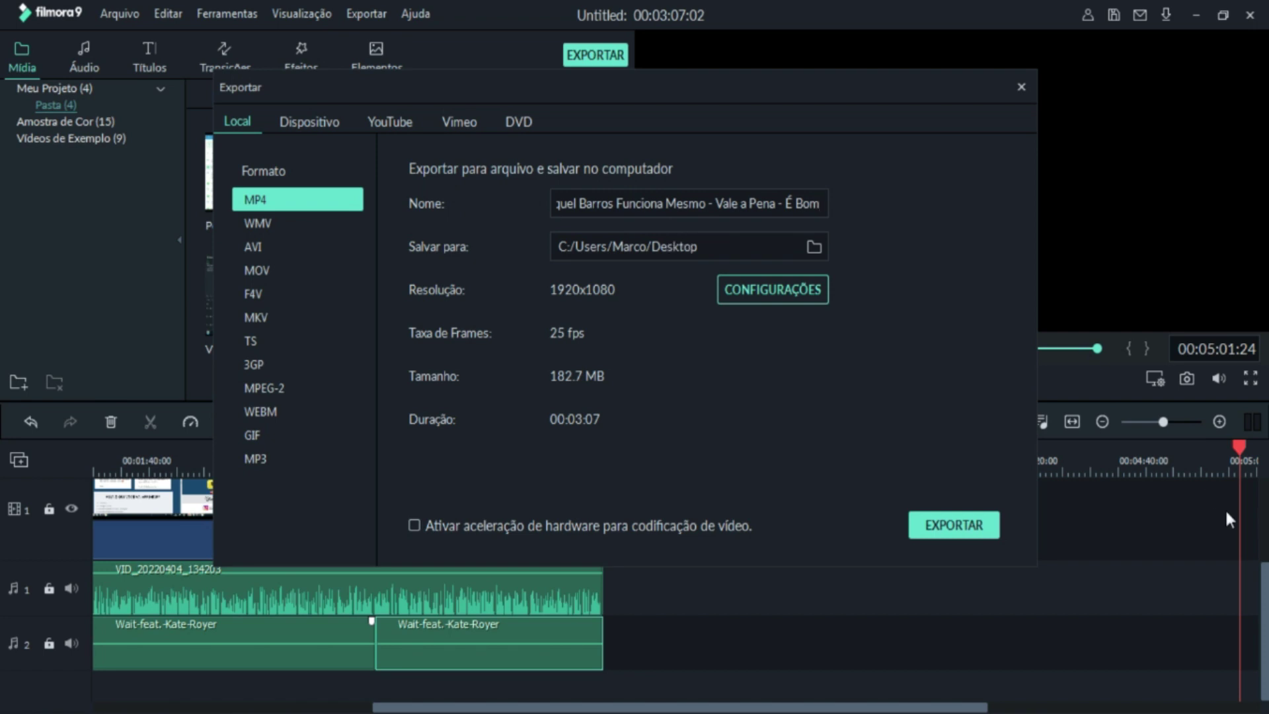
left_click(949, 525)
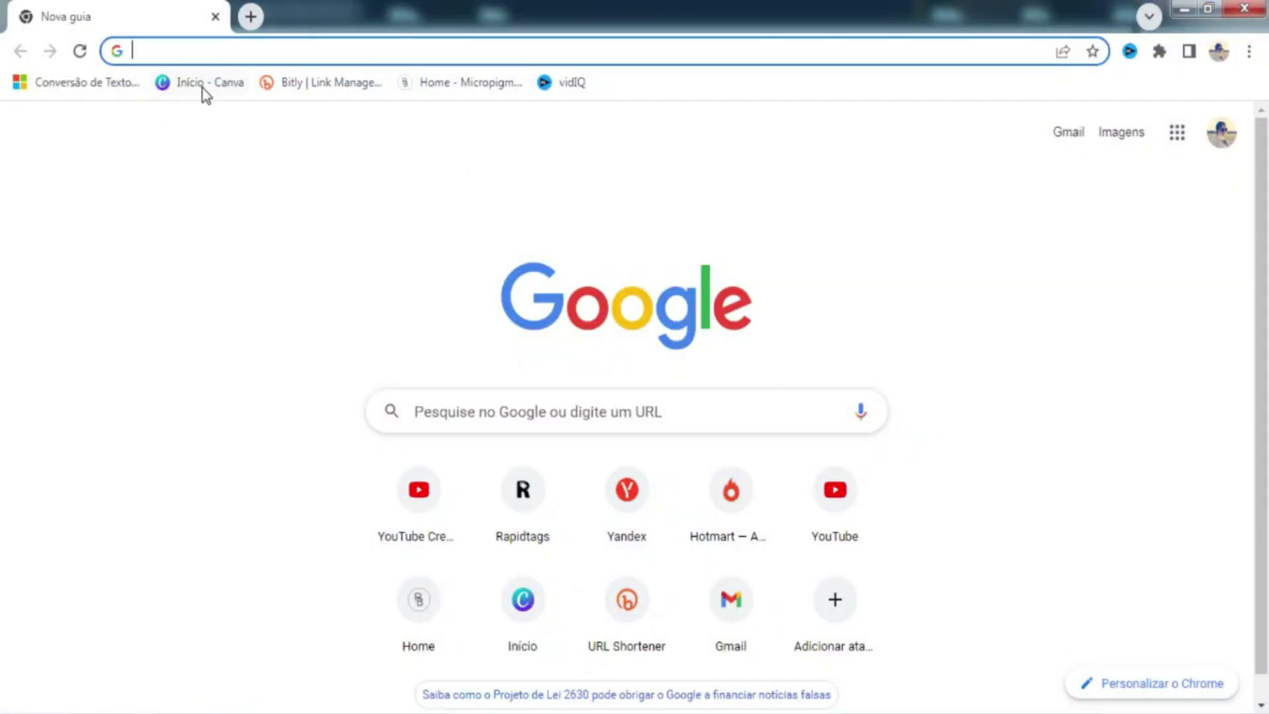
Step: Open Canva in the browser and create a new blank YouTube thumbnail design
left_click(206, 94)
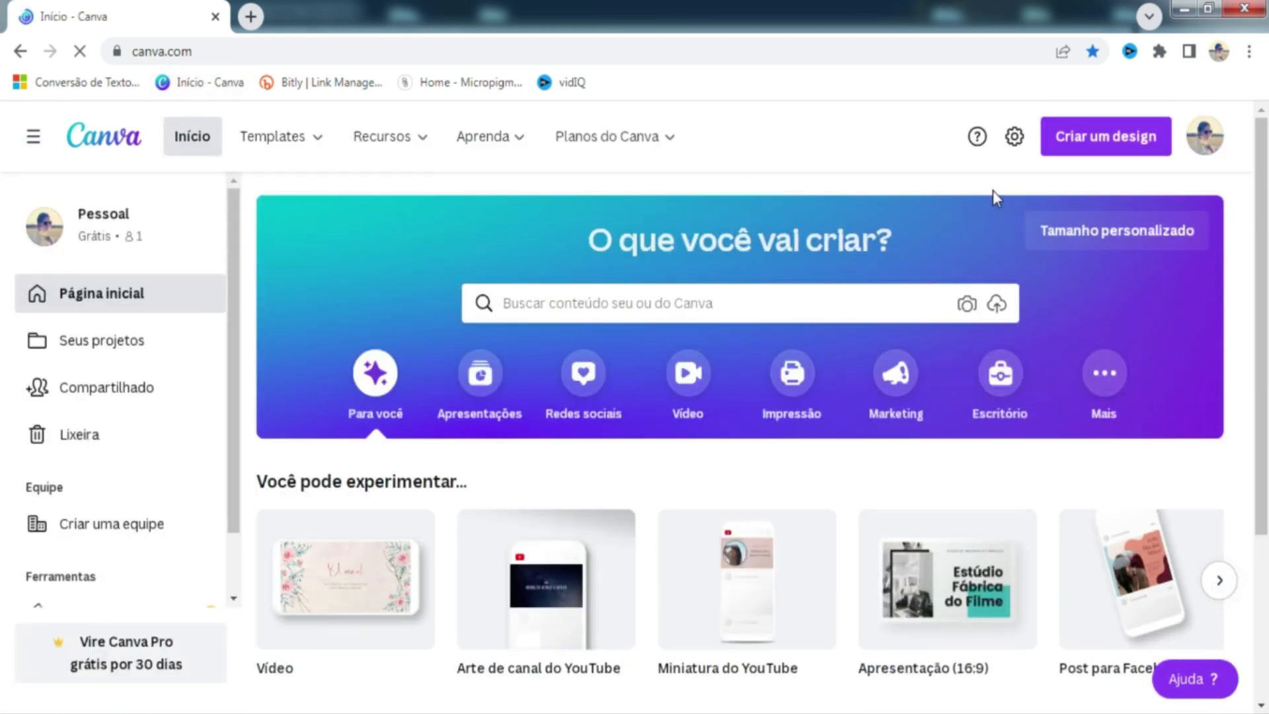
left_click(1104, 152)
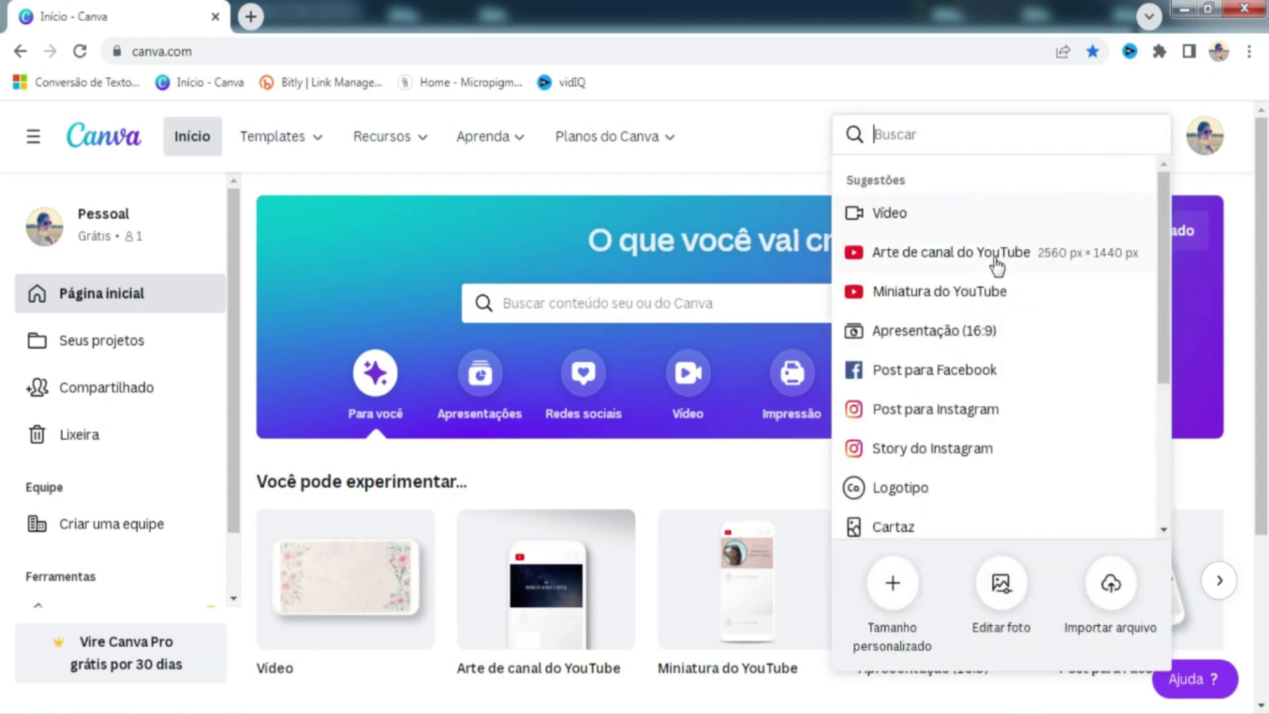
left_click(966, 295)
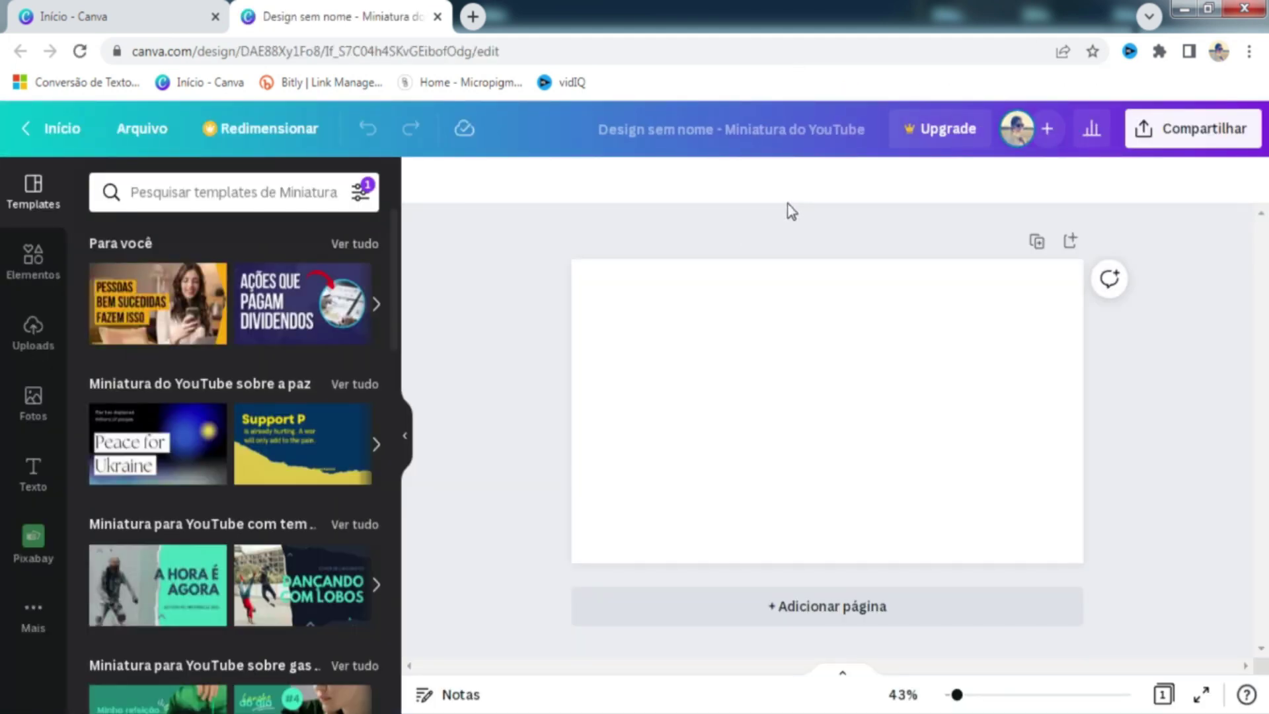
Step: Set the thumbnail's background color to black
left_click(747, 366)
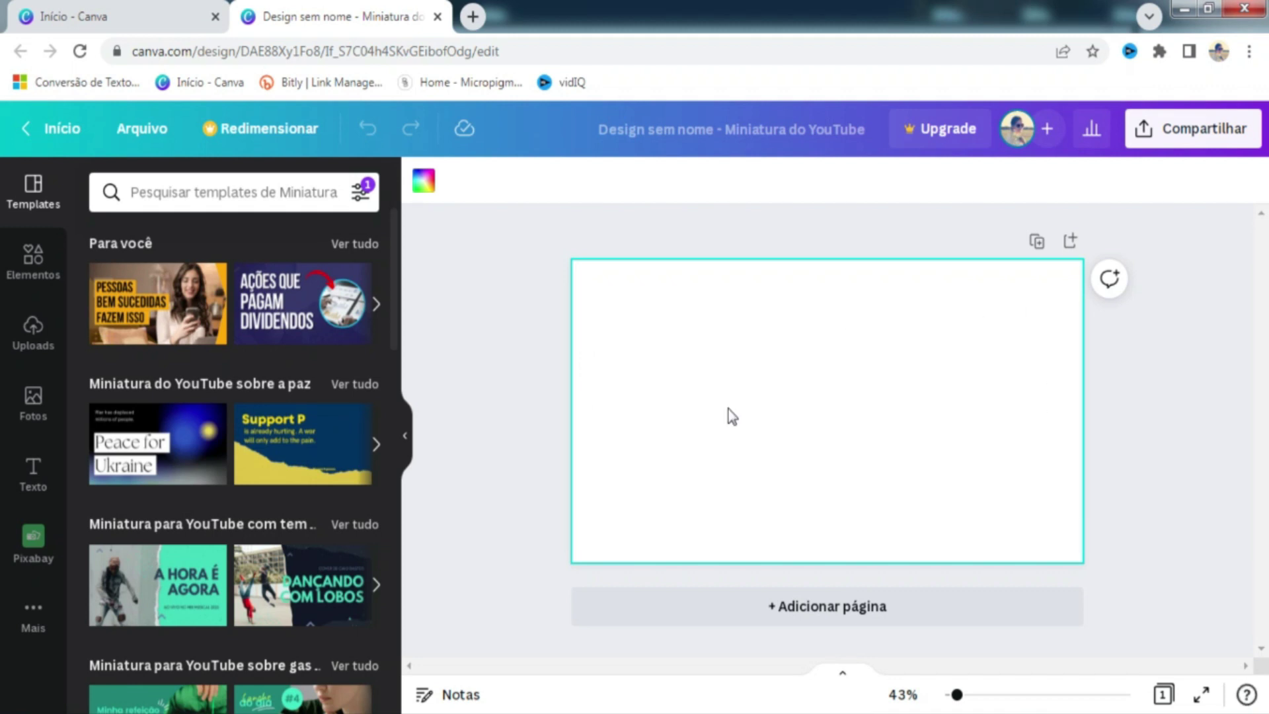
left_click(424, 180)
left_click(112, 464)
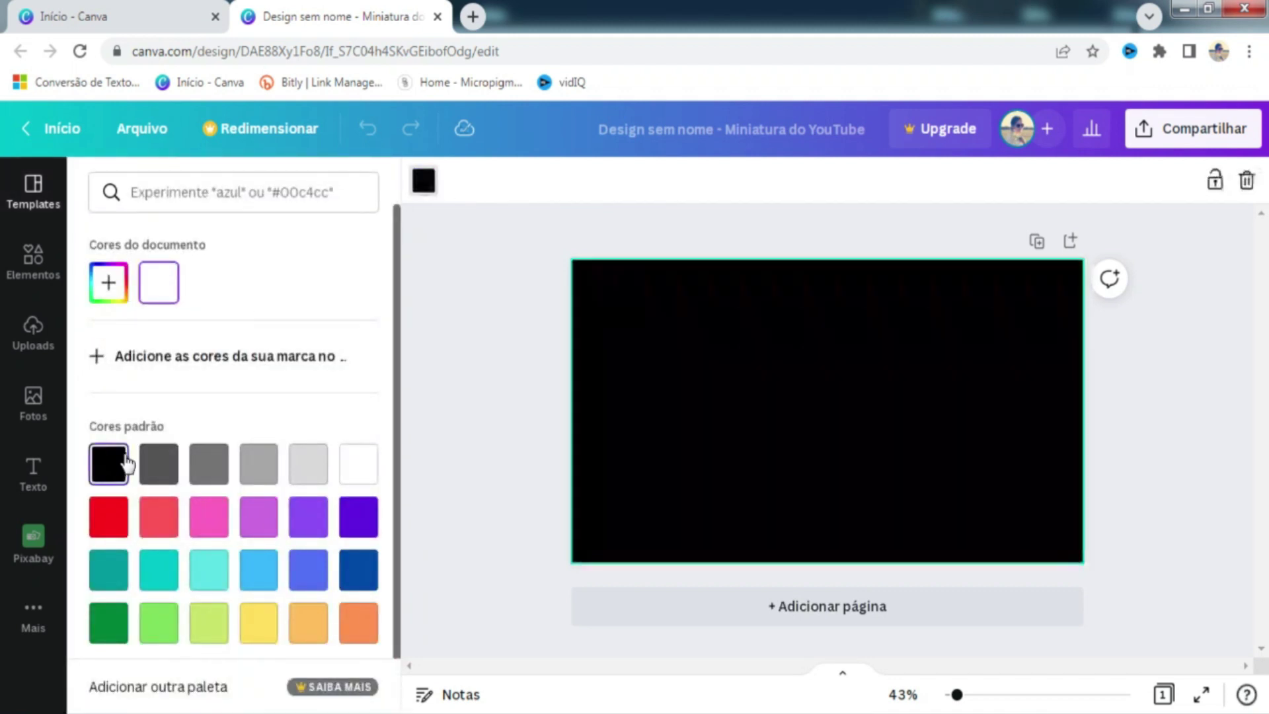
left_click(471, 415)
Step: Search Google Images for "backgraund espaço" in the browser tab showing the Canva home page
left_click(181, 17)
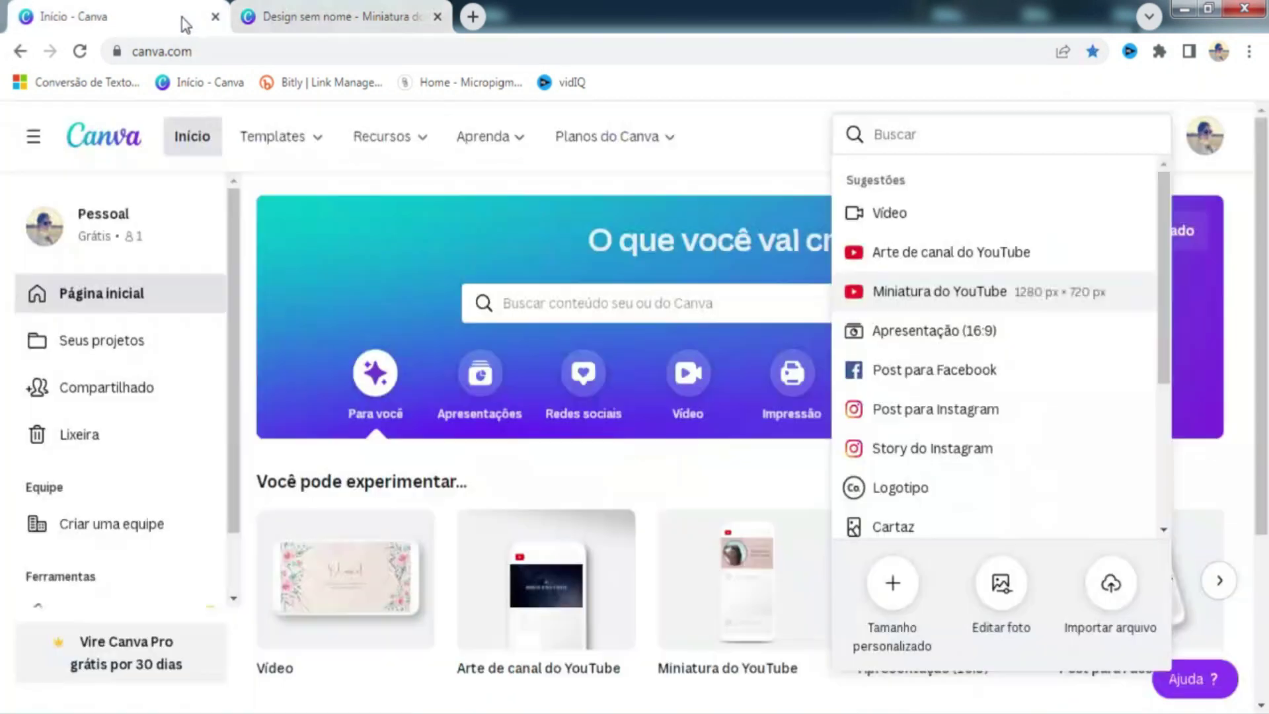
left_click(294, 55)
type("b")
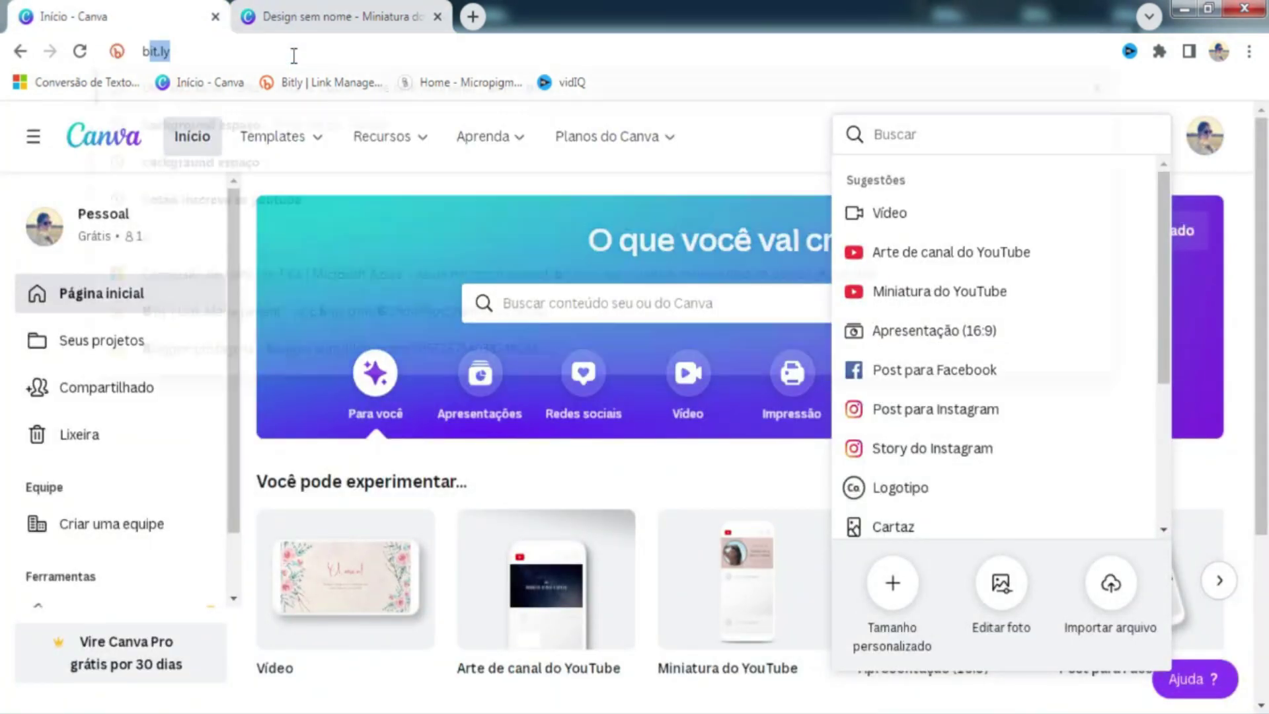
type("ackgraund")
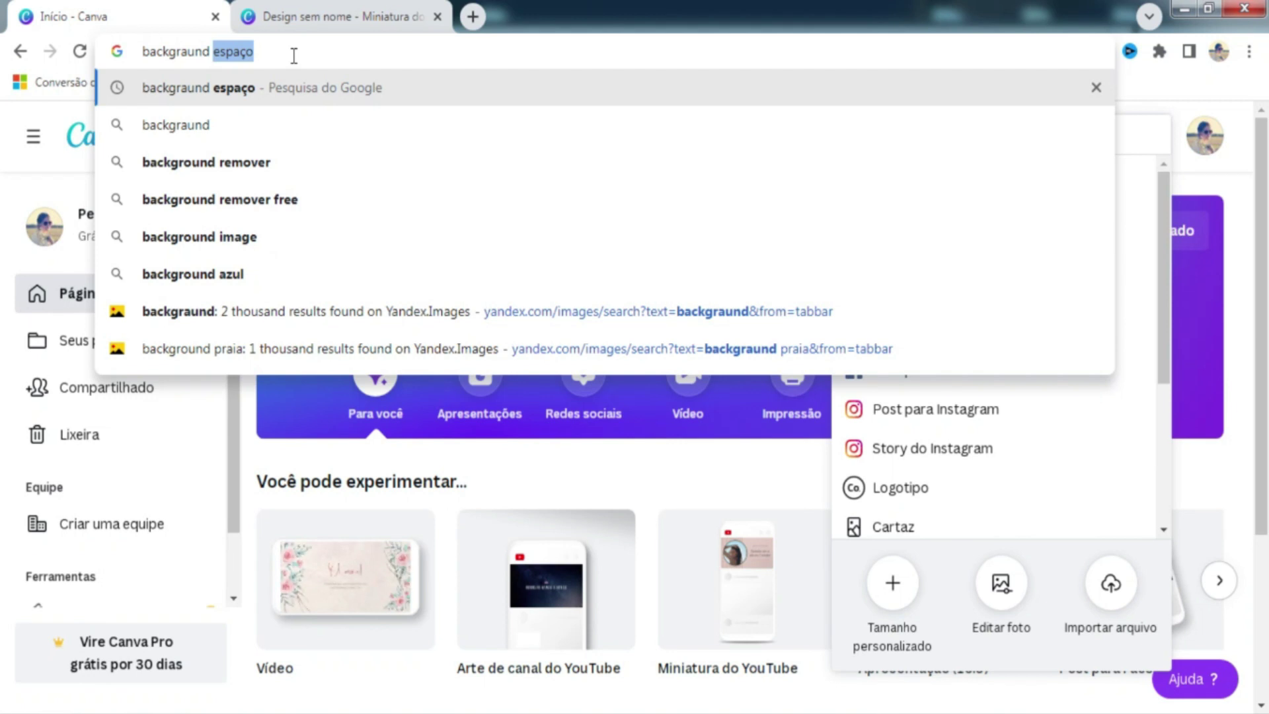
type(" espaç")
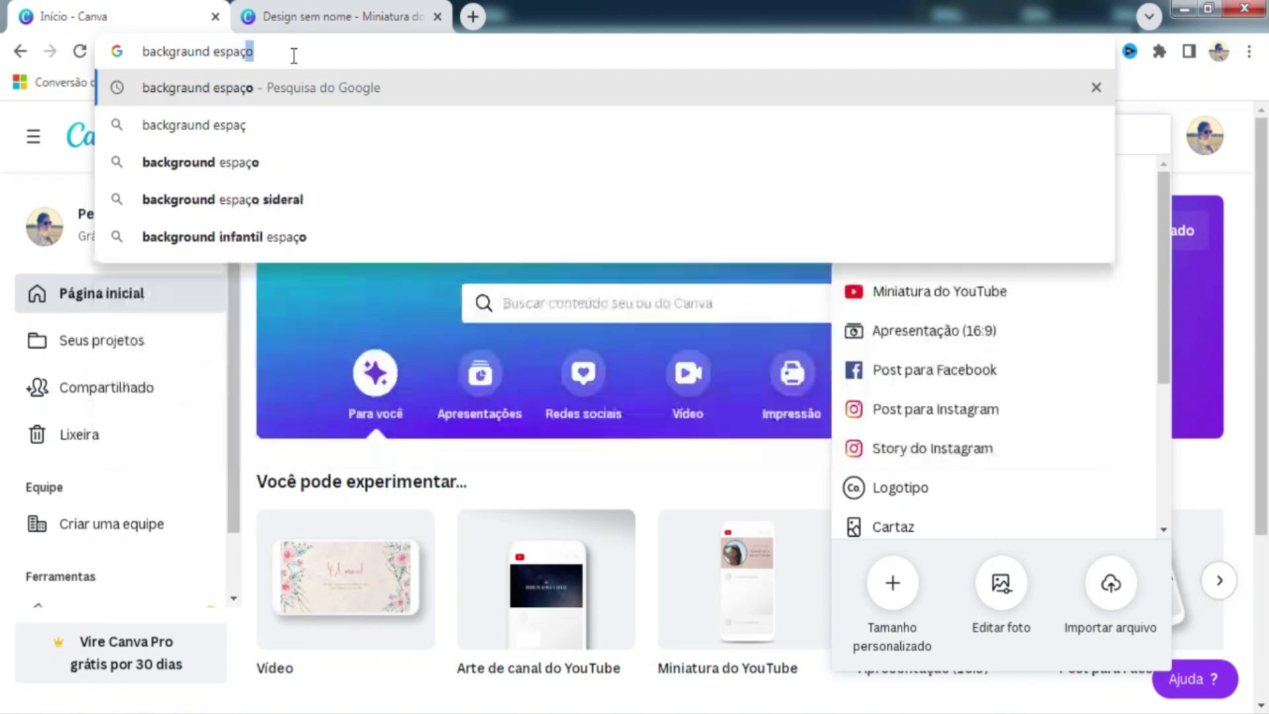
key("Return")
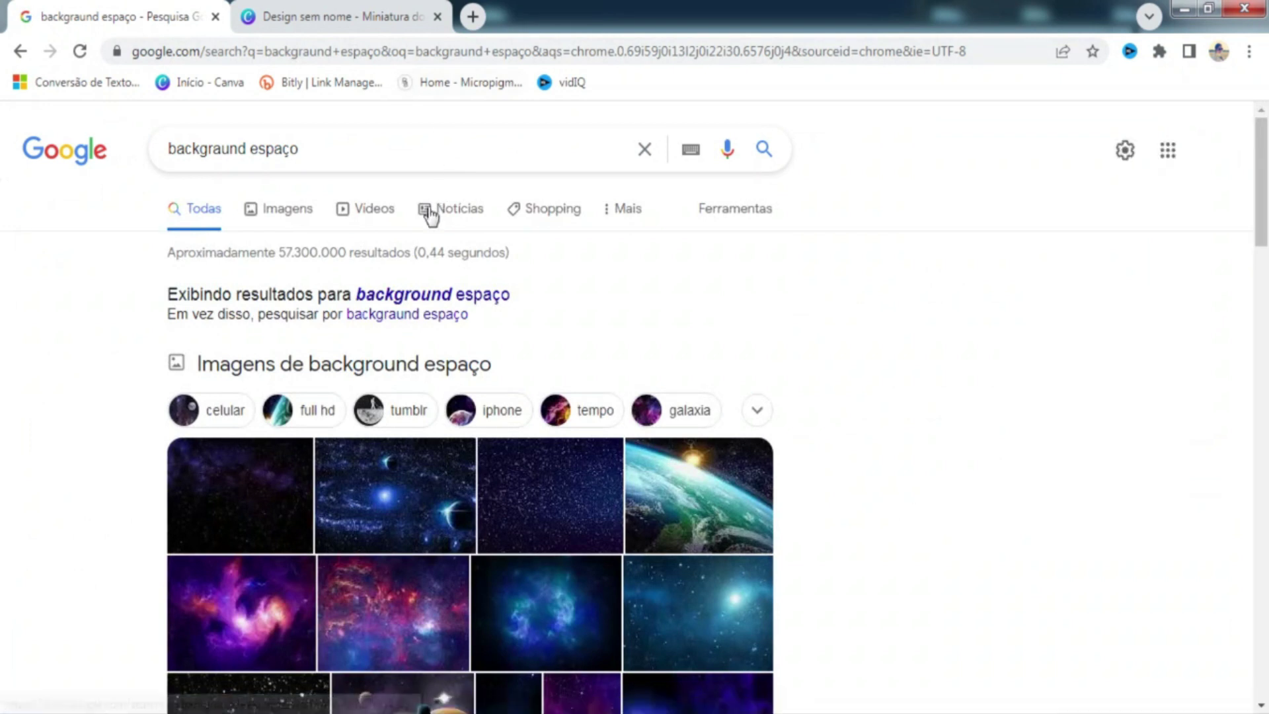
left_click(298, 212)
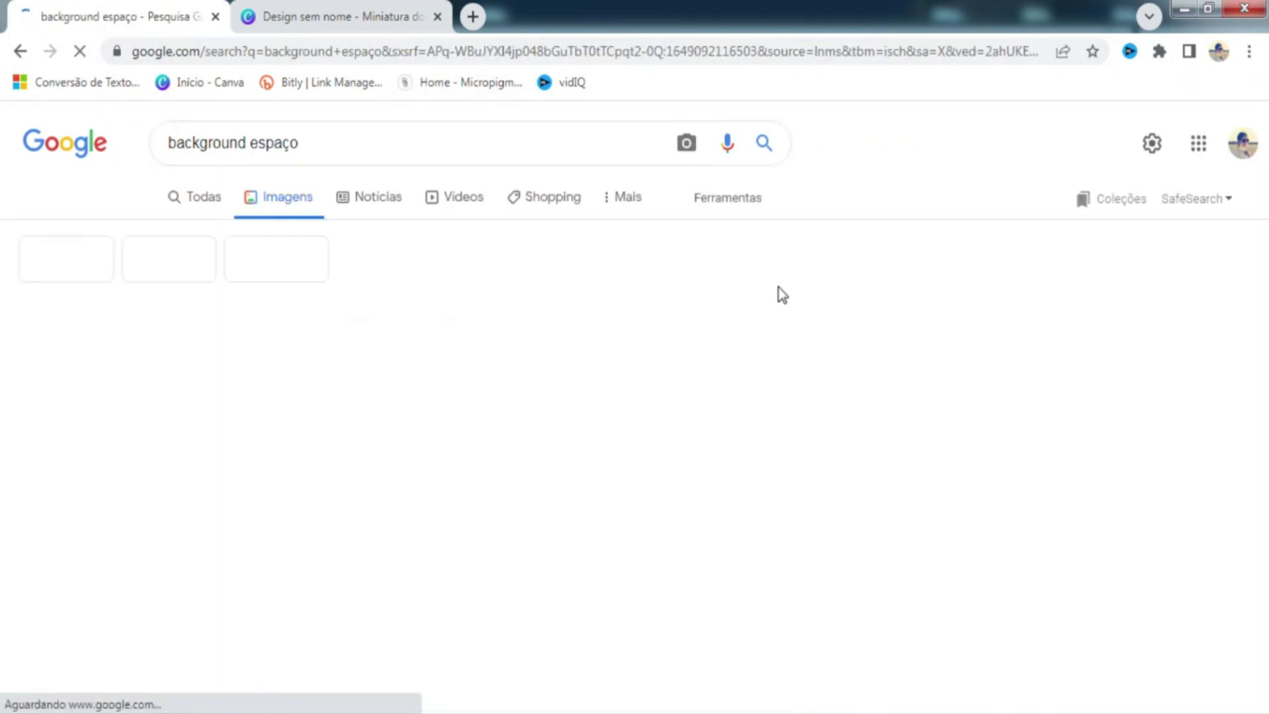
Step: Preview the blue and purple Freepik galaxy background among the image results and copy the image
scroll(779, 321, "down", 2)
scroll(779, 317, "up", 2)
left_click(797, 411)
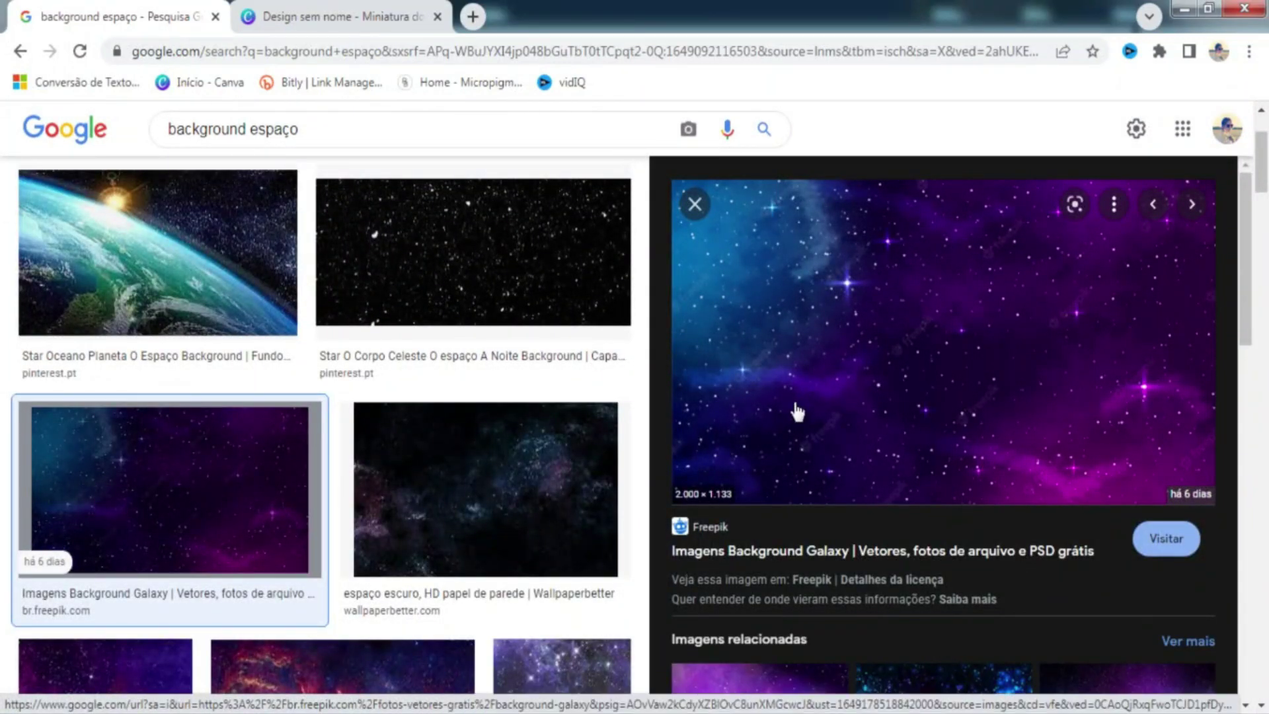
scroll(794, 397, "down", 4)
scroll(791, 387, "up", 4)
scroll(411, 416, "down", 6)
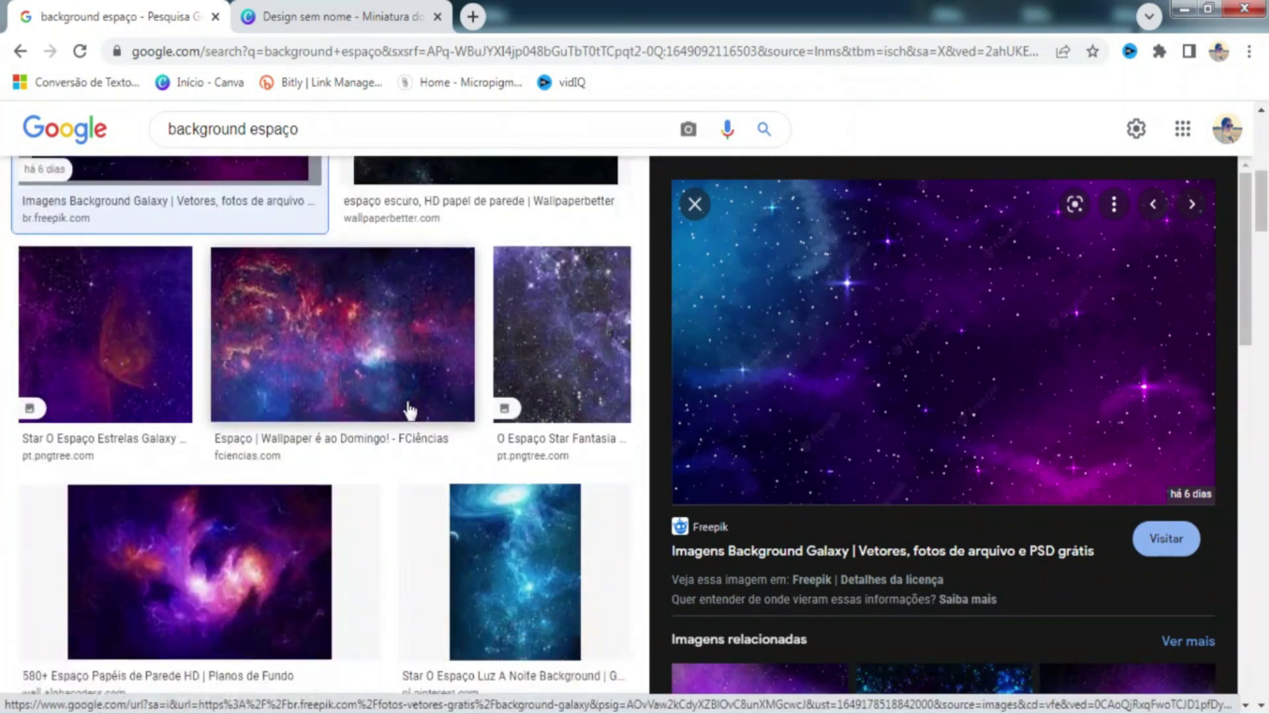
scroll(410, 411, "down", 2)
scroll(1031, 451, "down", 7)
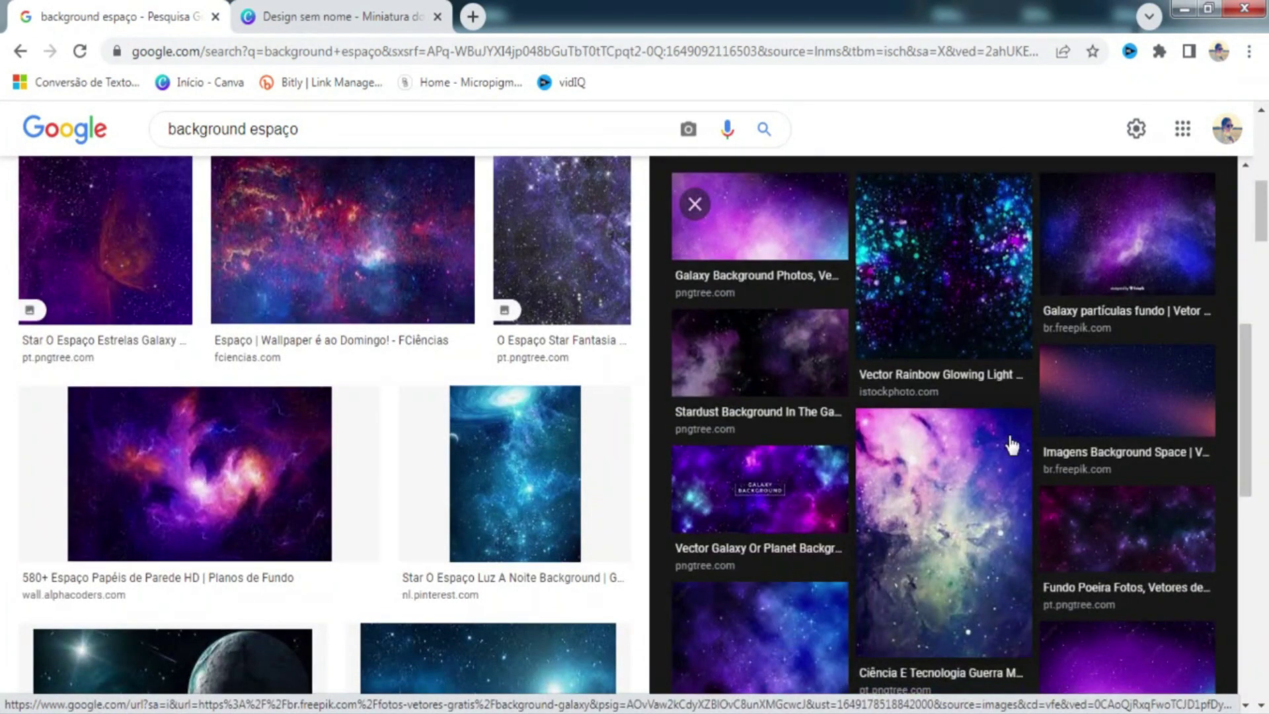
scroll(1012, 446, "down", 3)
scroll(1005, 427, "up", 10)
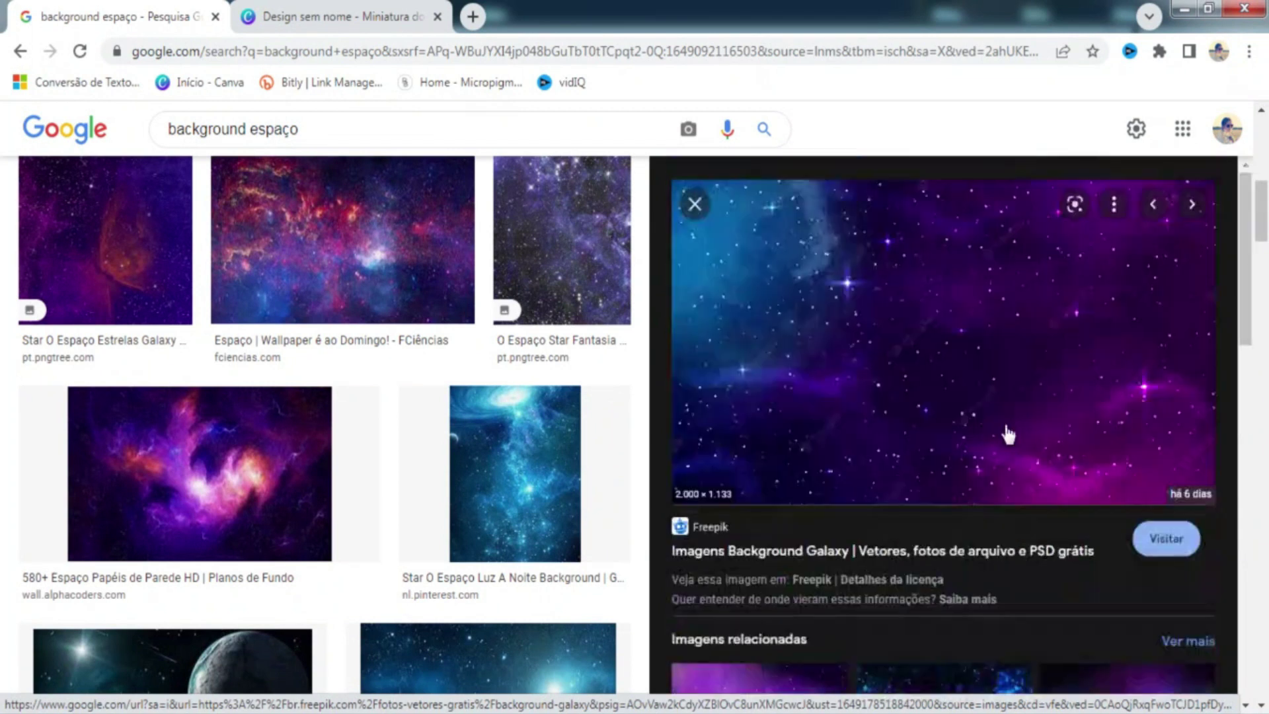
right_click(972, 364)
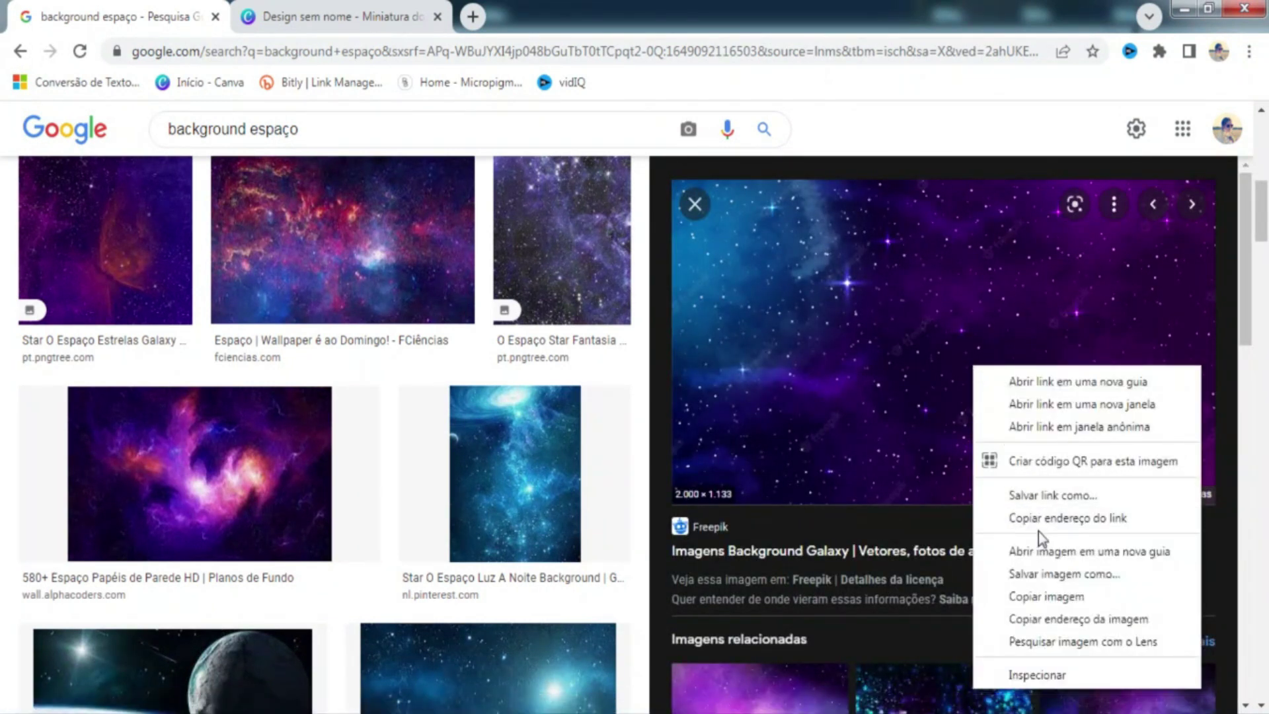
left_click(1050, 596)
Step: Paste the copied galaxy image into the Canva thumbnail design and make it the page background
left_click(389, 19)
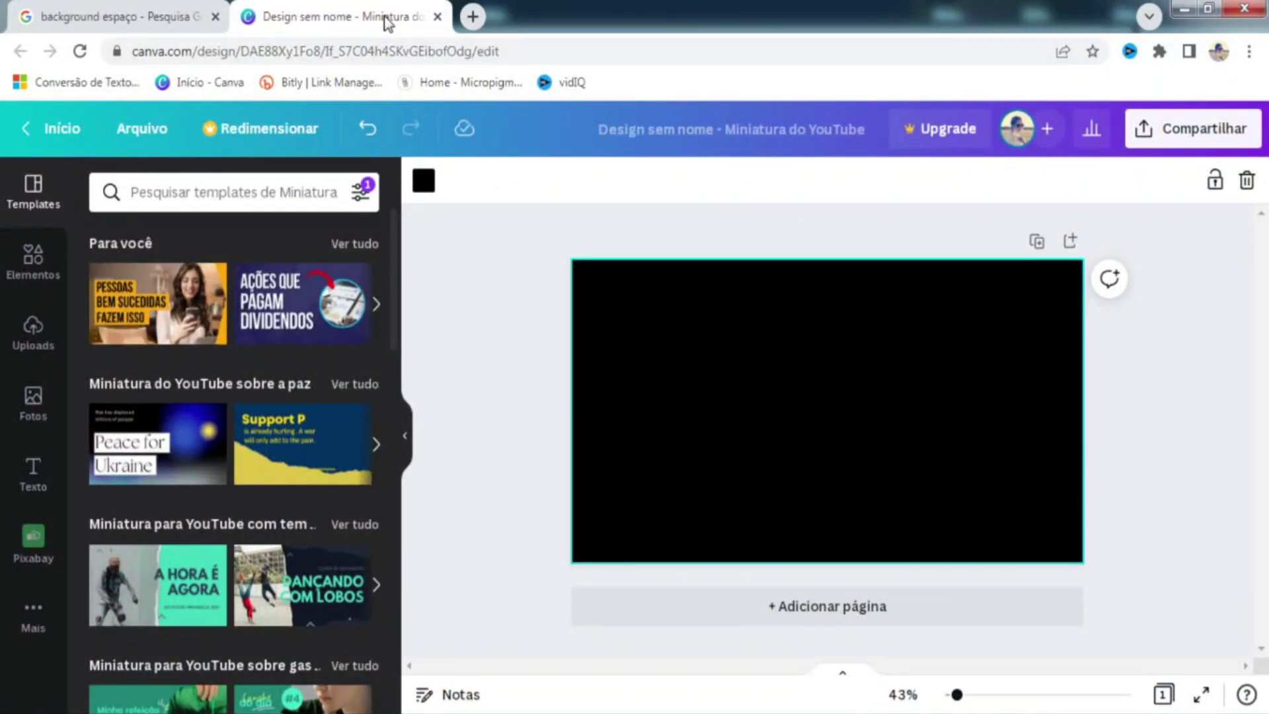
key("ctrl+v")
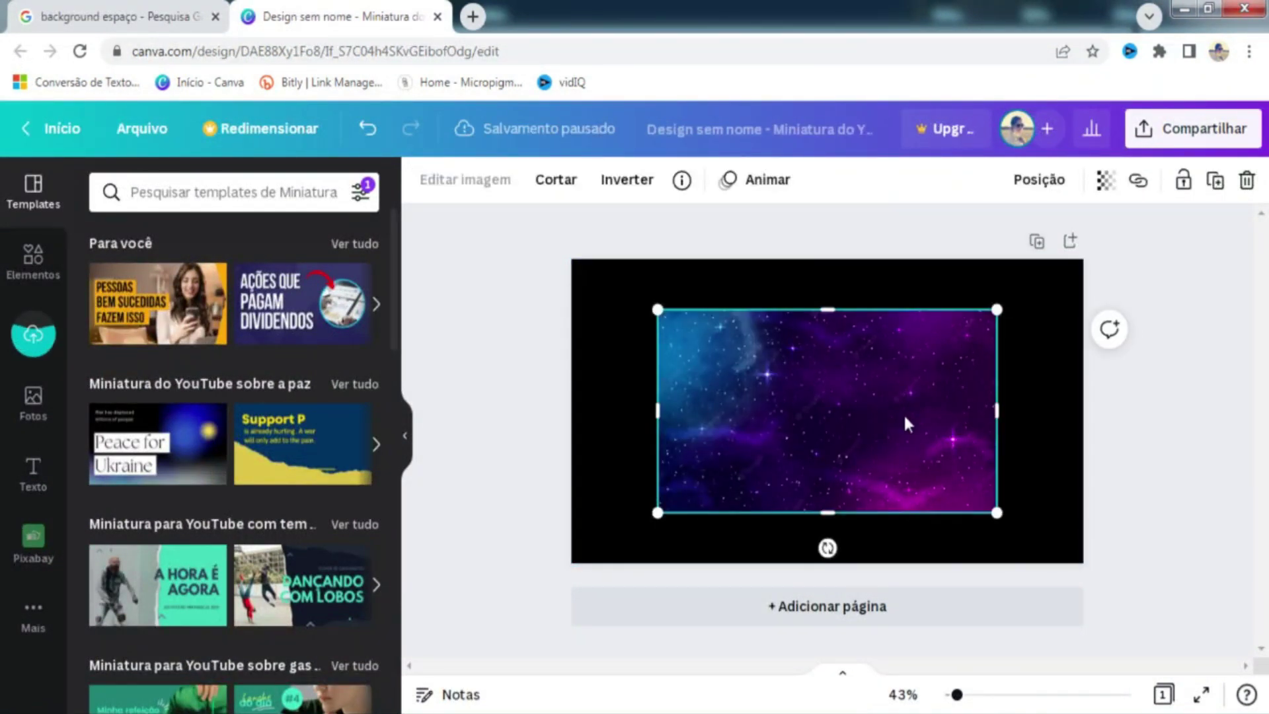
right_click(904, 419)
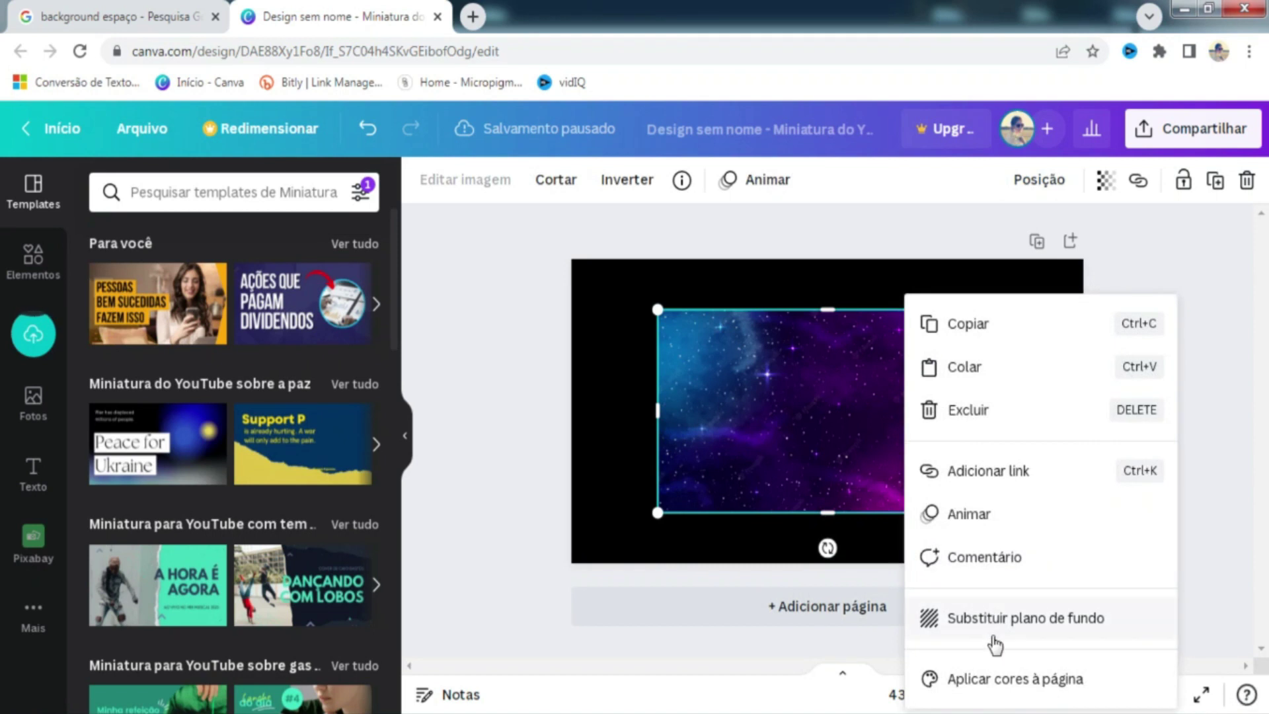
left_click(1008, 620)
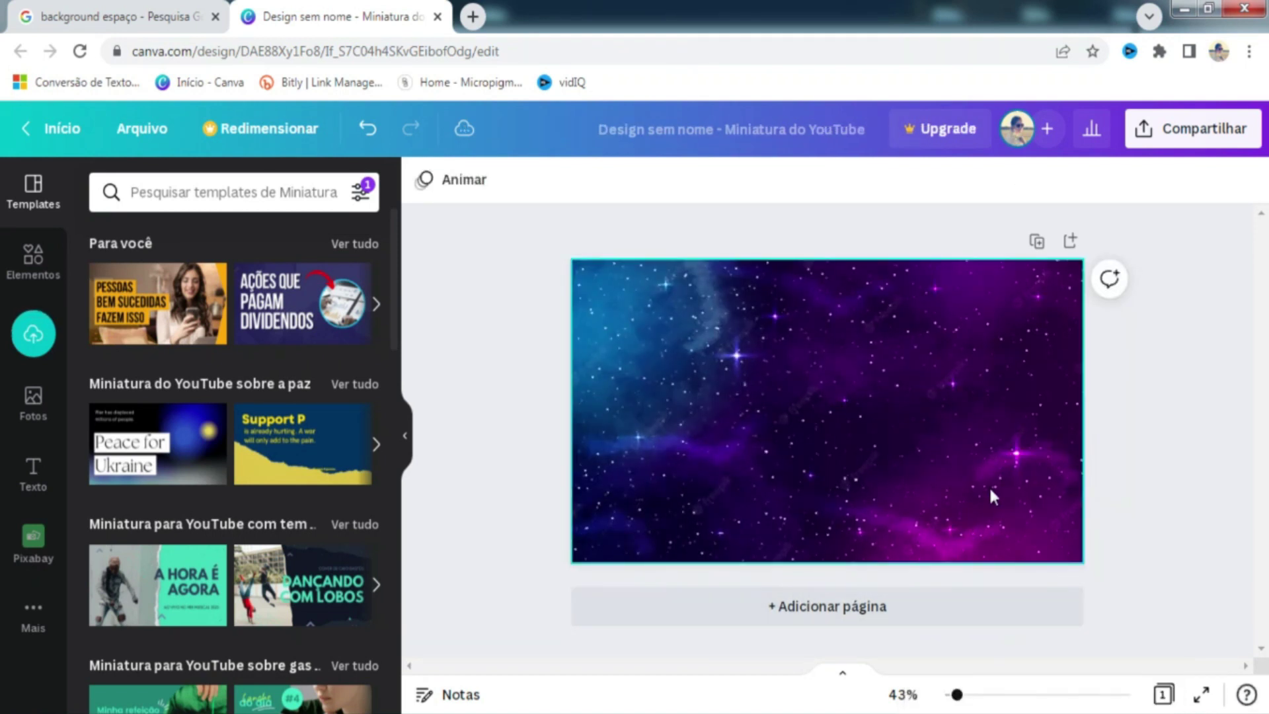
Step: Open the transparency setting of the galaxy background image
left_click(923, 451)
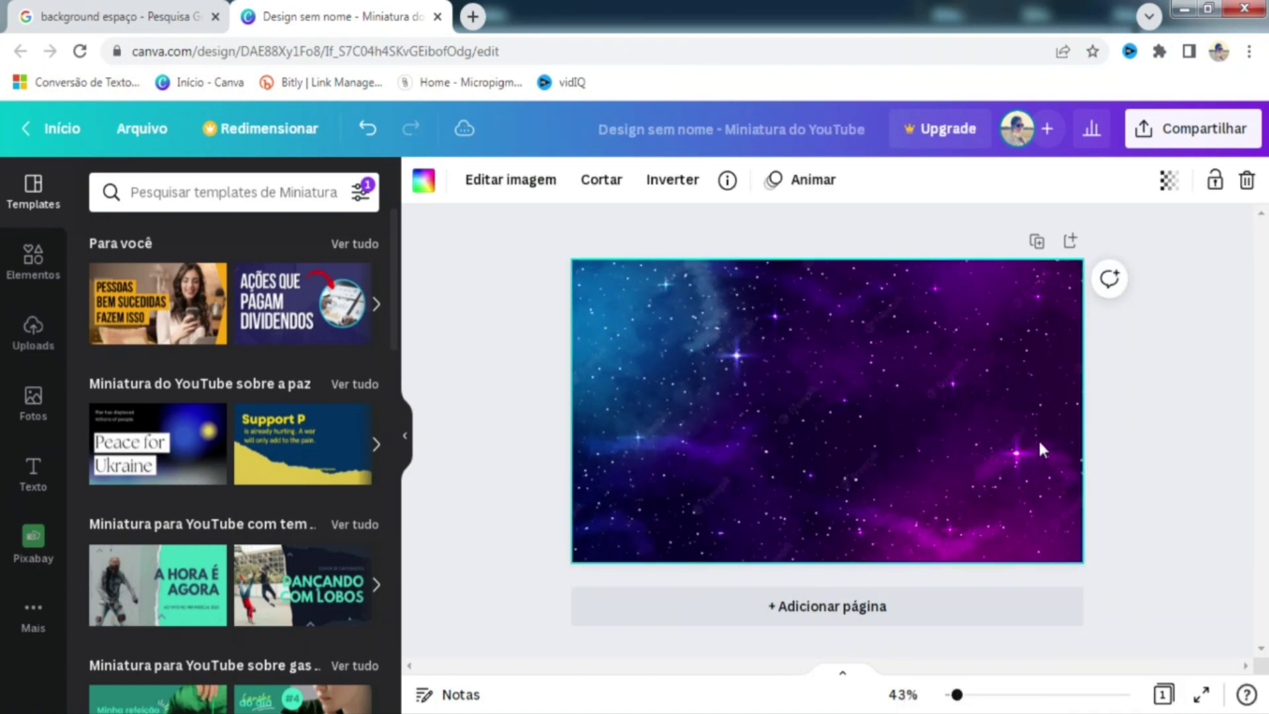
left_click(1169, 180)
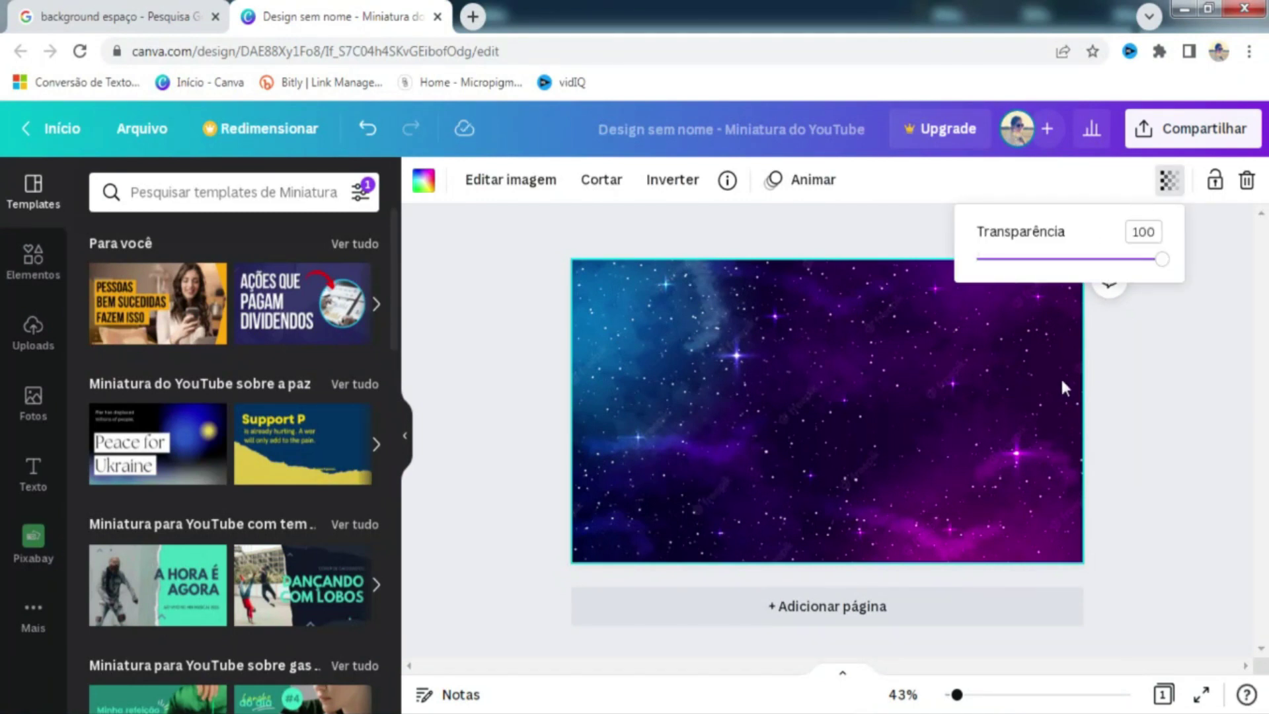
Step: Darken the space background image by setting its brightness to -45 and its transparency to 63
left_click(978, 386)
left_click(522, 181)
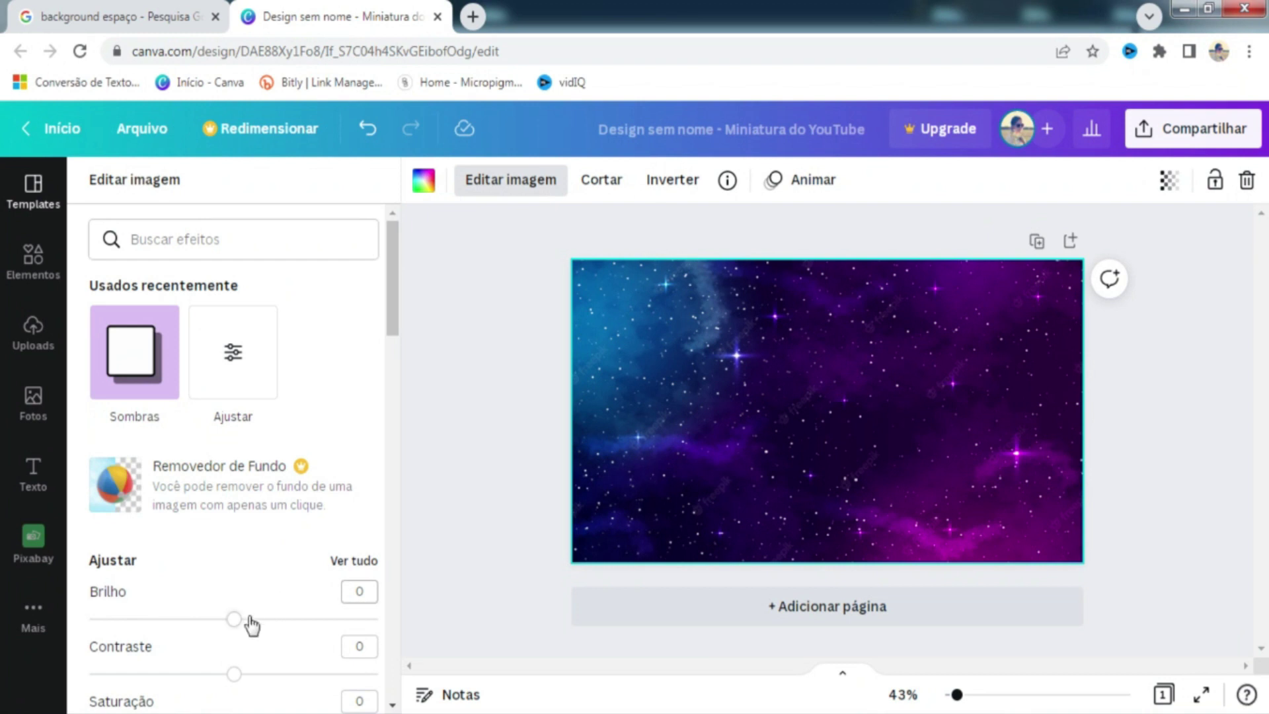
left_click_drag(235, 623, 172, 632)
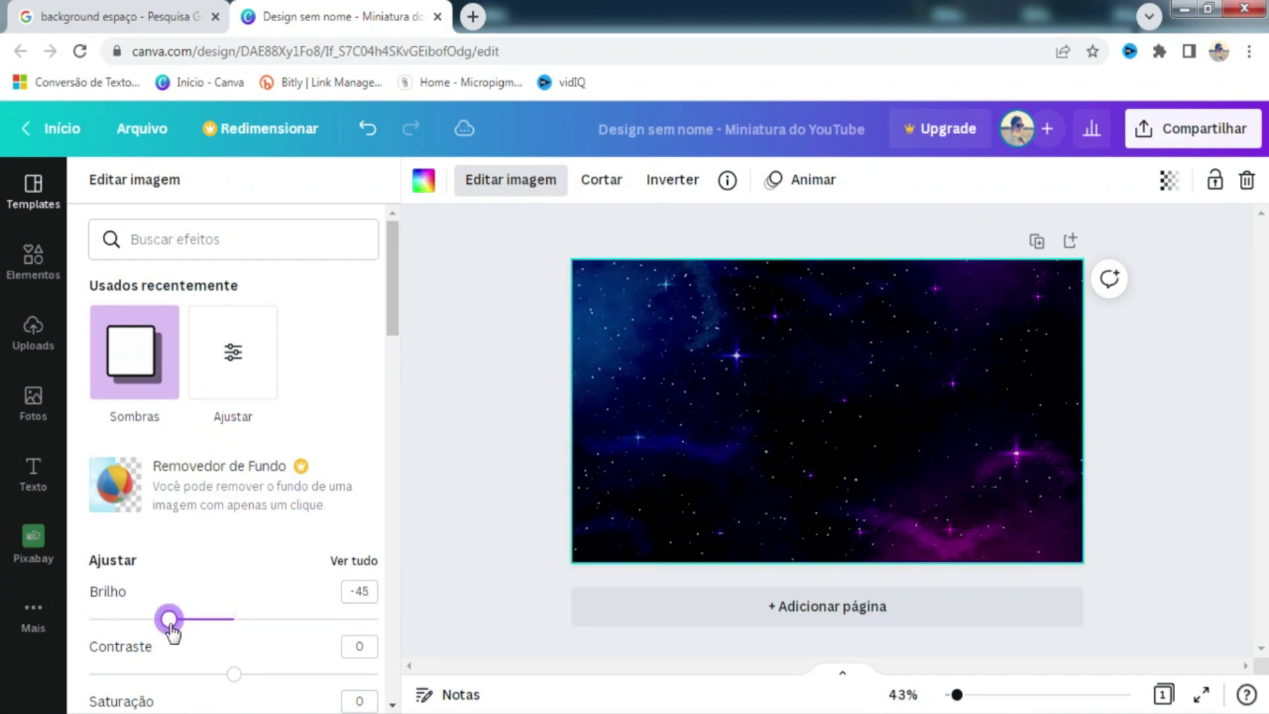
left_click(1148, 434)
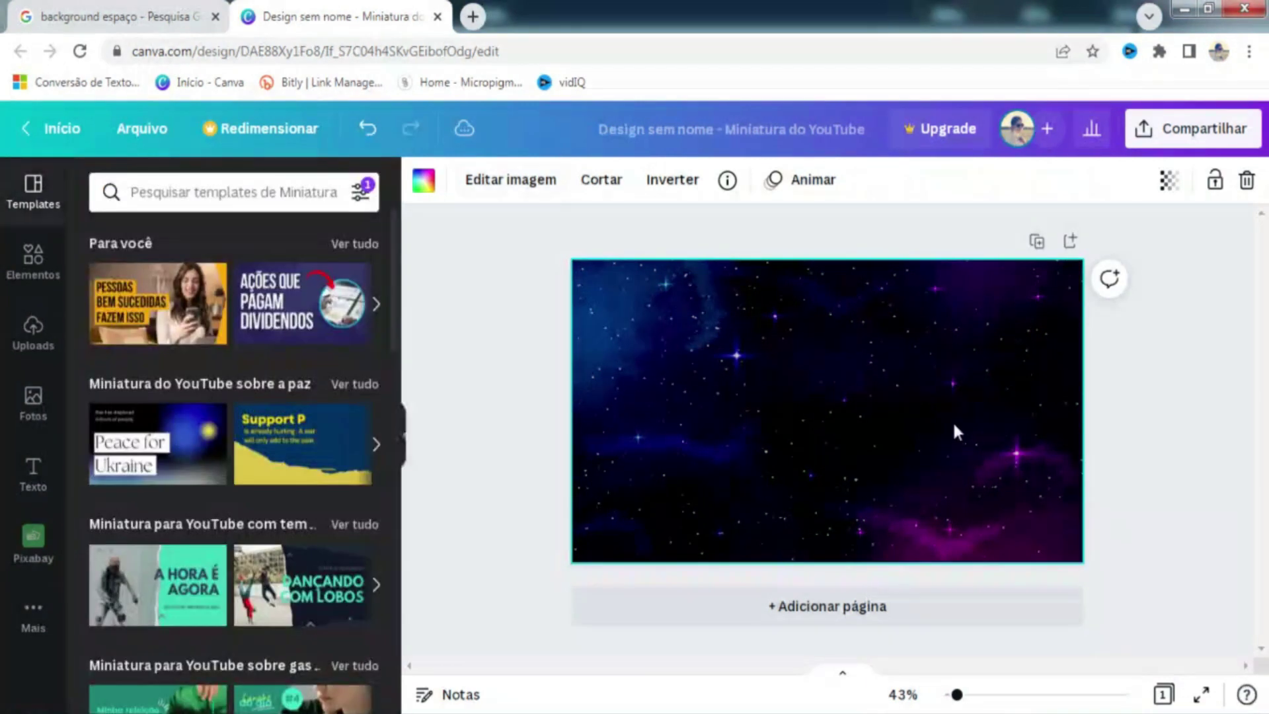
left_click(1168, 179)
left_click_drag(1163, 266, 1095, 268)
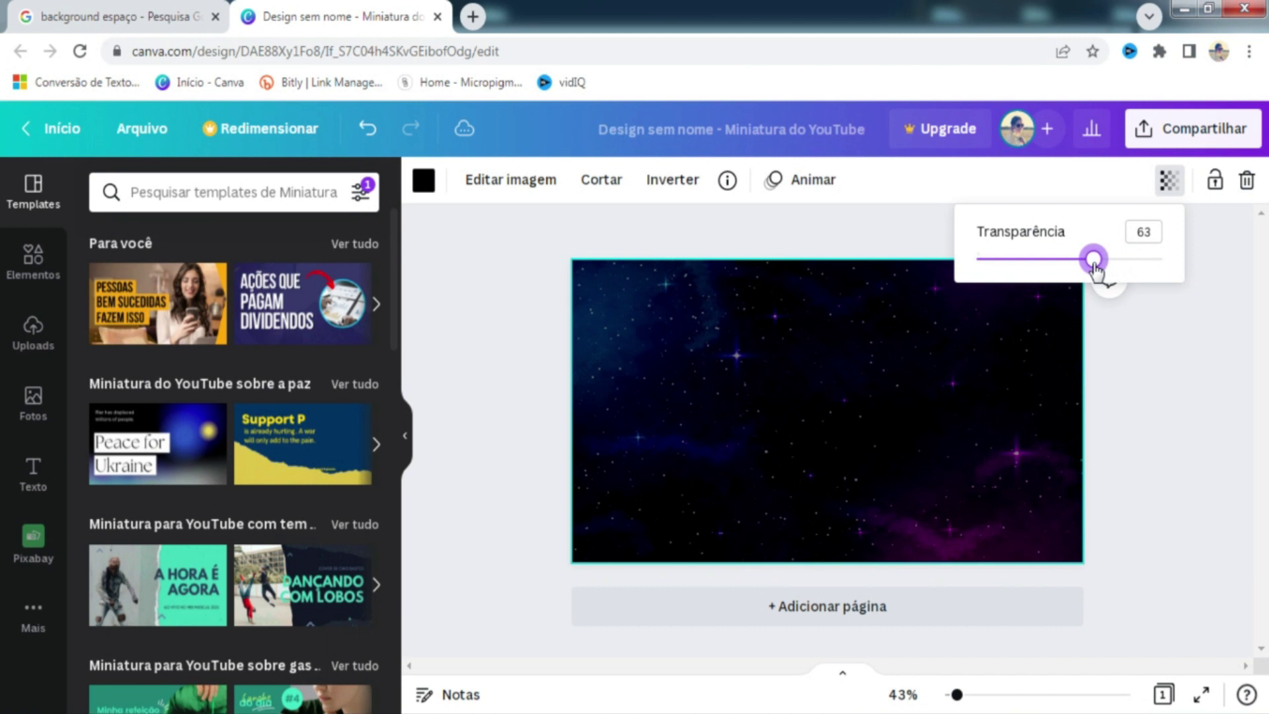
left_click(1142, 370)
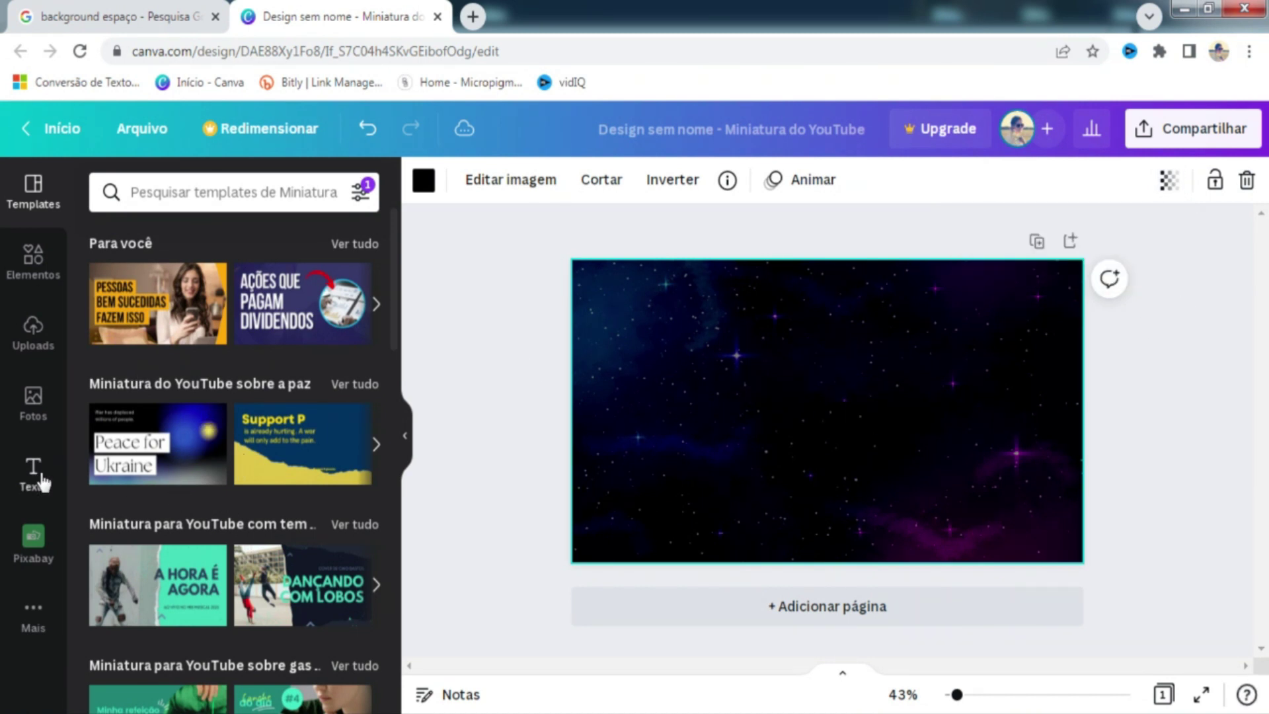
Step: Add a title text reading "ALERTA MUITO IMPORTANTE", with each word on its own line
left_click(40, 477)
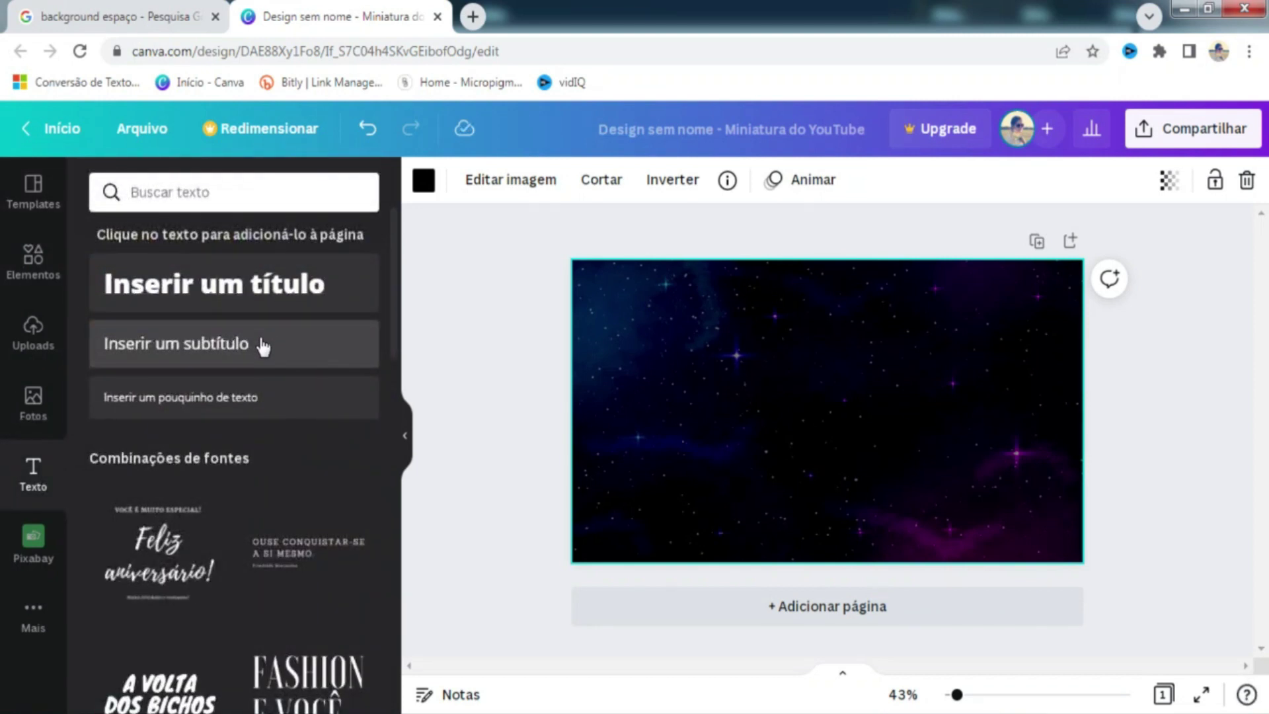
left_click(242, 293)
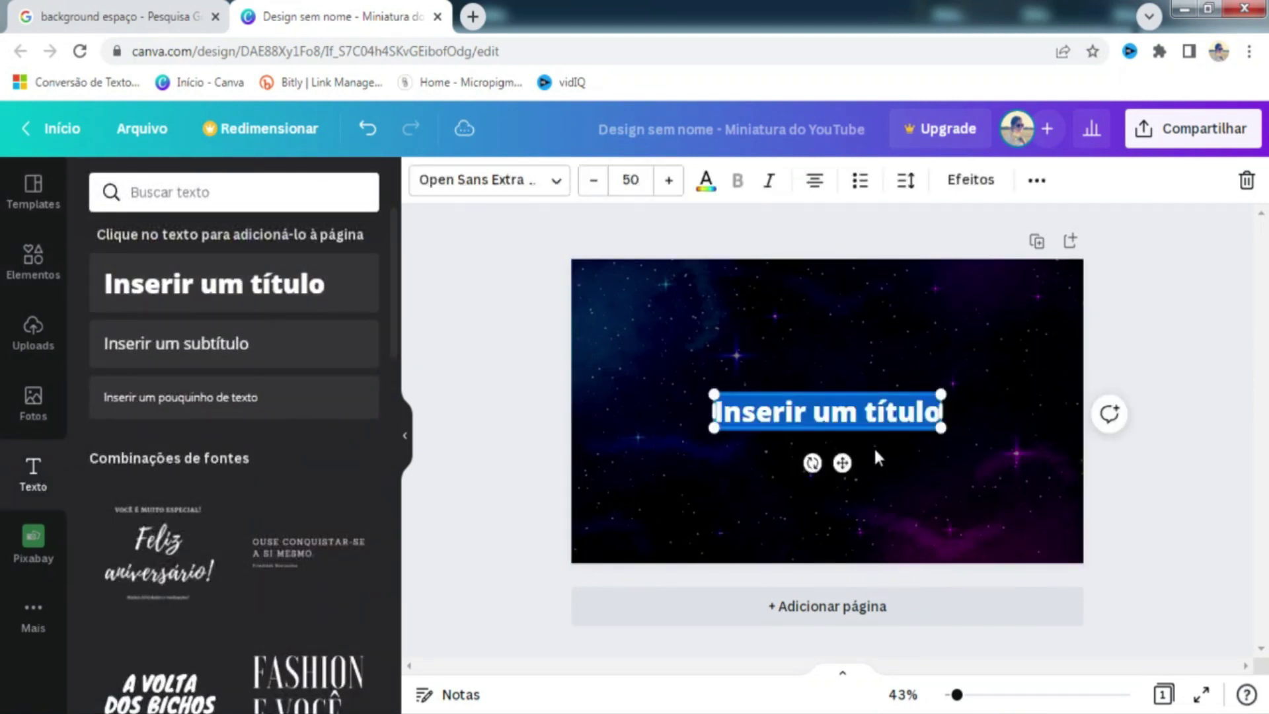
type("AL")
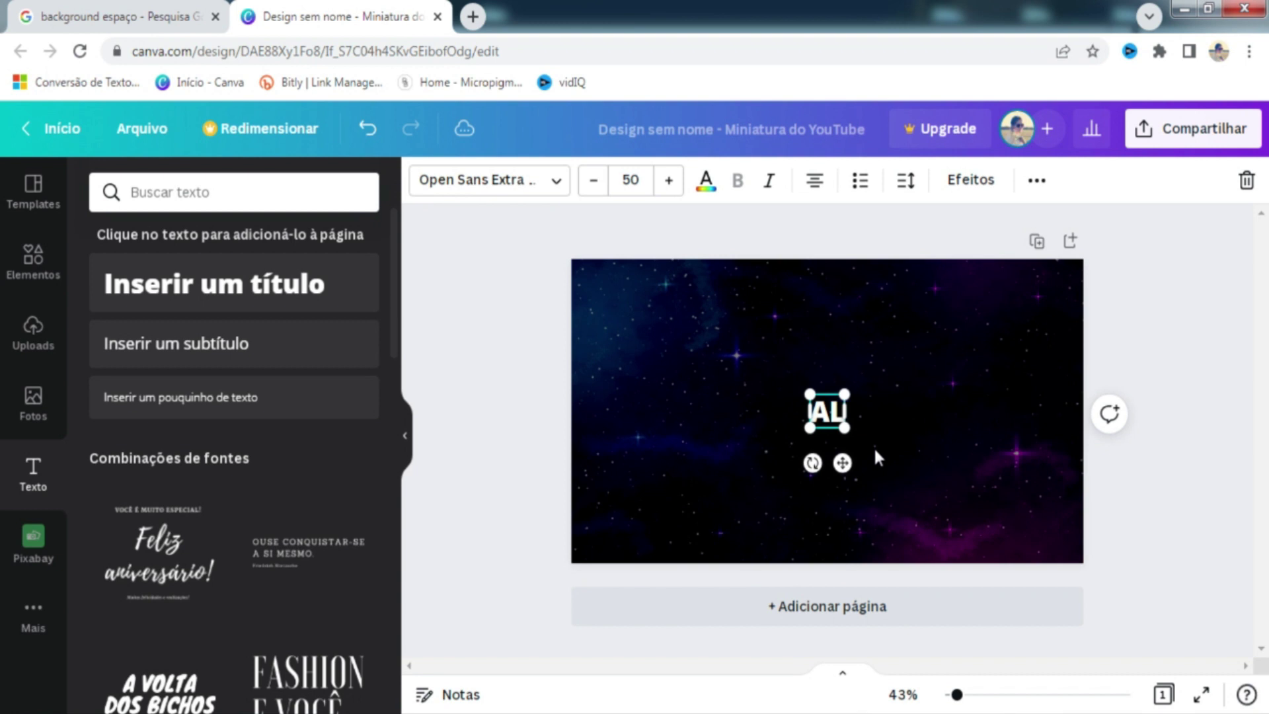
type("ERTA MUI")
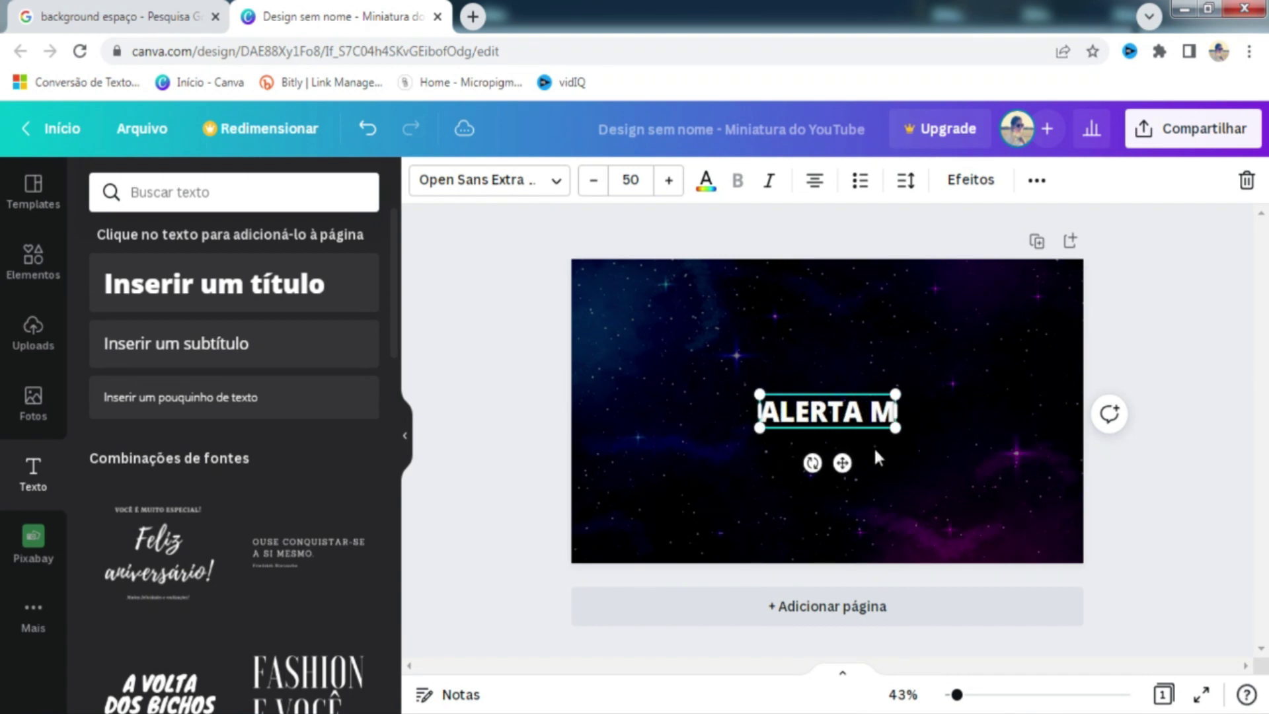
key("BackSpace")
key("BackSpace")
key("BackSpace")
key("BackSpace")
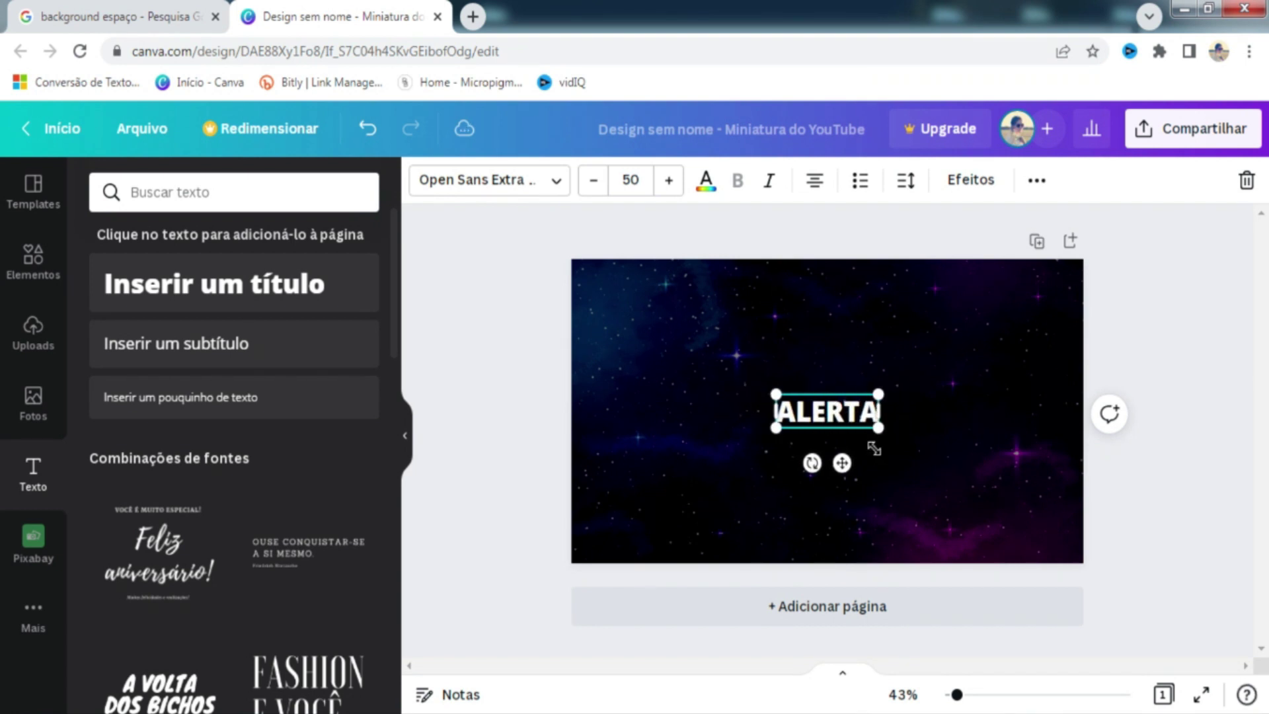
key("Return")
type("MUITO")
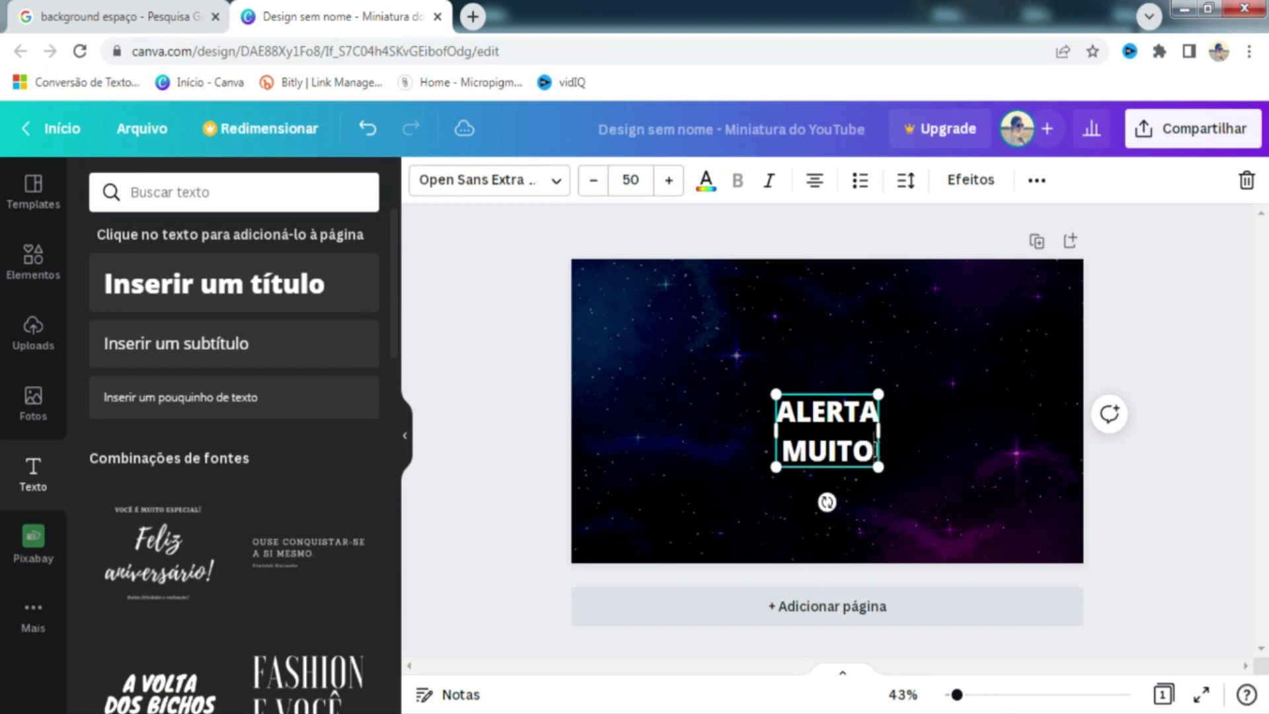
key("Return")
type("IMPORTANTE")
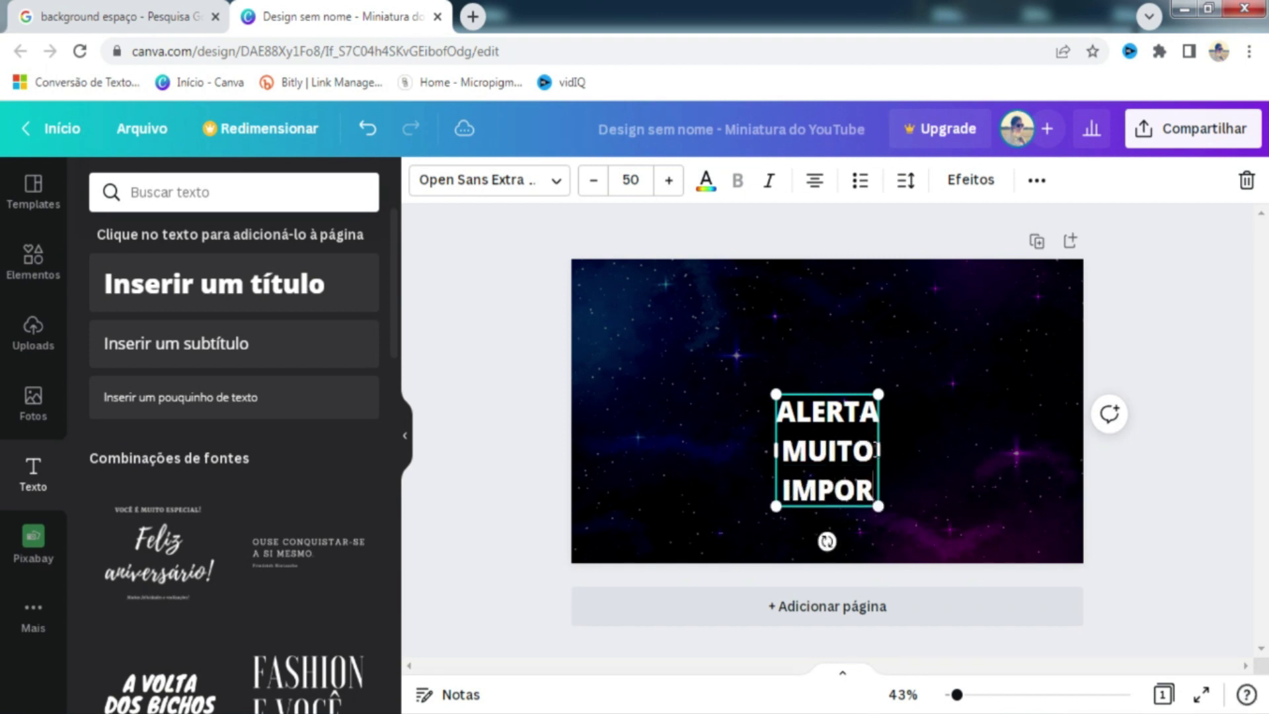
Step: Move the title text to the upper-left corner of the thumbnail
left_click(527, 399)
left_click_drag(829, 463, 674, 351)
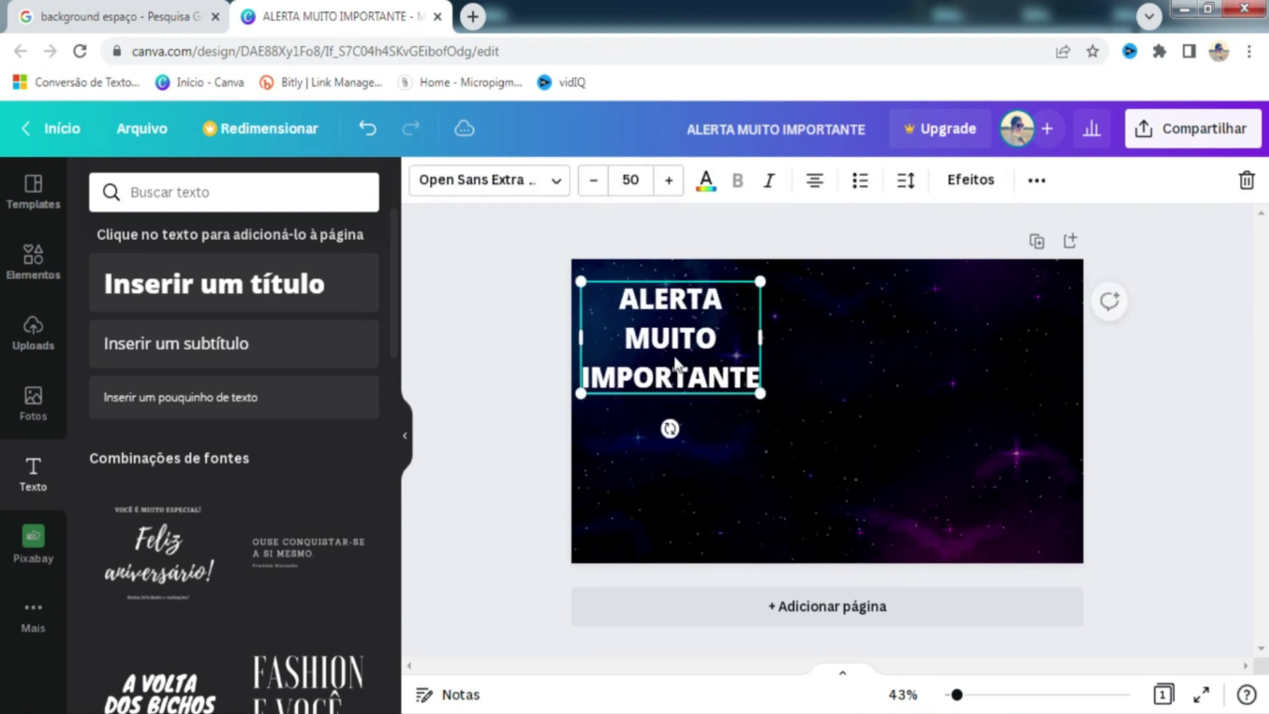
left_click(535, 352)
left_click(585, 388)
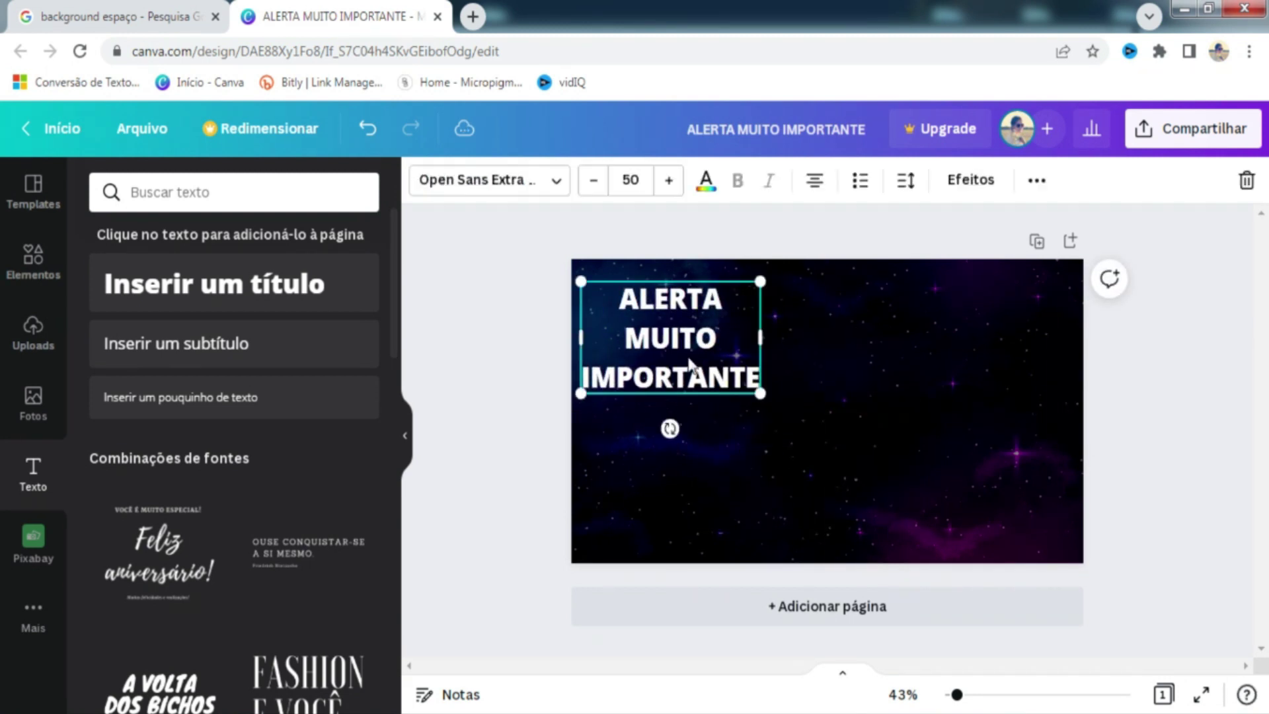
Step: Format the title in bold Montserrat Extra-Bold and enlarge it to a font size of about 78
left_click(558, 182)
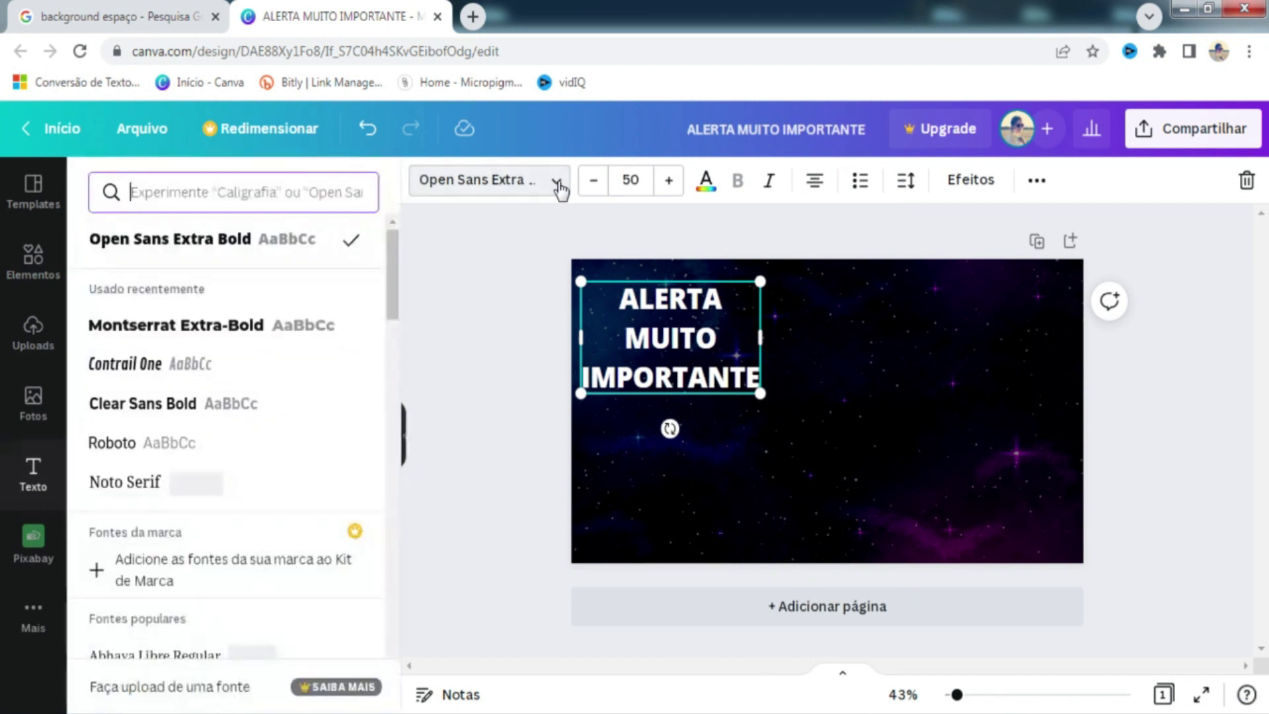
left_click(198, 331)
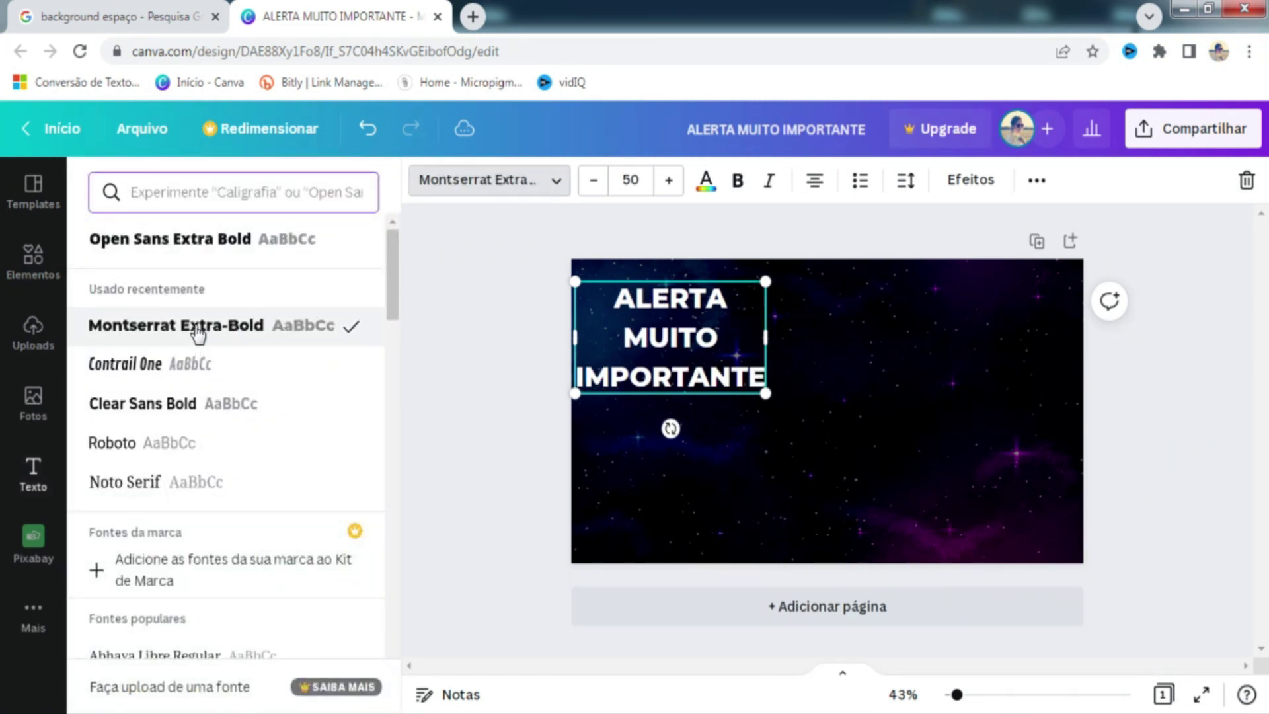
left_click(738, 183)
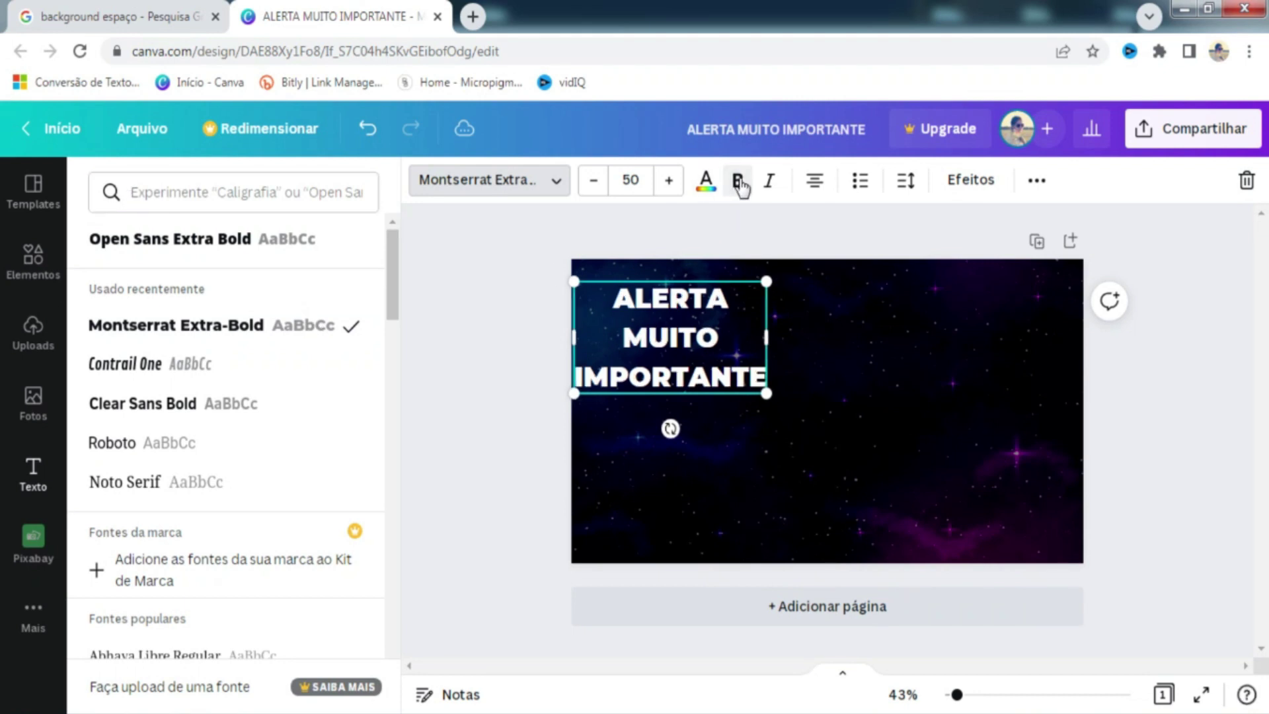
left_click_drag(764, 394, 847, 519)
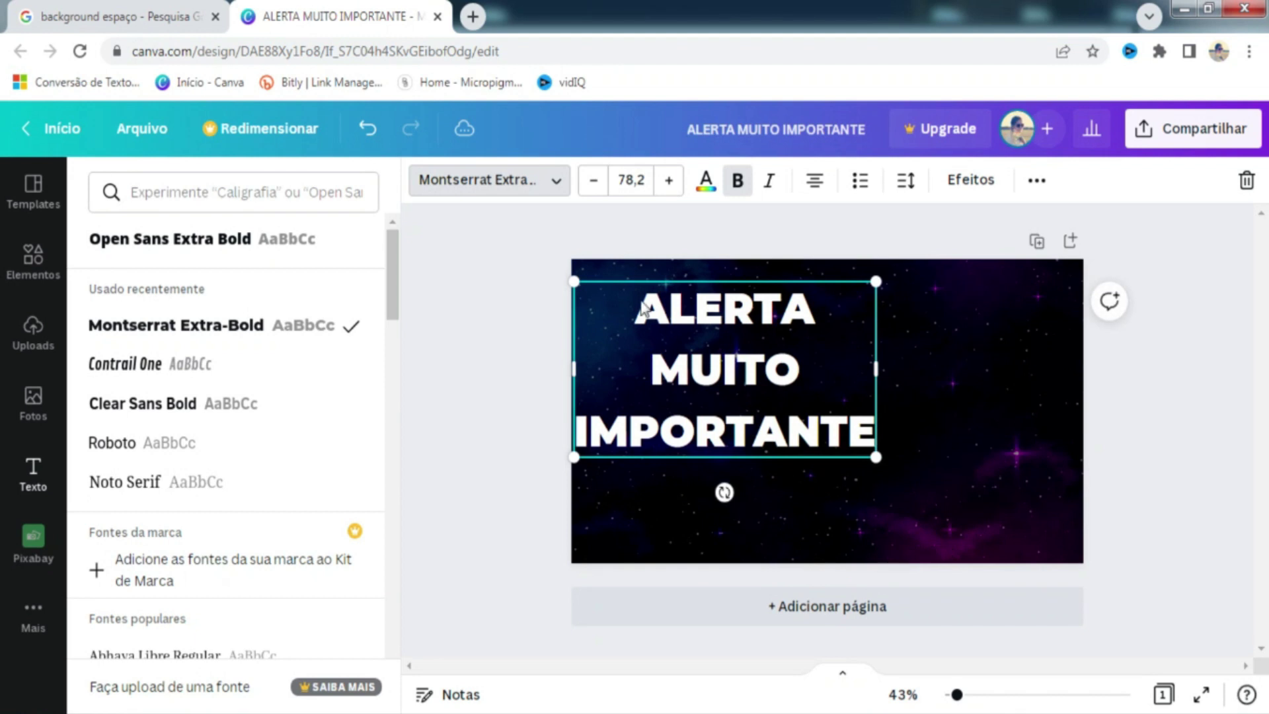
Step: Increase the font size of the words "ALERTA" and "MUITO" to 151 so they match the width of "IMPORTANTE"
left_click(666, 183)
left_click(666, 183)
left_click(666, 182)
left_click(666, 183)
left_click(666, 182)
left_click(666, 182)
left_click(665, 182)
left_click(666, 182)
left_click(666, 182)
left_click(669, 183)
left_click(669, 183)
left_click(669, 182)
left_click(669, 183)
left_click(669, 183)
left_click(669, 182)
left_click(669, 183)
left_click(669, 183)
left_click(669, 182)
left_click(669, 182)
left_click(669, 183)
left_click(669, 182)
left_click(669, 182)
left_click(669, 183)
left_click(669, 183)
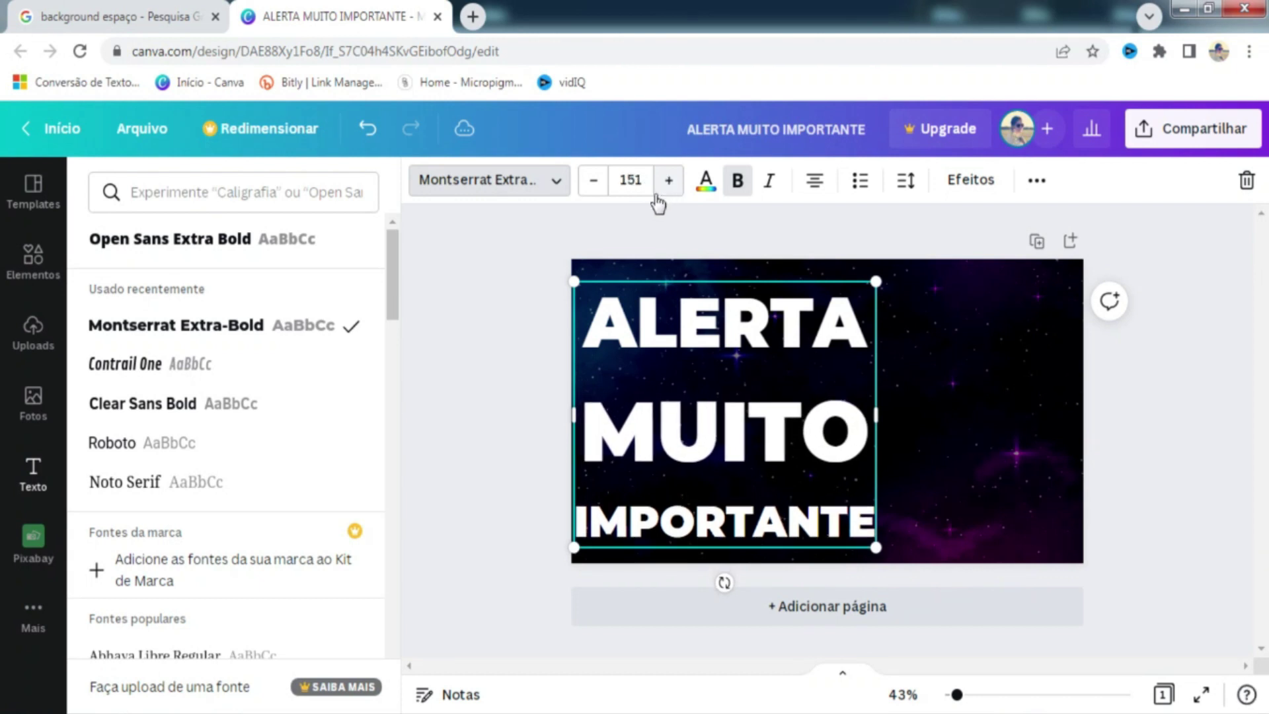
Step: Reduce the line spacing of the enlarged title lines to 0,7
left_click(906, 180)
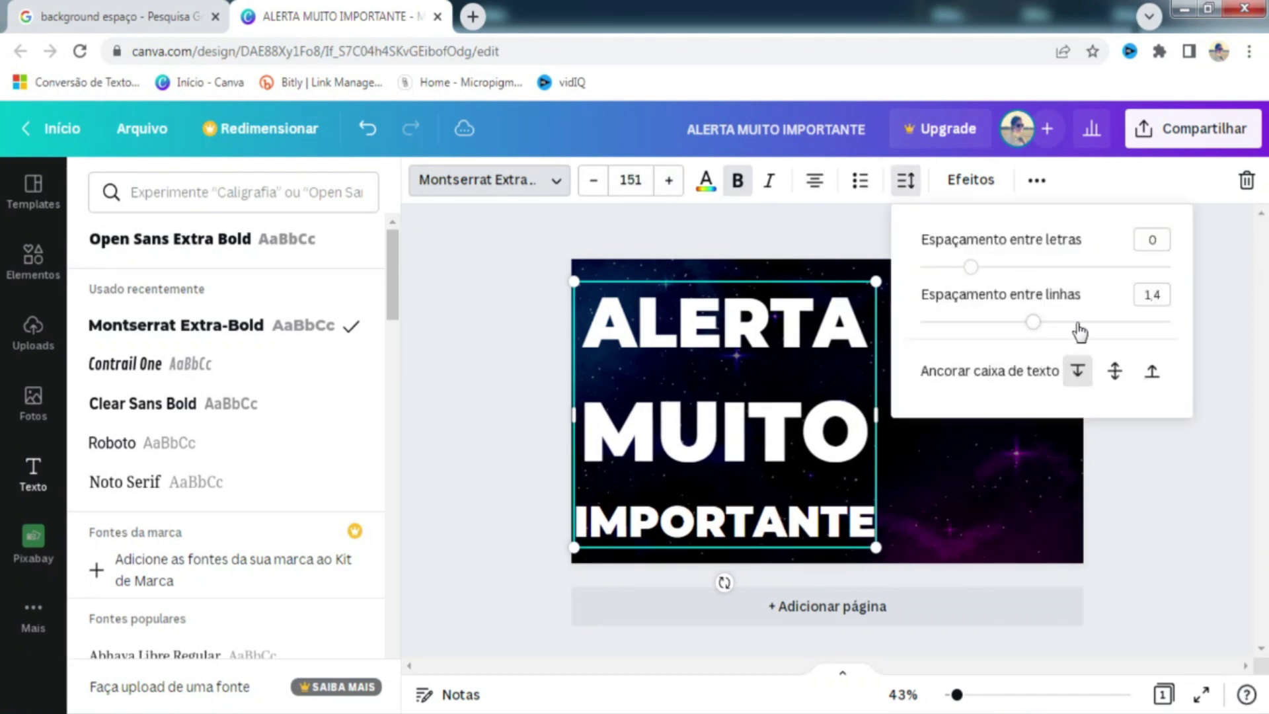
left_click_drag(1033, 327, 947, 354)
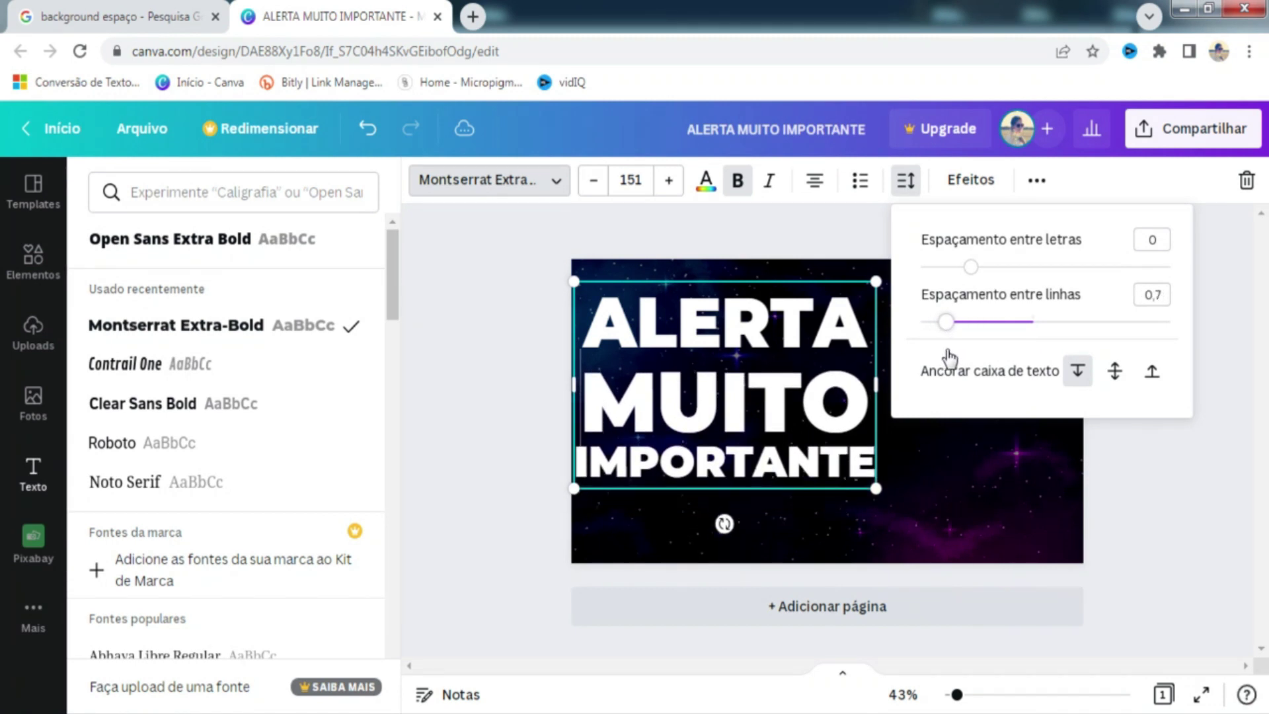
left_click(951, 473)
Step: Nudge the title slightly up and to the right, away from the thumbnail's left edge
left_click_drag(786, 463, 786, 401)
left_click(977, 423)
left_click(780, 405)
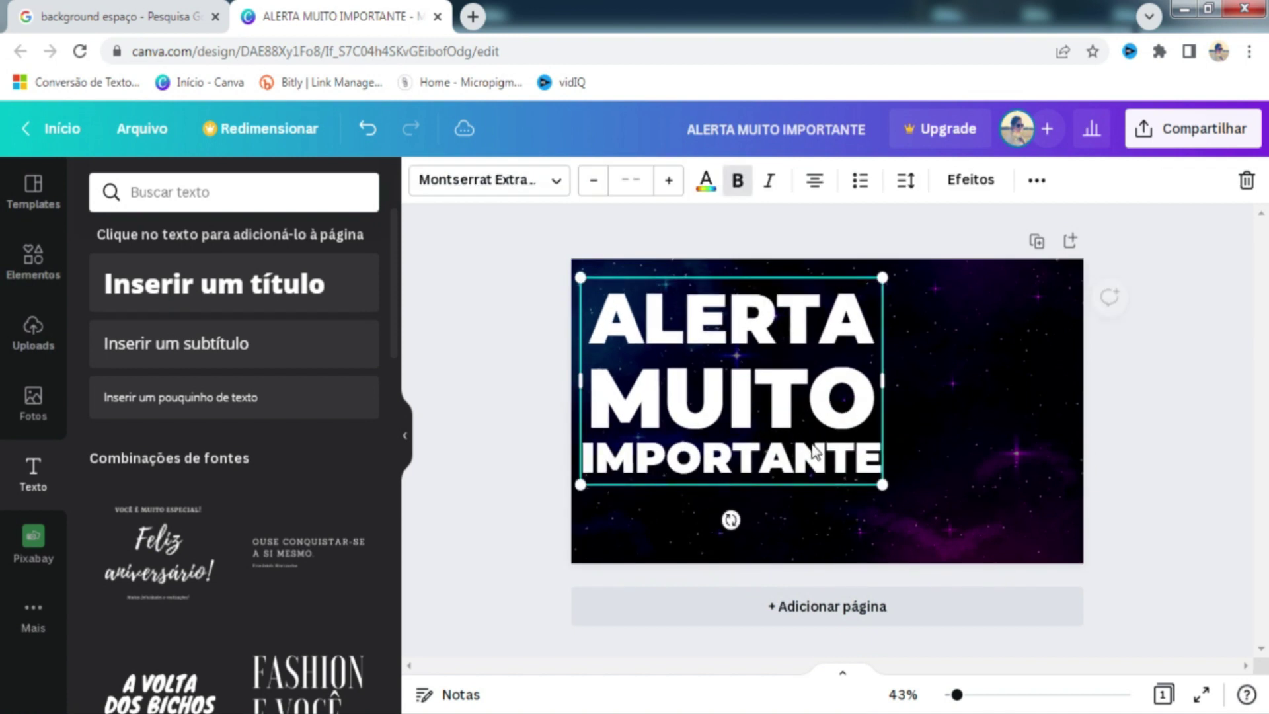
left_click(952, 499)
left_click(793, 451)
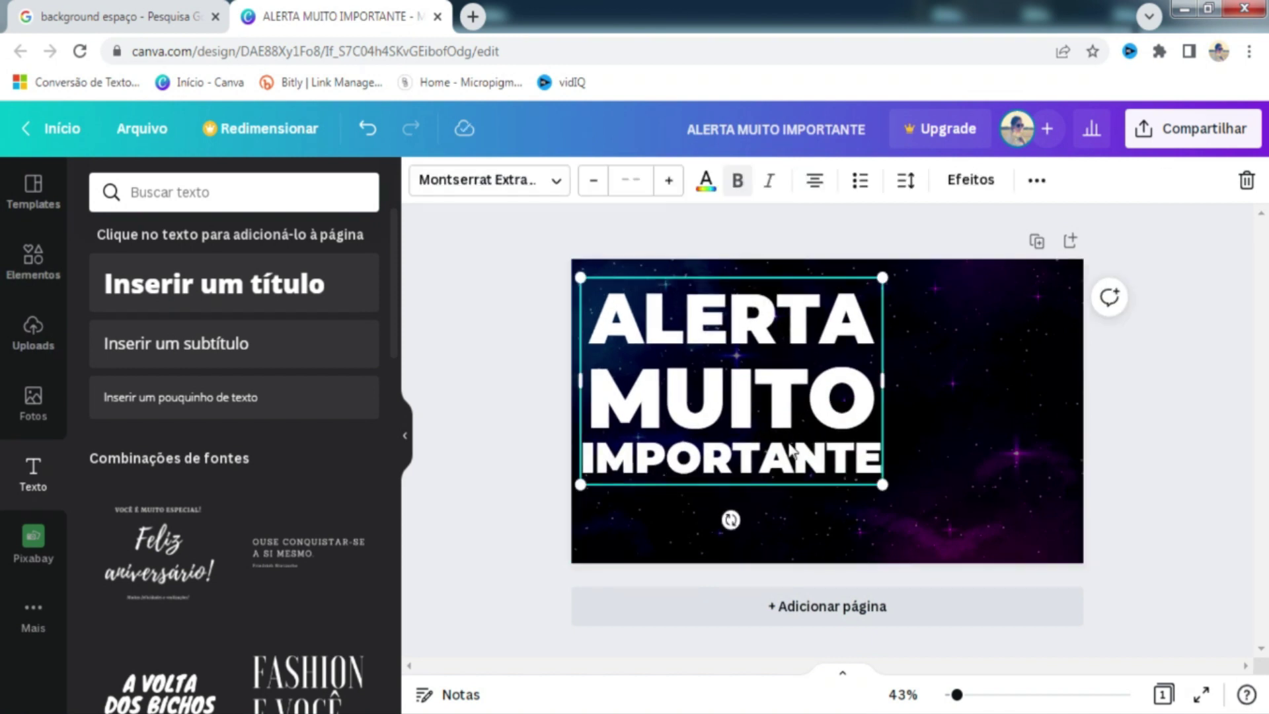
Step: Try adjusting the line spacing of only the "MUITO" and "IMPORTANTE" lines
left_click(598, 401)
left_click_drag(598, 401, 878, 470)
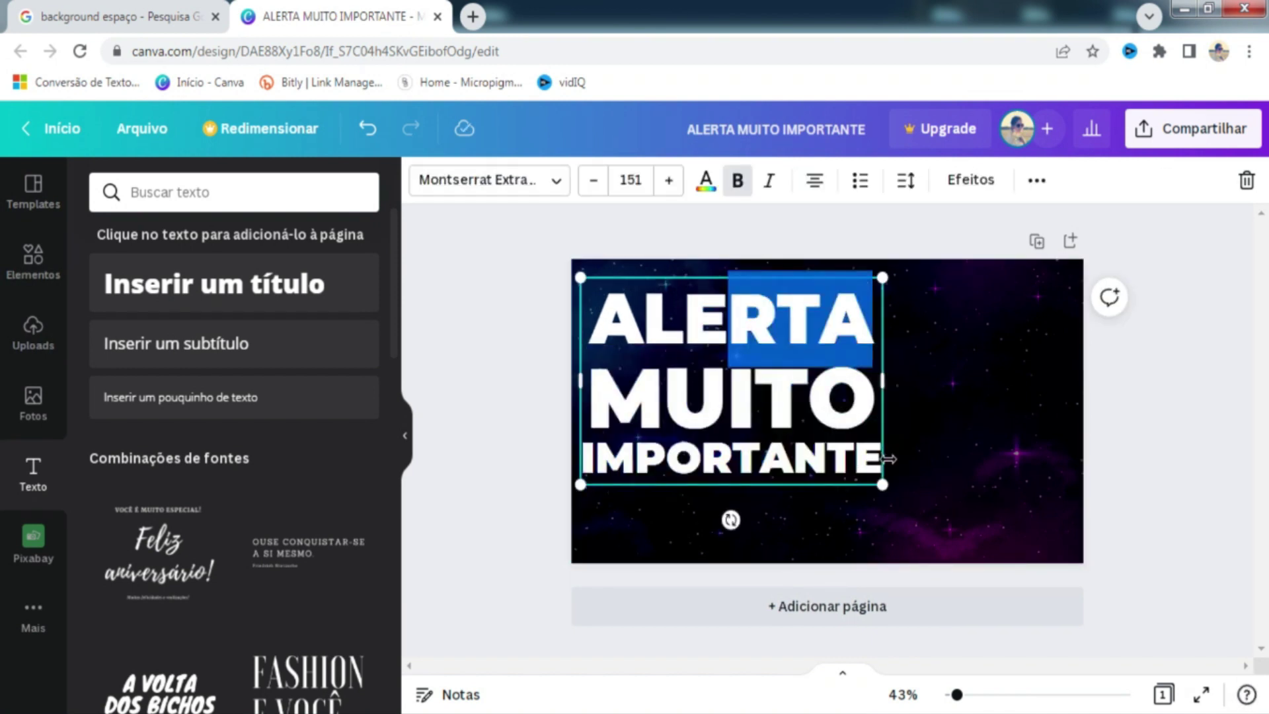
left_click(906, 181)
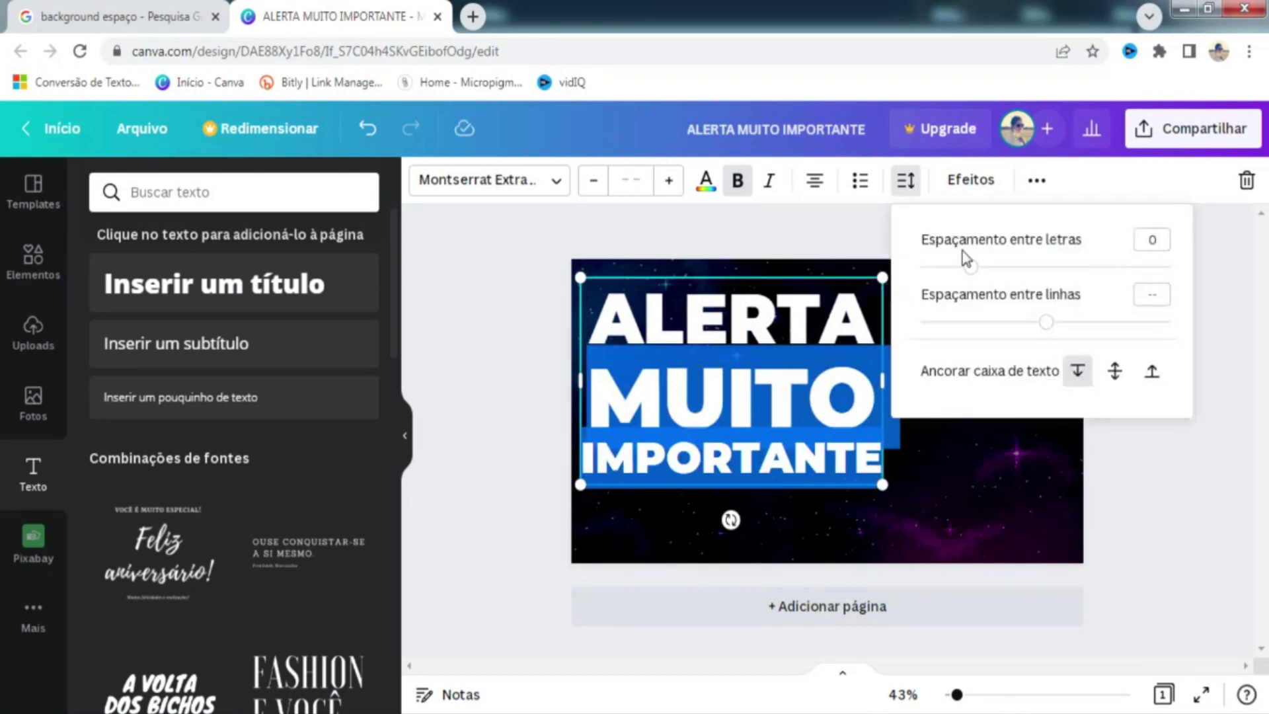
left_click_drag(1047, 324, 990, 349)
double_click(980, 513)
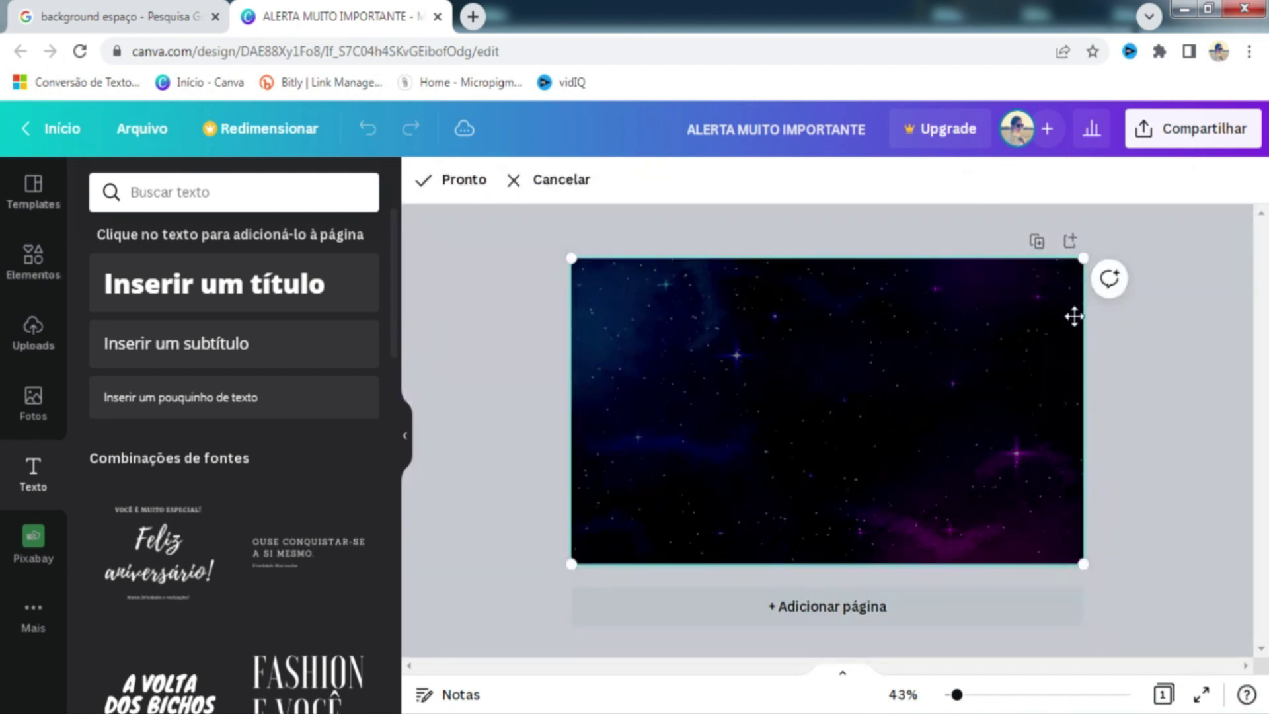
left_click(1150, 410)
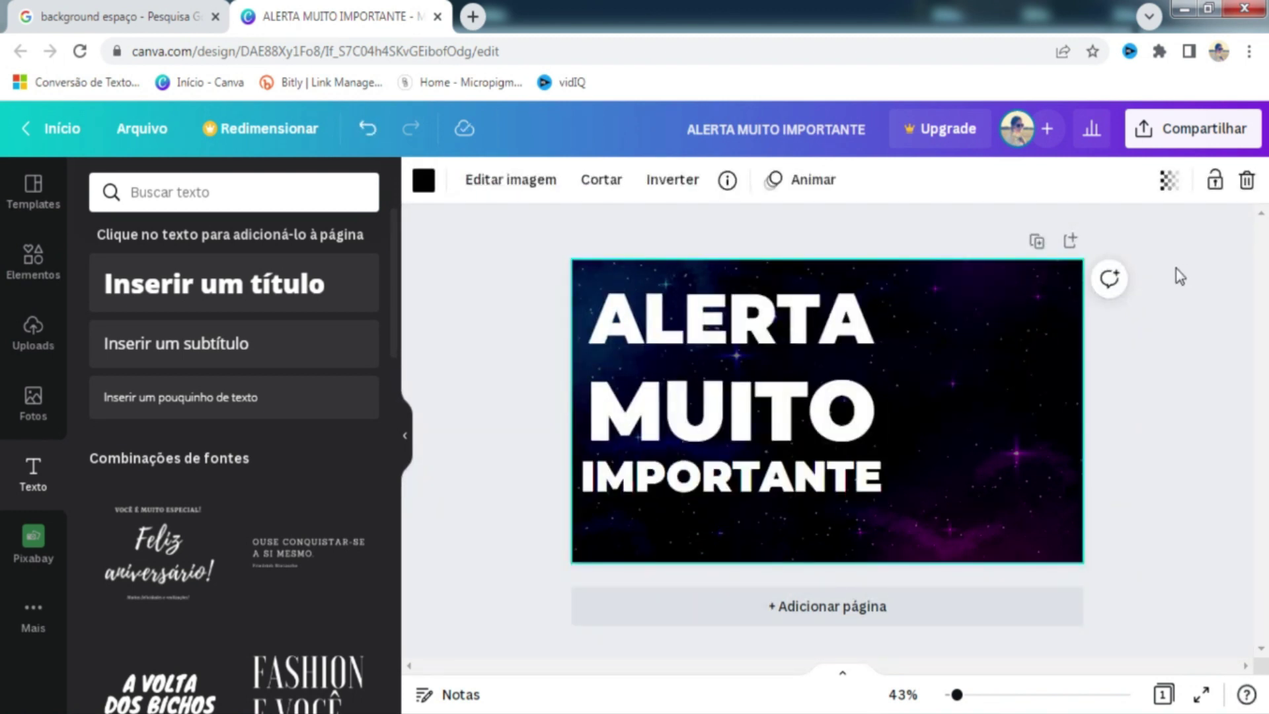
Step: Set the line spacing of the whole title to 0,94
left_click(807, 355)
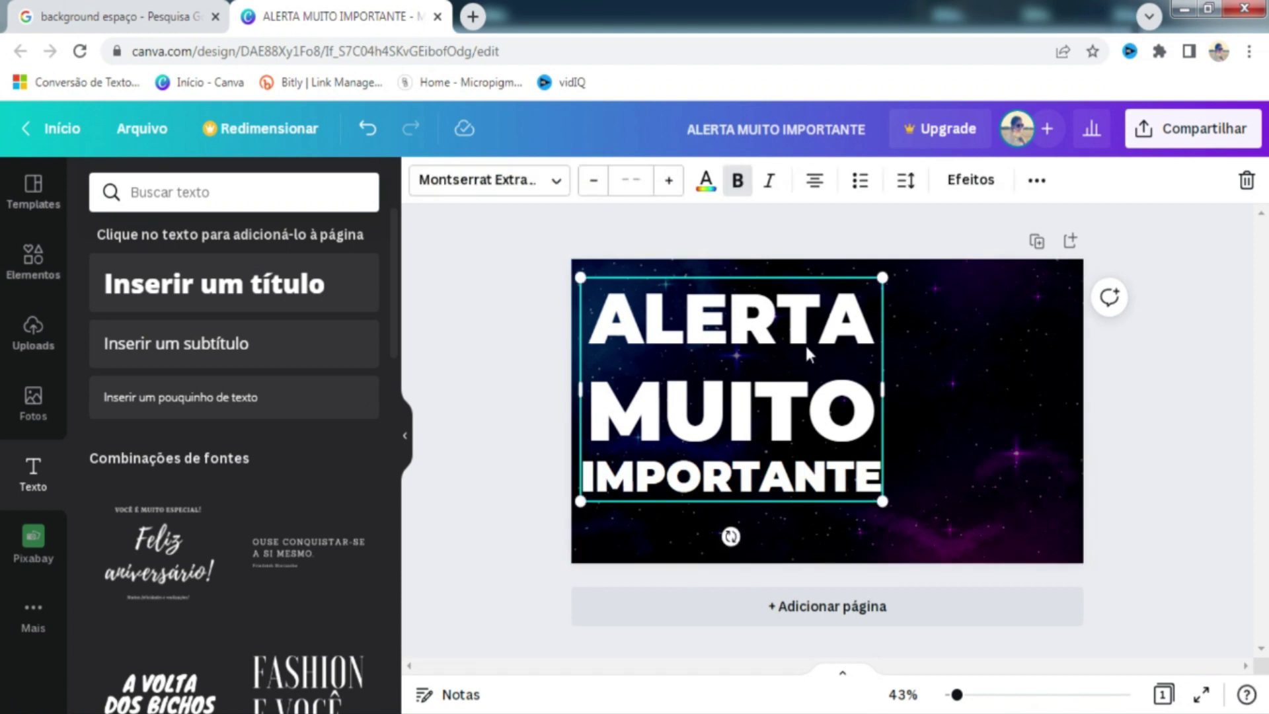
left_click(905, 180)
left_click_drag(1054, 327, 980, 327)
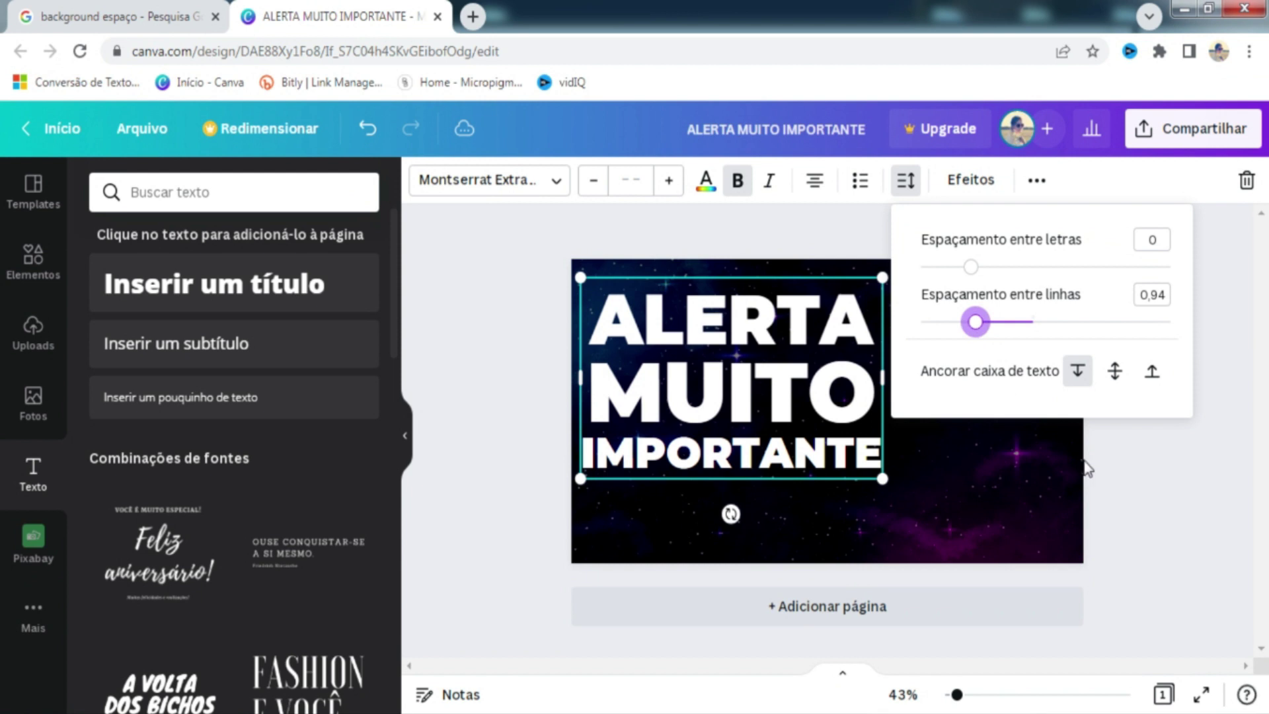
left_click(1161, 467)
left_click(965, 415)
Step: Color the word "IMPORTANTE" yellow with the hex code #FFFF00
left_click(828, 461)
double_click(824, 456)
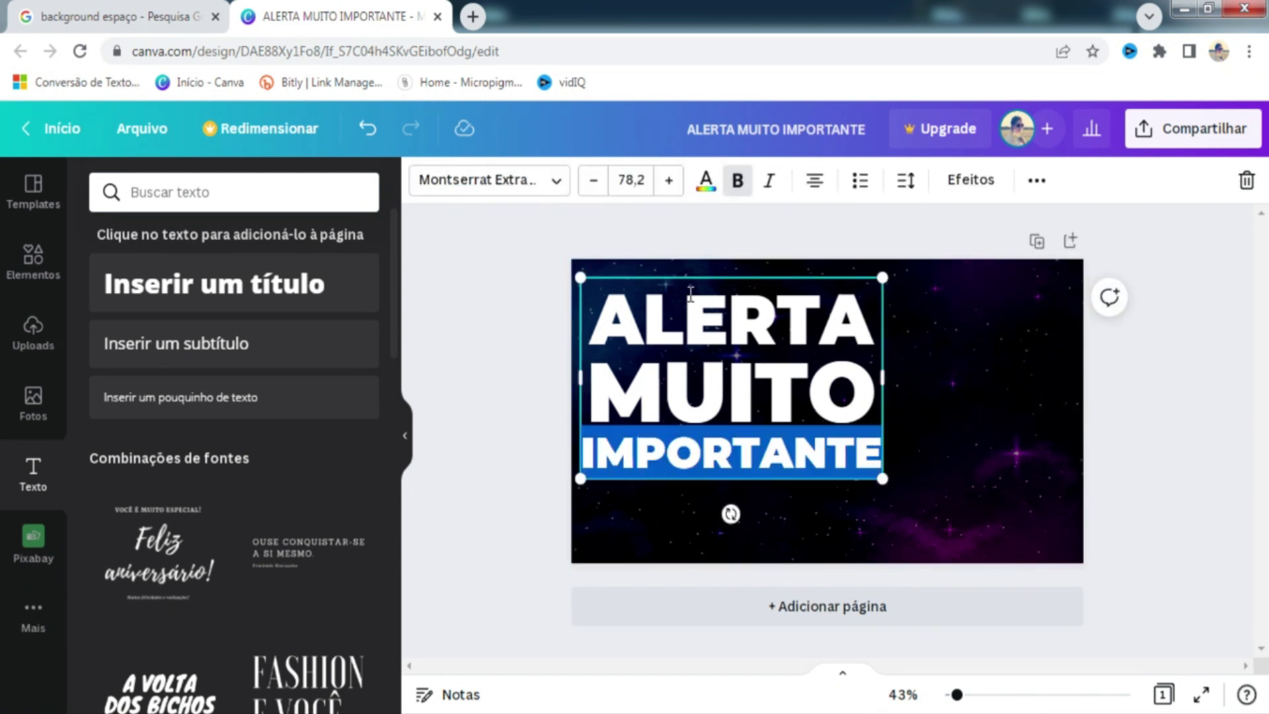
left_click(706, 180)
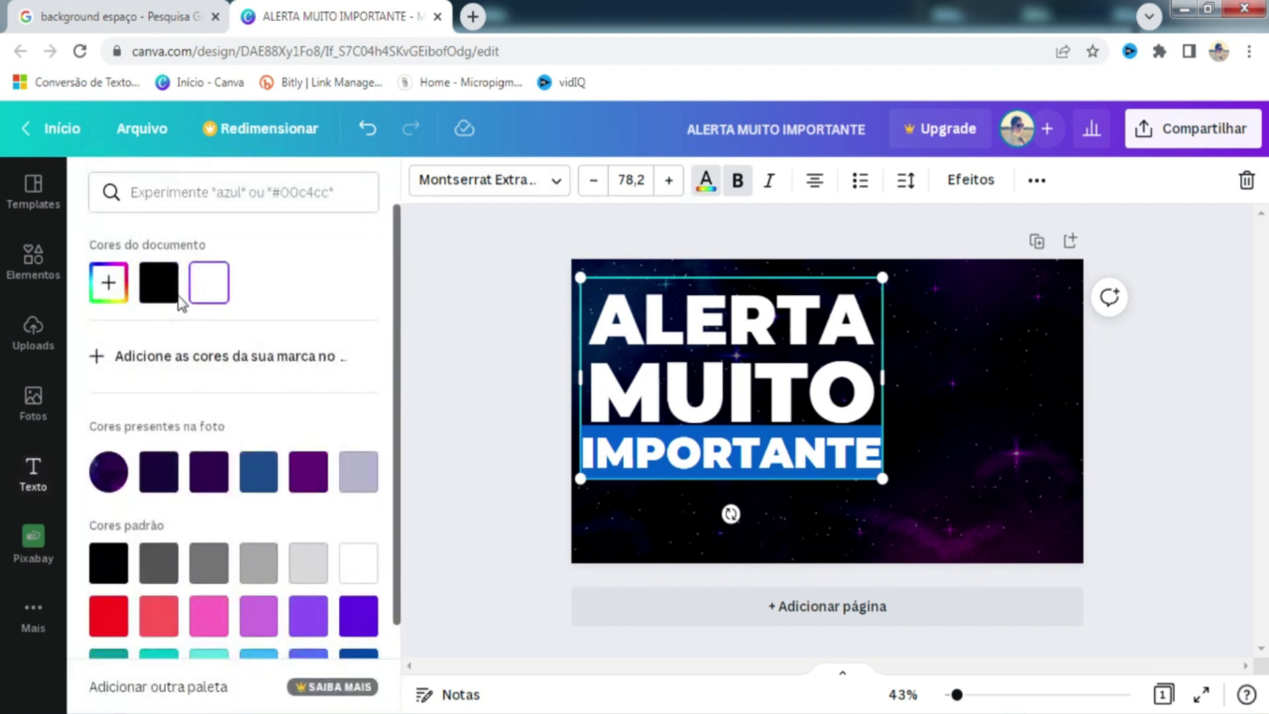
left_click(110, 283)
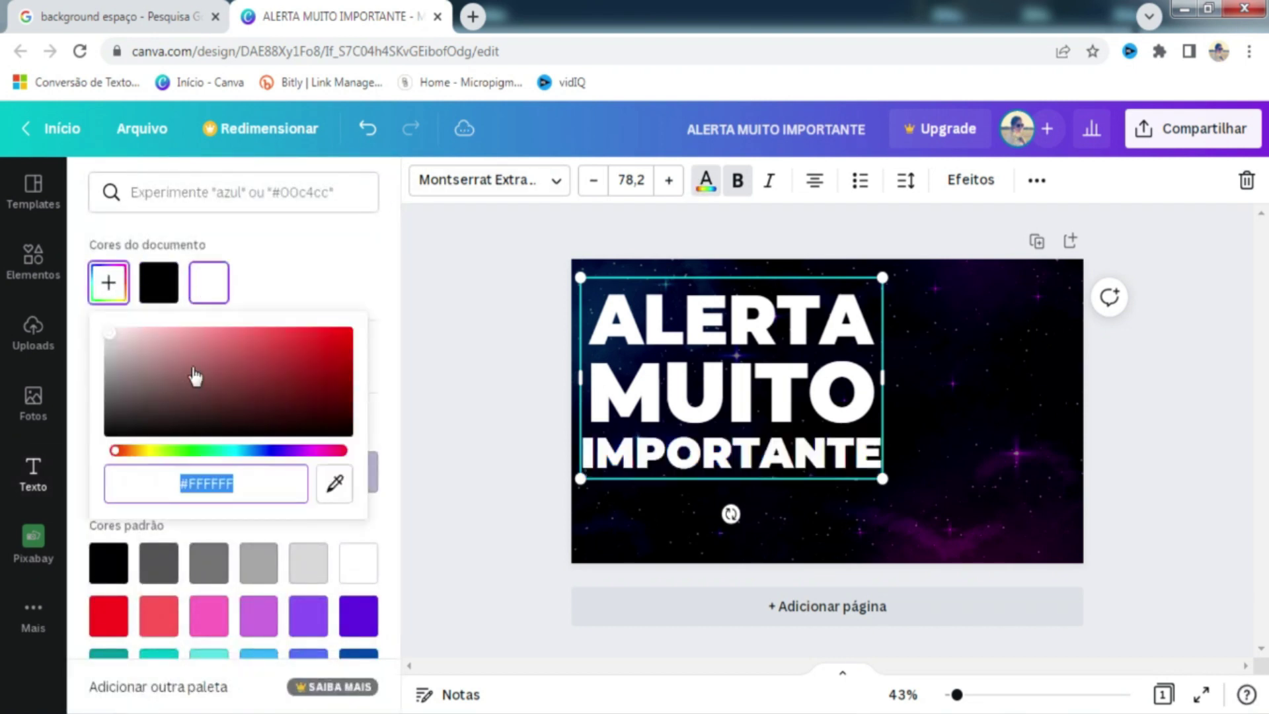
left_click(275, 485)
key("BackSpace")
key("BackSpace")
type("00")
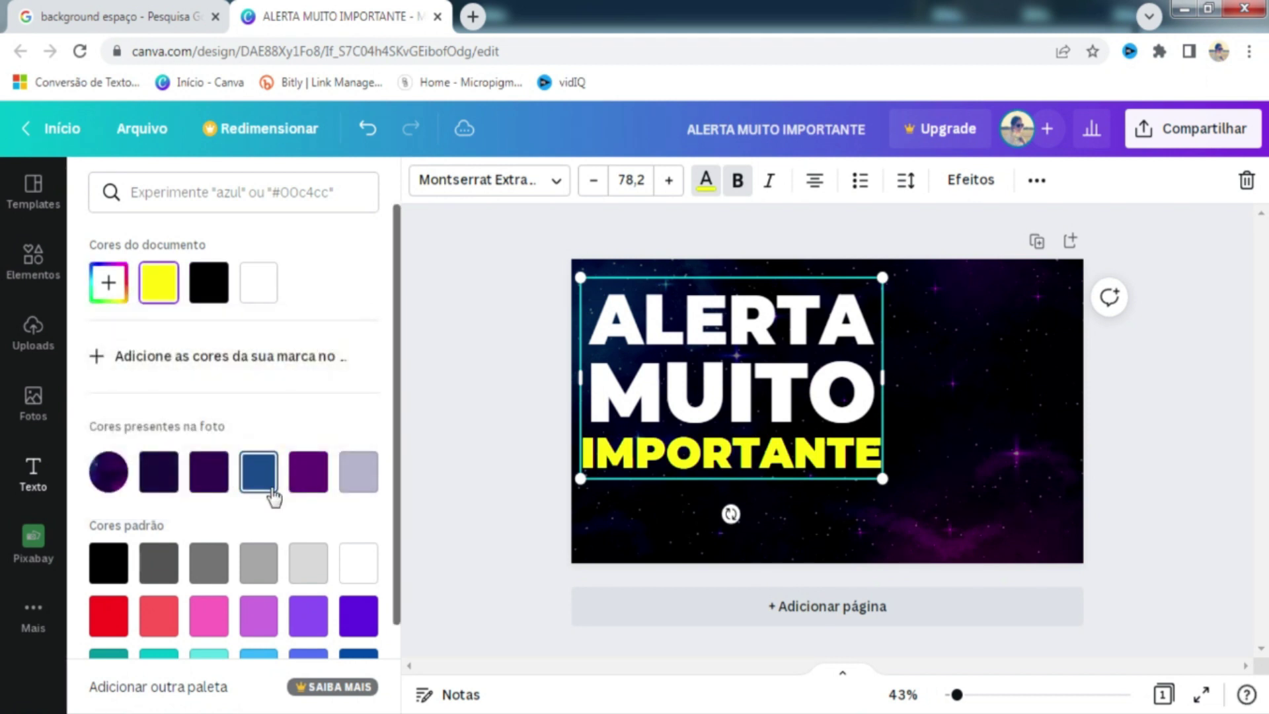
left_click(476, 374)
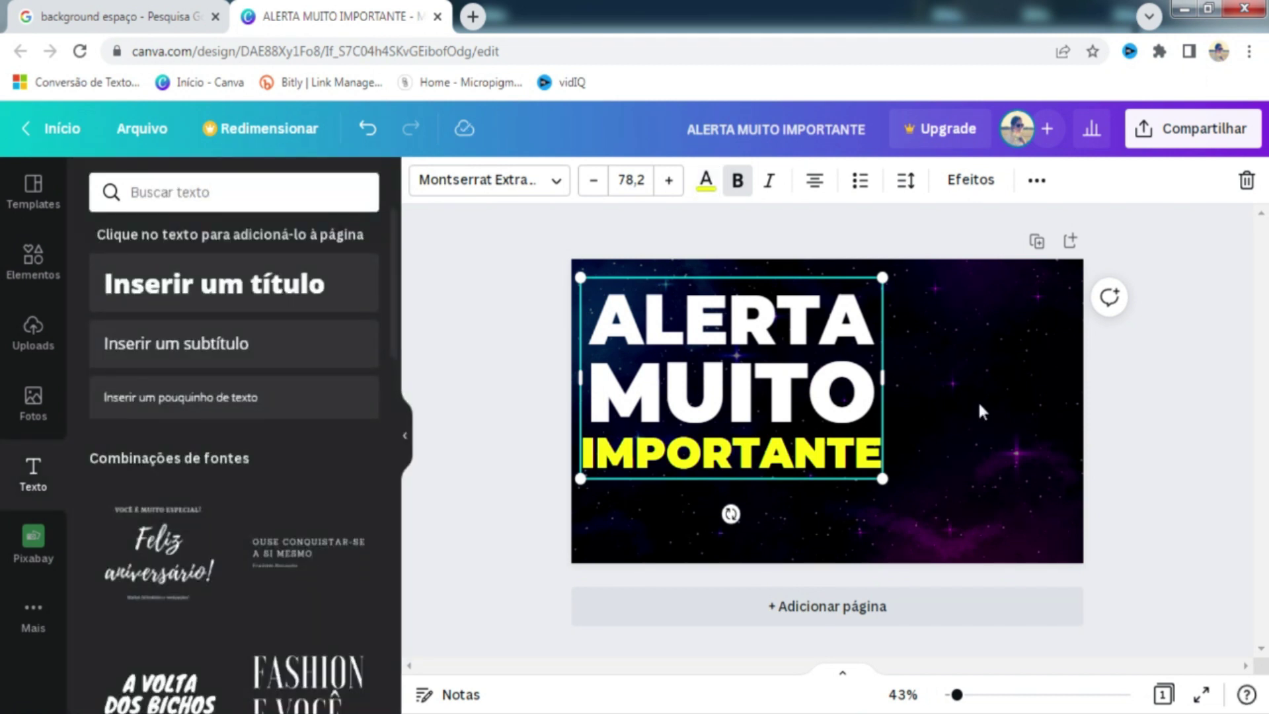
Step: Add a square shape and place it over the beginning of the ALERTA and MUITO title lines
left_click(31, 273)
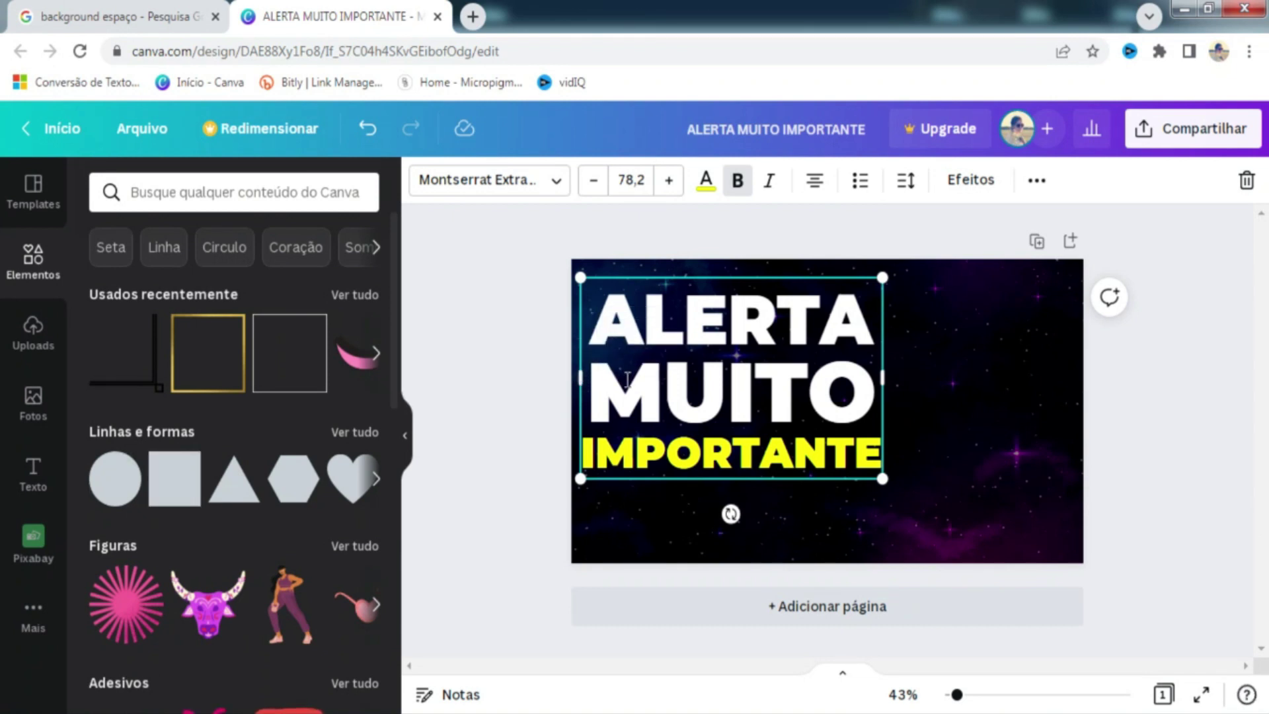
left_click(176, 488)
left_click_drag(843, 417, 666, 371)
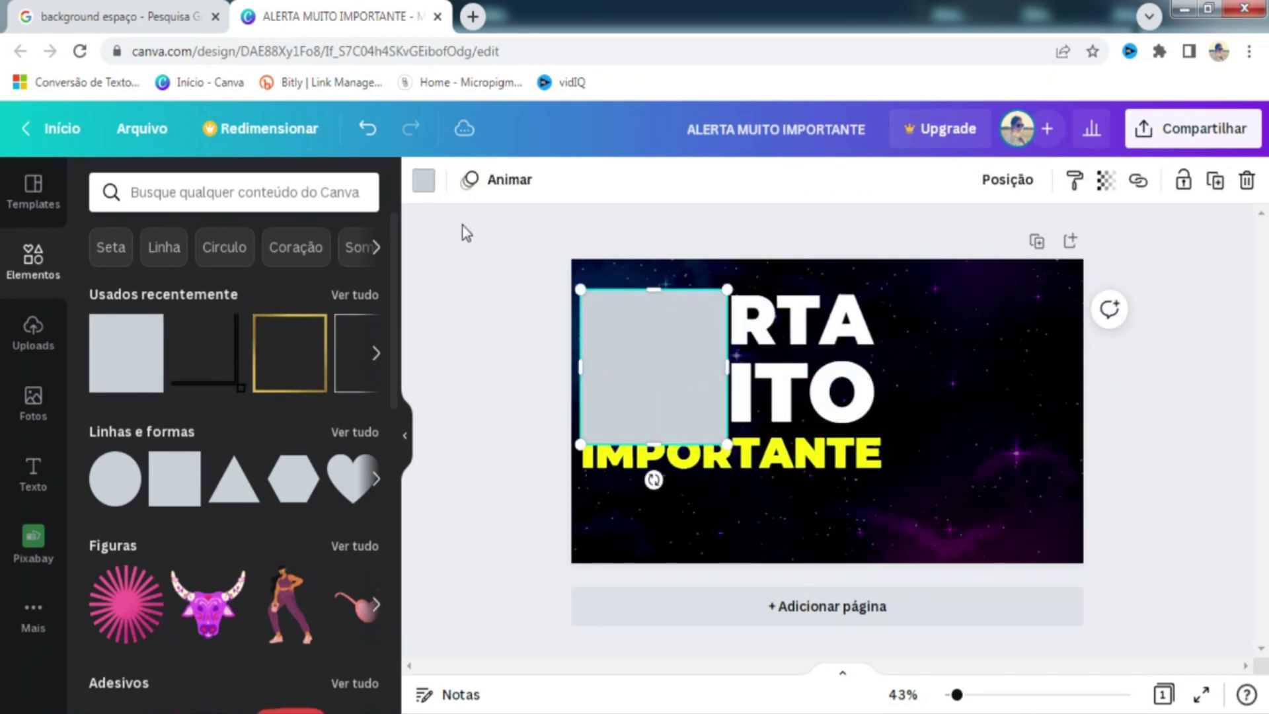
left_click(424, 181)
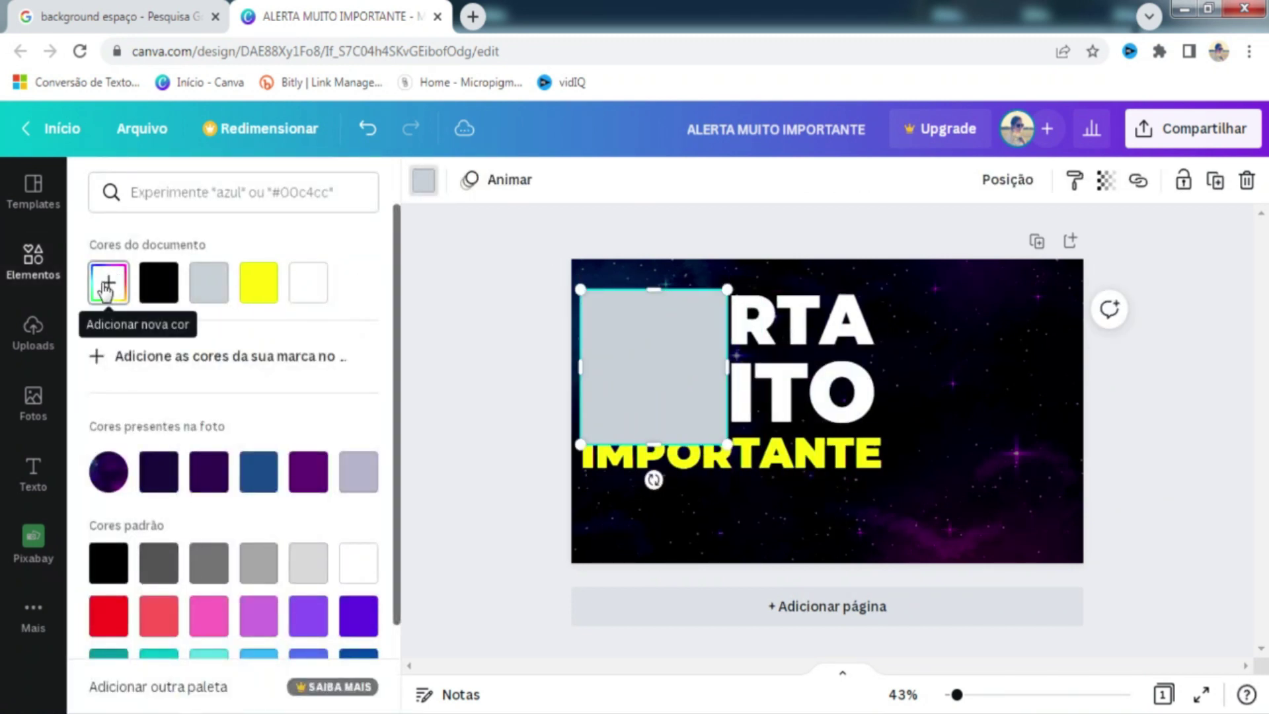
left_click(540, 368)
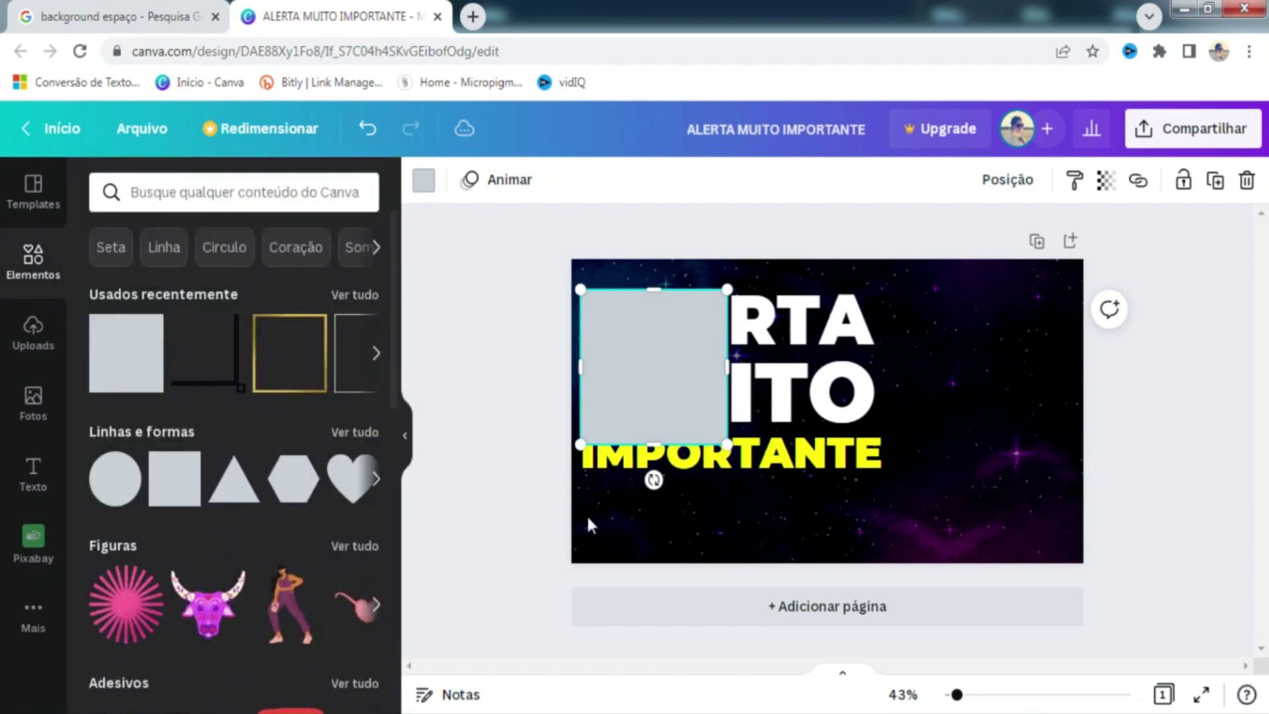
Step: Search the elements for "ALERTA" and place the red warning triangle with an exclamation mark beside the title
left_click(279, 193)
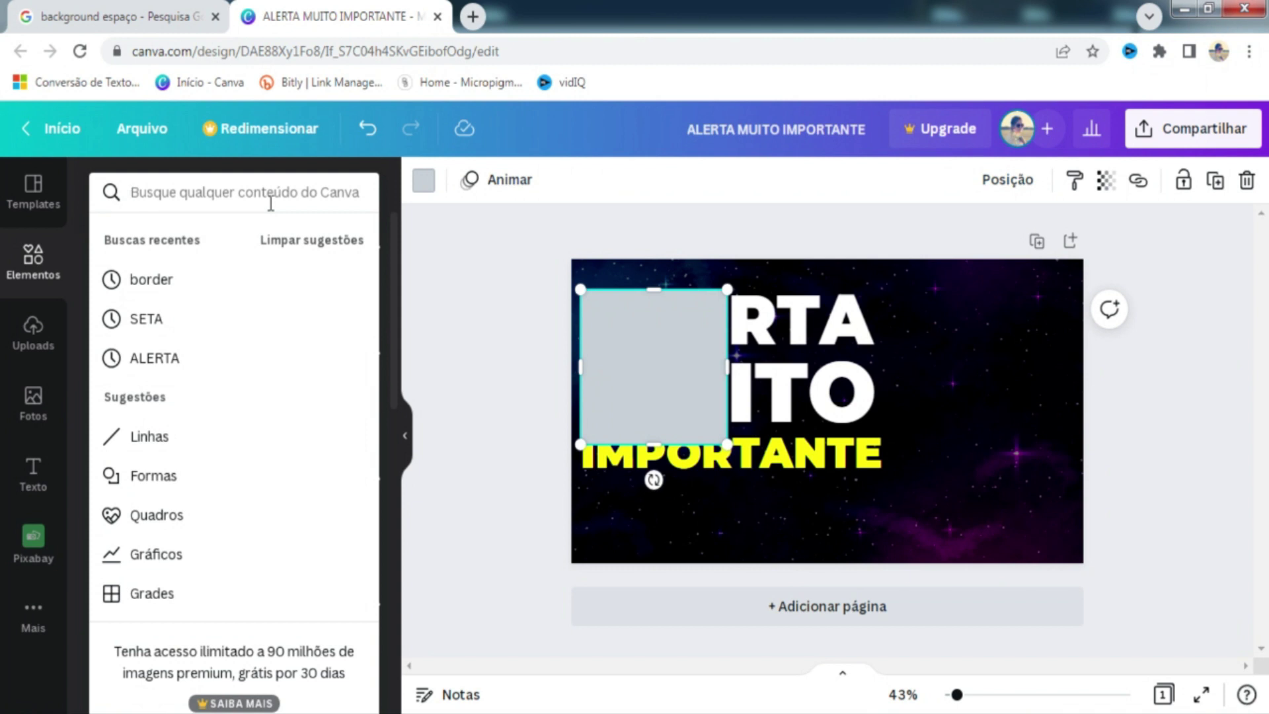
type("ALERTA")
key("Return")
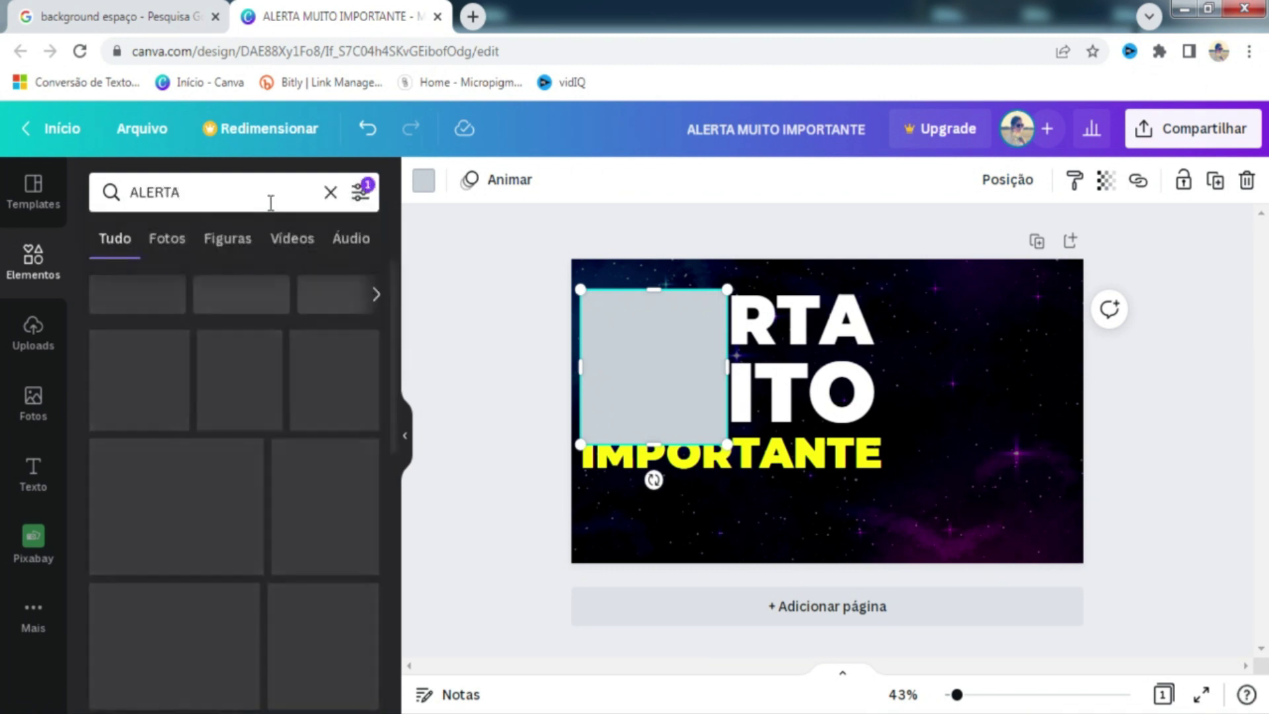
scroll(285, 402, "down", 3)
left_click_drag(321, 522, 929, 458)
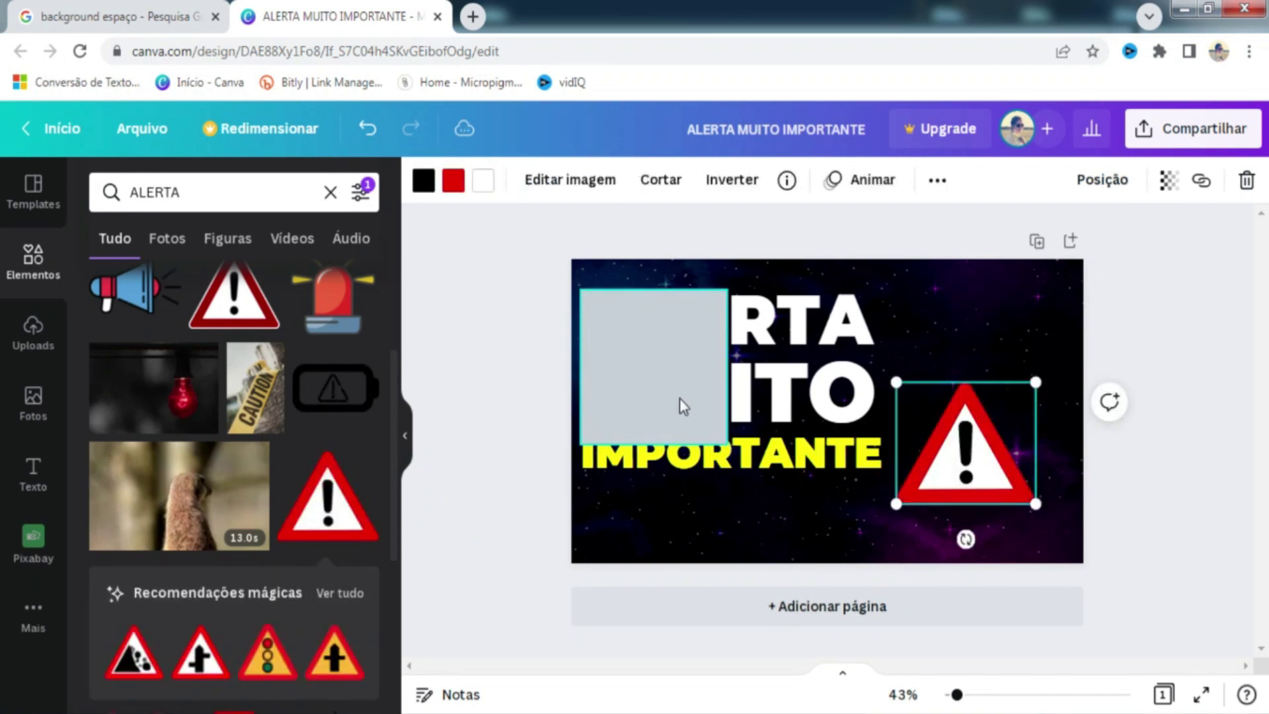
Step: Color the square with the same red as the warning triangle
left_click(654, 386)
left_click(987, 455)
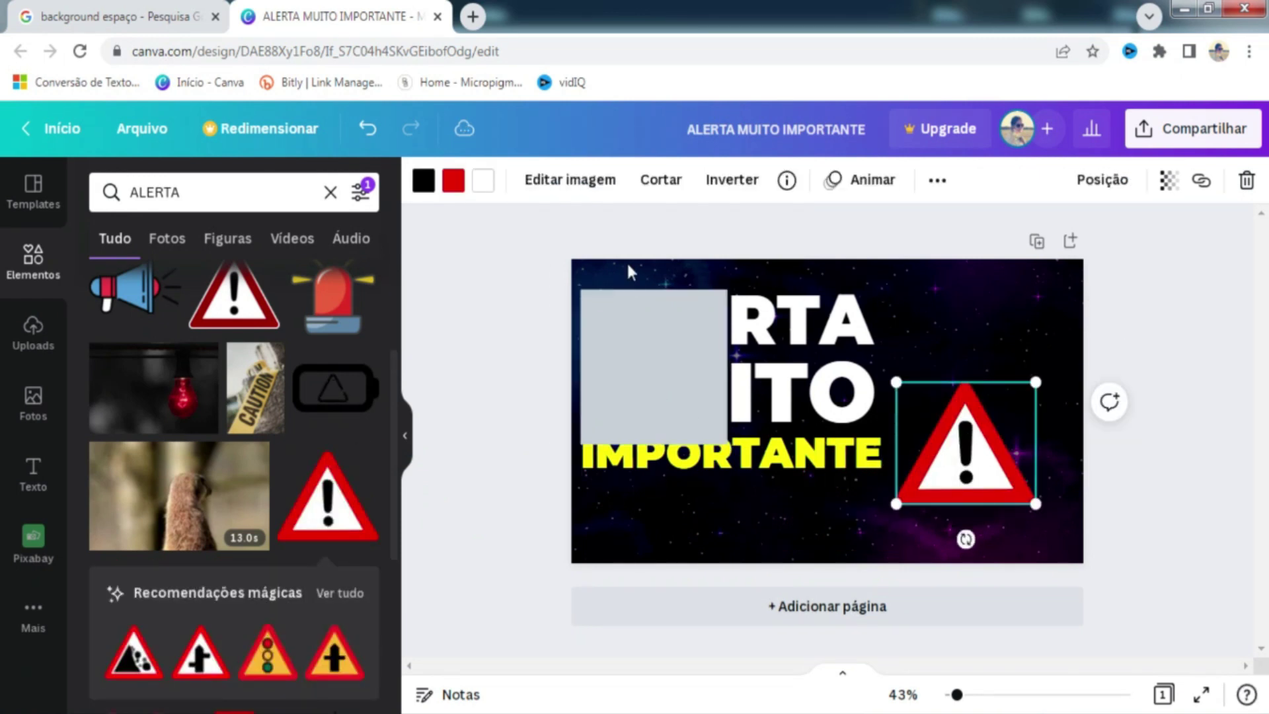
left_click(454, 183)
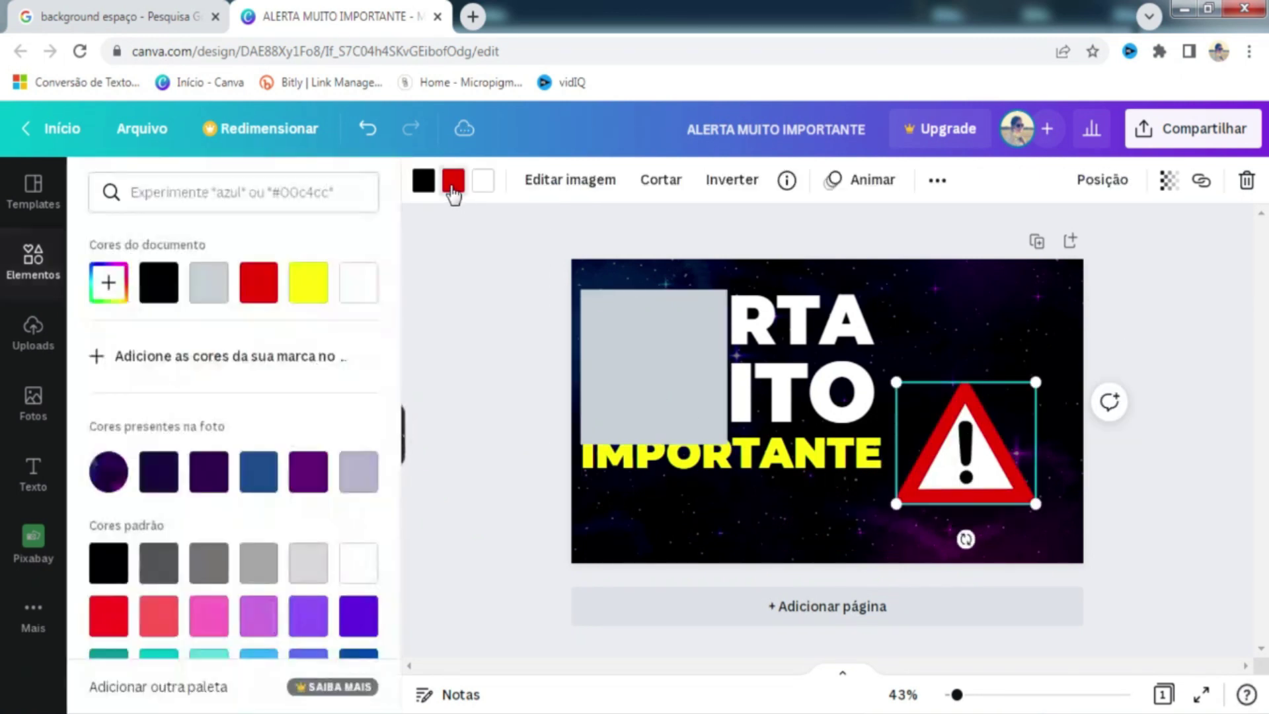
left_click(651, 390)
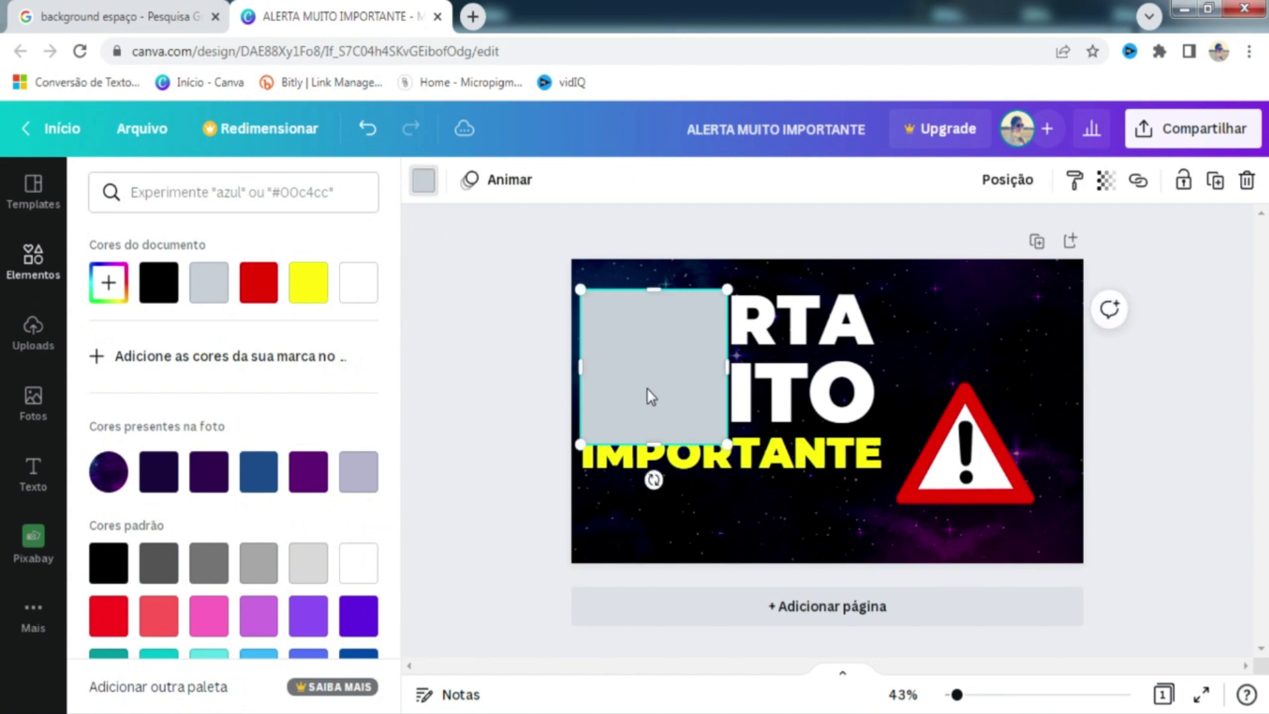
left_click(259, 282)
Step: Resize the red square into a wide bar covering the full word "ALERTA"
left_click_drag(649, 444, 654, 354)
left_click_drag(729, 322, 895, 339)
left_click(722, 390)
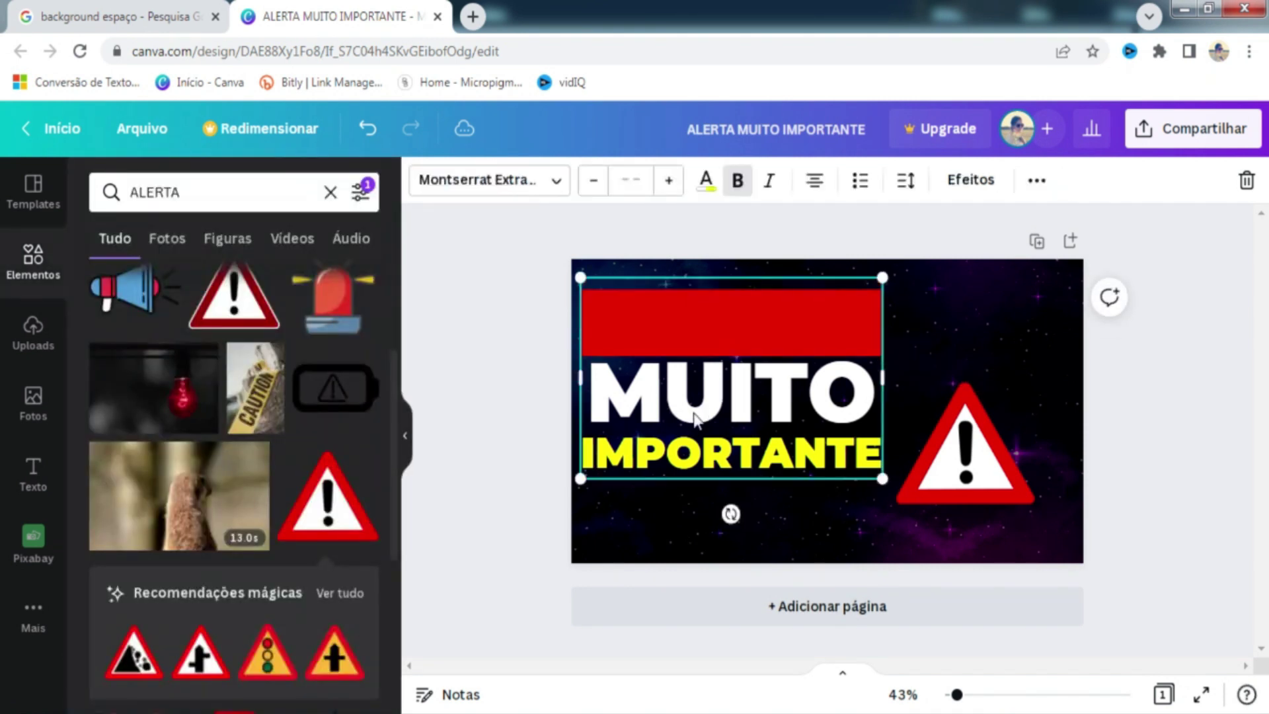
Step: Move the red bar one layer back behind the title text and extend its upper edge slightly
right_click(651, 322)
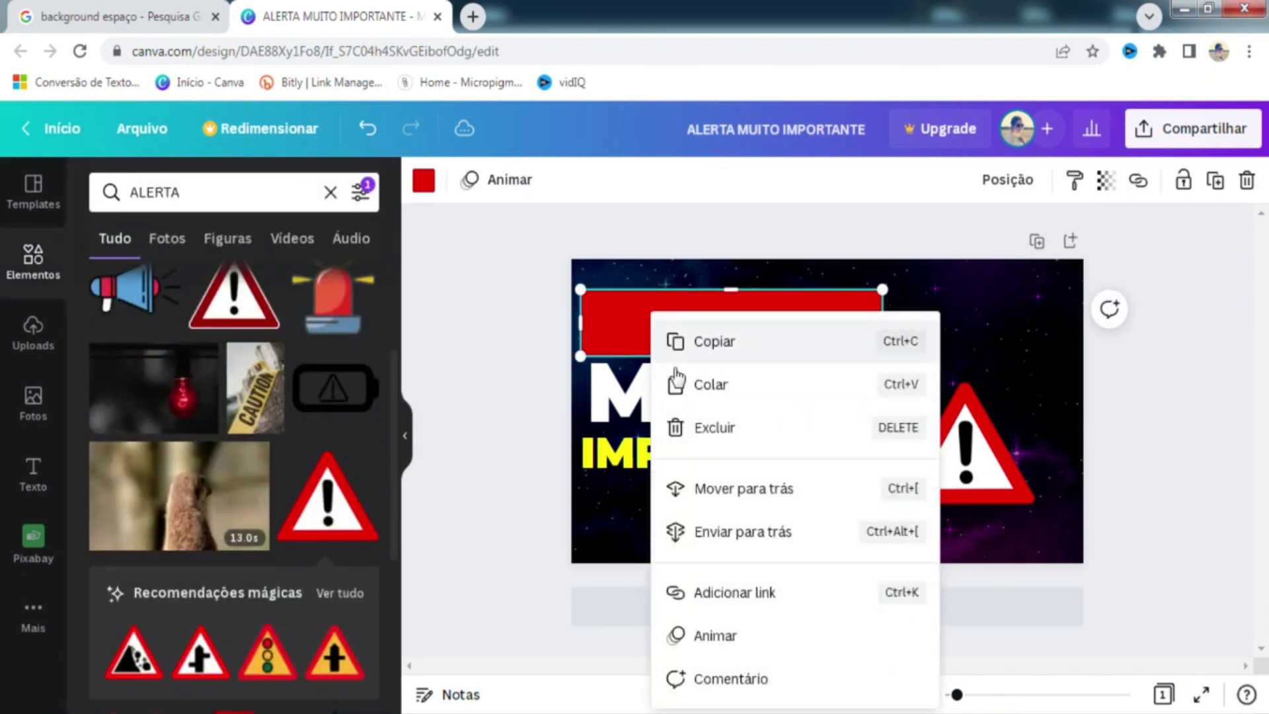
left_click(742, 494)
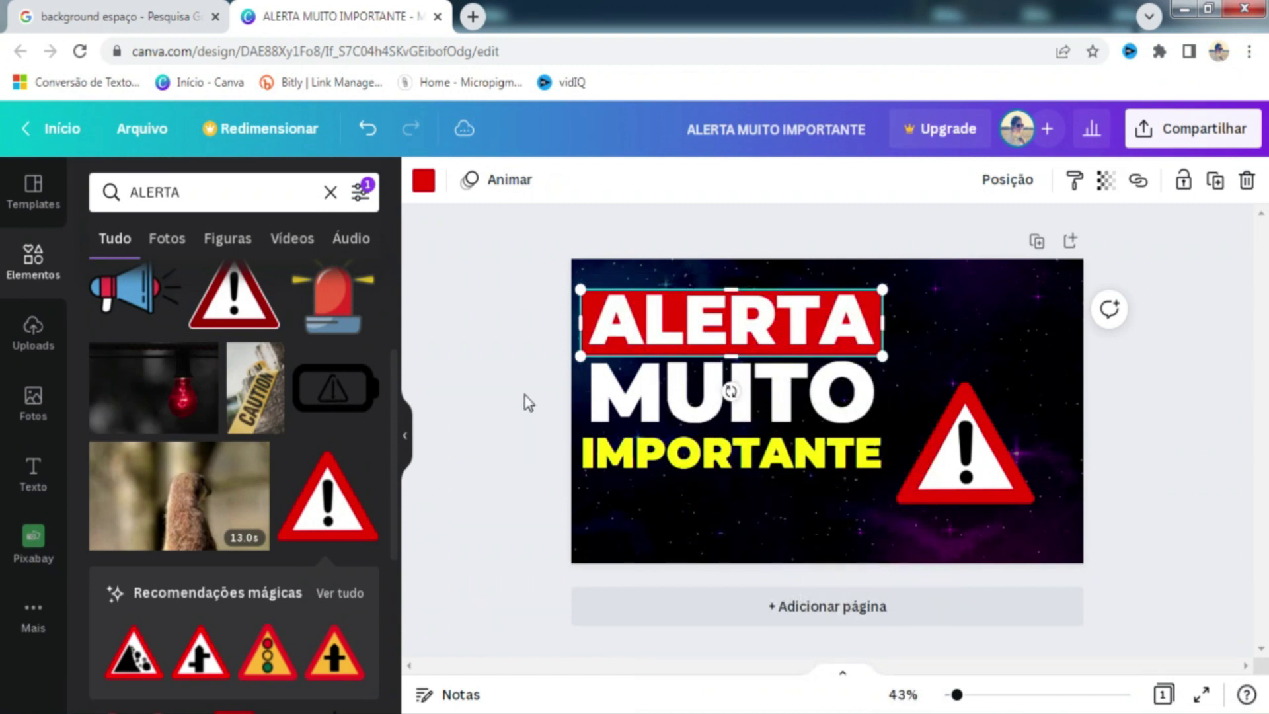
left_click_drag(731, 289, 730, 284)
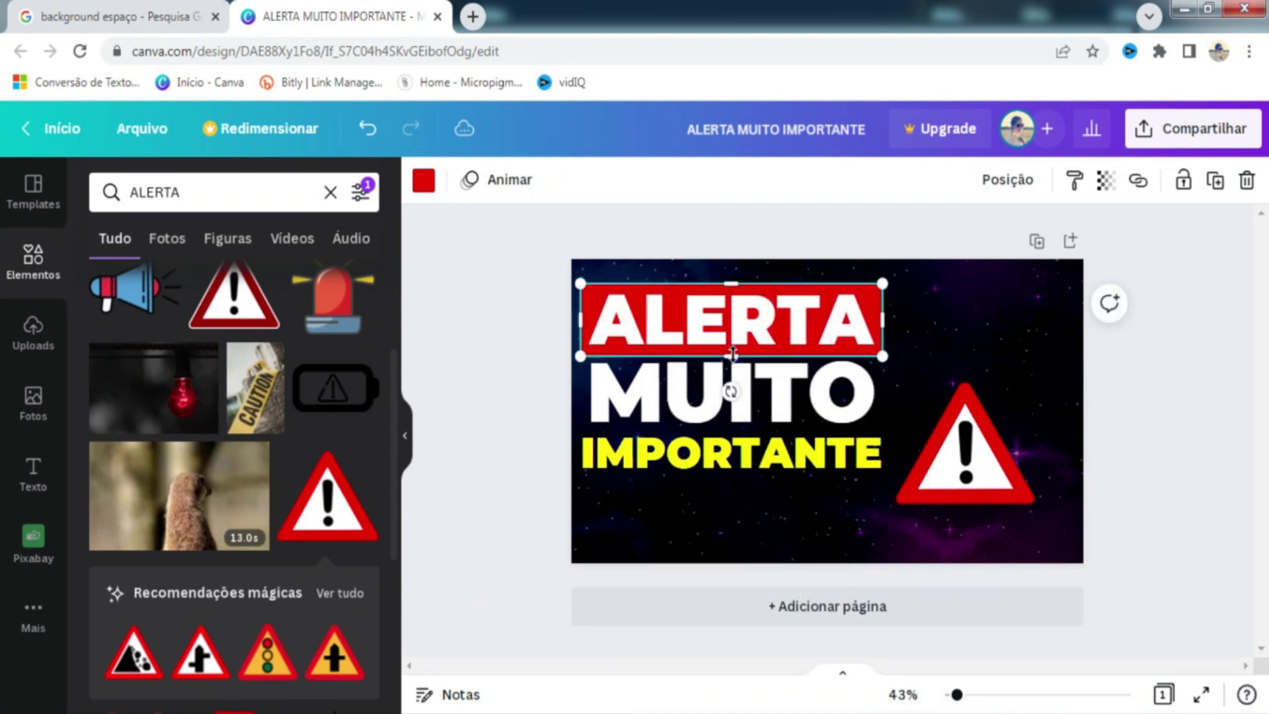
left_click(505, 379)
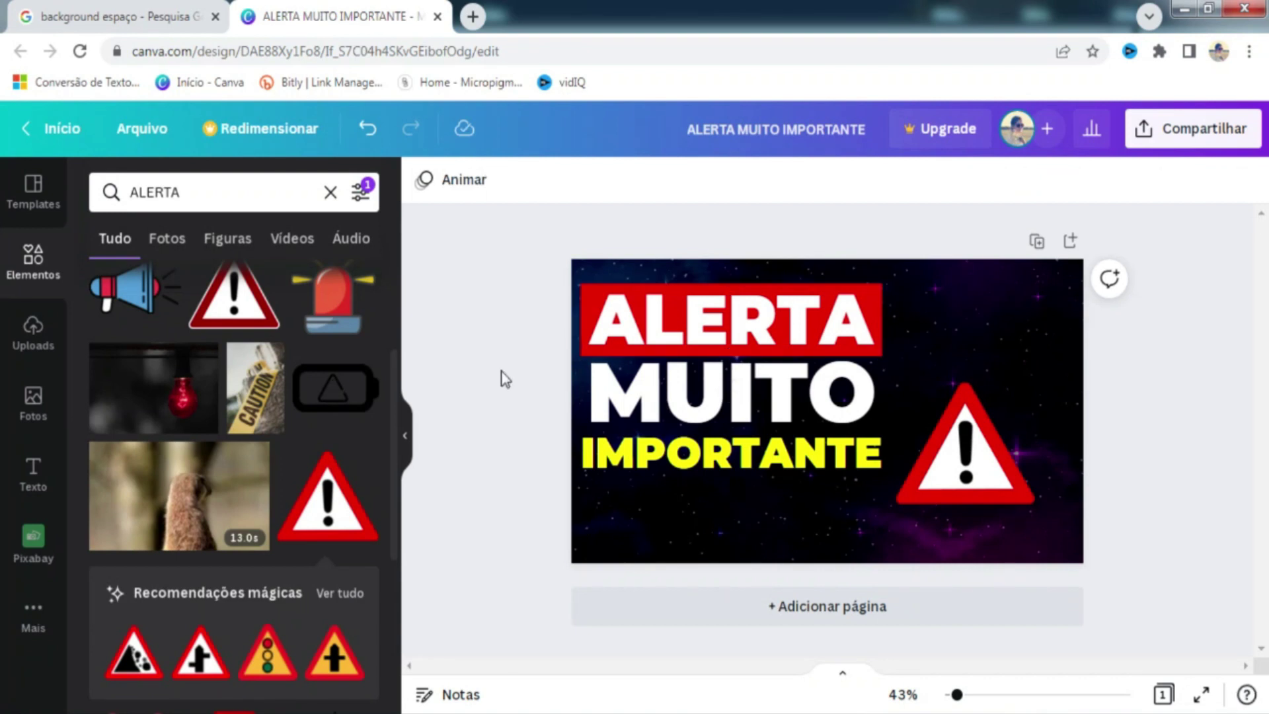
Step: Scale down the title and its red bar together and shift them slightly inward from the thumbnail's edges
left_click_drag(504, 284, 799, 411)
left_click_drag(883, 476, 840, 447)
mouse_move(728, 390)
left_mouse_down()
mouse_move(754, 407)
mouse_move(740, 400)
left_mouse_up()
Step: Shrink the warning triangle and place it below the word "IMPORTANTE", left of the title's centre
left_click_drag(956, 486, 756, 525)
left_click_drag(828, 424, 782, 462)
left_click_drag(757, 509, 695, 510)
left_click_drag(732, 464, 740, 458)
Step: Try moving the title text alone slightly to the left, and undo that move
left_click(731, 365)
left_click_drag(730, 365, 723, 366)
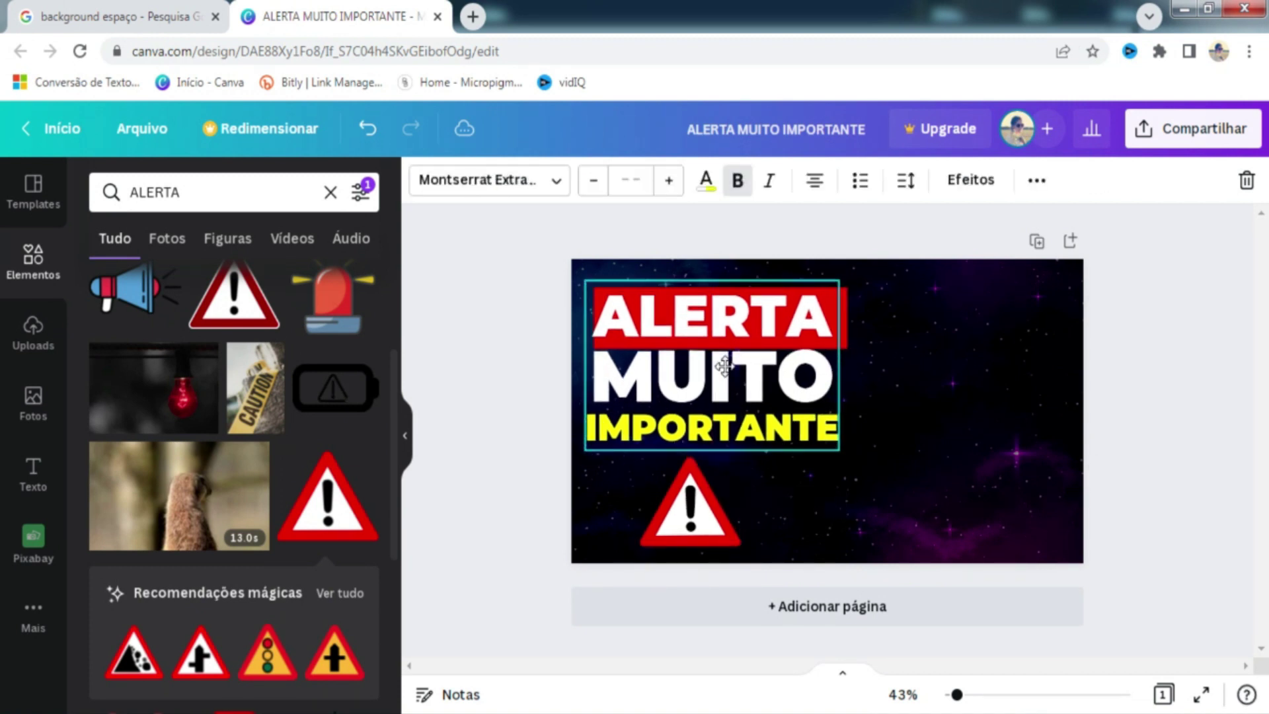
key("ctrl+z")
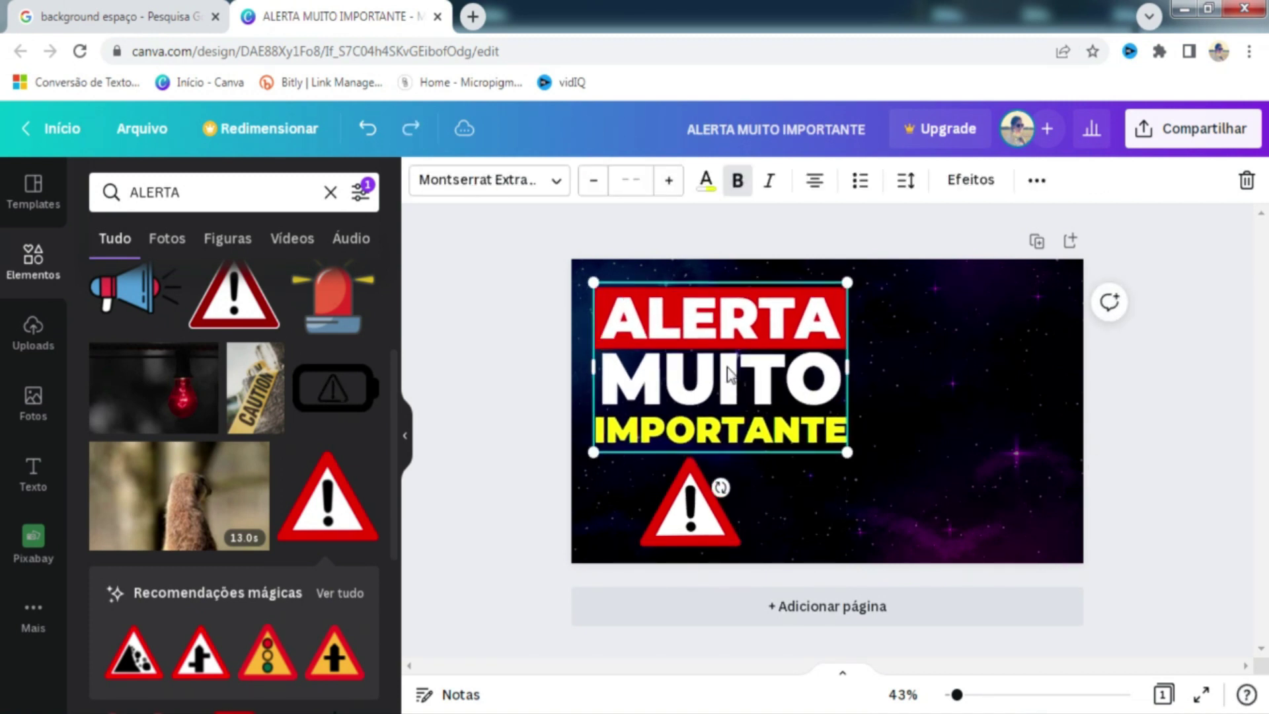
left_click(541, 345)
Step: Search the elements for "SETA" and add the thick white curved arrow to the empty area beside the title
left_click(227, 196)
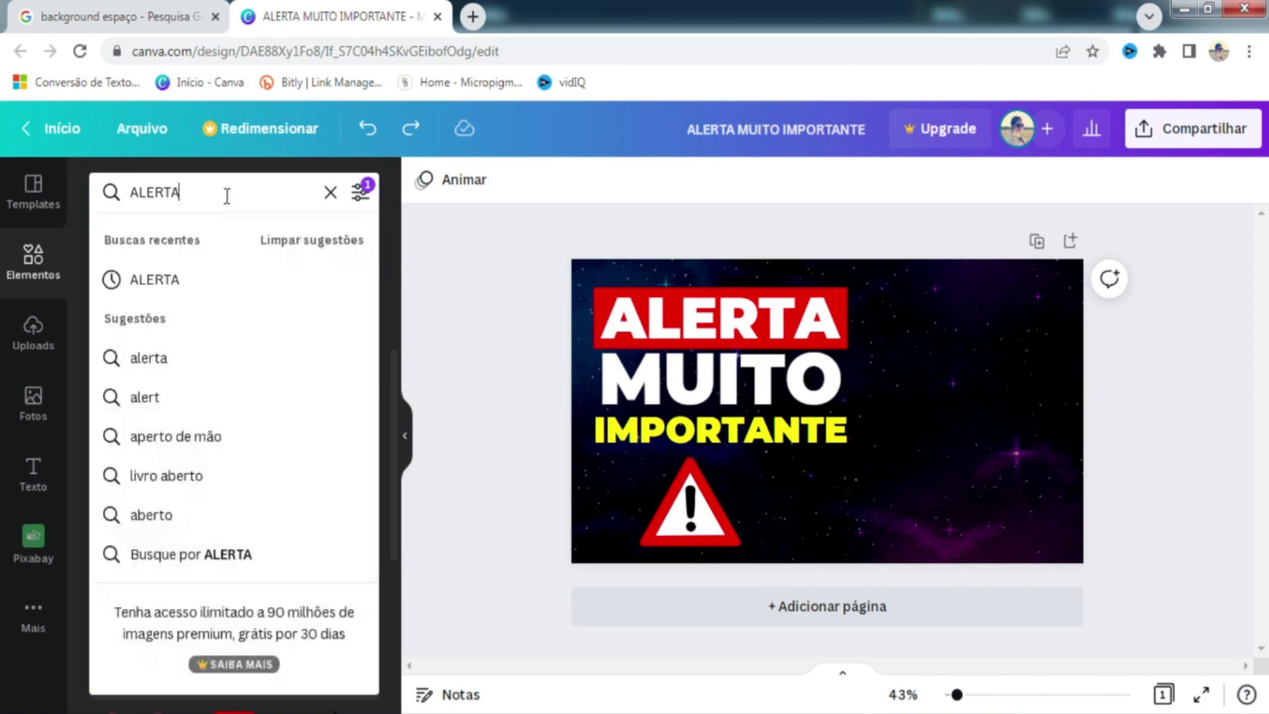
type("SET")
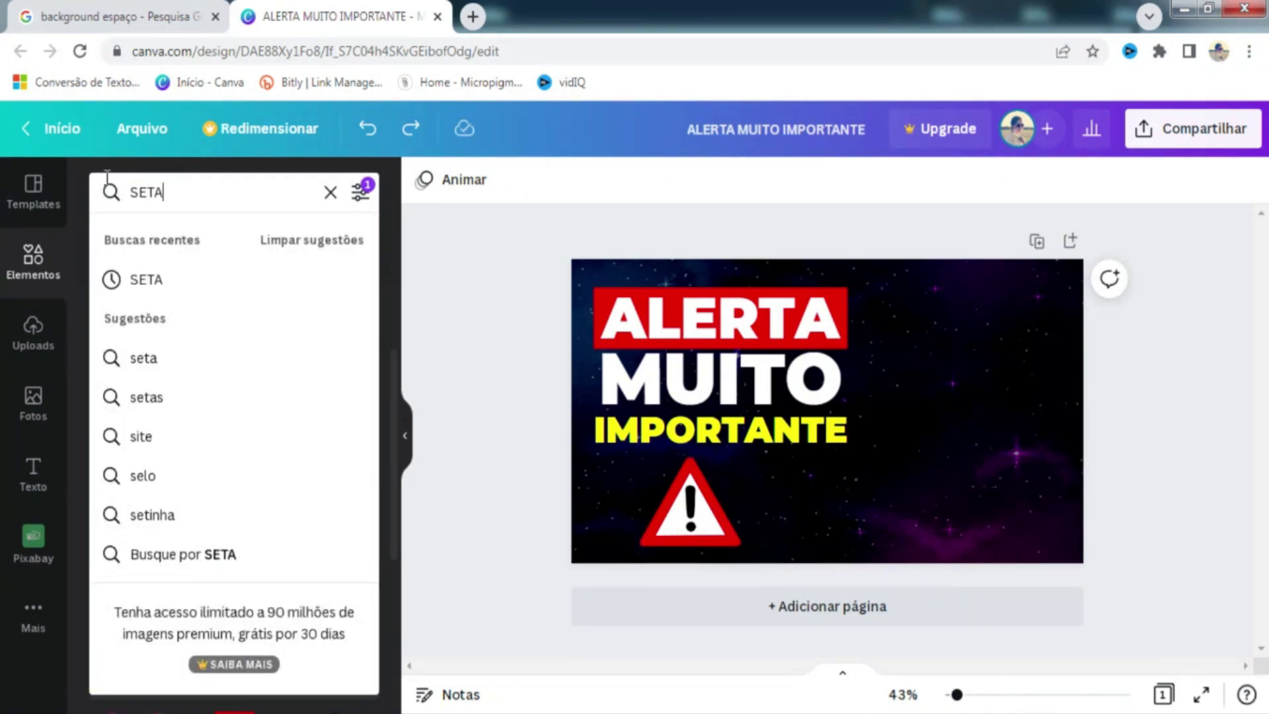
key("Return")
scroll(343, 433, "down", 8)
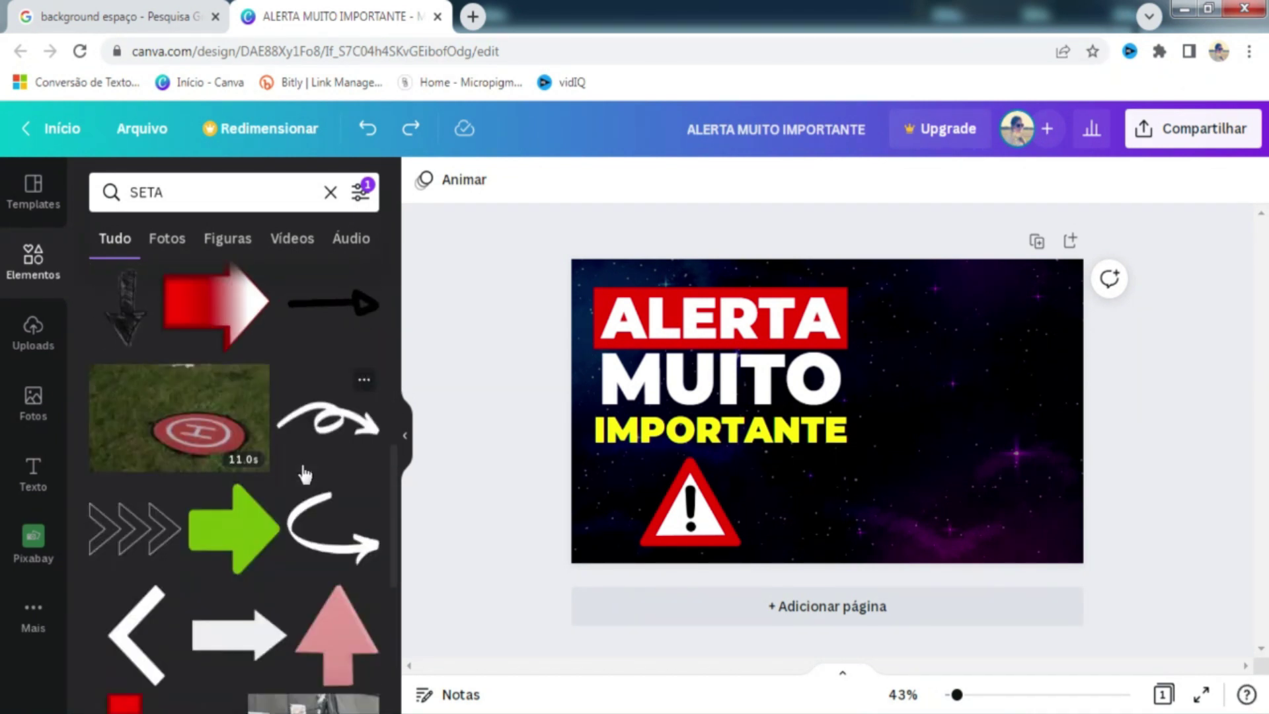
scroll(304, 472, "down", 6)
scroll(304, 472, "down", 5)
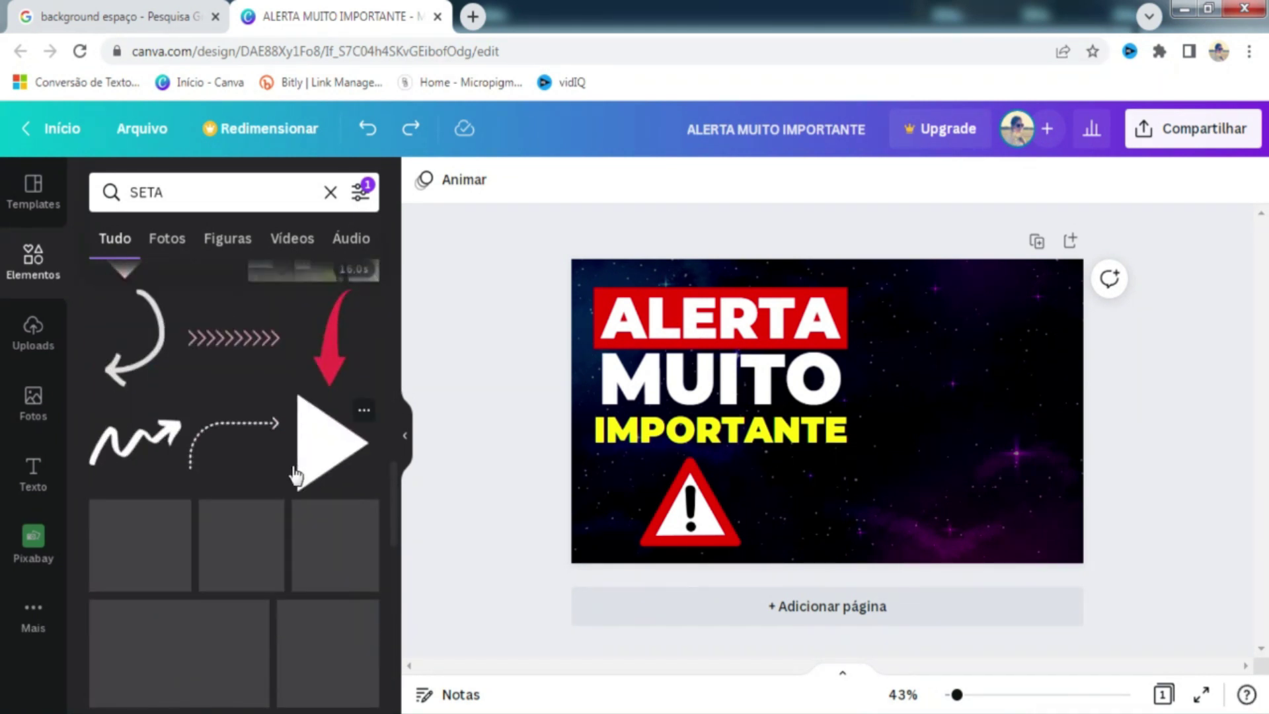
scroll(295, 475, "down", 3)
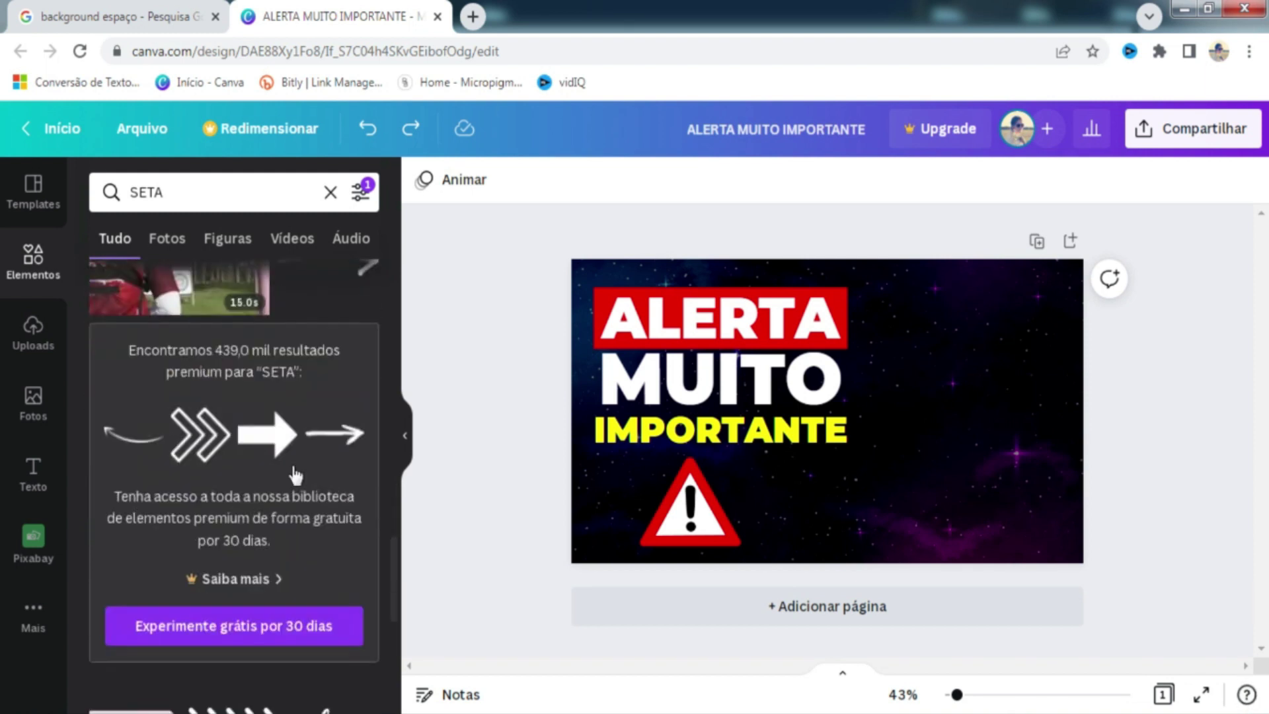
scroll(295, 474, "down", 10)
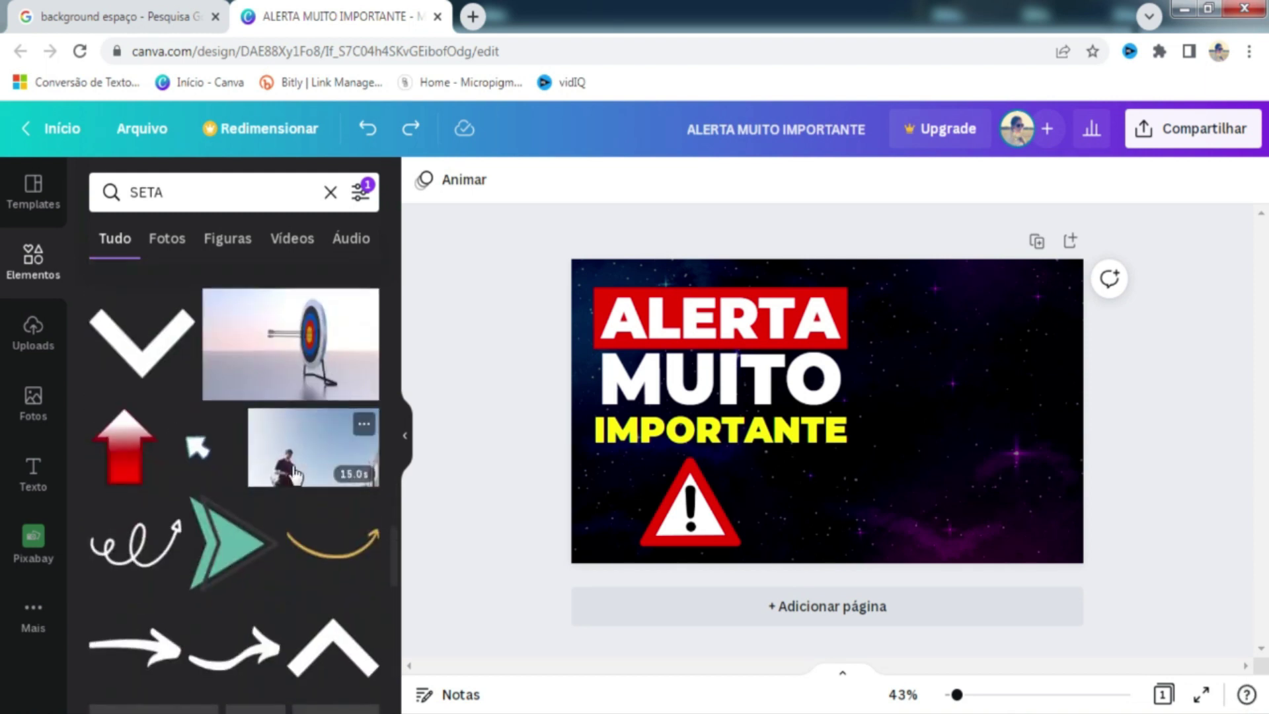
scroll(291, 463, "down", 5)
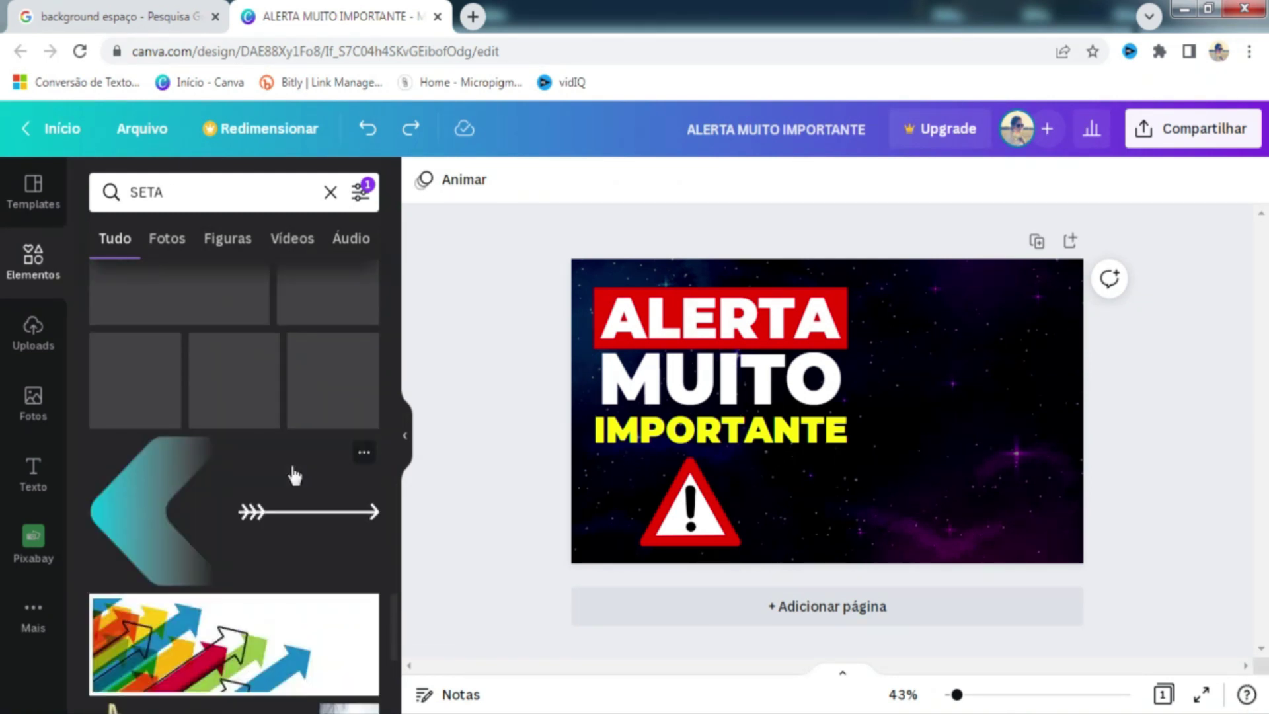
scroll(291, 463, "down", 4)
scroll(295, 475, "down", 6)
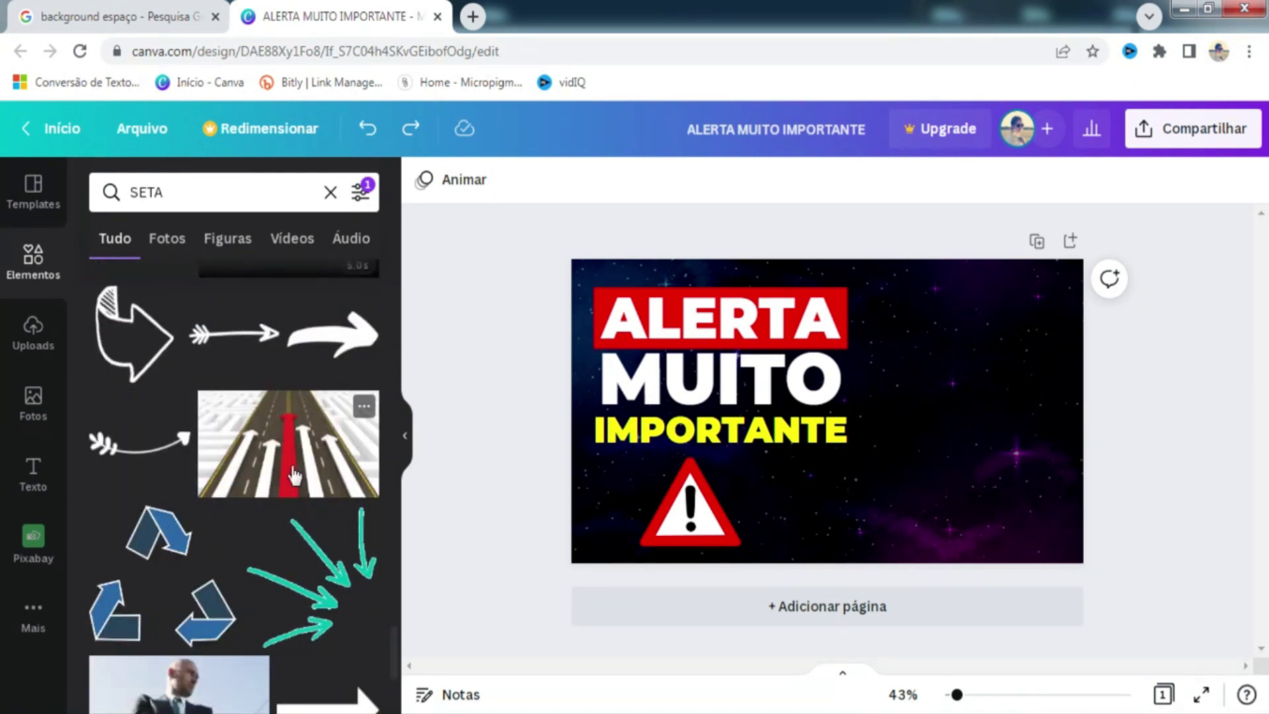
scroll(294, 475, "down", 6)
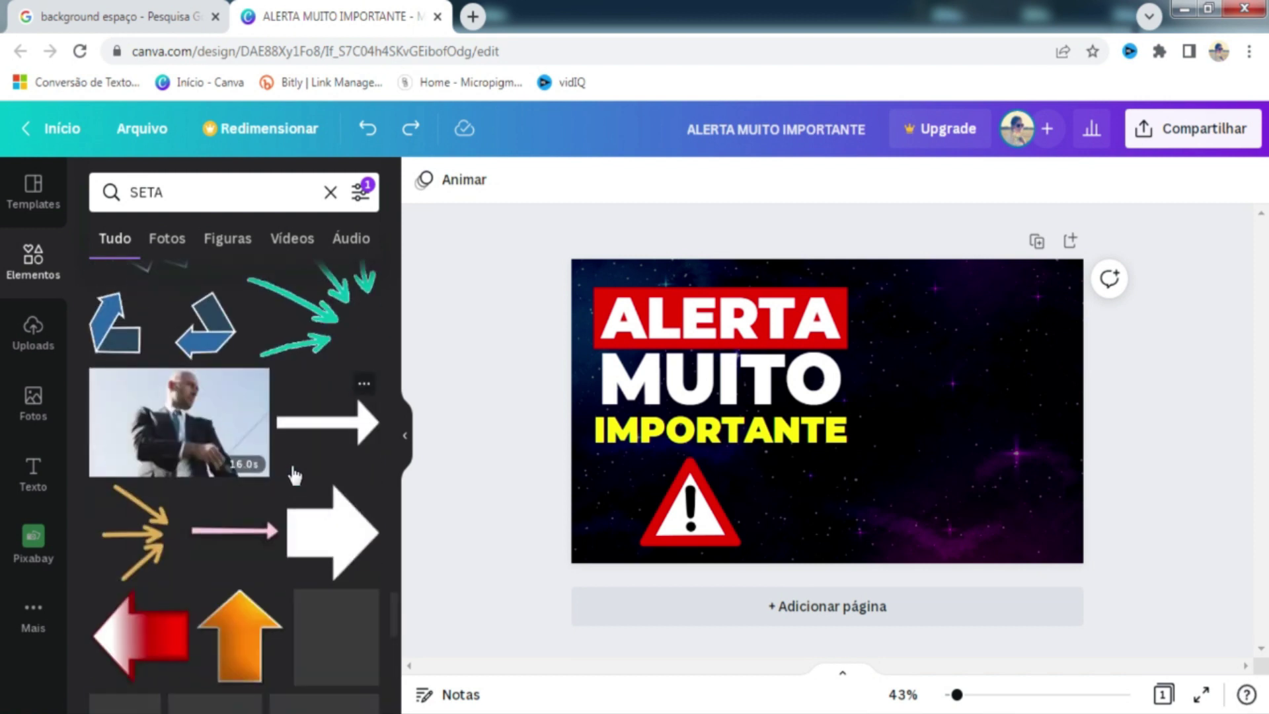
scroll(295, 475, "up", 6)
scroll(295, 475, "up", 5)
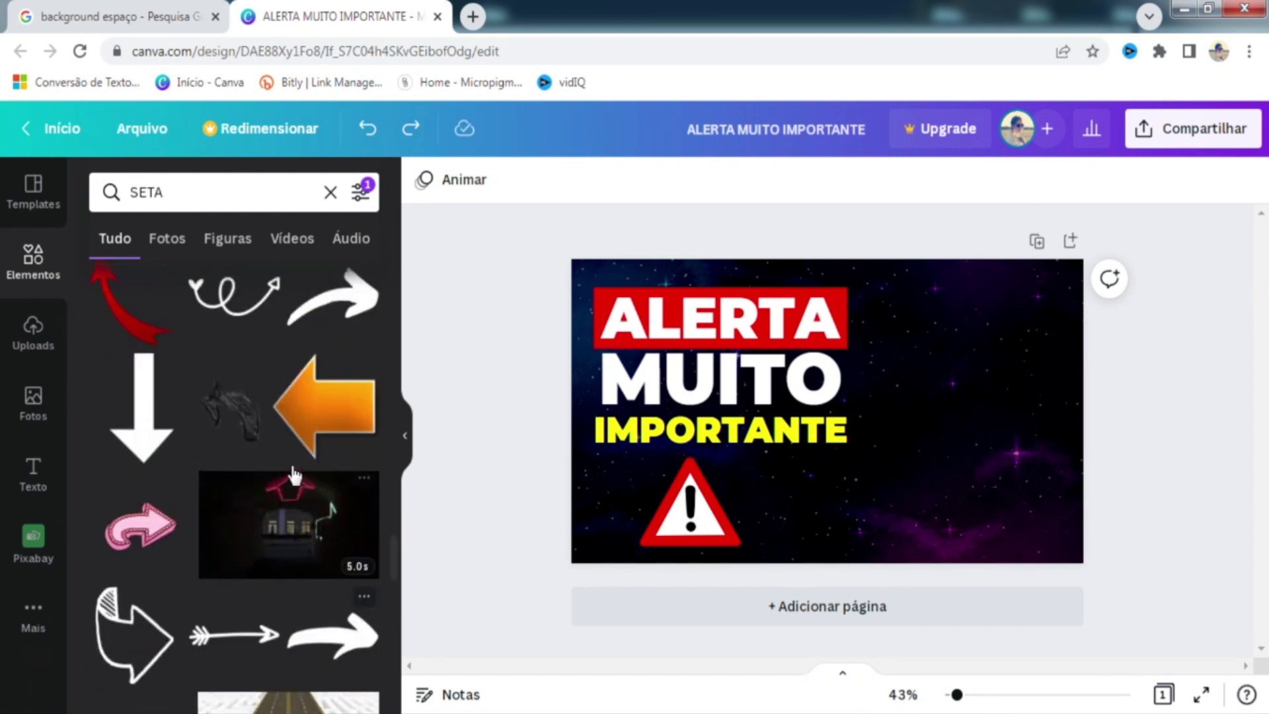
scroll(337, 493, "up", 1)
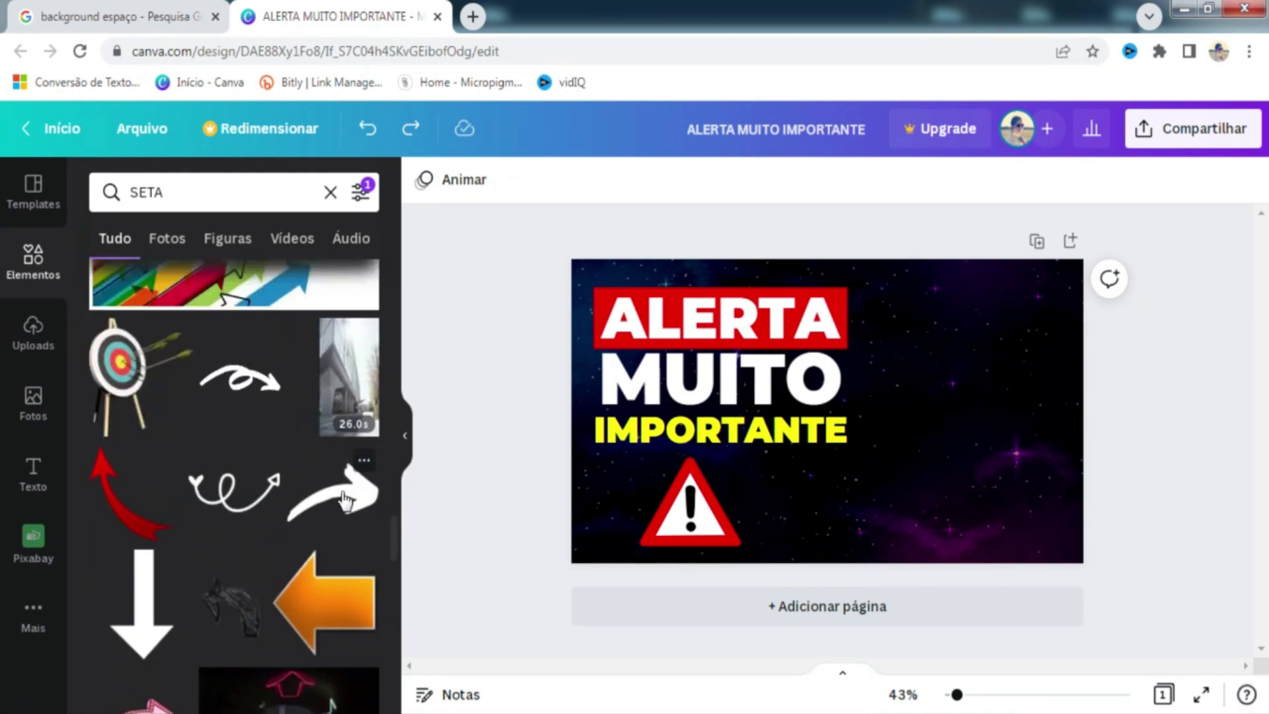
left_click(343, 501)
left_click_drag(872, 416, 987, 417)
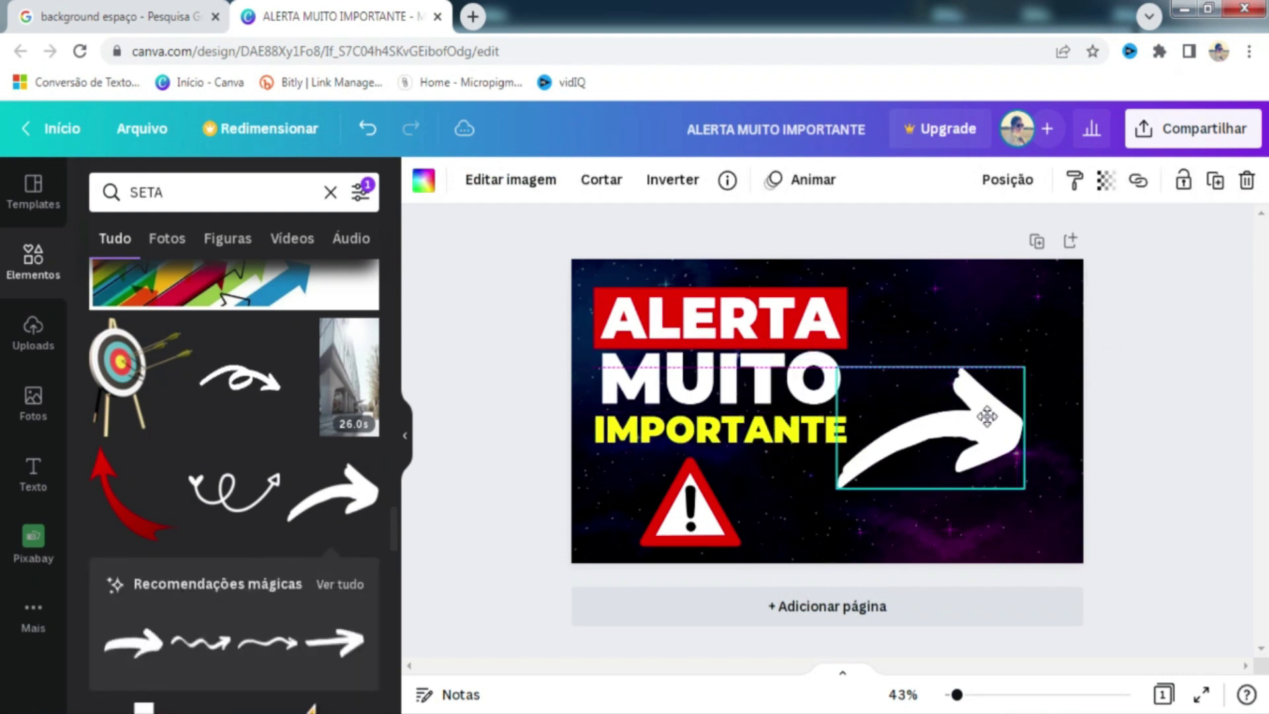
Step: Color the curved arrow with the document's yellow and shrink it to about half its size
left_click(424, 180)
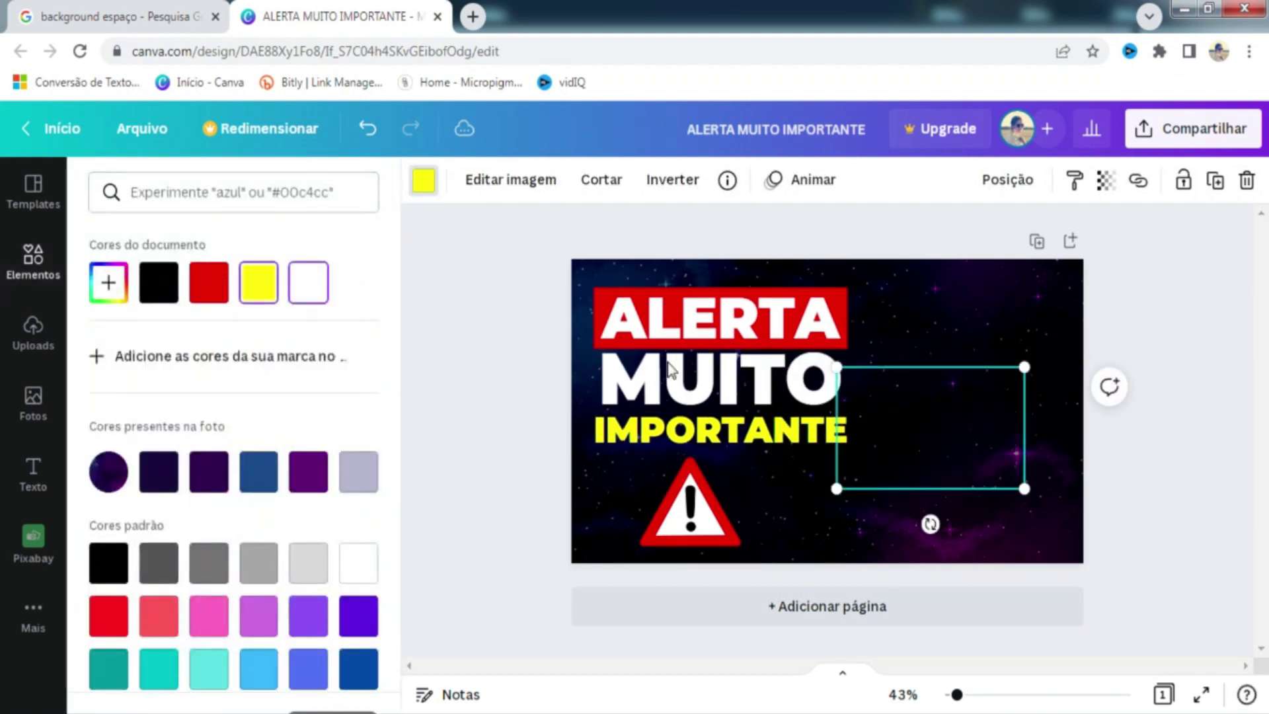
left_click_drag(1024, 367, 938, 423)
Step: Flip the yellow arrow vertically and place it below "IMPORTANTE", to the right of the warning triangle
left_click(671, 187)
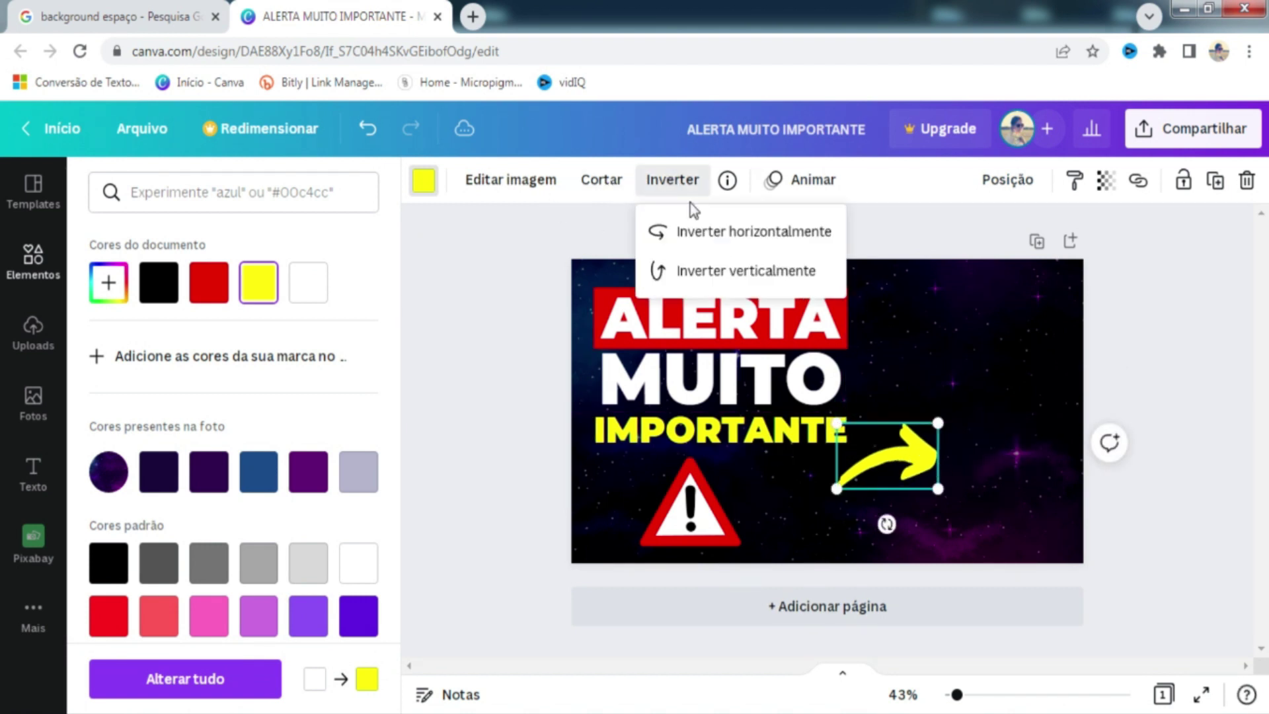
left_click(719, 273)
key("Escape")
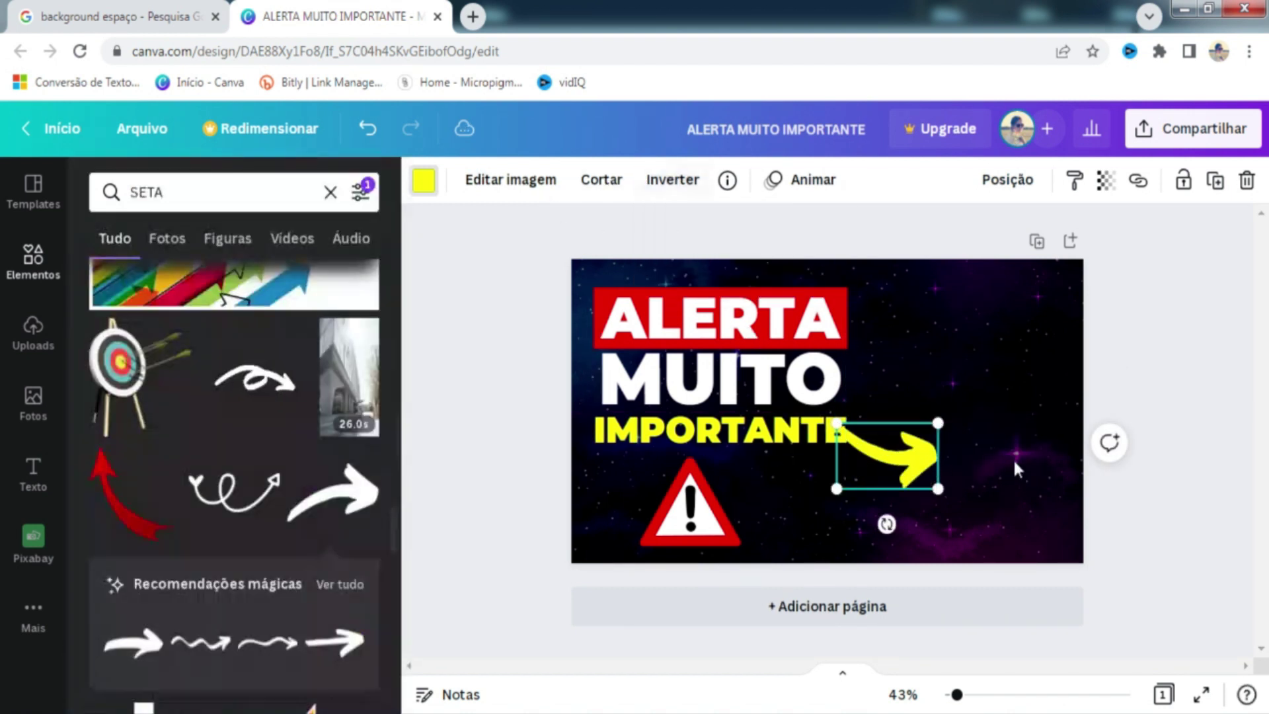
left_click_drag(908, 462, 829, 490)
left_click(941, 411)
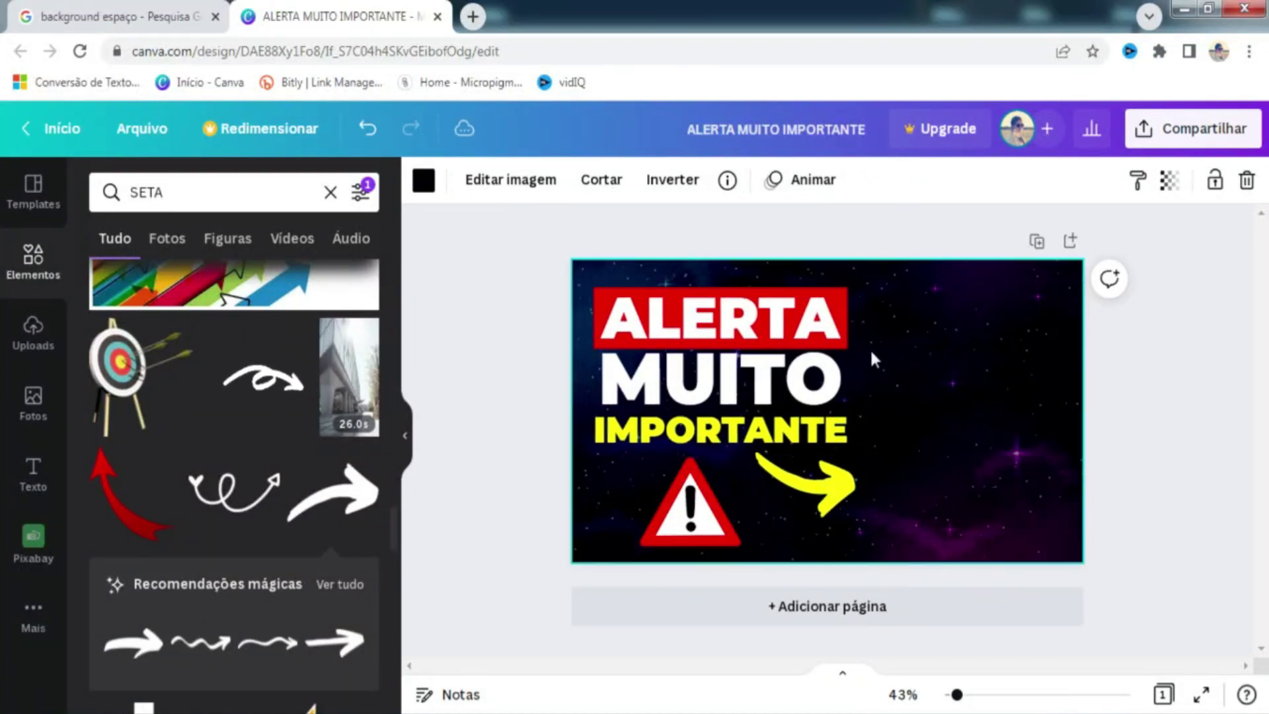
Step: Search Google in a new browser tab for "curso de micropigmentação de sobrancelhas"
left_click(474, 17)
type("CURS")
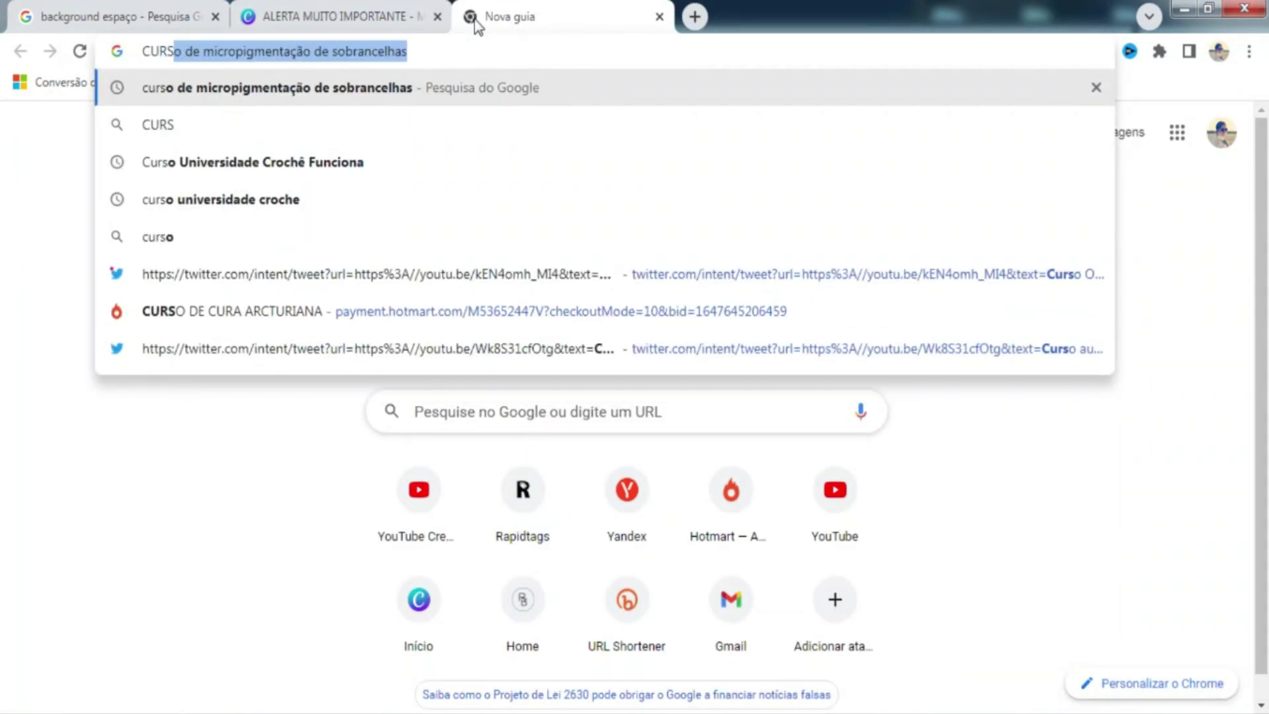
key("Return")
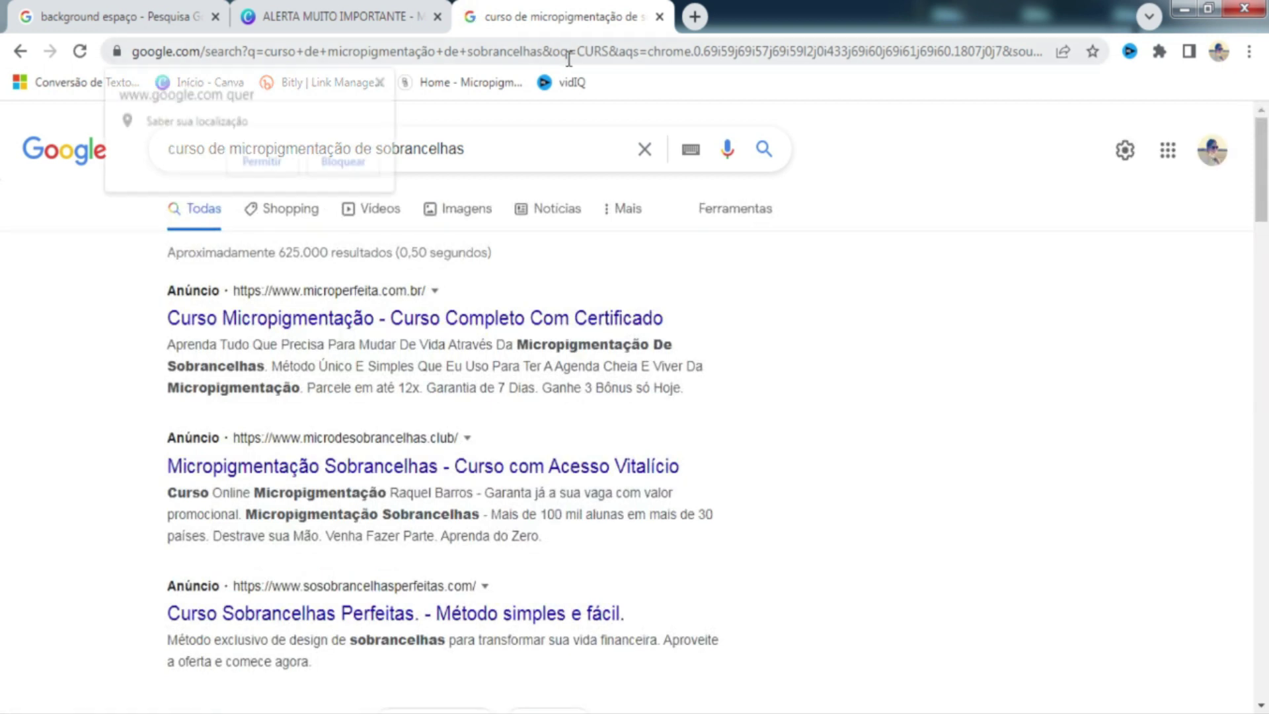
Step: Dismiss the location request, switch the search to image results and browse the course pictures
left_click(383, 80)
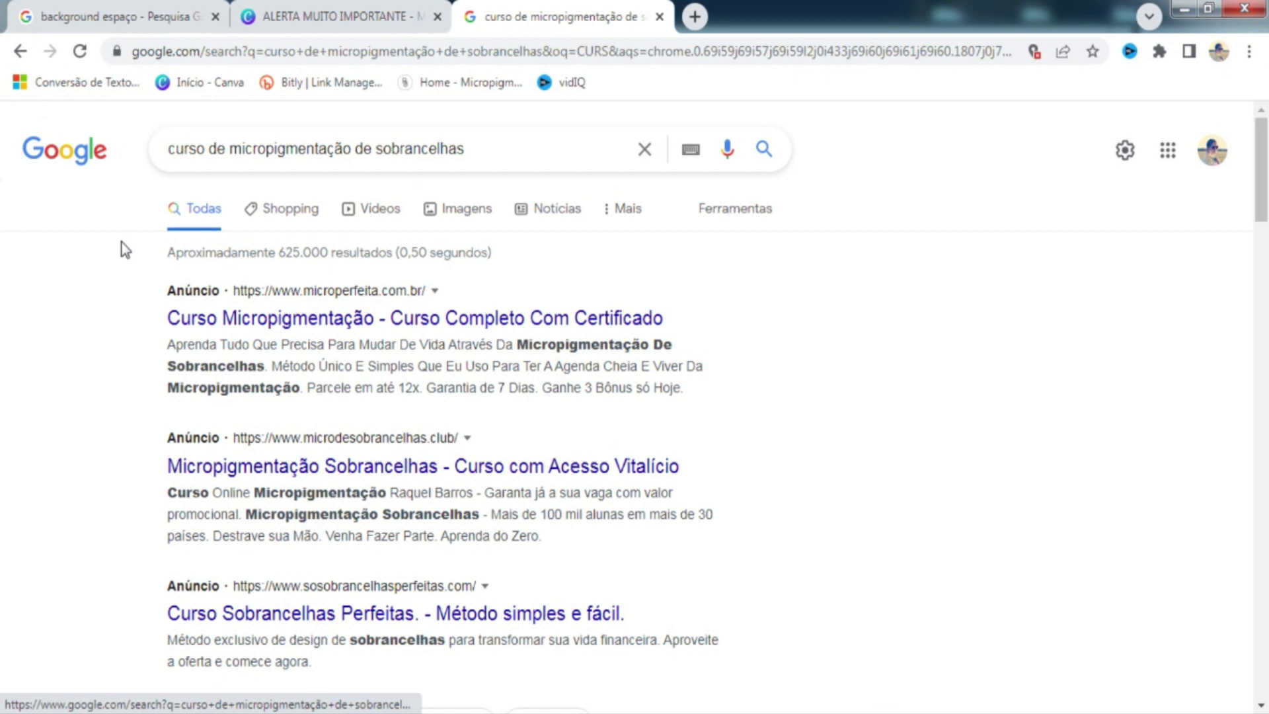
left_click(461, 216)
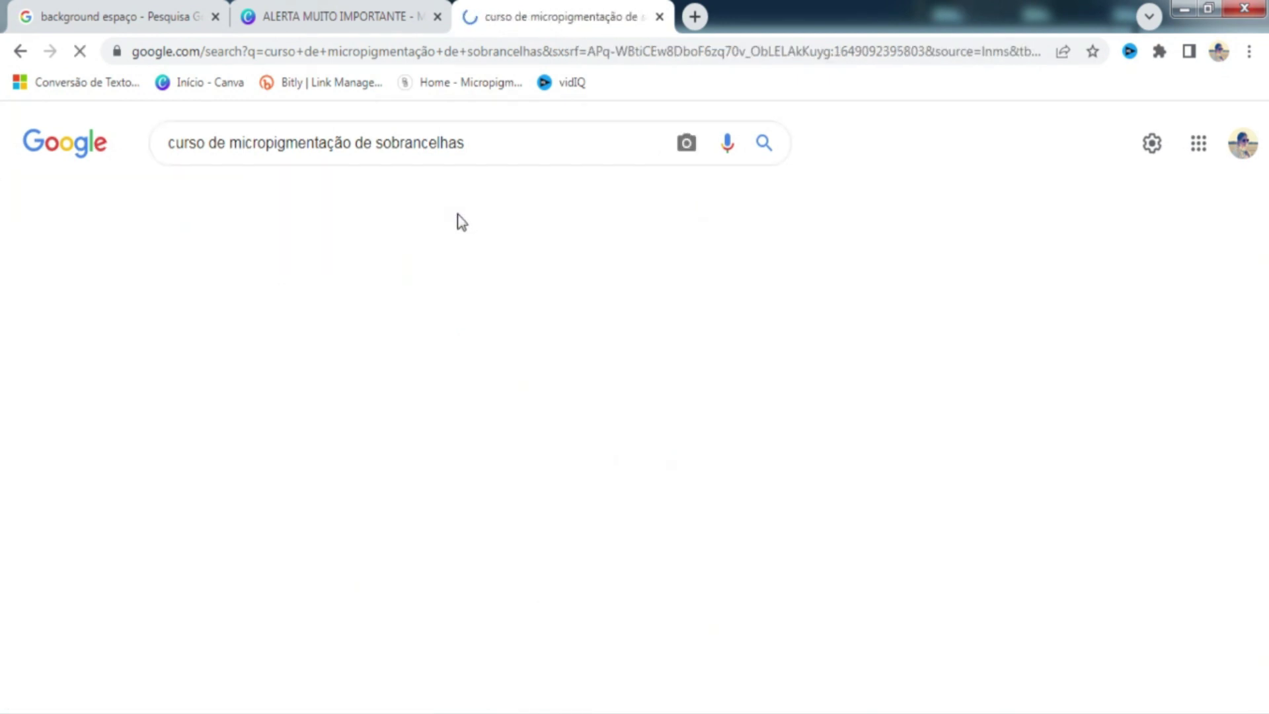
scroll(646, 357, "down", 2)
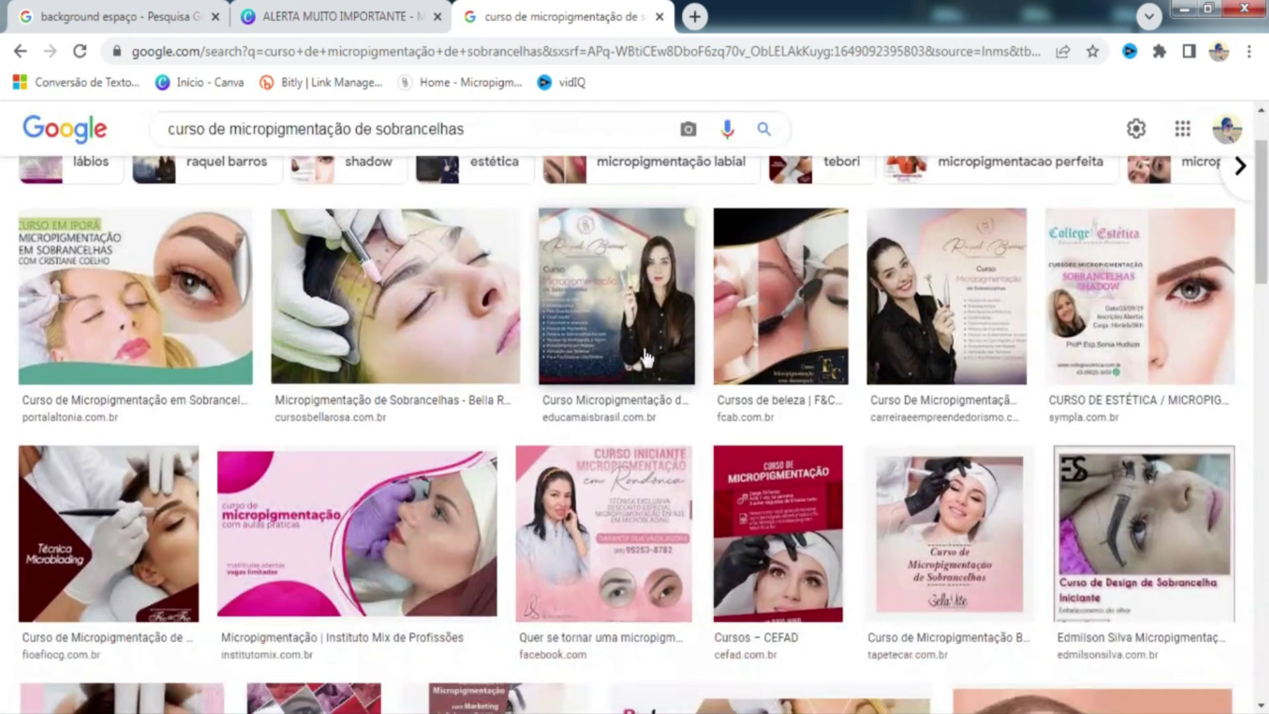
scroll(646, 357, "down", 4)
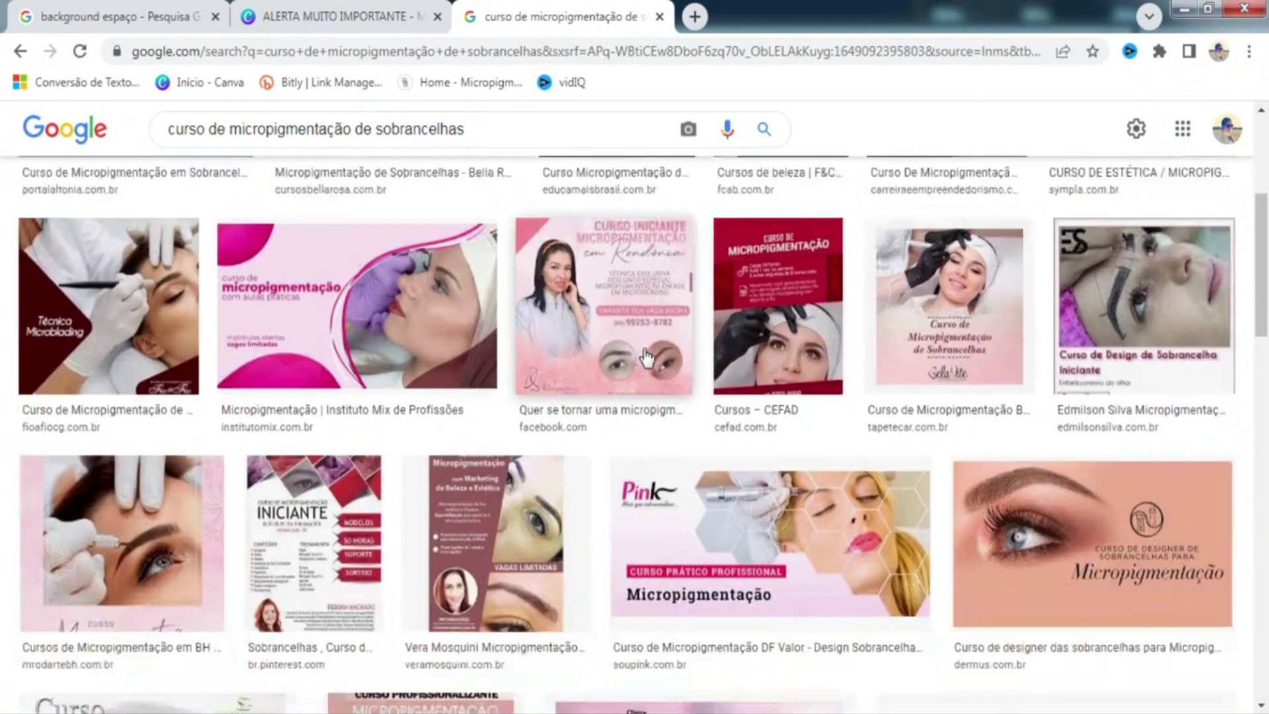
scroll(645, 357, "down", 7)
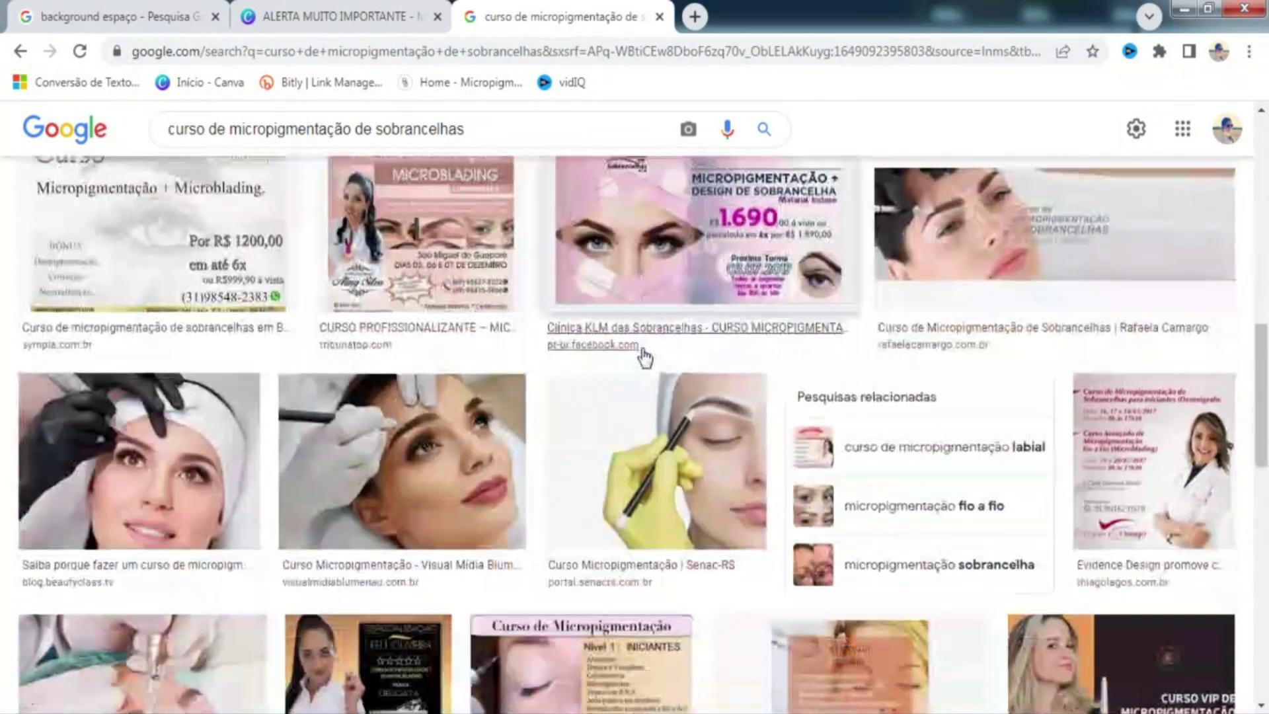
scroll(644, 357, "down", 10)
scroll(454, 228, "up", 20)
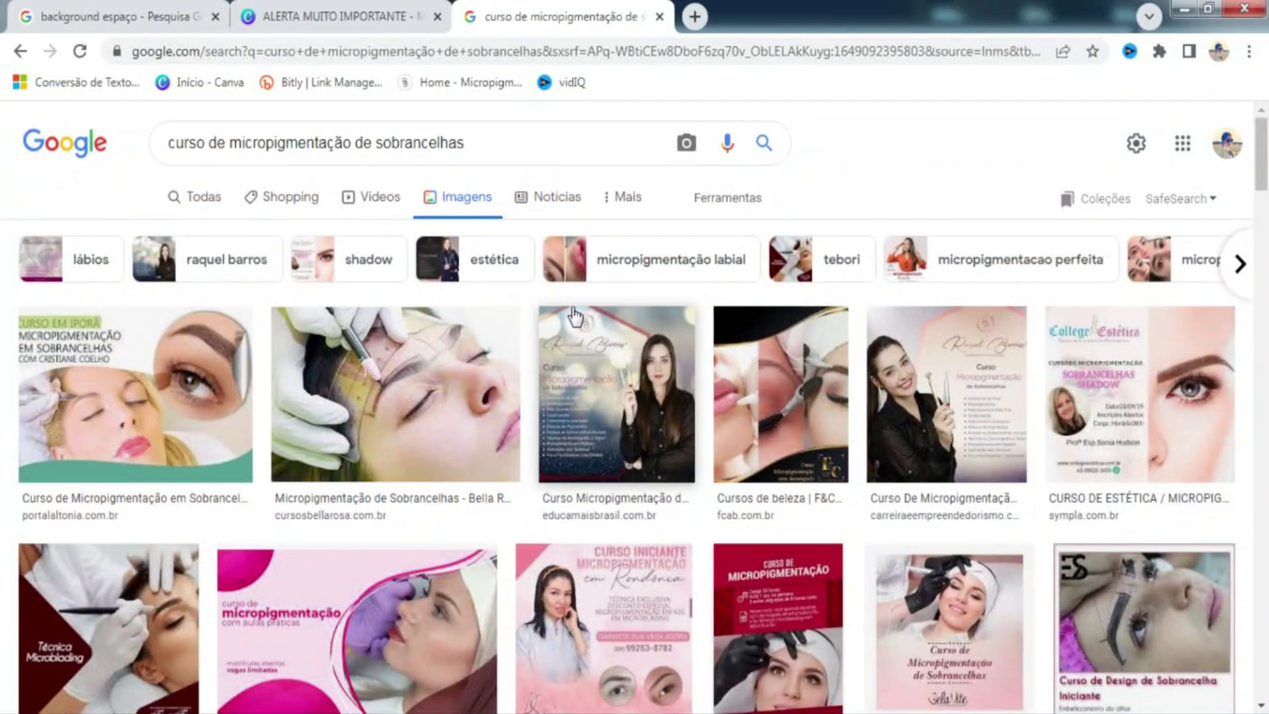
Step: Filter the images by the course instructor's name and copy the green "CURSO MICRO DE SOBRANCELHAS" image
left_click(218, 261)
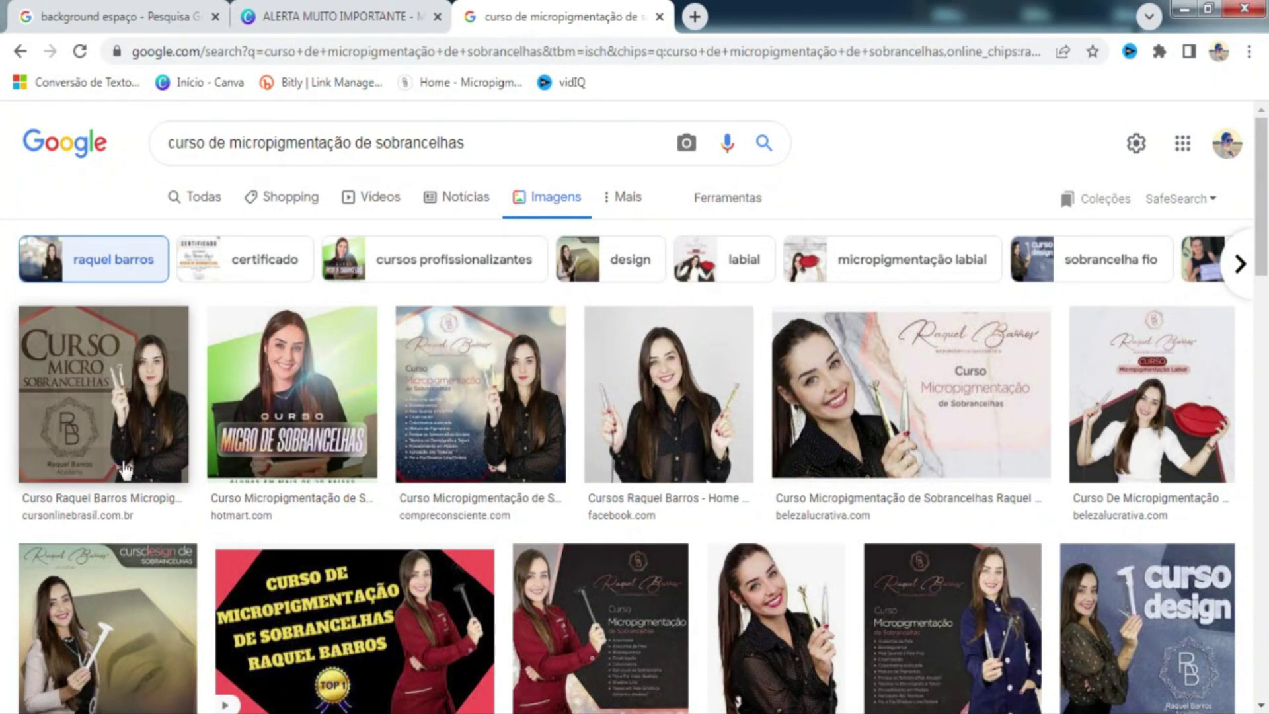
left_click(271, 452)
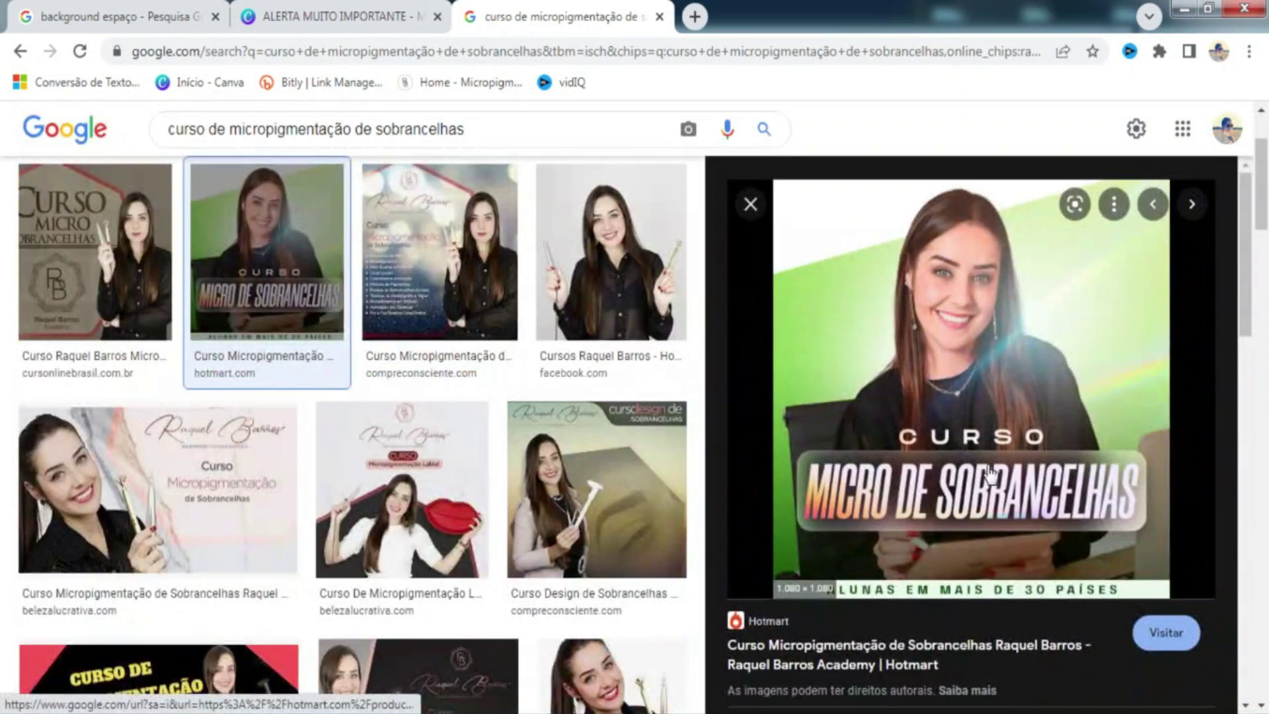
right_click(991, 403)
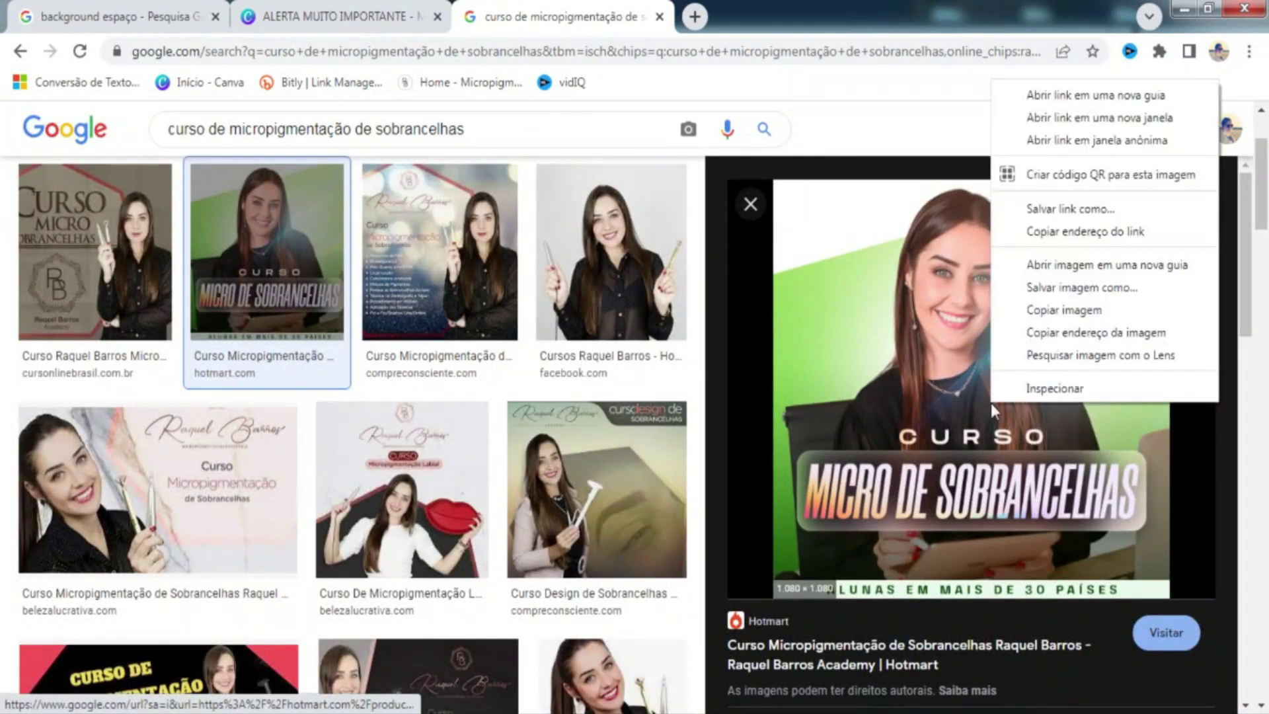
left_click(1066, 309)
Step: Paste the copied course image into the Canva design and place it in the empty area beside the title
left_click(360, 18)
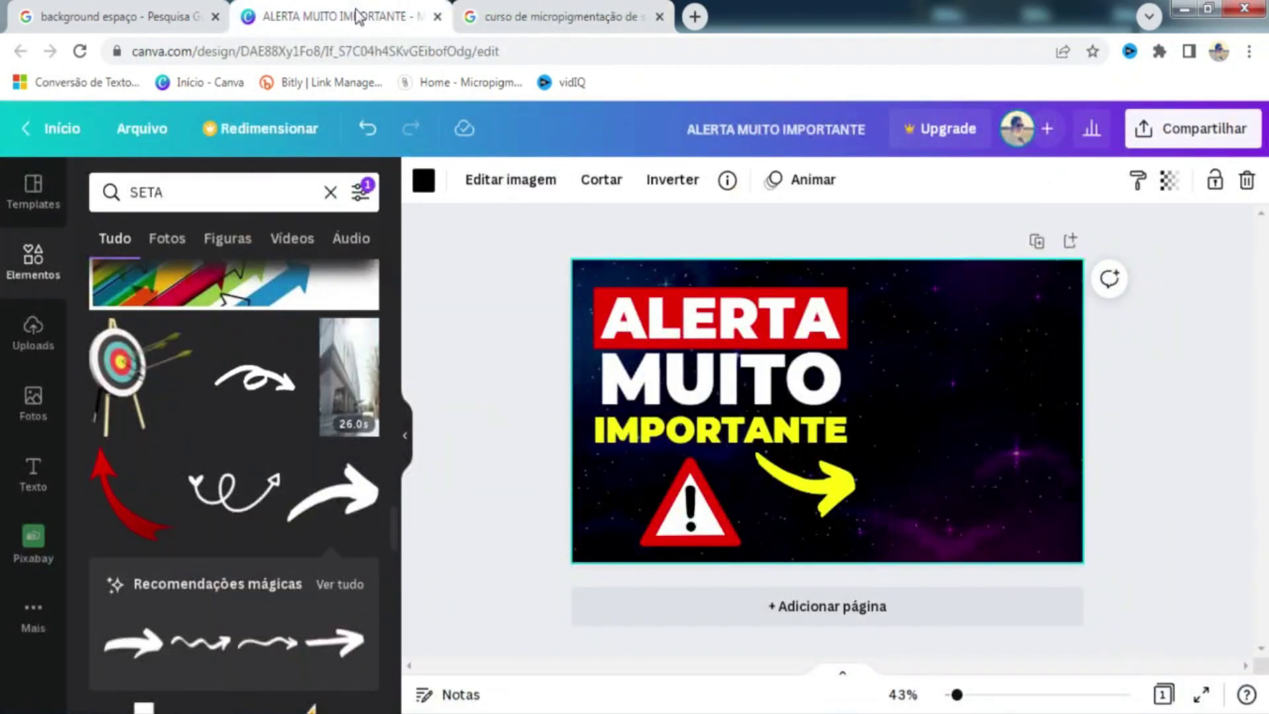
key("ctrl+v")
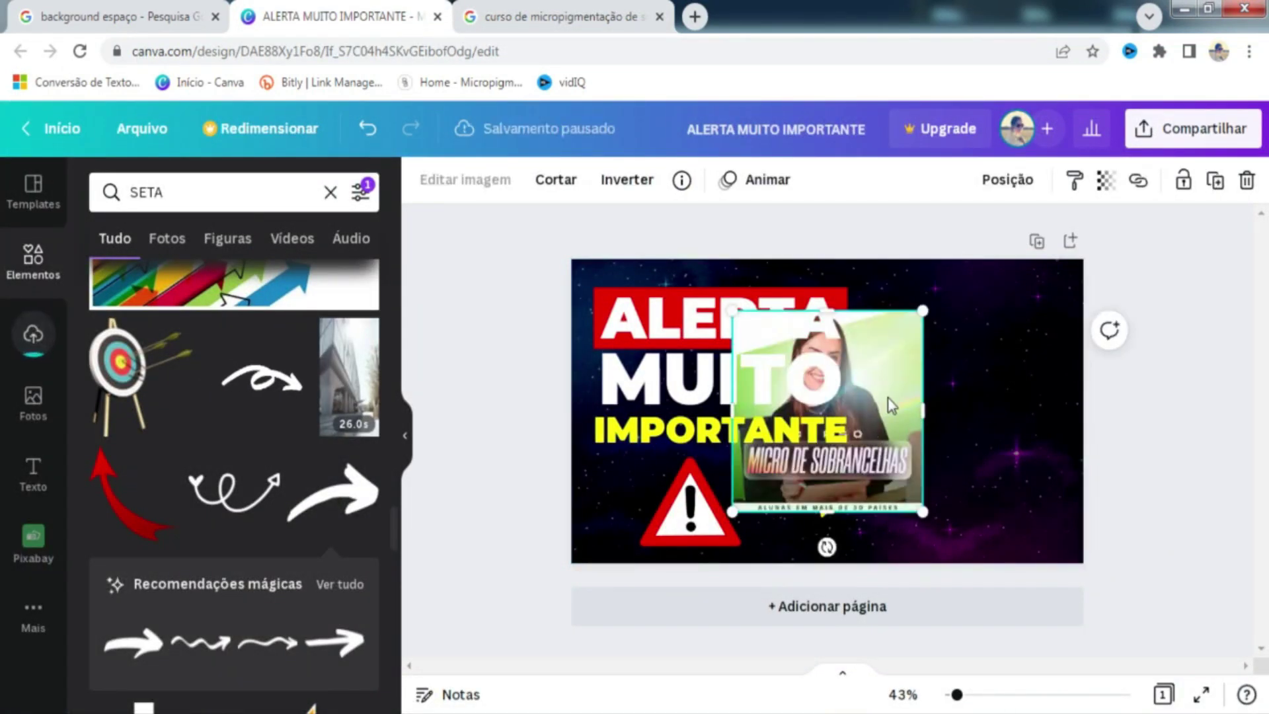
left_click_drag(893, 406, 1035, 385)
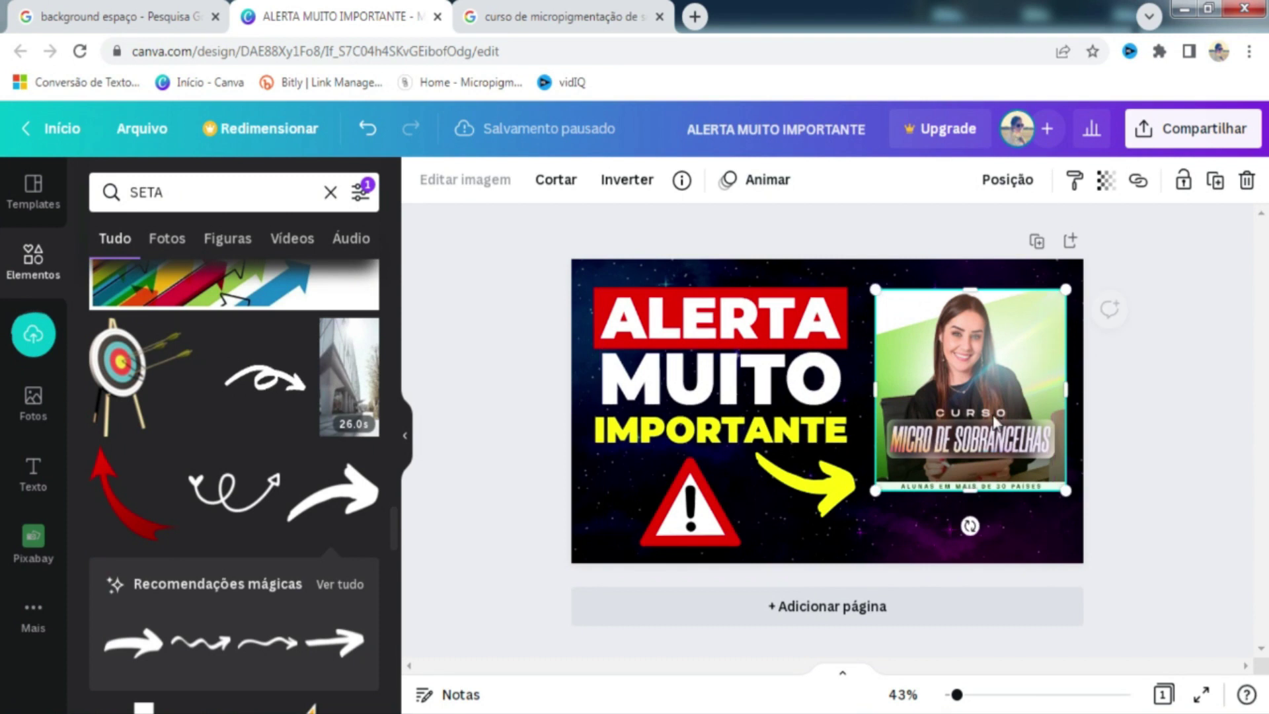
Step: Group the title, red bar, warning sign and yellow arrow, and shrink the group slightly
left_click_drag(495, 283, 799, 509)
right_click(748, 386)
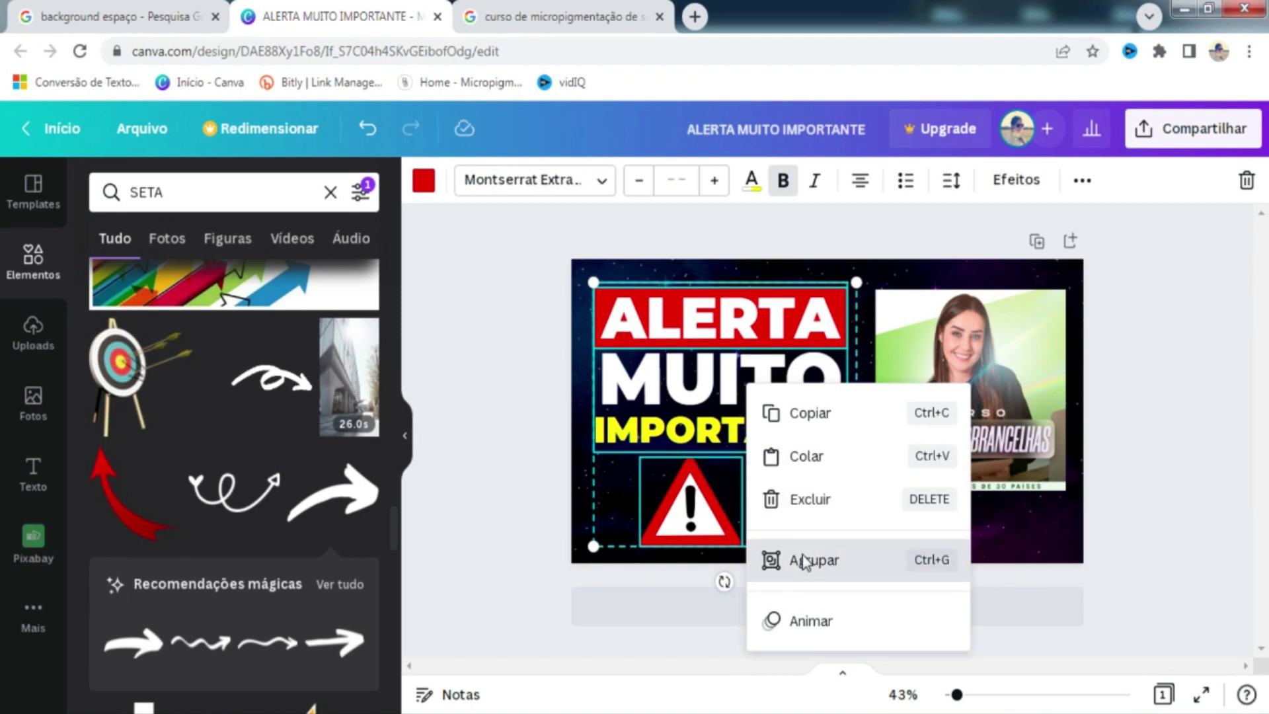
left_click(767, 558)
left_click_drag(859, 546, 851, 517)
Step: Enlarge the course image toward the arrow and lower the grouped title elements slightly to align with it
left_click(938, 439)
left_click_drag(839, 300, 850, 291)
left_click_drag(854, 513, 845, 524)
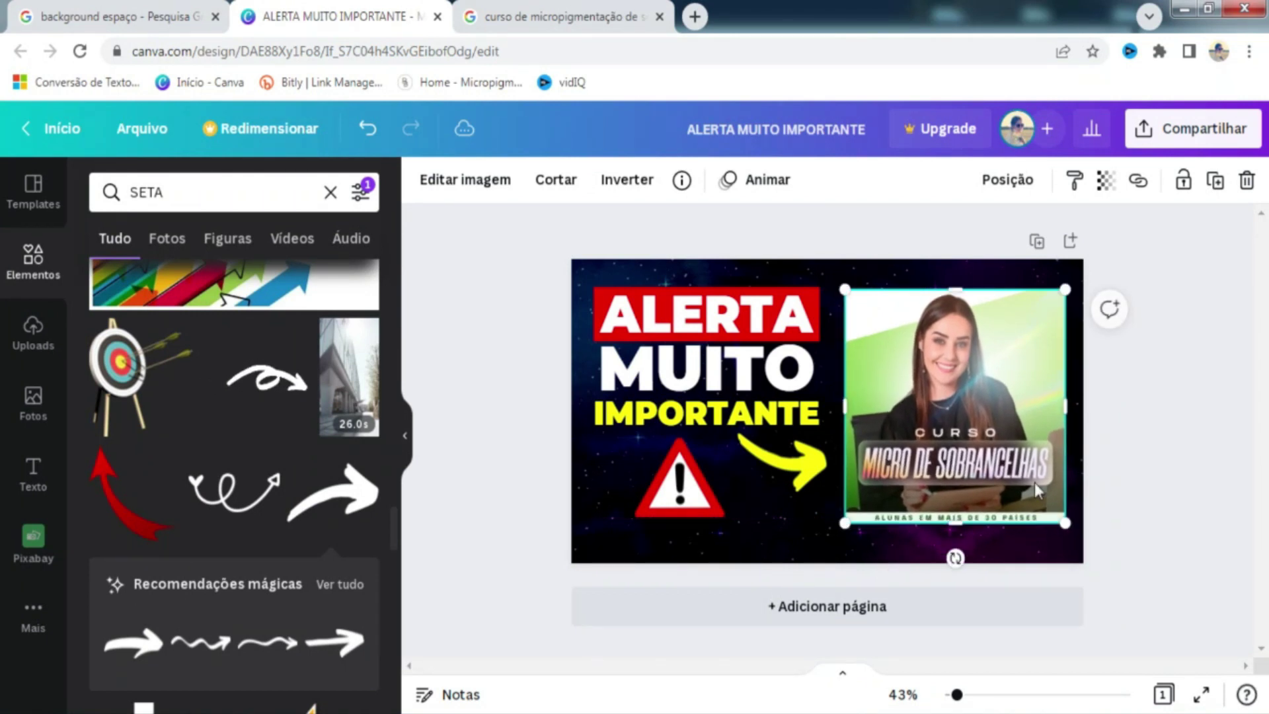
left_click(1157, 461)
left_click_drag(738, 373, 735, 379)
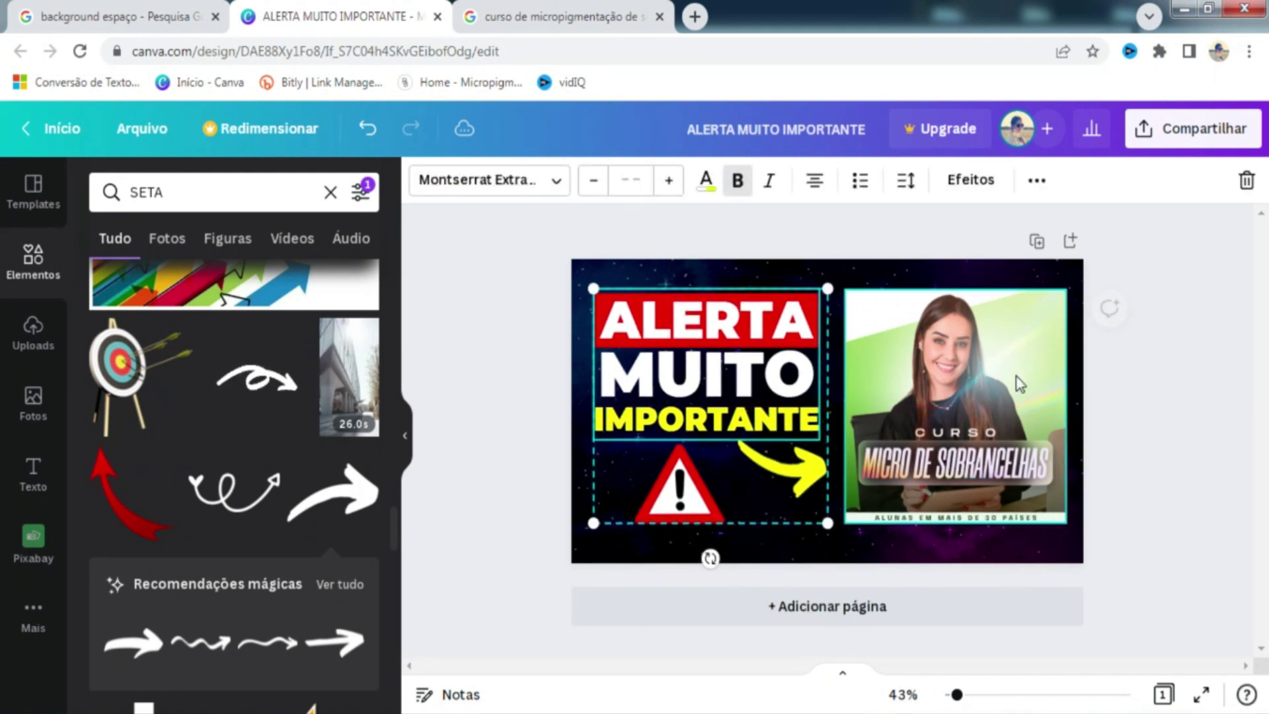
left_click(1143, 378)
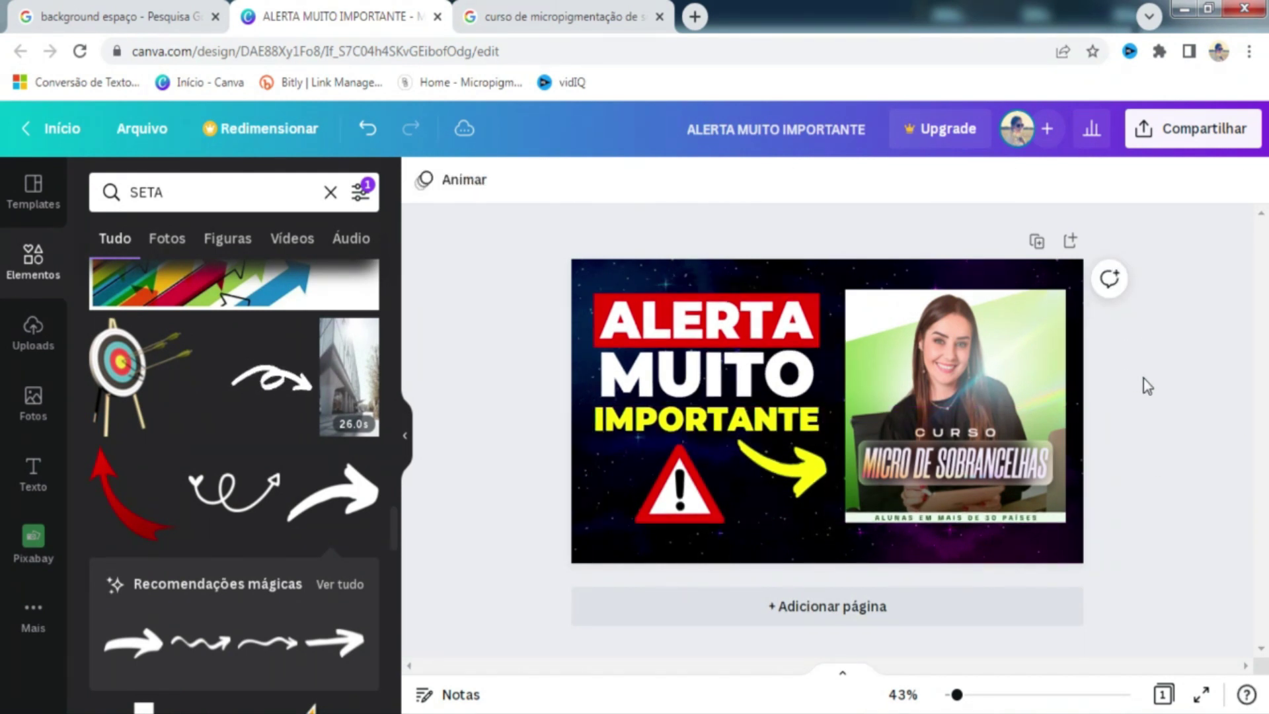
Step: Download the thumbnail design as a PNG at 1280 x 720 px
left_click(1180, 132)
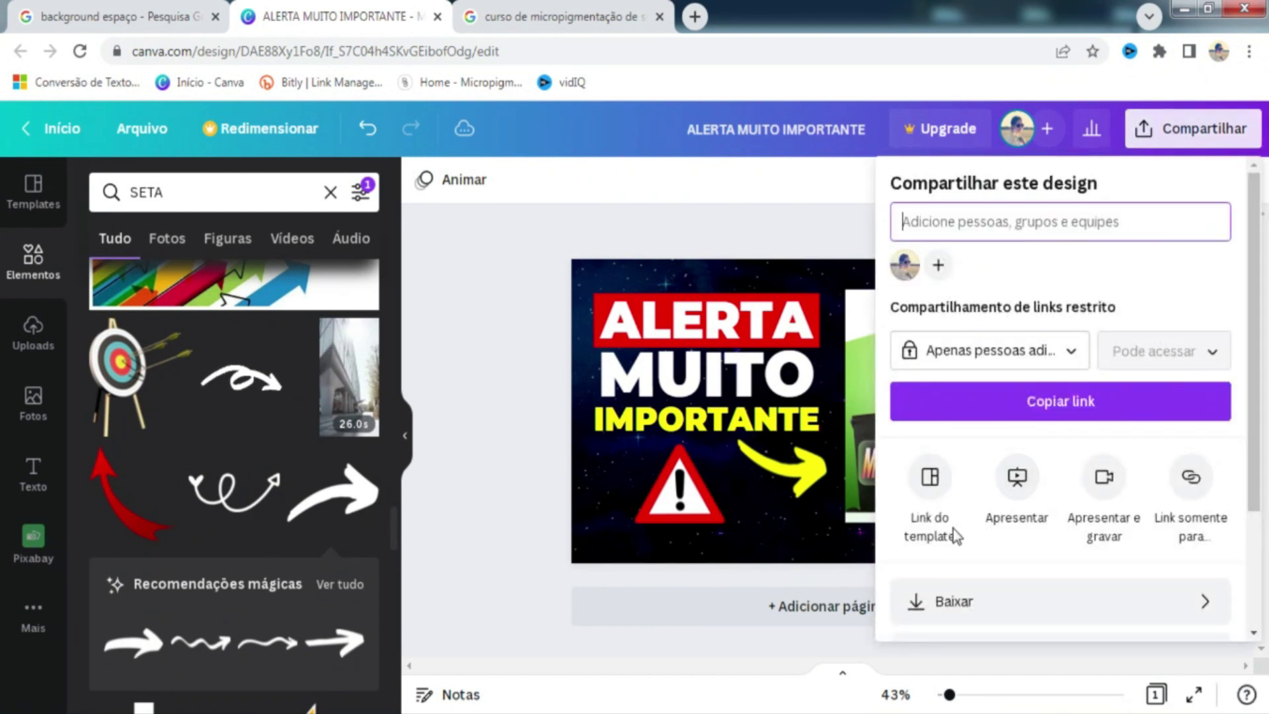
scroll(1155, 520, "down", 3)
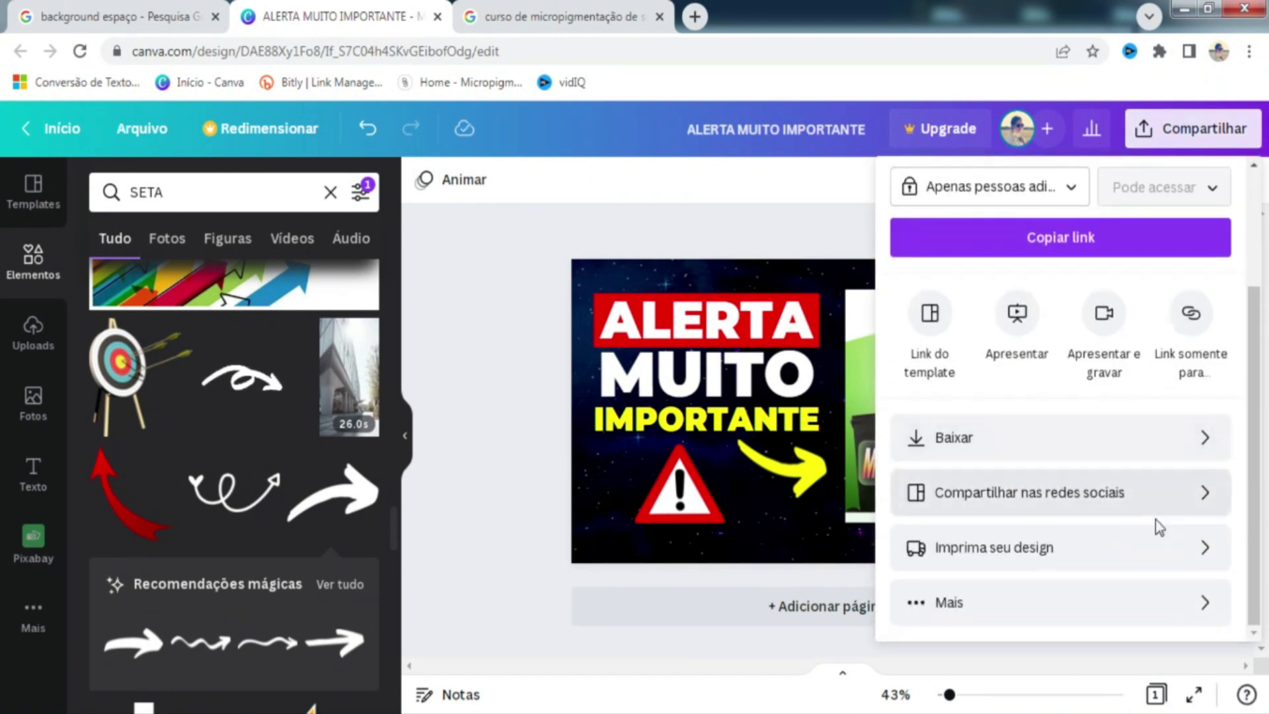
left_click(1204, 449)
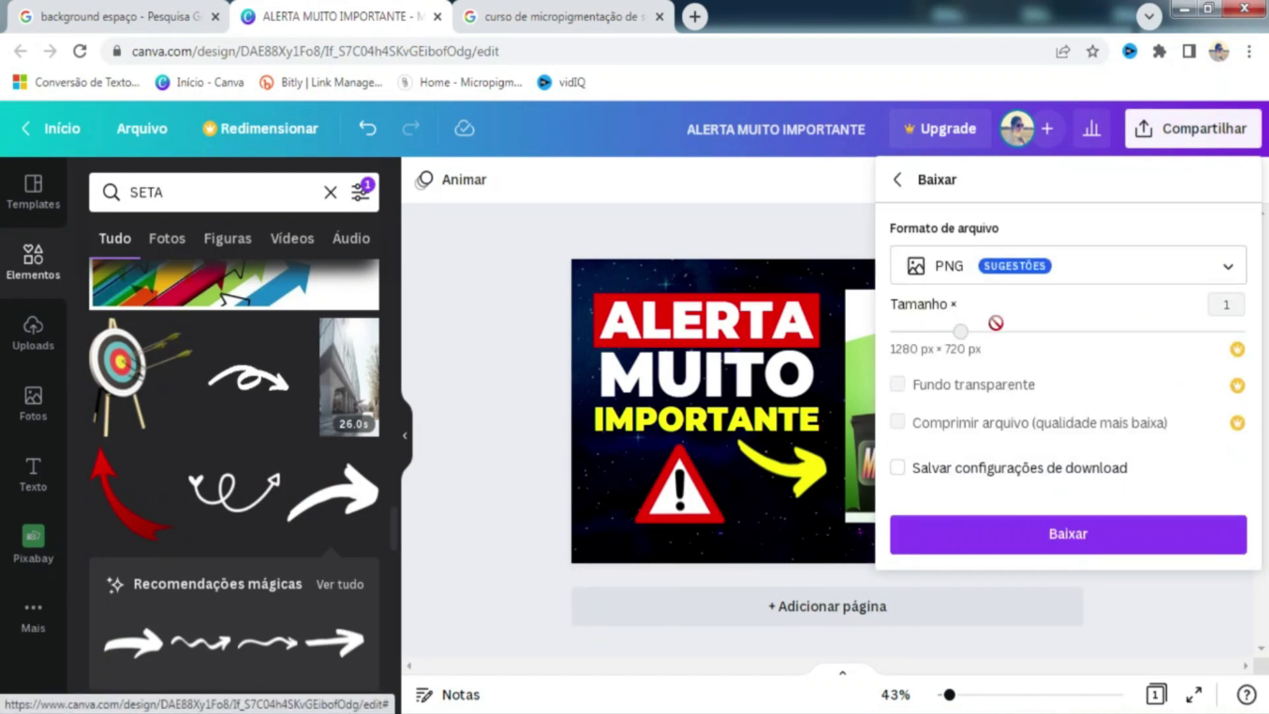
left_click(1069, 537)
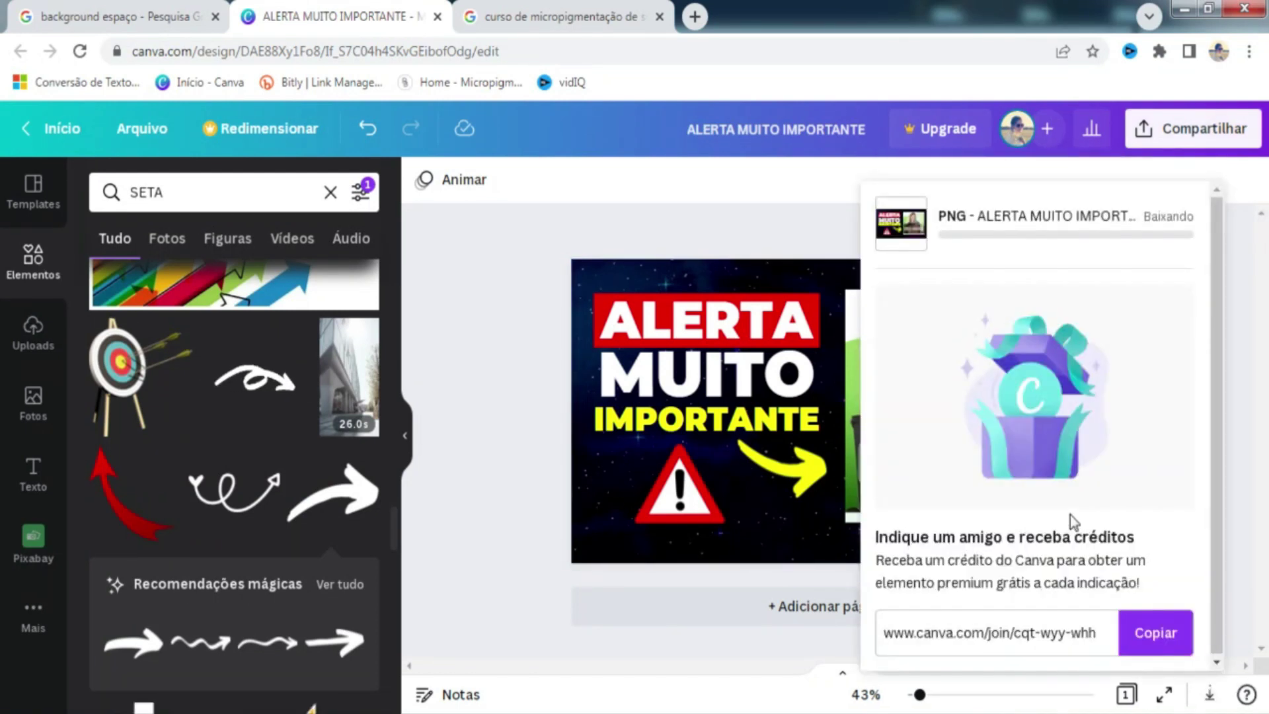
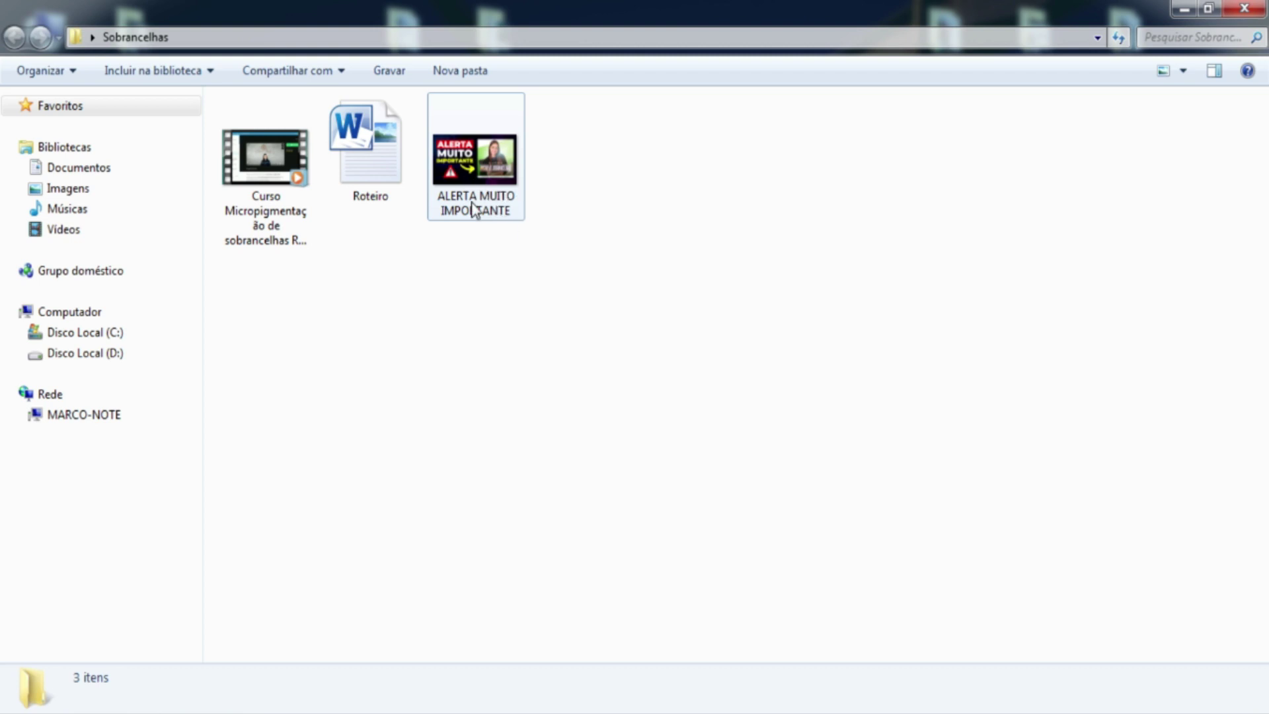
Step: In the Sobrancelhas folder, copy the video's file name and rename the ALERTA MUITO IMPORTANTE image with it
right_click(266, 206)
left_click(357, 554)
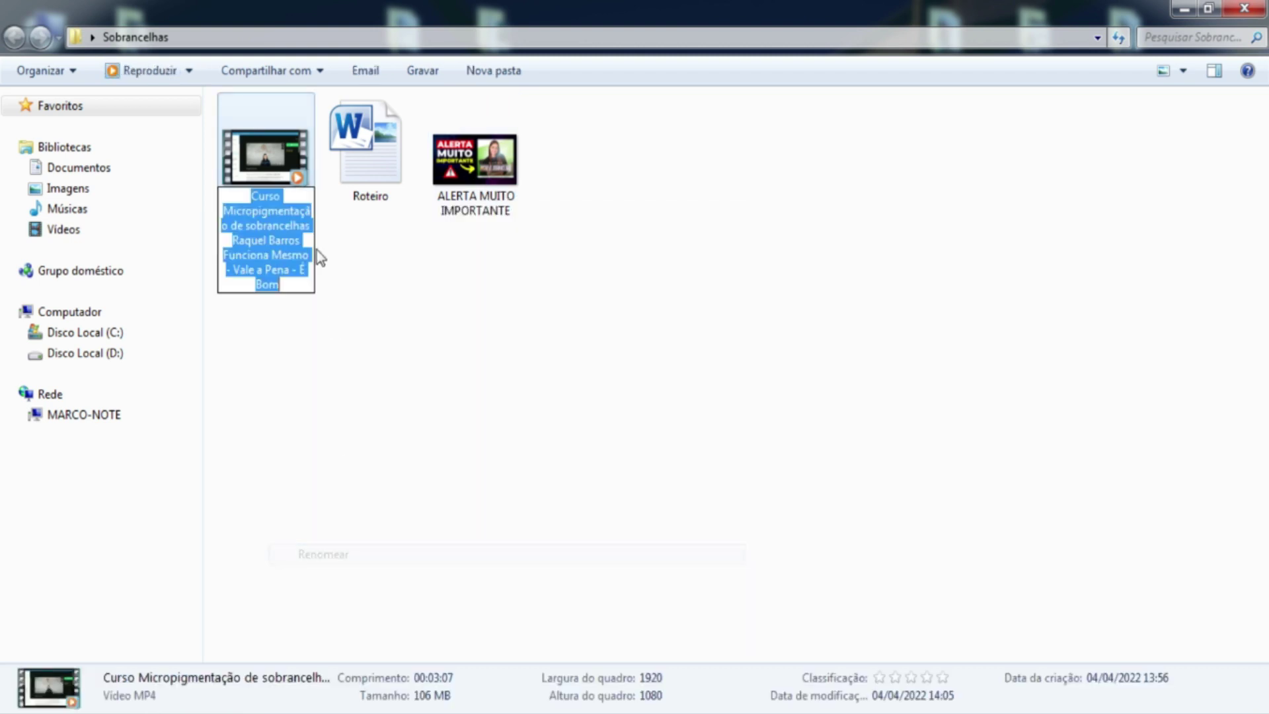
right_click(278, 221)
left_click(328, 284)
left_click(410, 265)
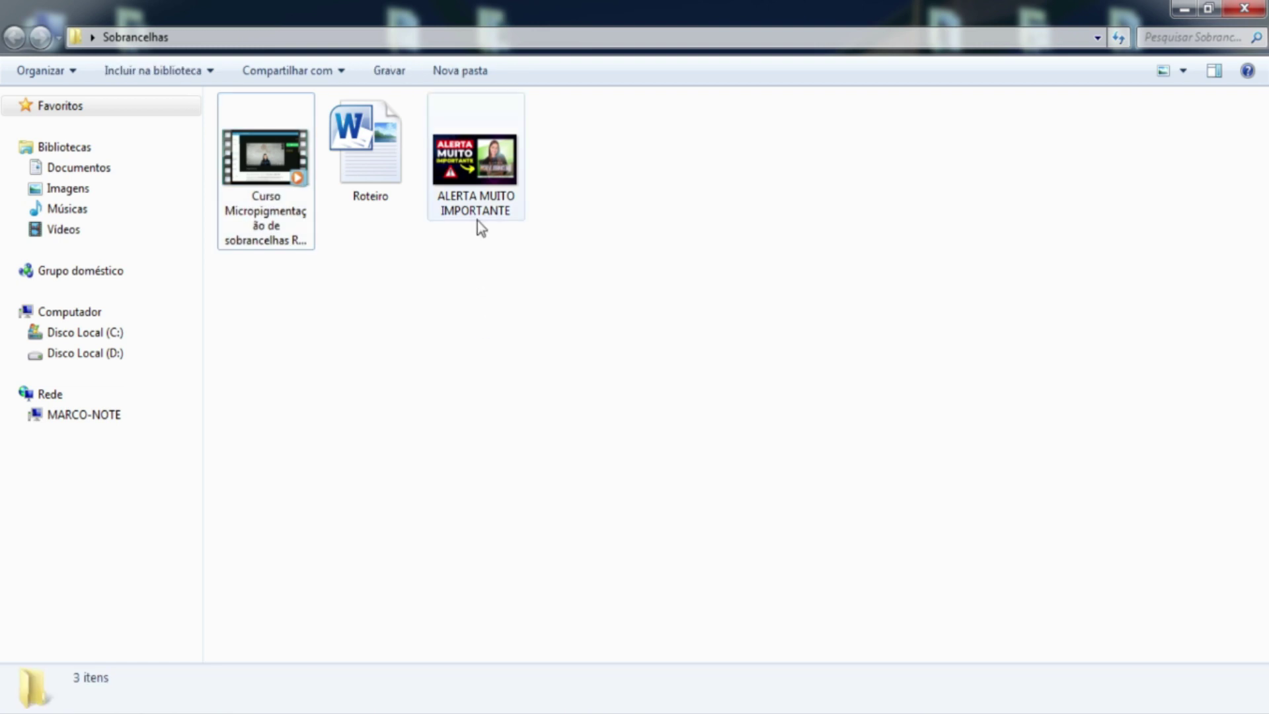
right_click(477, 221)
left_click(561, 636)
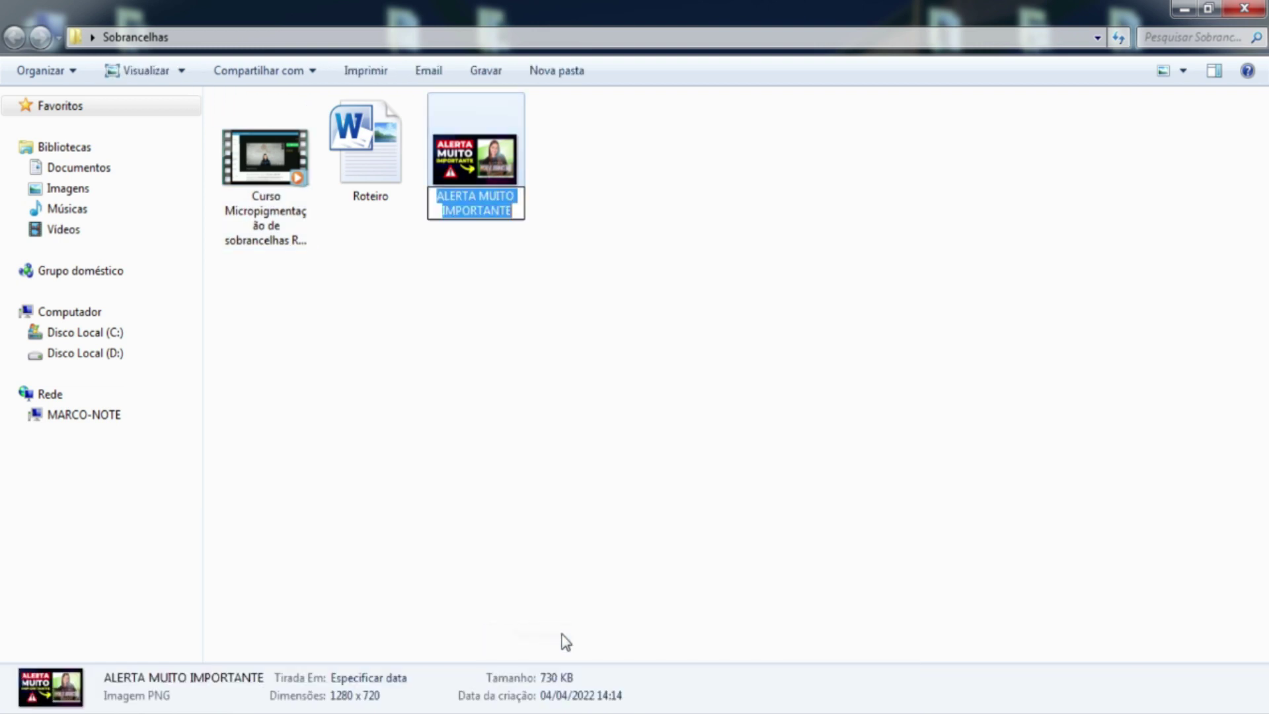
type("Curso Micropigmentação de sobrancelhas Raquel Bueno Funciona Mesmo - Vale a Pena - É Bom")
left_click(558, 260)
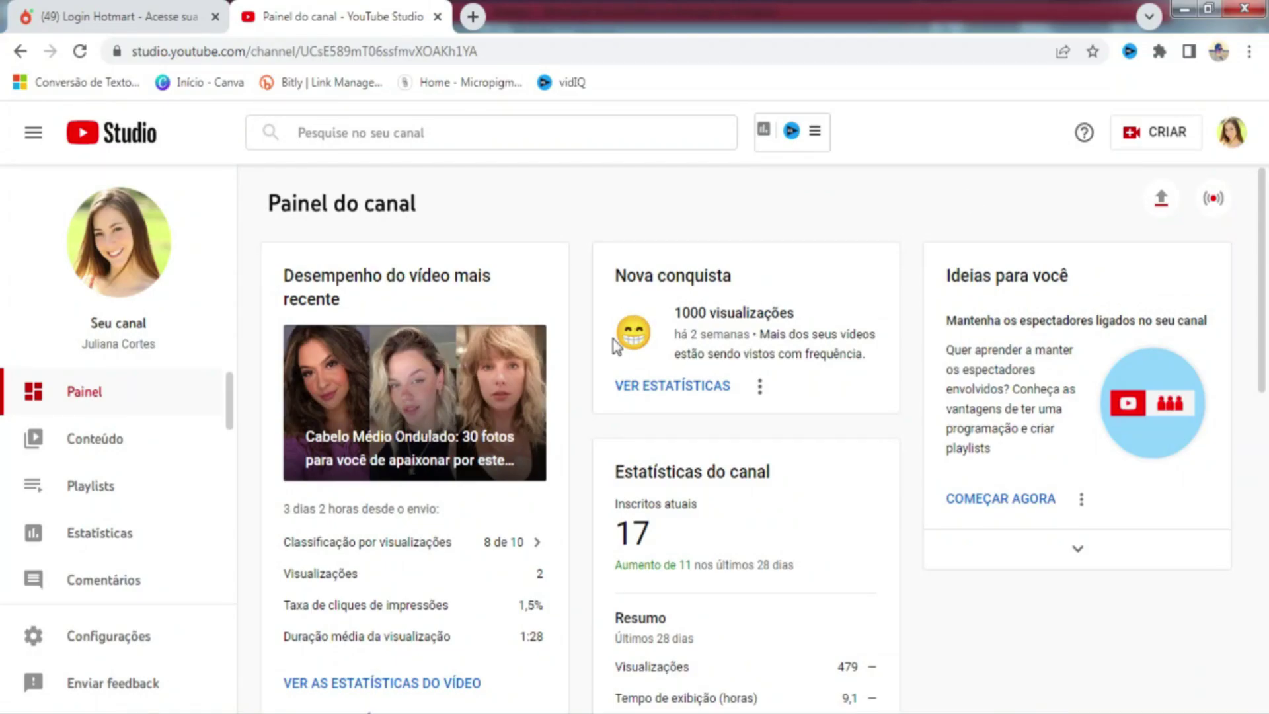
Step: Start a new video upload in YouTube Studio and add the course video from the Sobrancelhas folder
left_click(1163, 140)
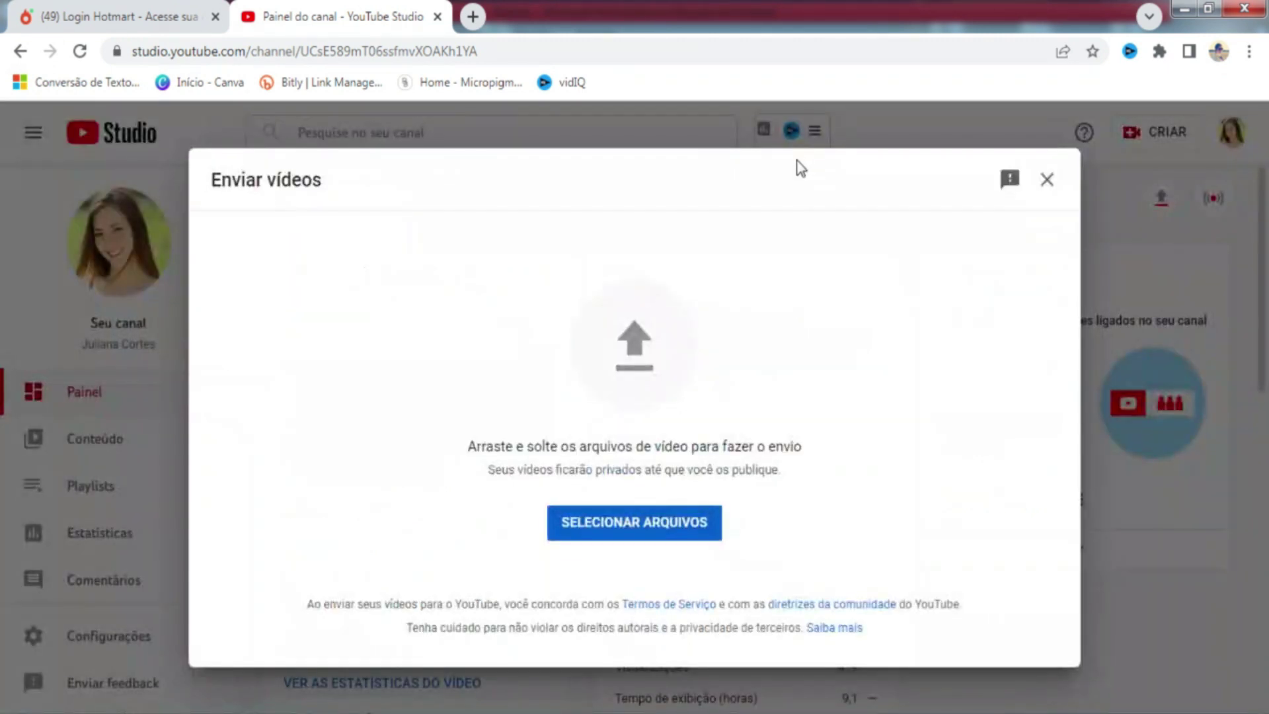
key("alt+Tab")
left_click_drag(264, 167, 595, 403)
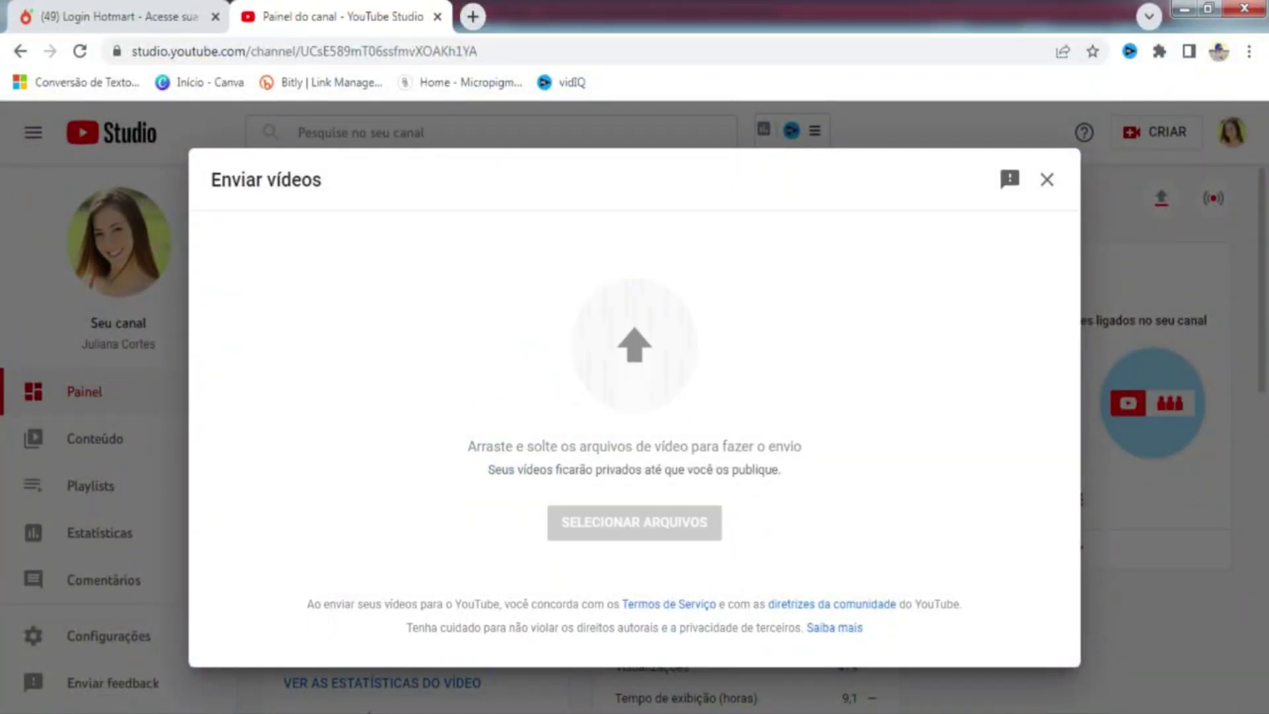
Step: Upload the renamed thumbnail image from the Sobrancelhas folder as the video's thumbnail
key("alt+Tab")
left_click(368, 197)
left_click_drag(367, 197, 595, 423)
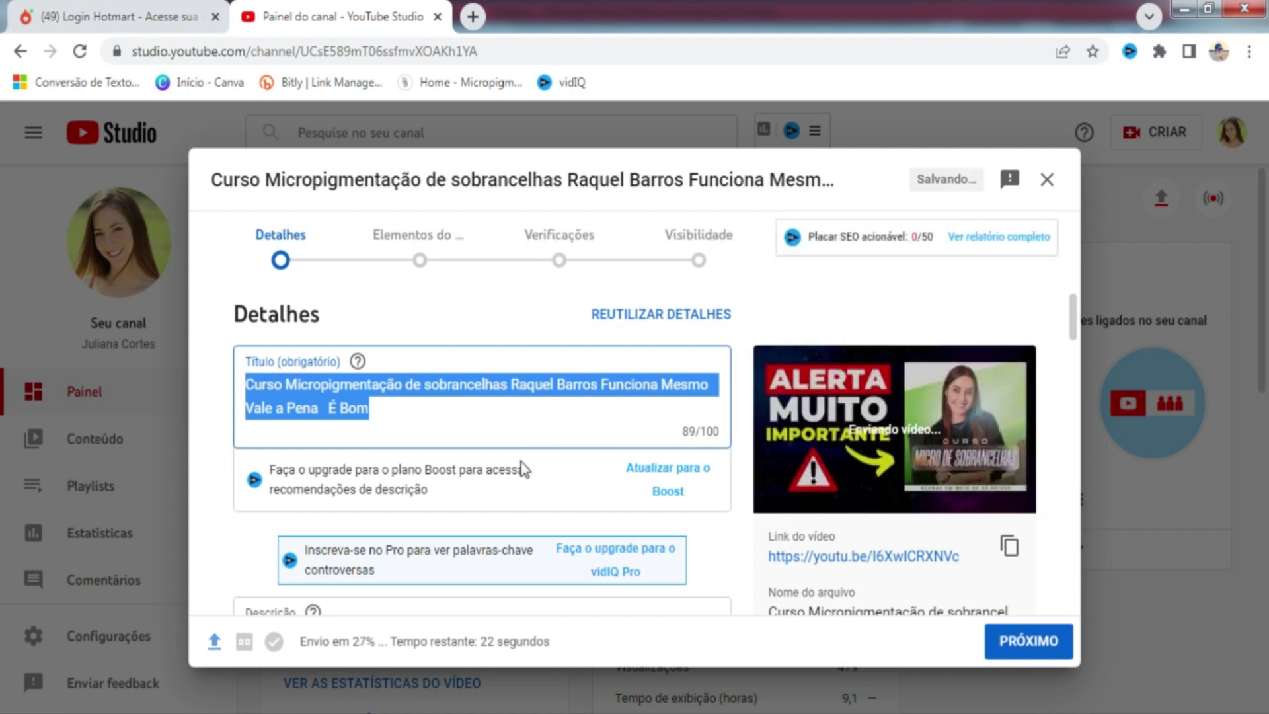
Step: End the heading of the Roteiro Word document with a question mark, and replace the YouTube video title with that heading
key("alt+Tab")
left_click(714, 319)
type("?")
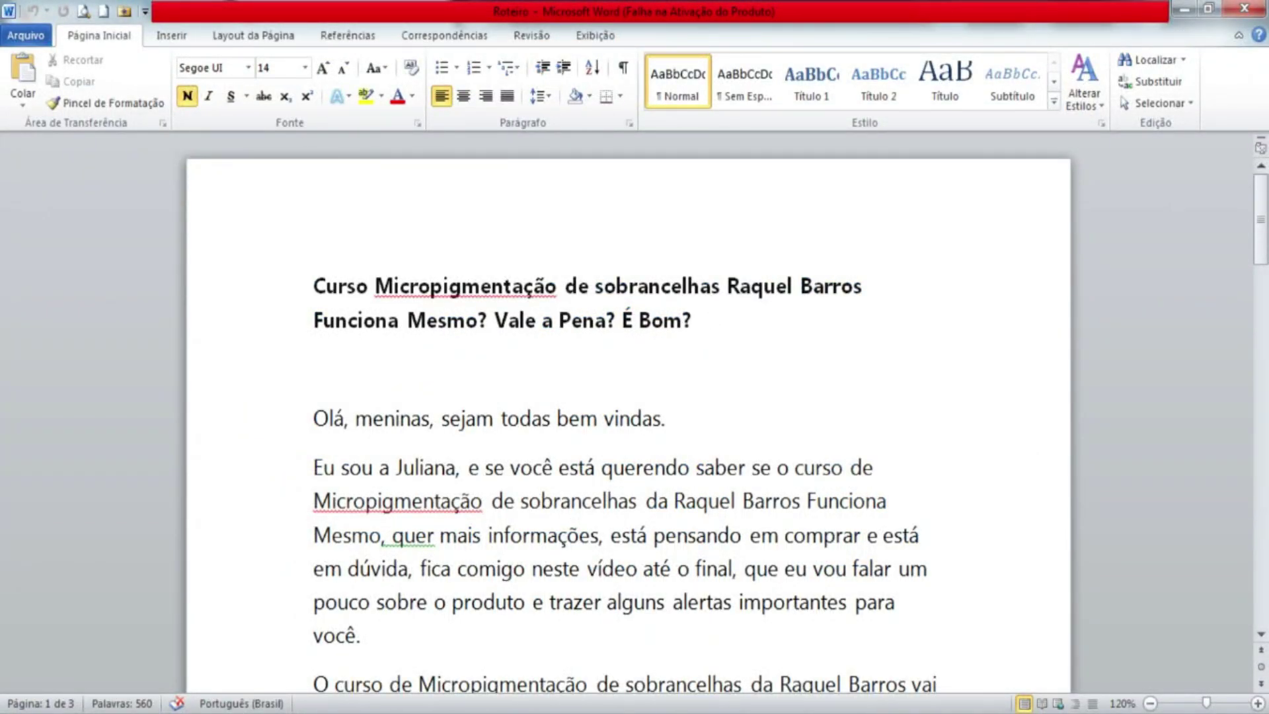
left_click_drag(725, 319, 316, 288)
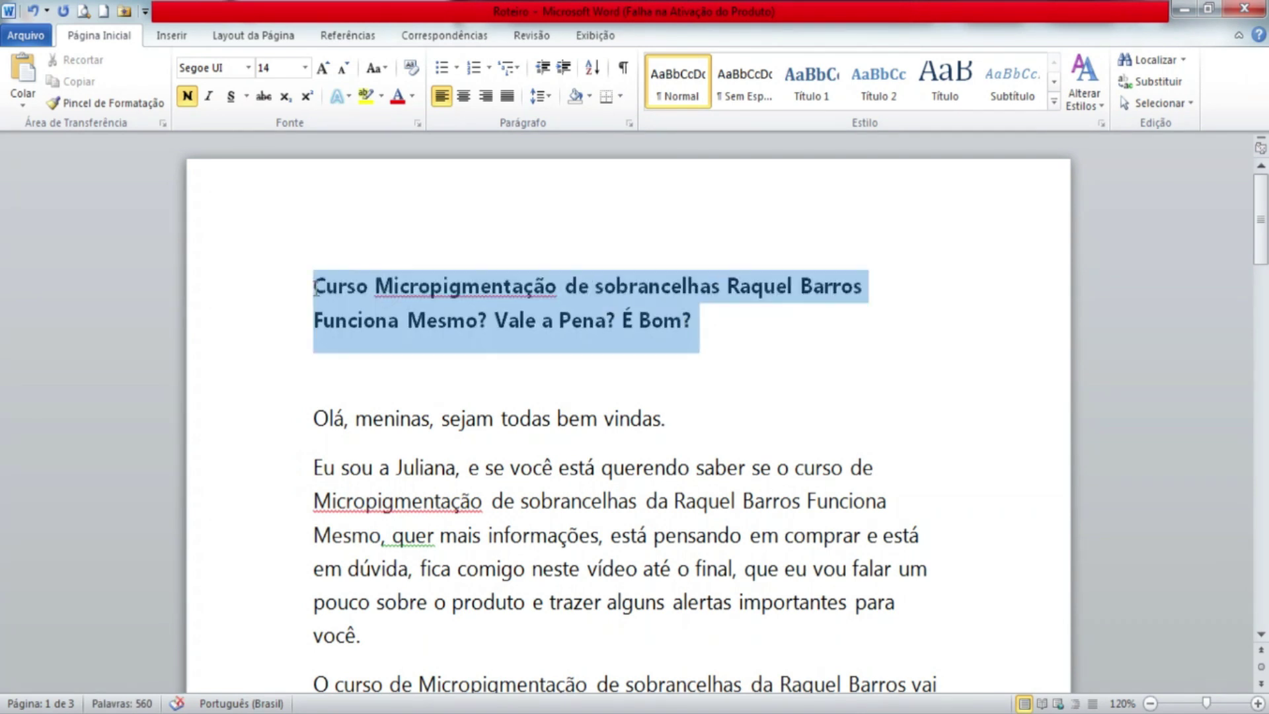
right_click(405, 306)
left_click(463, 340)
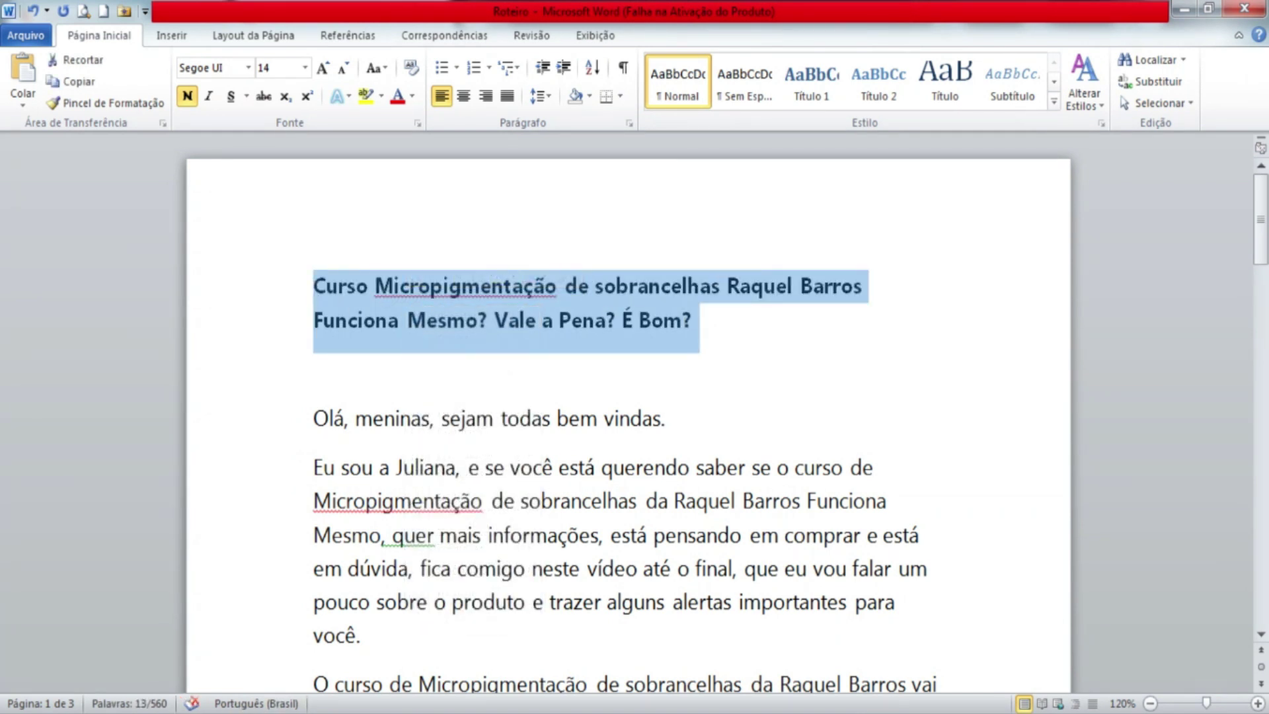
key("alt+Tab")
key("ctrl+v")
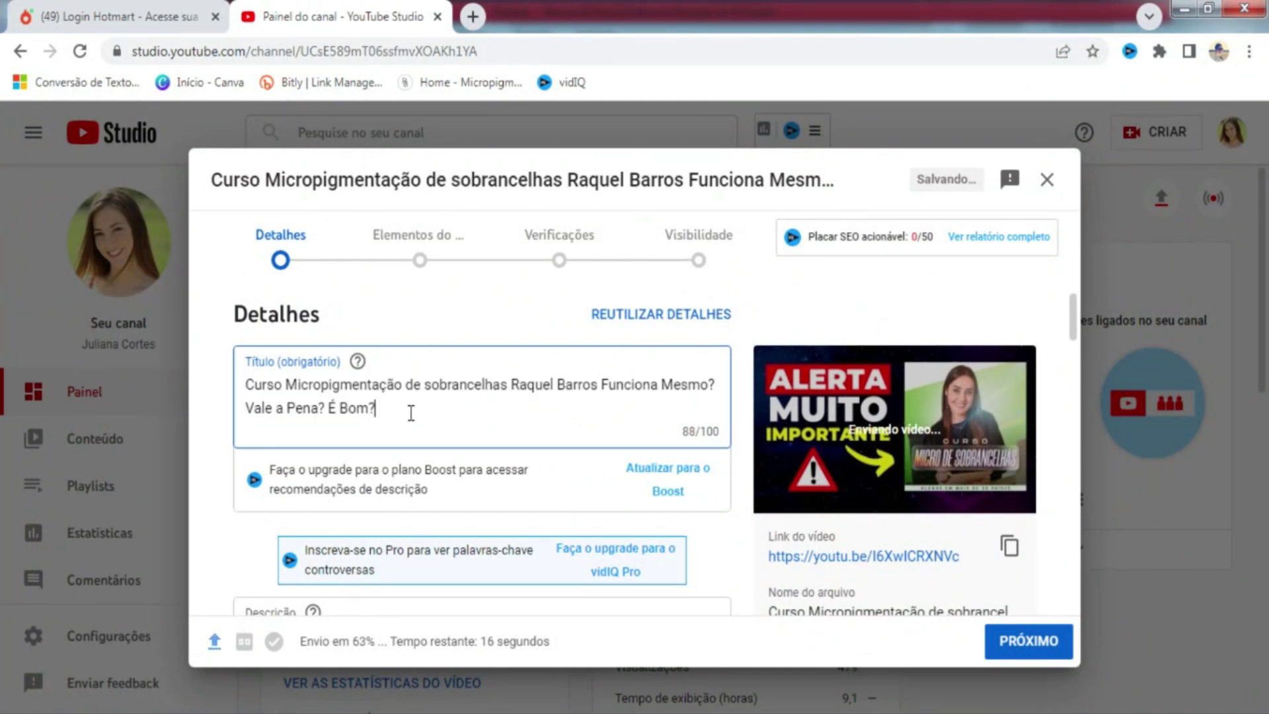
Step: Copy the video title to the start of the description and remove the stray box symbol before the arrow
left_click_drag(414, 411, 207, 381)
right_click(313, 390)
left_click(361, 426)
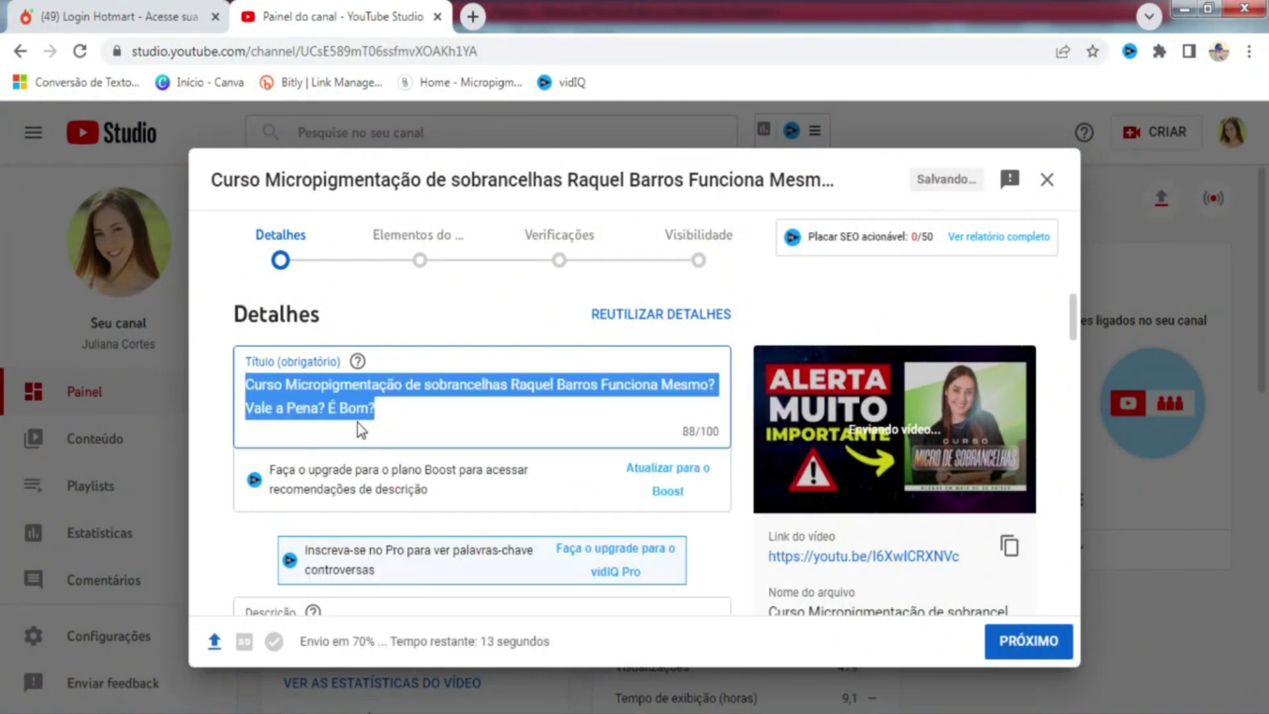
scroll(430, 423, "down", 5)
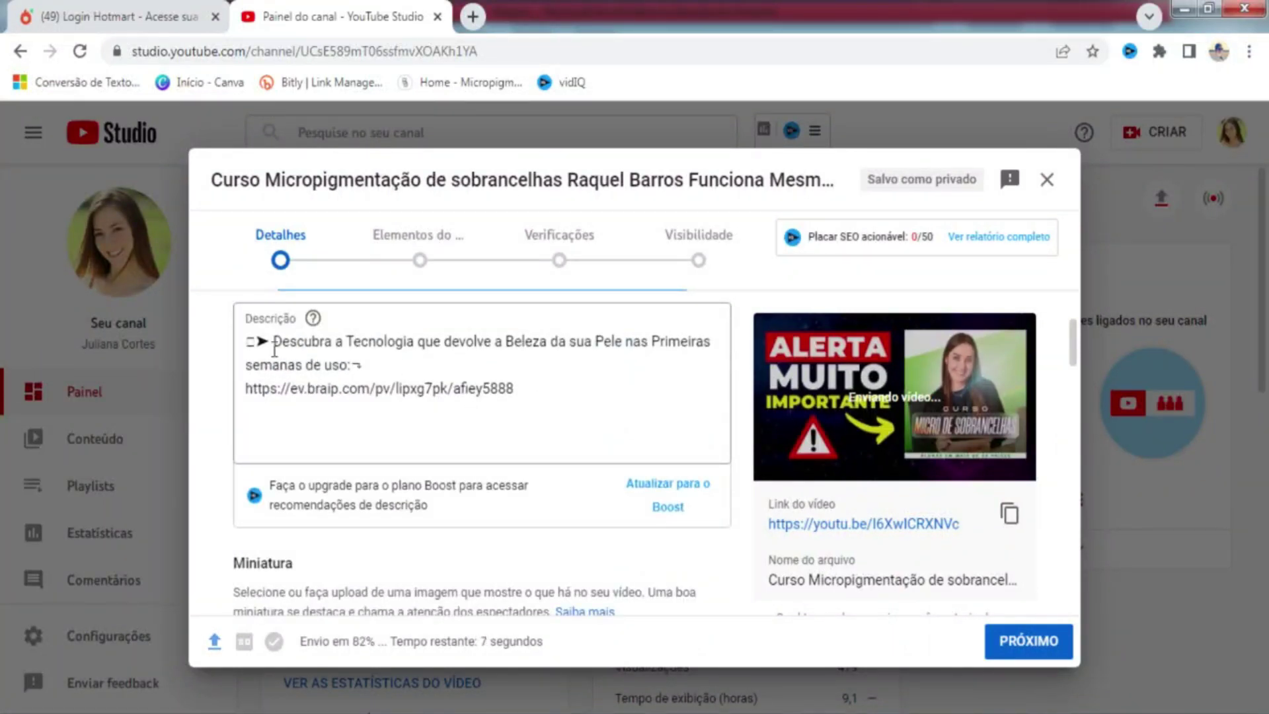
left_click(249, 343)
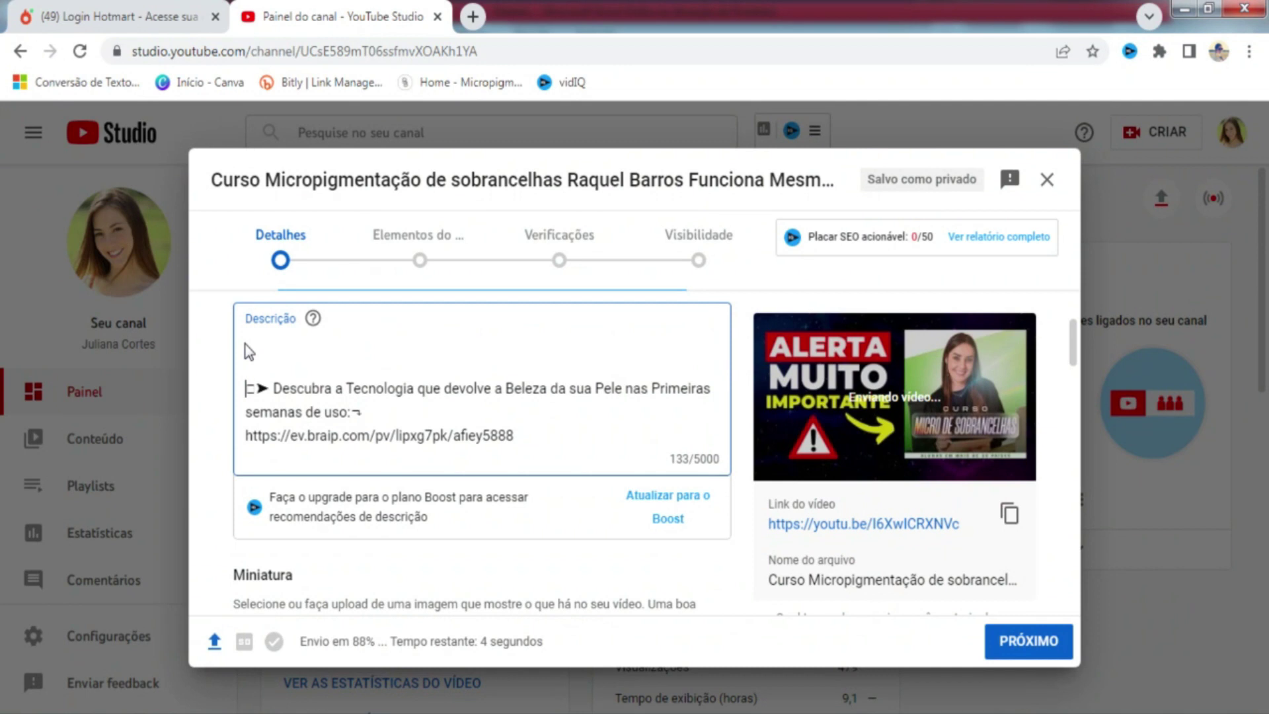
key("ctrl+v")
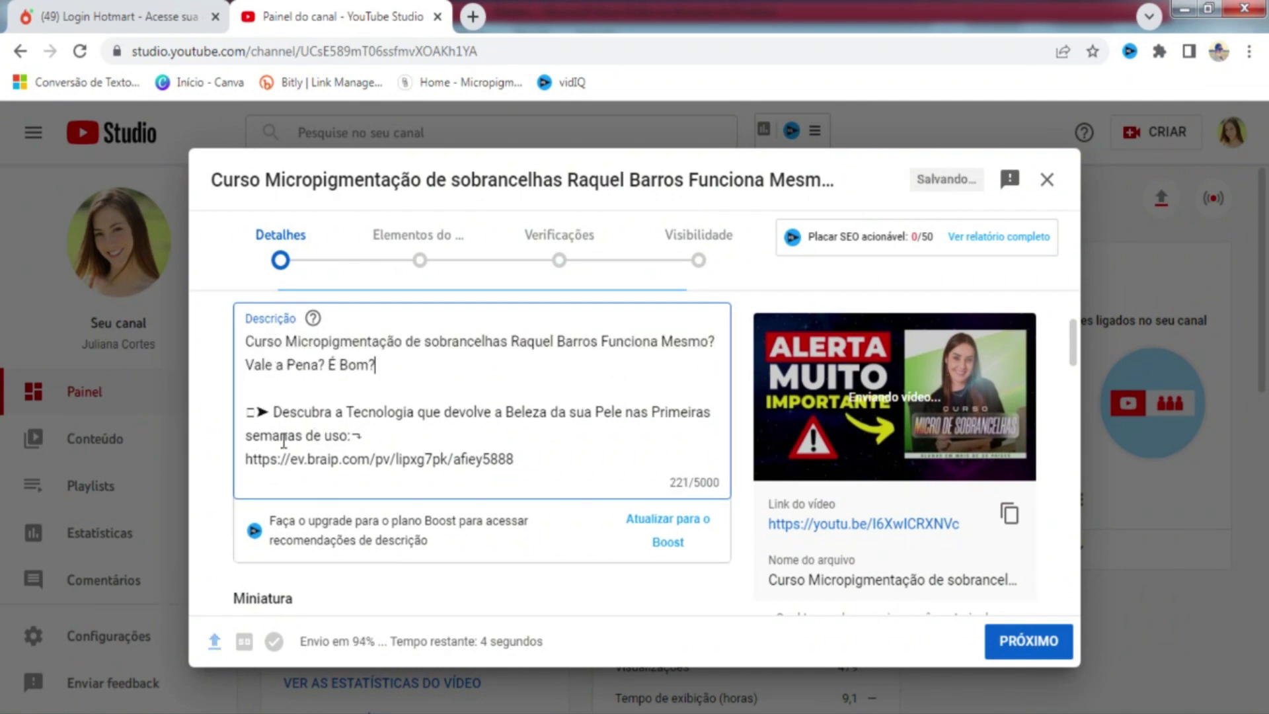
left_click(255, 412)
key("BackSpace")
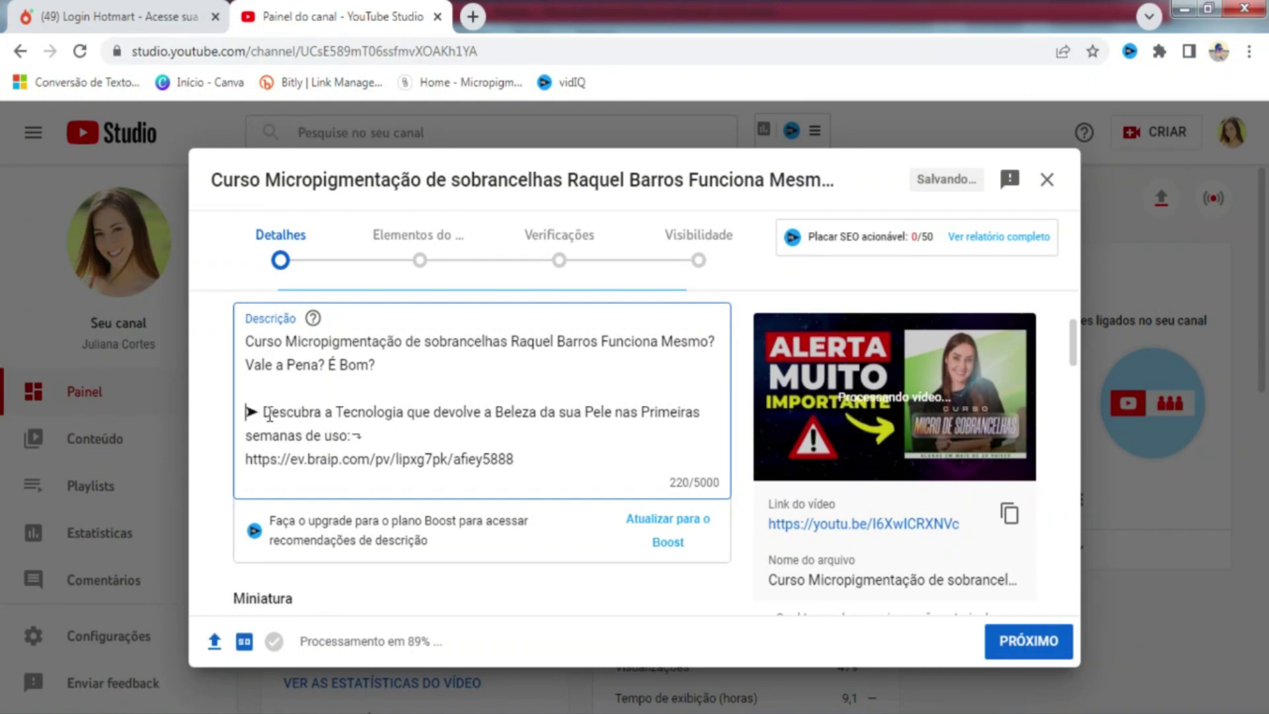
Step: Replace the "Descubra a Tecnologia..." sentence in the description with the course name copied from the video title
left_click_drag(264, 412, 349, 435)
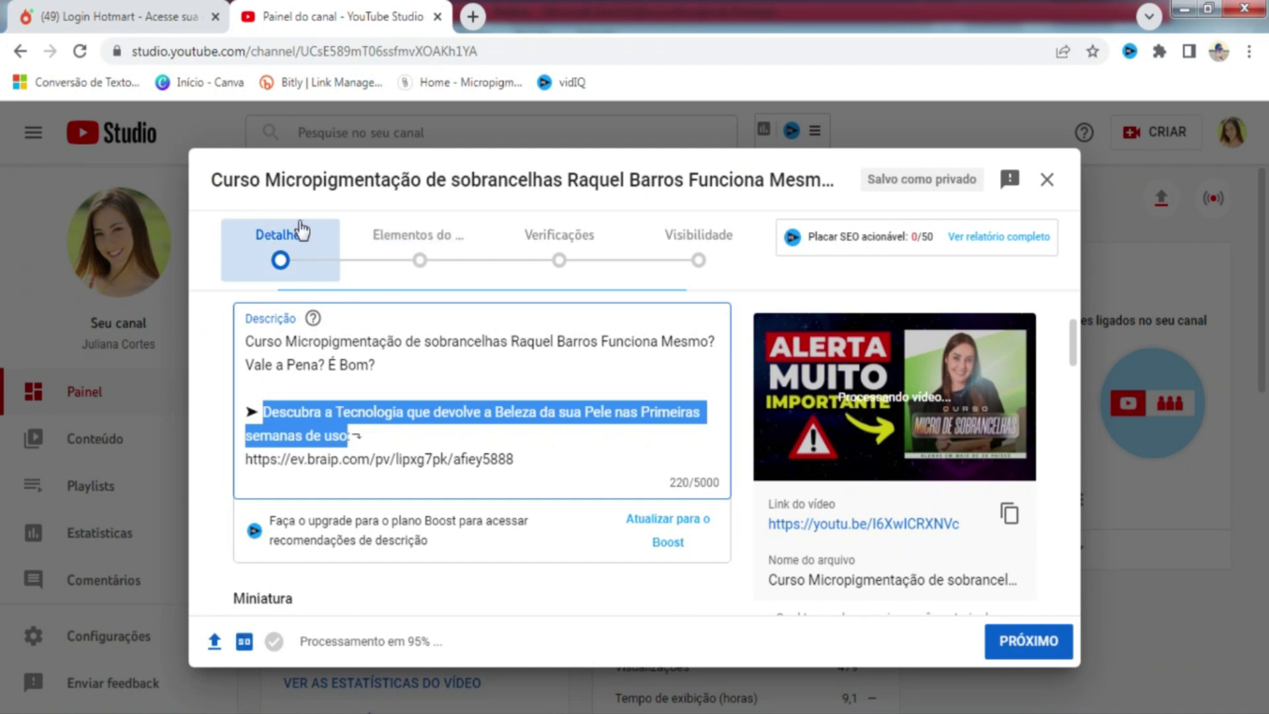
left_click_drag(213, 181, 688, 184)
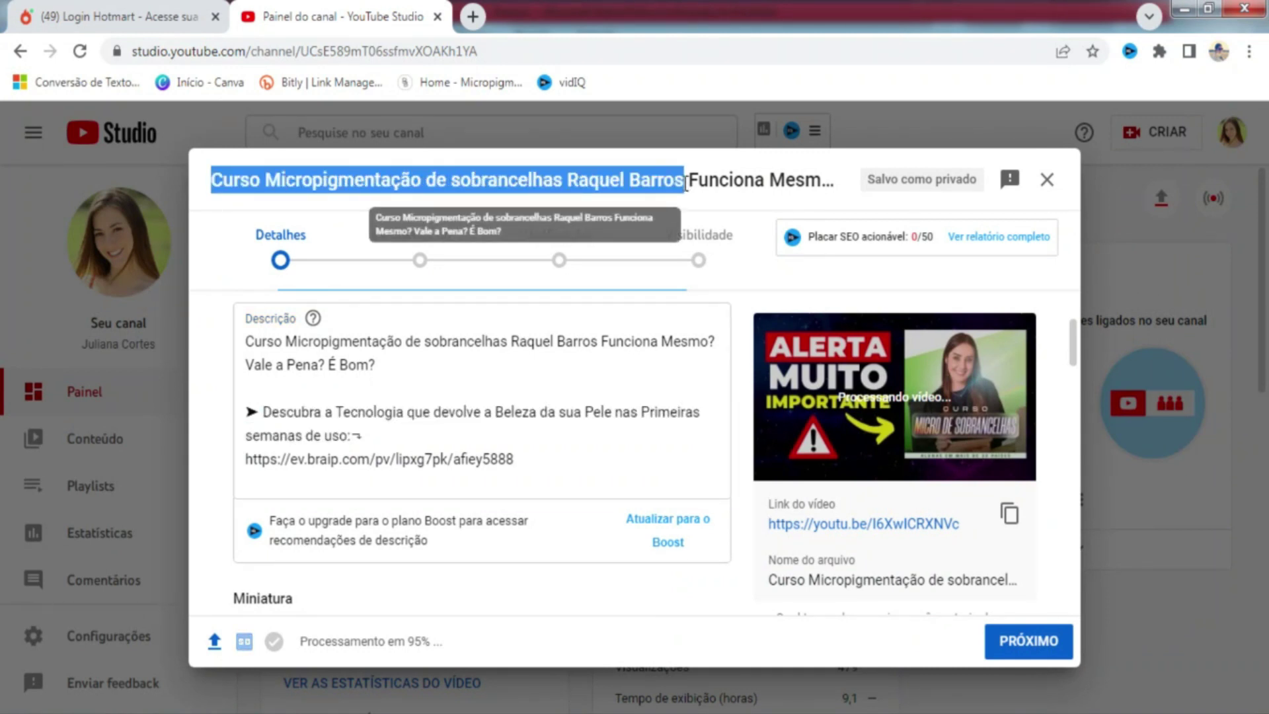
right_click(685, 182)
left_click(717, 193)
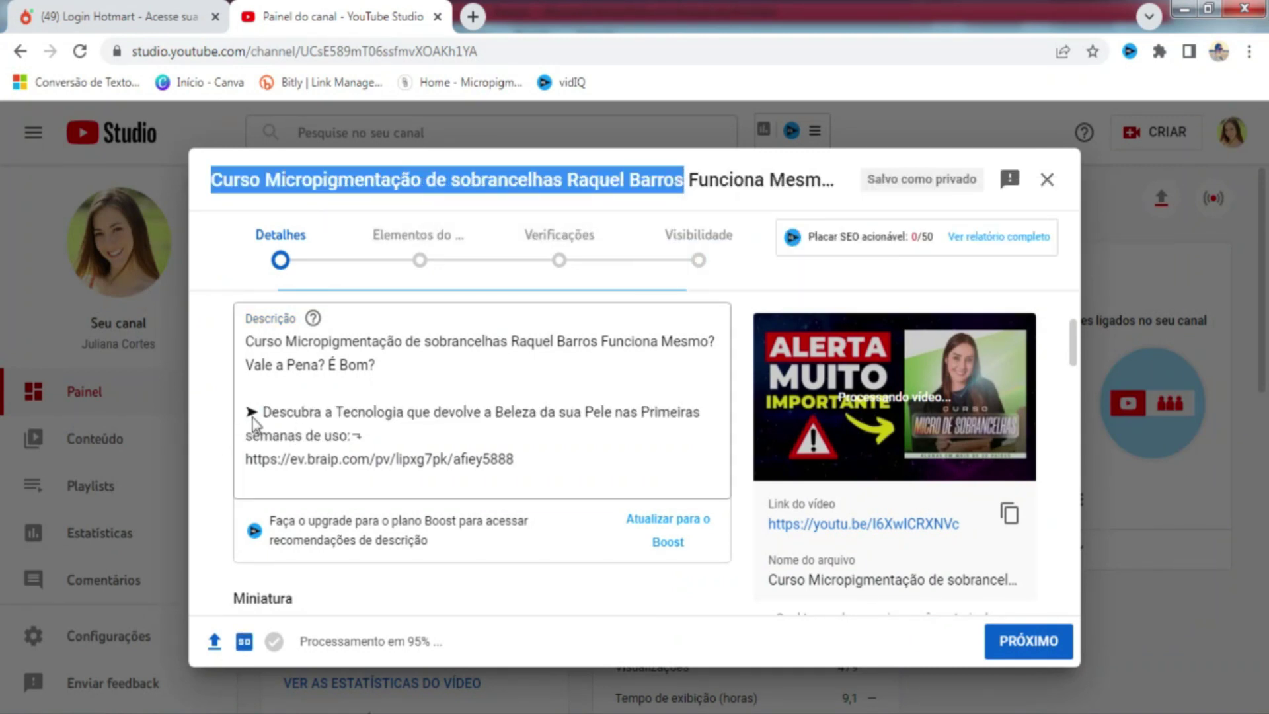
left_click_drag(265, 412, 349, 437)
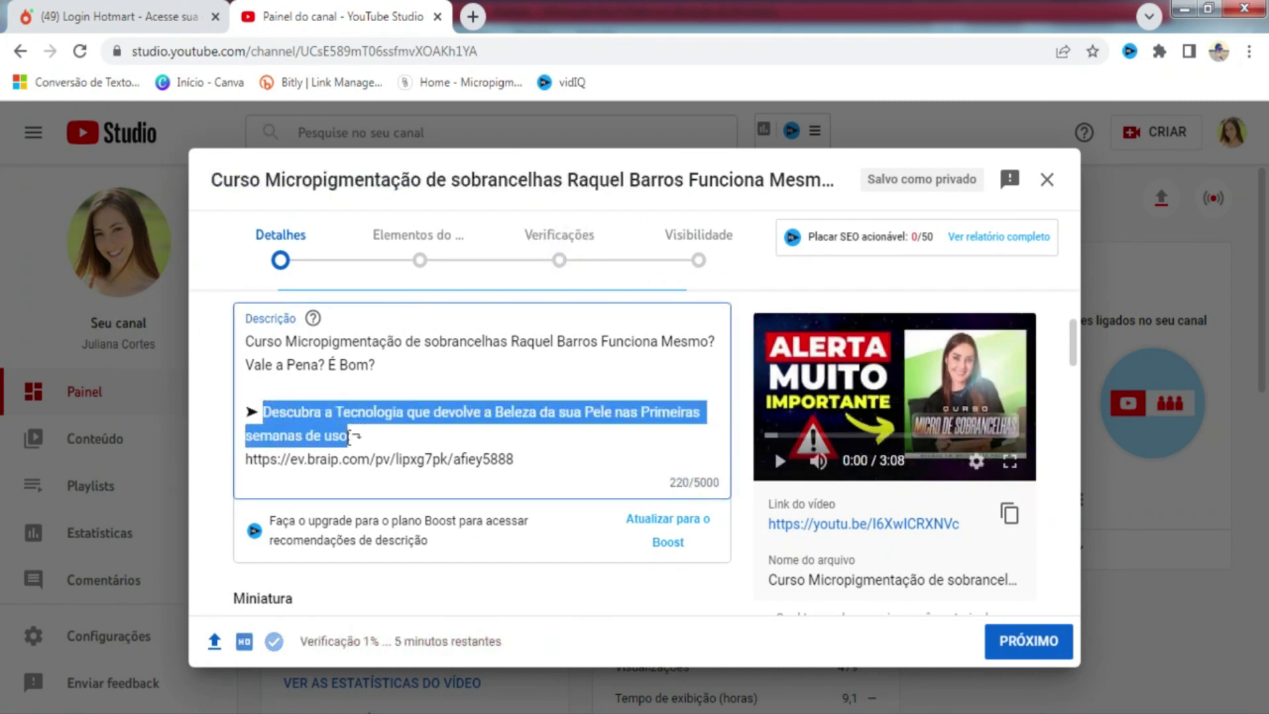
key("ctrl+v")
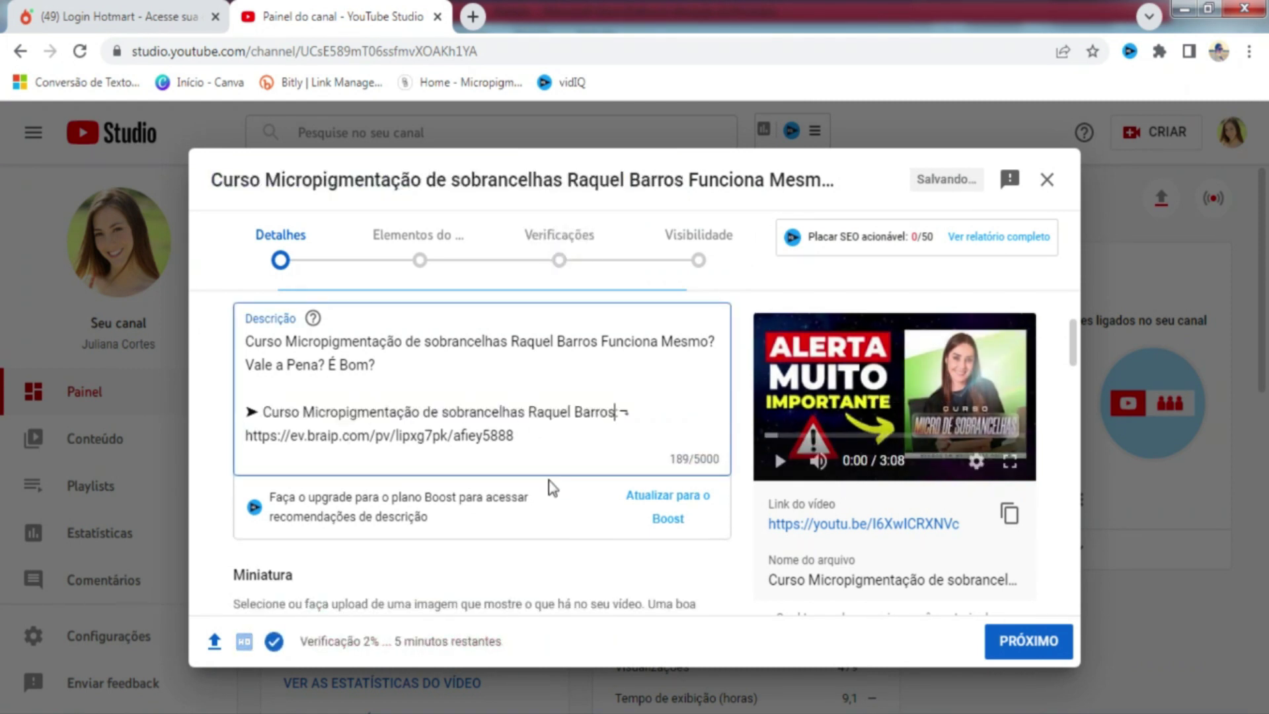
Step: Add "com desconto exclusivo e garantia incondicional" after the course name in the description's link line
type("com ")
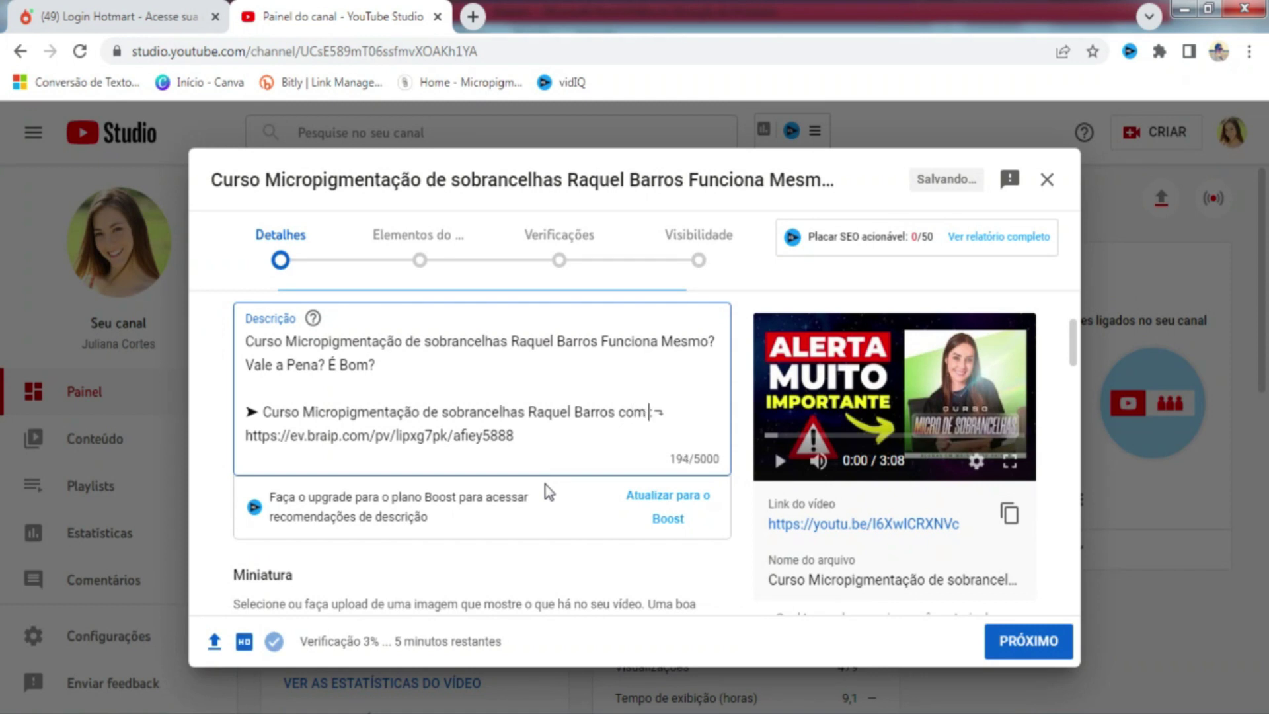
type("desconto")
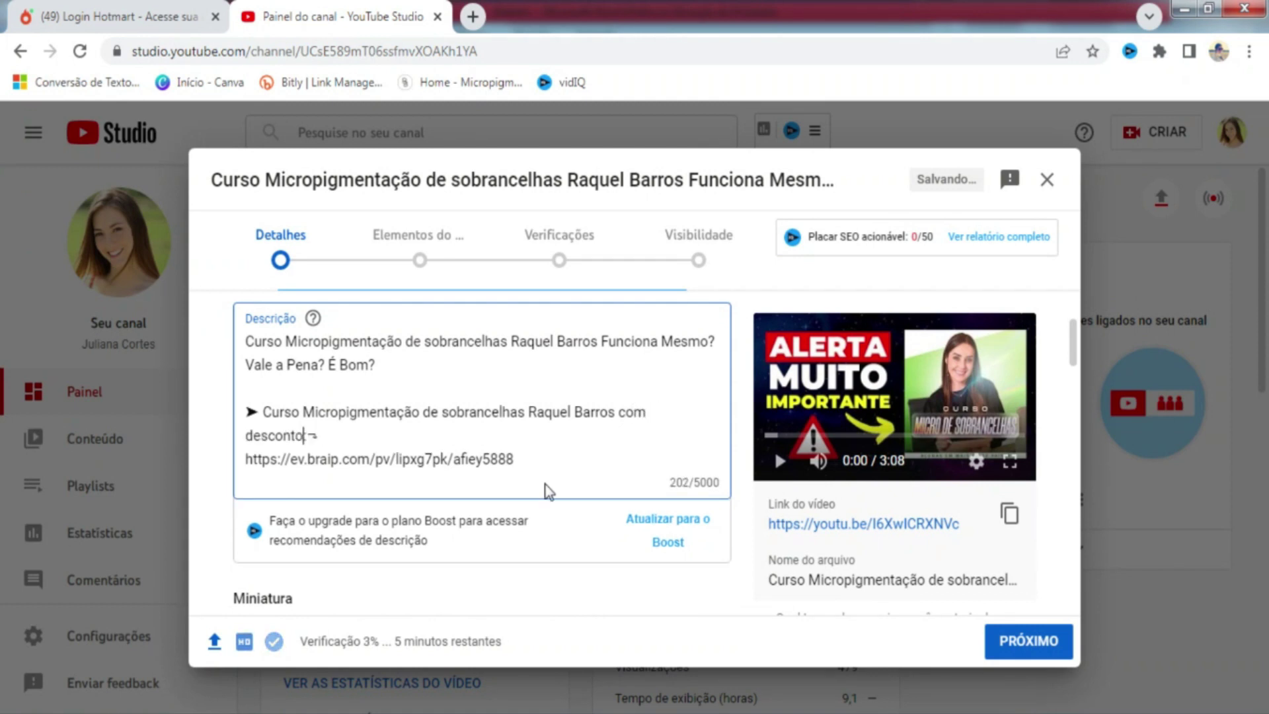
type(" exc")
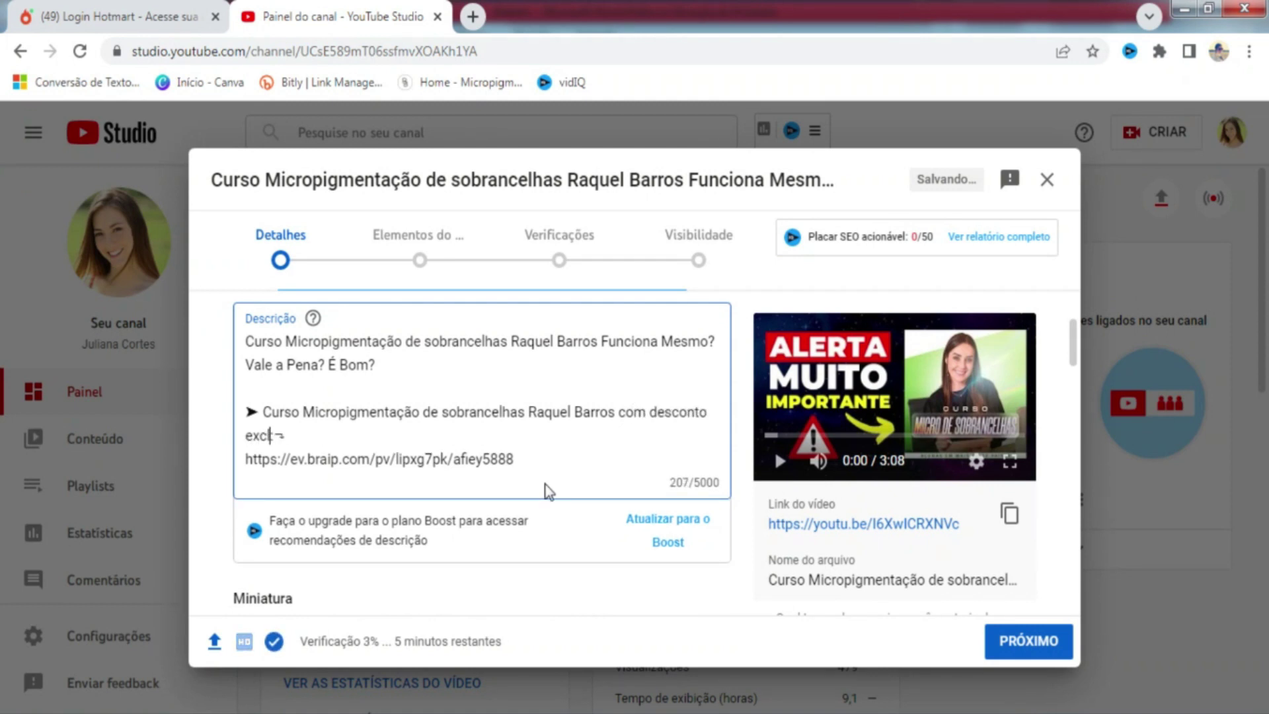
type("lusivo e garanti")
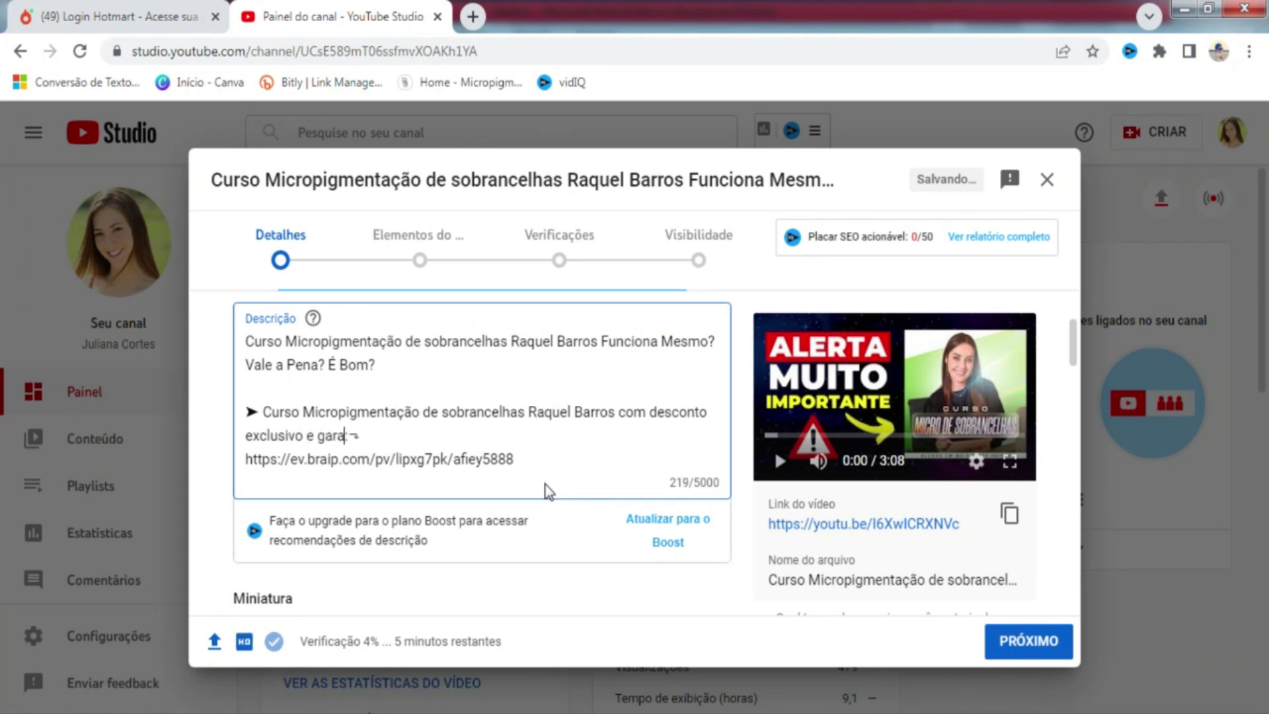
type("a incondicional")
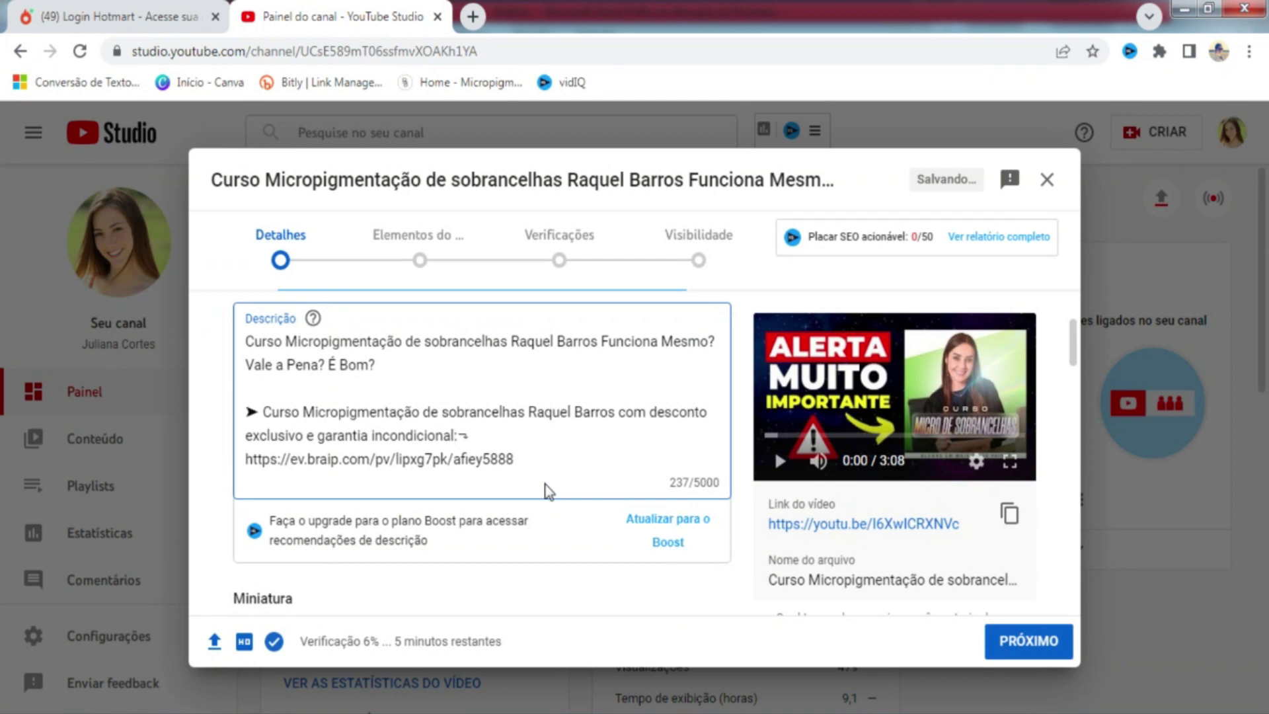
Step: Open the course's affiliate links on Hotmart and copy the Página de Vendas link
left_click(106, 16)
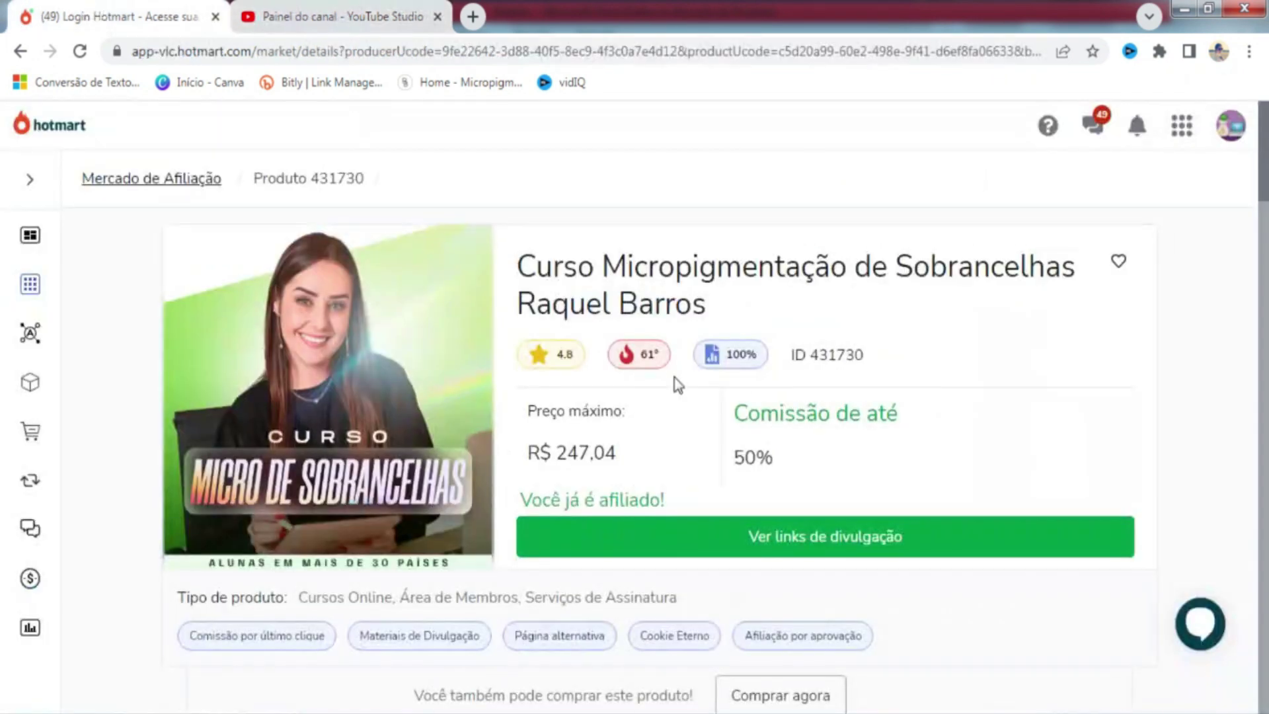
left_click(846, 536)
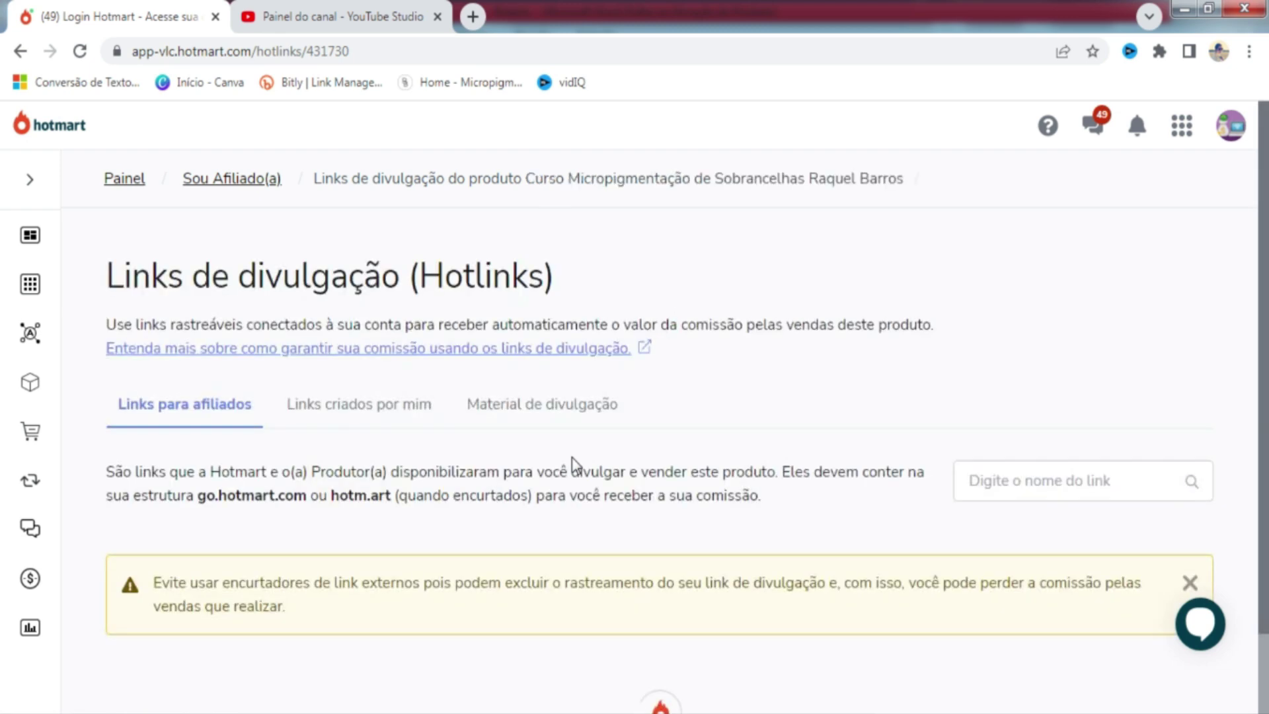
scroll(606, 470, "down", 3)
scroll(606, 469, "down", 3)
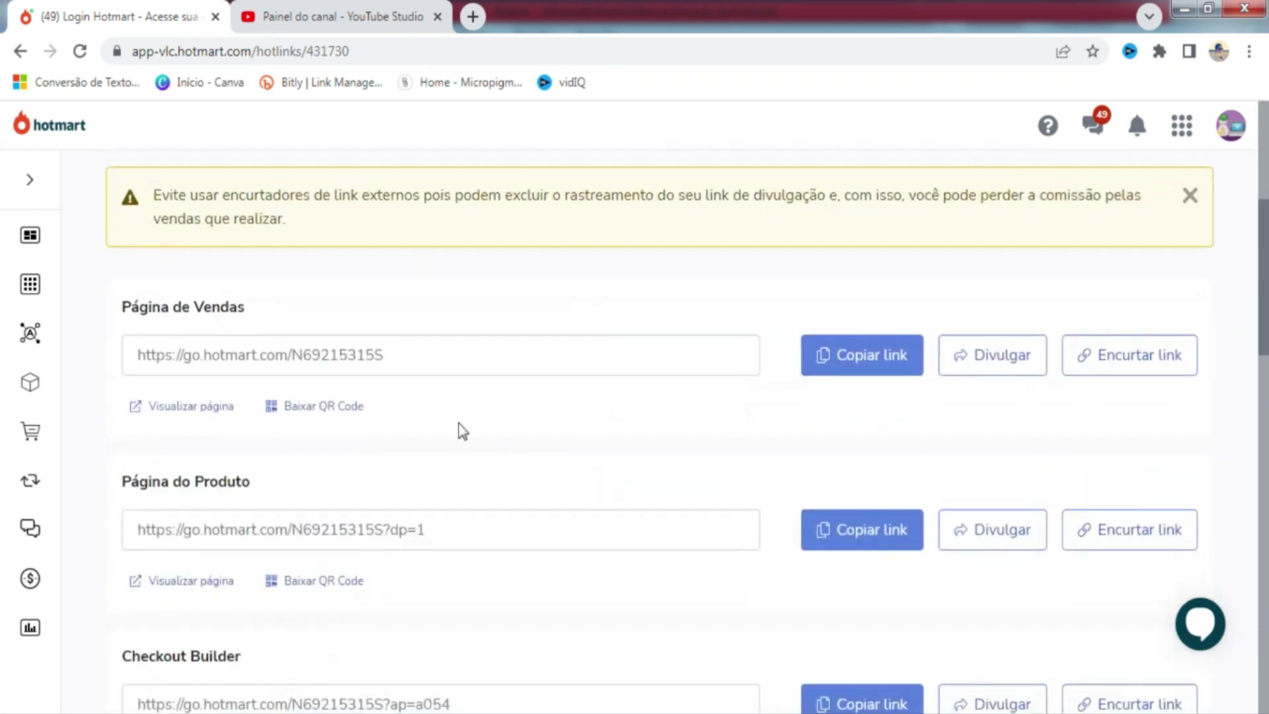
left_click(834, 367)
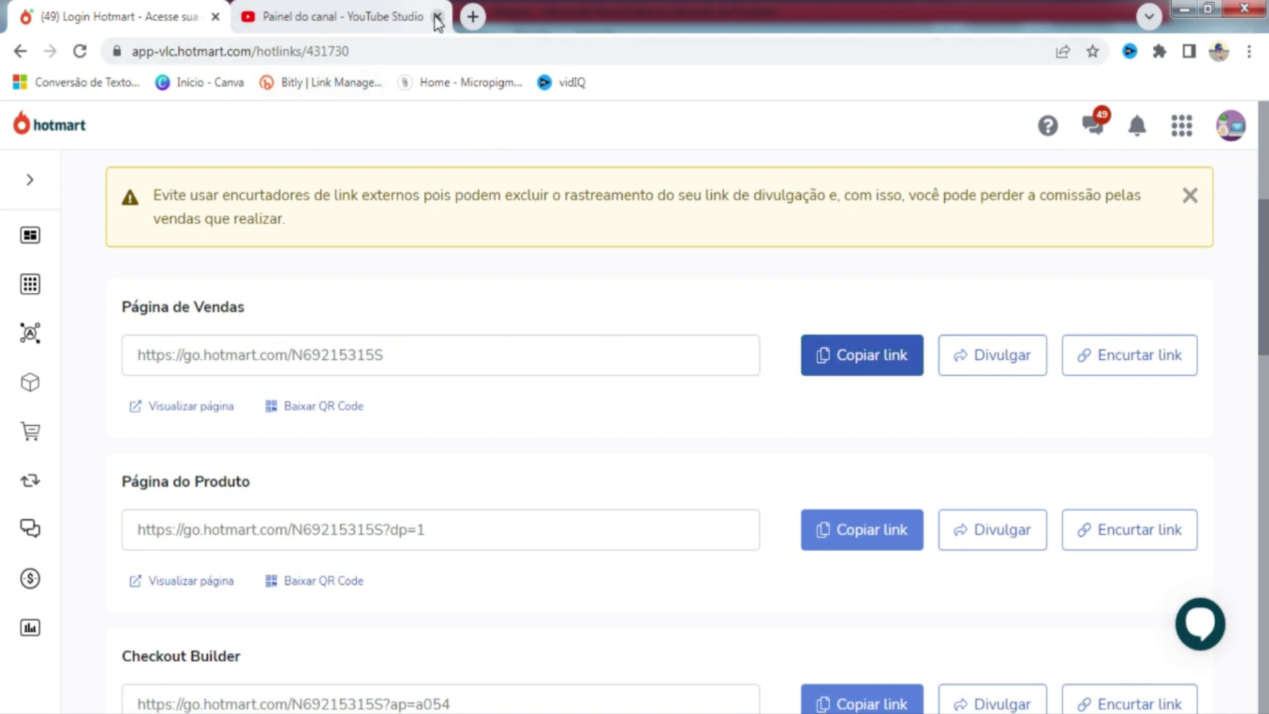
Step: Open the bit.ly link shortener in a new browser tab
left_click(351, 18)
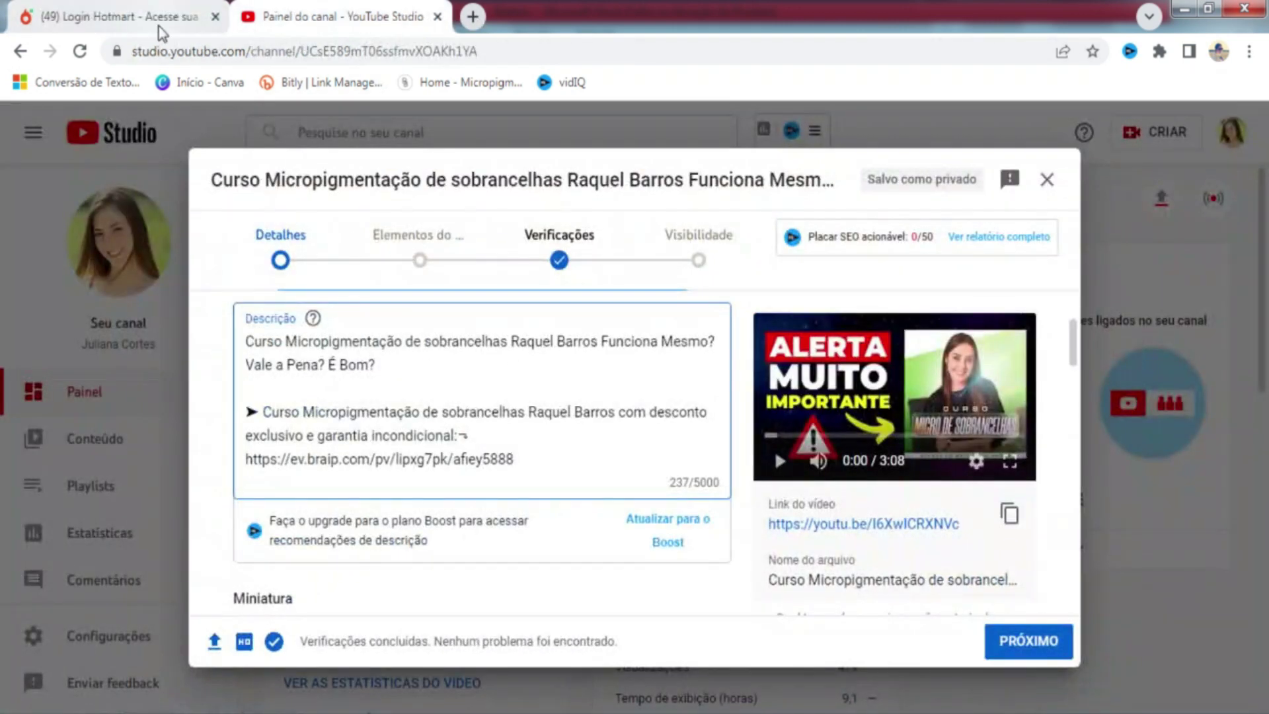
key("ctrl+Tab")
left_click(474, 16)
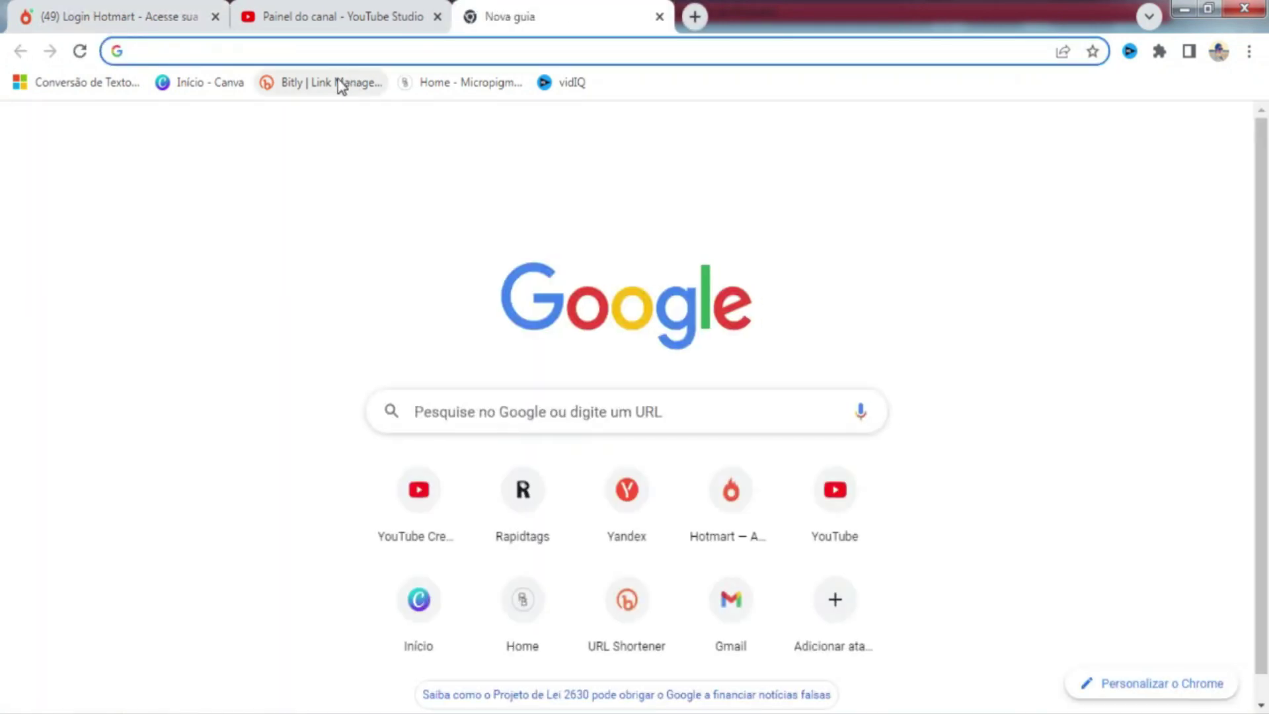
type("bi")
key("Return")
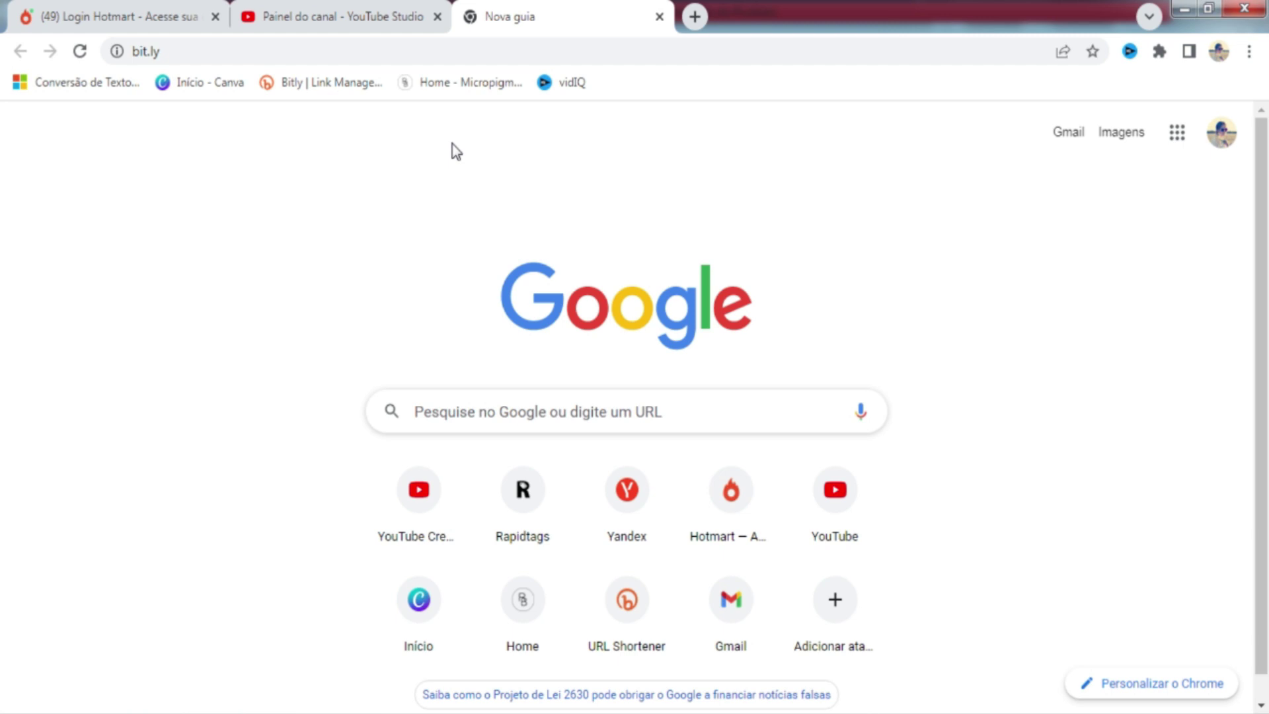
left_click(126, 11)
scroll(374, 349, "up", 4)
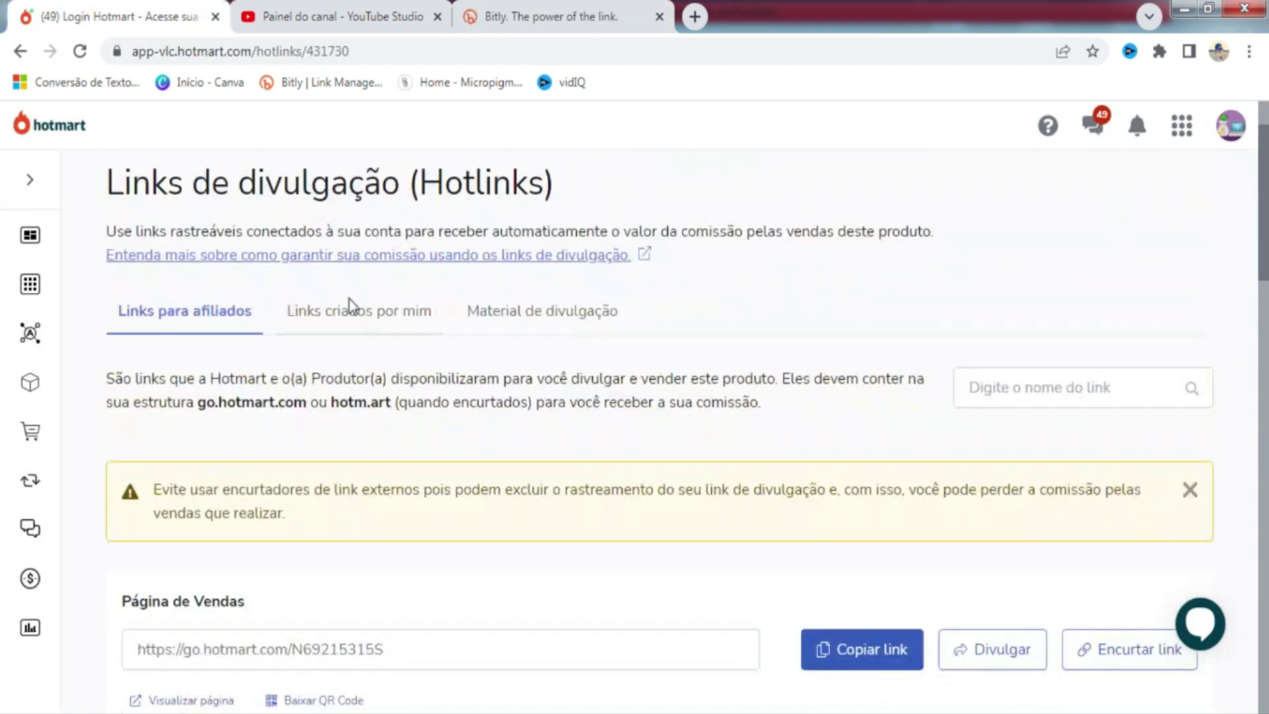
left_click(538, 17)
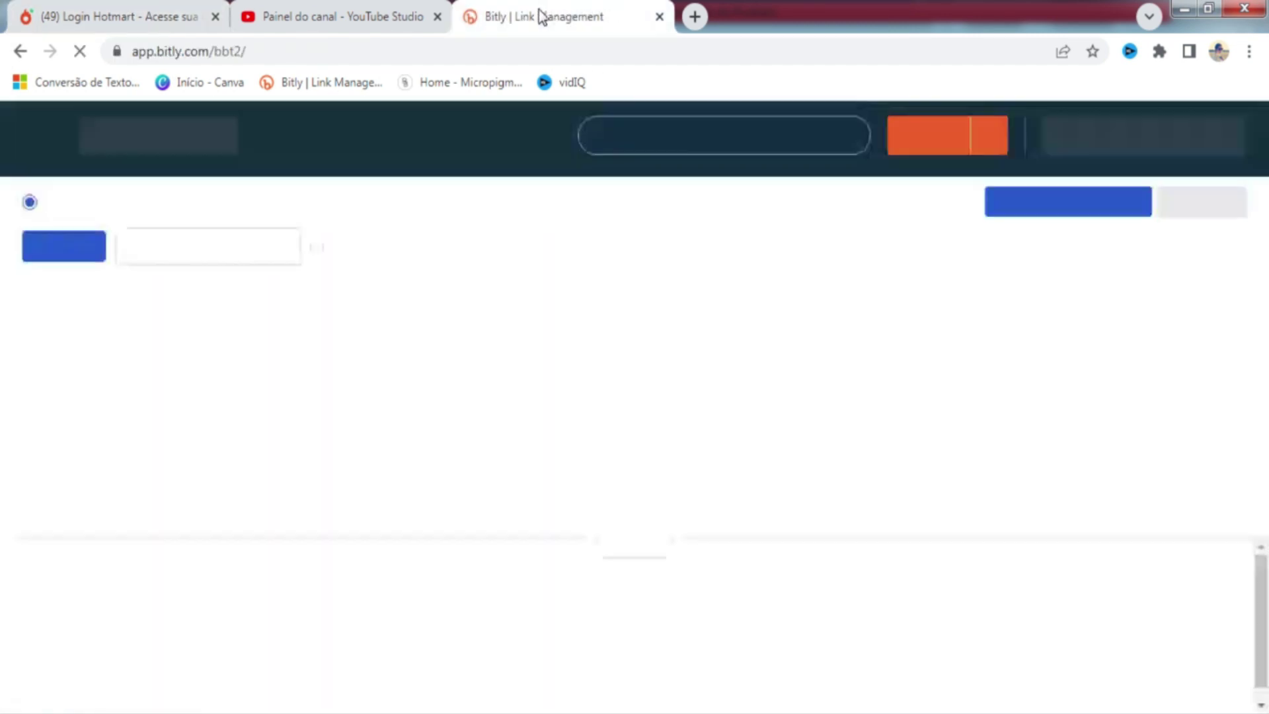
Step: Create a Bitly short link from the copied Hotmart sales page link, copy the short link and save it
left_click(929, 136)
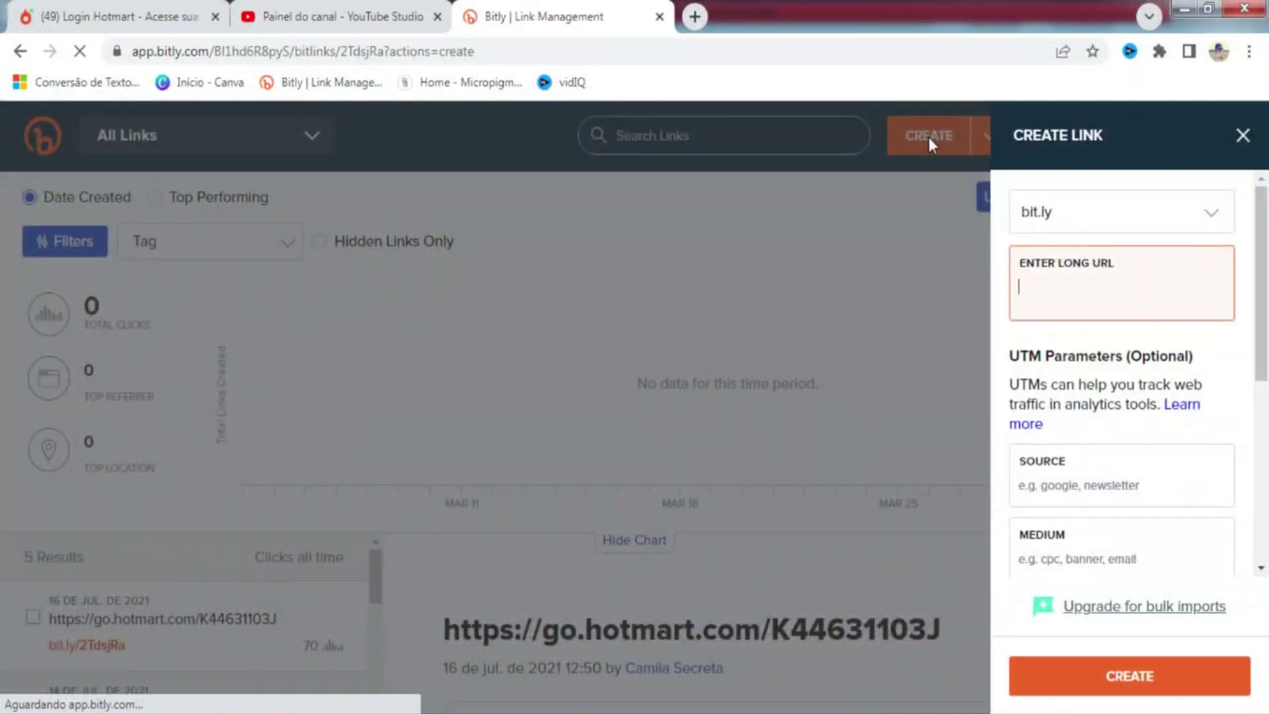
type("https://go.hotmart.com/N69215315S")
left_click(1140, 678)
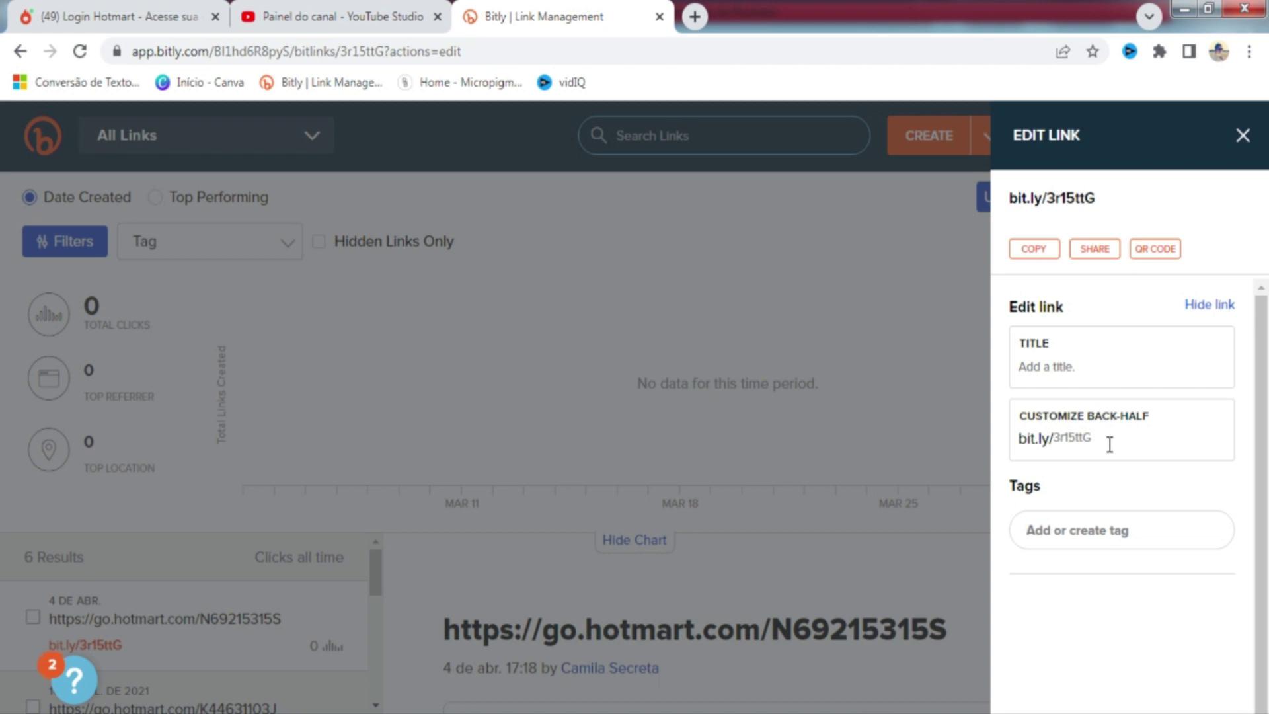
left_click(1042, 251)
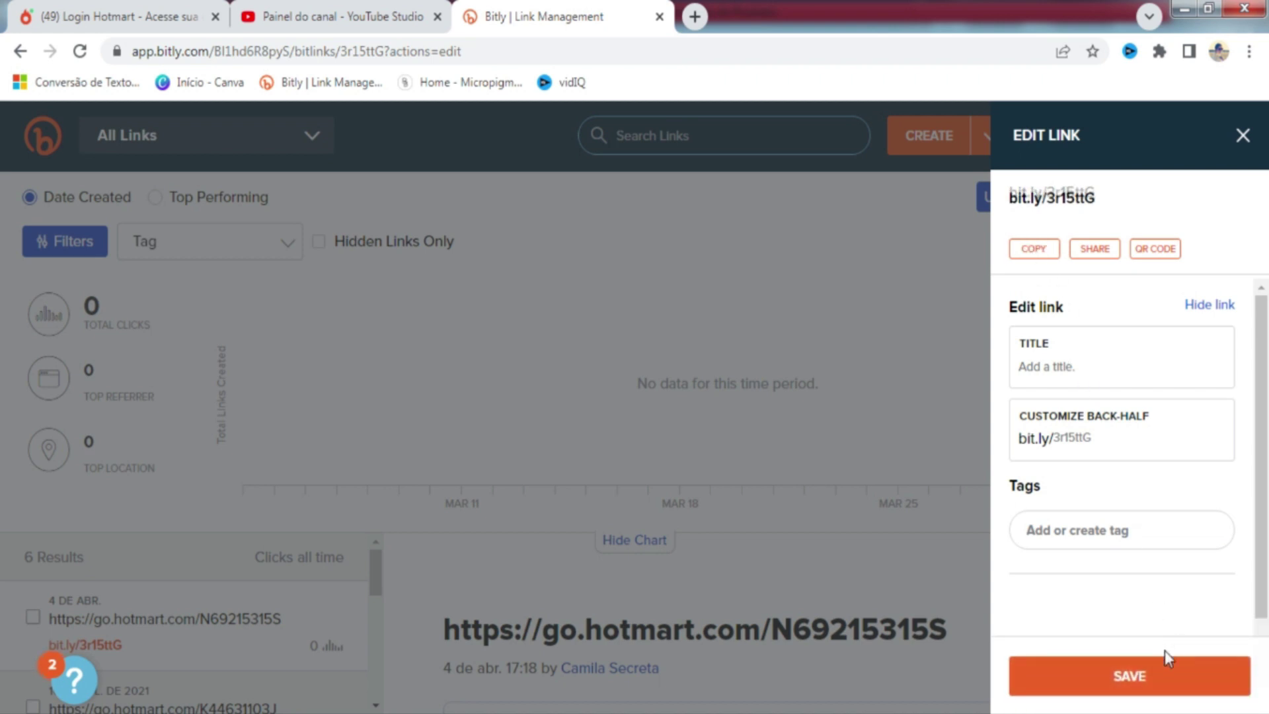
left_click(1159, 678)
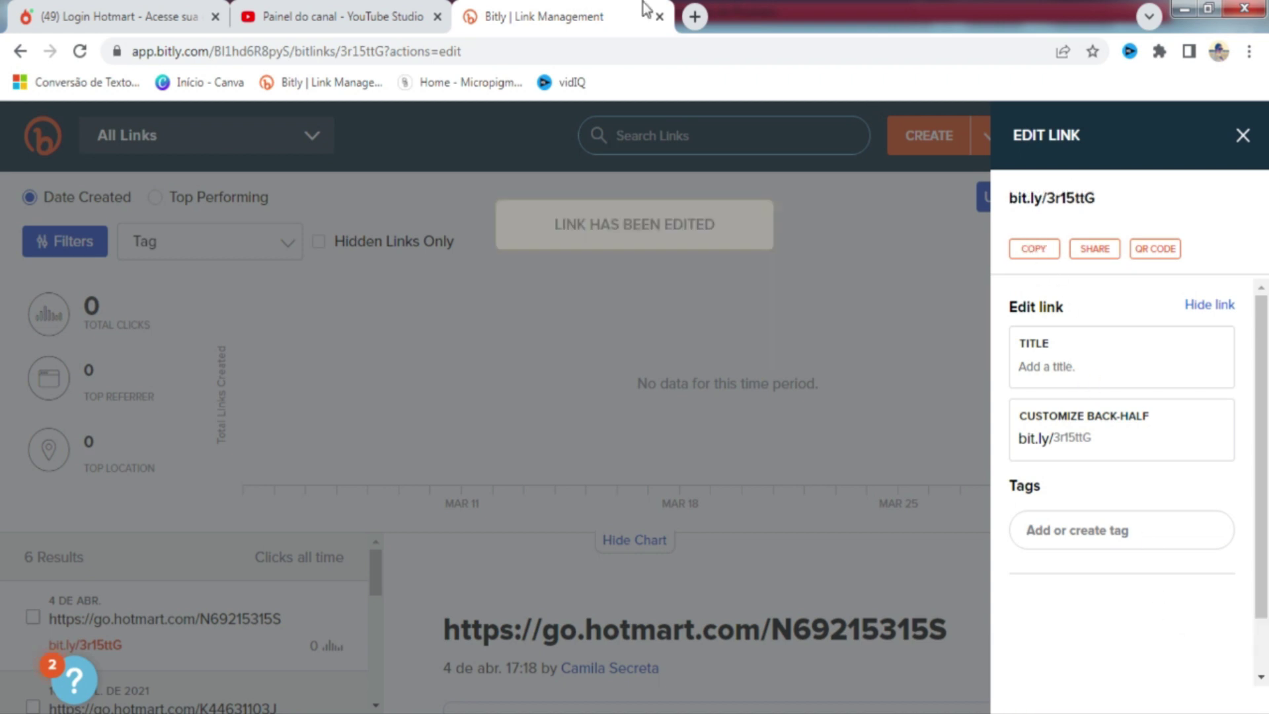
left_click(663, 48)
key("ctrl+v")
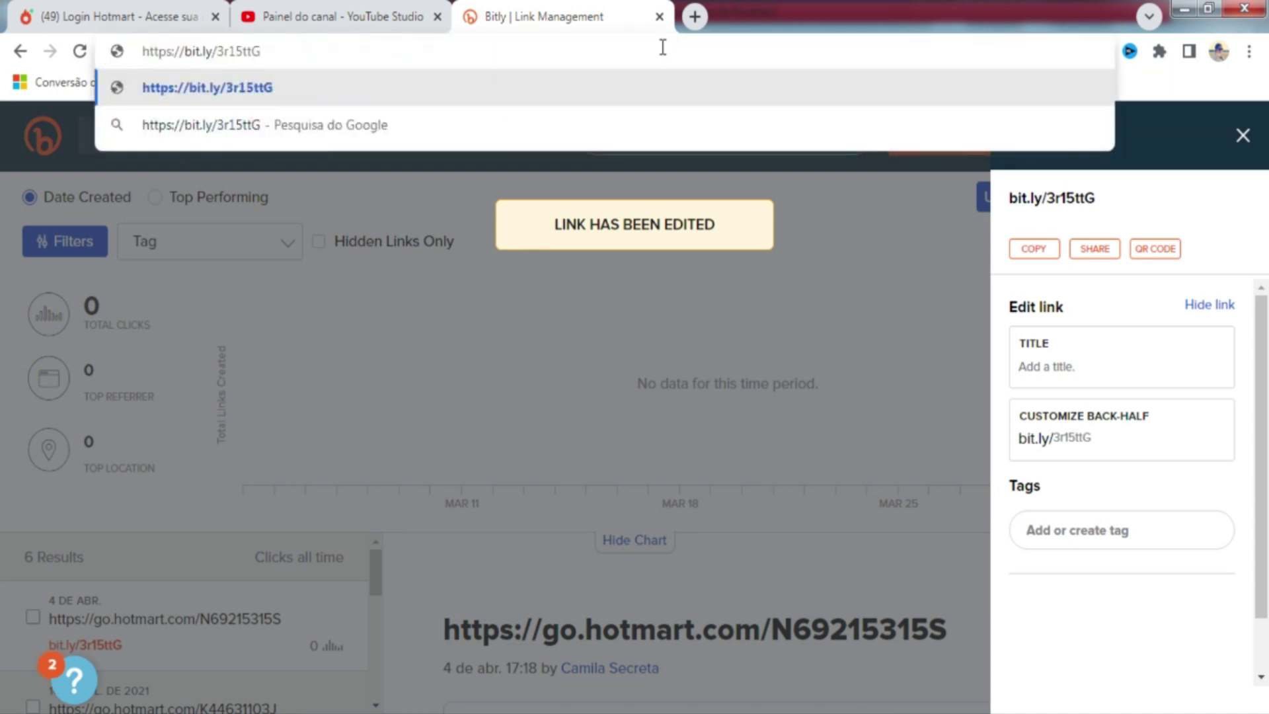
key("Return")
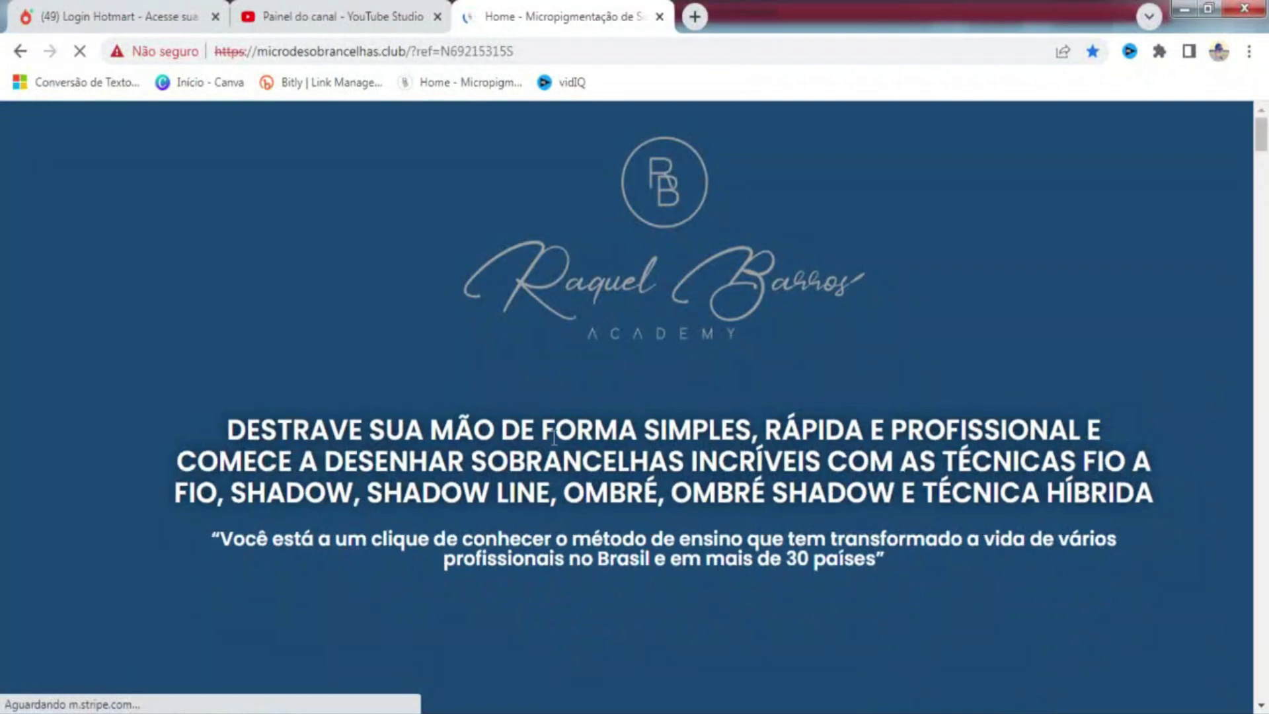
left_click(351, 16)
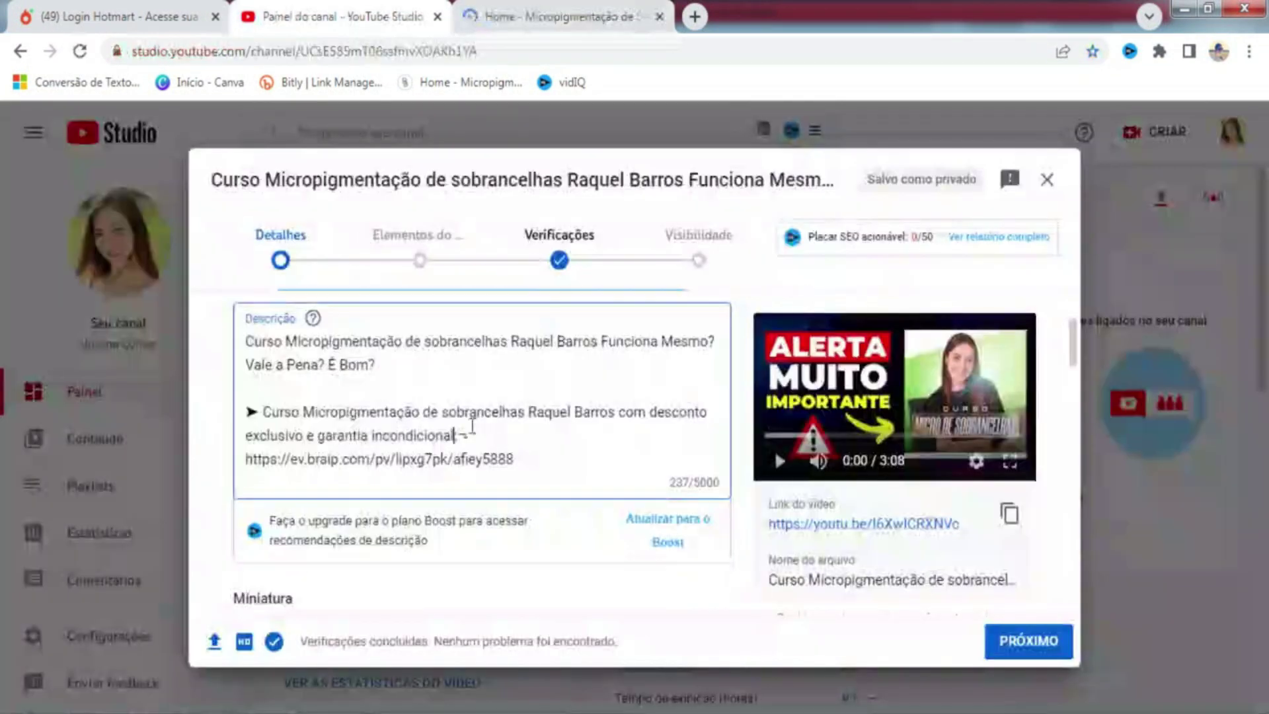
left_click_drag(538, 457, 248, 469)
key("ctrl+v")
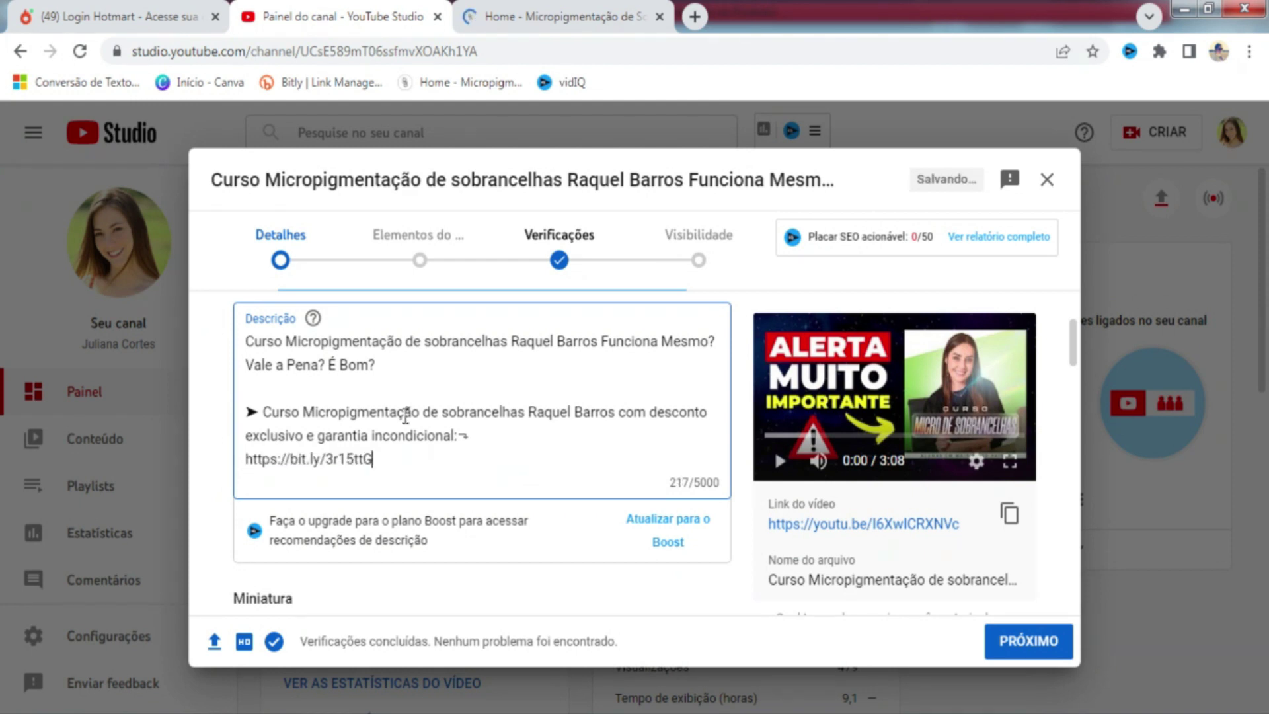
Step: Switch to the Roteiro document in Word and copy the whole narration script
key("alt+Tab")
left_click_drag(315, 418, 950, 686)
scroll(951, 686, "up", 5)
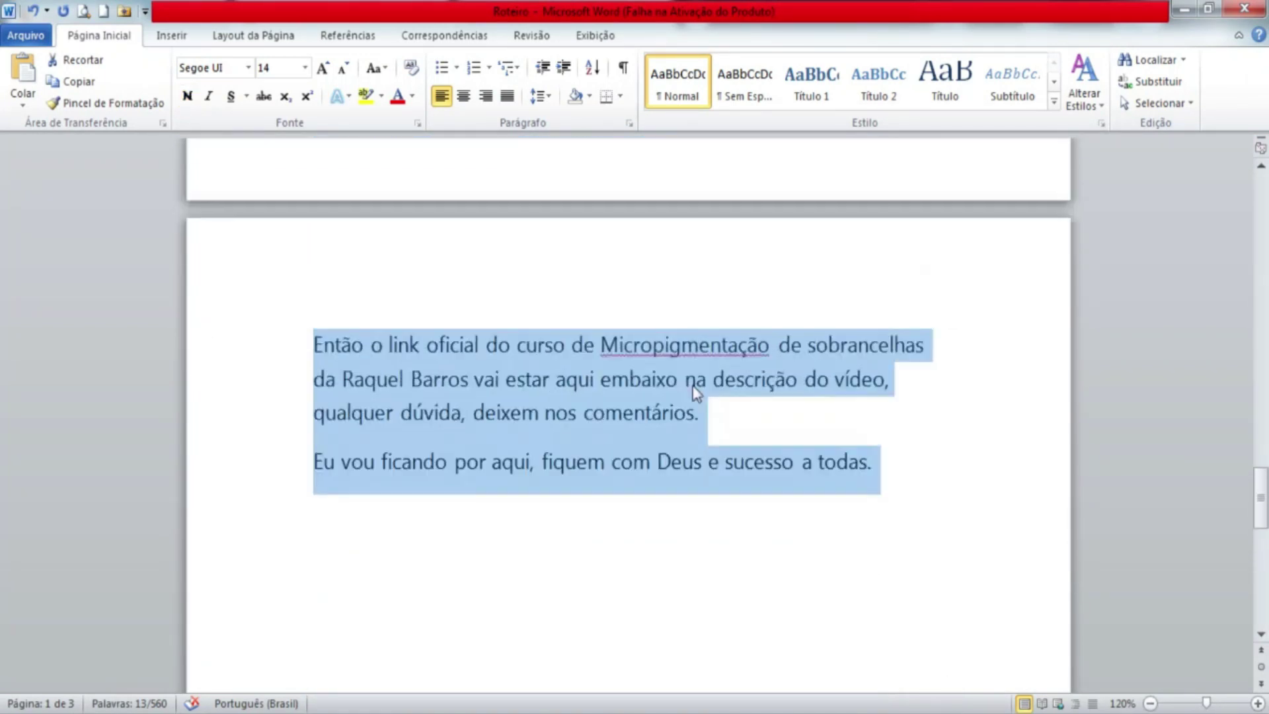
right_click(621, 394)
left_click(670, 104)
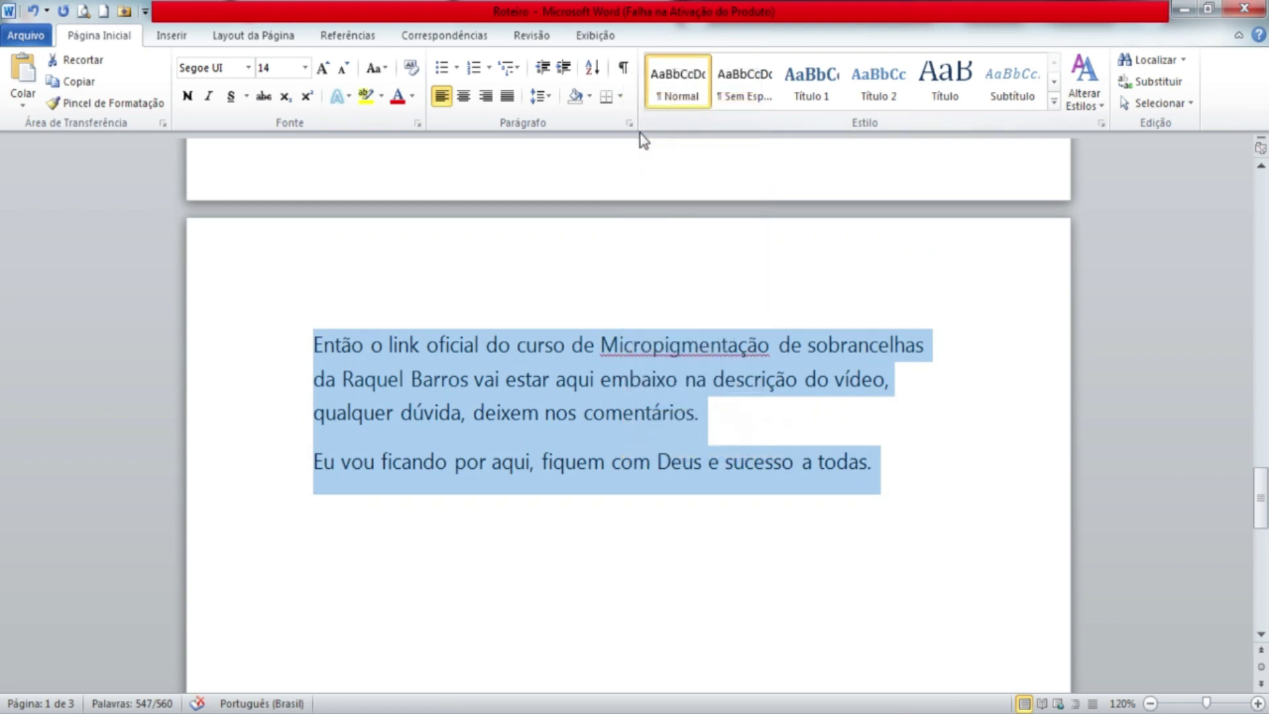
Step: Back in YouTube Studio, paste the script into the video description below the short link, leaving a blank line between them
key("alt+Tab")
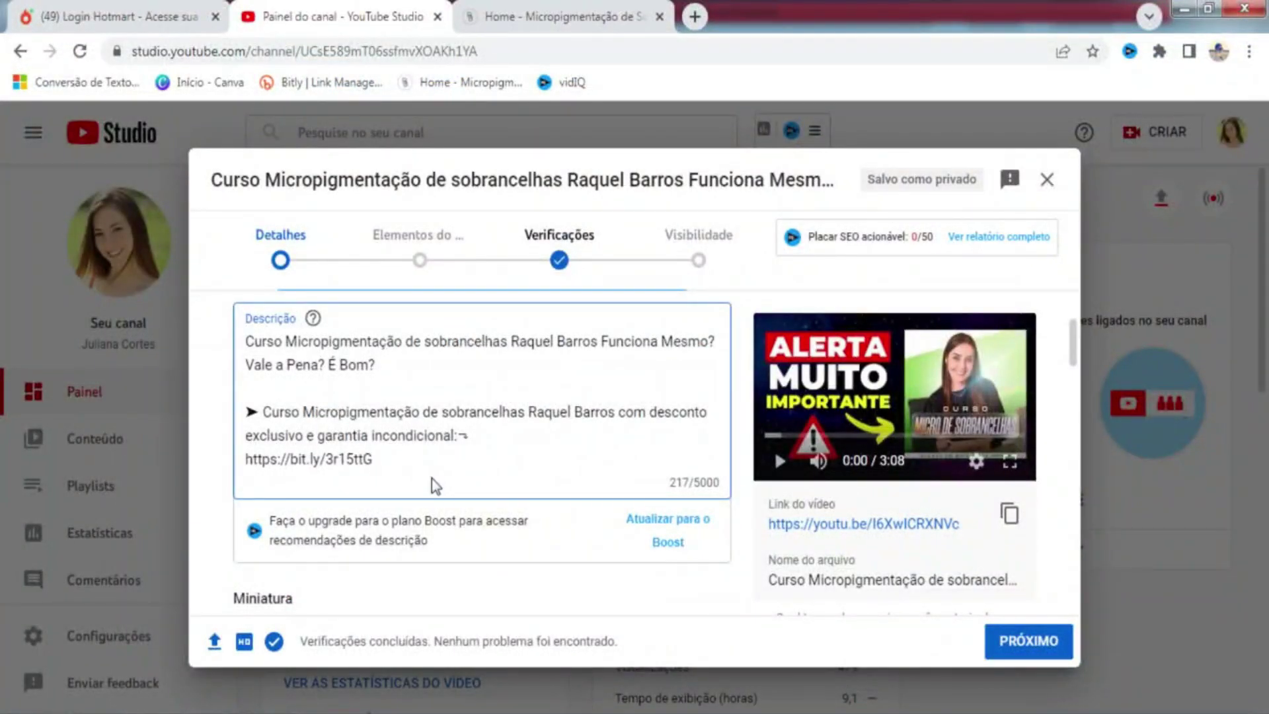
key("Return")
key("Return")
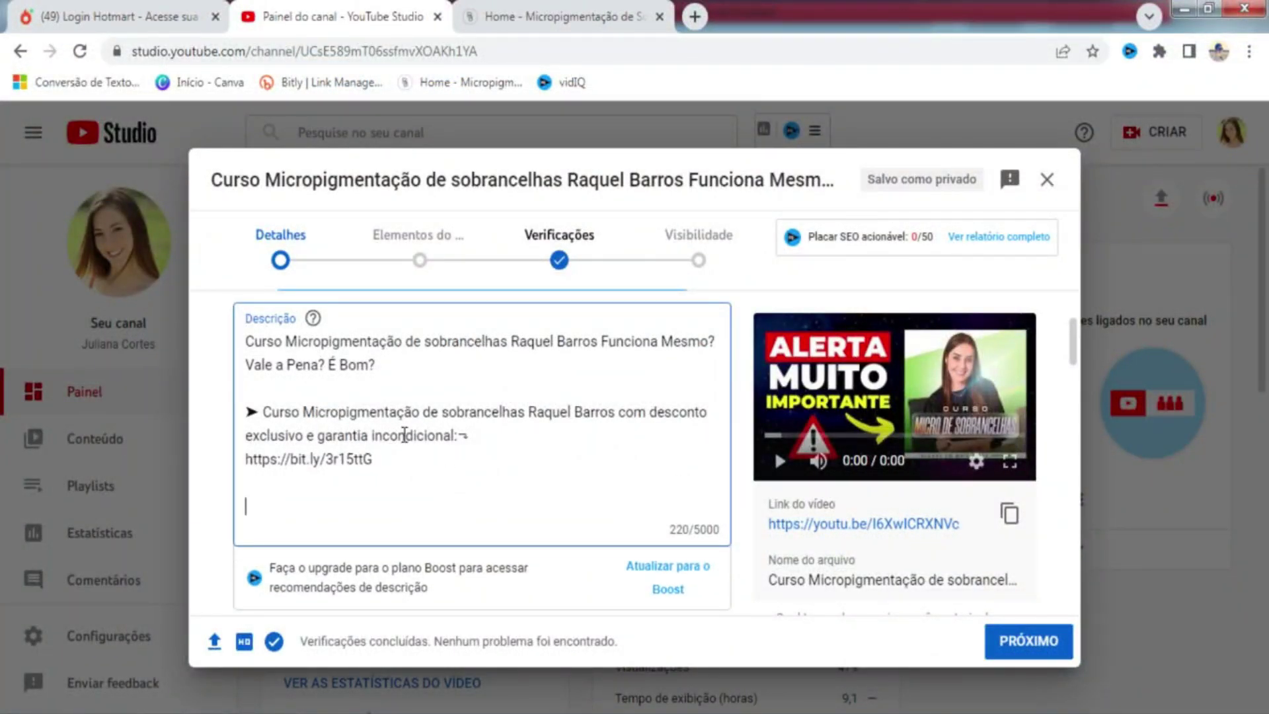
key("ctrl+v")
Step: Insert blank lines in the description after the greeting, the introduction paragraph and the paragraph ending "entre outras técnicas no mercado"
scroll(510, 462, "down", 2)
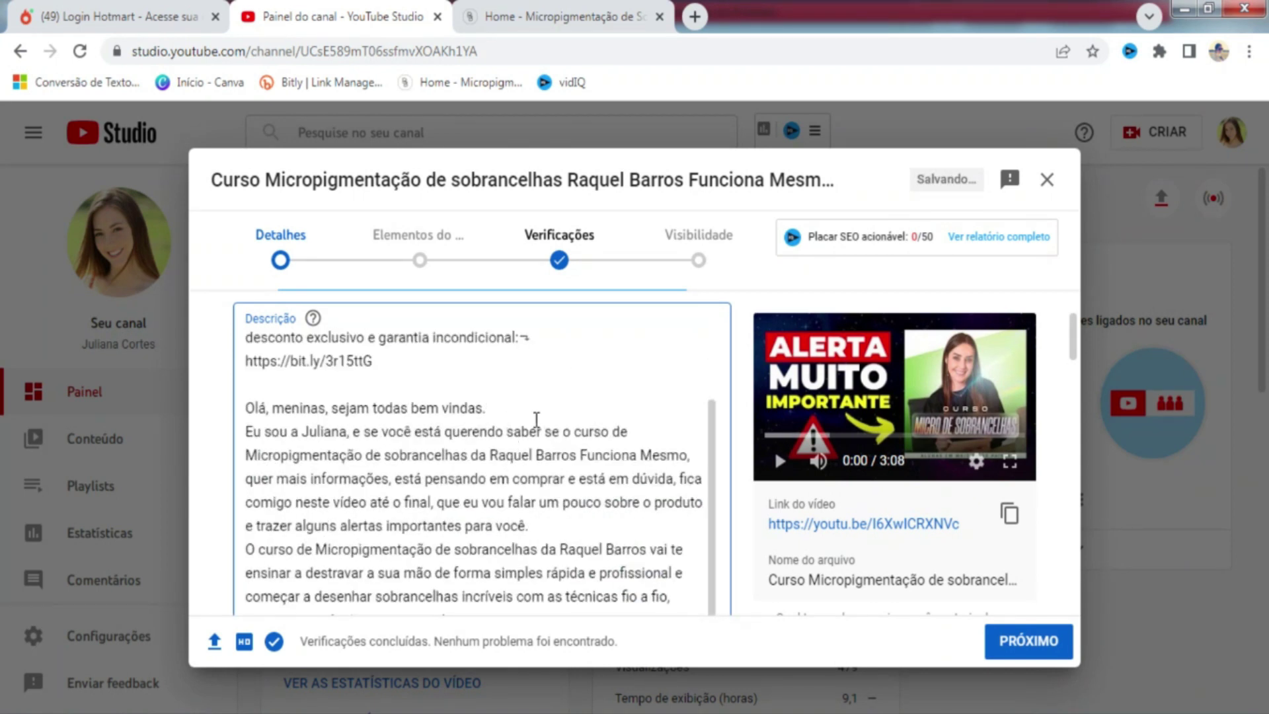
left_click(540, 411)
key("Return")
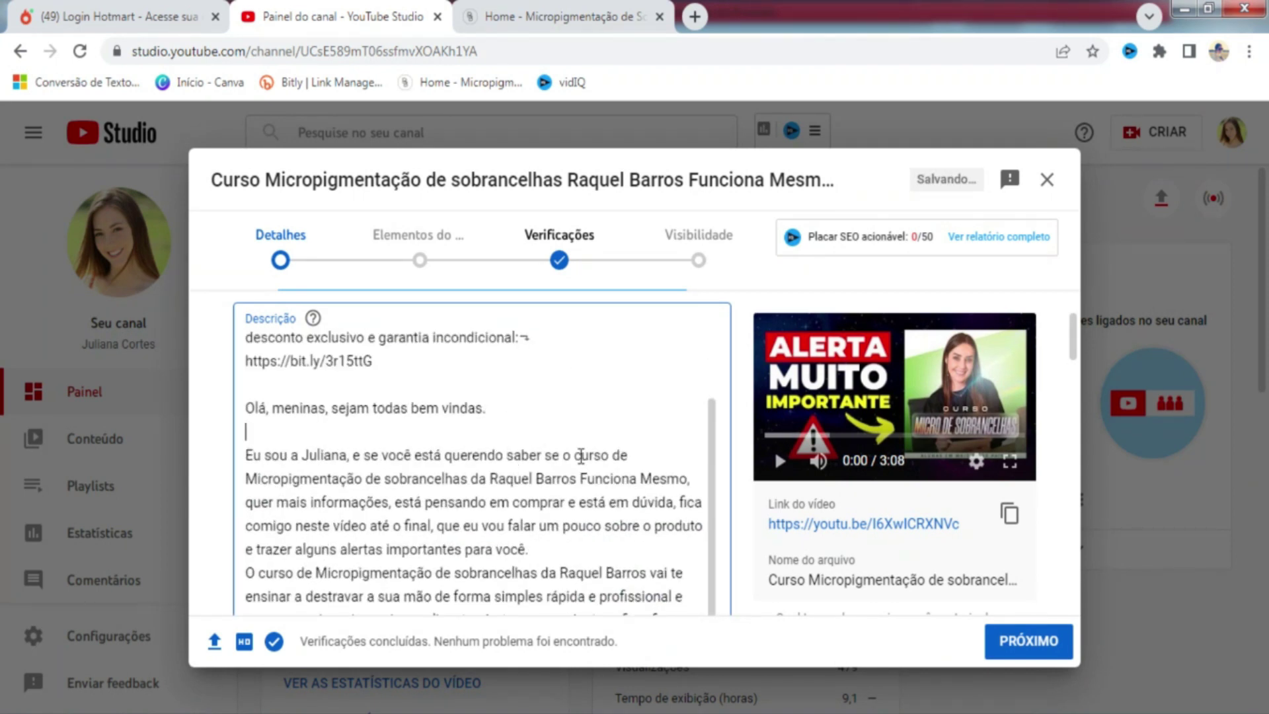
left_click(561, 549)
key("Return")
scroll(573, 529, "down", 2)
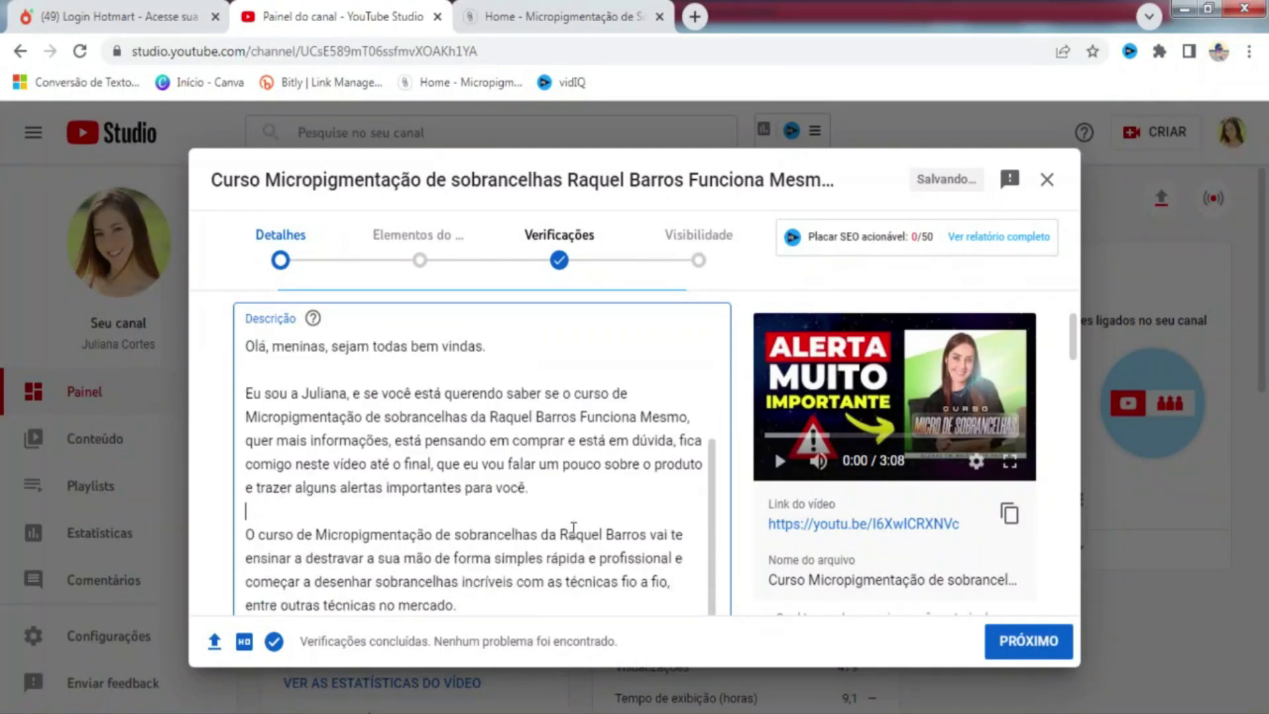
scroll(573, 529, "down", 1)
scroll(591, 483, "down", 2)
left_click(516, 468)
key("Return")
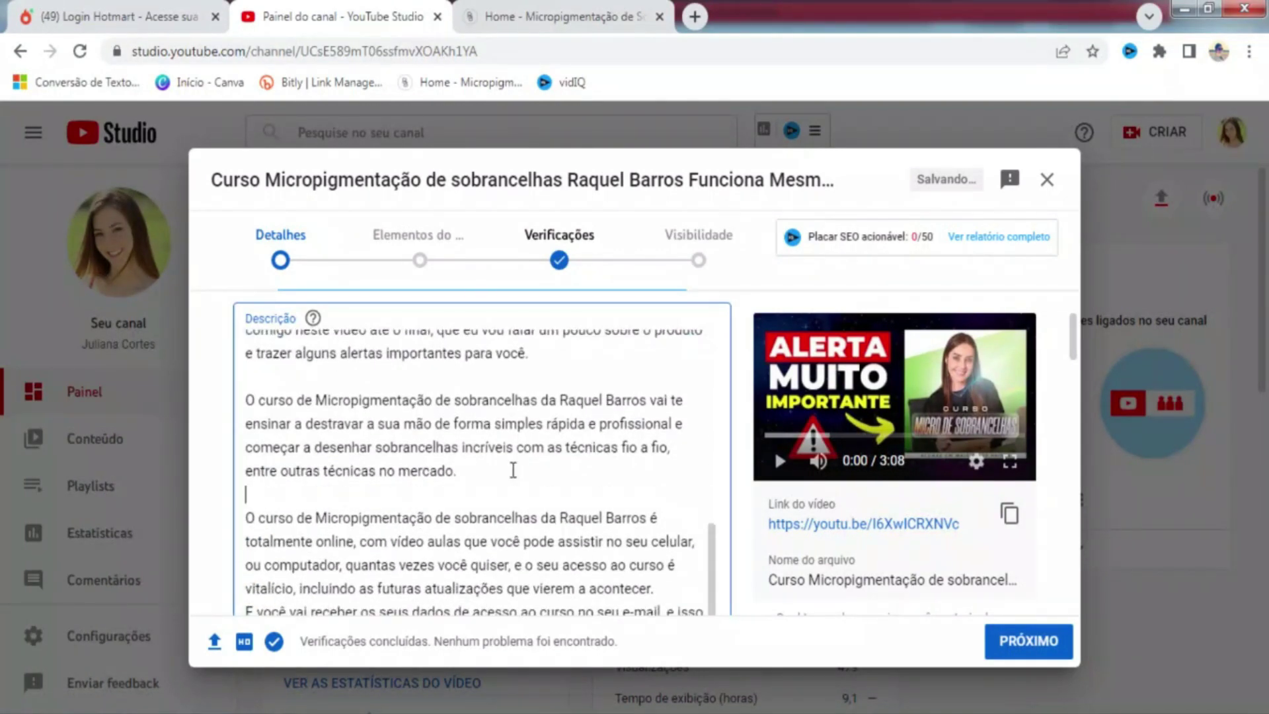
Step: Separate the paragraphs on online access, access data by e-mail and WhatsApp support with blank lines
scroll(585, 456, "down", 4)
left_click(676, 392)
key("Return")
left_click(646, 466)
key("Return")
scroll(661, 472, "down", 2)
left_click(682, 485)
key("Return")
Step: Insert blank lines after the paragraphs ending "já fizeram o curso", "golpes pela internet" and "satisfação incondicional"
scroll(597, 495, "down", 2)
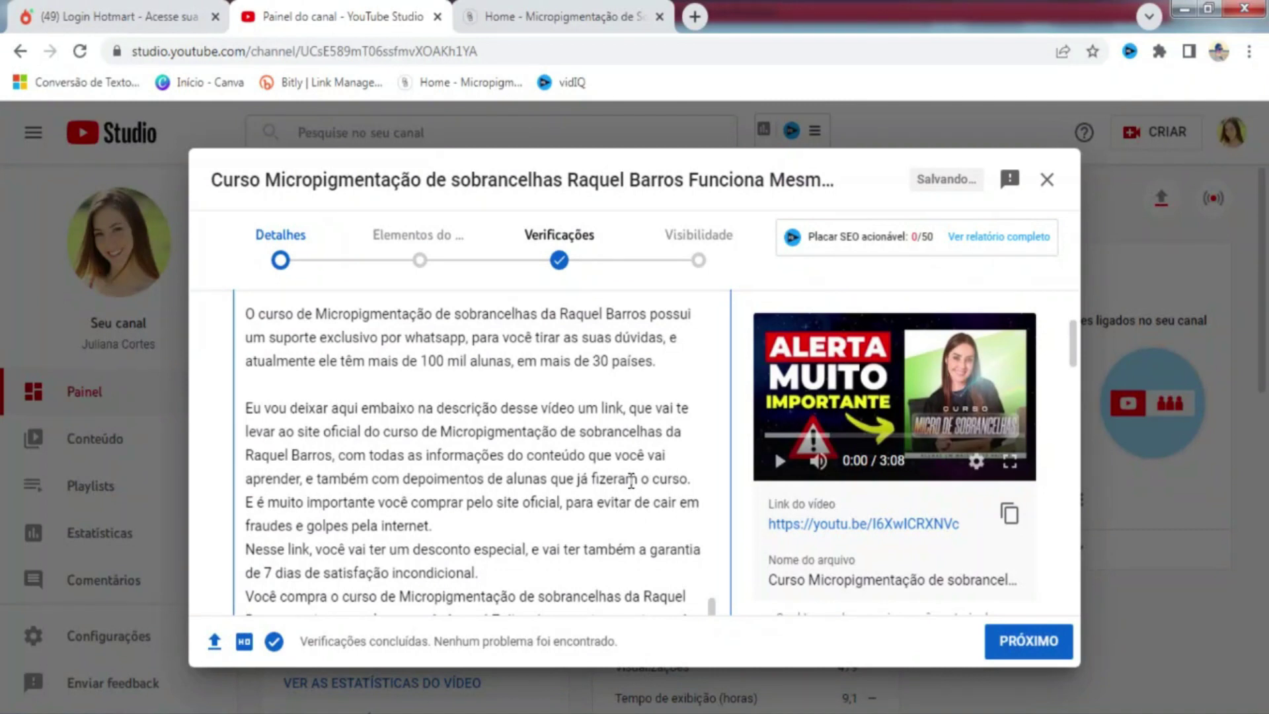
left_click(248, 507)
key("Return")
scroll(369, 501, "down", 1)
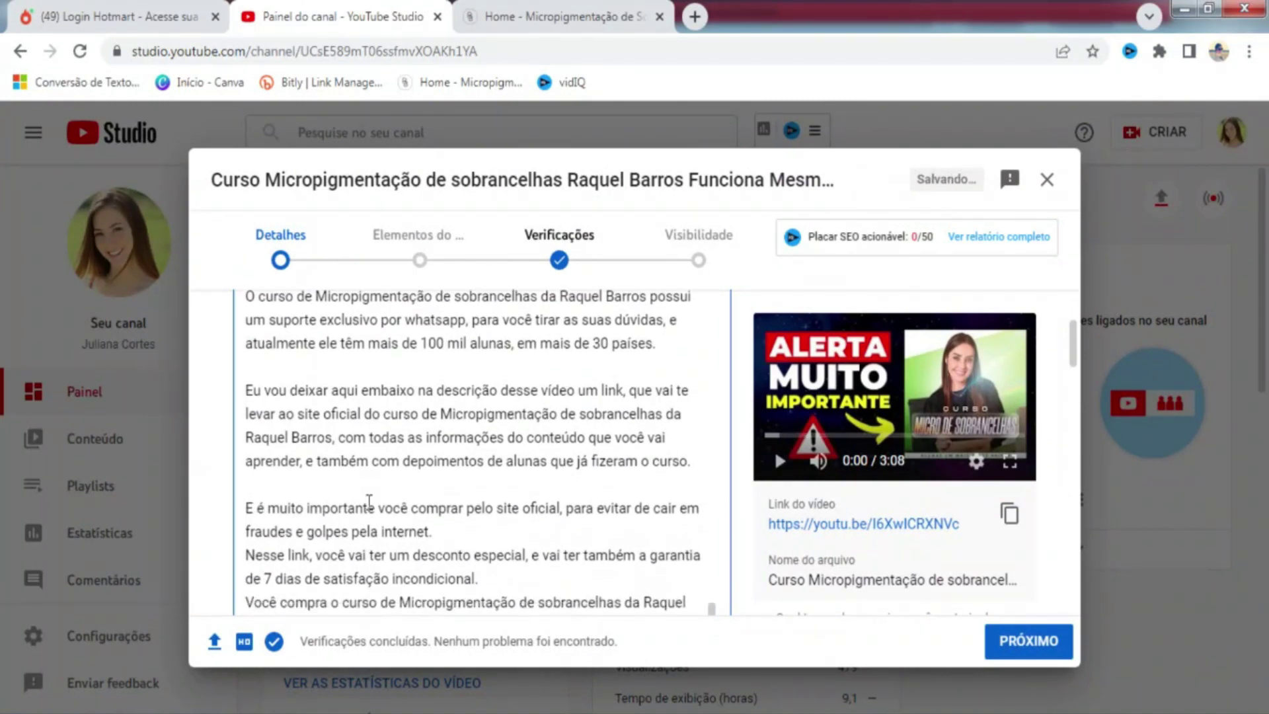
left_click(432, 532)
key("Return")
scroll(476, 512, "down", 2)
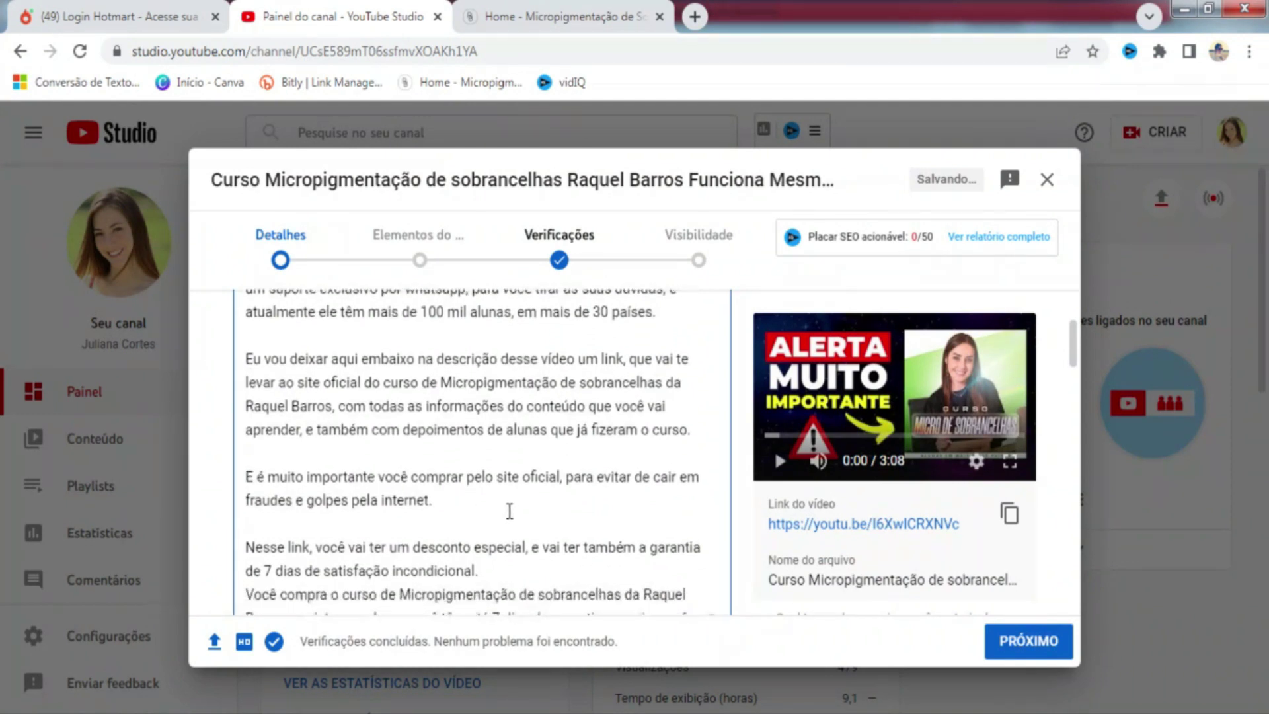
scroll(510, 511, "down", 3)
left_click(515, 378)
key("Return")
Step: Insert blank lines after the refund guarantee paragraph and after the one ending "quero me inscrever agora"
left_click(583, 492)
key("Return")
scroll(580, 502, "down", 2)
left_click(523, 544)
key("Return")
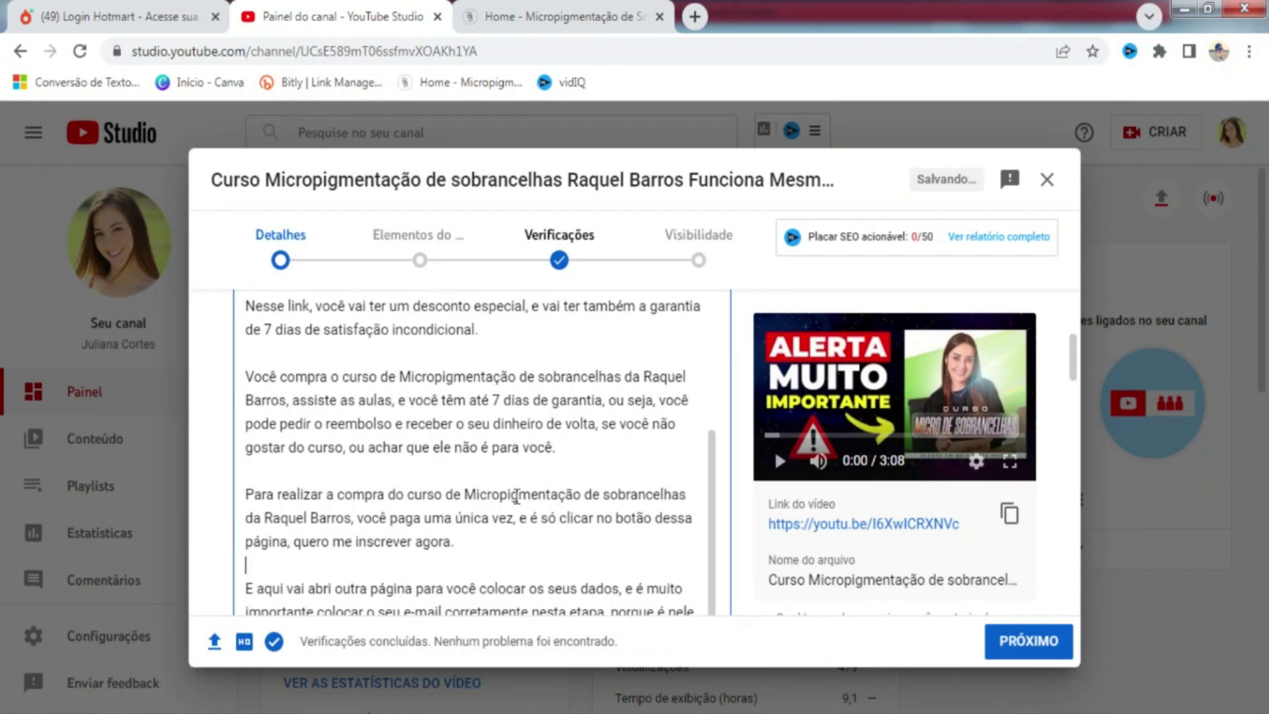
Step: Set the payment options paragraph apart with blank lines and join "e essa compra é 100% segura" to the end of its sentence
scroll(516, 495, "down", 1)
scroll(554, 456, "down", 4)
left_click(466, 342)
key("Return")
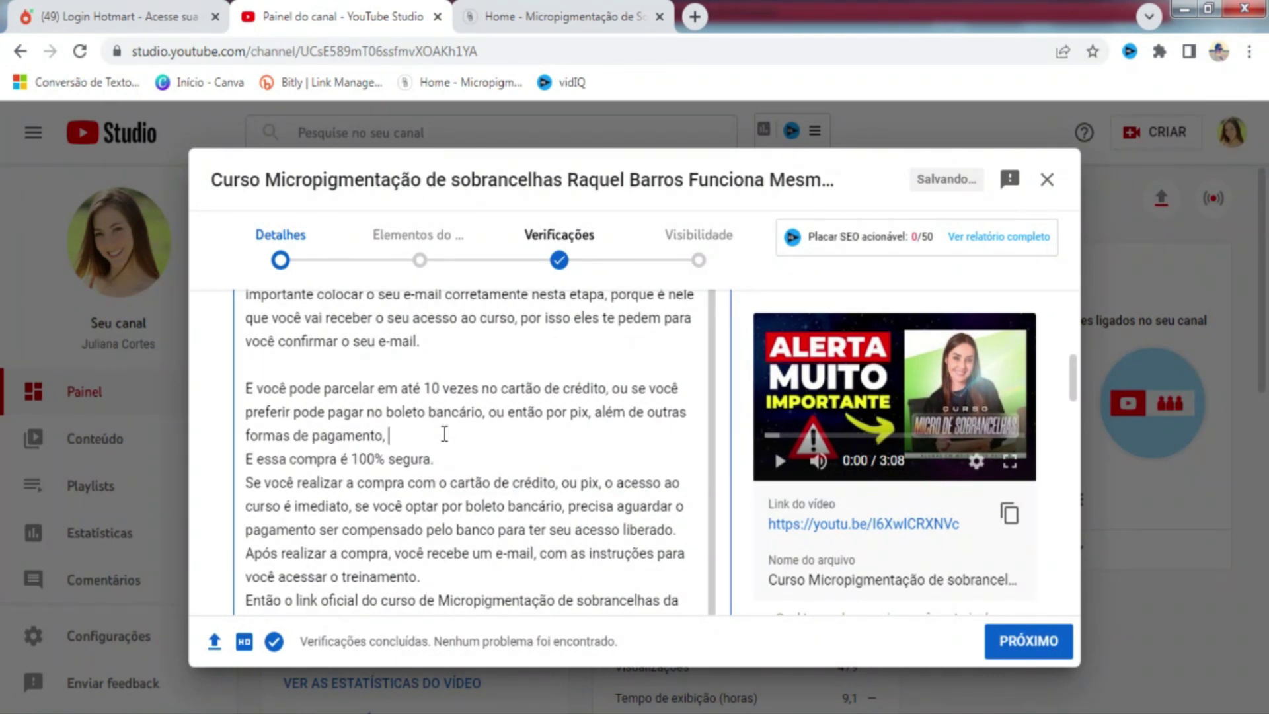
key("Delete")
key("Delete")
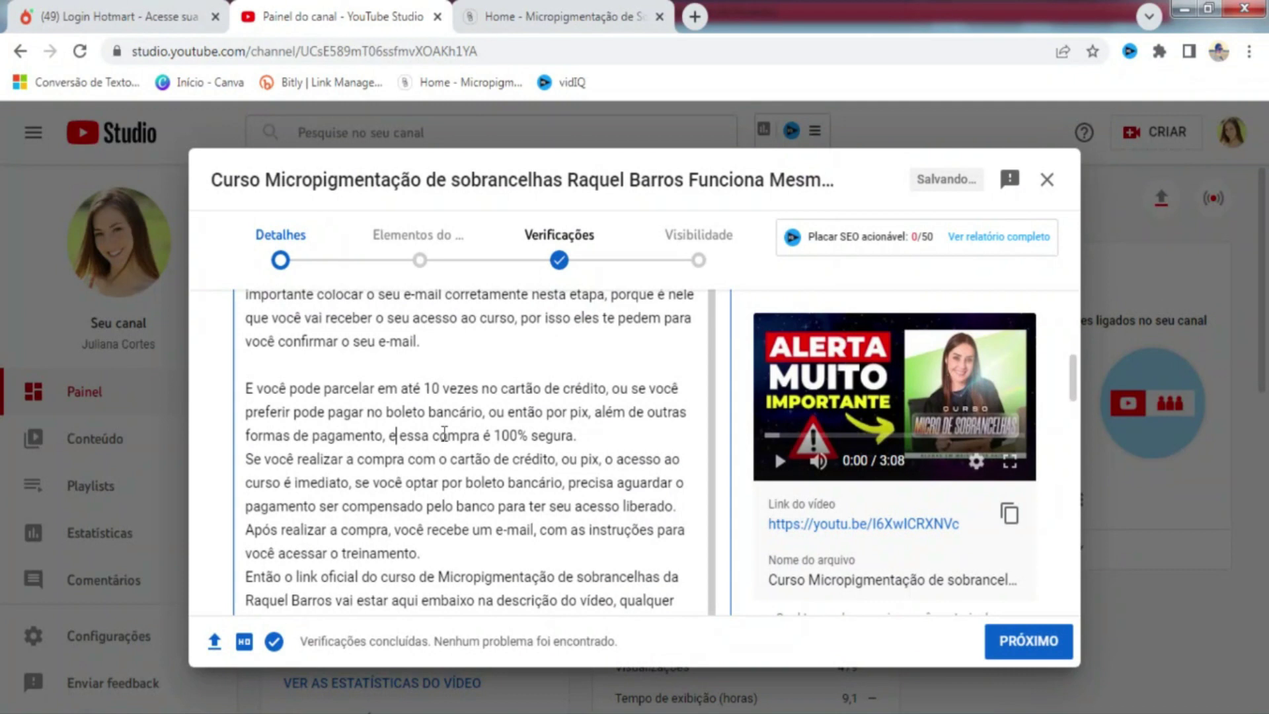
left_click(621, 434)
key("Return")
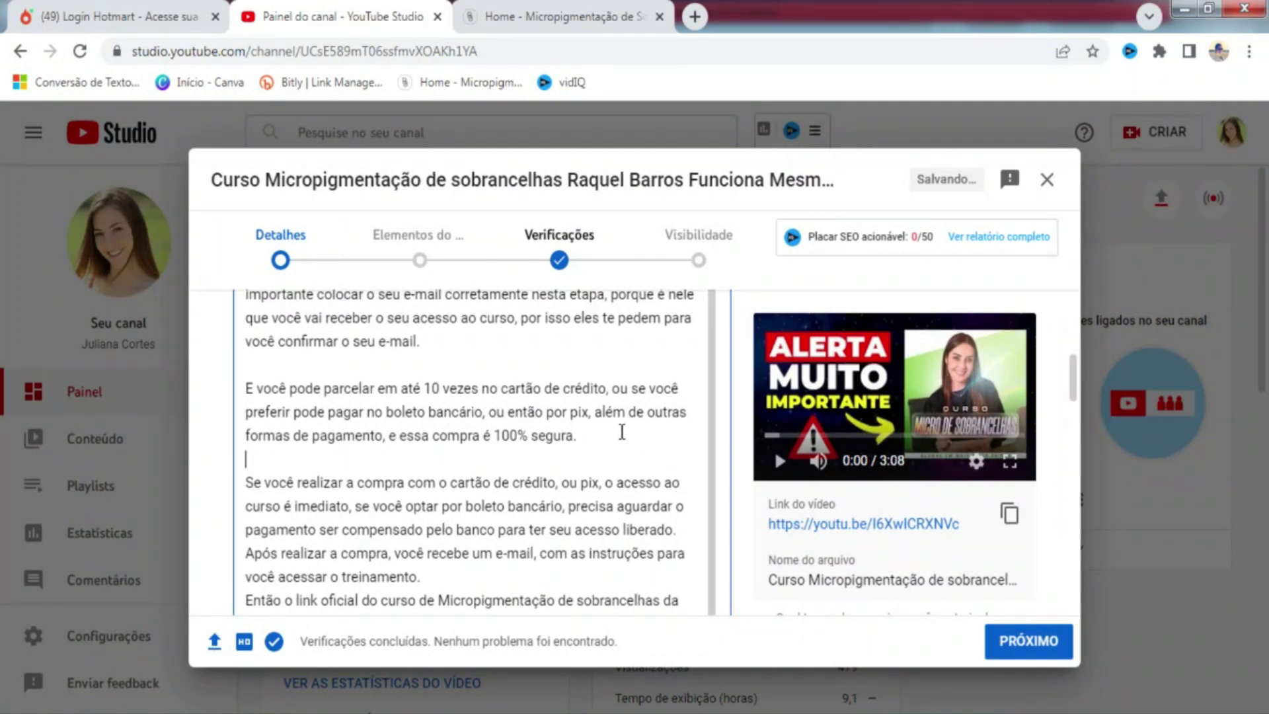
Step: Insert blank lines after "você acessar o treinamento" and "deixem nos comentários", and start a new line after the closing sentence
left_click(485, 559)
key("Return")
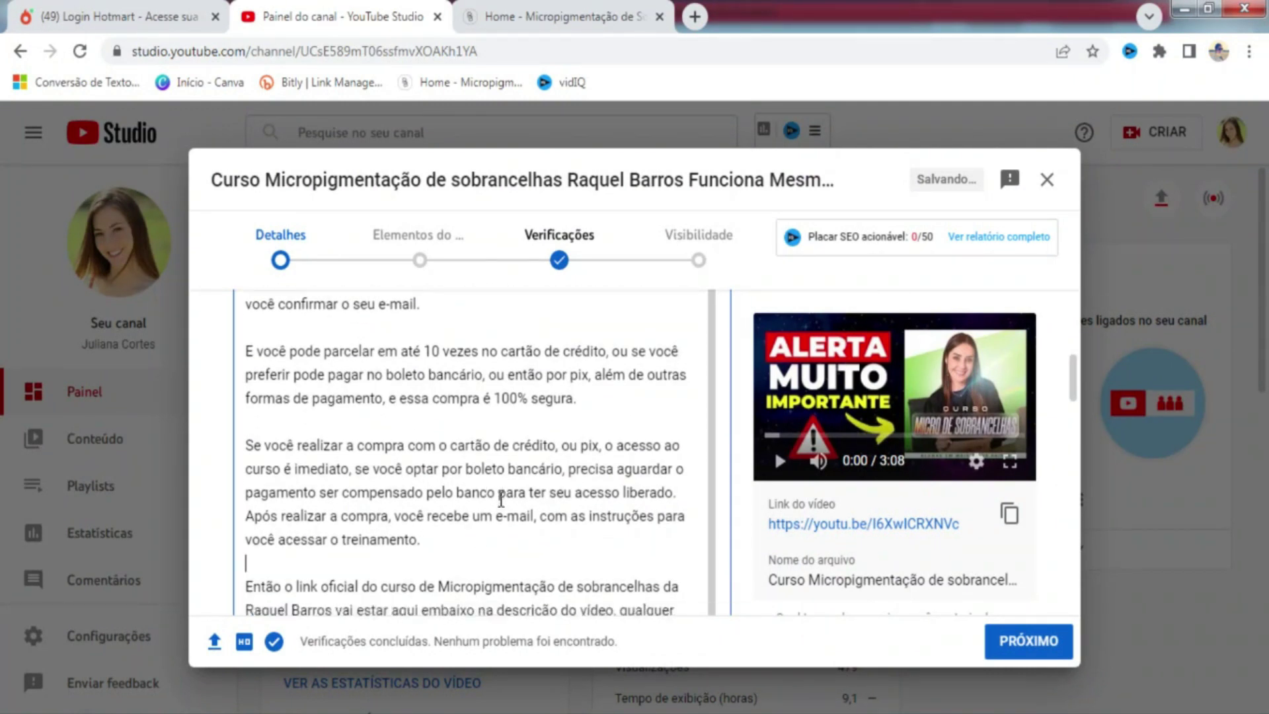
scroll(568, 482, "down", 3)
left_click(505, 420)
key("Return")
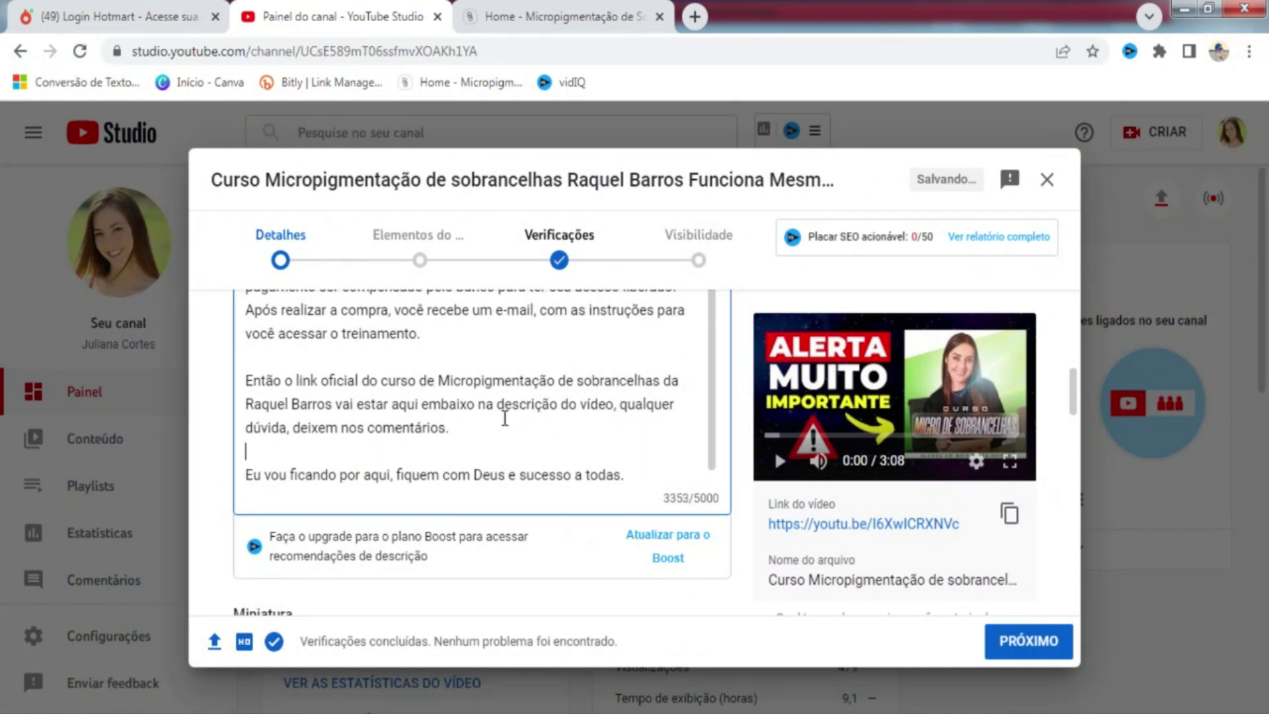
left_click(679, 478)
key("Return")
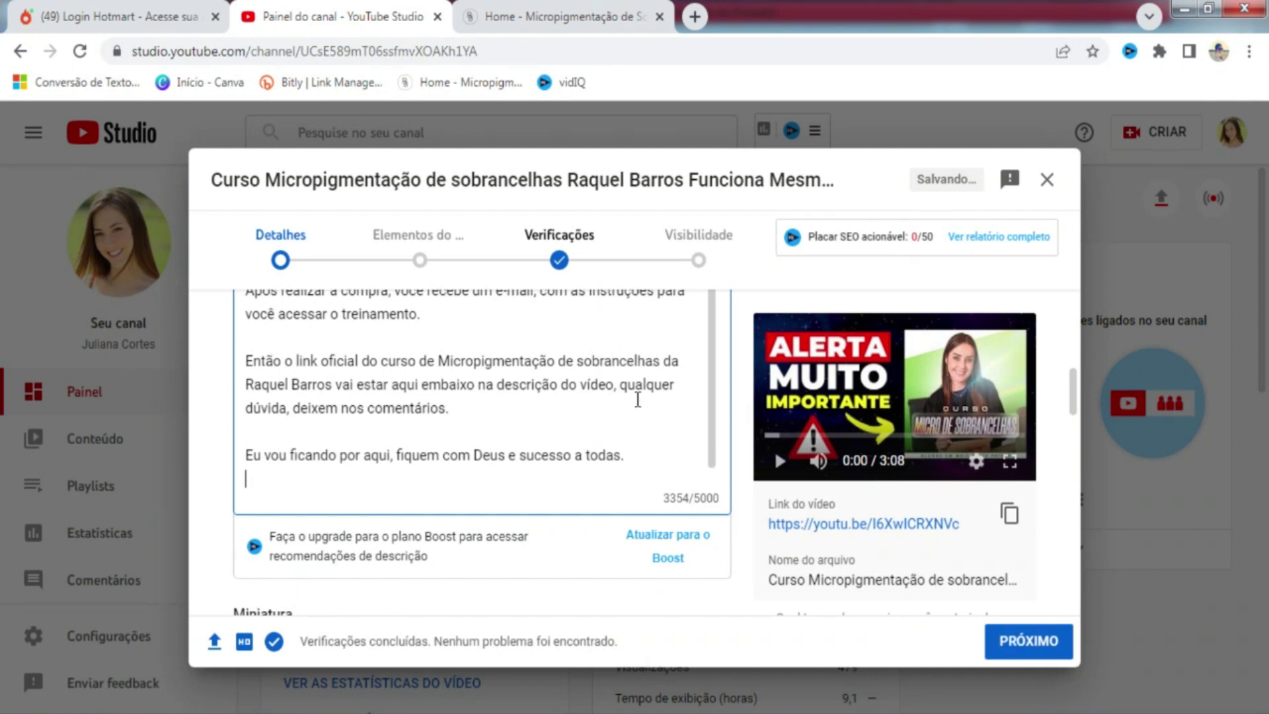
Step: Add the video to the "Dicas de Felicidade" playlist
scroll(577, 425, "down", 6)
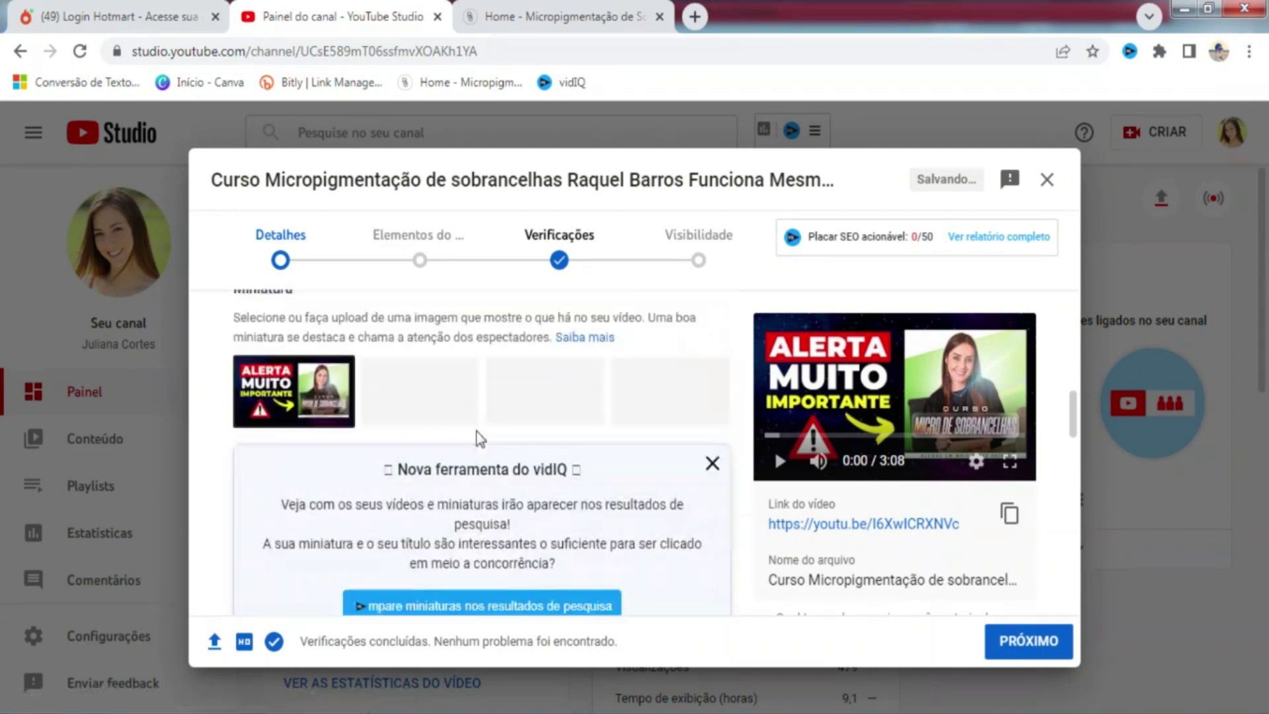
scroll(387, 407, "down", 3)
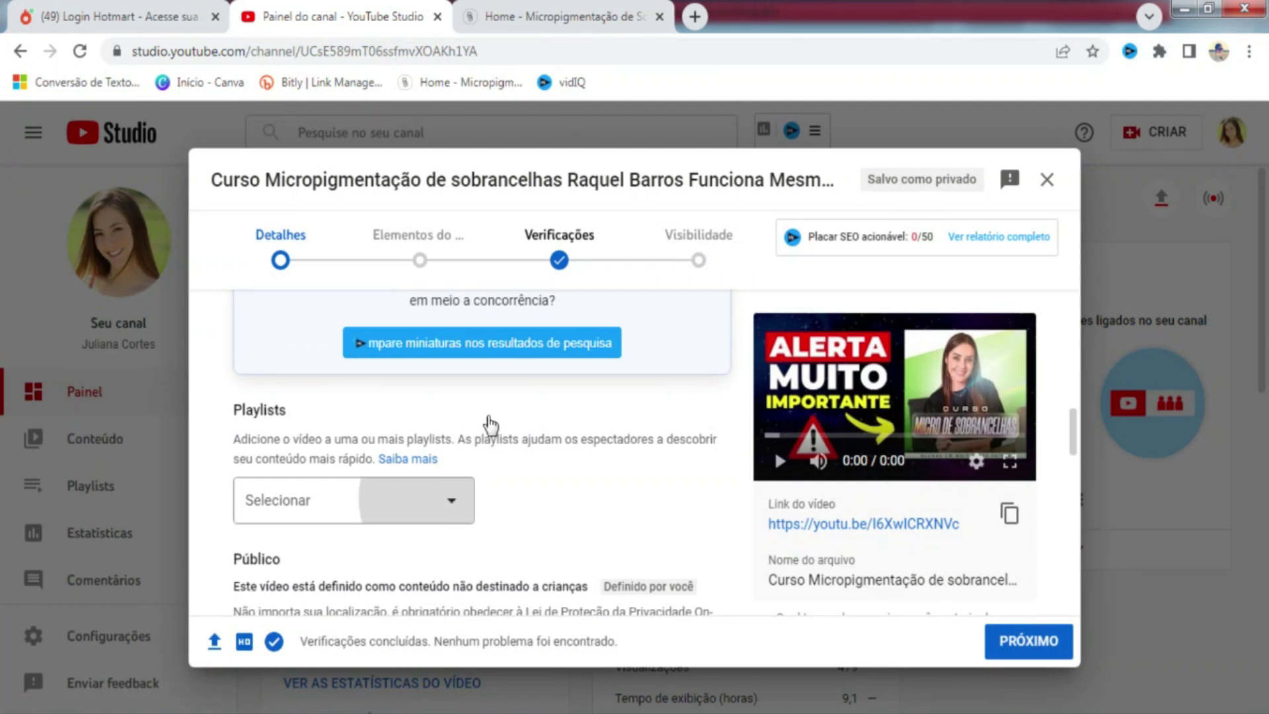
left_click(463, 499)
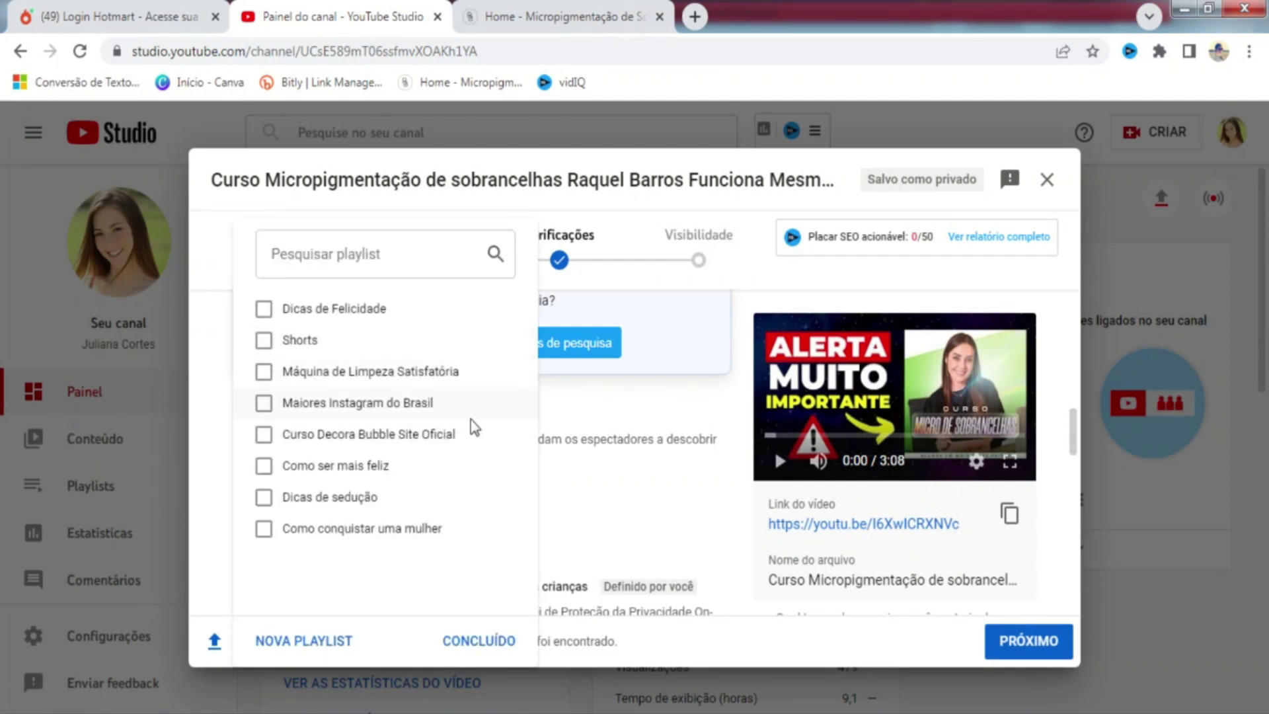
left_click(368, 322)
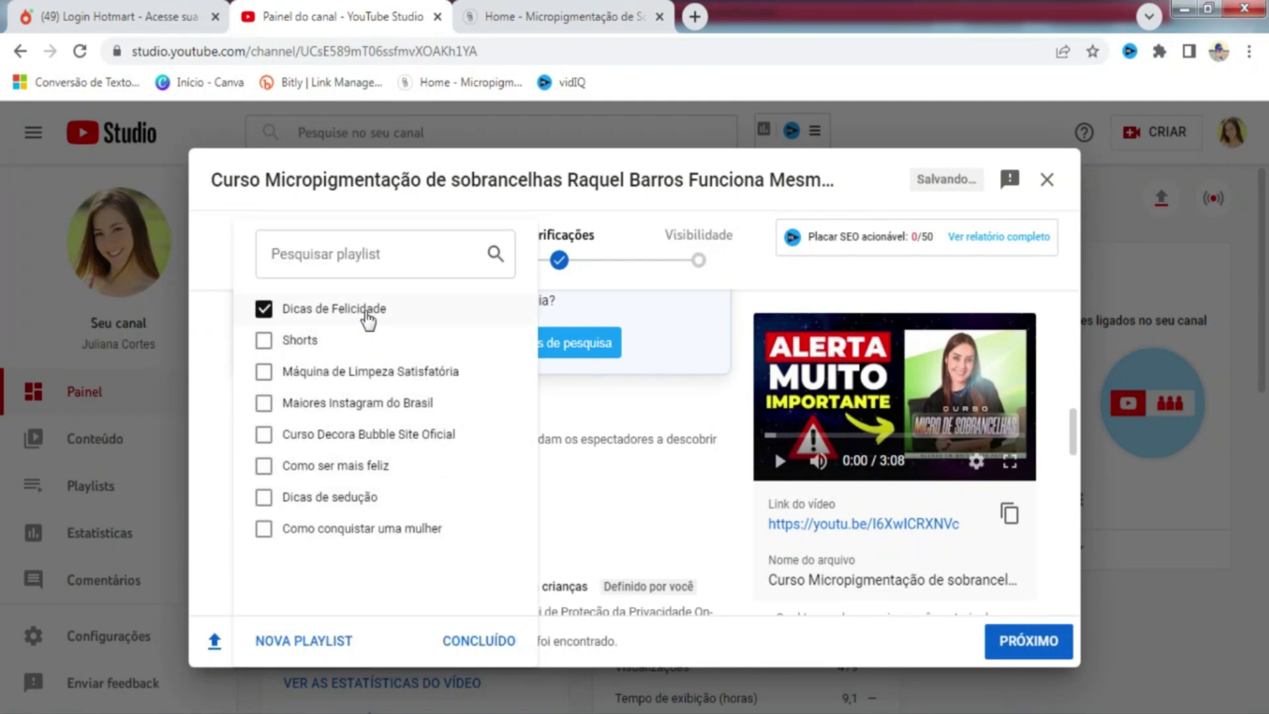
left_click(473, 639)
Step: Add the recommended tags "micropigmentação de sobrancelhas", "raquel barros" and "sobrancelhas" to the video
scroll(474, 437, "down", 8)
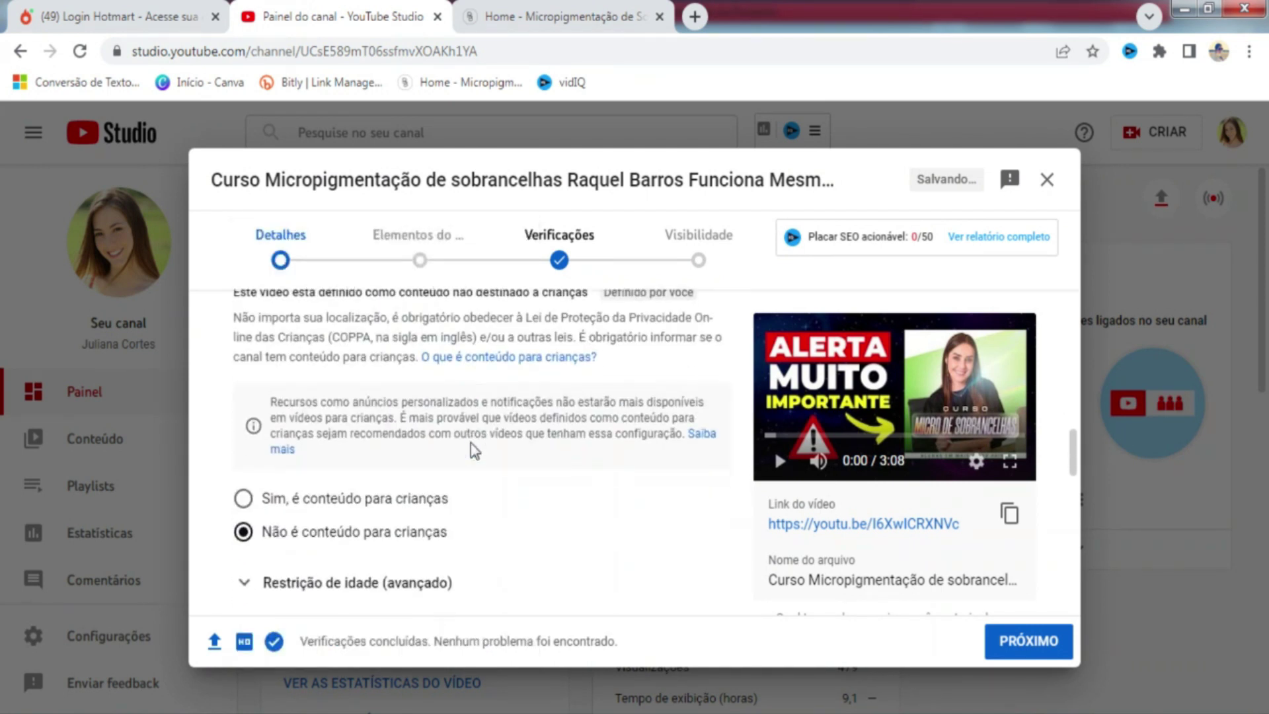
scroll(474, 451, "down", 7)
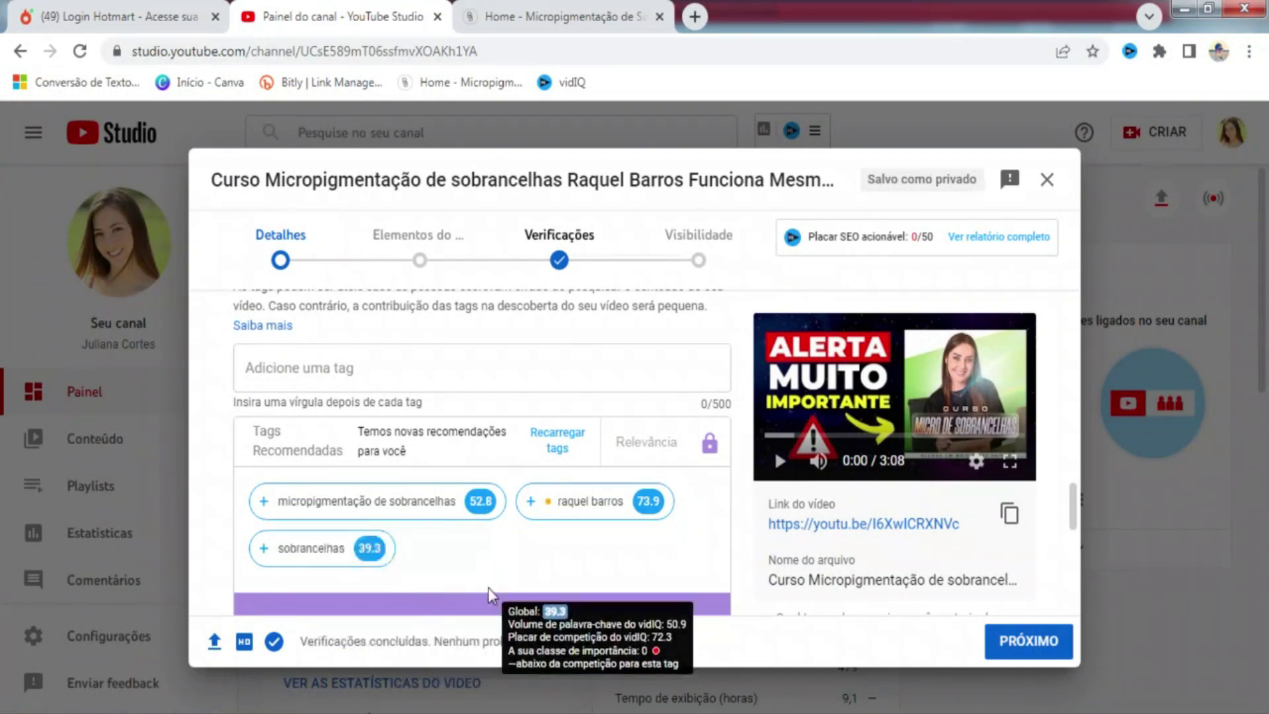
left_click(264, 501)
left_click(536, 506)
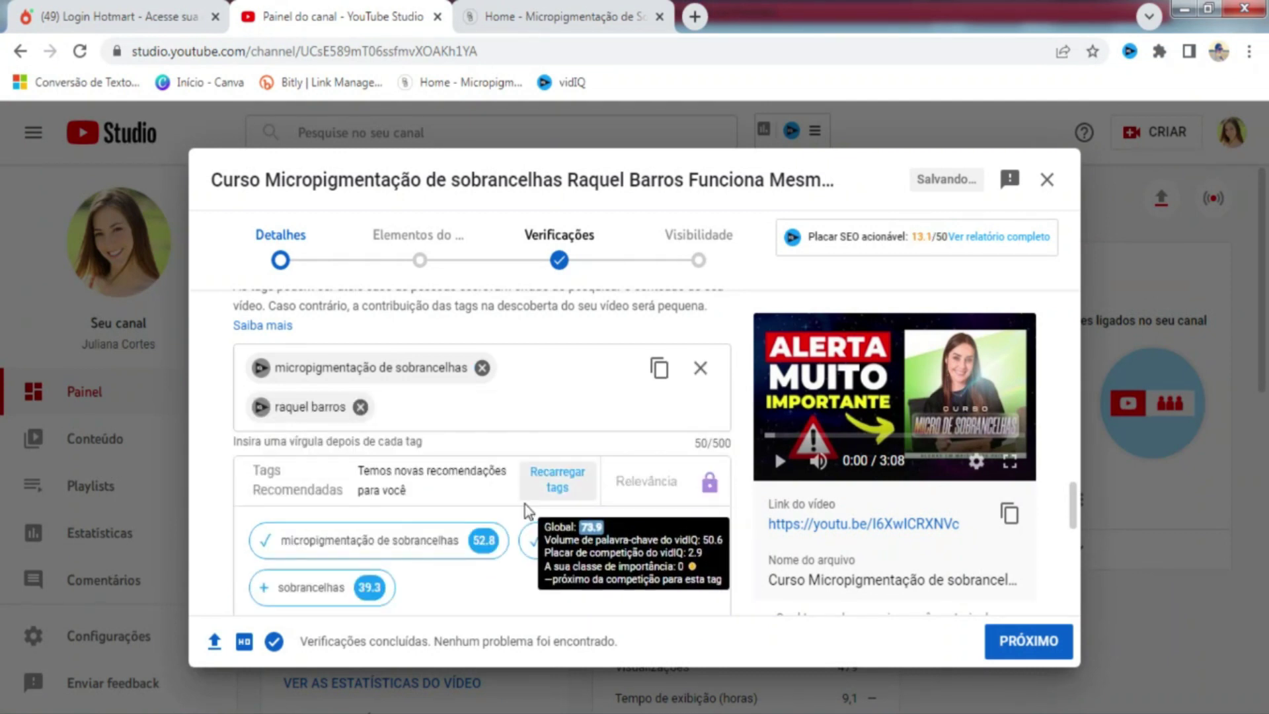
left_click(264, 587)
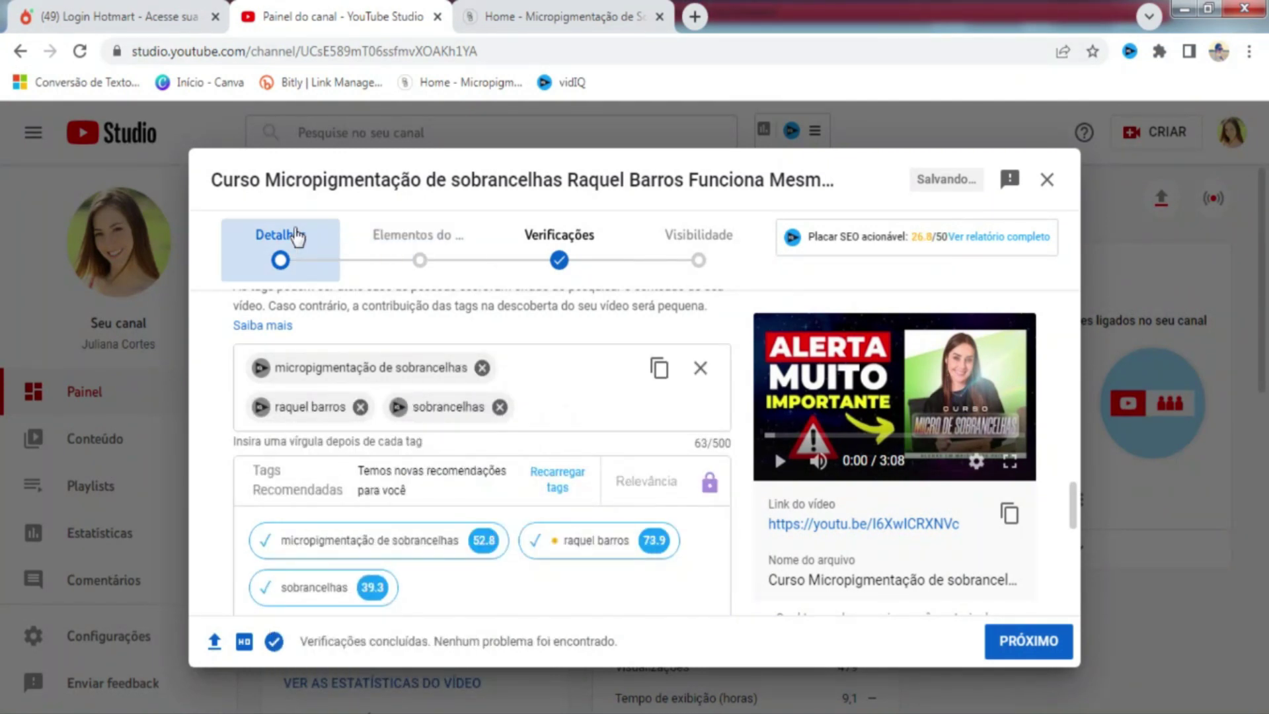
Step: Copy "Curso Micropigmentação de sobrancelhas Raquel Barros Funciona" from the video title and paste it as a tag
left_click_drag(214, 179, 740, 190)
key("ctrl+c")
right_click(739, 191)
left_click(740, 190)
left_click(567, 411)
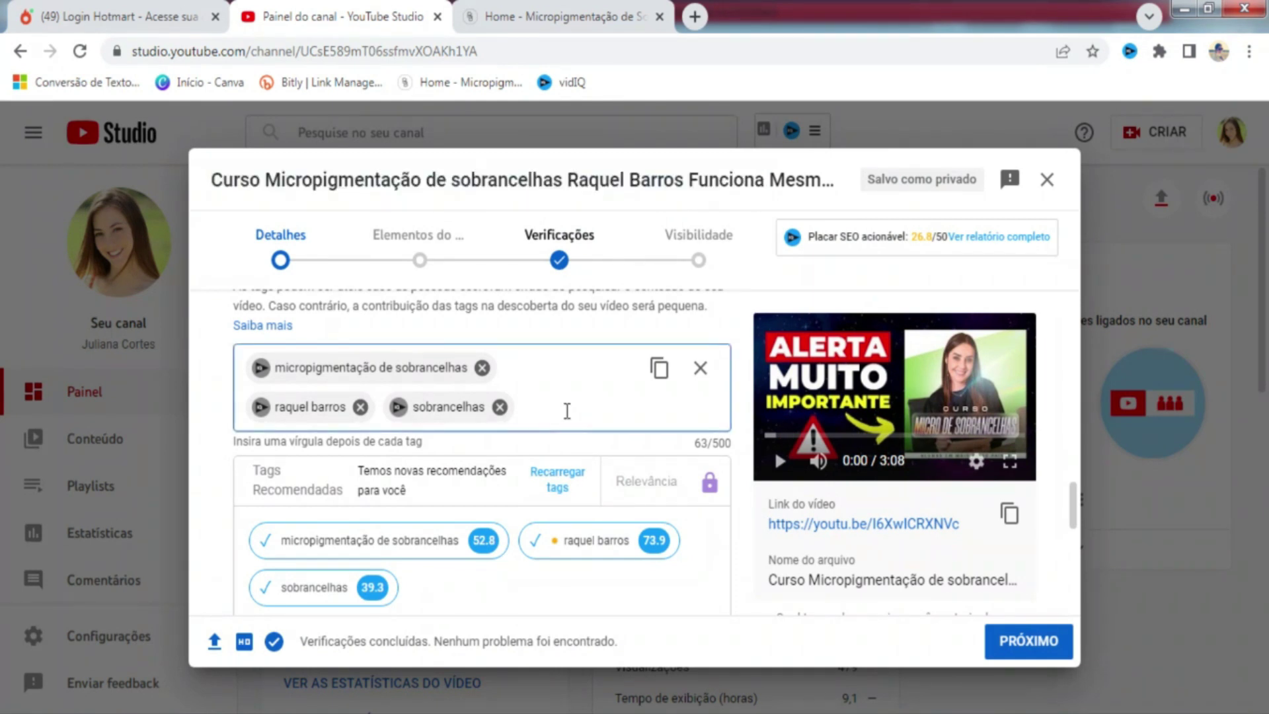
key("ctrl+v")
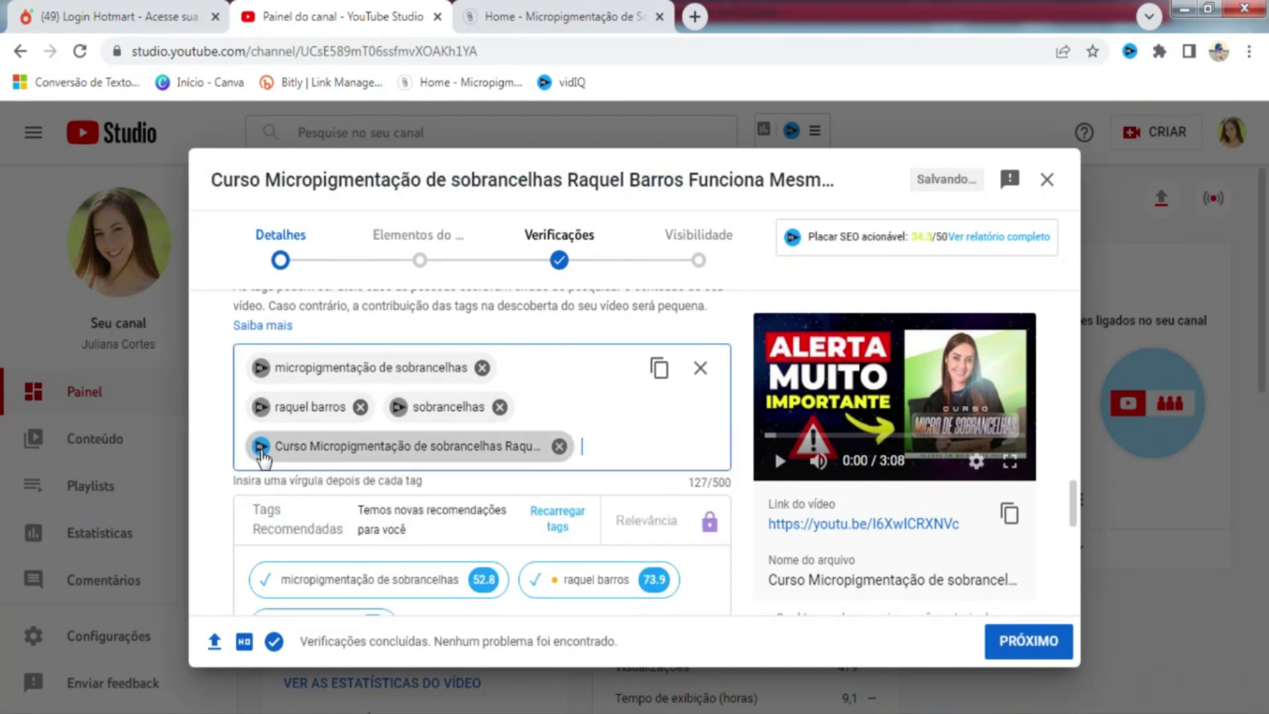
left_click(261, 447)
scroll(518, 457, "down", 3)
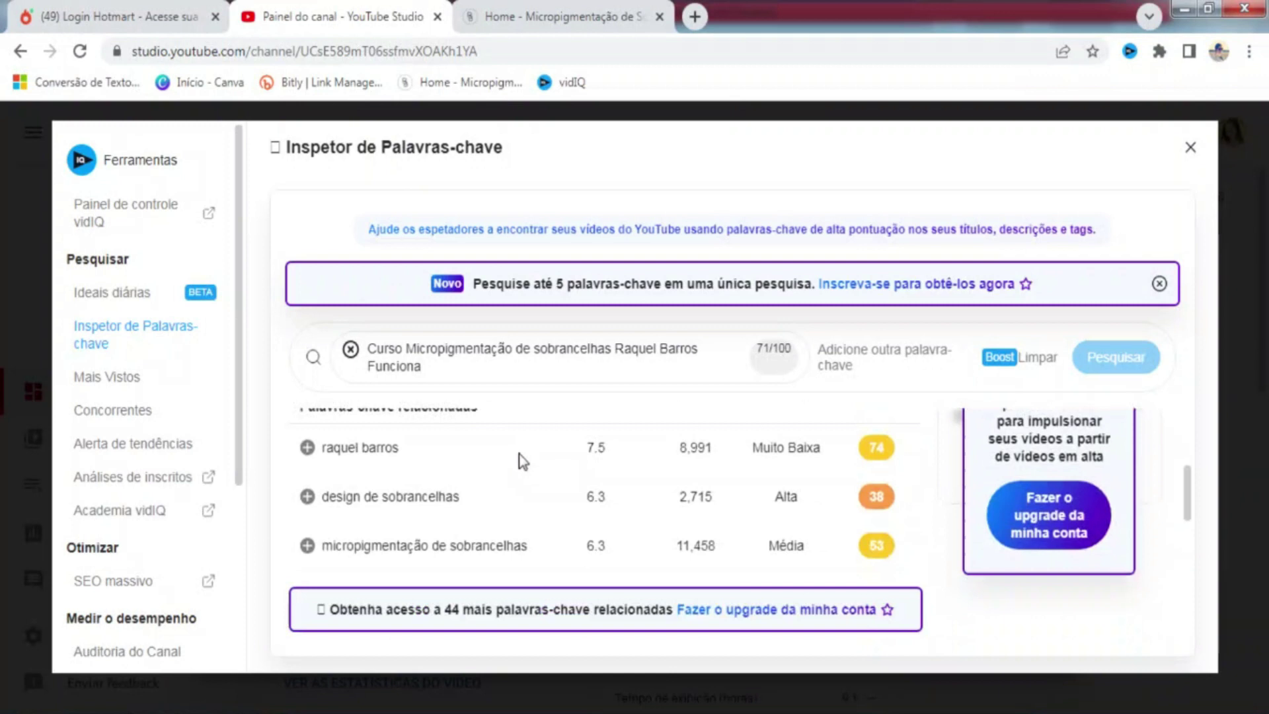
left_click(1190, 148)
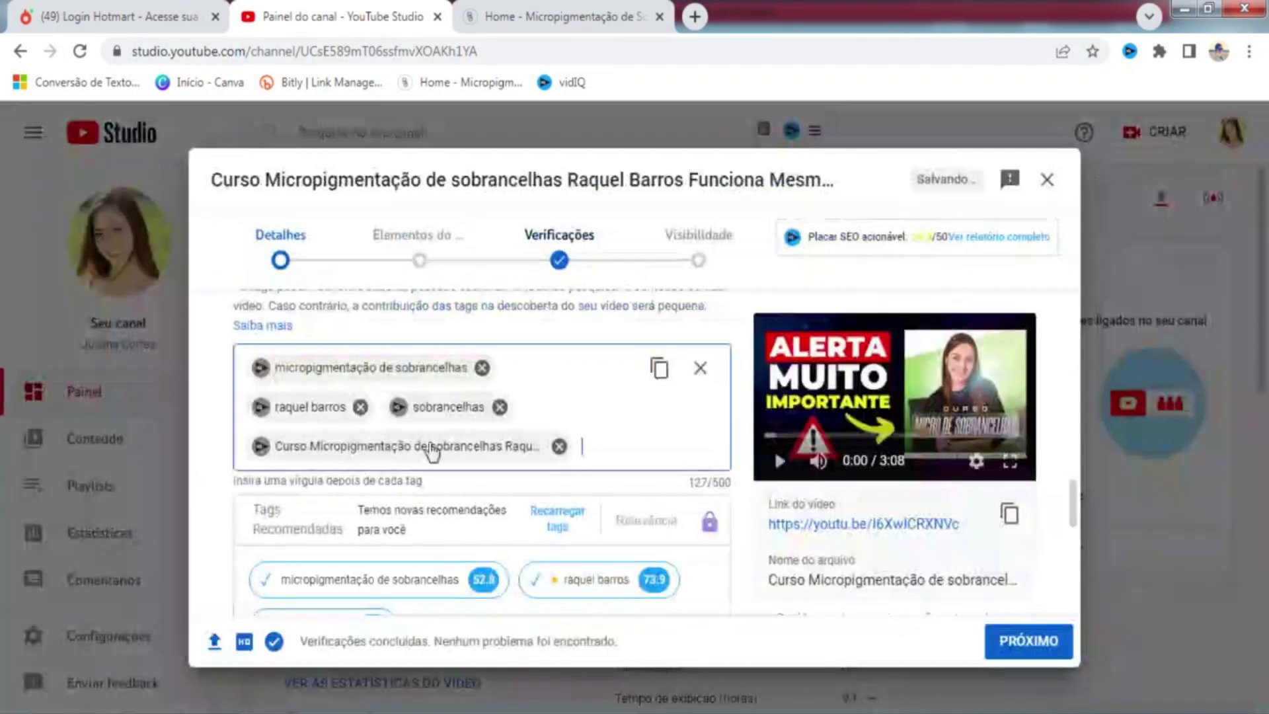
Step: From the course title tag's related keywords, add "design de sobrancelhas" and "curso micropigmentação de sobrancelhas raquel barros funciona" as tags
left_click(262, 447)
scroll(441, 439, "down", 2)
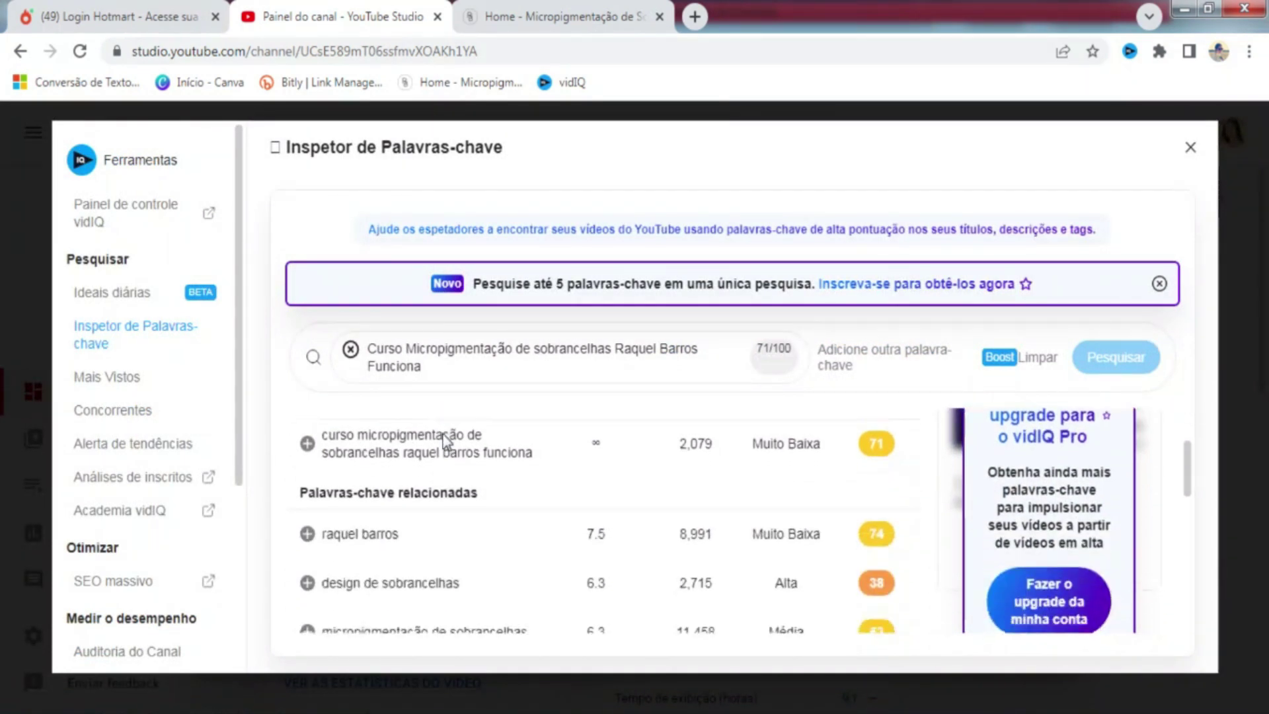
scroll(444, 437, "down", 2)
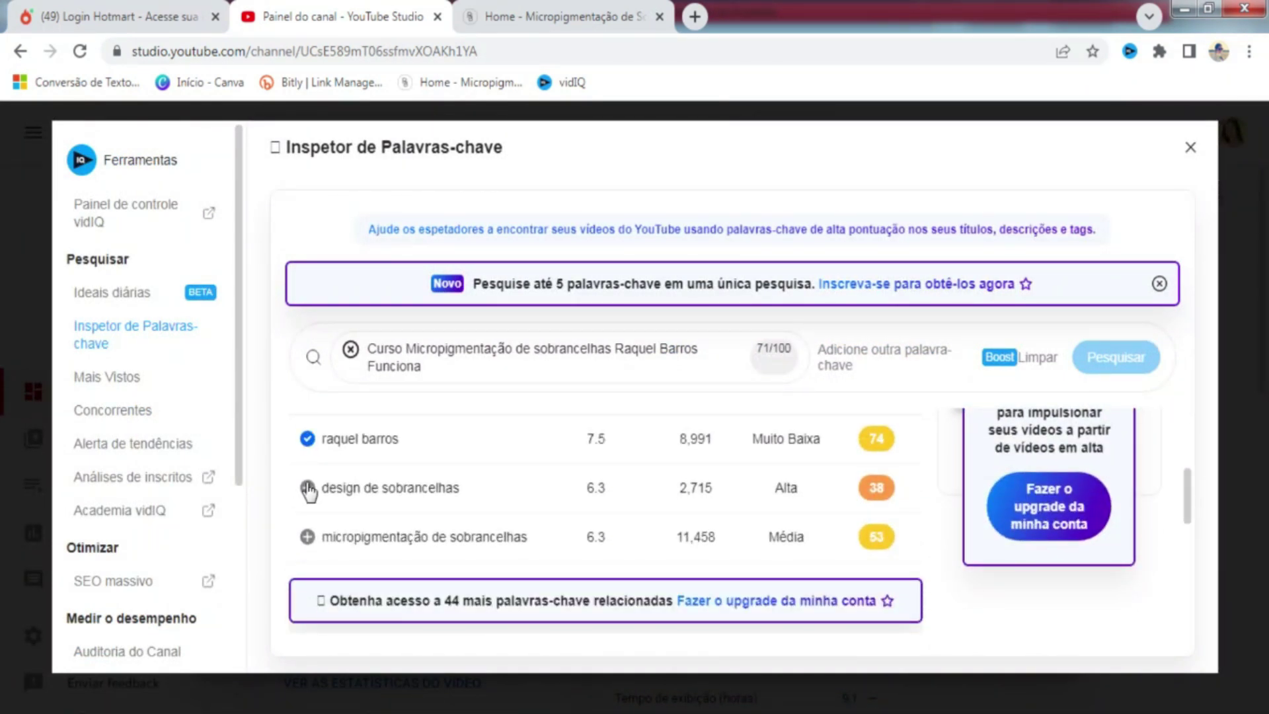
scroll(304, 497, "up", 3)
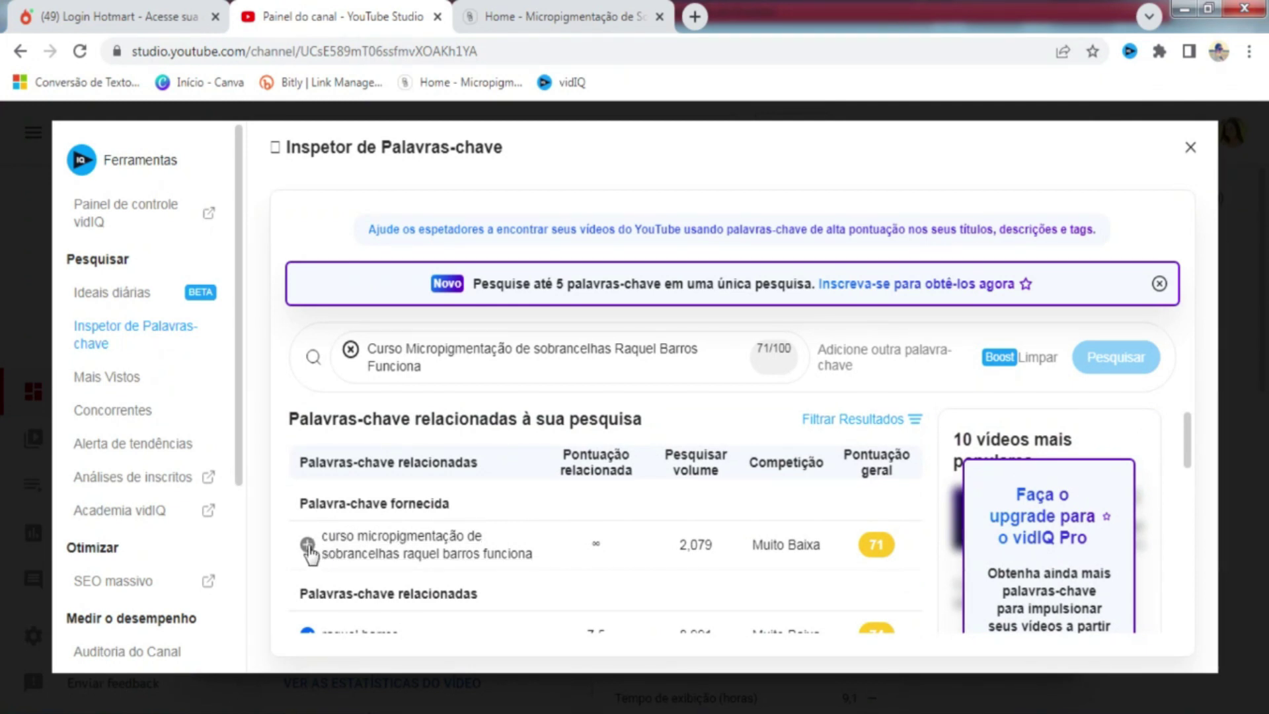
left_click(1191, 146)
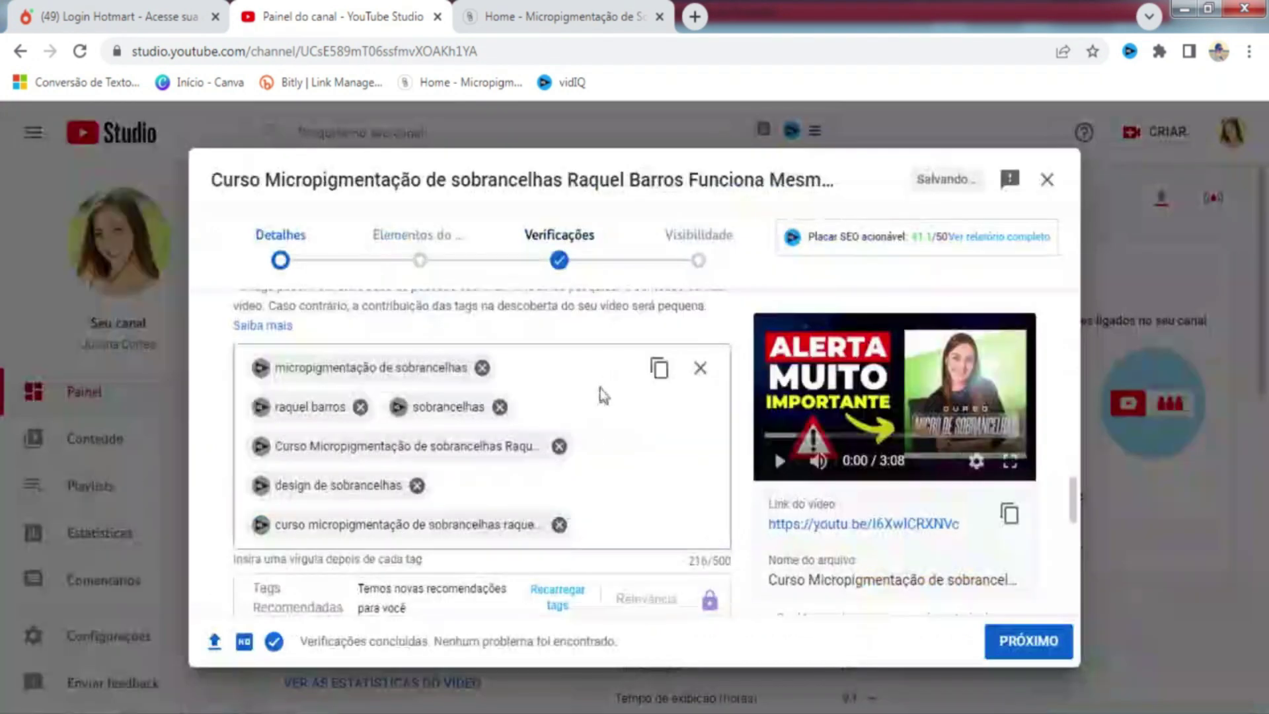
Step: Remove the capitalised course title tag and copy the text of the tag "curso micropigmentação de sobrancelhas raquel barros funciona"
left_click(560, 447)
double_click(453, 505)
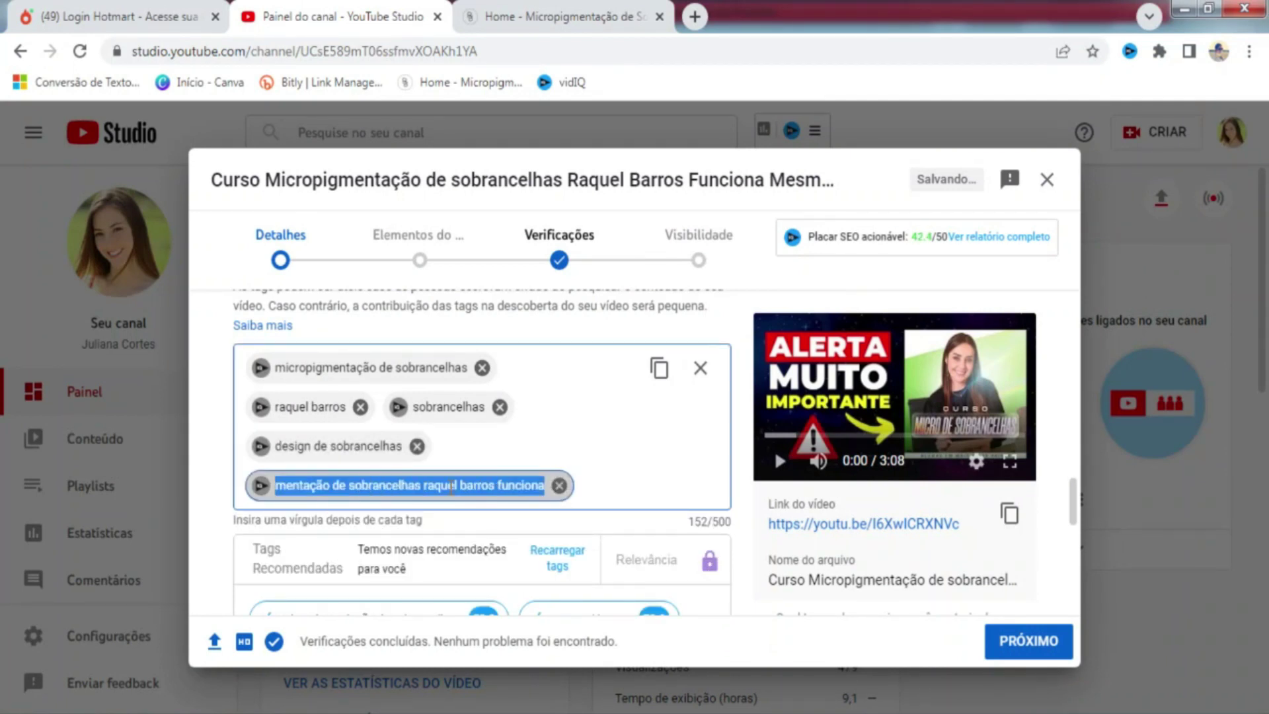
right_click(453, 490)
left_click(515, 252)
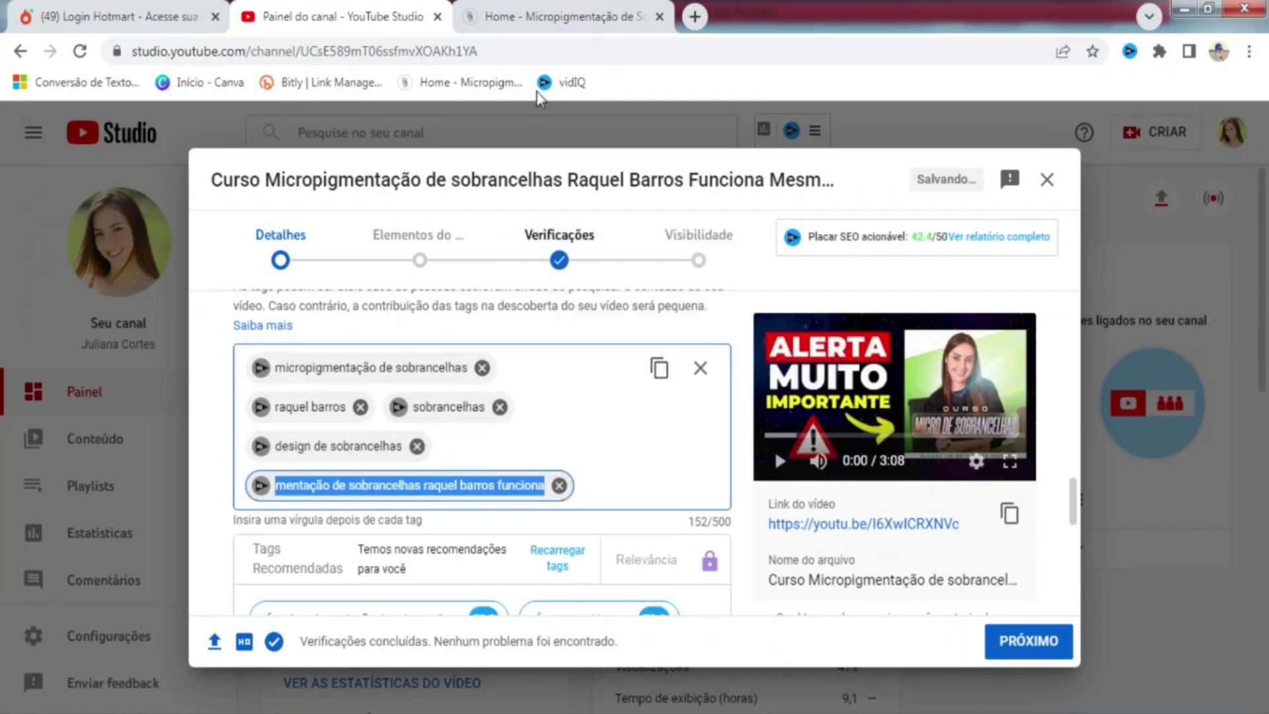
Step: Replace the course sales page with rapidtags.io and open its free YouTube tag generator
left_click(579, 19)
left_click(531, 51)
type("rap")
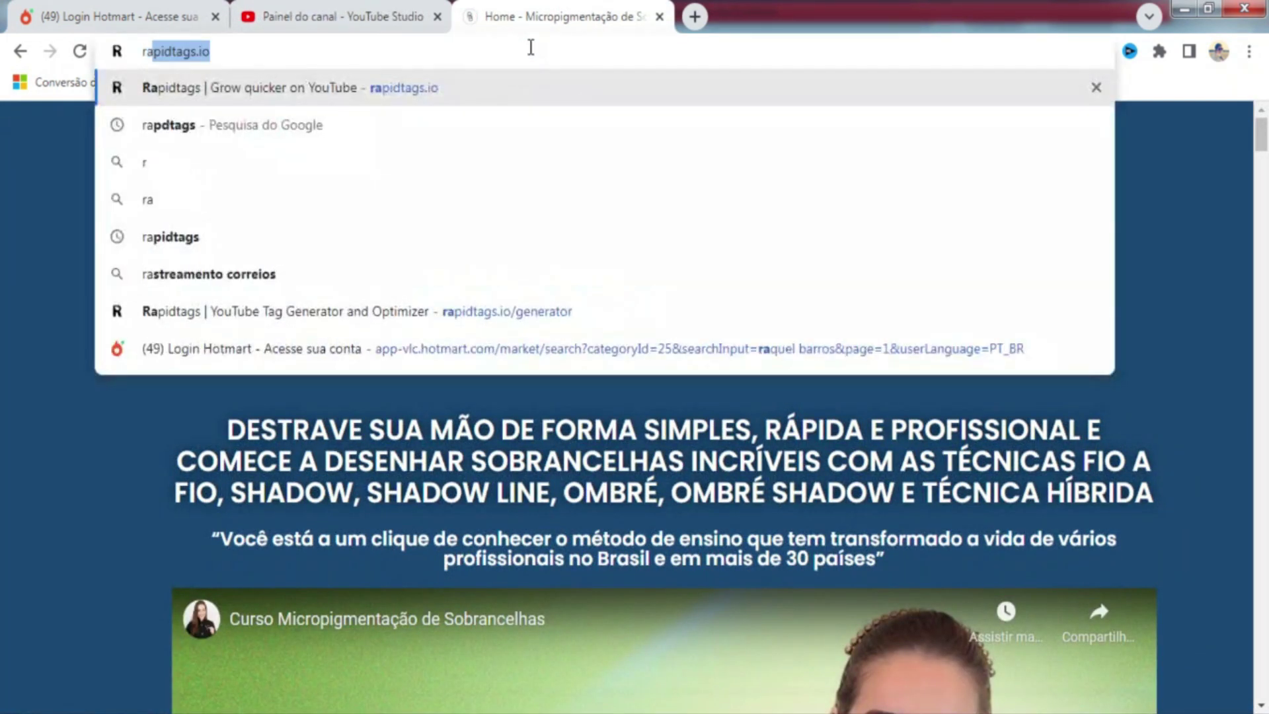
key("Return")
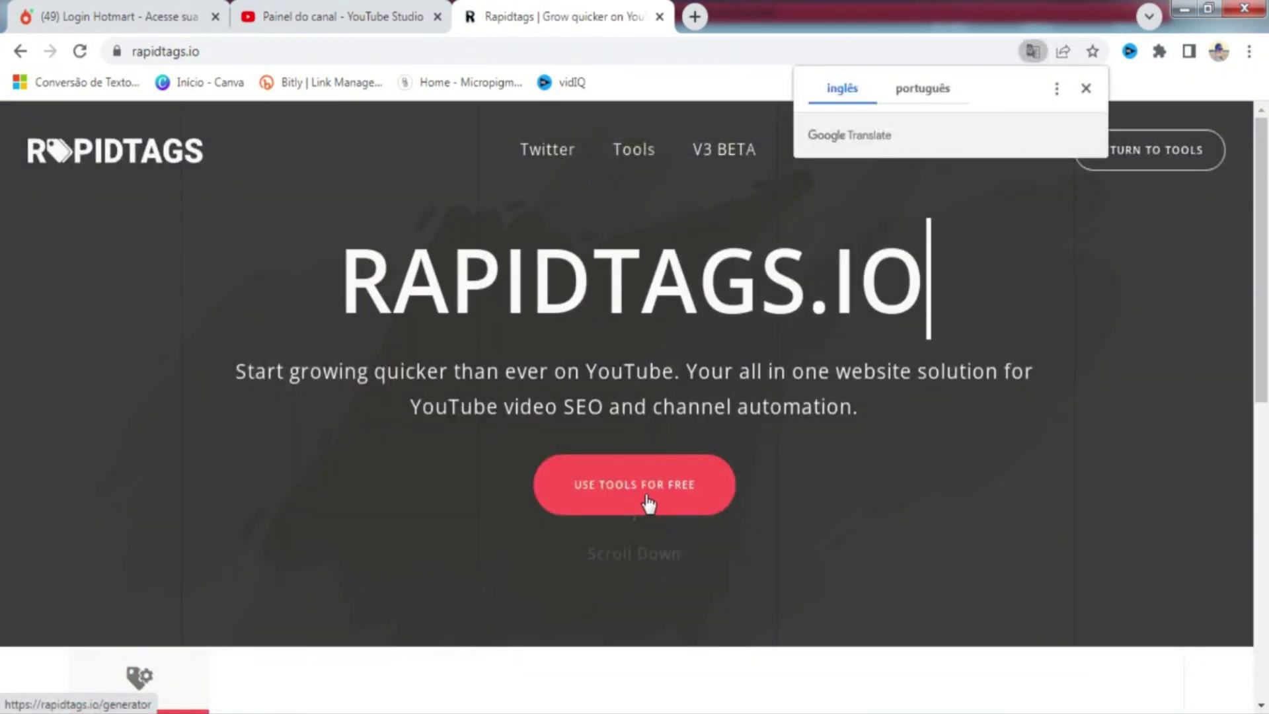
left_click(650, 504)
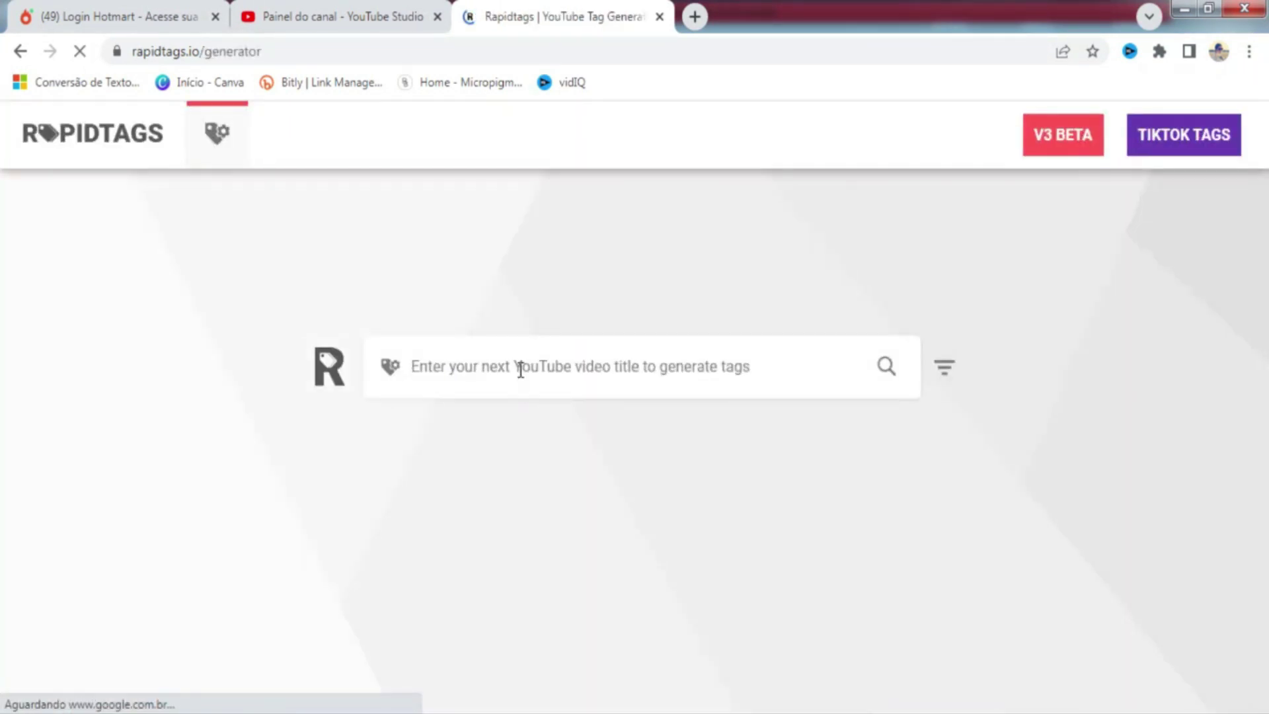
Step: Generate tags for "curso micropigmentação de sobrancelhas raquel barros funciona" and copy the whole list
left_click(519, 367)
key("ctrl+v")
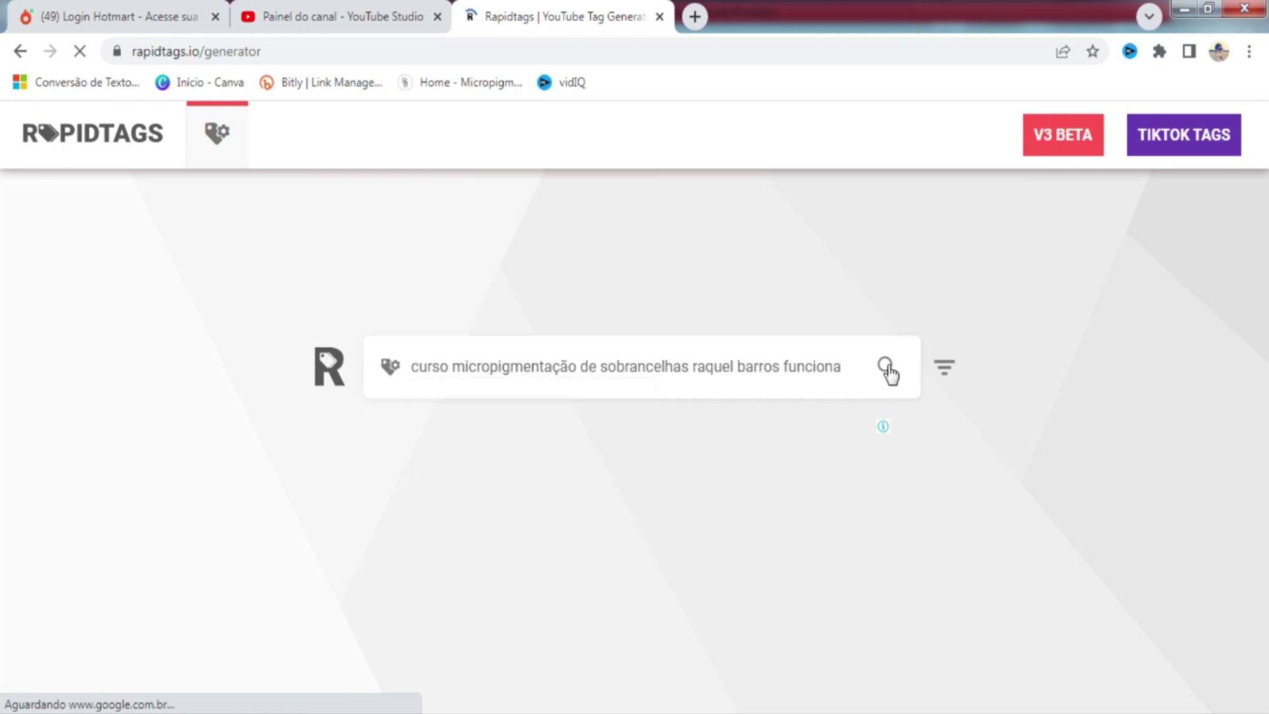
left_click(886, 366)
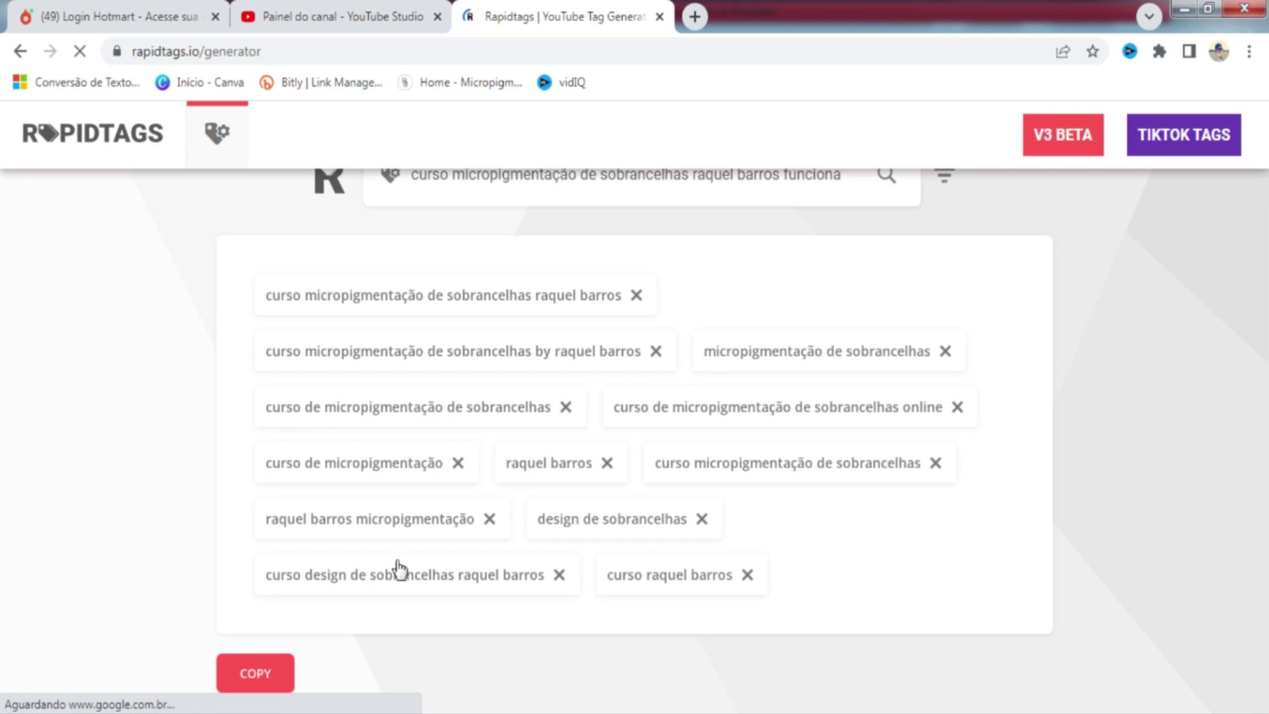
left_click(264, 674)
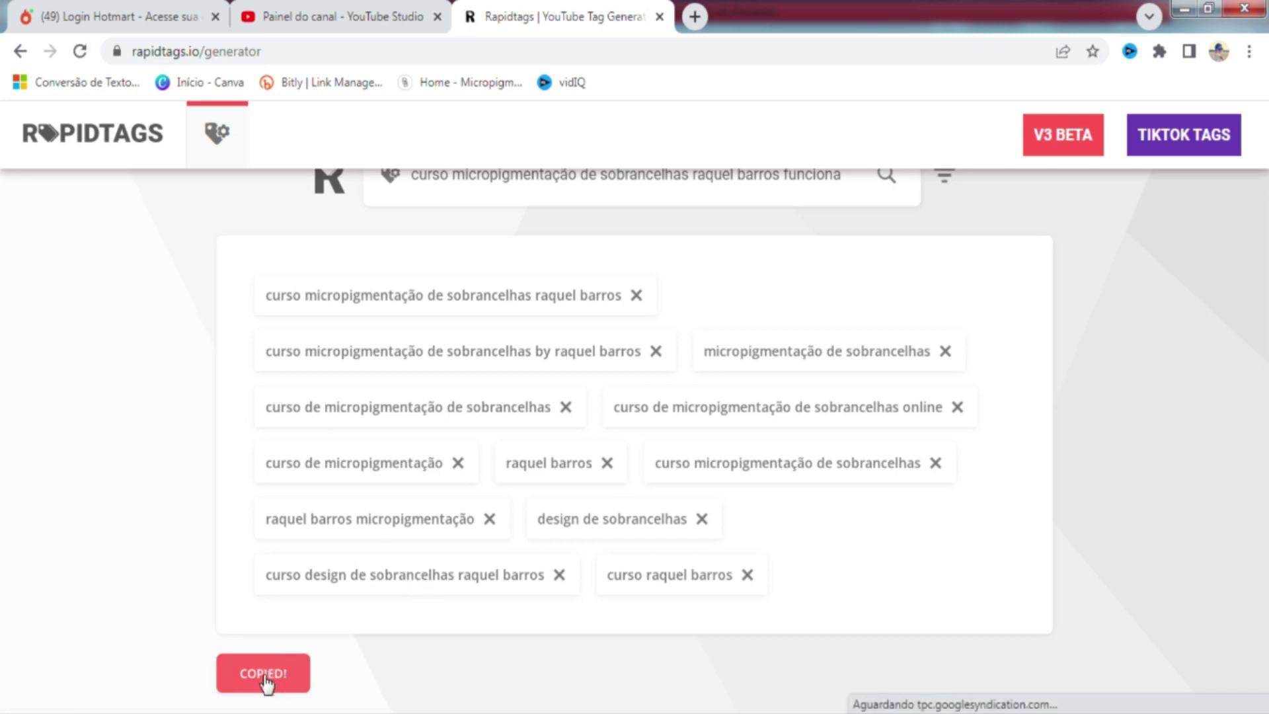
Step: Paste the generated tags into the video's tags in YouTube Studio and remove "curso de micropigmentação" and "curso raquel barros"
left_click(330, 16)
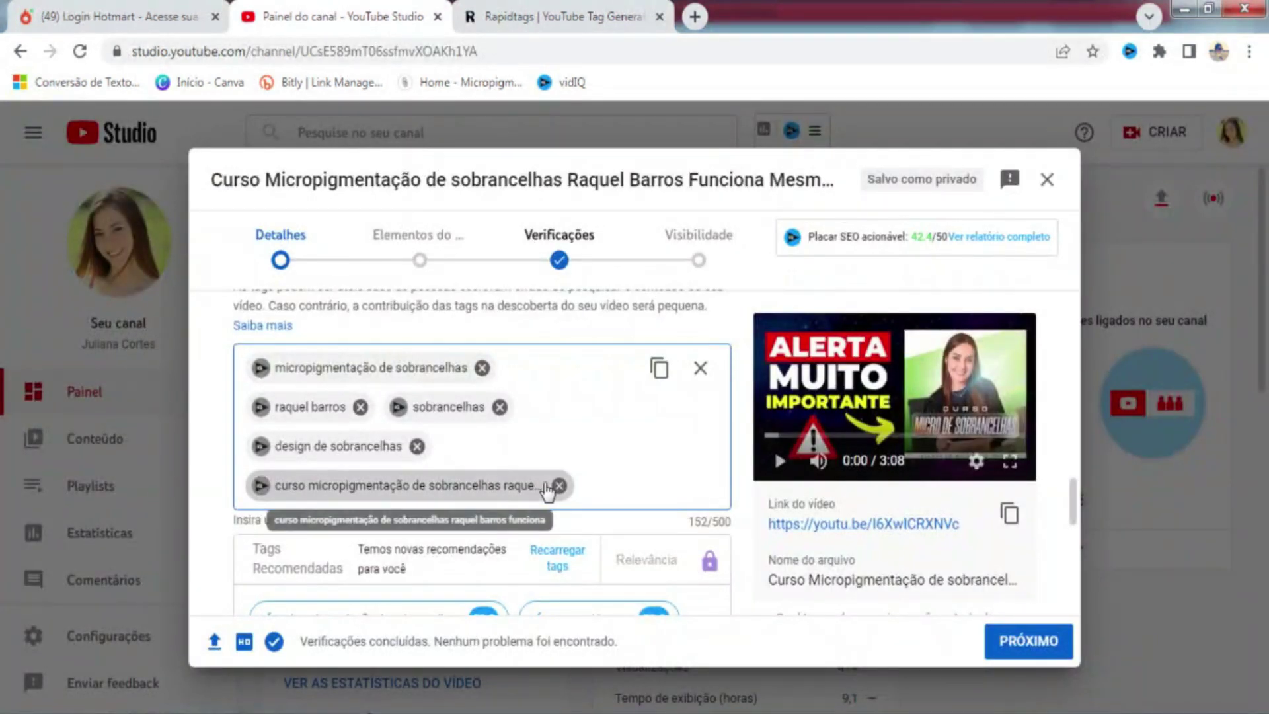
key("ctrl+v")
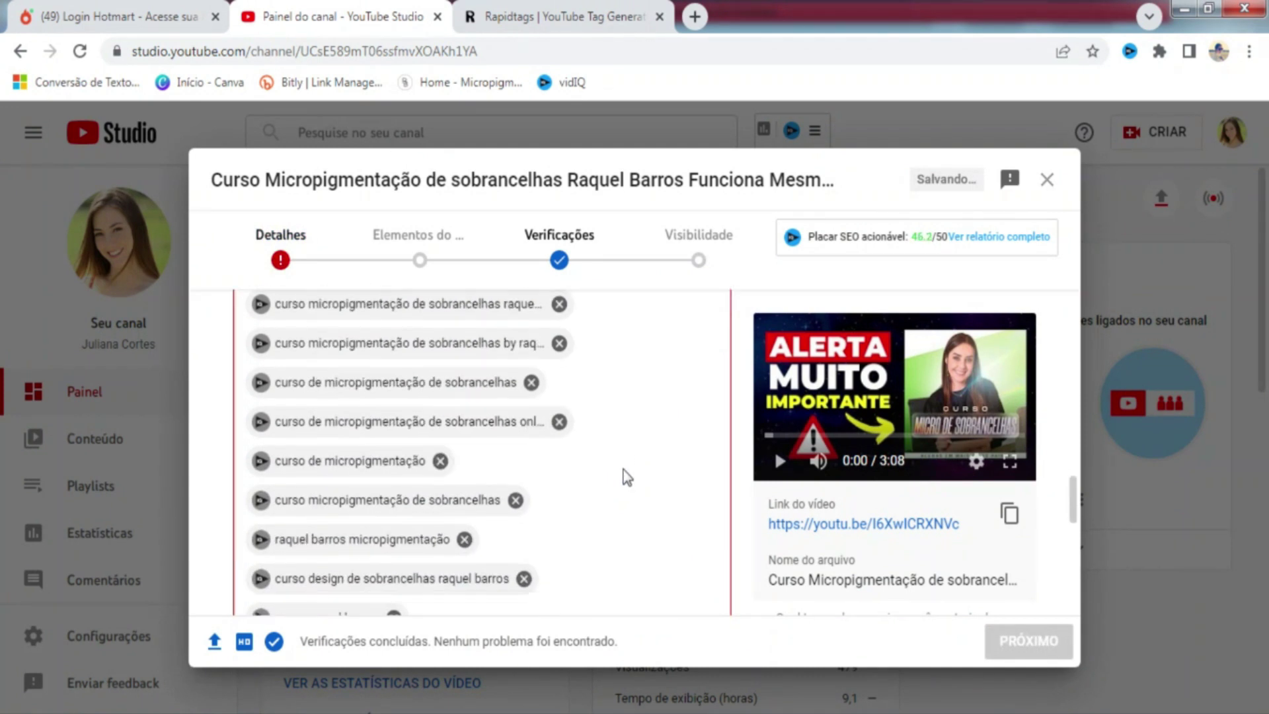
scroll(593, 479, "up", 2)
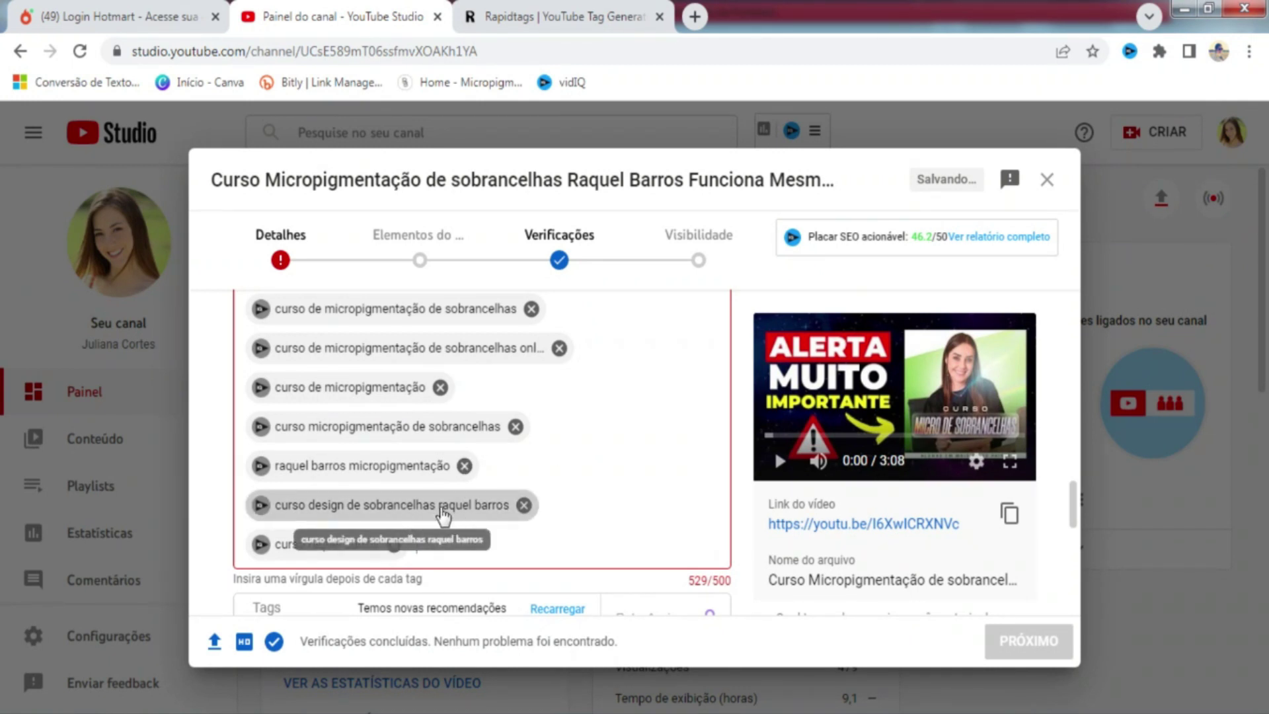
left_click(439, 389)
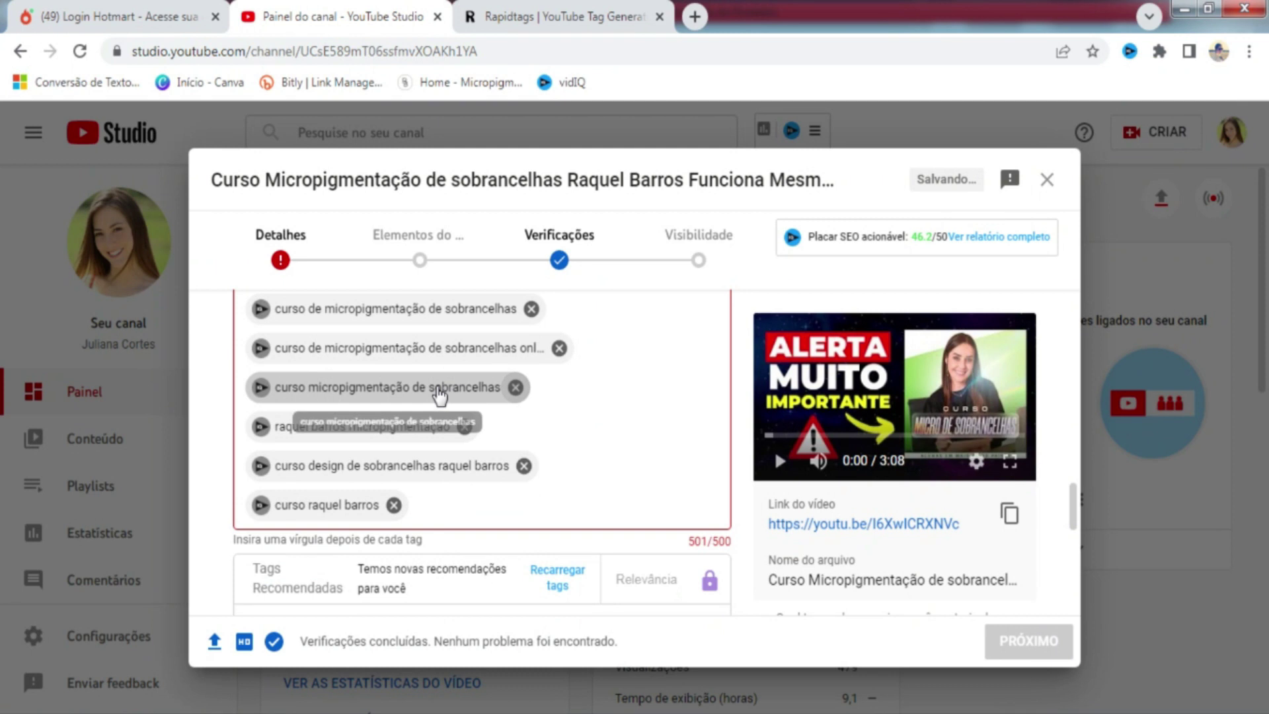
left_click(395, 505)
Step: Set the video's recording date to 4 de abr. de 2022 and its location to Brasil
scroll(571, 473, "down", 6)
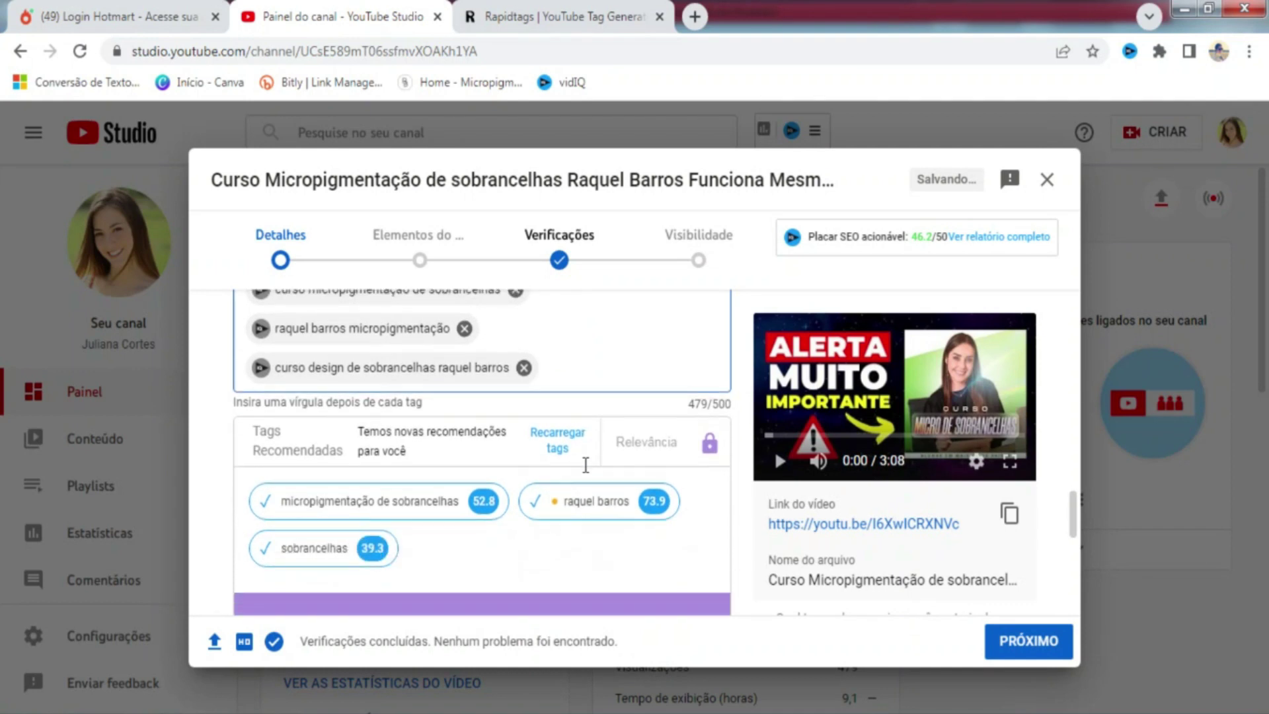
scroll(588, 472, "down", 3)
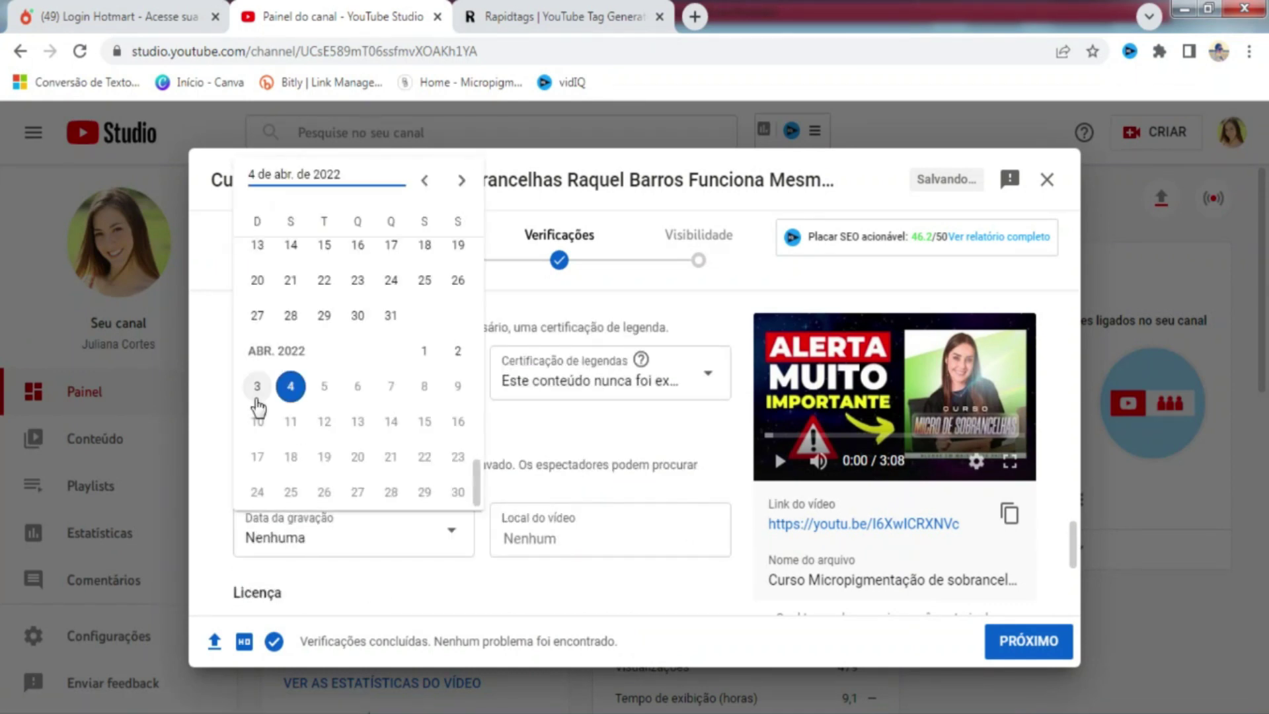
left_click(291, 388)
left_click(594, 538)
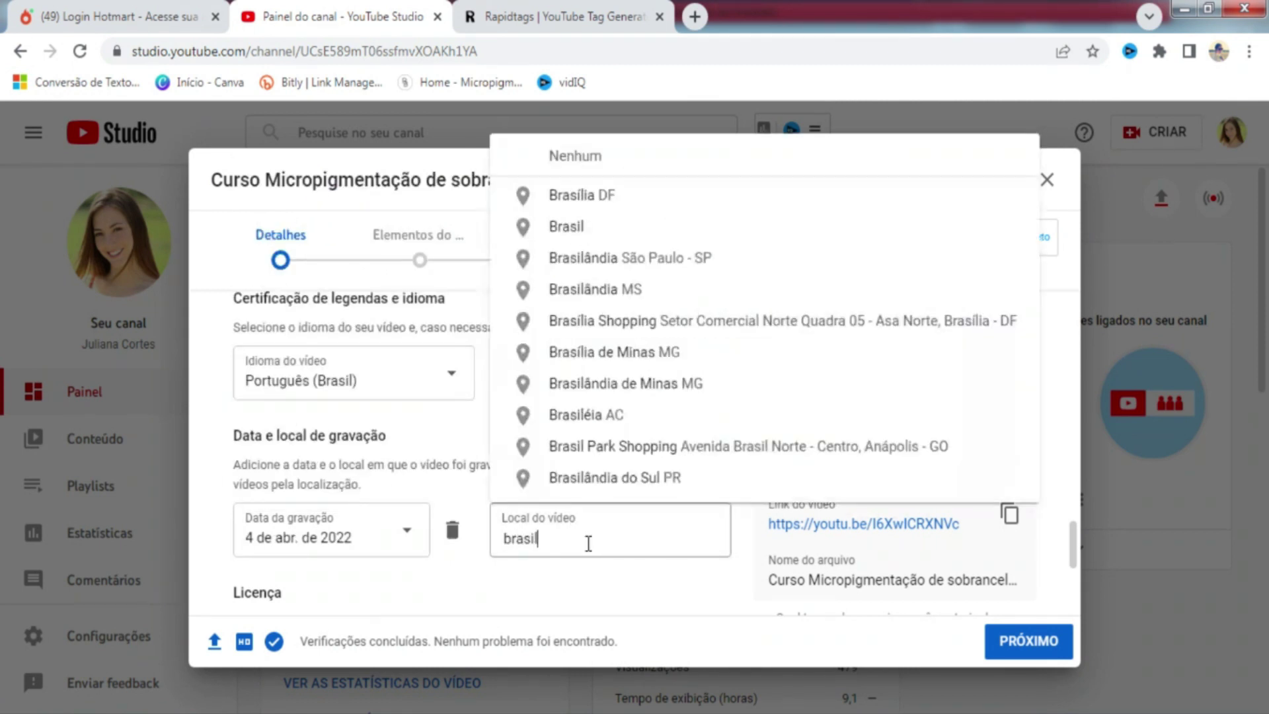
type("brasil")
left_click(595, 227)
Step: Set the video category to Educação and continue to the video elements stage
scroll(668, 425, "down", 10)
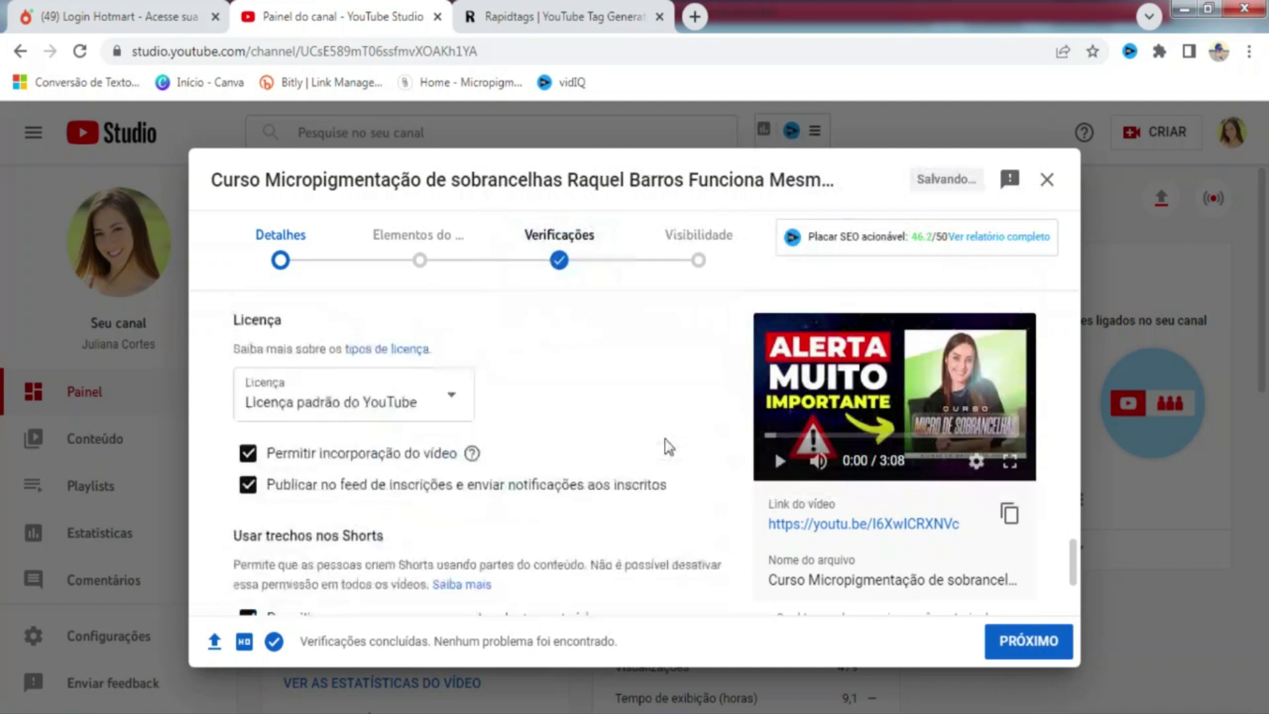
left_click(448, 363)
left_click(319, 379)
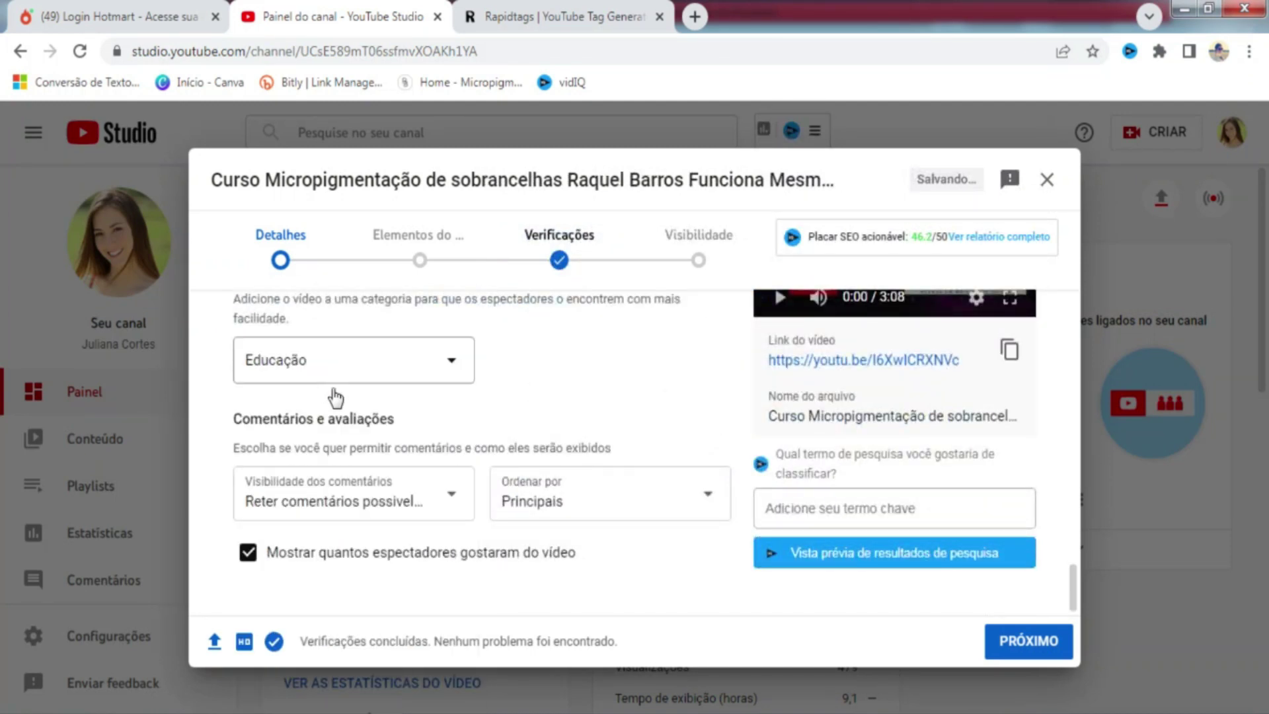
scroll(774, 378, "up", 1)
scroll(723, 563, "down", 1)
left_click(1018, 641)
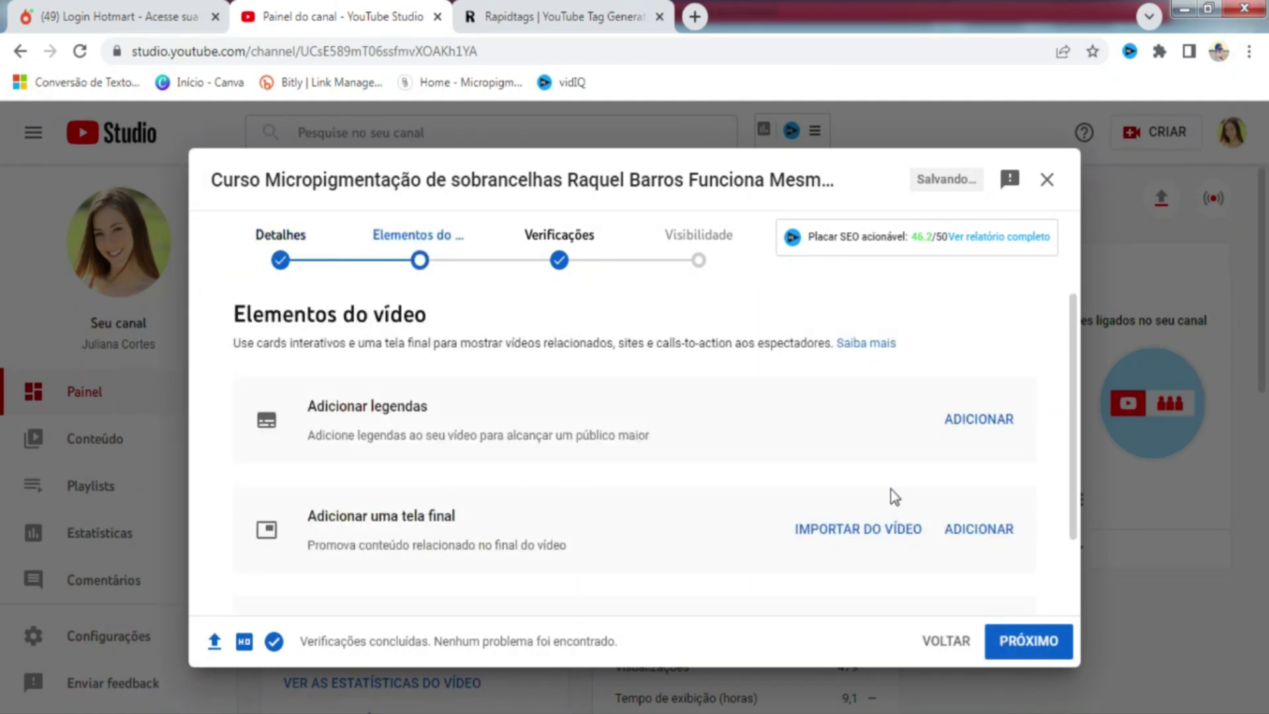
Step: Add an interactive card promoting the channel's "100 ideias de CORTE DE CABELO" video, move it along the timeline and save it
scroll(883, 506, "down", 2)
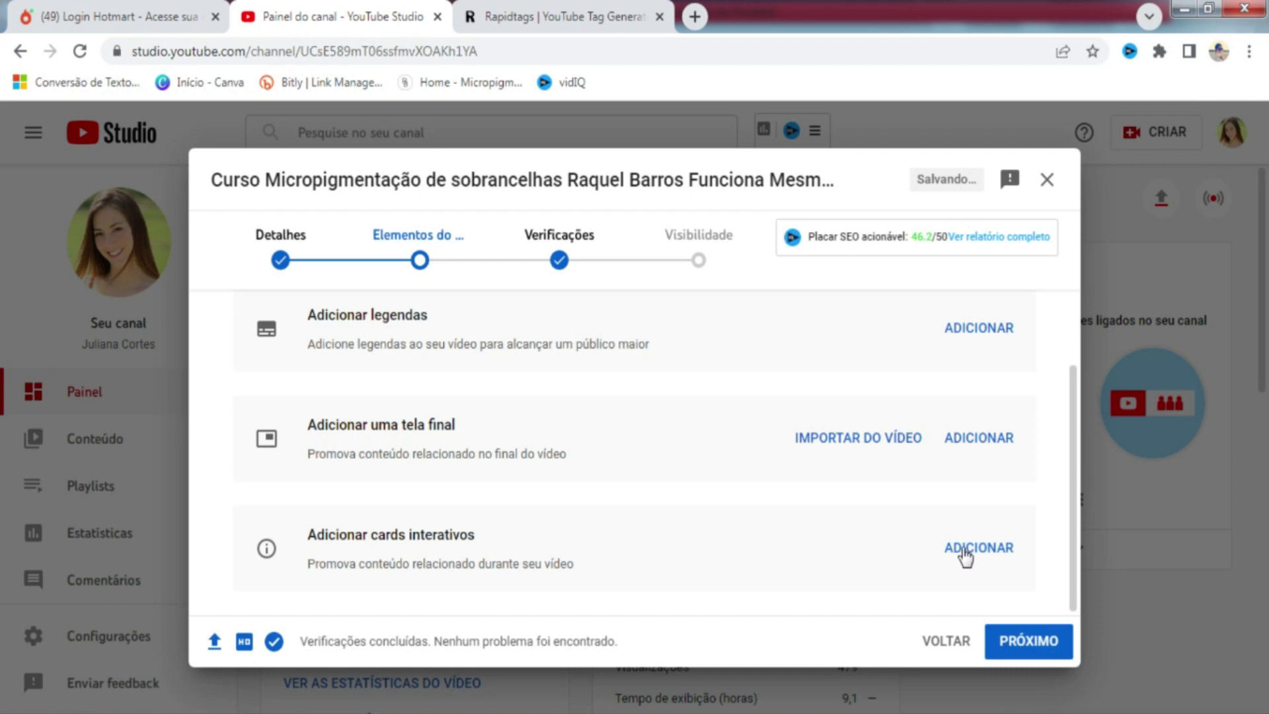
left_click(999, 554)
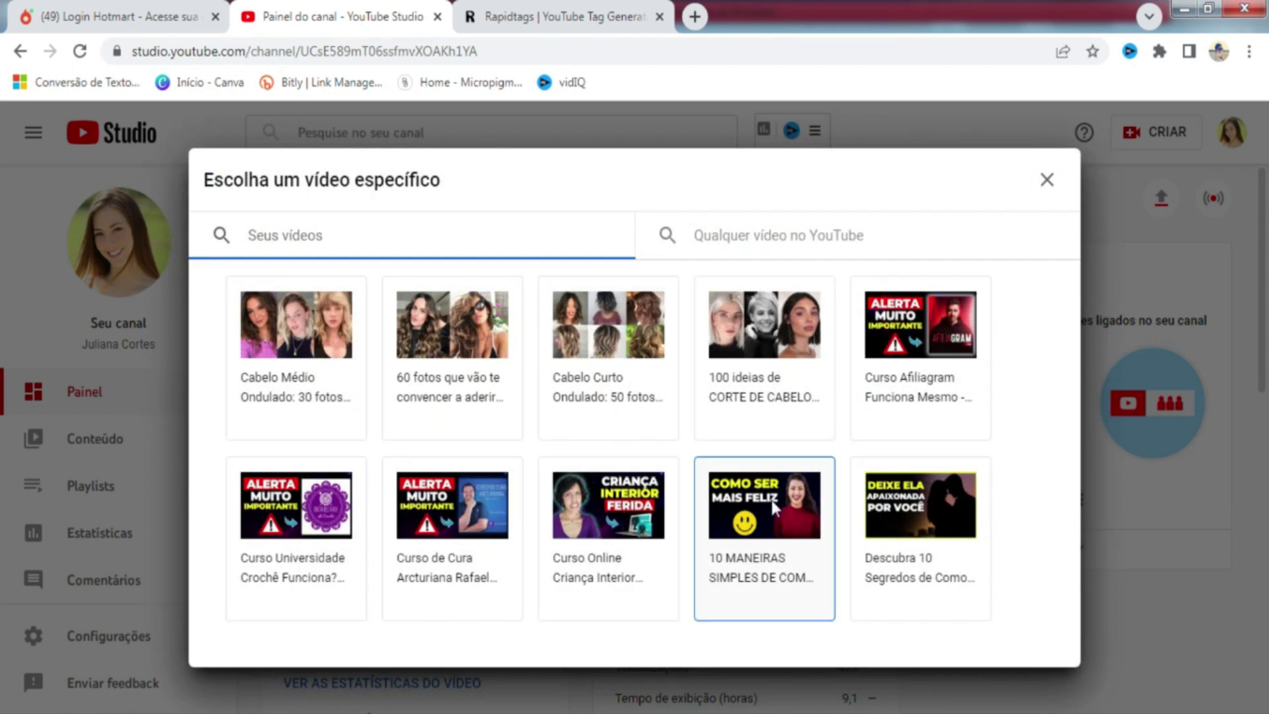
left_click(753, 319)
left_click_drag(339, 567, 685, 559)
left_click(1056, 192)
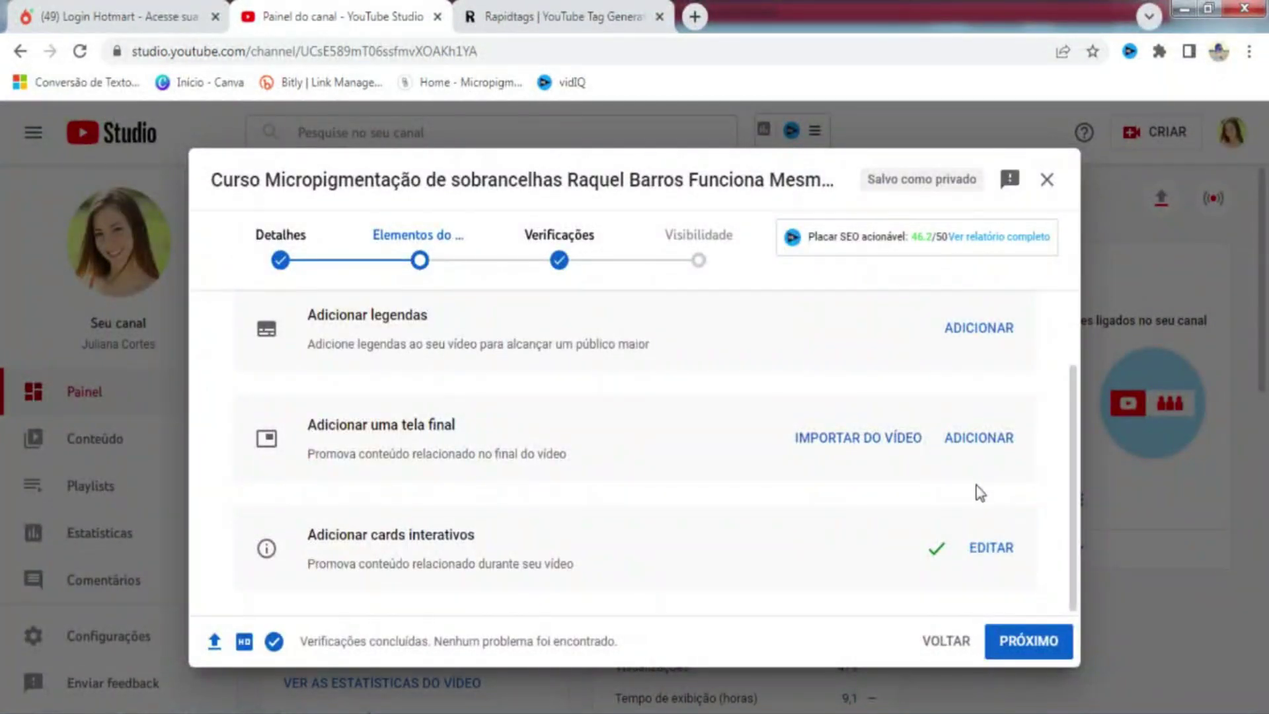
Step: Advance through the checks to the visibility stage, close the Rapidtags page and publish the video as Público
left_click(1030, 655)
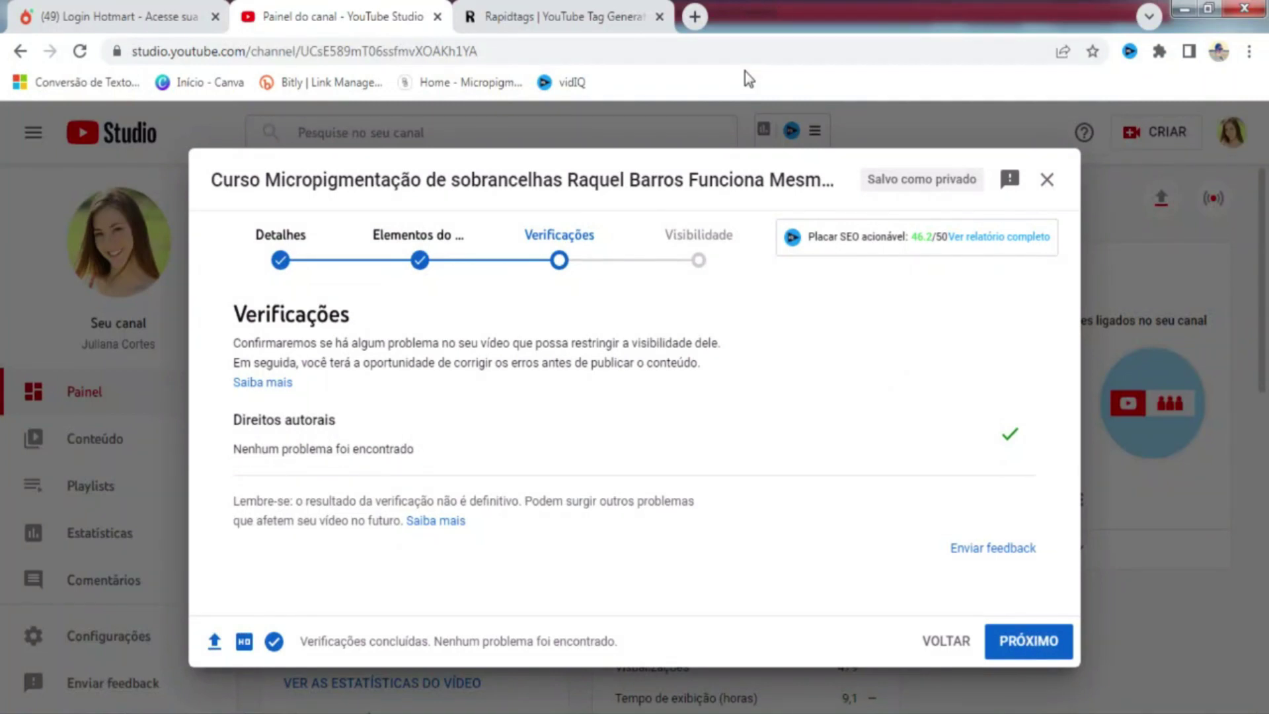
left_click(660, 16)
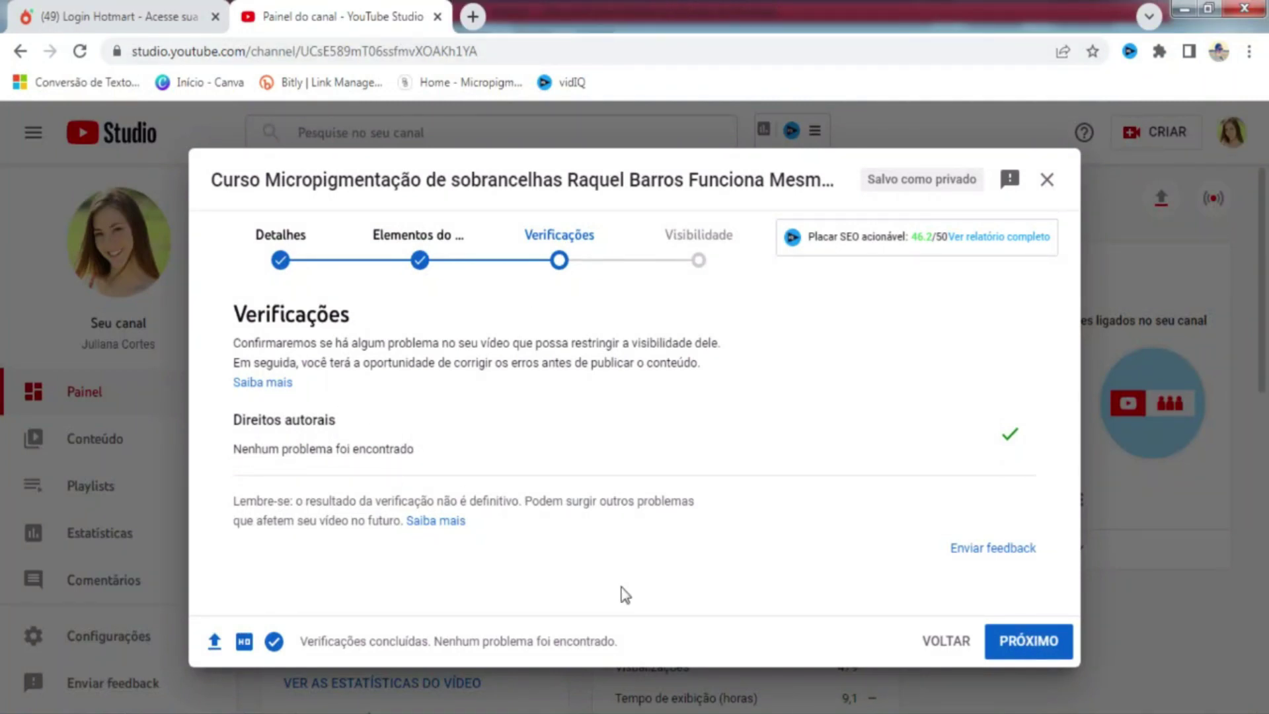
left_click(1029, 642)
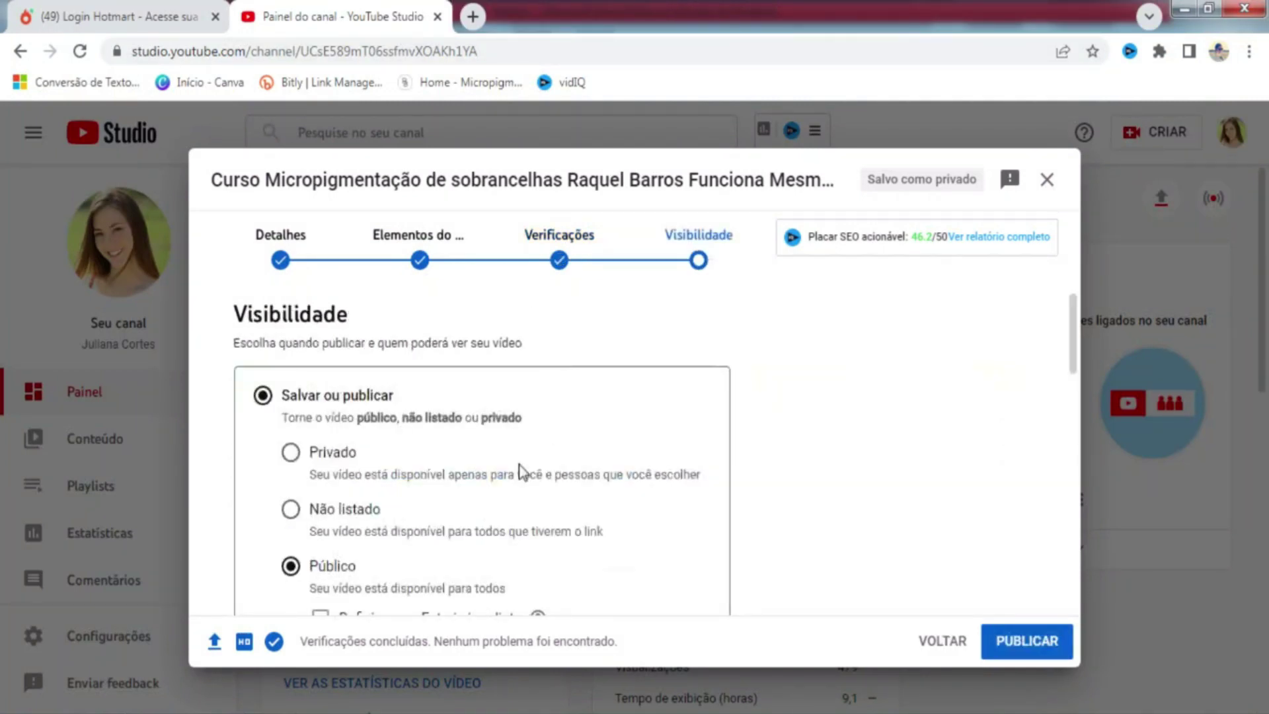
scroll(654, 456, "down", 3)
scroll(654, 457, "down", 1)
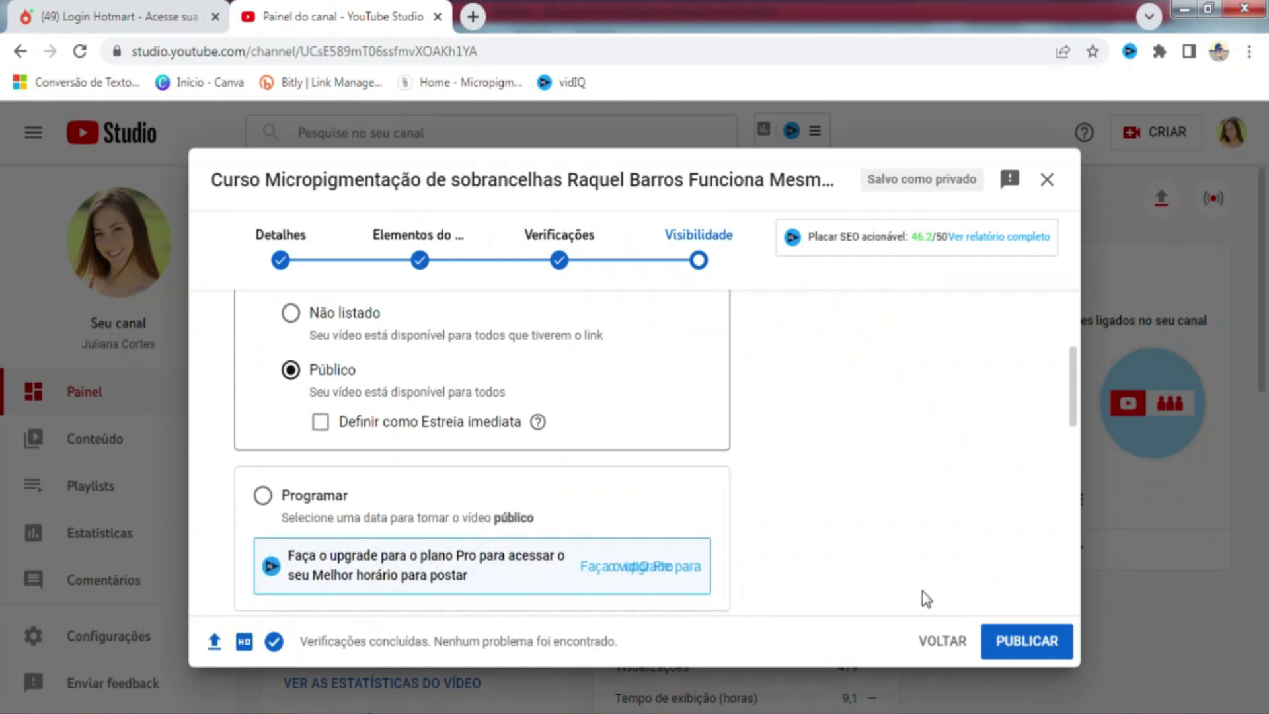
left_click(1029, 640)
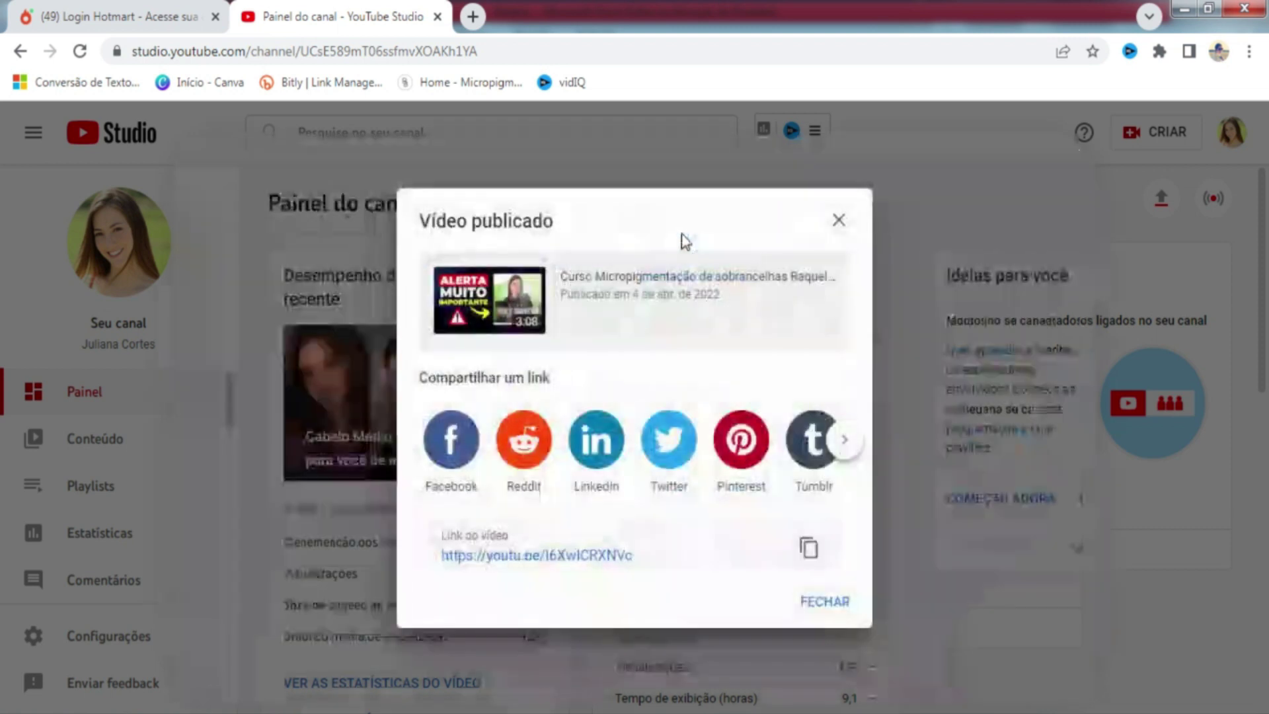
Step: Open the published video's share pages for Facebook, Reddit, LinkedIn and Twitter, returning to the share dialog each time
left_click(463, 456)
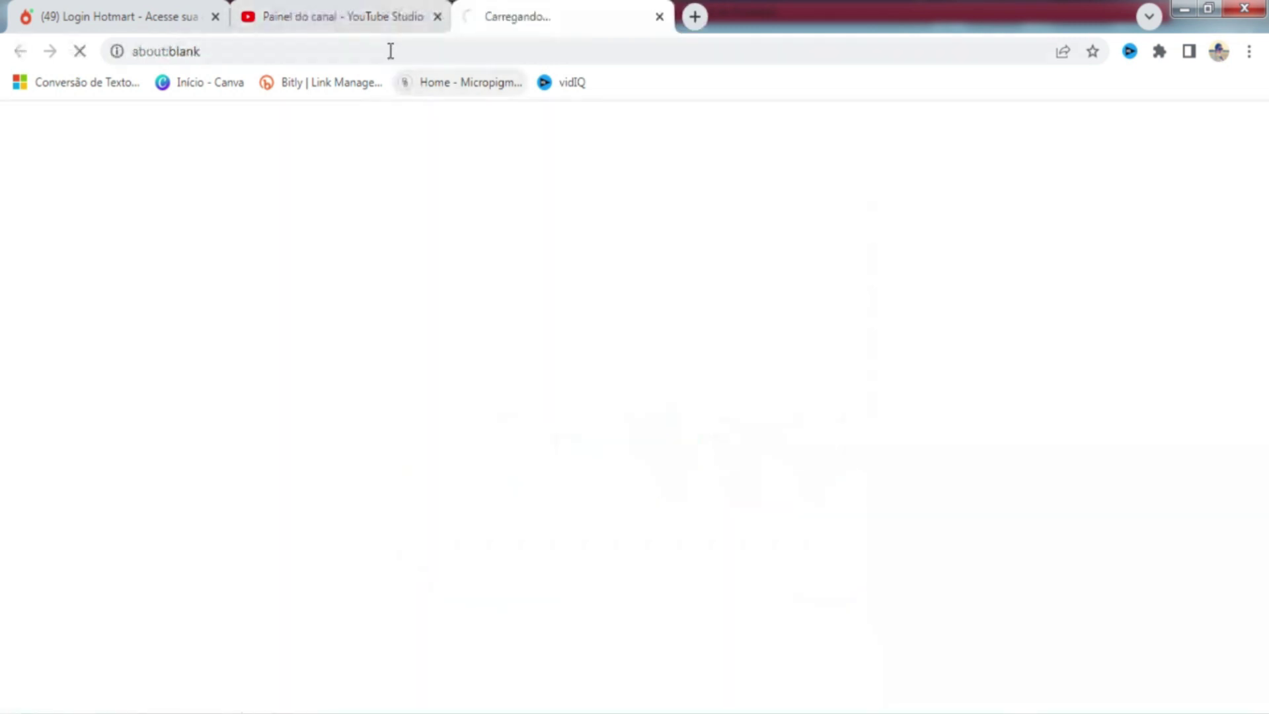
left_click(389, 20)
left_click(522, 455)
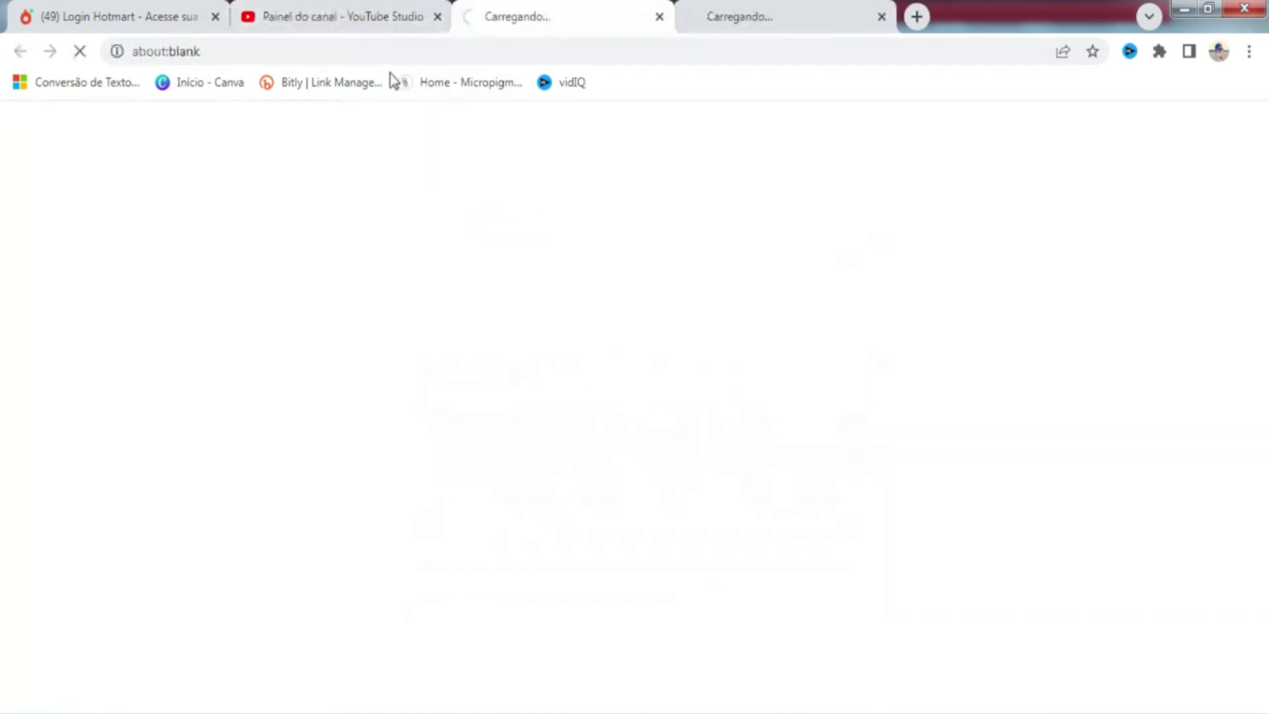
left_click(363, 17)
left_click(354, 15)
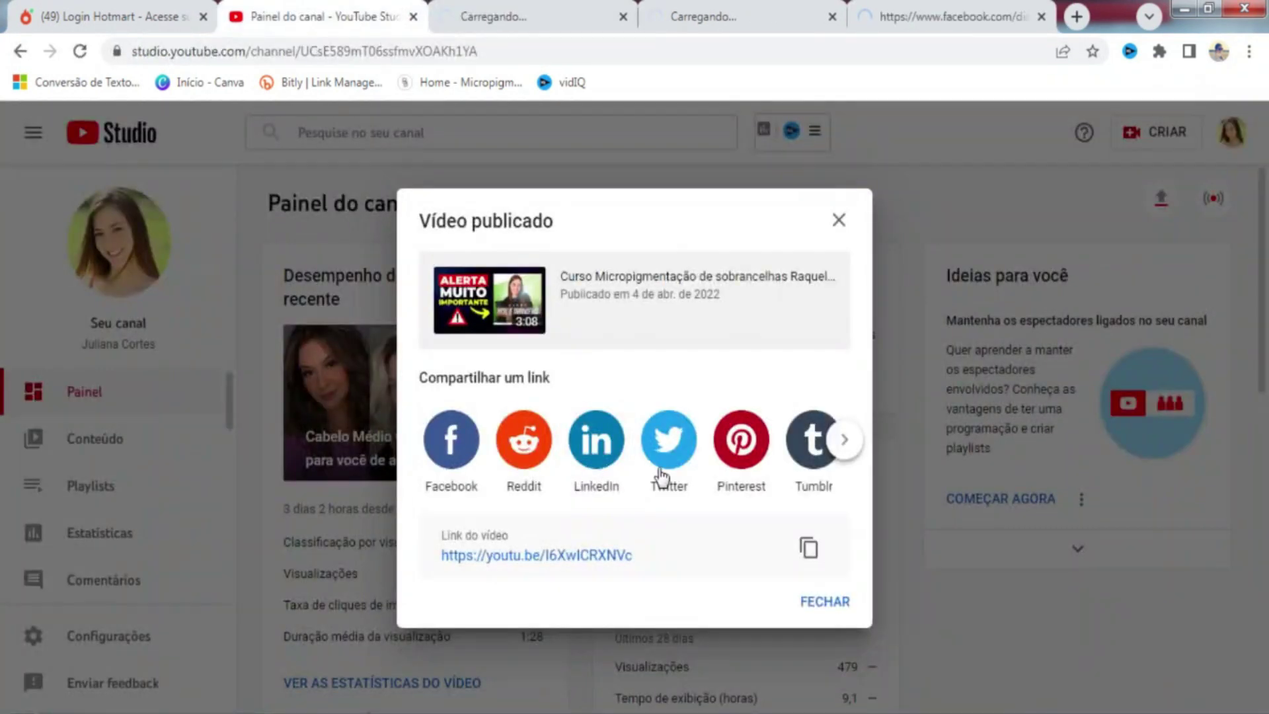
left_click(669, 442)
left_click(274, 8)
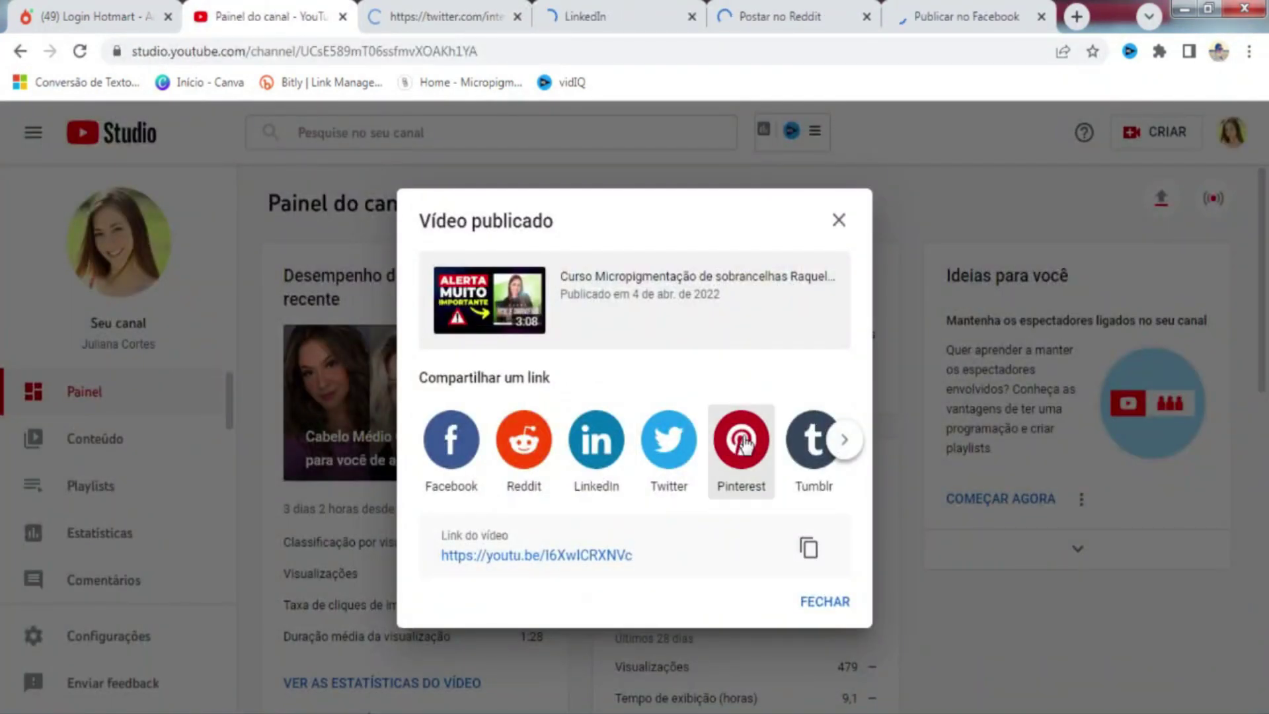
Step: Open the published video's share pages for Pinterest, Tumblr and Blogger from the same share dialog
left_click(742, 439)
left_click(246, 13)
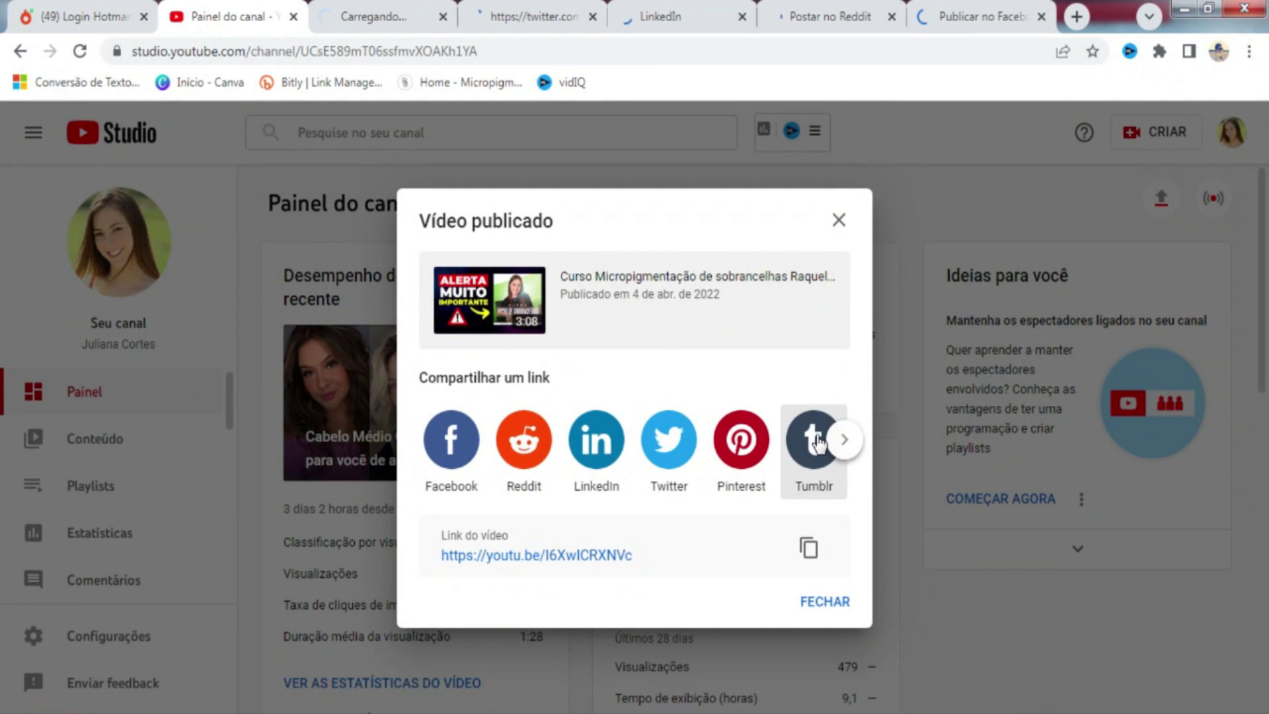
left_click(814, 439)
left_click(265, 23)
left_click(844, 440)
left_click(471, 454)
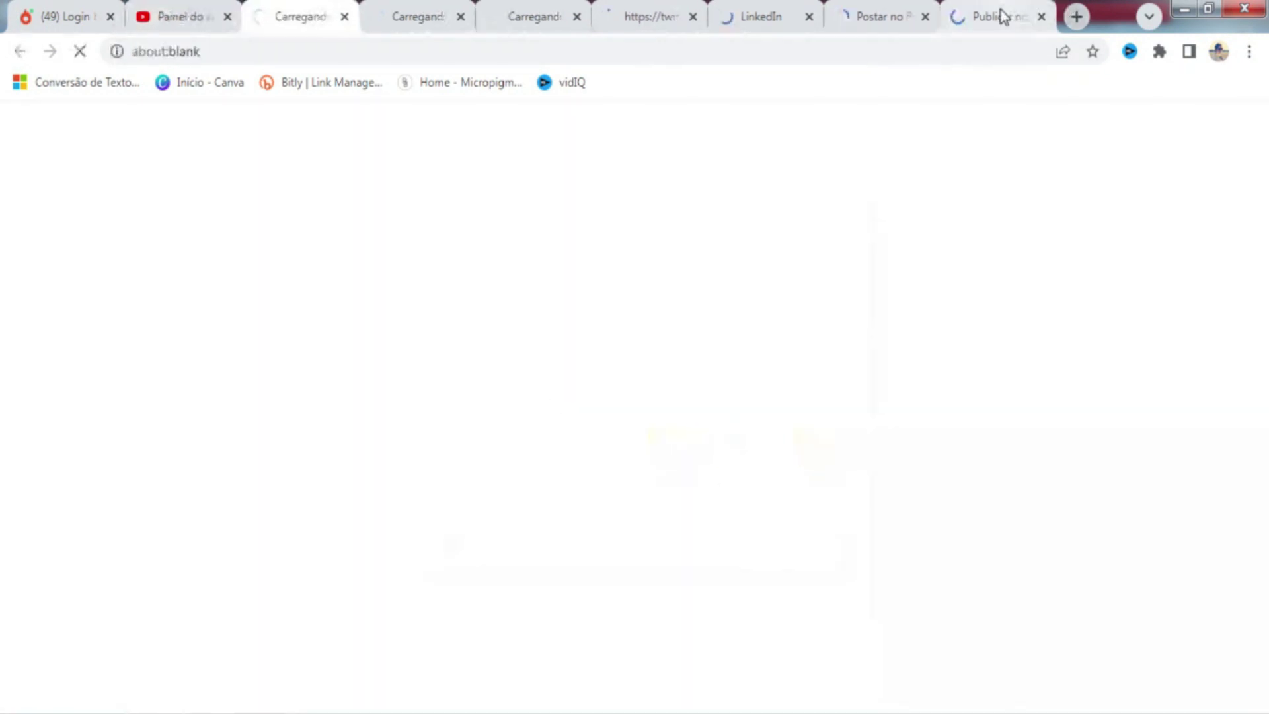
Step: Publish the video share on Facebook to the Feed, choosing to stay on the page when asked about leaving
left_click(997, 15)
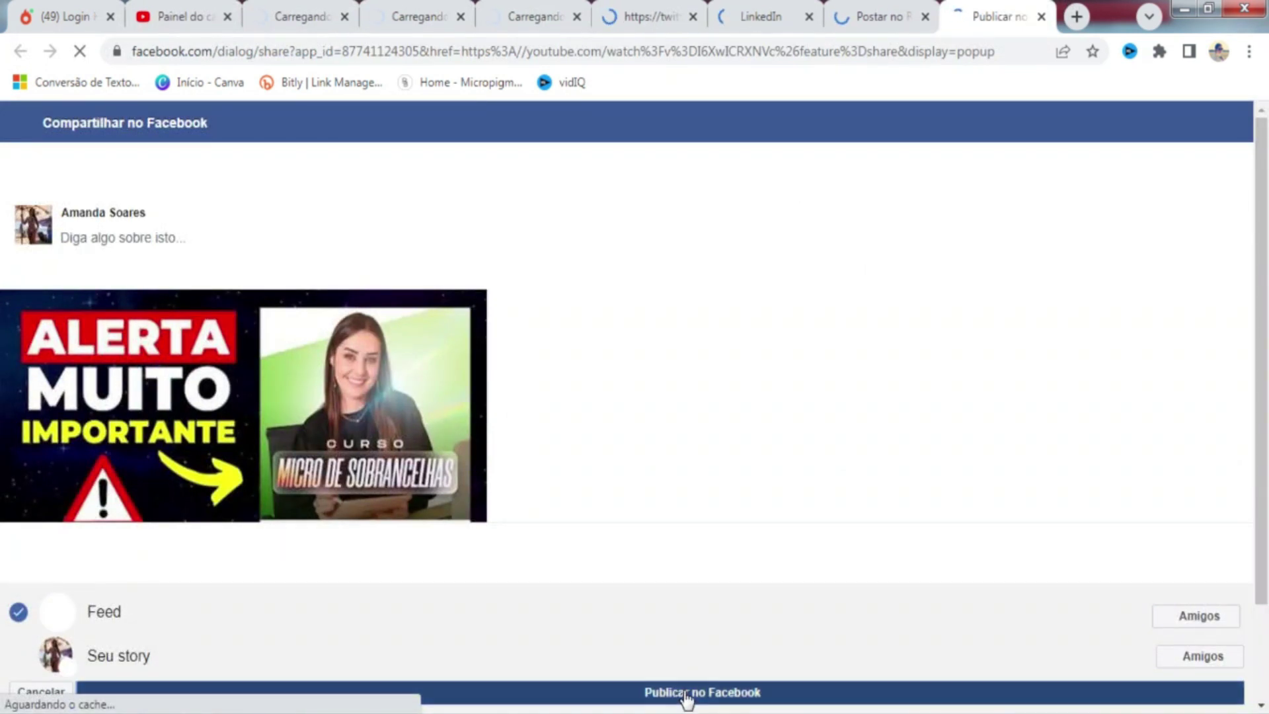
left_click(896, 16)
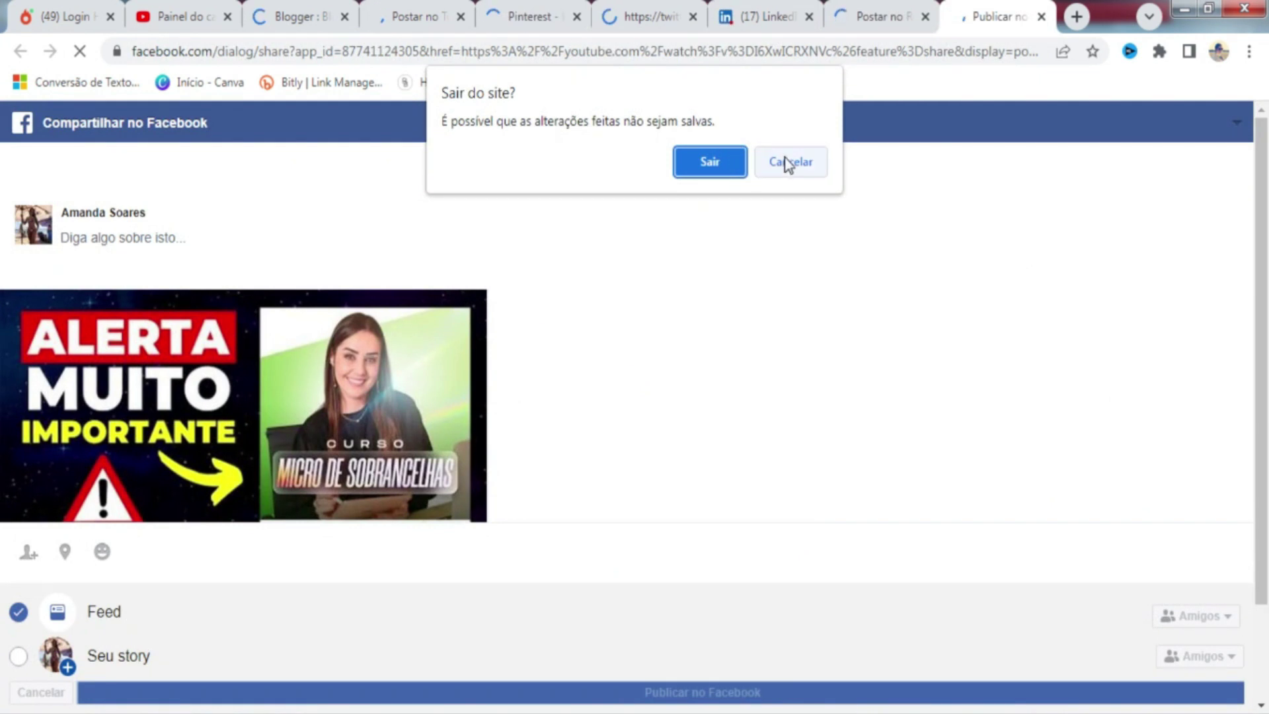
left_click(786, 162)
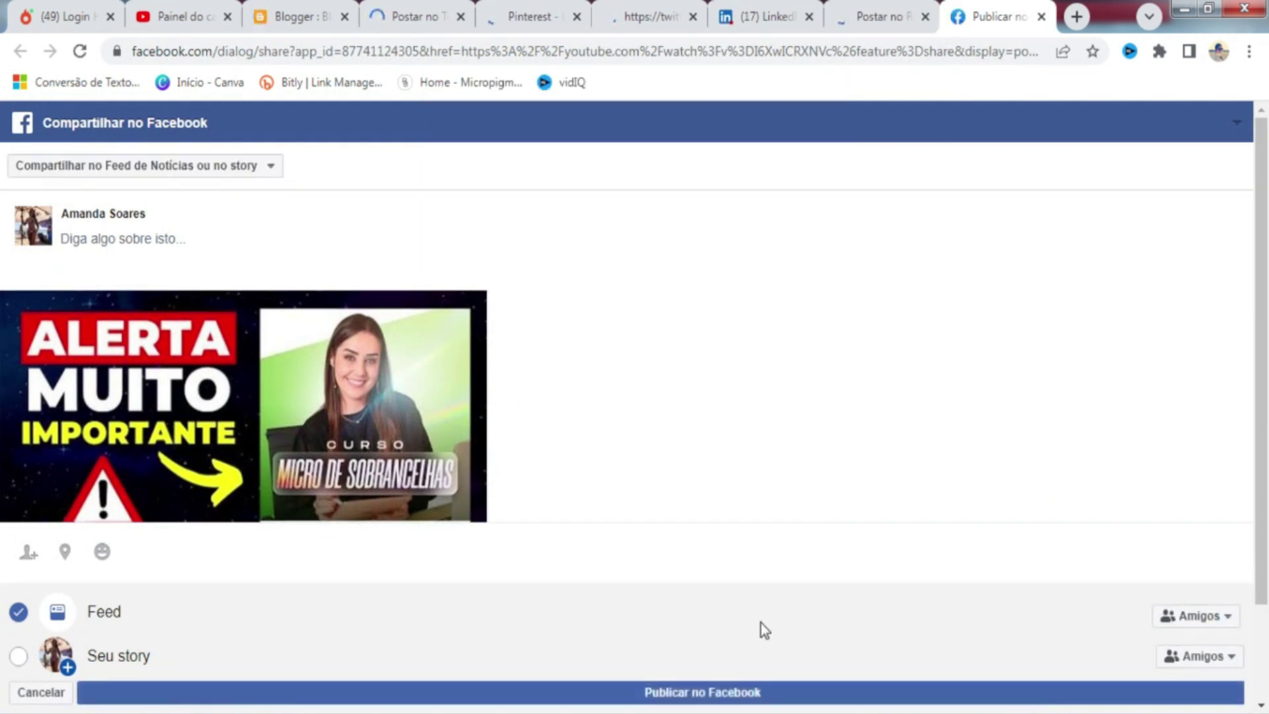
left_click(726, 692)
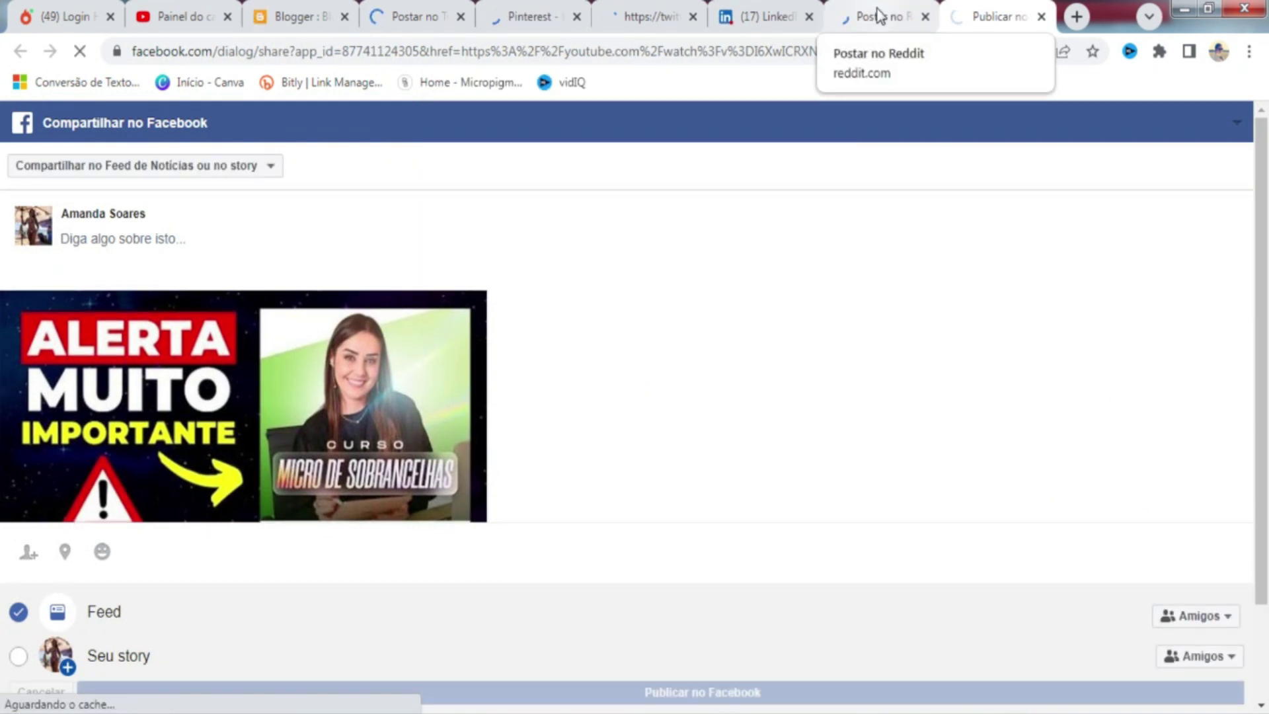
Step: Post the video link on Reddit, choosing the account's own user profile as the destination
left_click(879, 15)
left_click(385, 261)
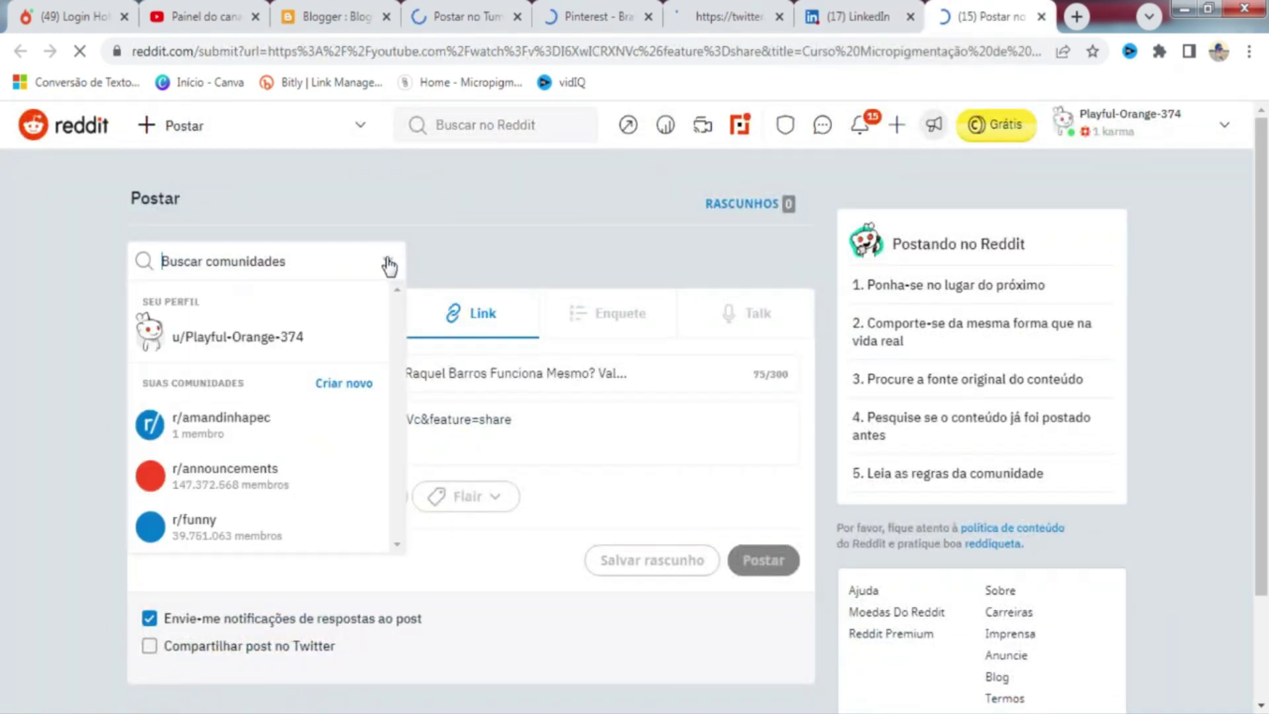
left_click(273, 344)
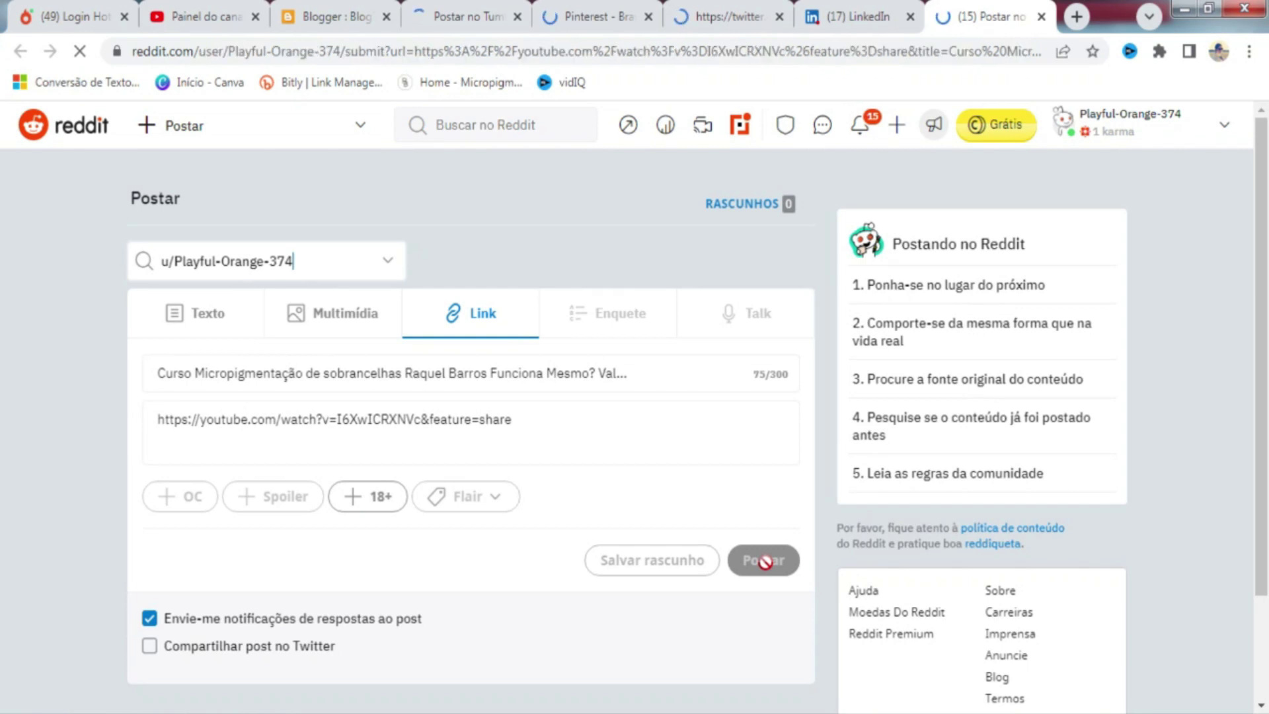
left_click(765, 560)
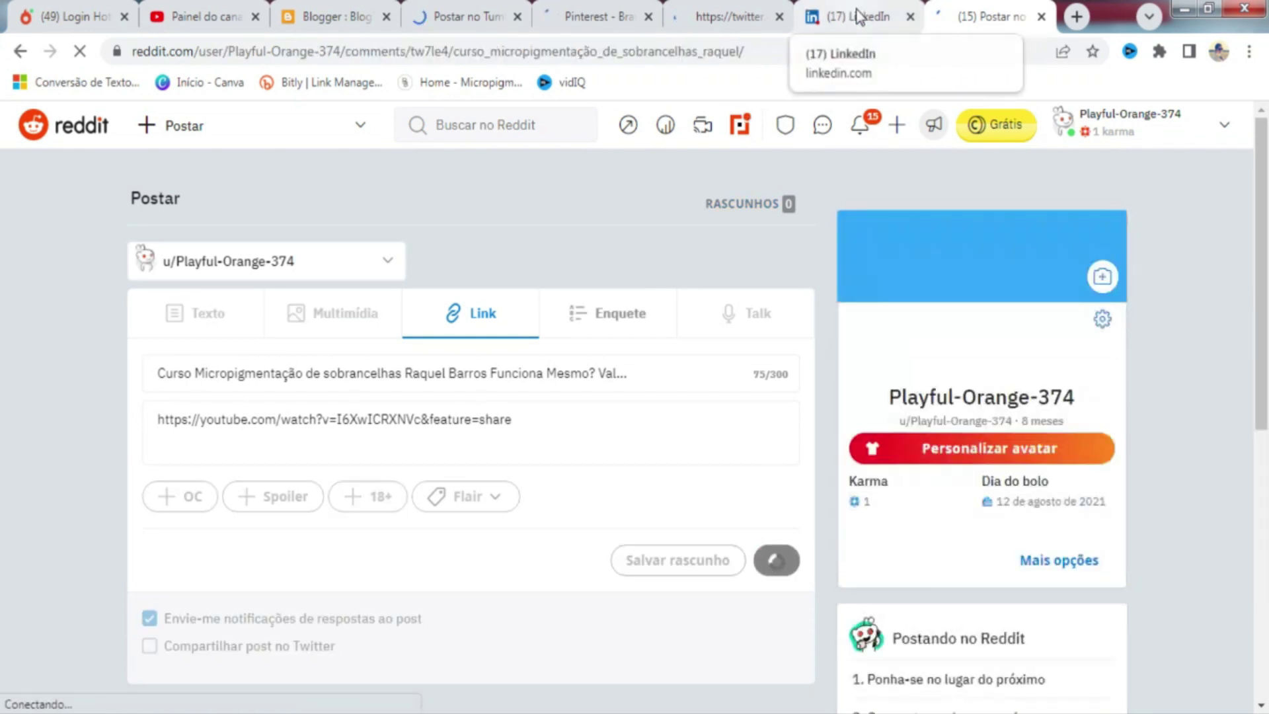
Step: Publish the video share on LinkedIn and close the finished Reddit and LinkedIn pages
left_click(854, 15)
left_click(209, 635)
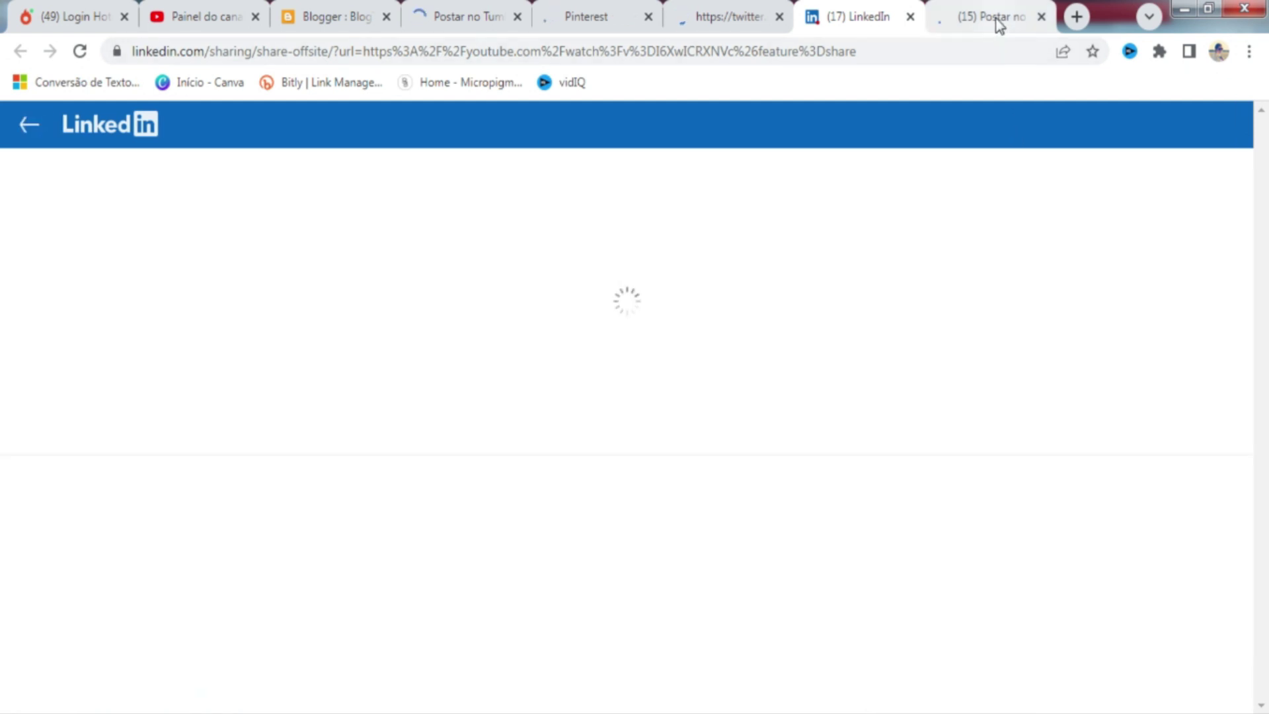
left_click(999, 19)
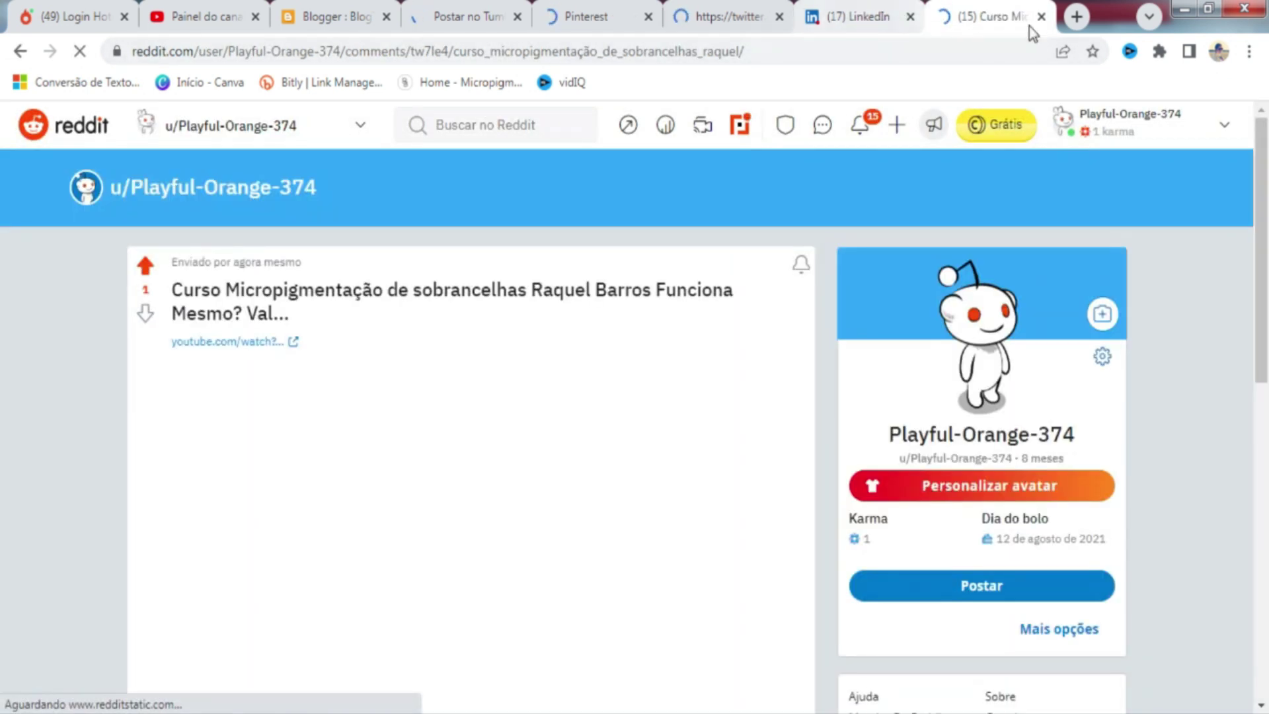
left_click(1041, 16)
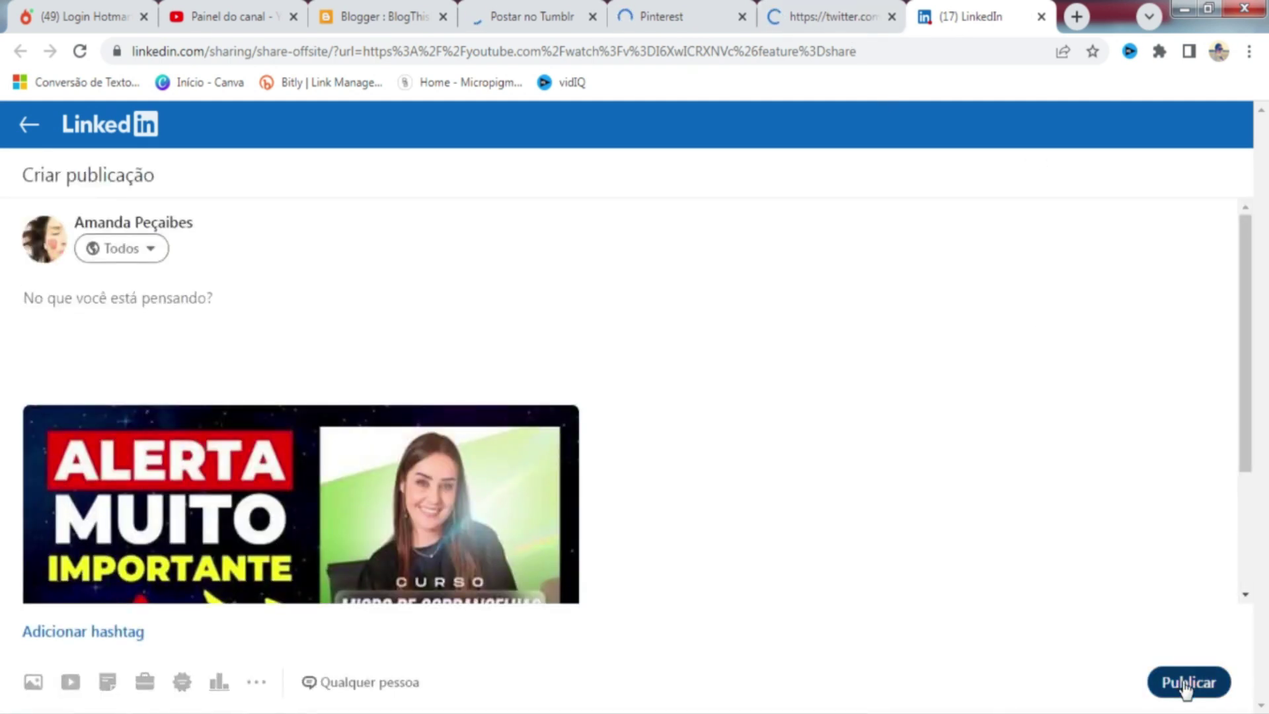
left_click(1185, 687)
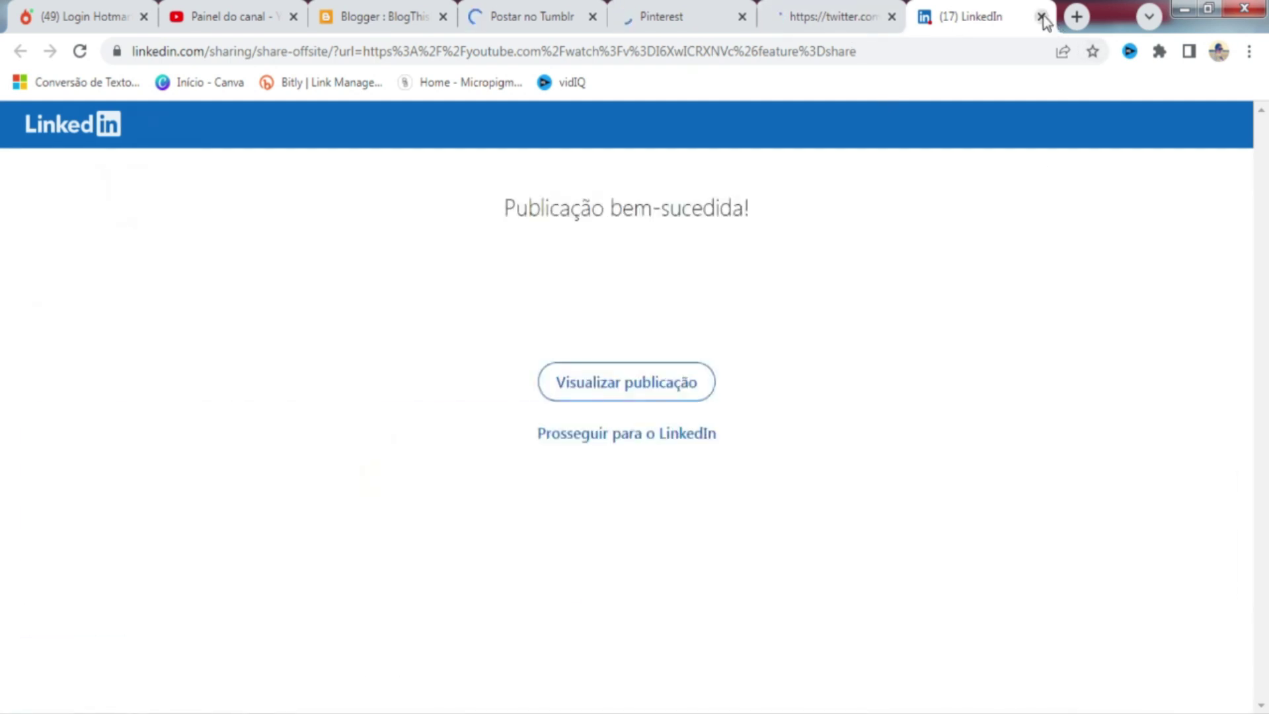
left_click(1043, 21)
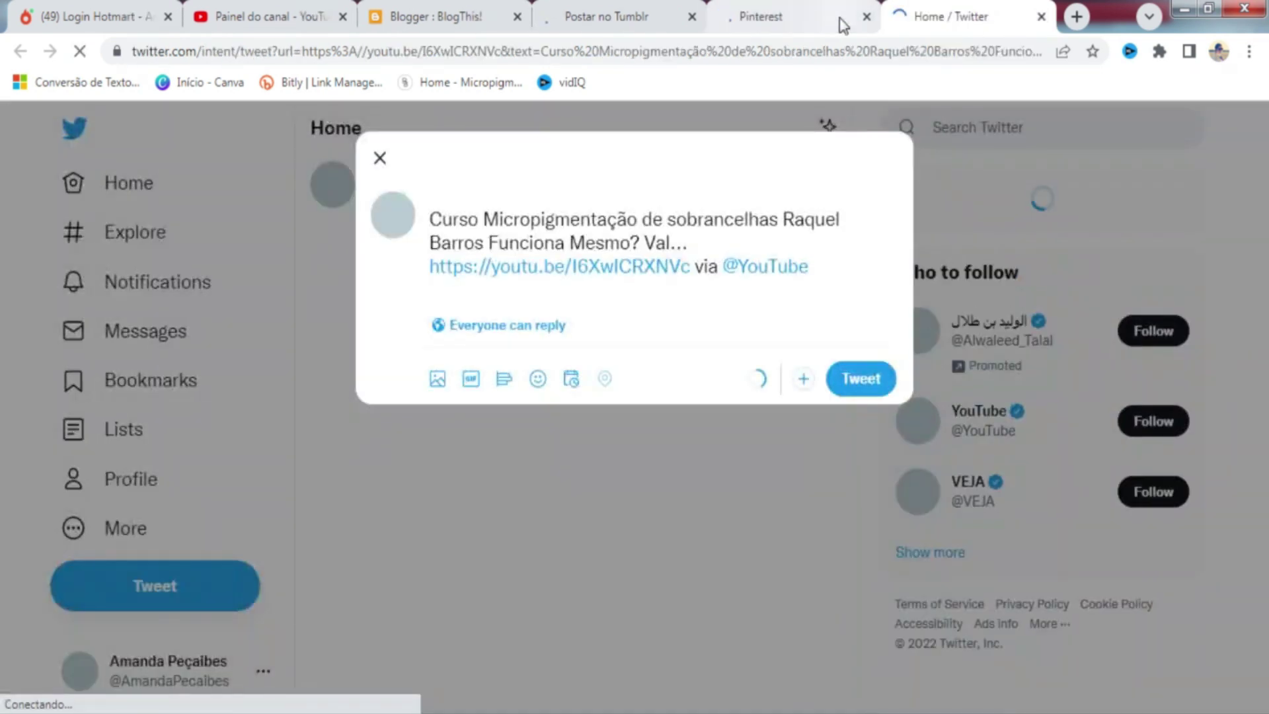
Step: Send the prepared tweet with the video link and post the video on Tumblr
left_click(866, 378)
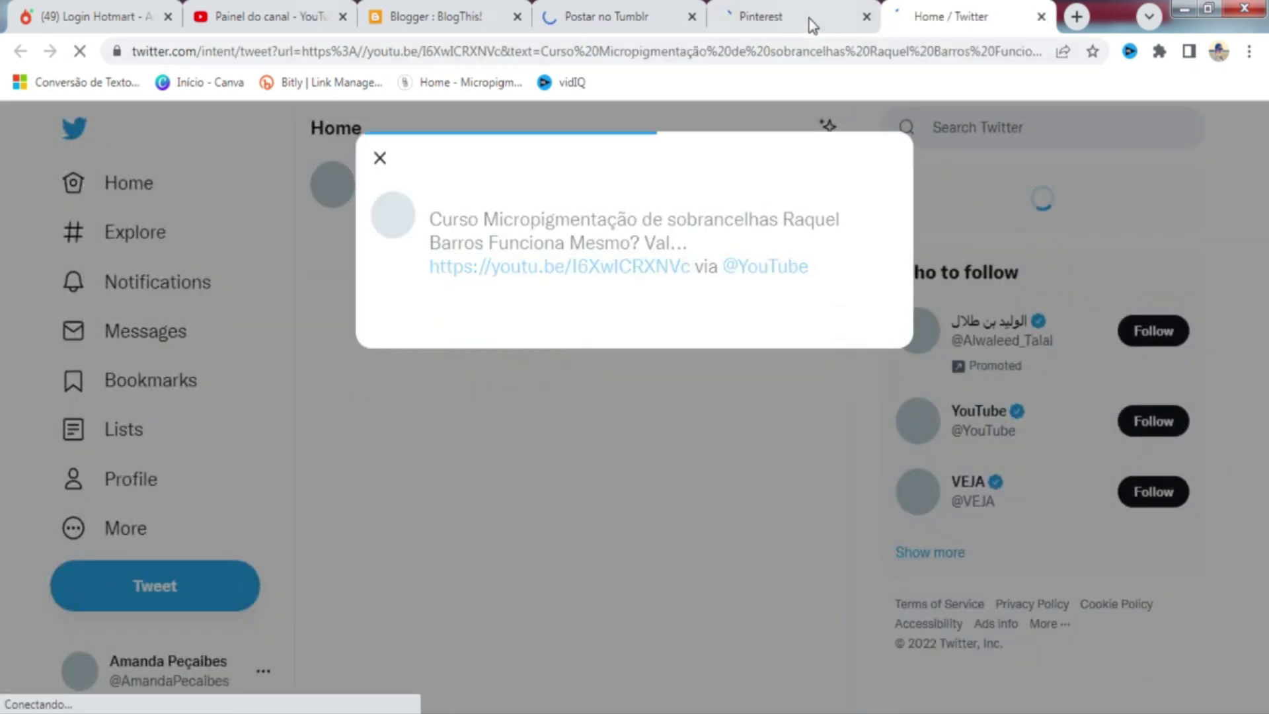
left_click(804, 15)
left_click(629, 14)
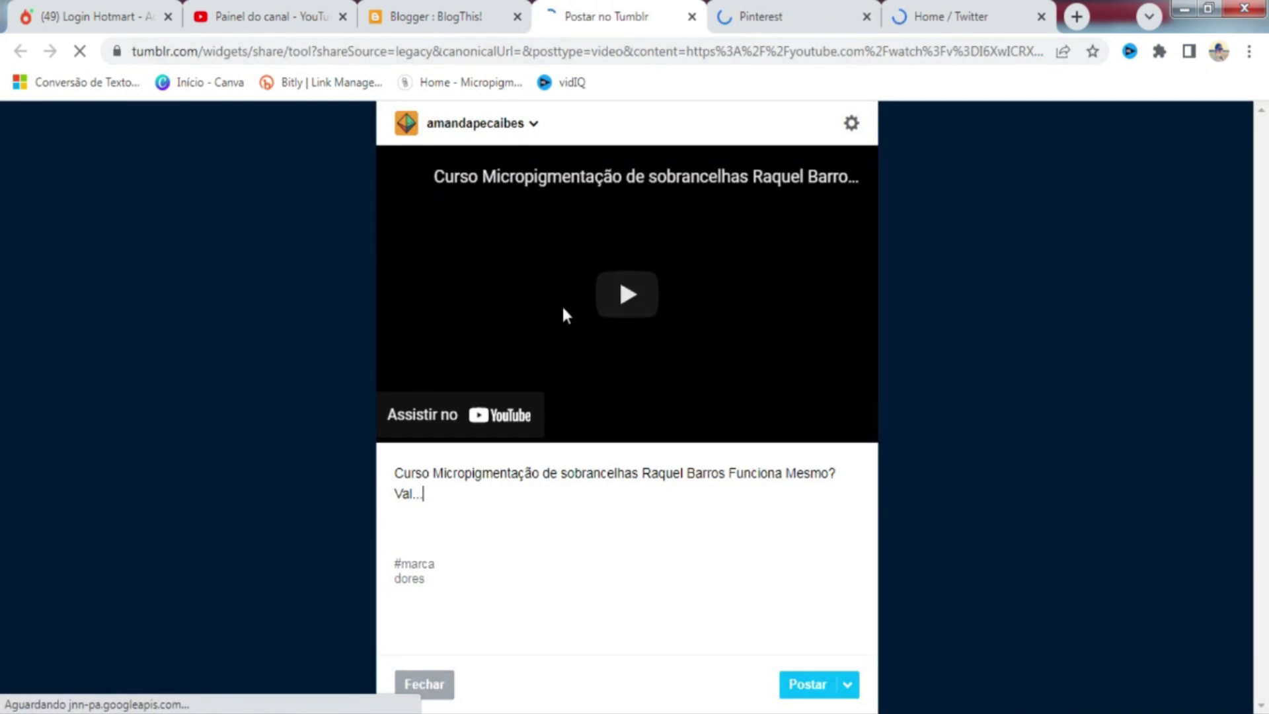
left_click(819, 684)
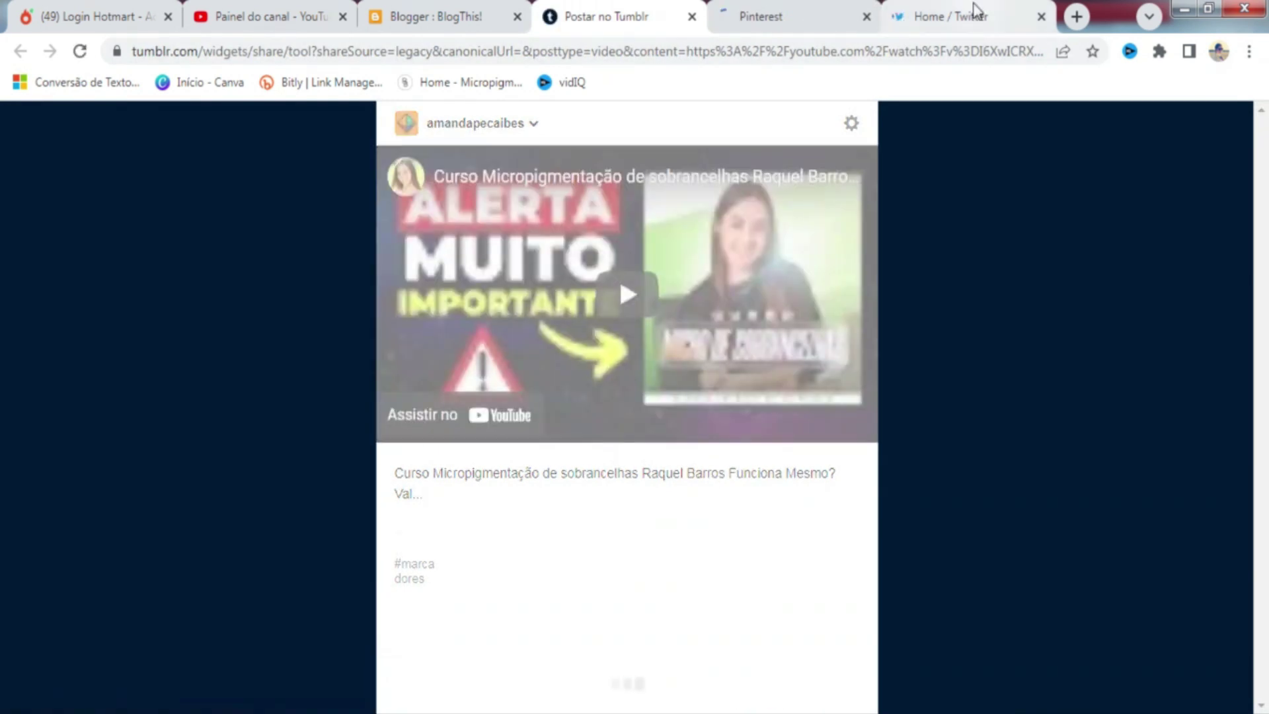
Step: Close the finished Twitter and Tumblr share pages
left_click(972, 16)
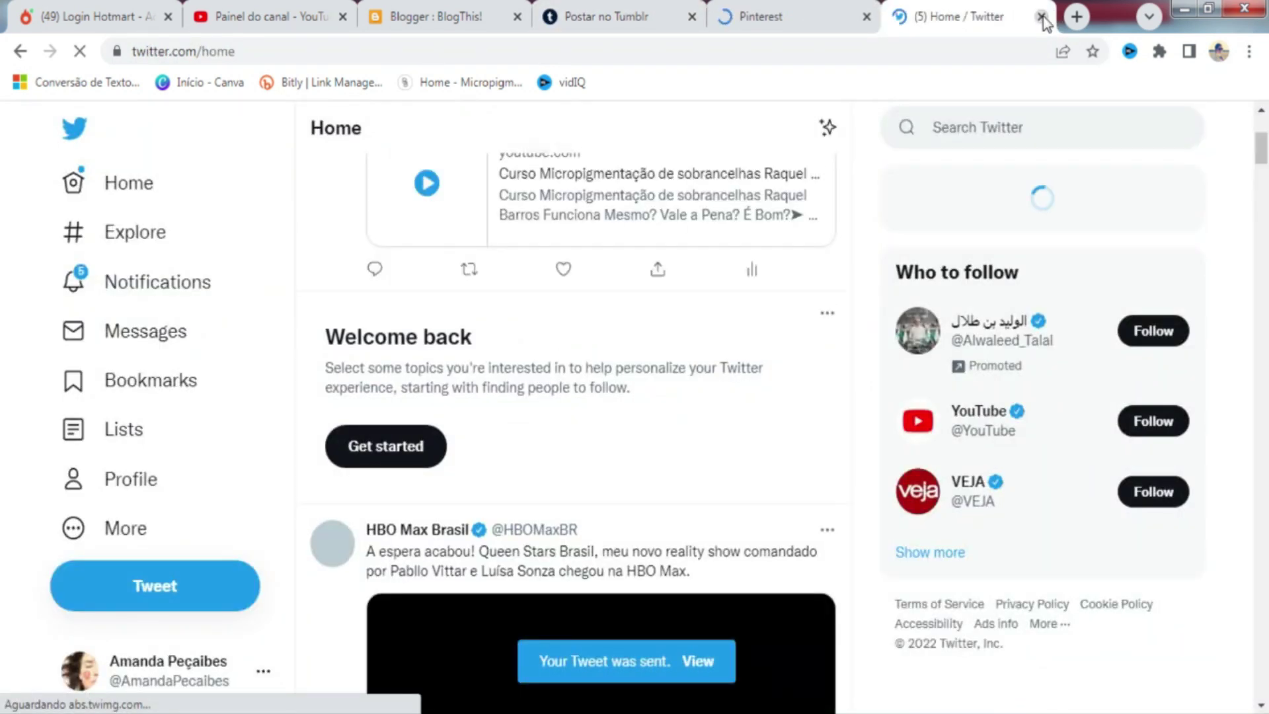
left_click(1042, 15)
left_click(745, 18)
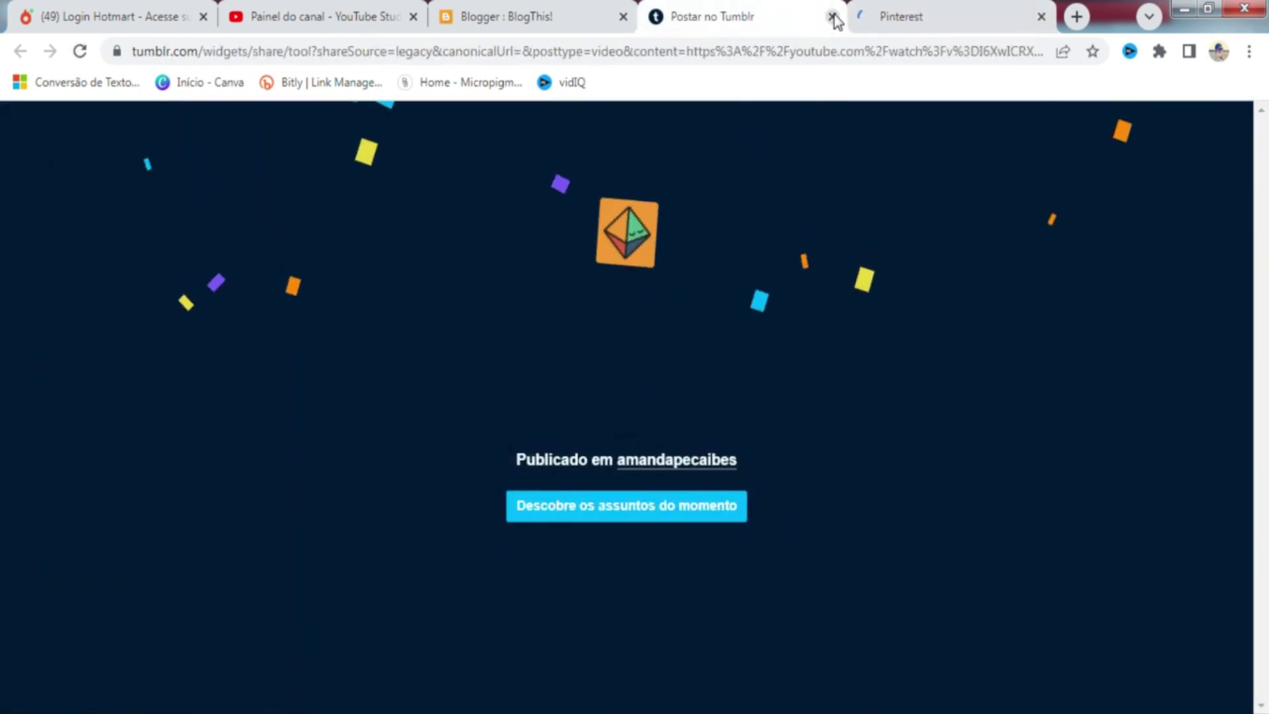
left_click(832, 17)
Step: Share the video to the selected Blogger blog, then publish the resulting post and confirm
left_click(545, 19)
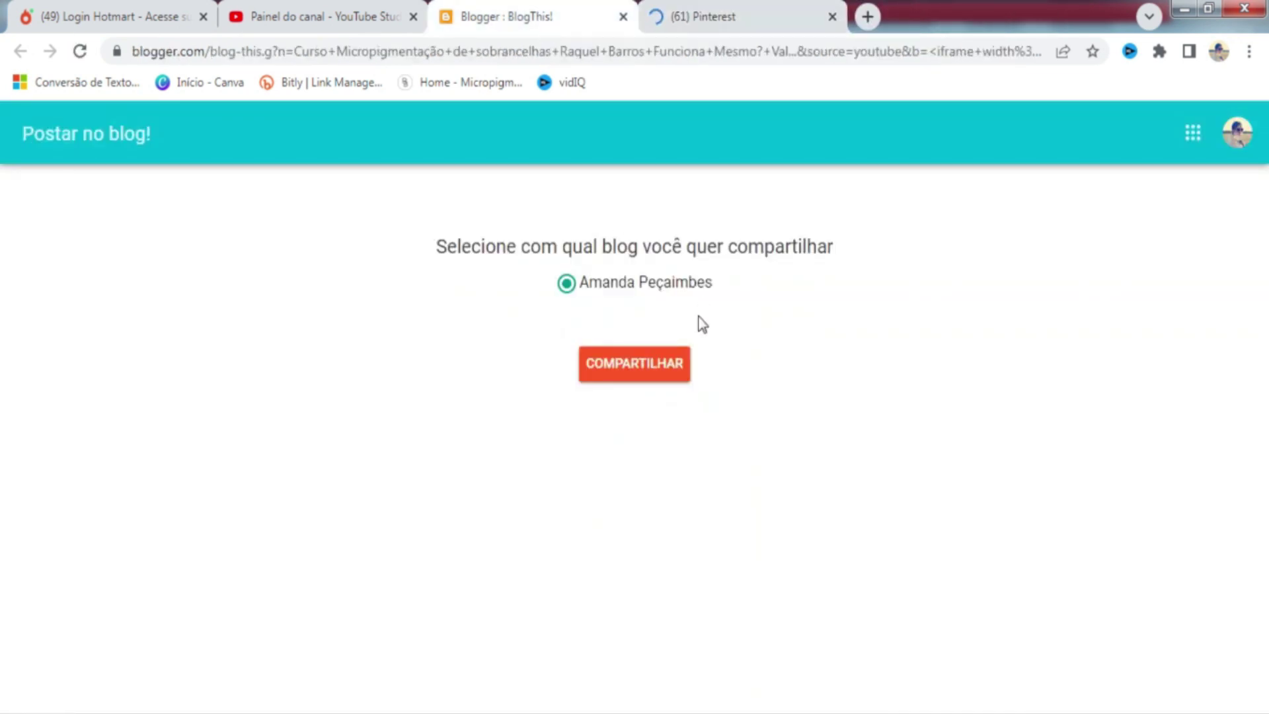
left_click(654, 372)
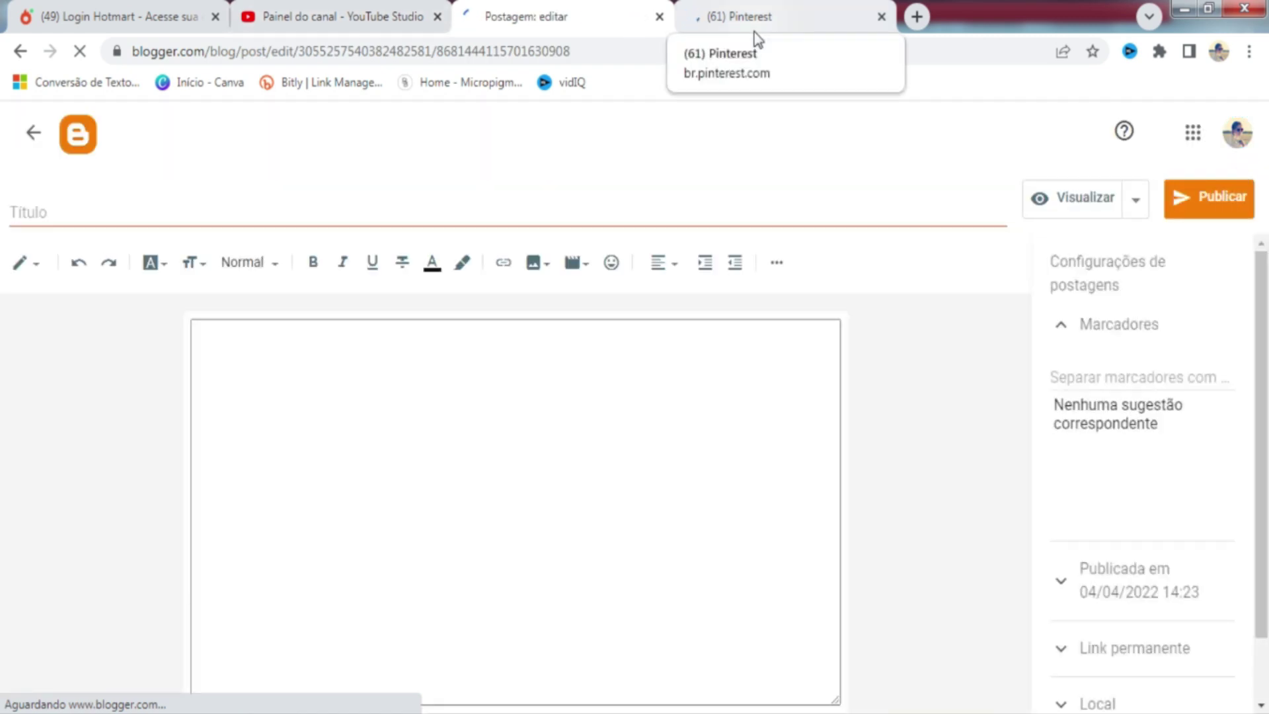
left_click(1211, 202)
left_click(712, 456)
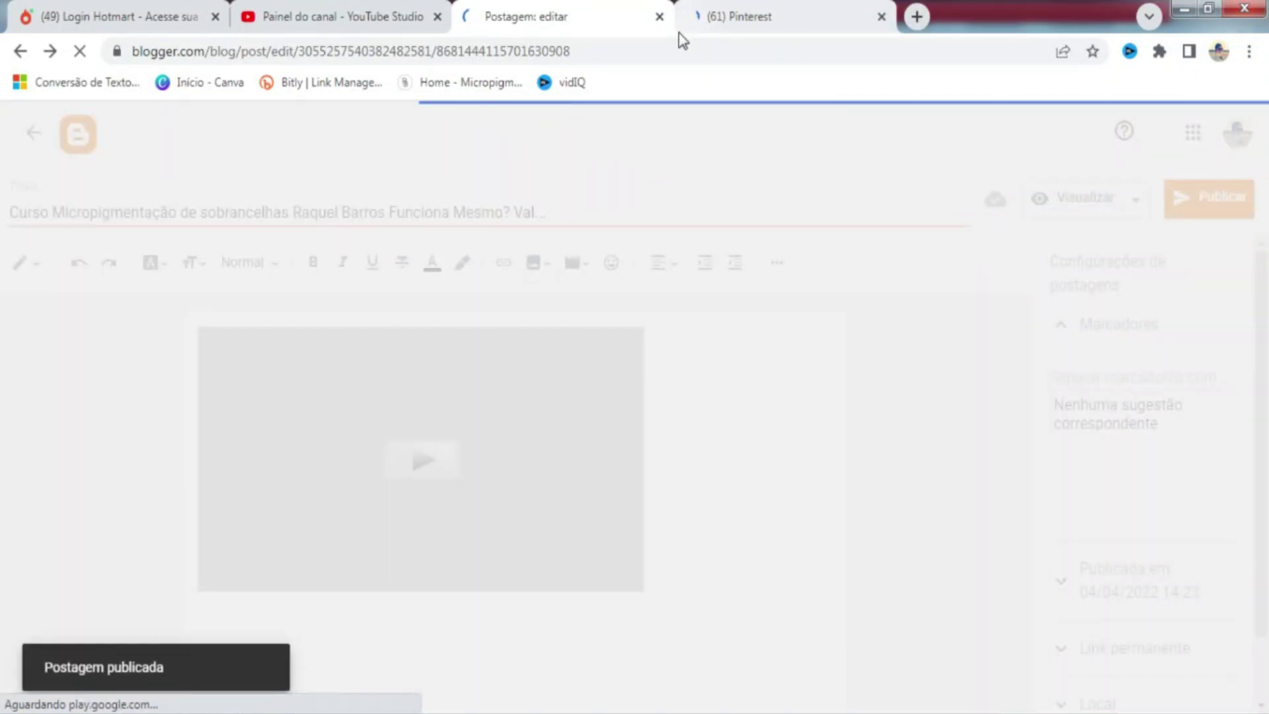